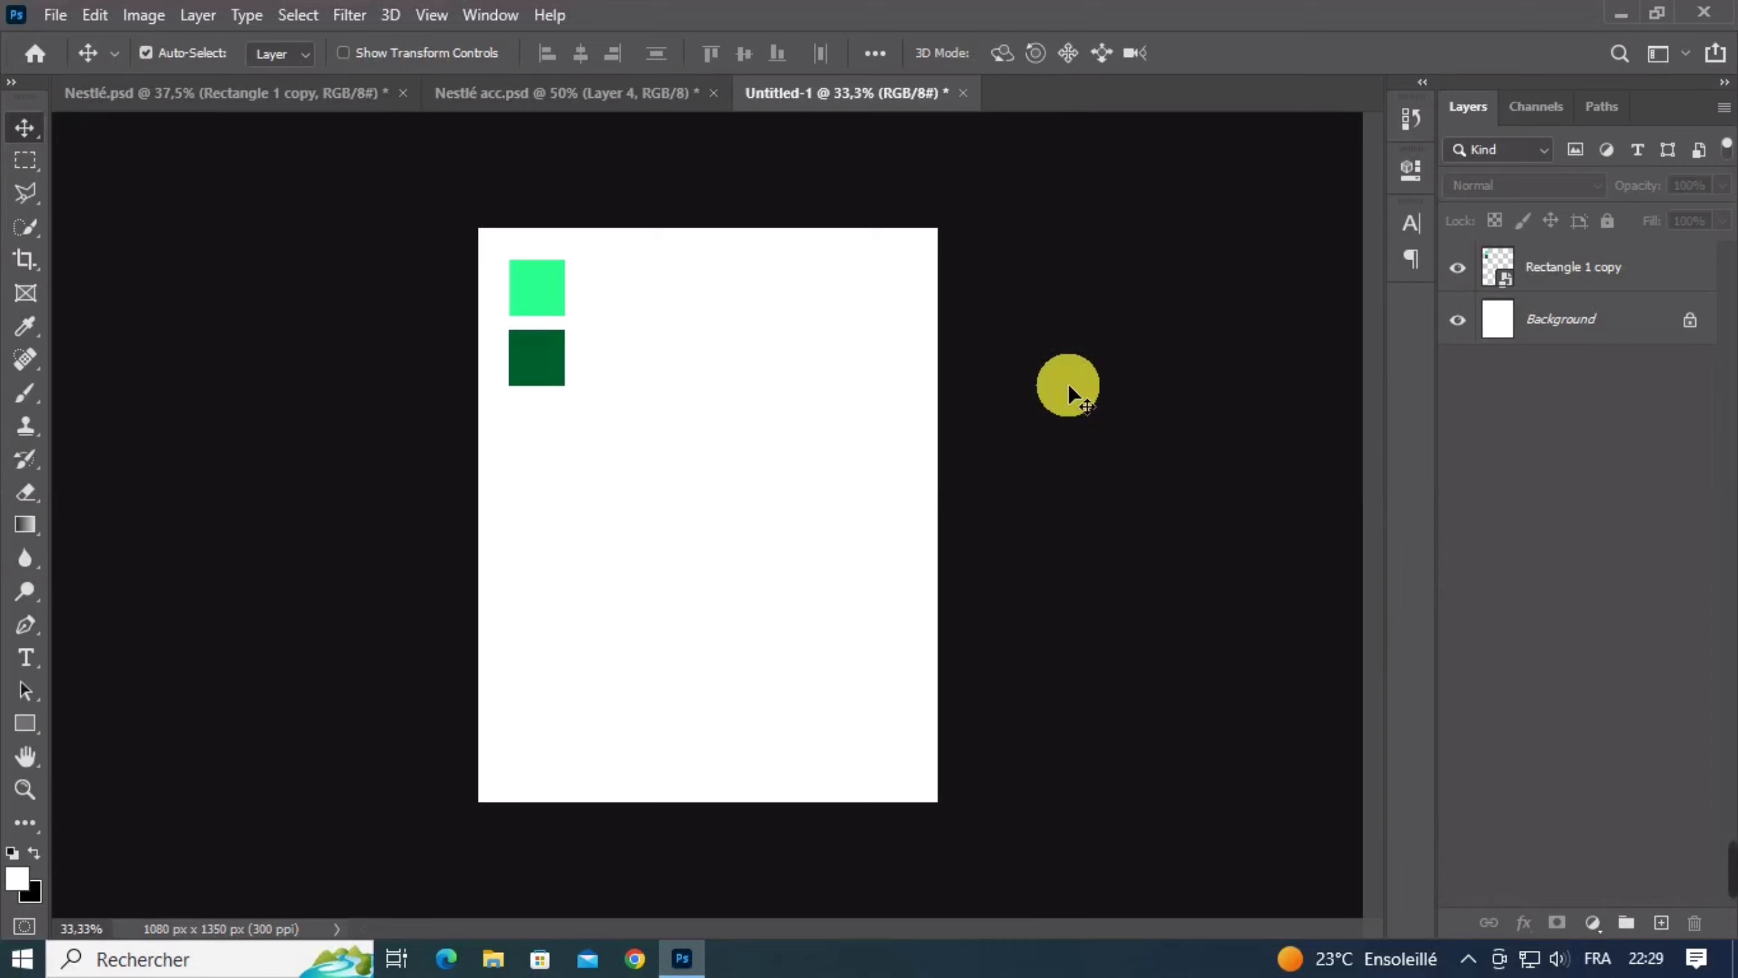
Add a solid color fill layer above the Background, sampling the light green swatch (#28ff8c)
click(1506, 320)
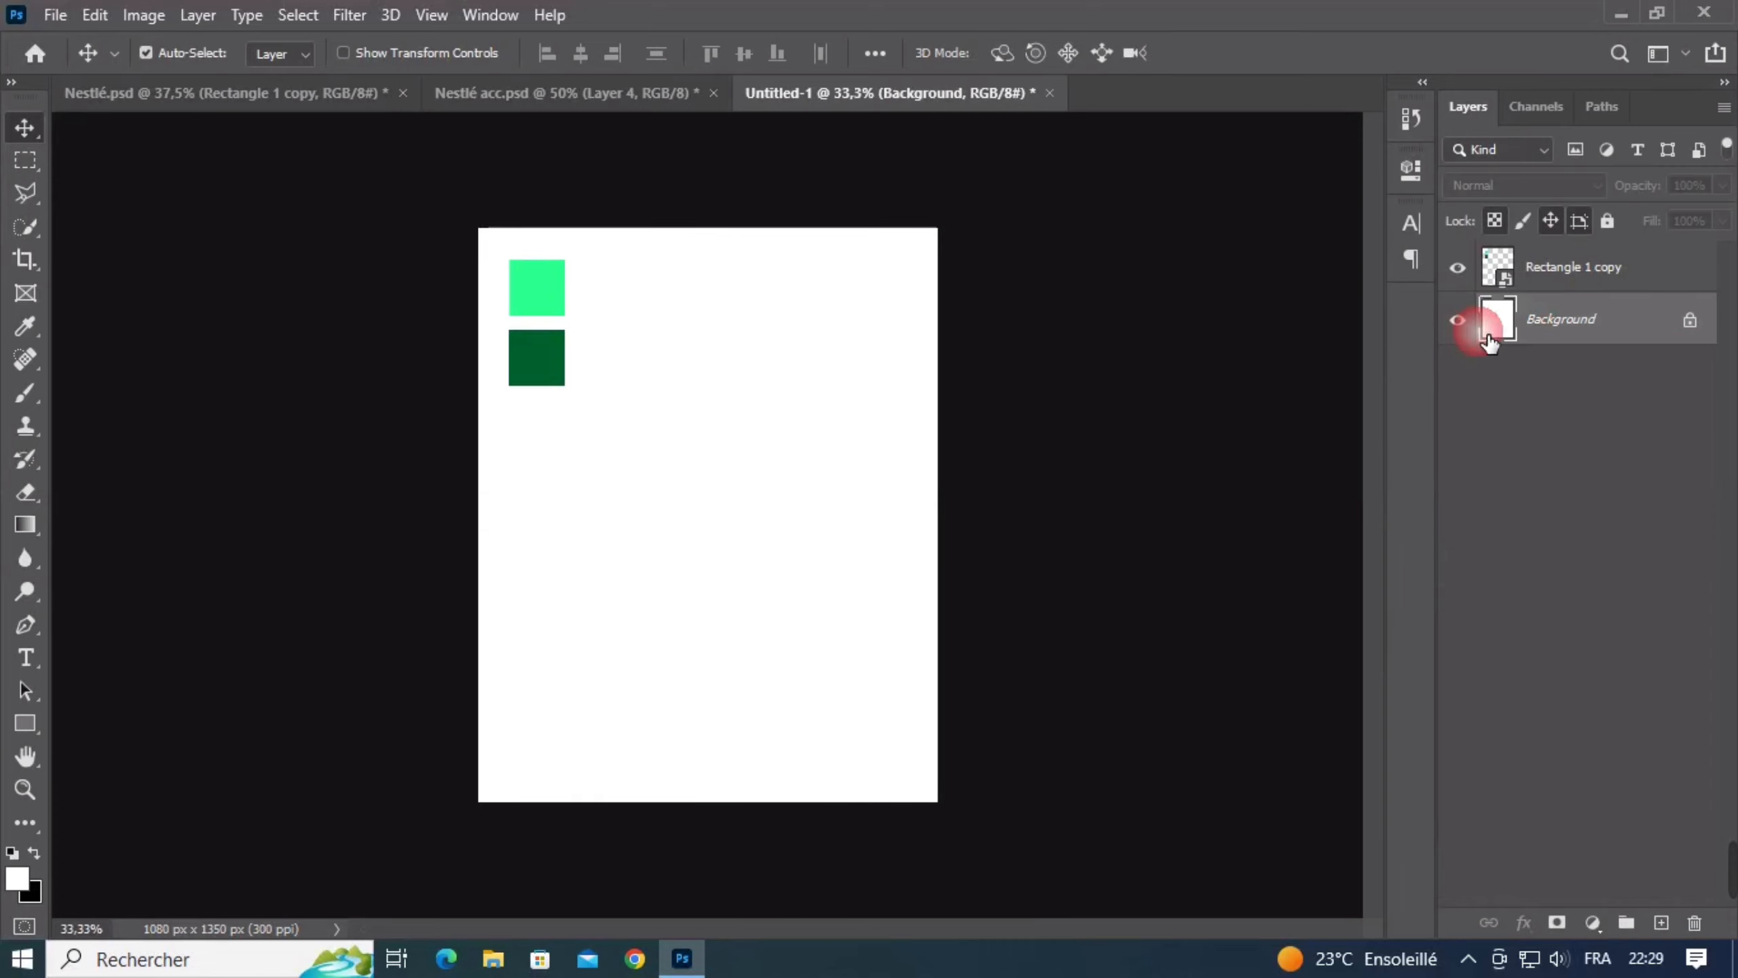
click(1594, 923)
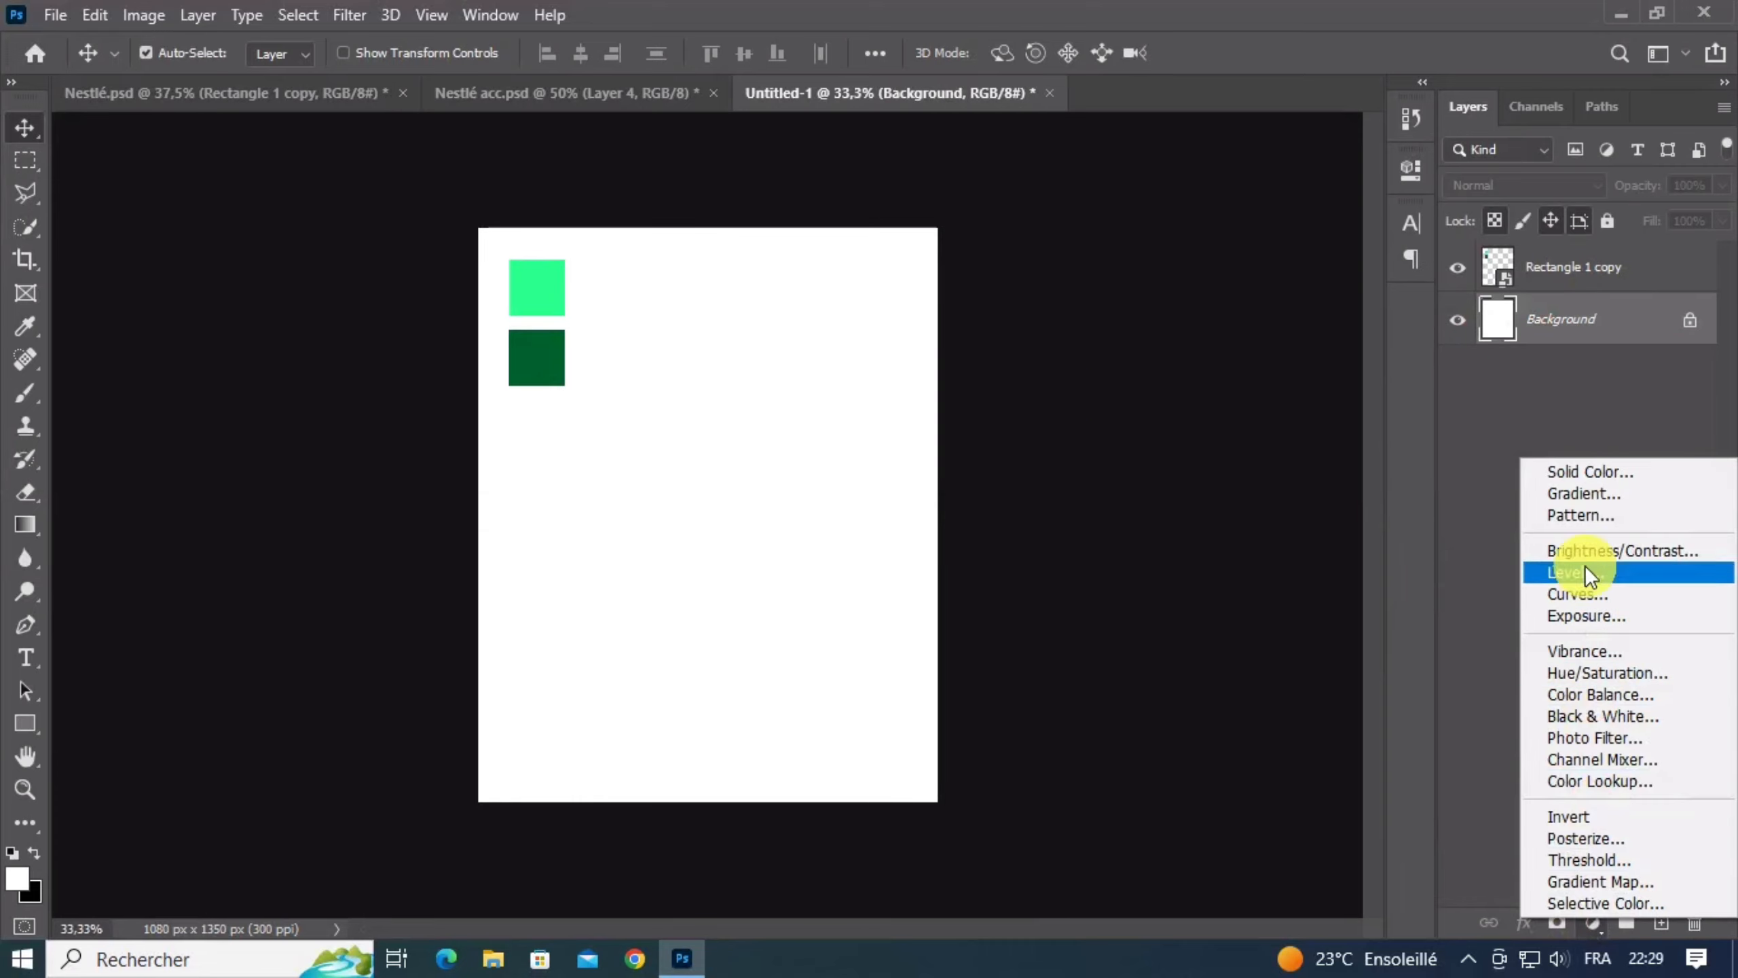
click(1581, 472)
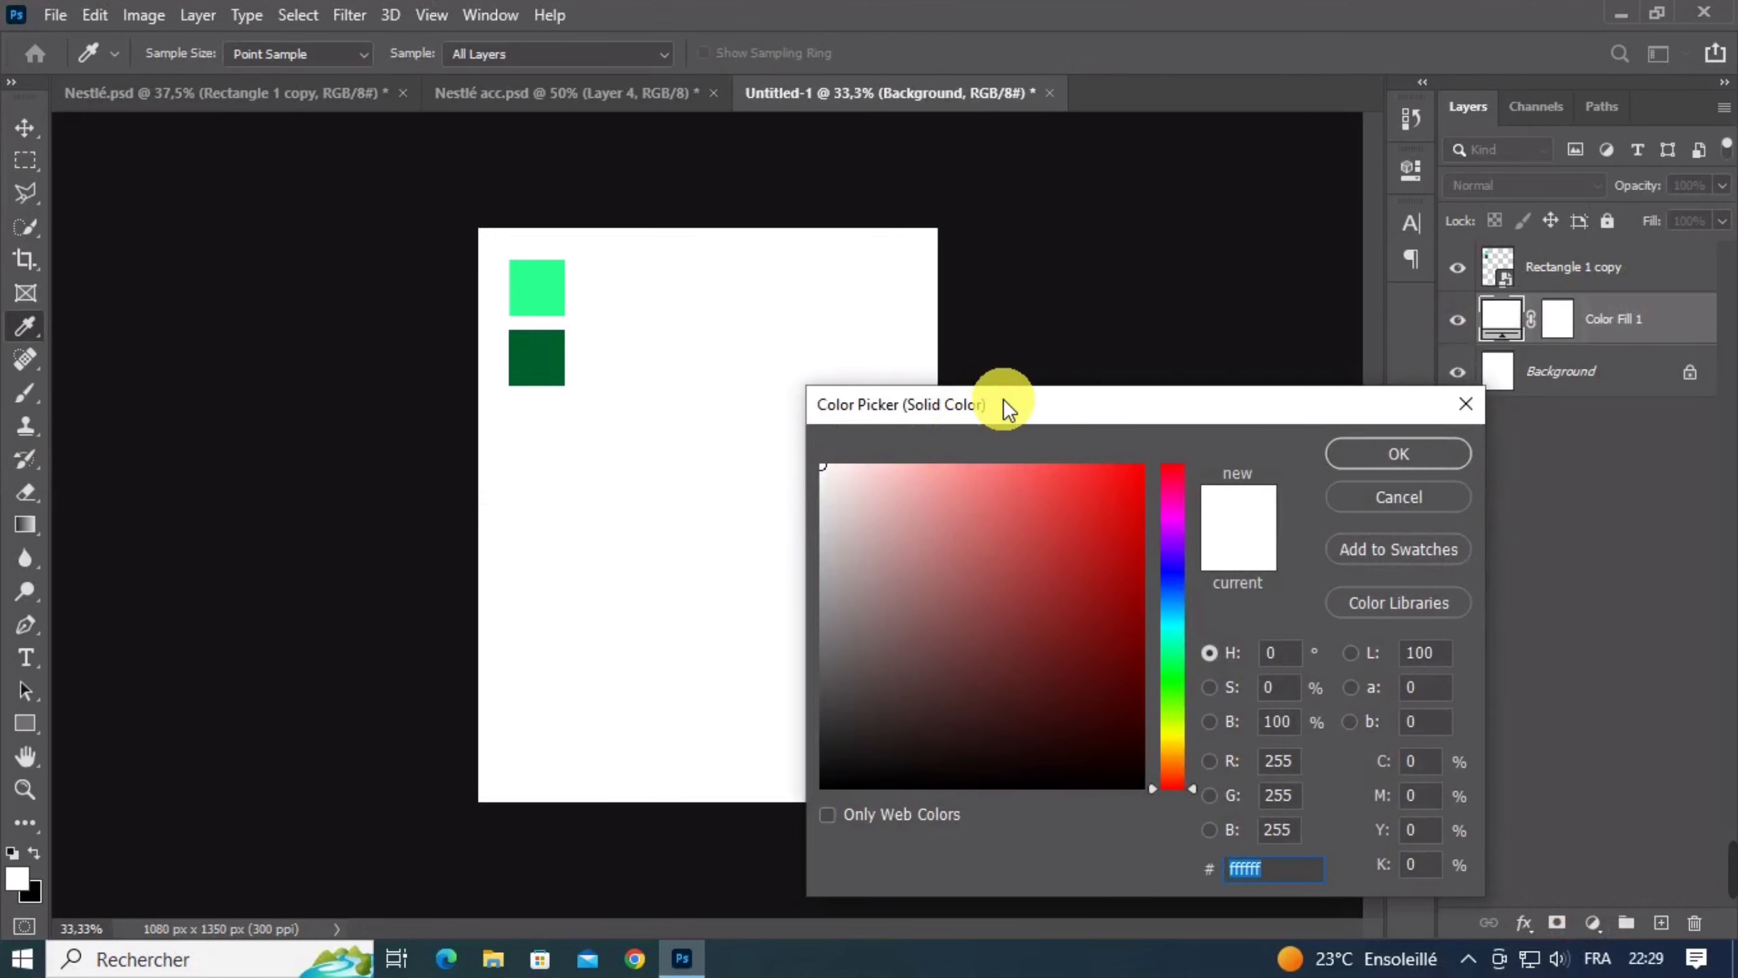
drag(1003, 399, 904, 239)
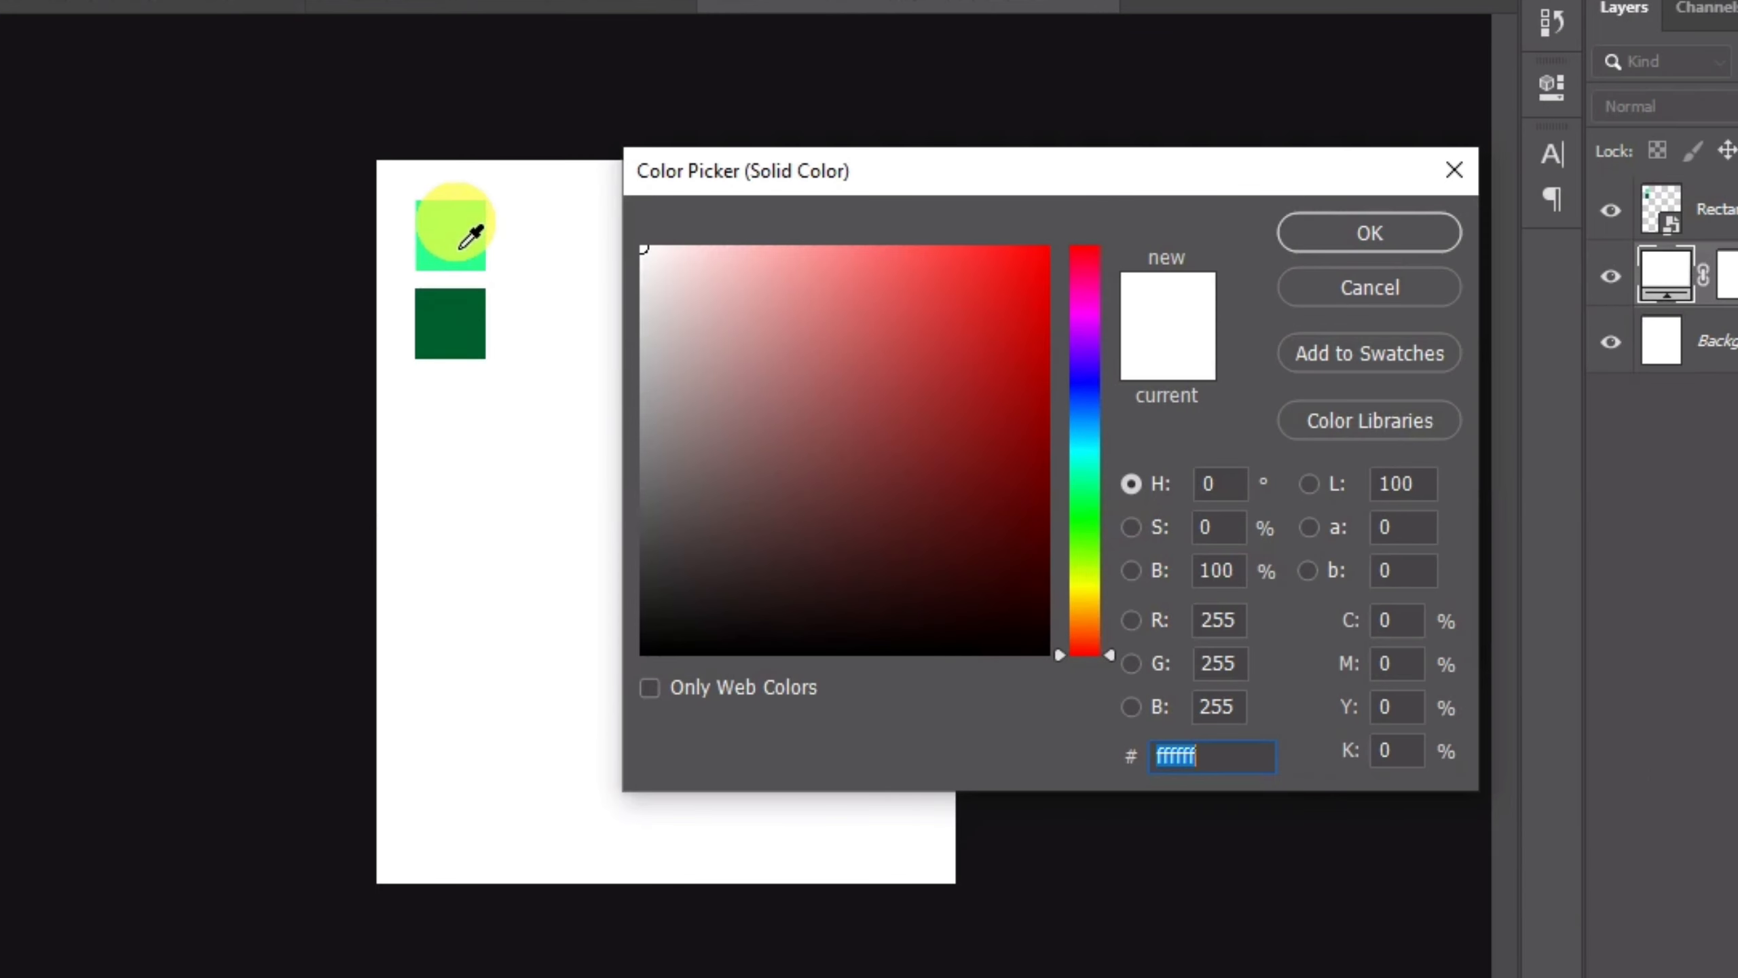
click(461, 246)
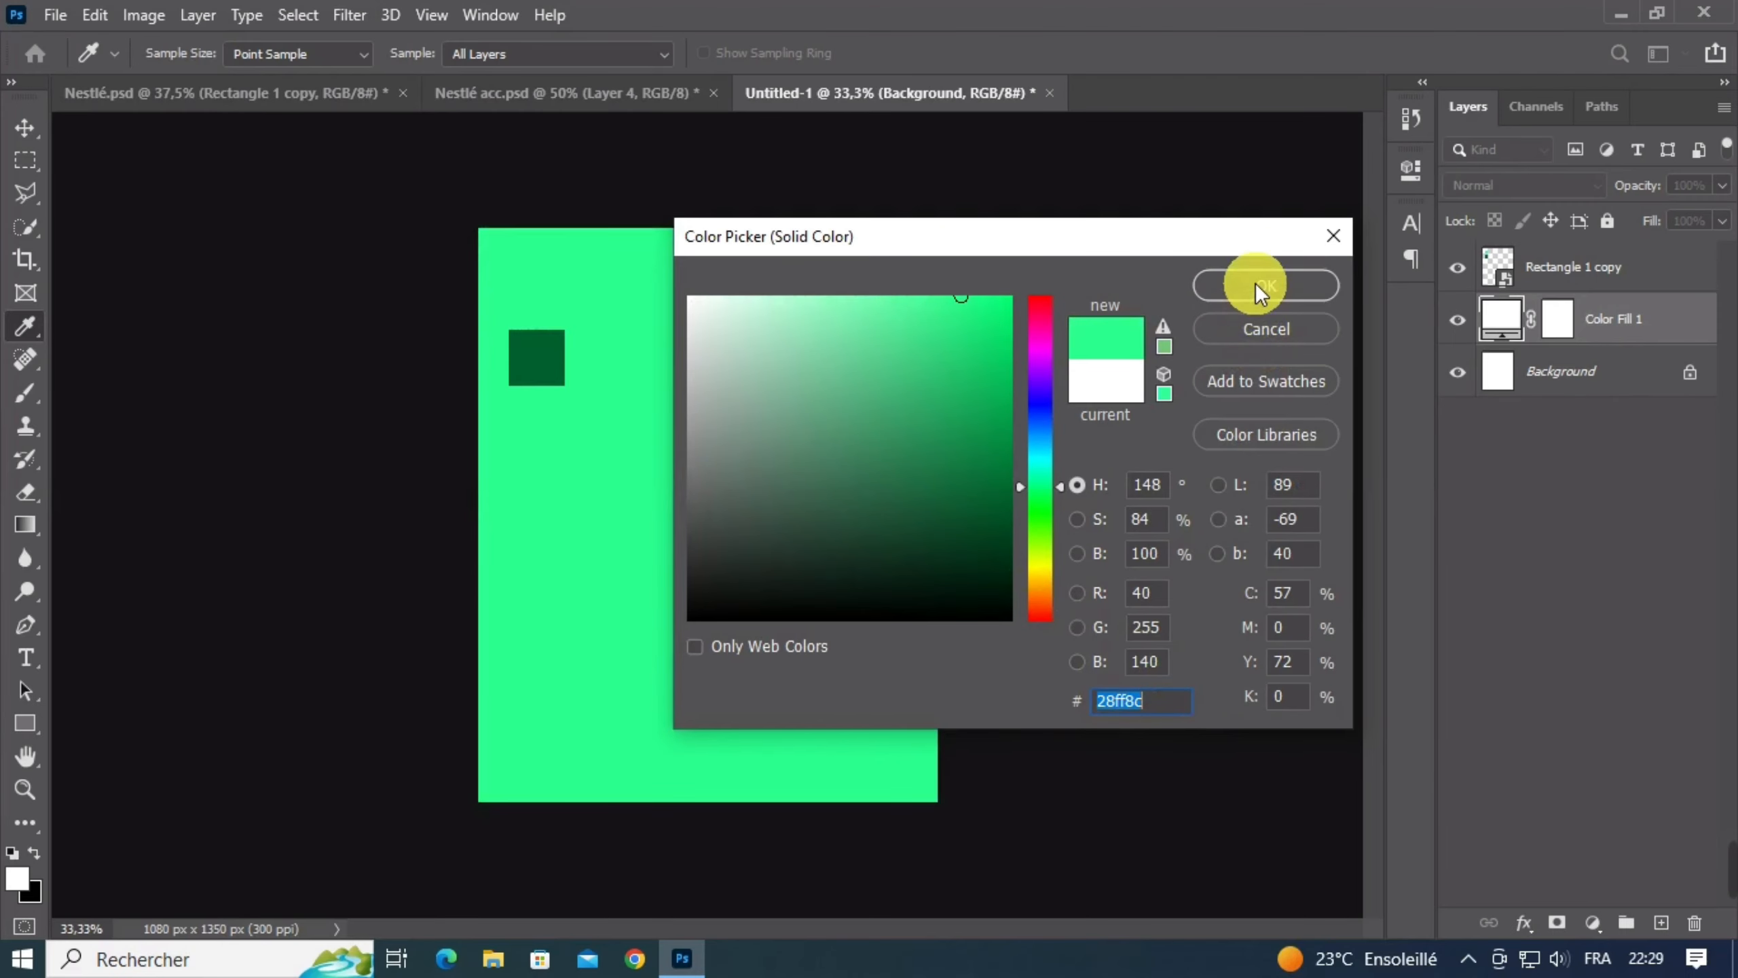
click(1341, 233)
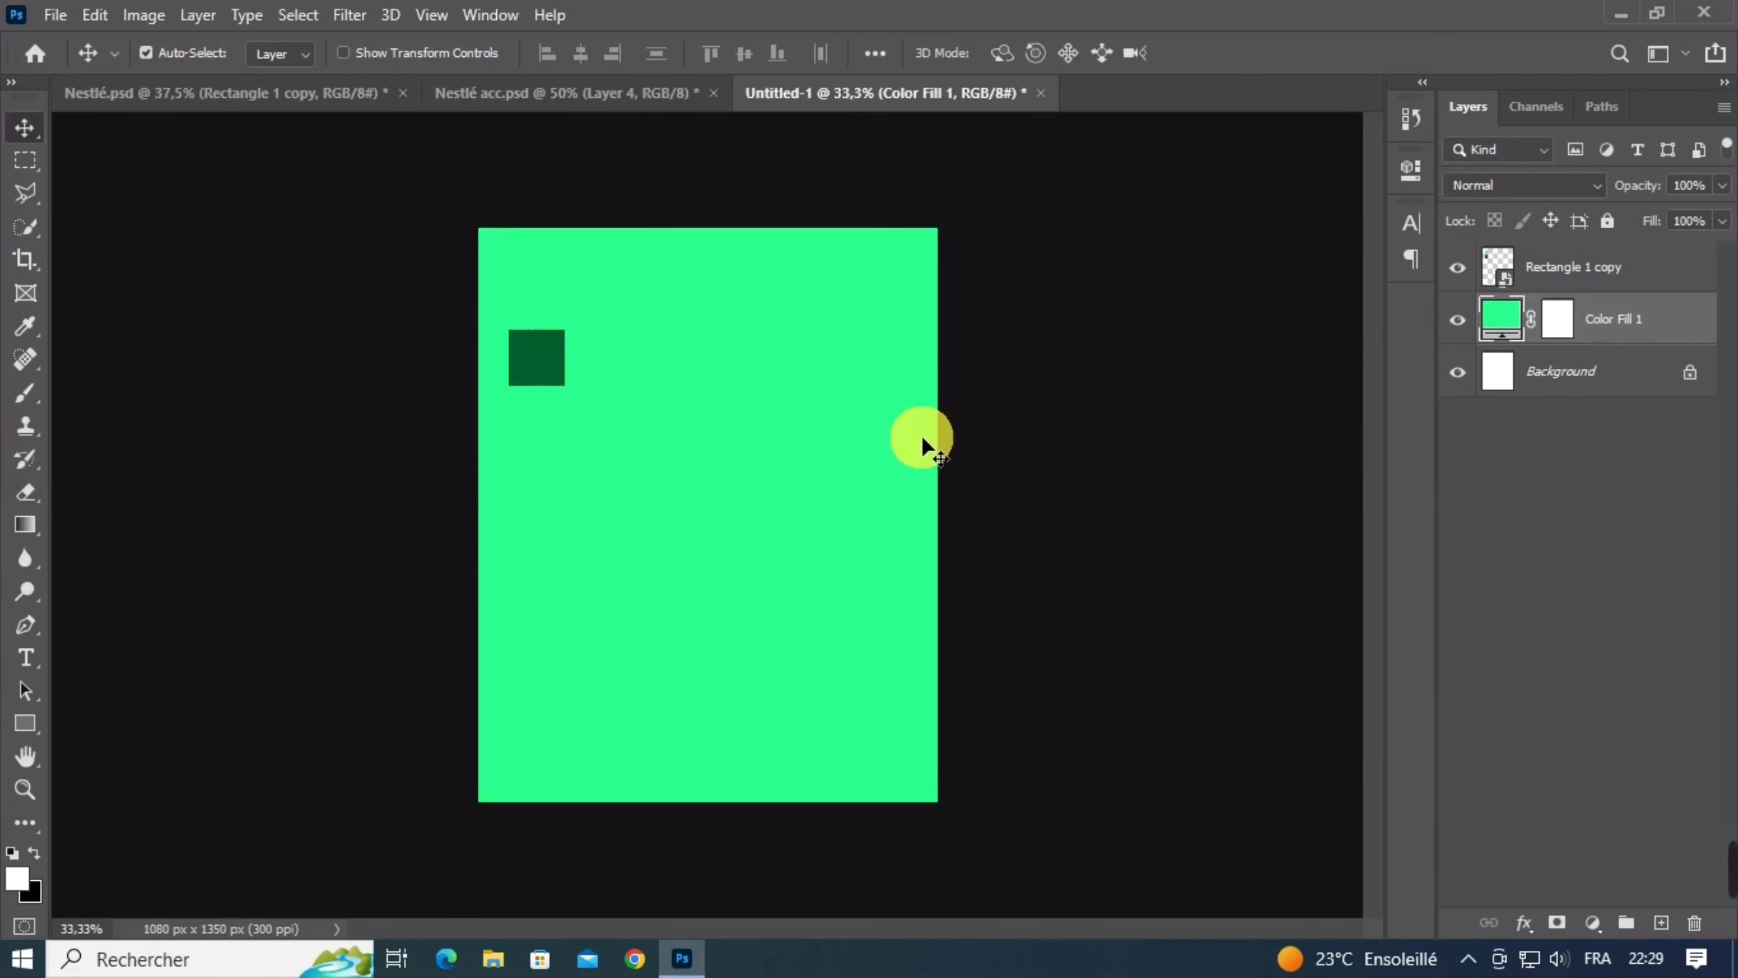
Add a second solid color fill layer above the first, sampling the dark green swatch (#005f2d)
click(1593, 922)
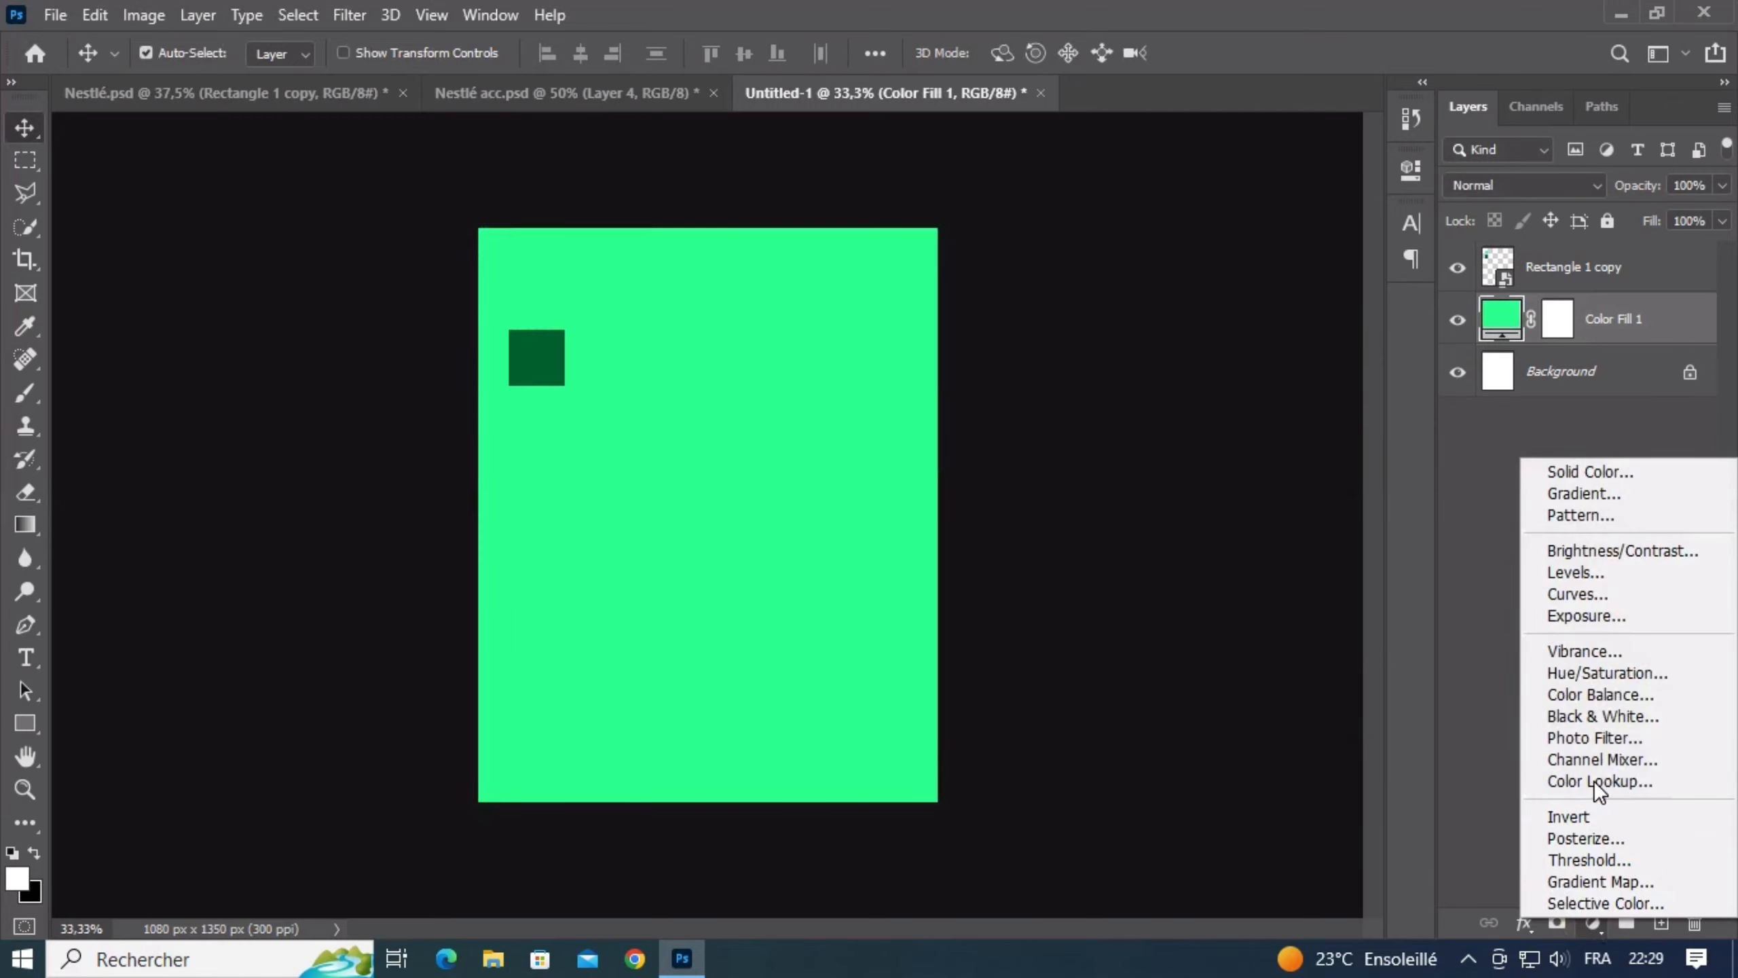
click(1604, 476)
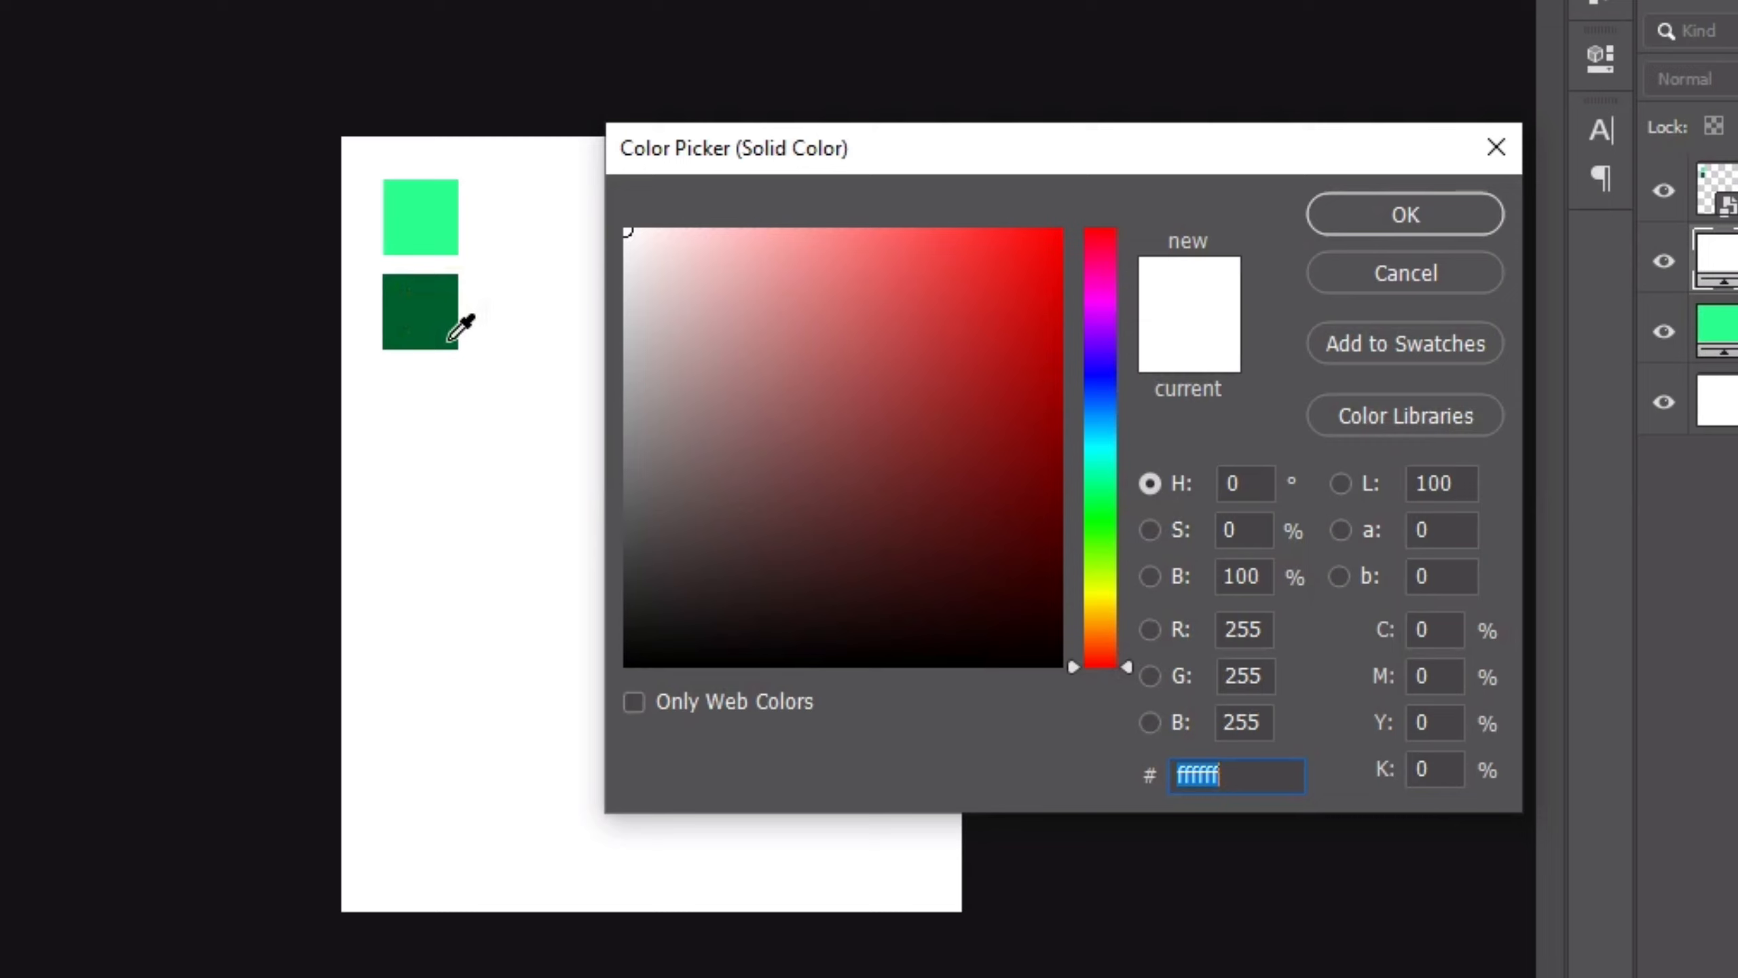
click(562, 366)
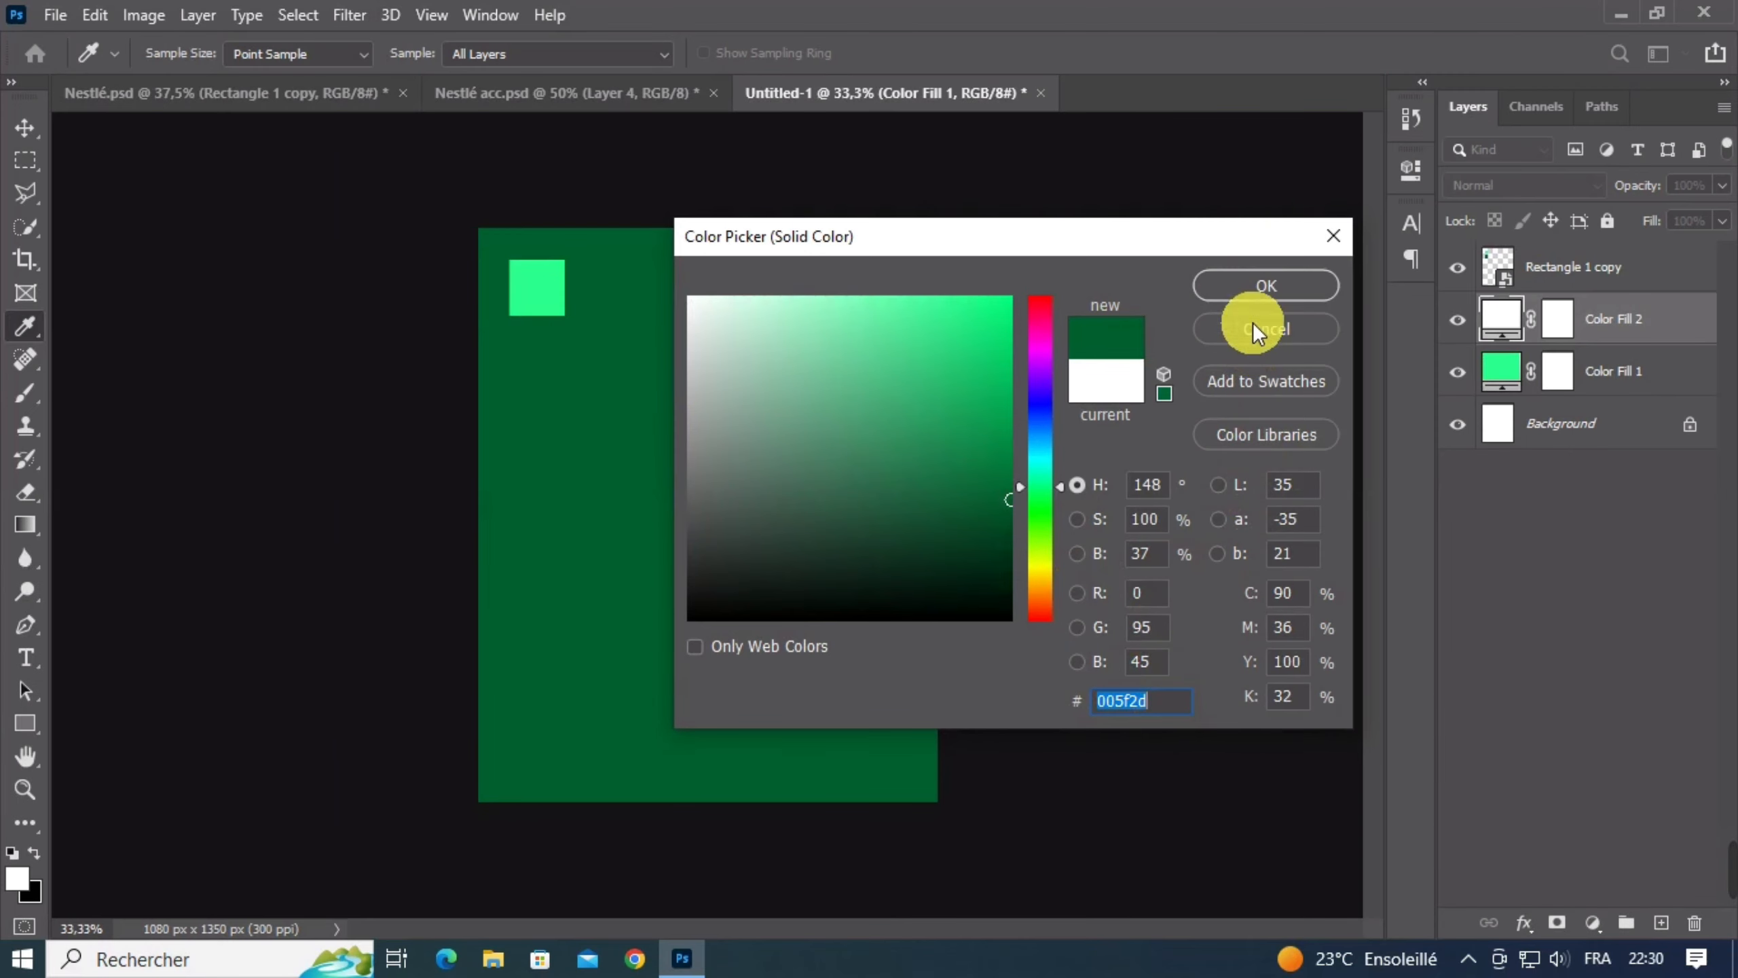
click(1265, 283)
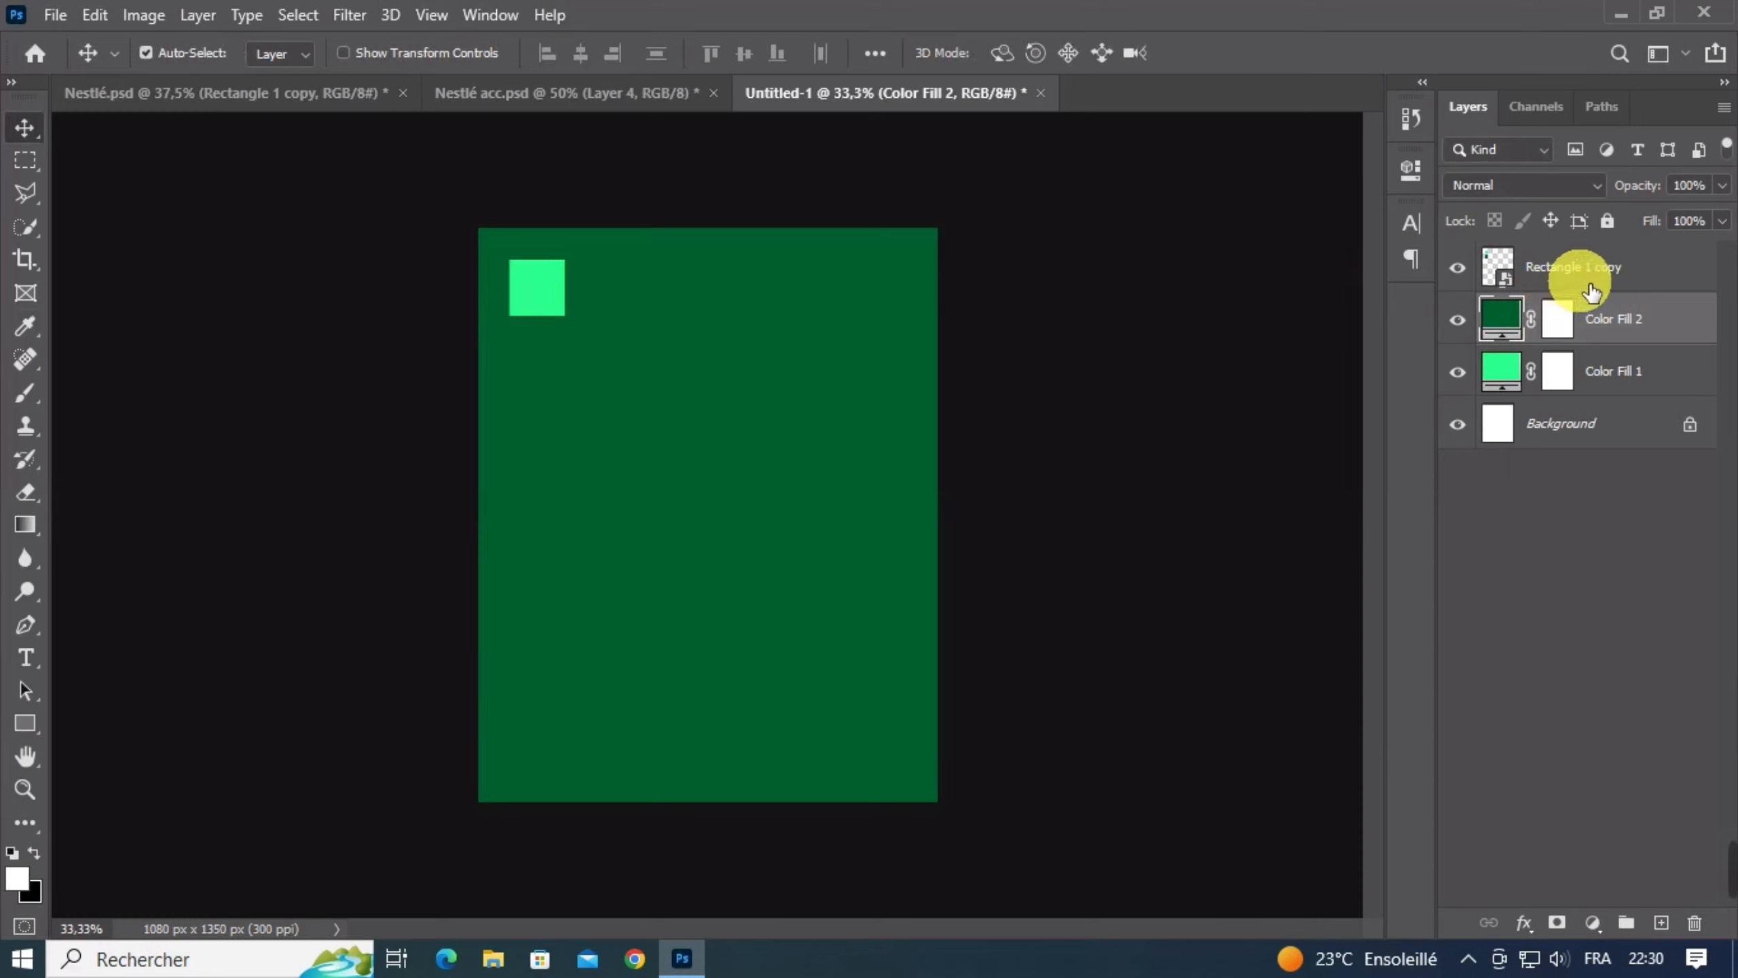
Delete the Rectangle 1 copy swatch layer and check the two green fills by toggling their visibility
click(1571, 269)
key(Delete)
click(1460, 268)
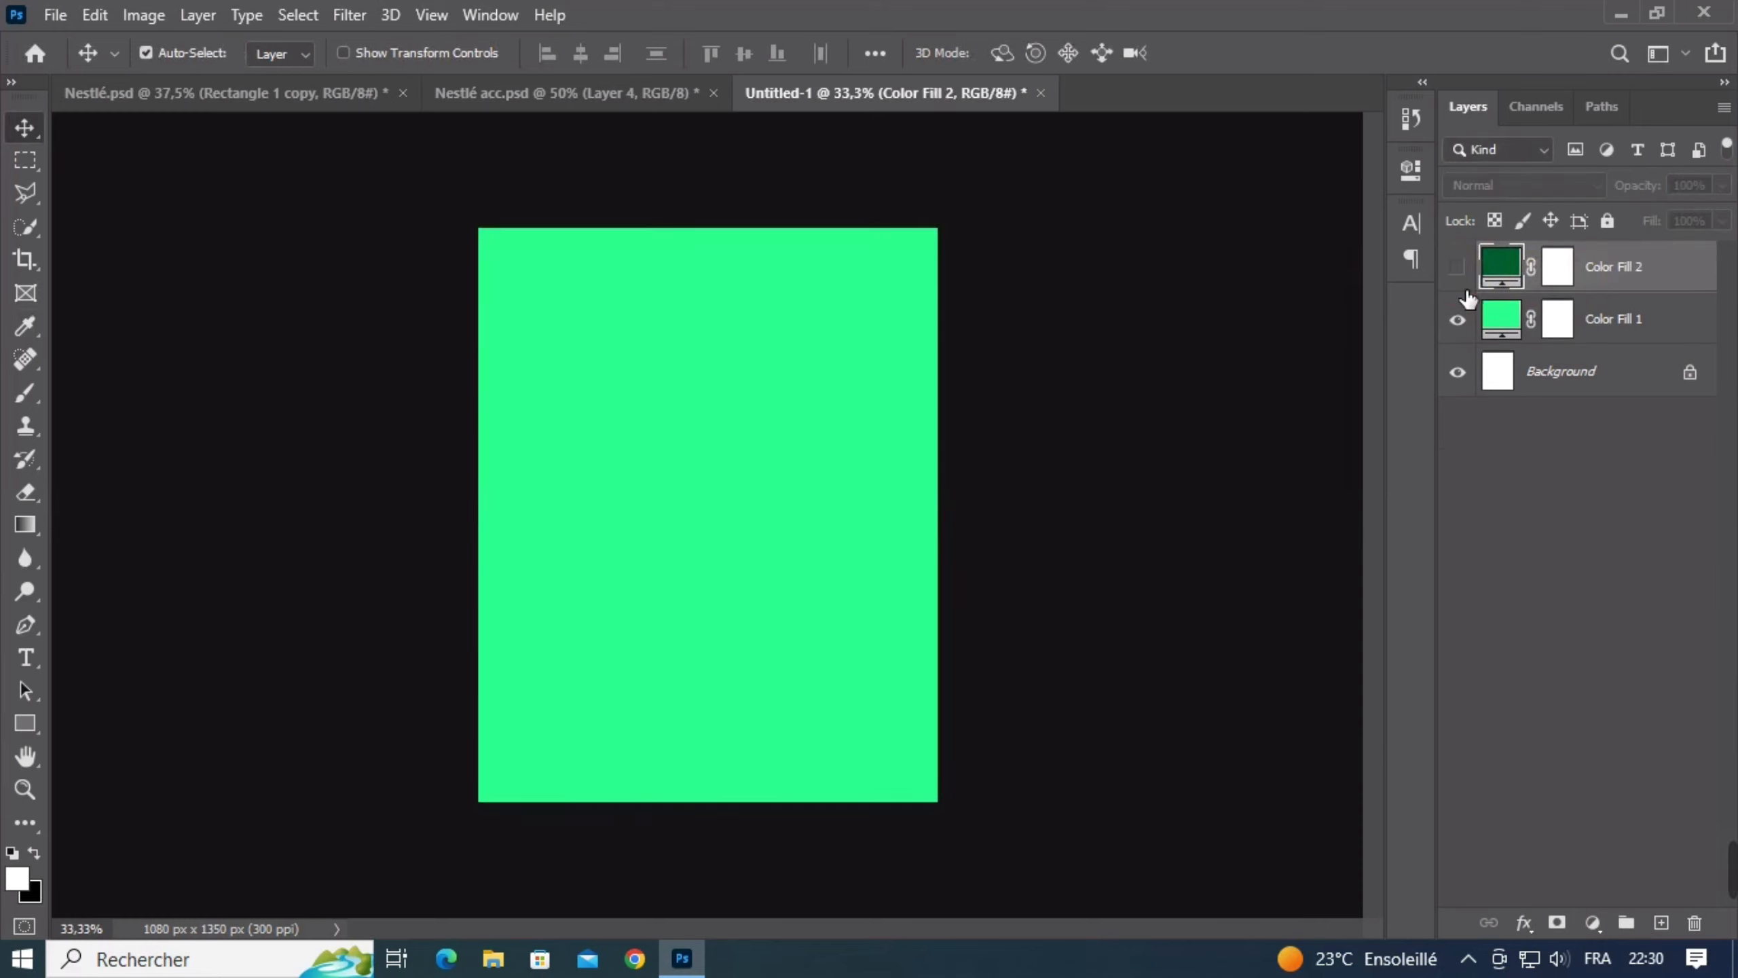
click(1459, 320)
click(1458, 320)
click(1459, 267)
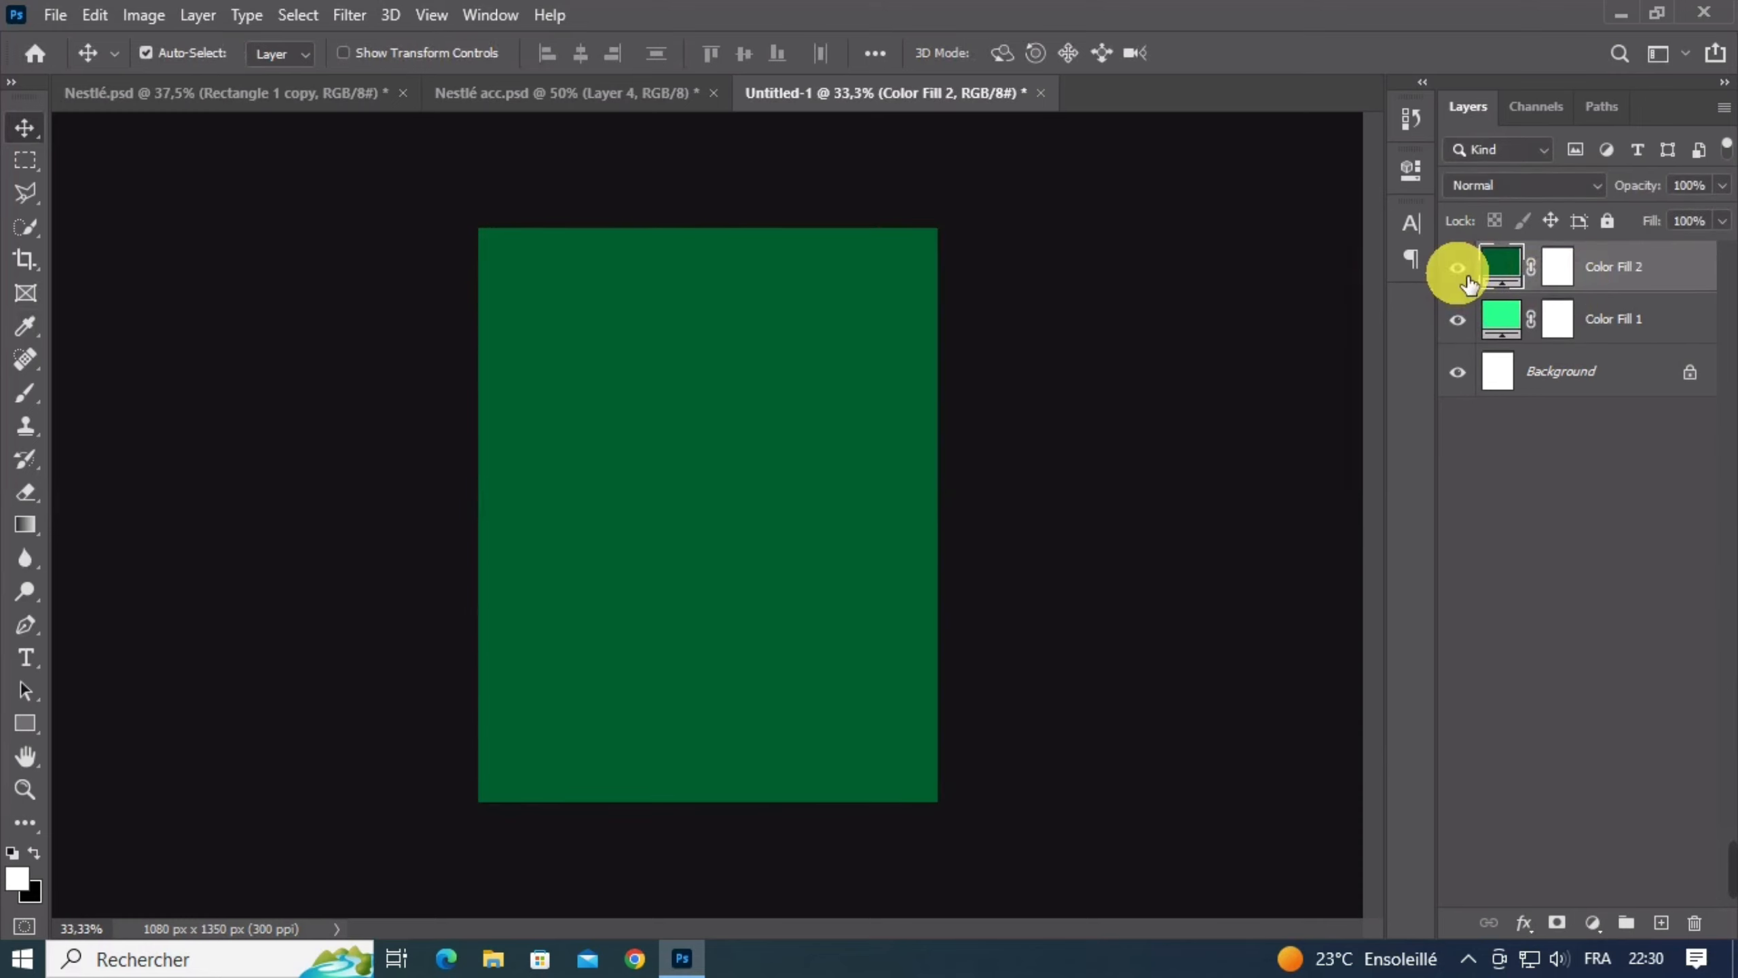
Paint black on the dark green fill's mask at the canvas centre with a soft brush of 947 px, making a light green glow
click(1565, 272)
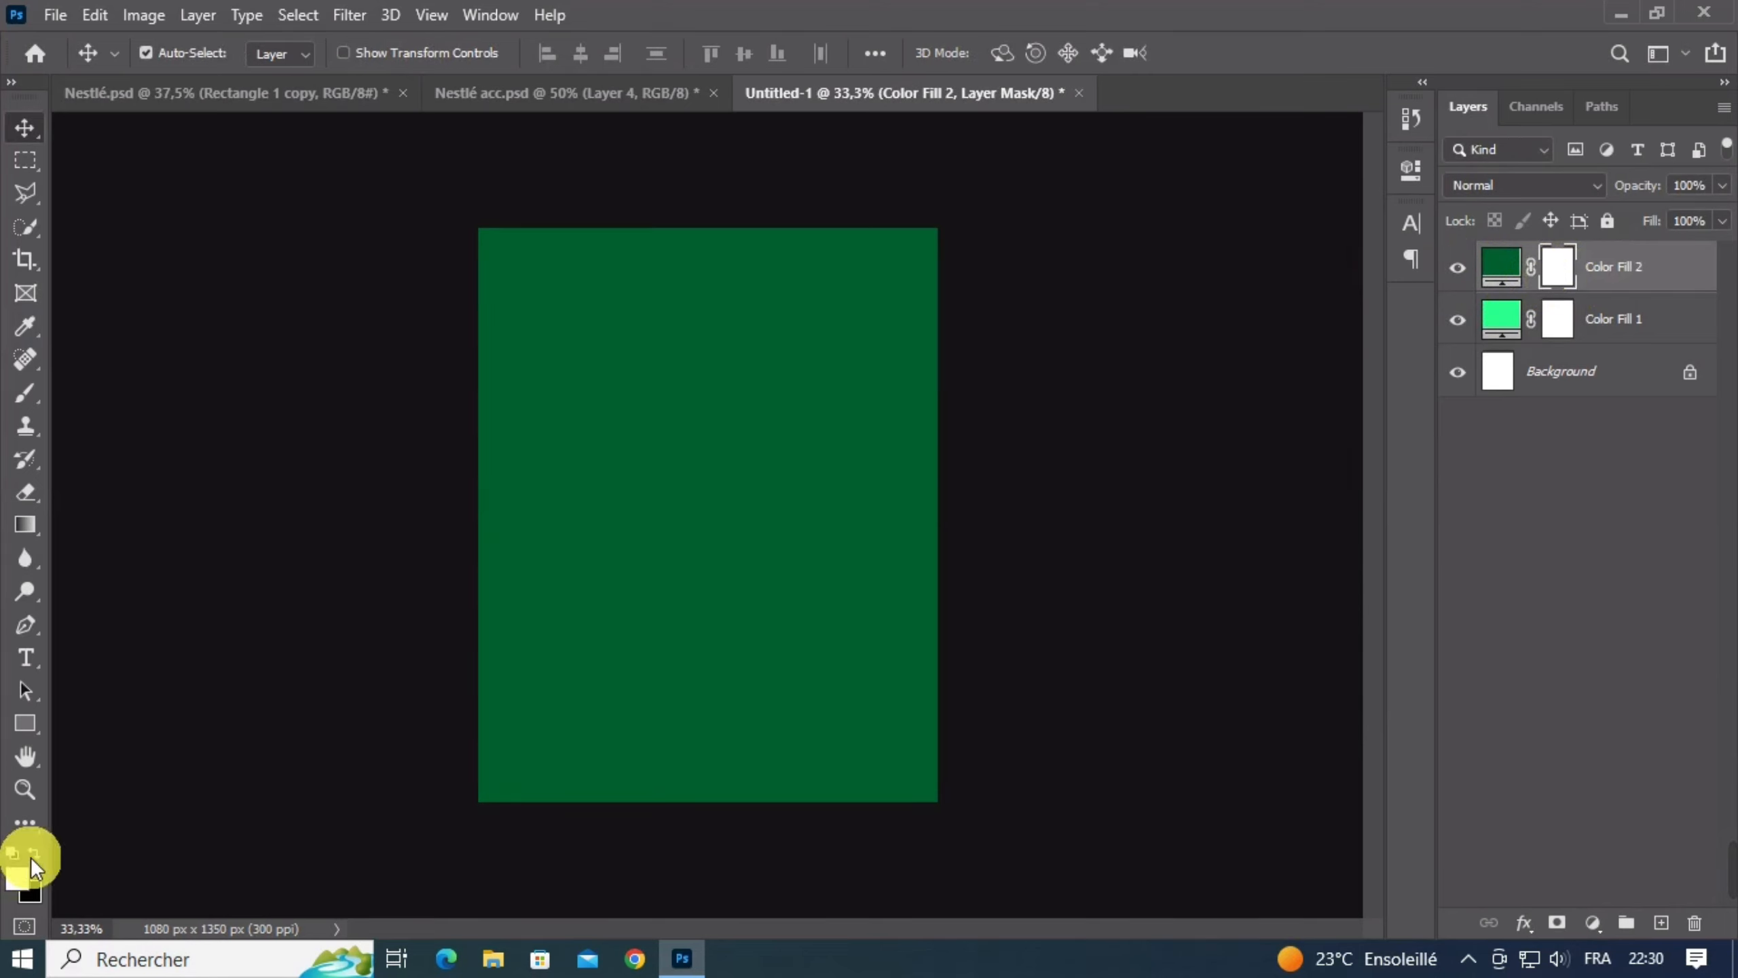
click(27, 395)
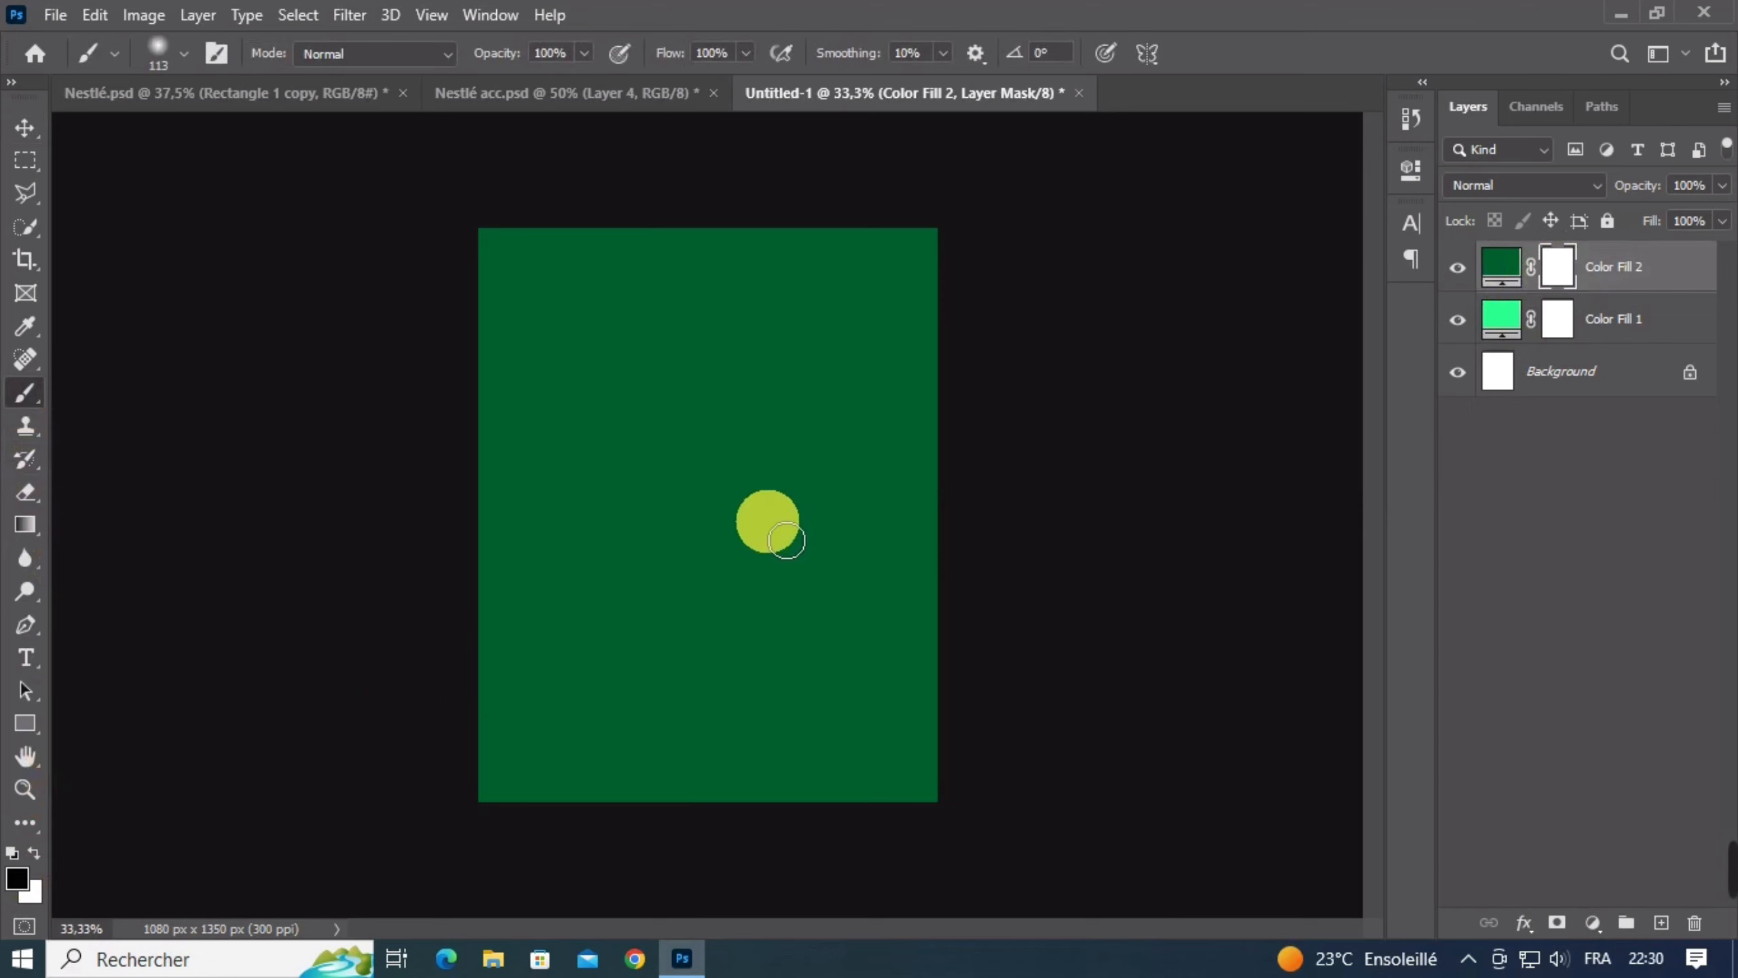
drag(686, 444, 862, 433)
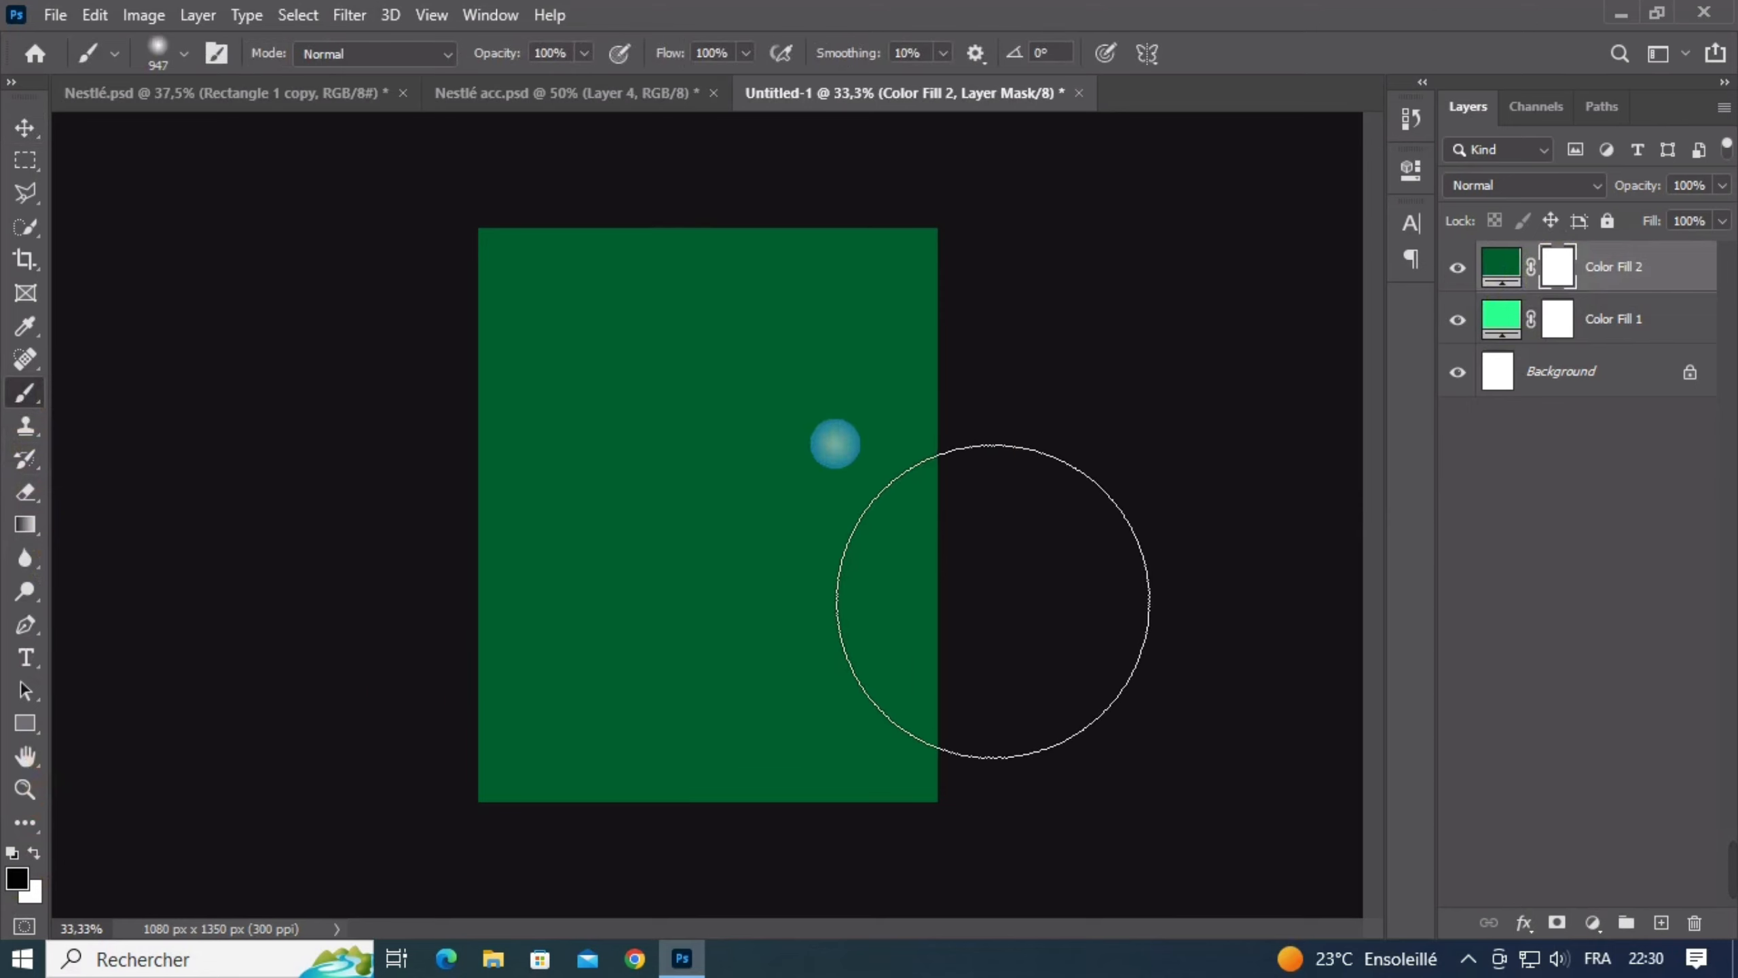
click(719, 498)
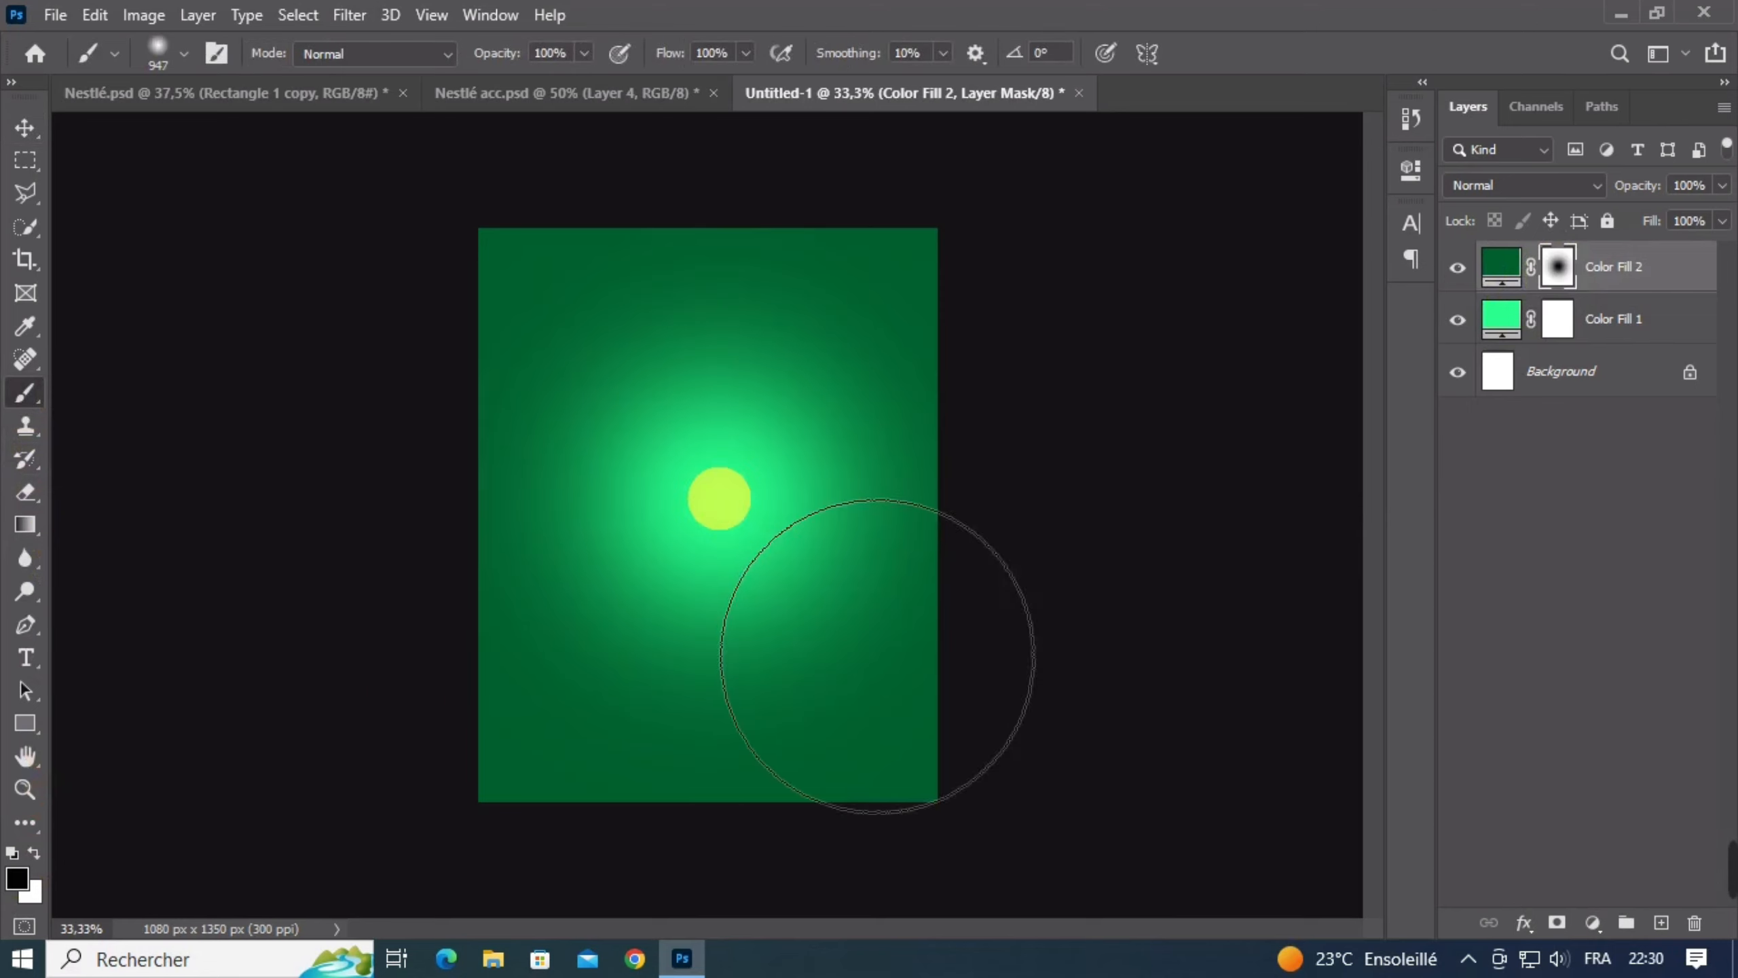
click(719, 498)
scroll(1056, 583, down, 4)
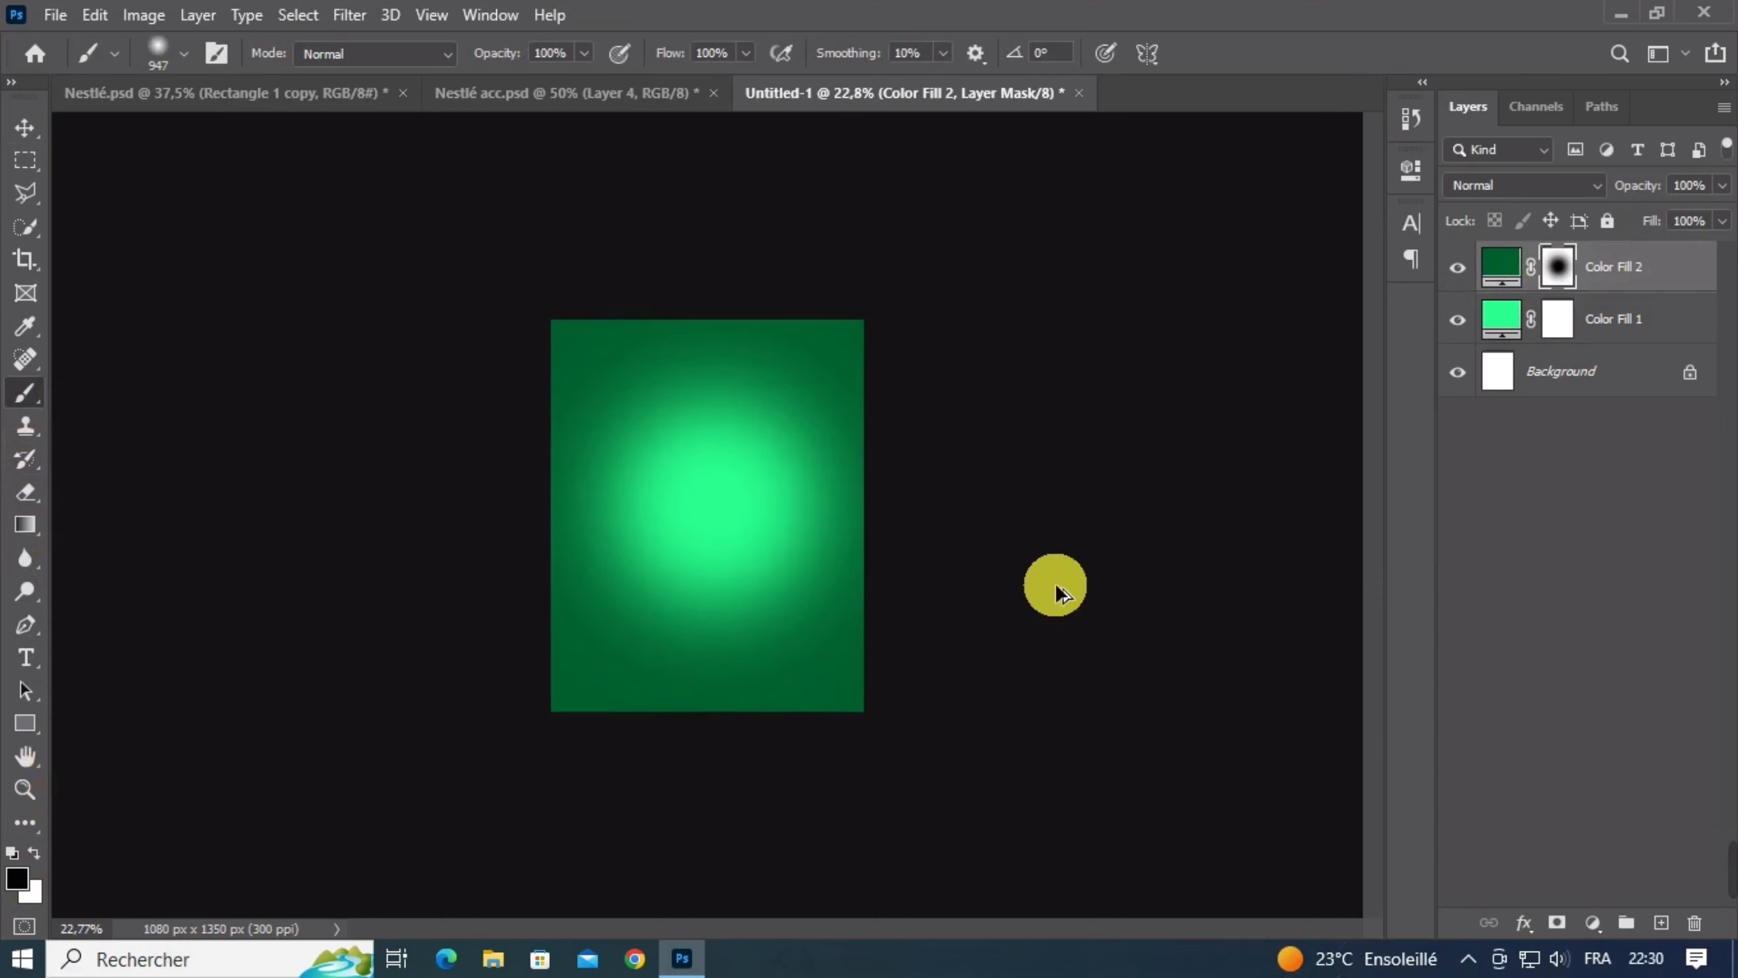
scroll(1055, 583, up, 4)
click(24, 127)
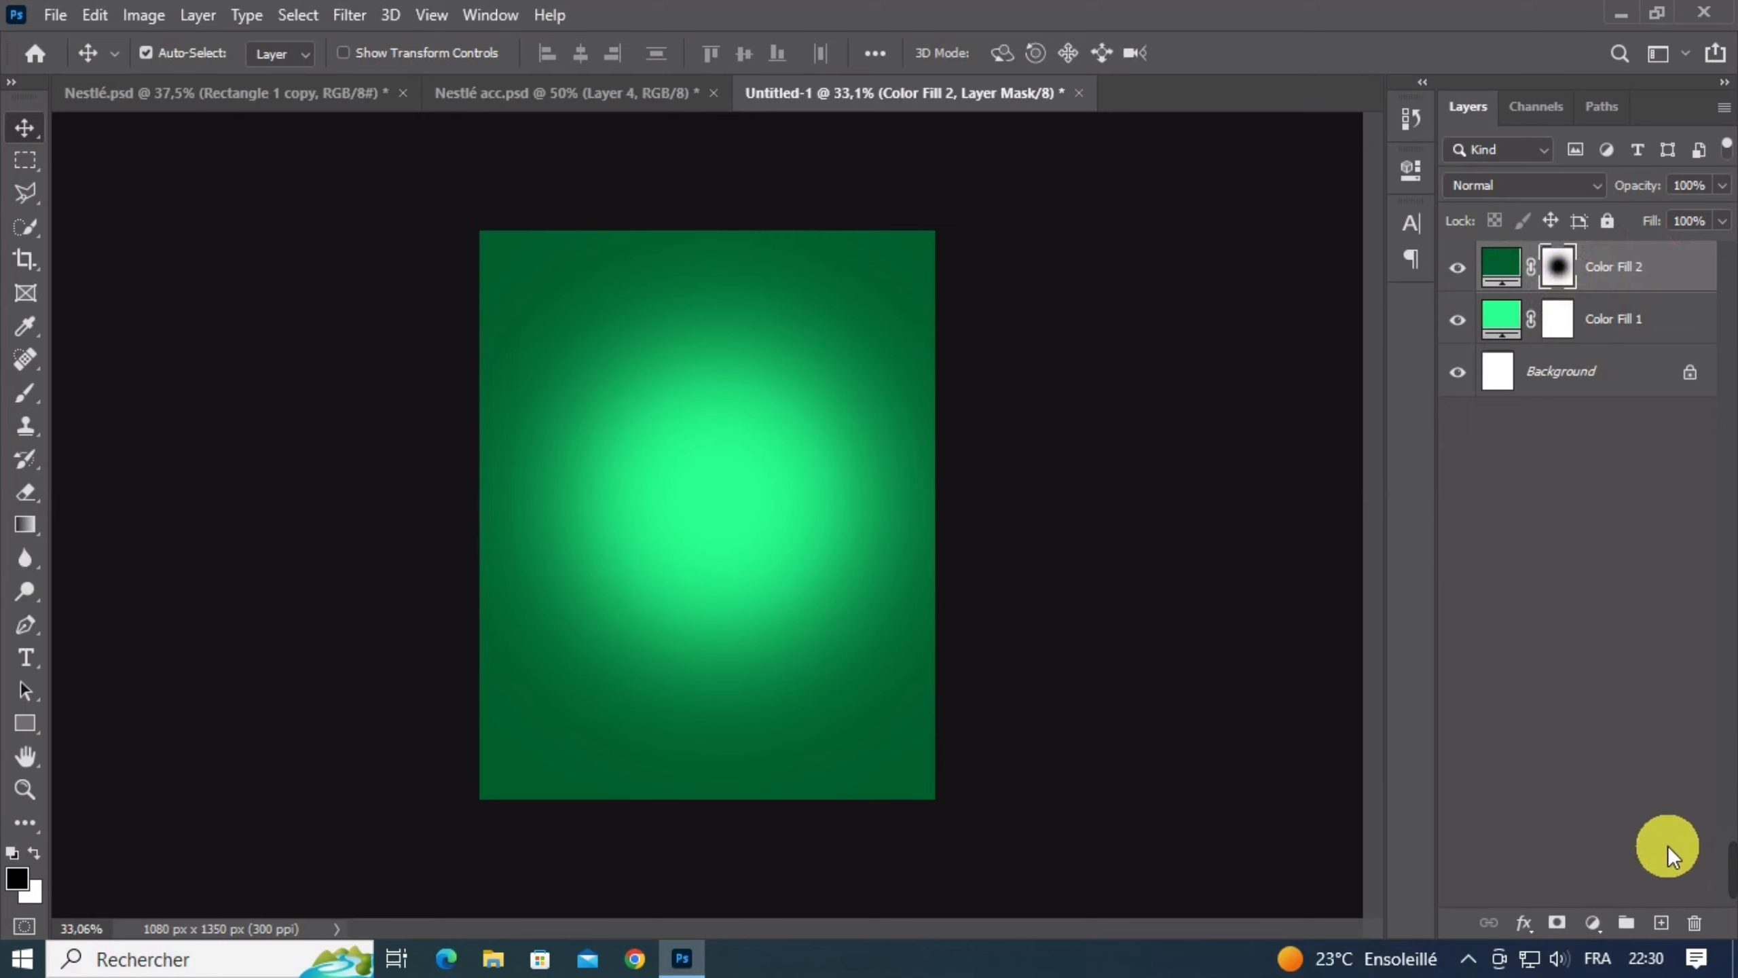
Create a new layer on top and dab a soft white highlight at the glow's centre with a brush of about 615 px
click(1675, 920)
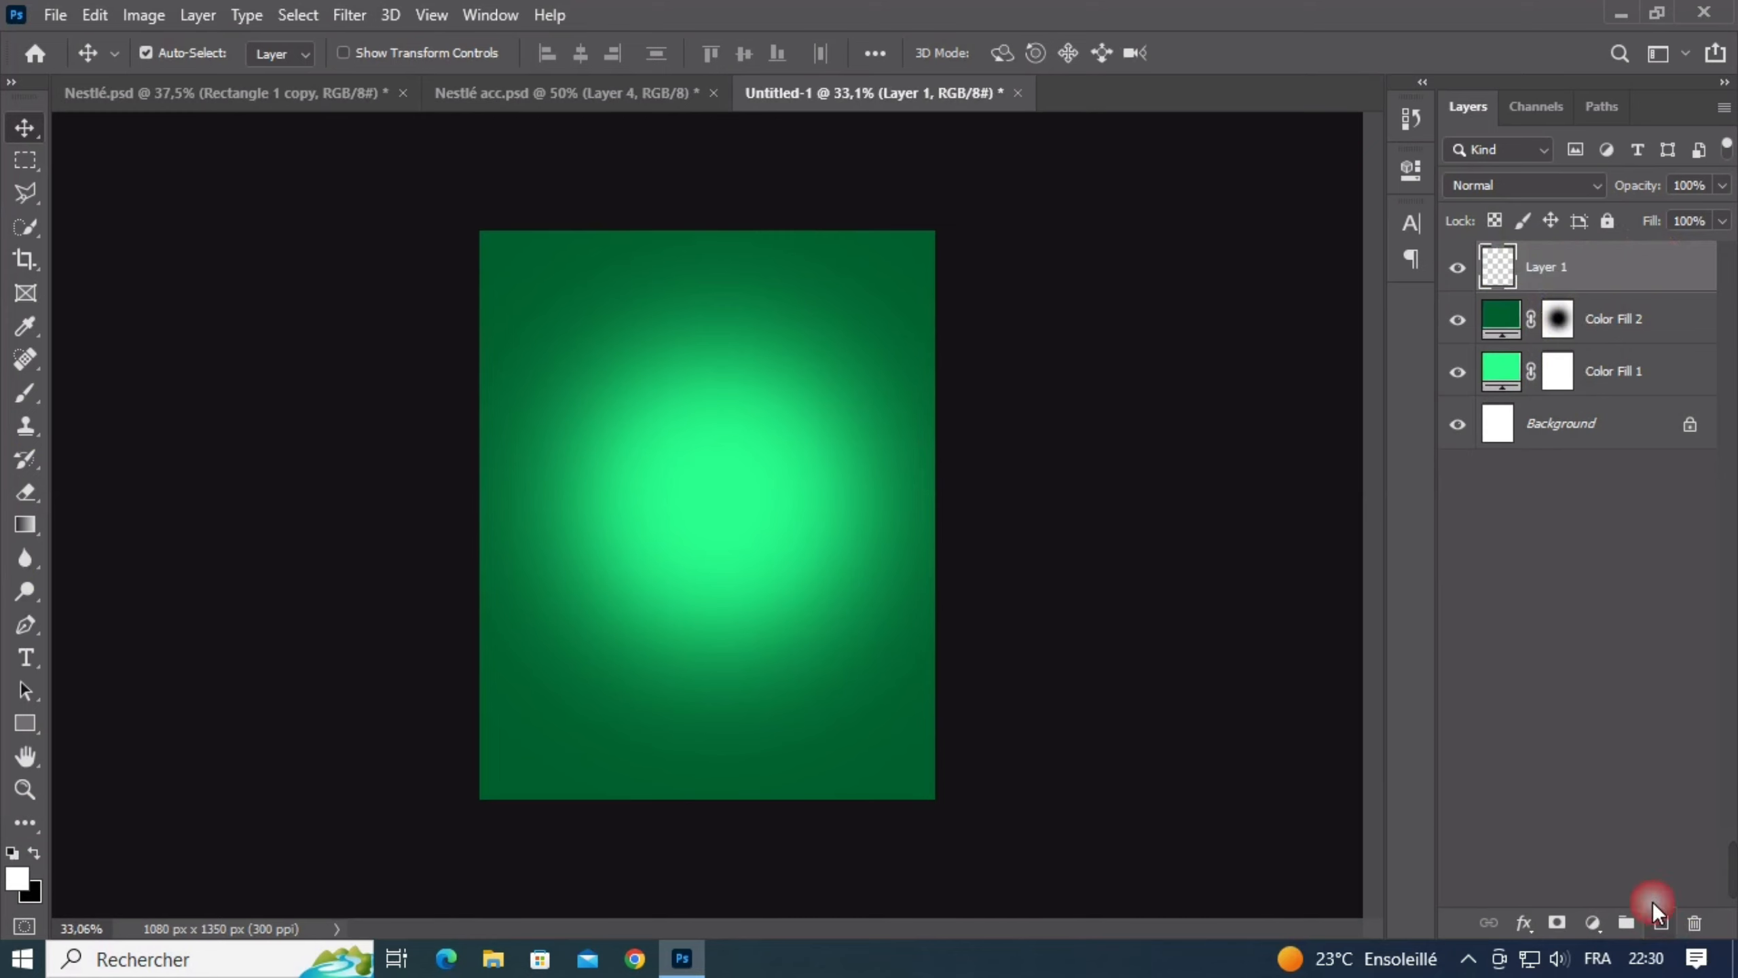
click(22, 880)
click(1300, 281)
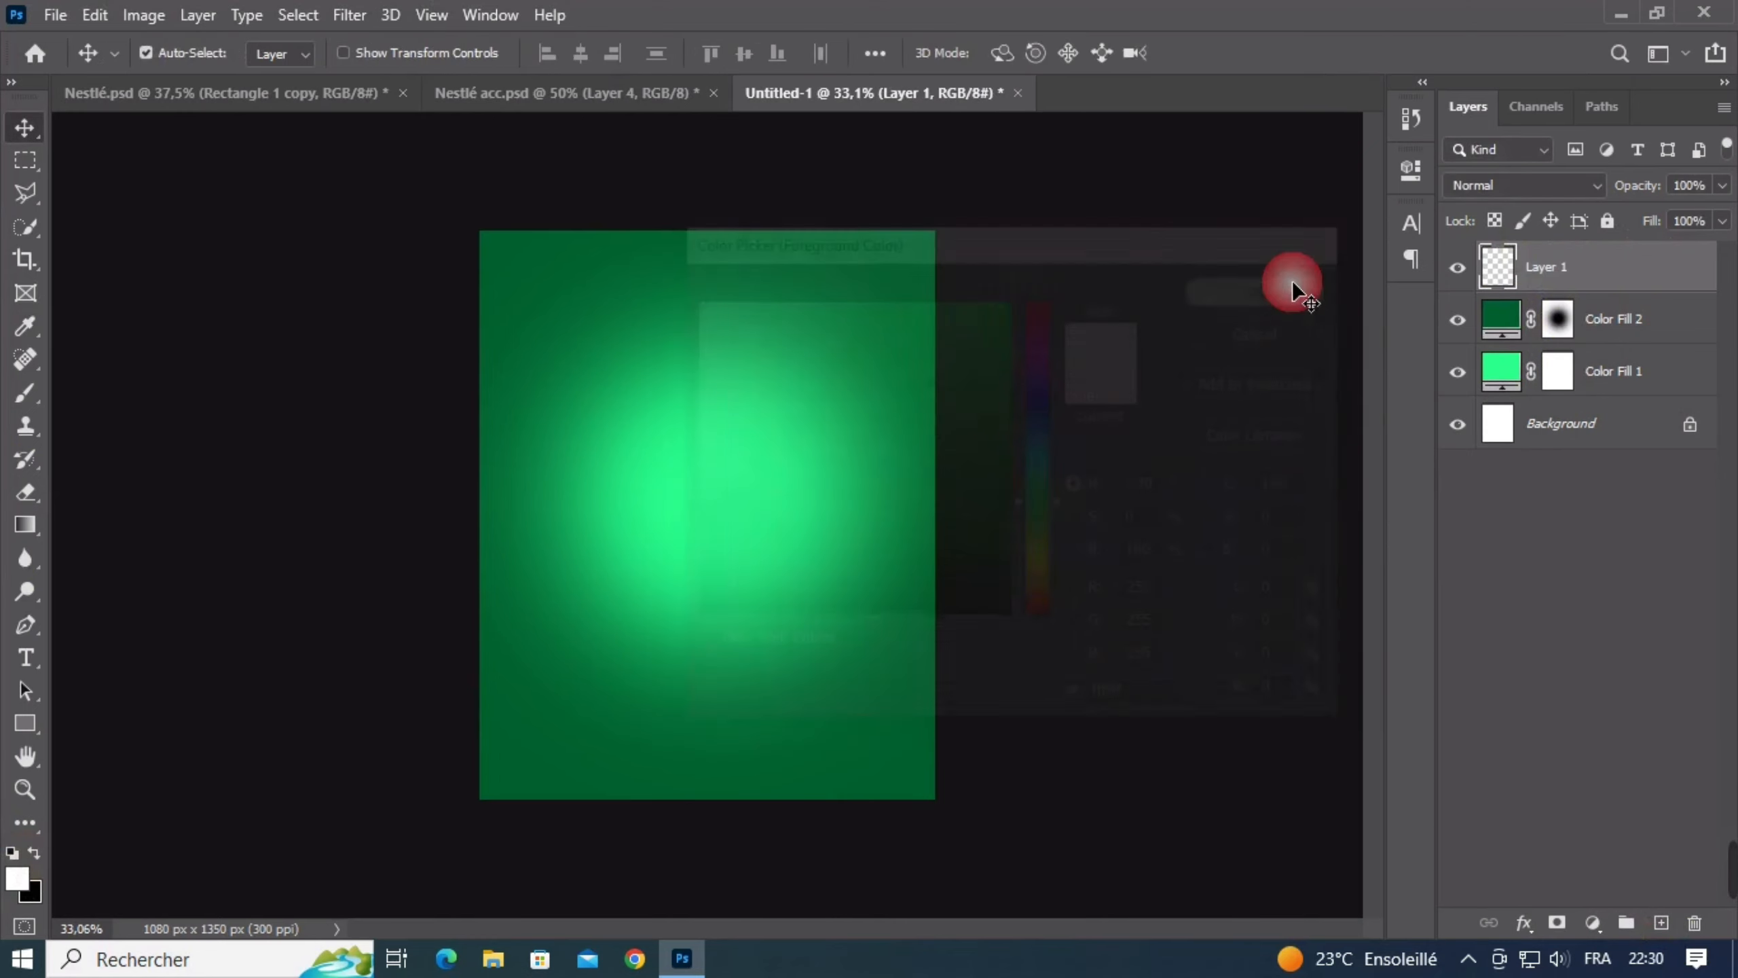
click(21, 397)
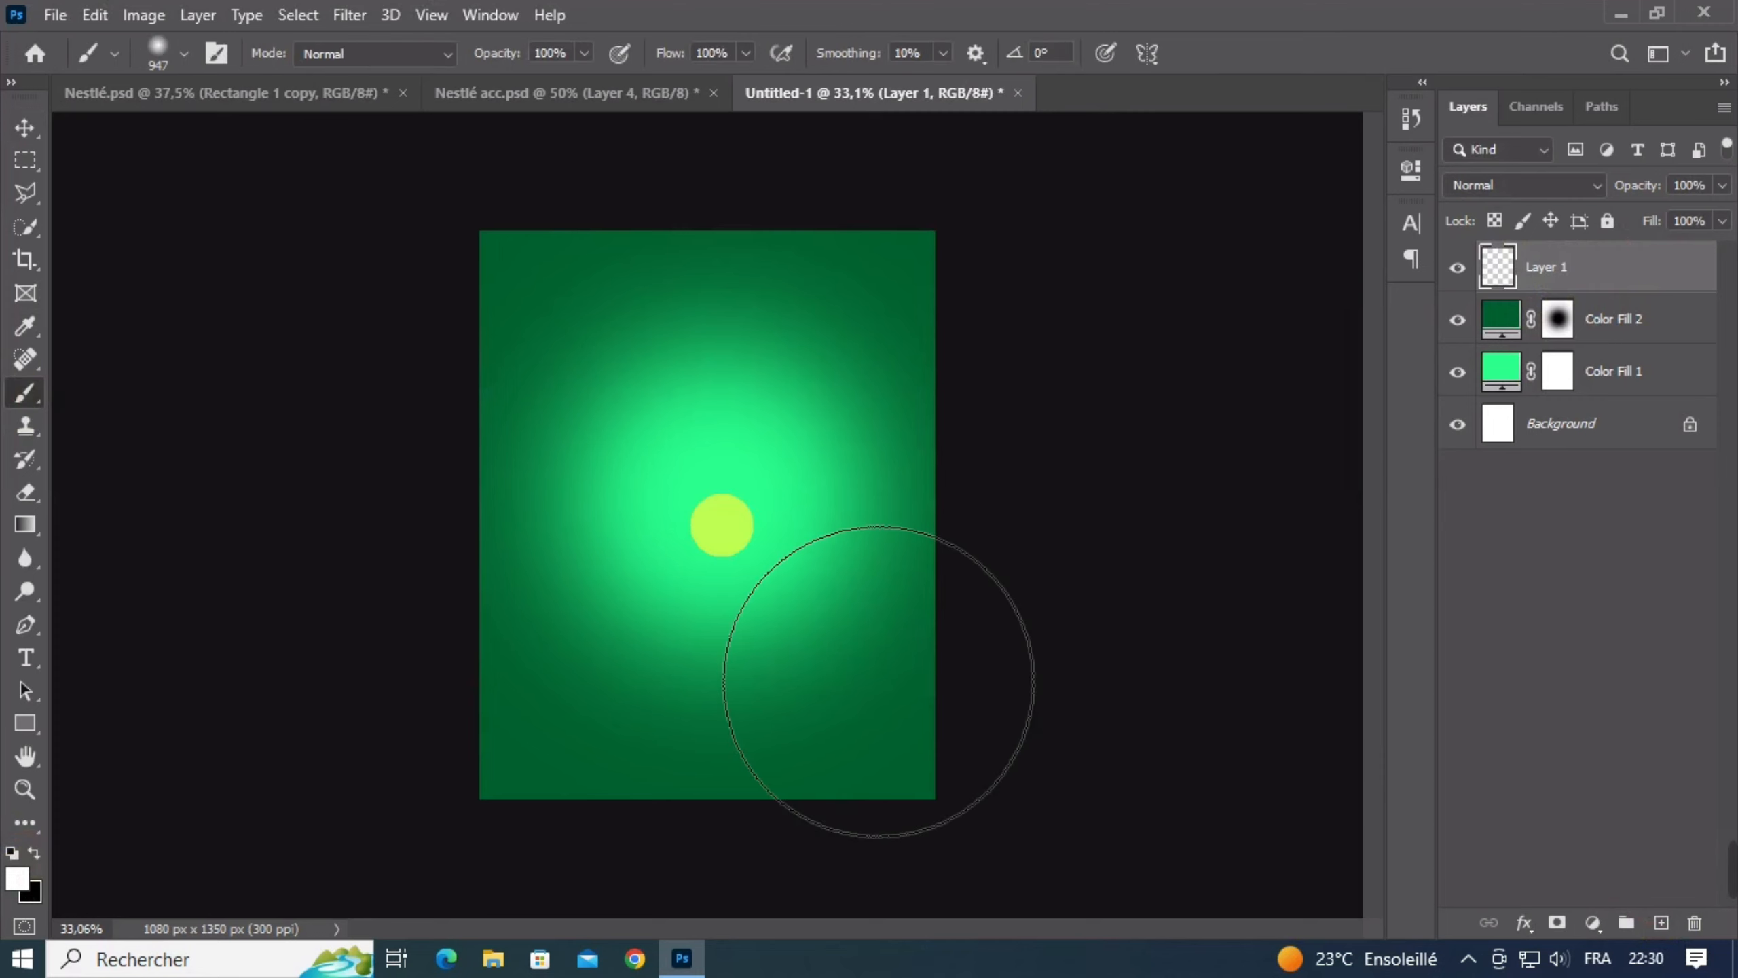
drag(768, 491, 706, 489)
alt+right_click(714, 493)
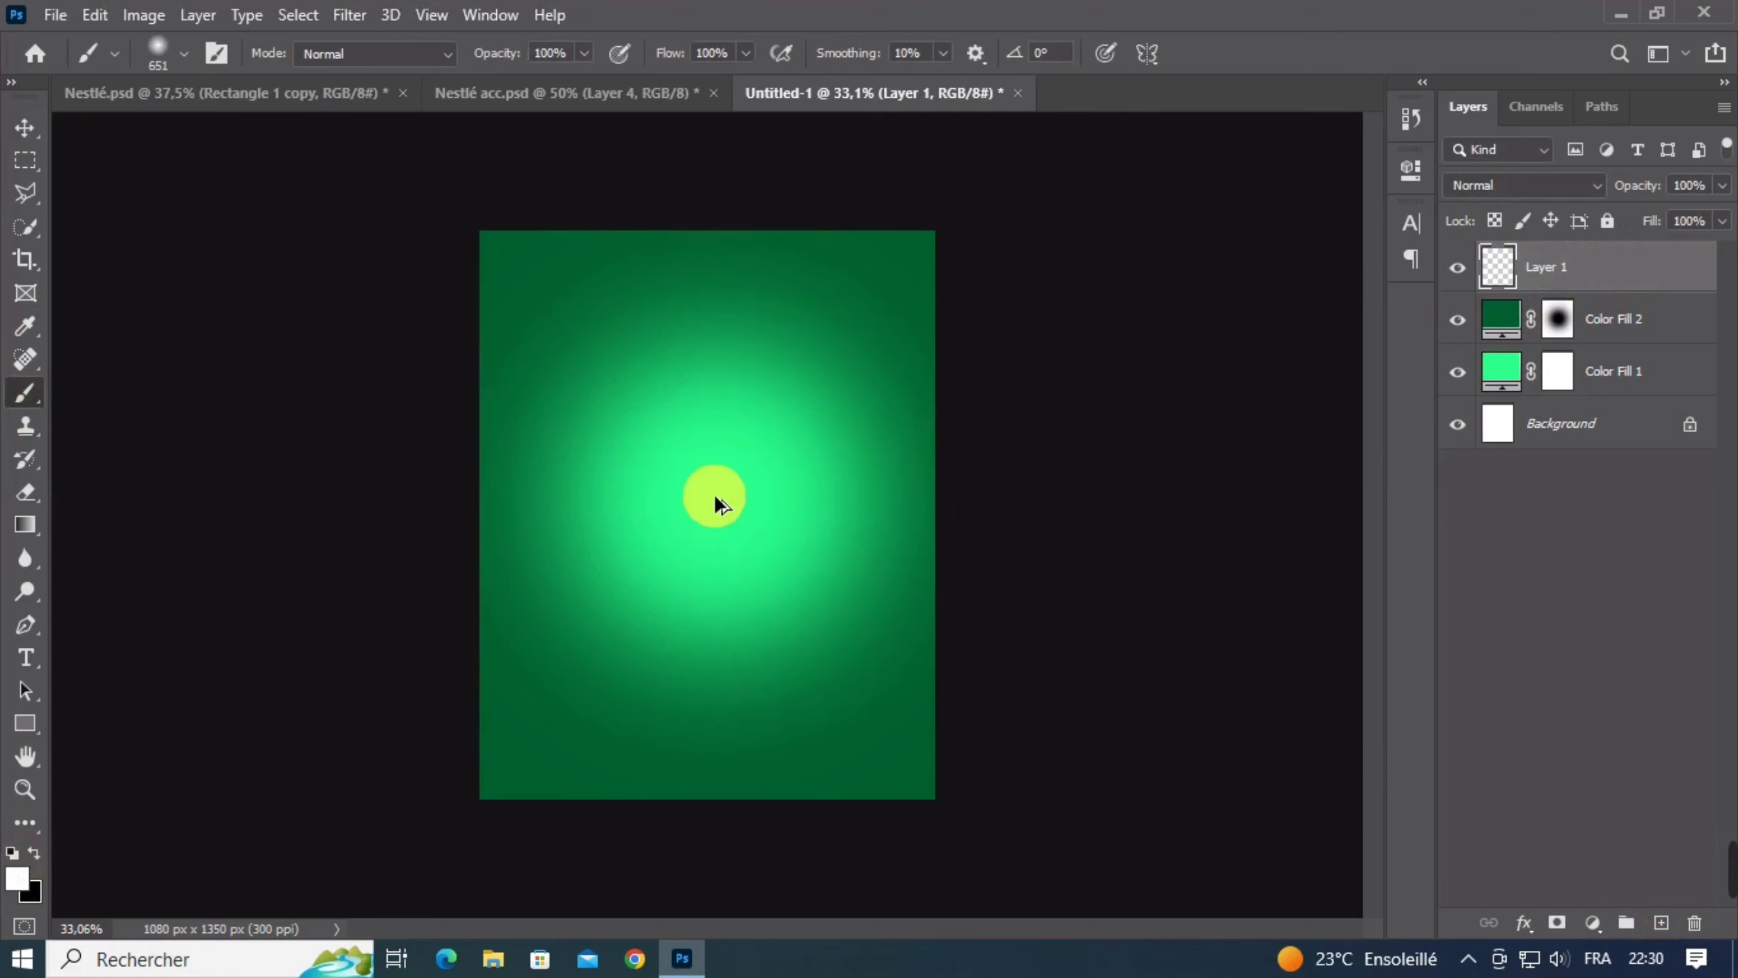
click(716, 490)
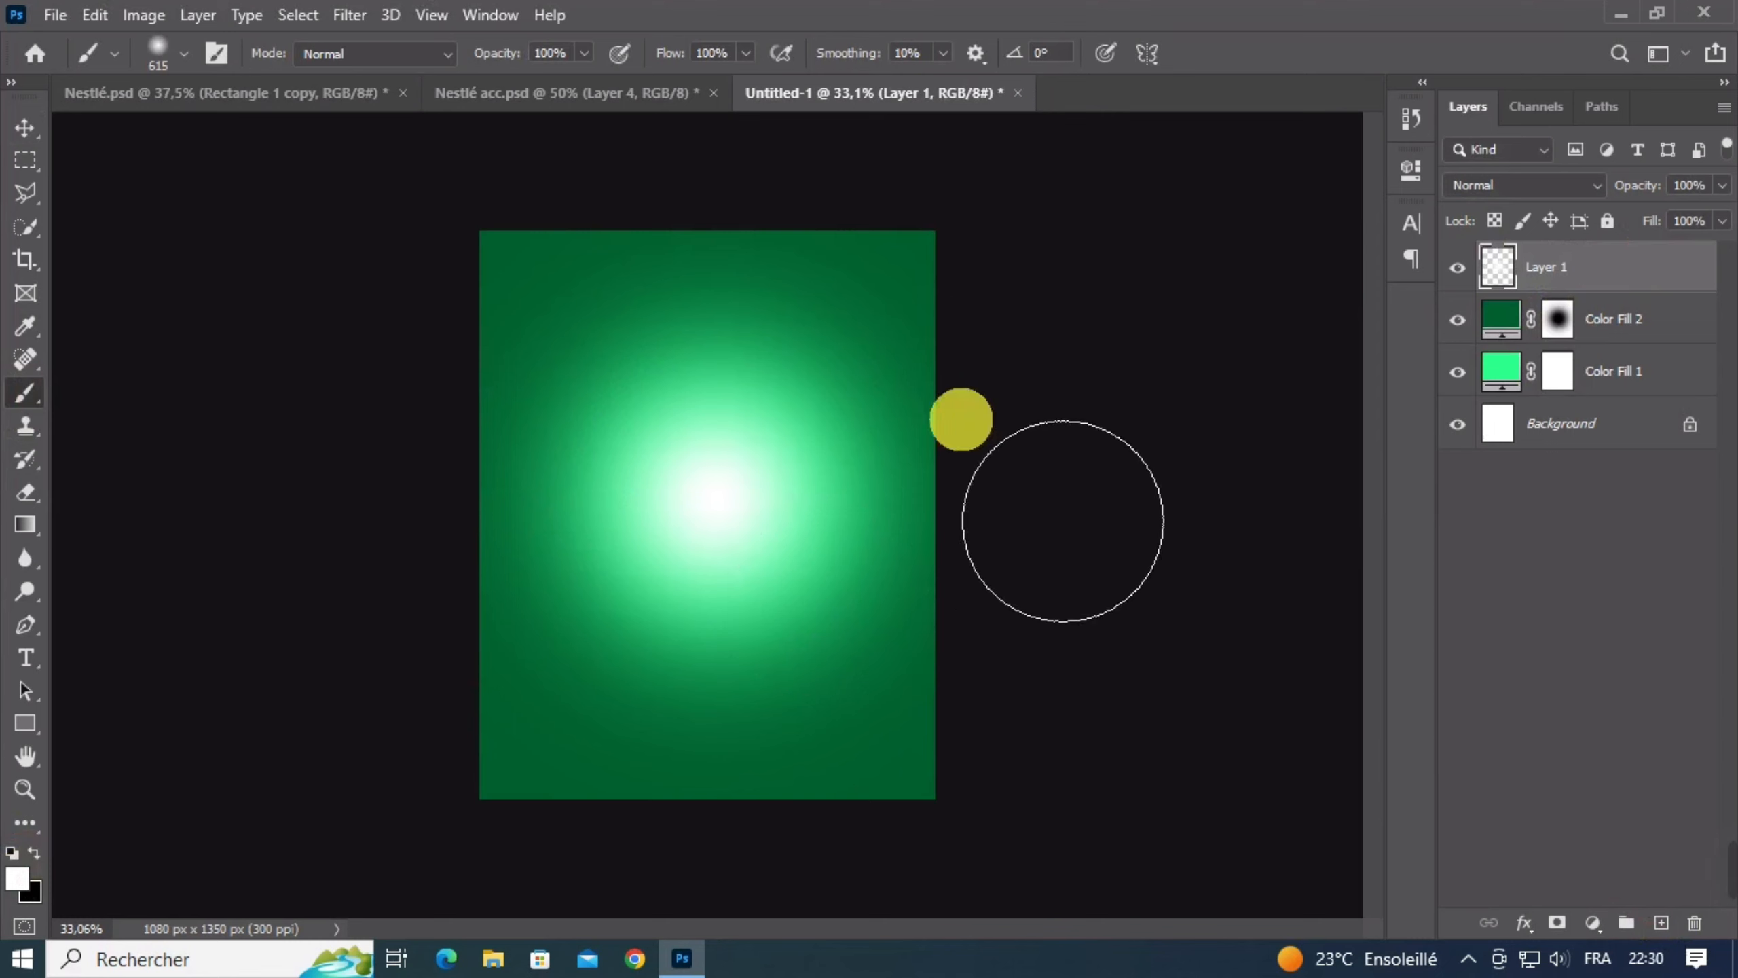
Lower the white highlight layer's opacity to 70% and fine-tune it further down for a softer glow
click(1669, 188)
text(70)
key(Return)
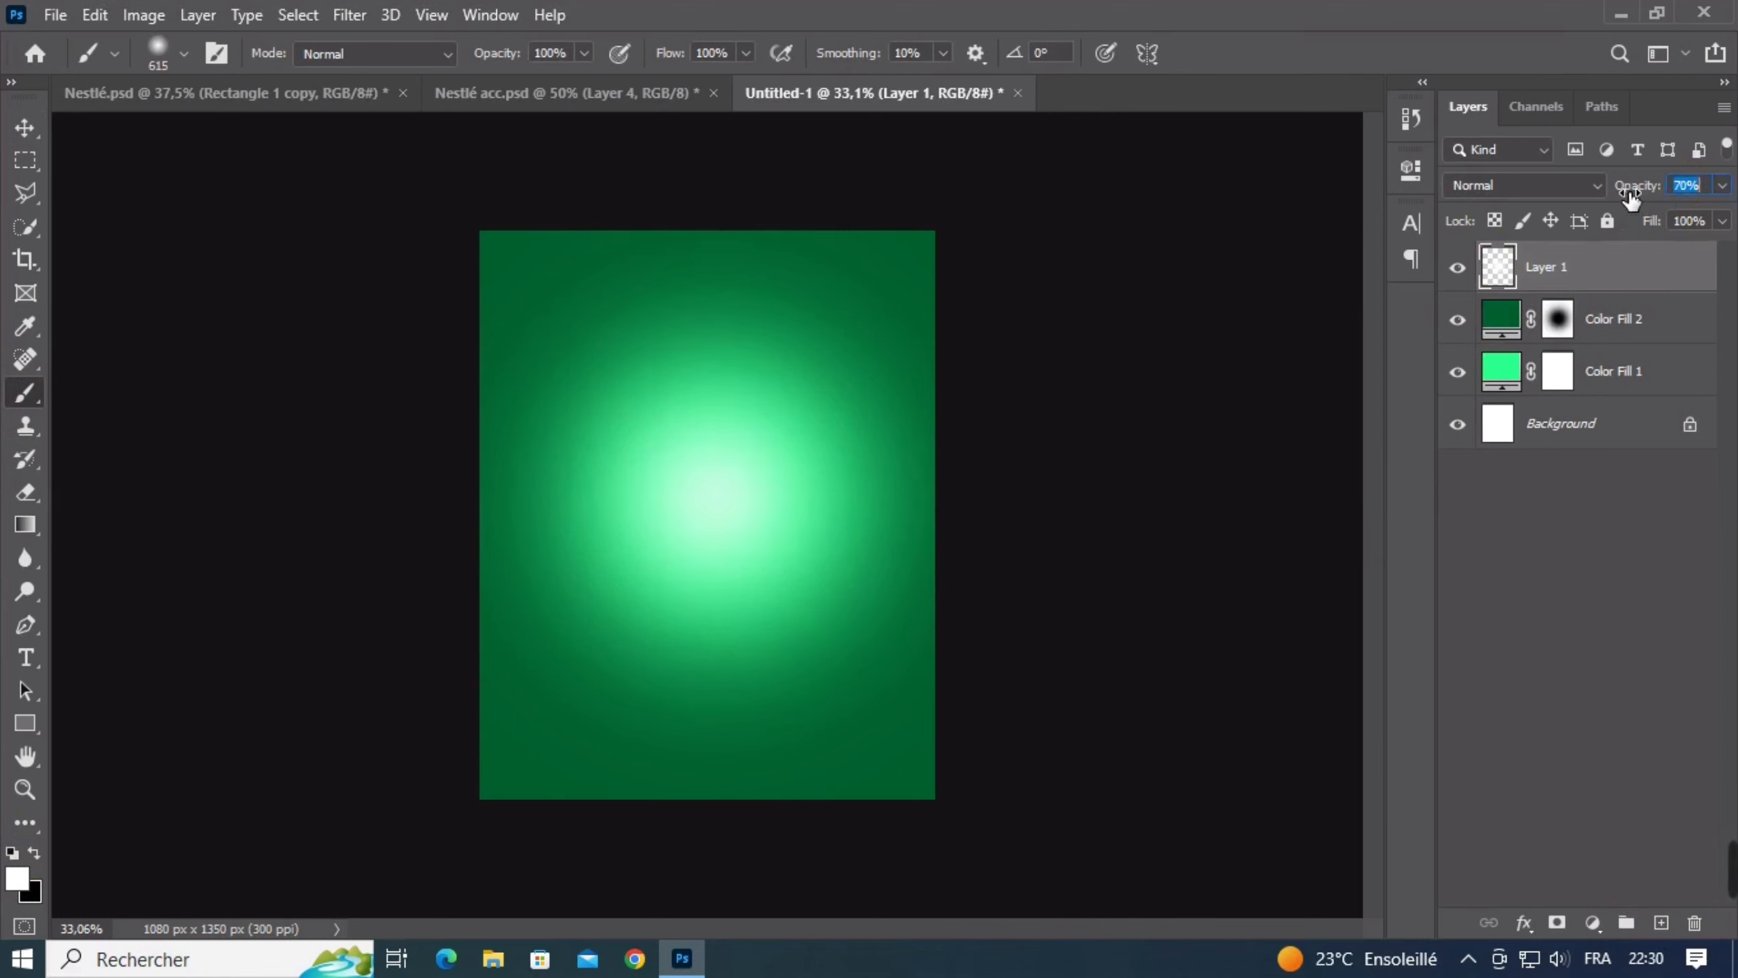
drag(1607, 201, 1603, 200)
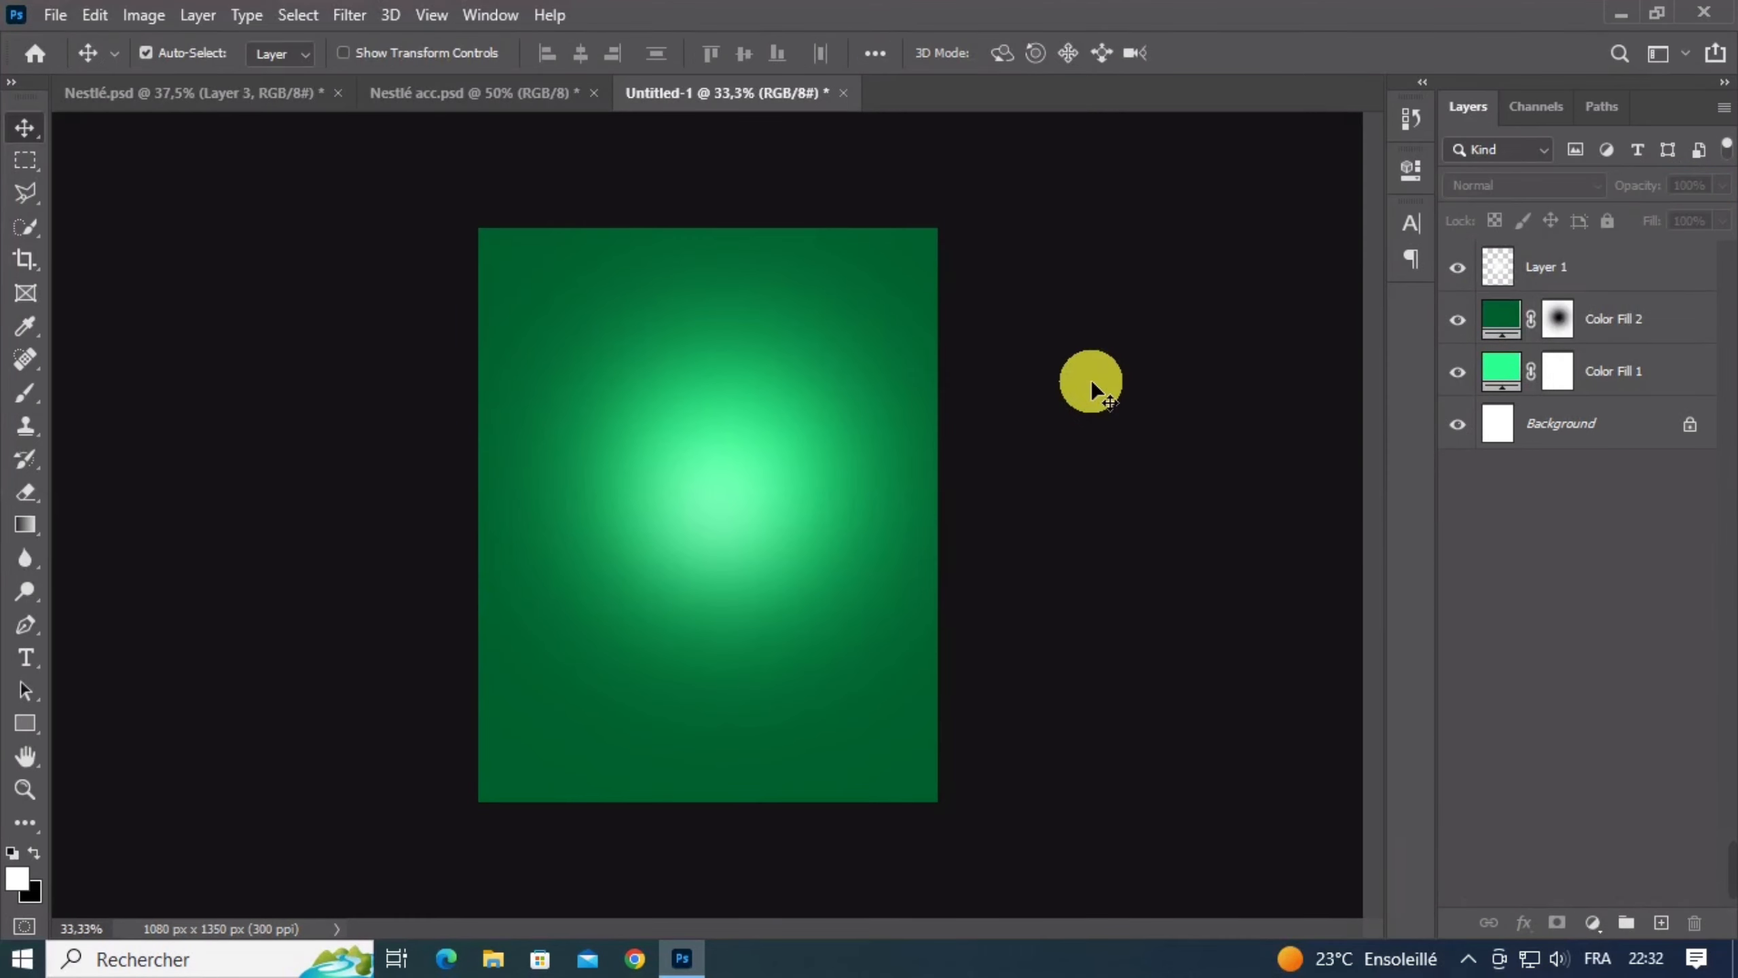
Bring the red table, the Nestlé cup and its green lid from Nestlé acc.psd into Untitled-1, standing the cup on the table
click(490, 92)
drag(862, 449, 788, 612)
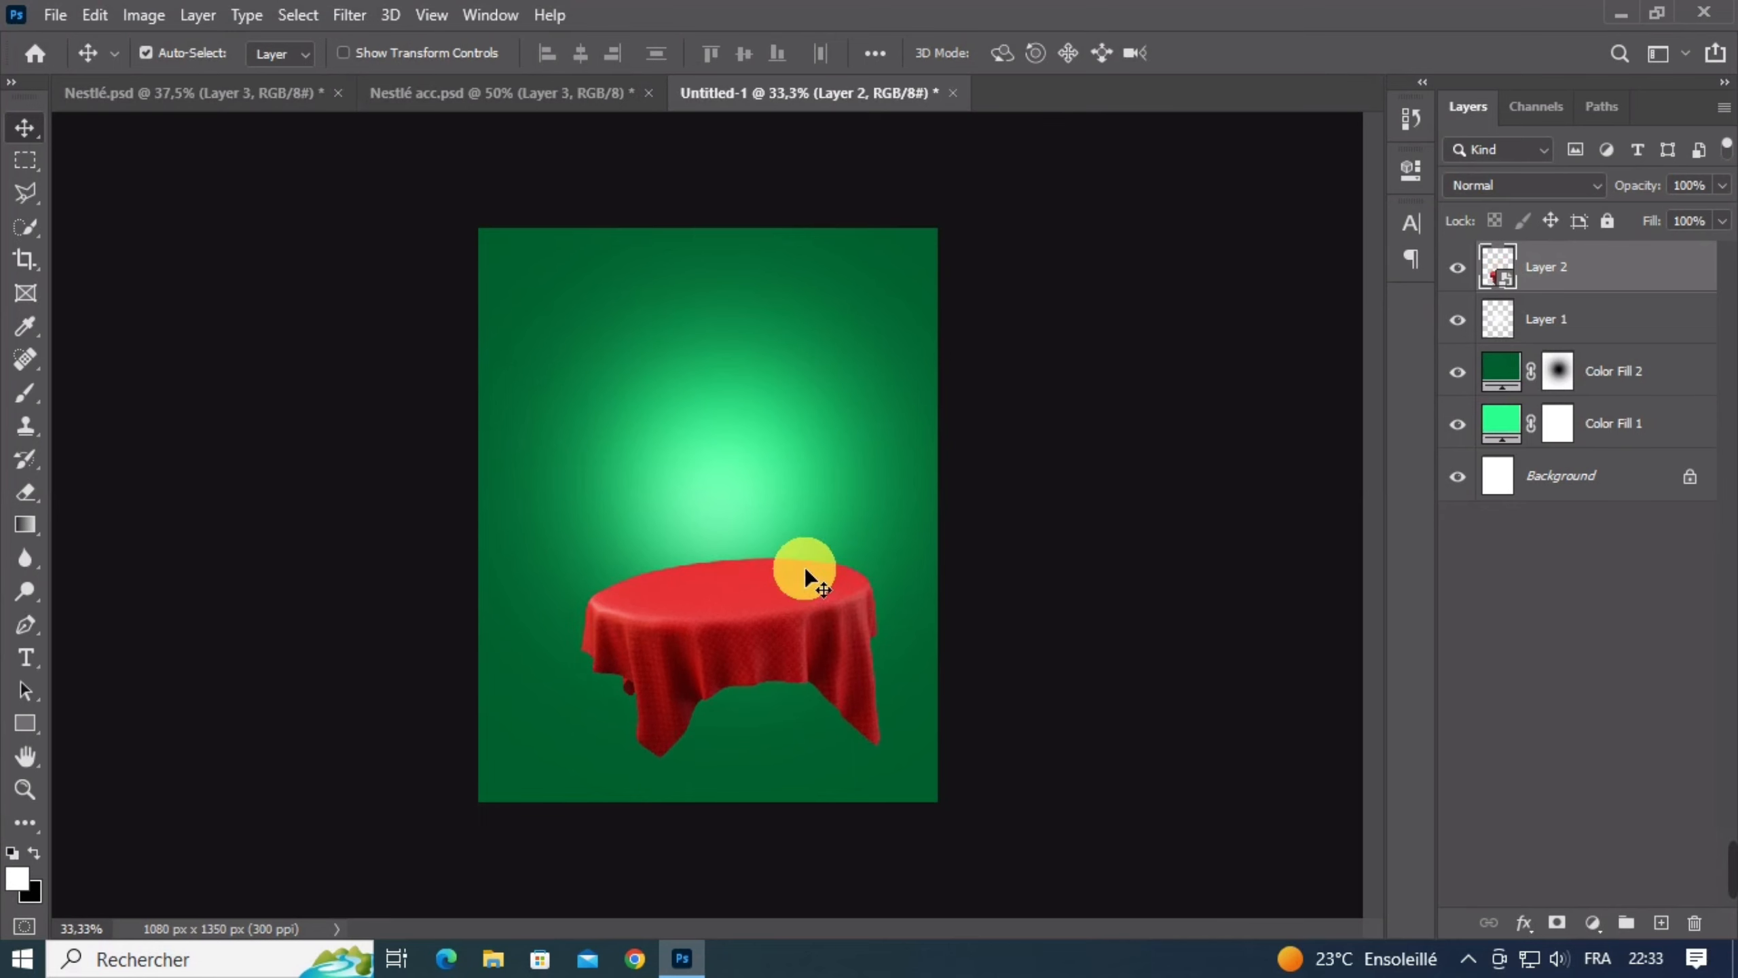
click(490, 93)
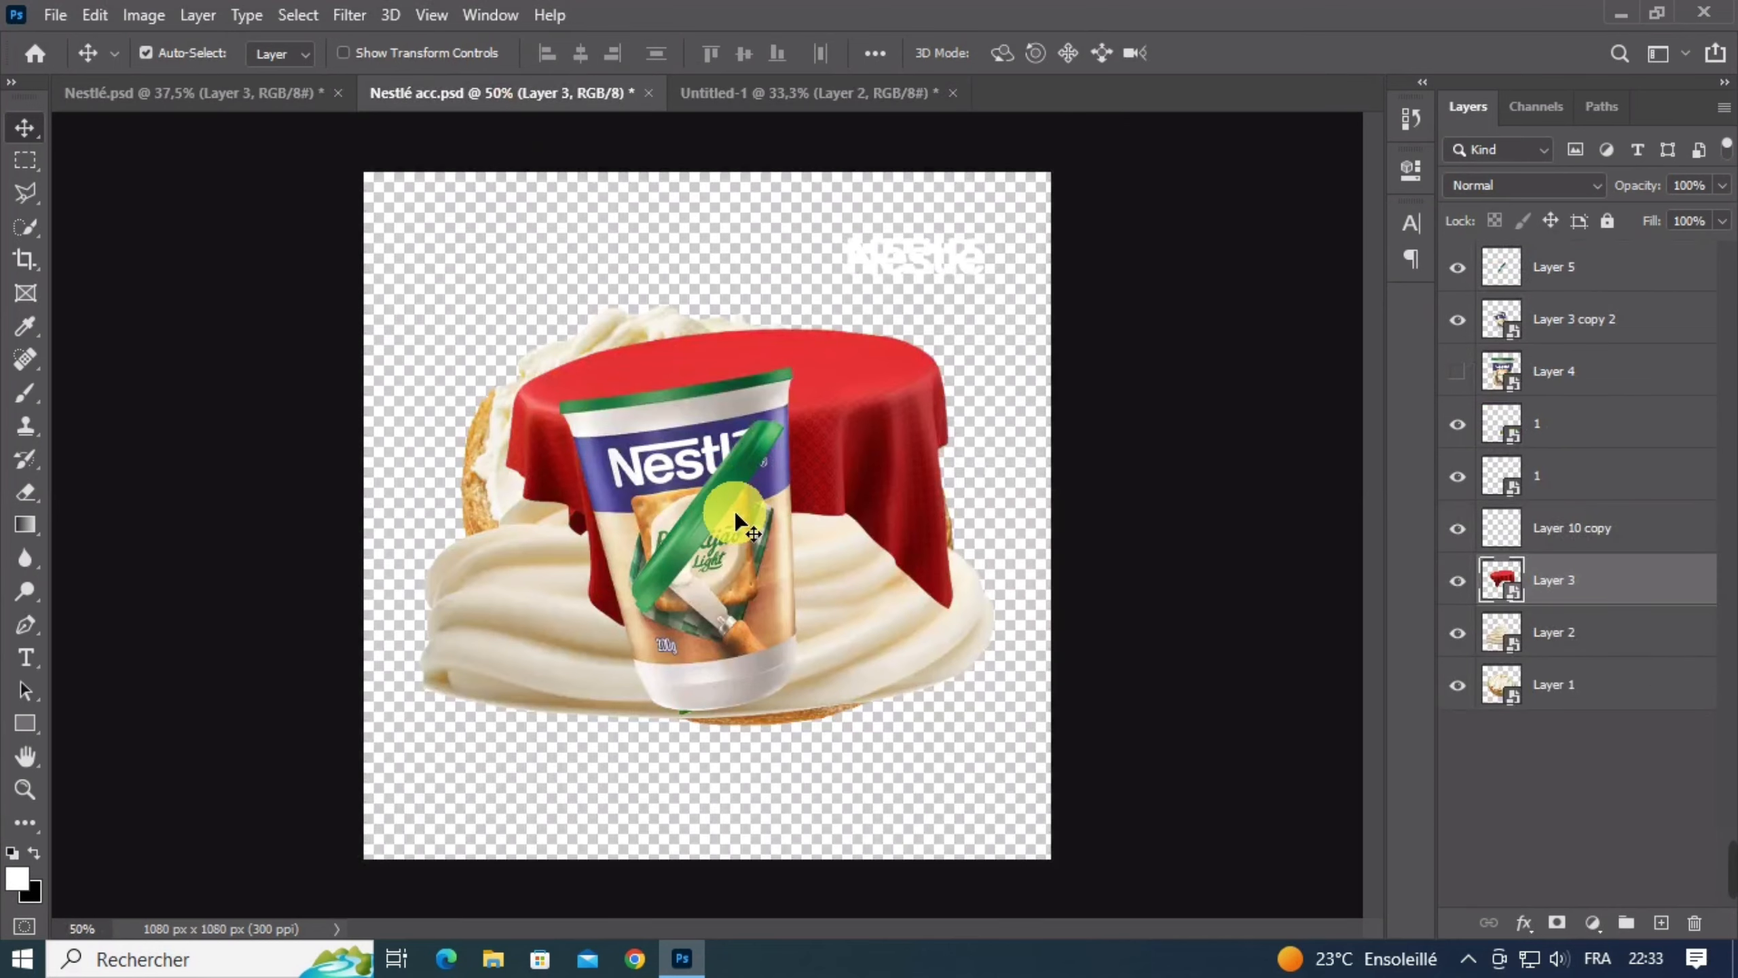
drag(738, 521, 788, 484)
shift+click(710, 502)
drag(753, 547, 717, 520)
Move the green lid off the cup to the upper-left area of the poster
scroll(717, 520, up, 6)
scroll(753, 533, up, 2)
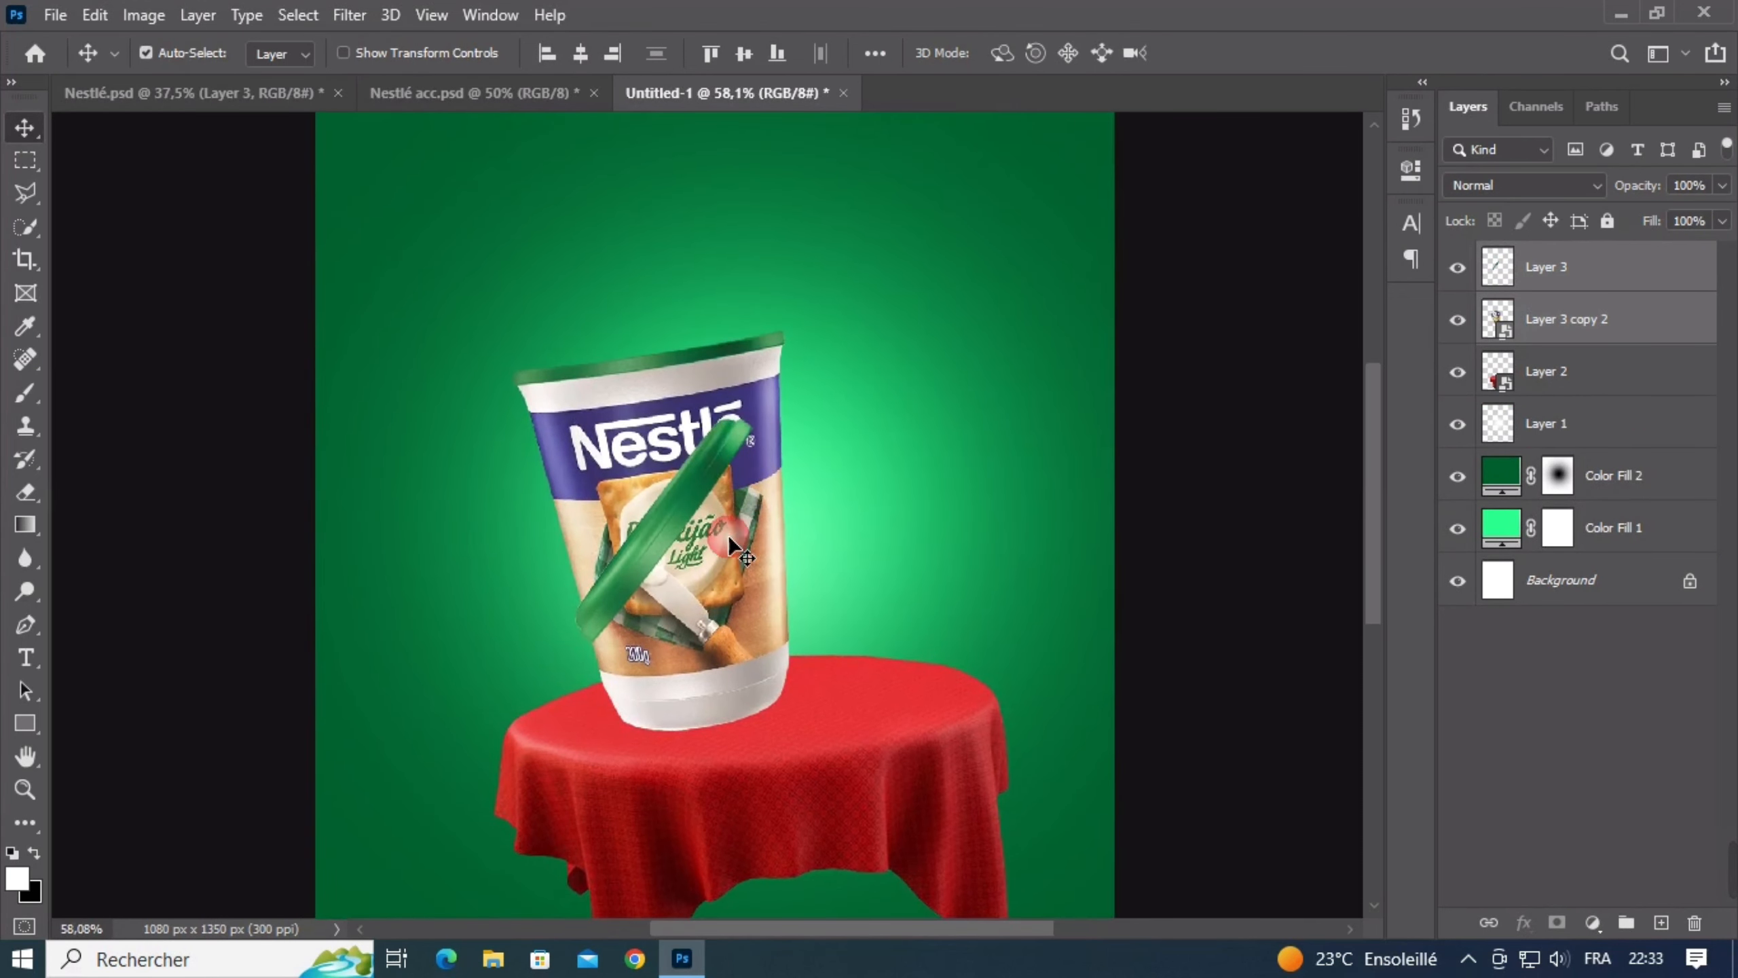
click(1223, 505)
drag(710, 528, 459, 264)
scroll(741, 455, down, 3)
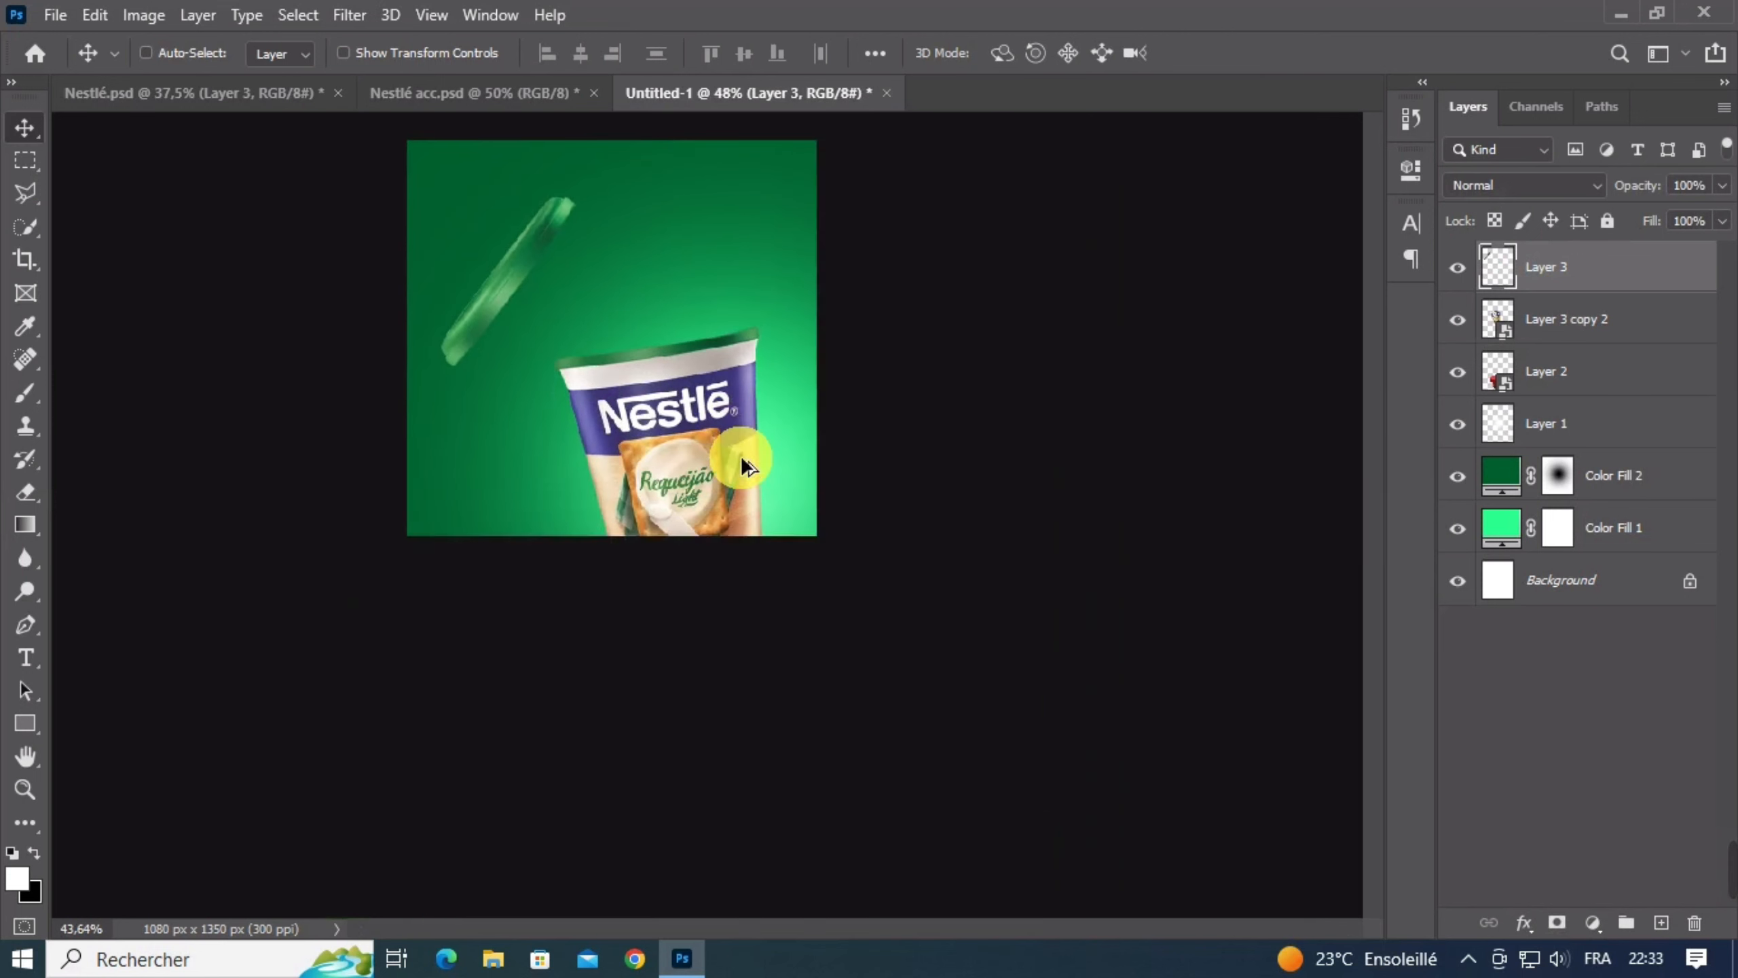
scroll(736, 454, up, 2)
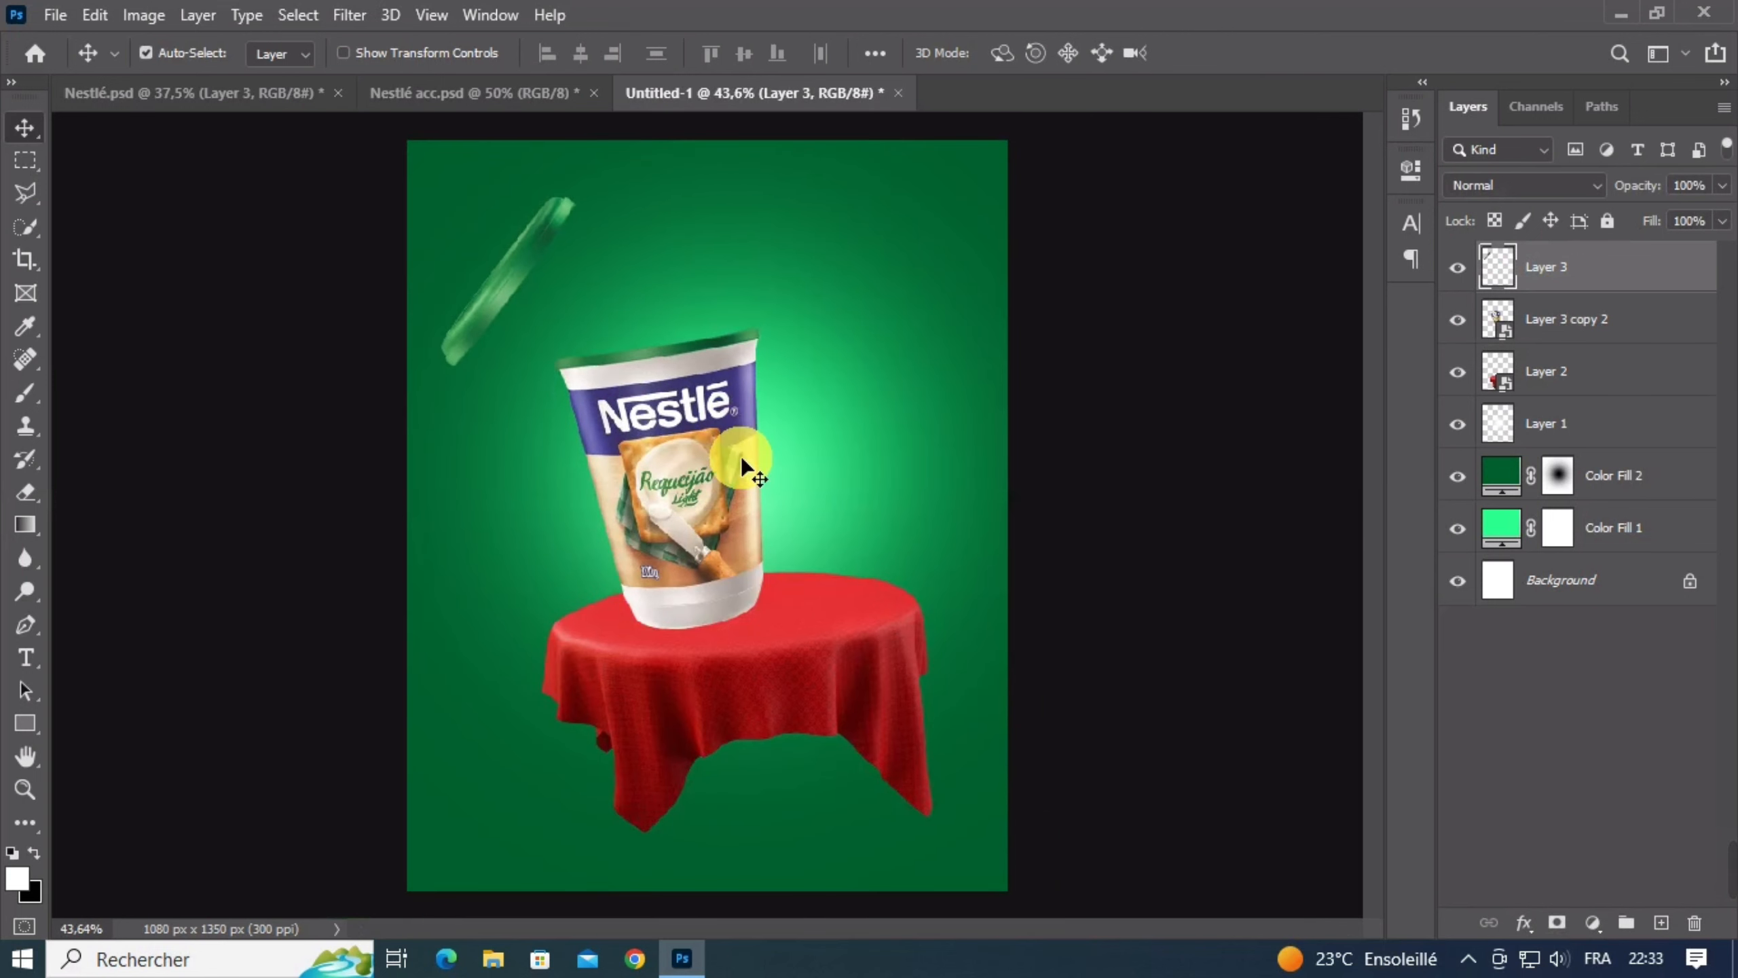
Copy the whipped cream layer from Nestlé acc.psd and paste it into Untitled-1
click(457, 91)
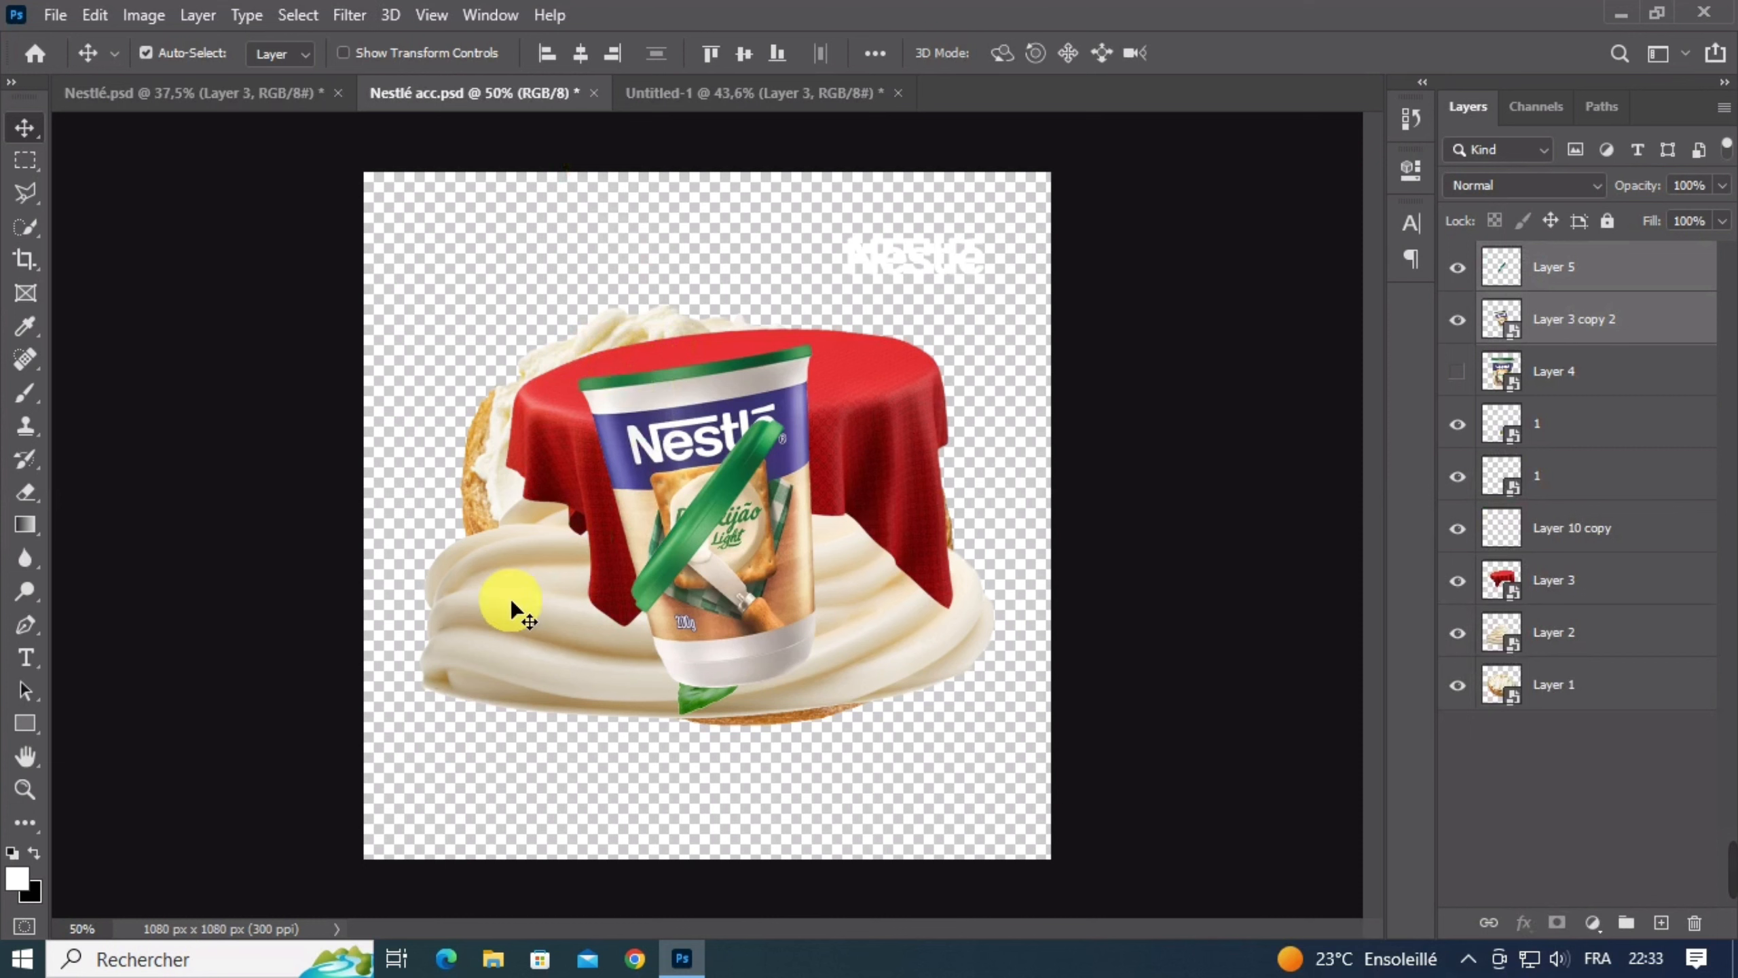
drag(512, 606, 531, 583)
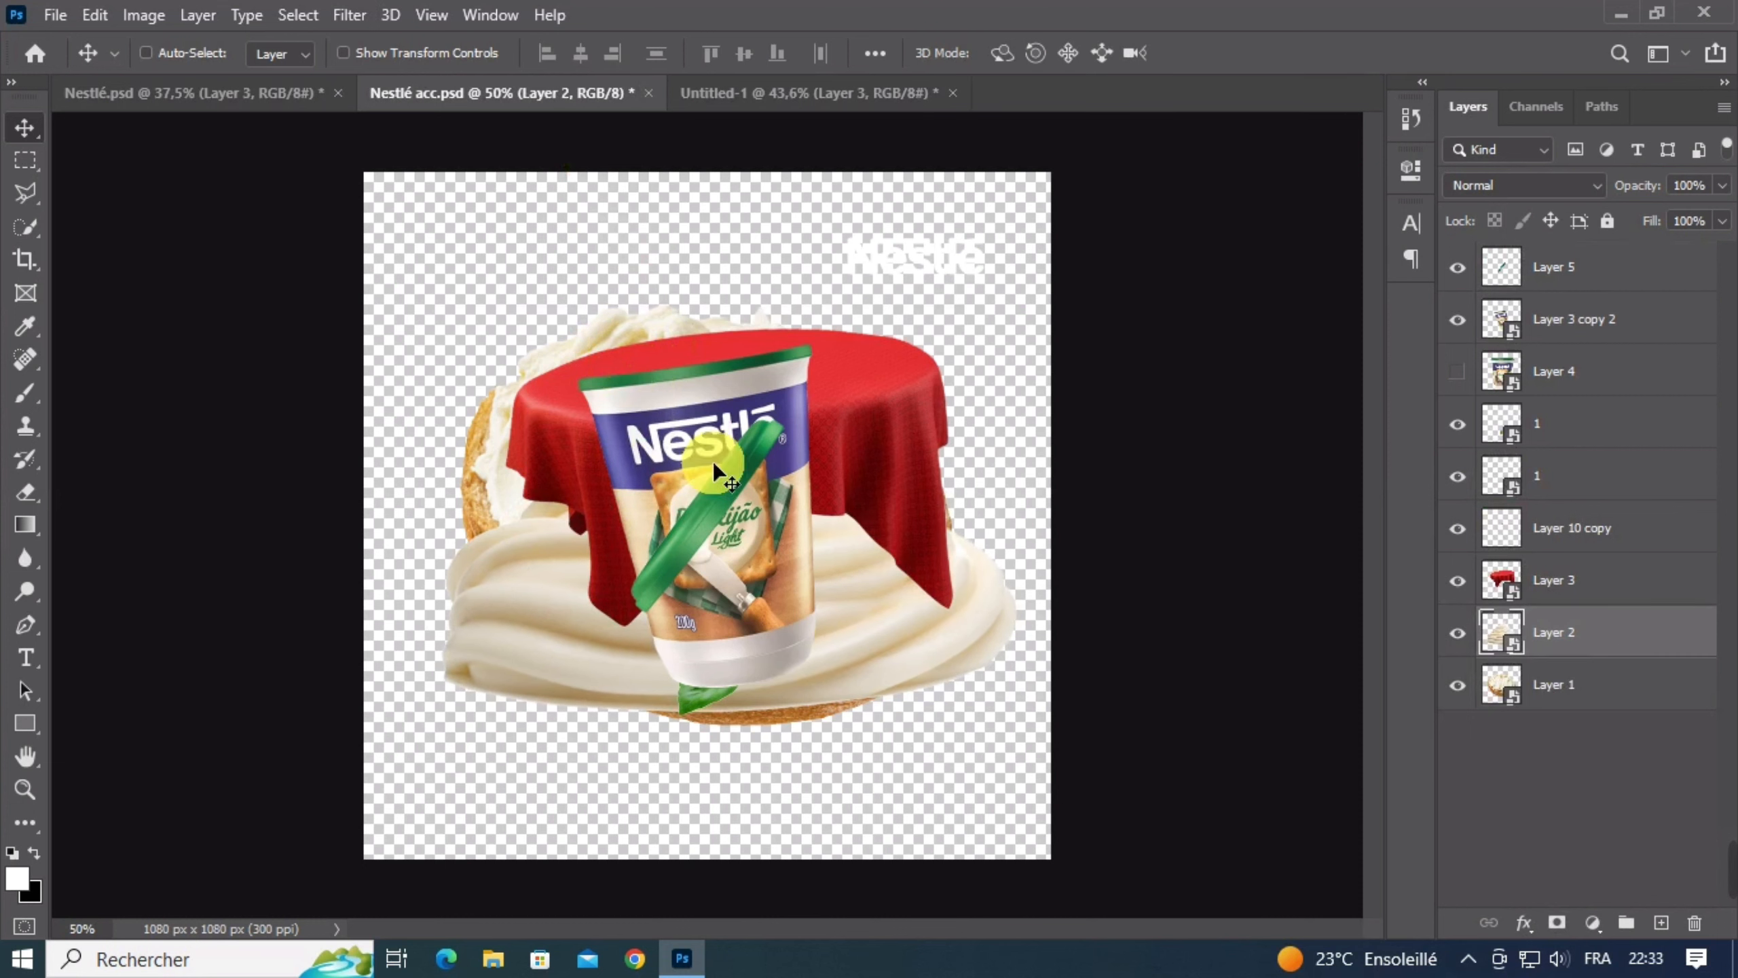
click(832, 100)
key(ctrl+v)
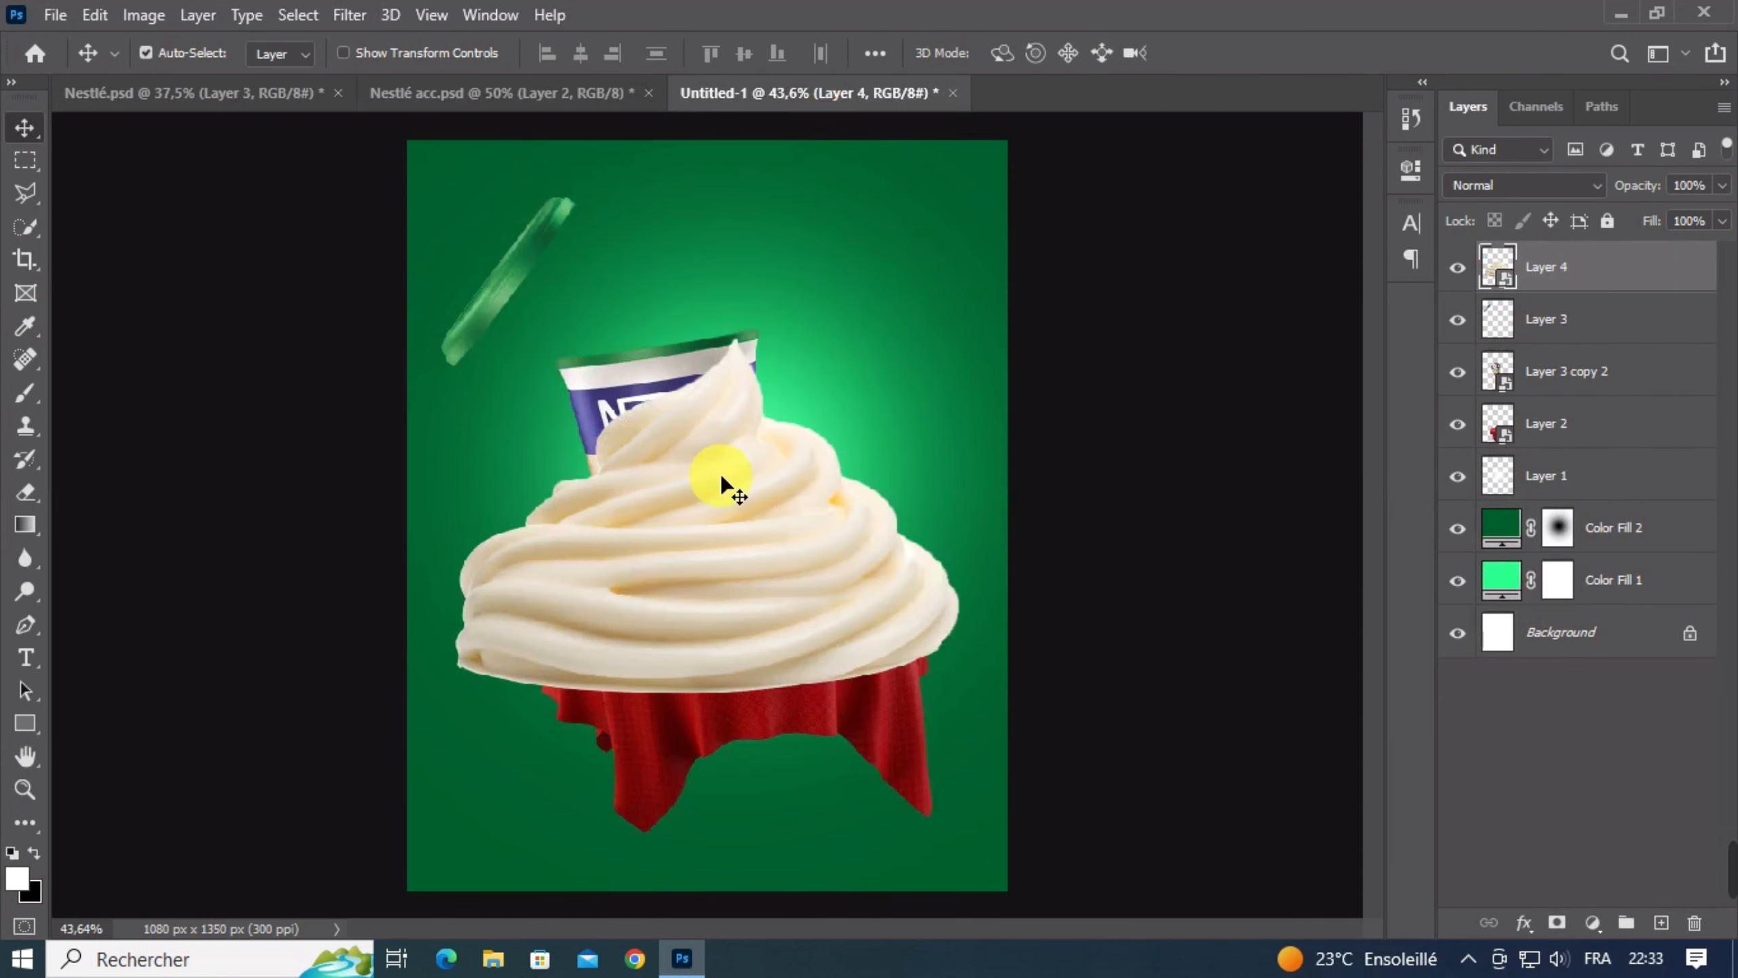
Scale down and tilt the cream to fit the cup's opening, and place its layer beneath the cup layer
key(ctrl+t)
drag(709, 693, 760, 455)
drag(873, 482, 864, 438)
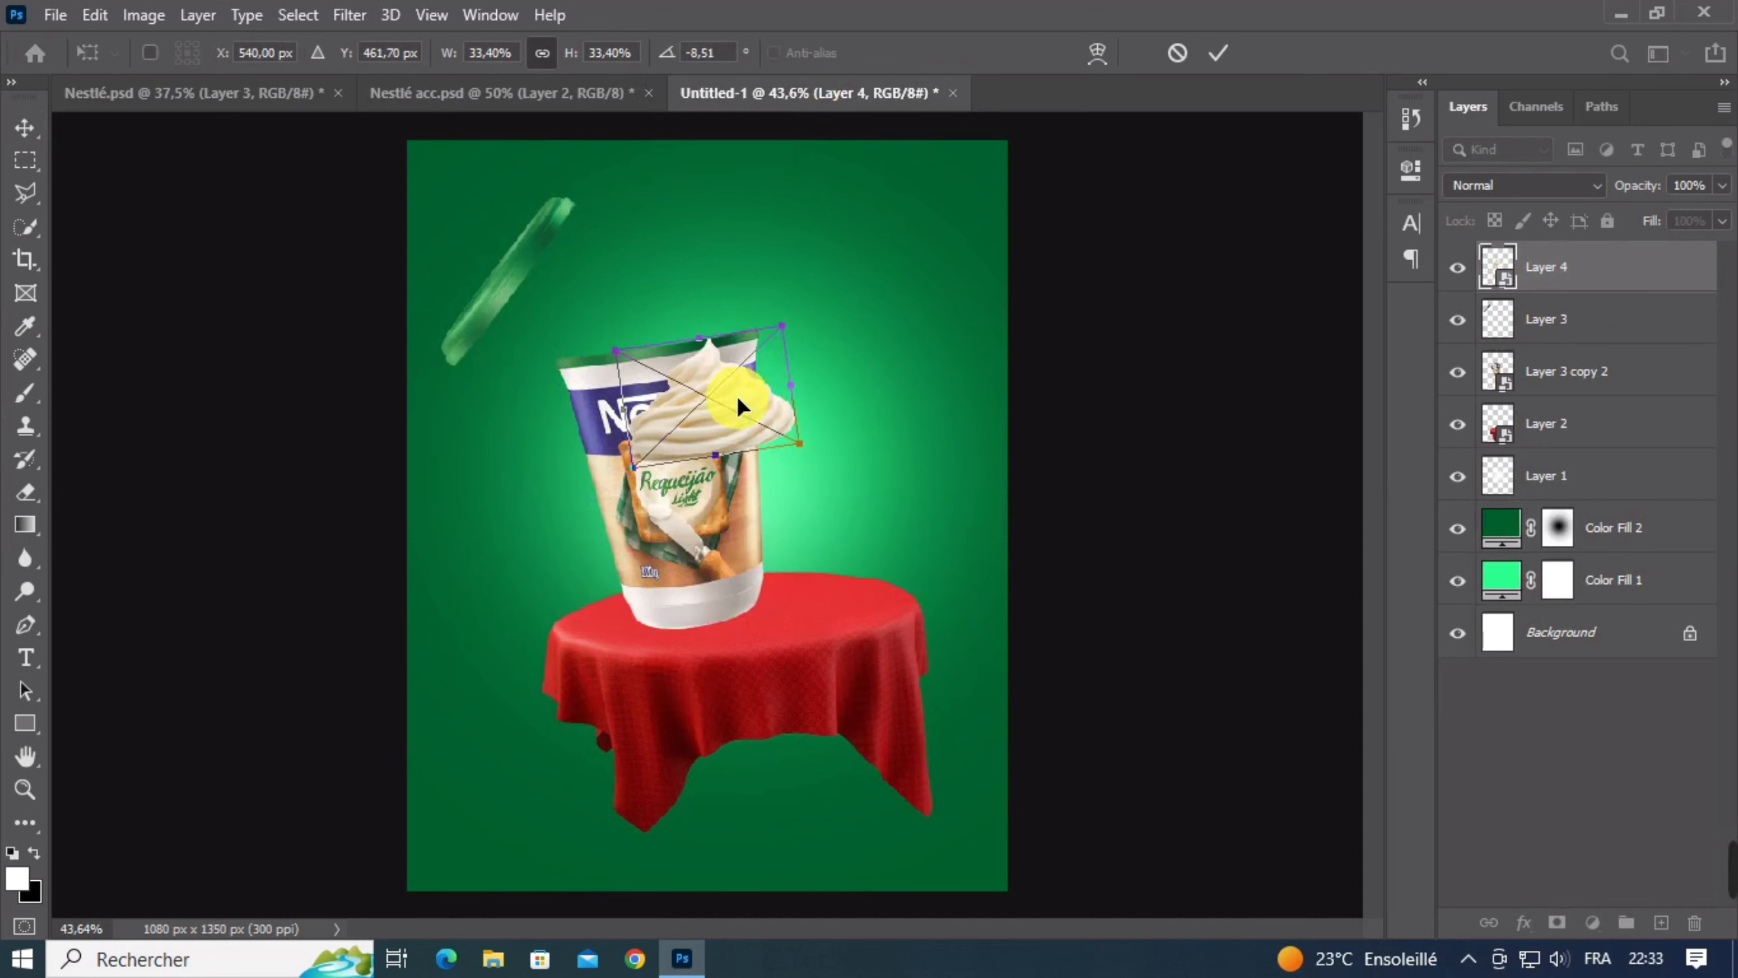
drag(736, 396, 701, 319)
drag(708, 233, 760, 229)
click(877, 348)
drag(1548, 272, 1591, 398)
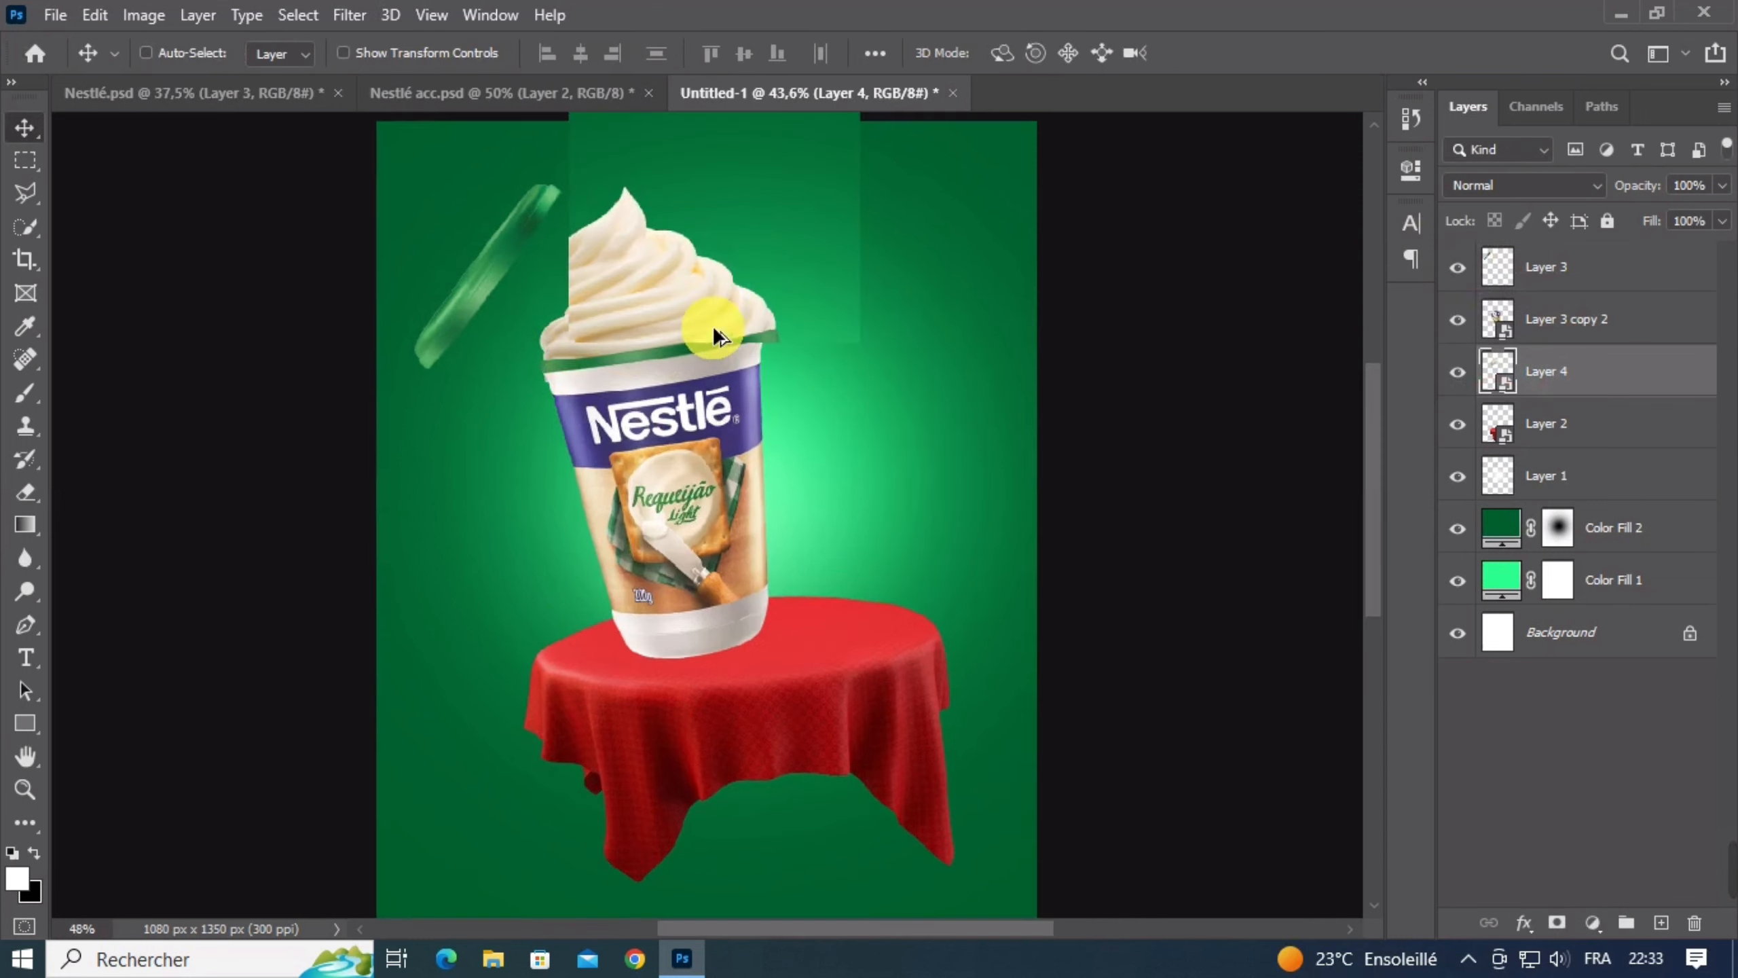
Nudge the whipped cream slightly left and fine-tune its width so it fills the cup's opening from rim to rim
scroll(712, 326, up, 5)
scroll(622, 383, up, 1)
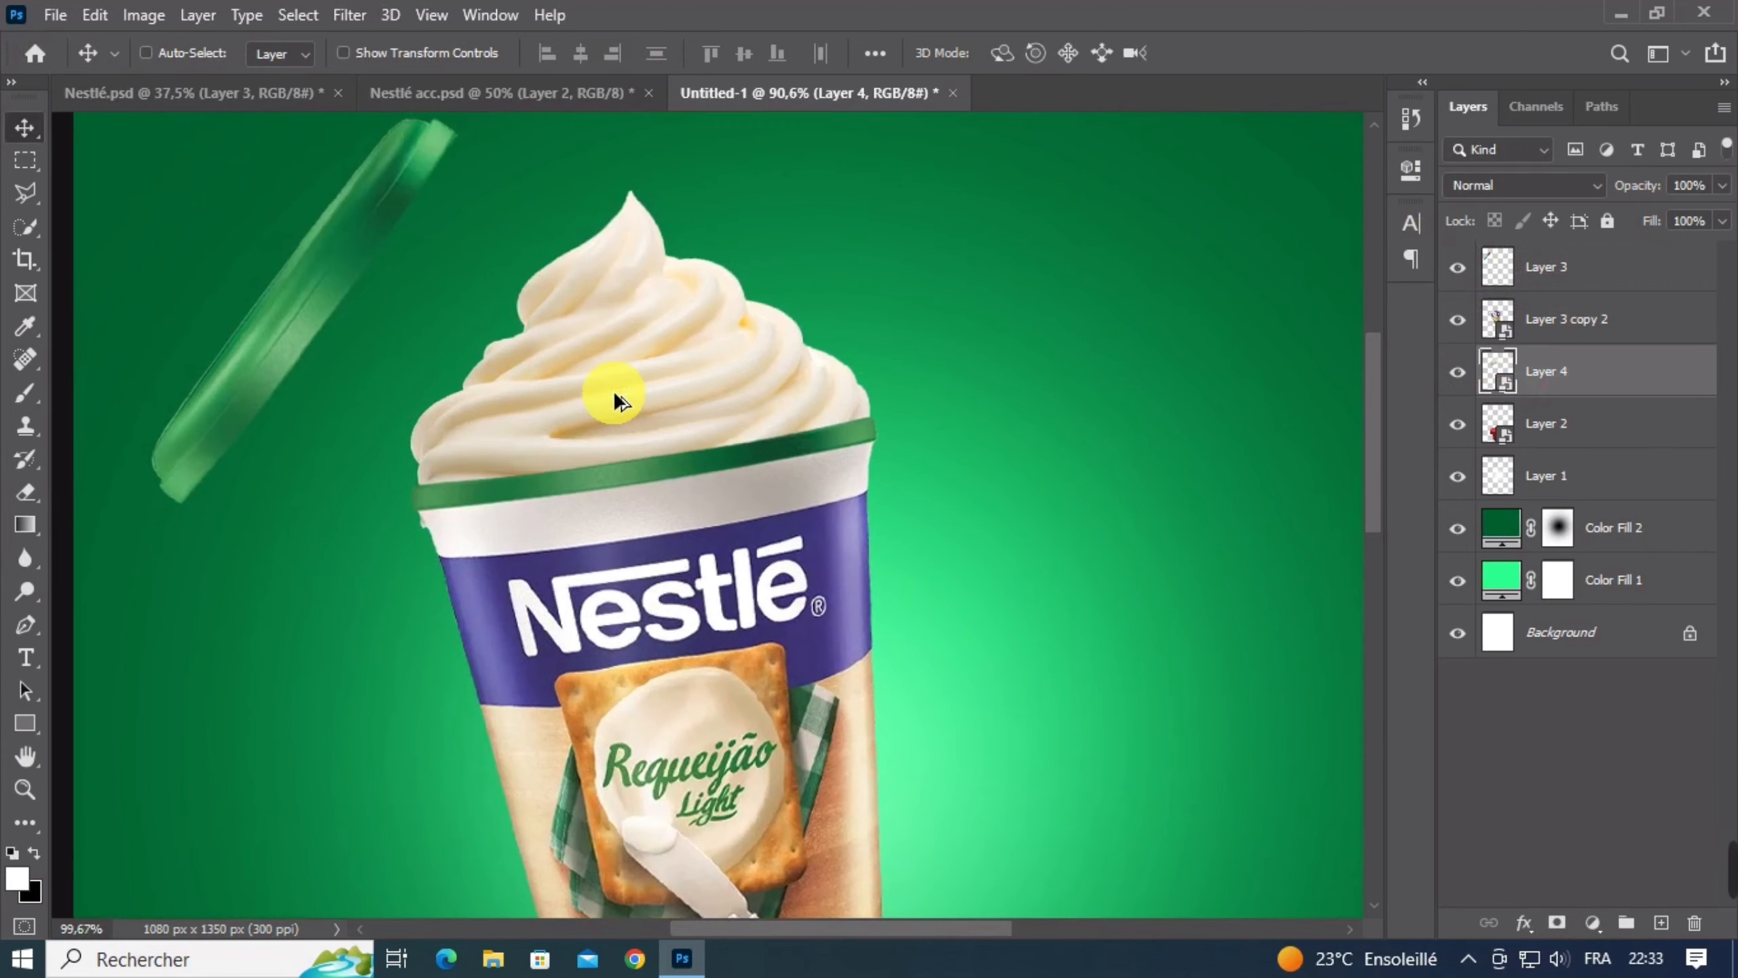
drag(670, 370, 651, 369)
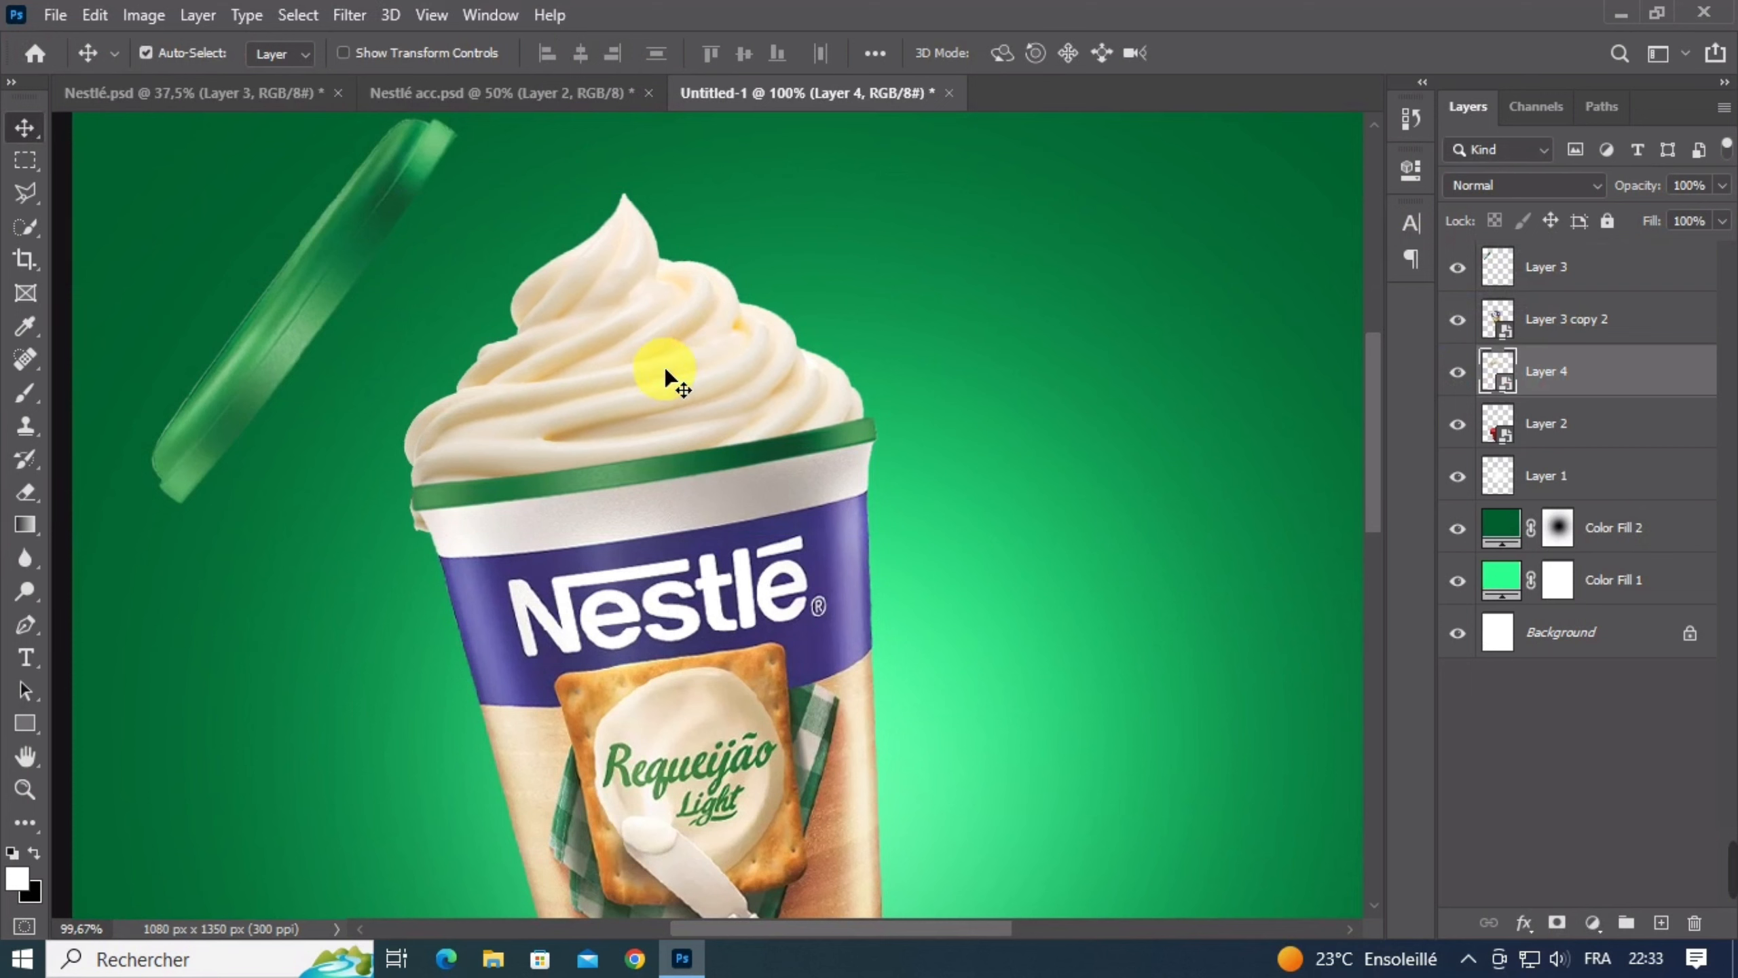
key(ctrl+t)
drag(864, 330, 865, 330)
key(Return)
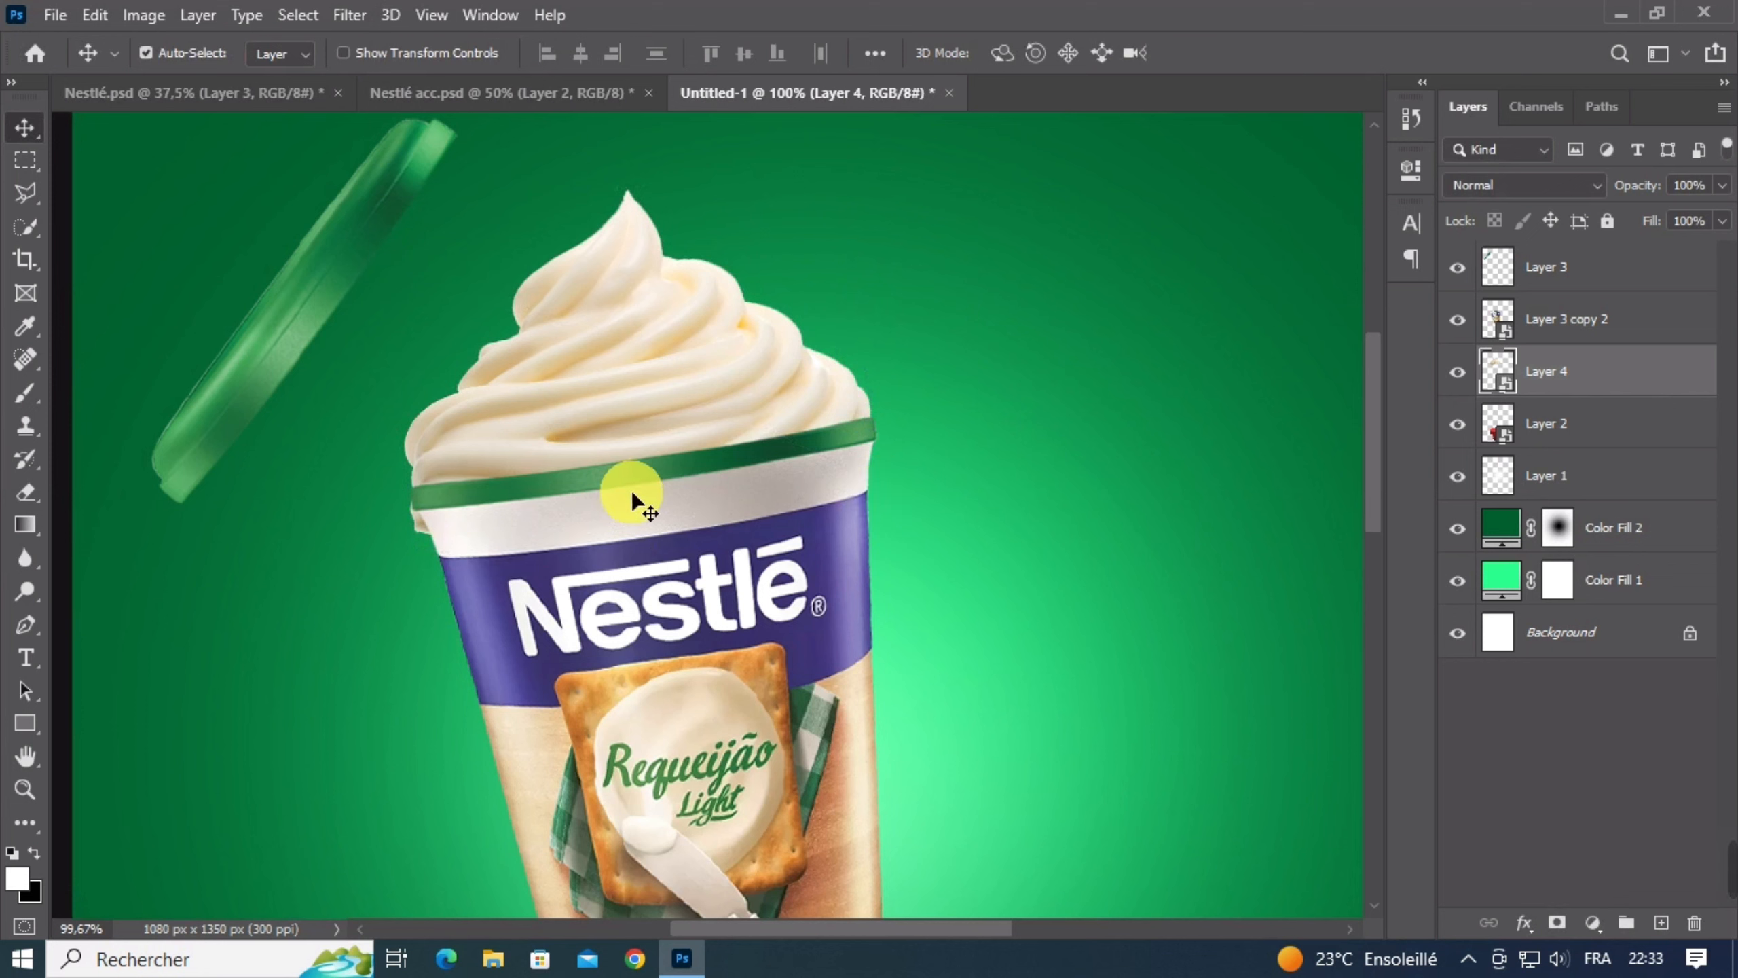
key(ctrl+t)
drag(395, 408, 401, 406)
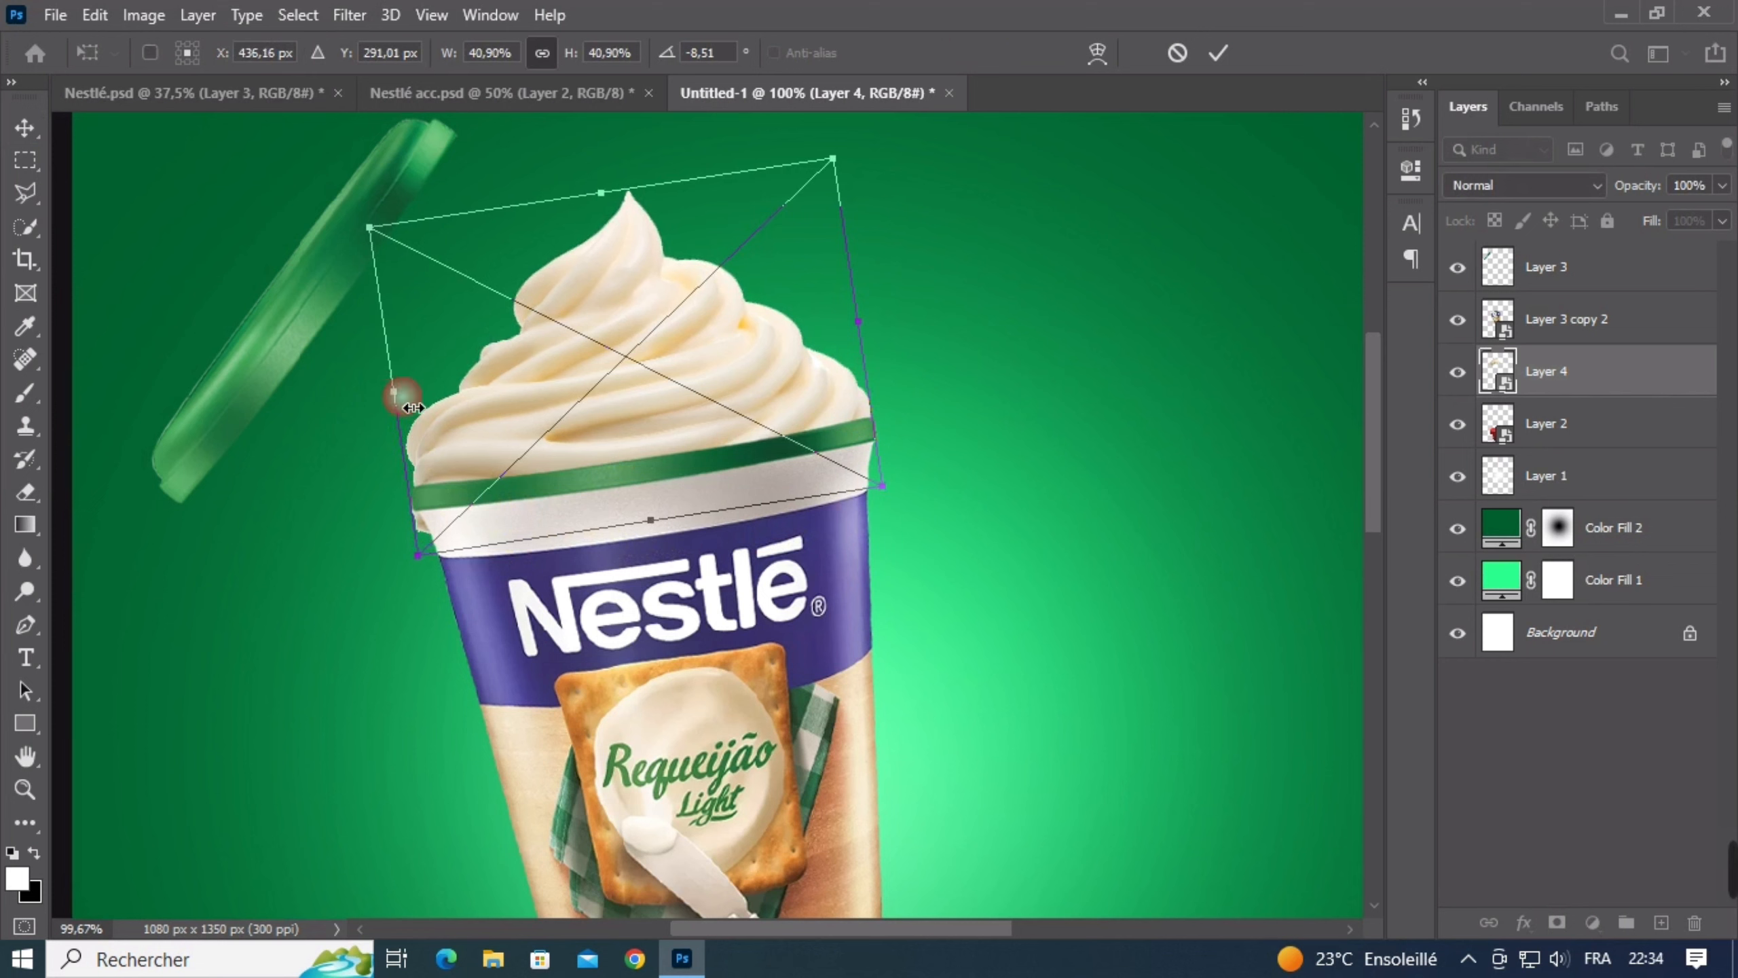
double_click(633, 507)
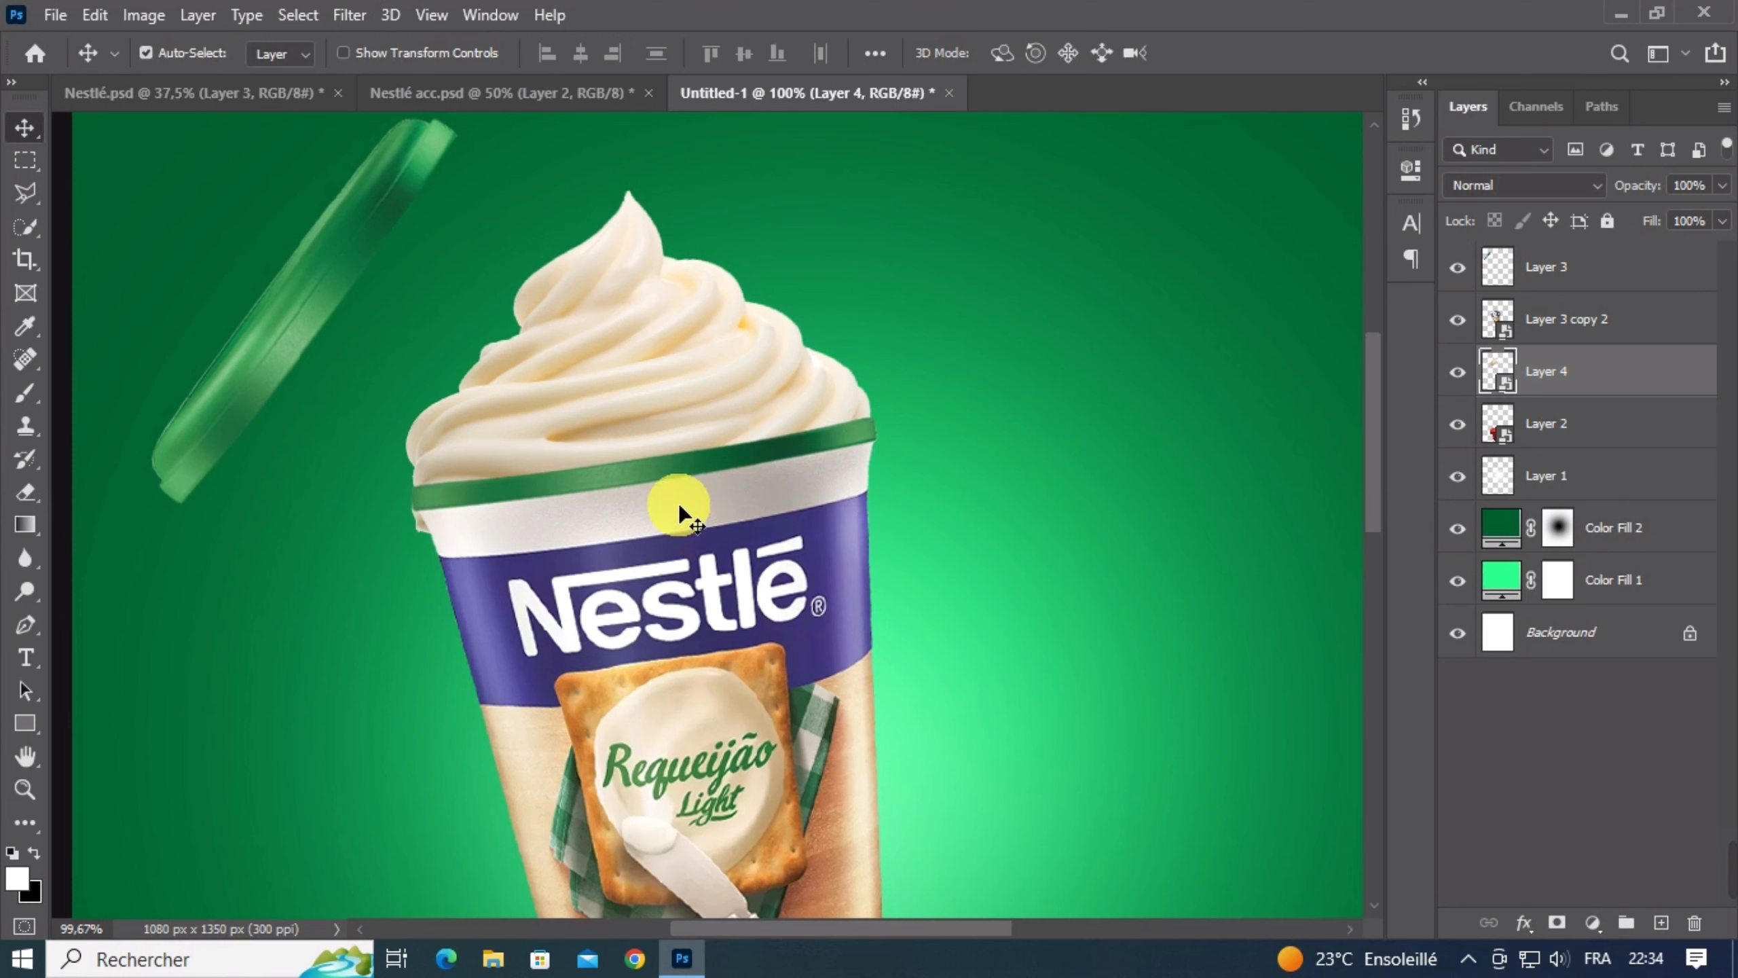
key(ctrl+t)
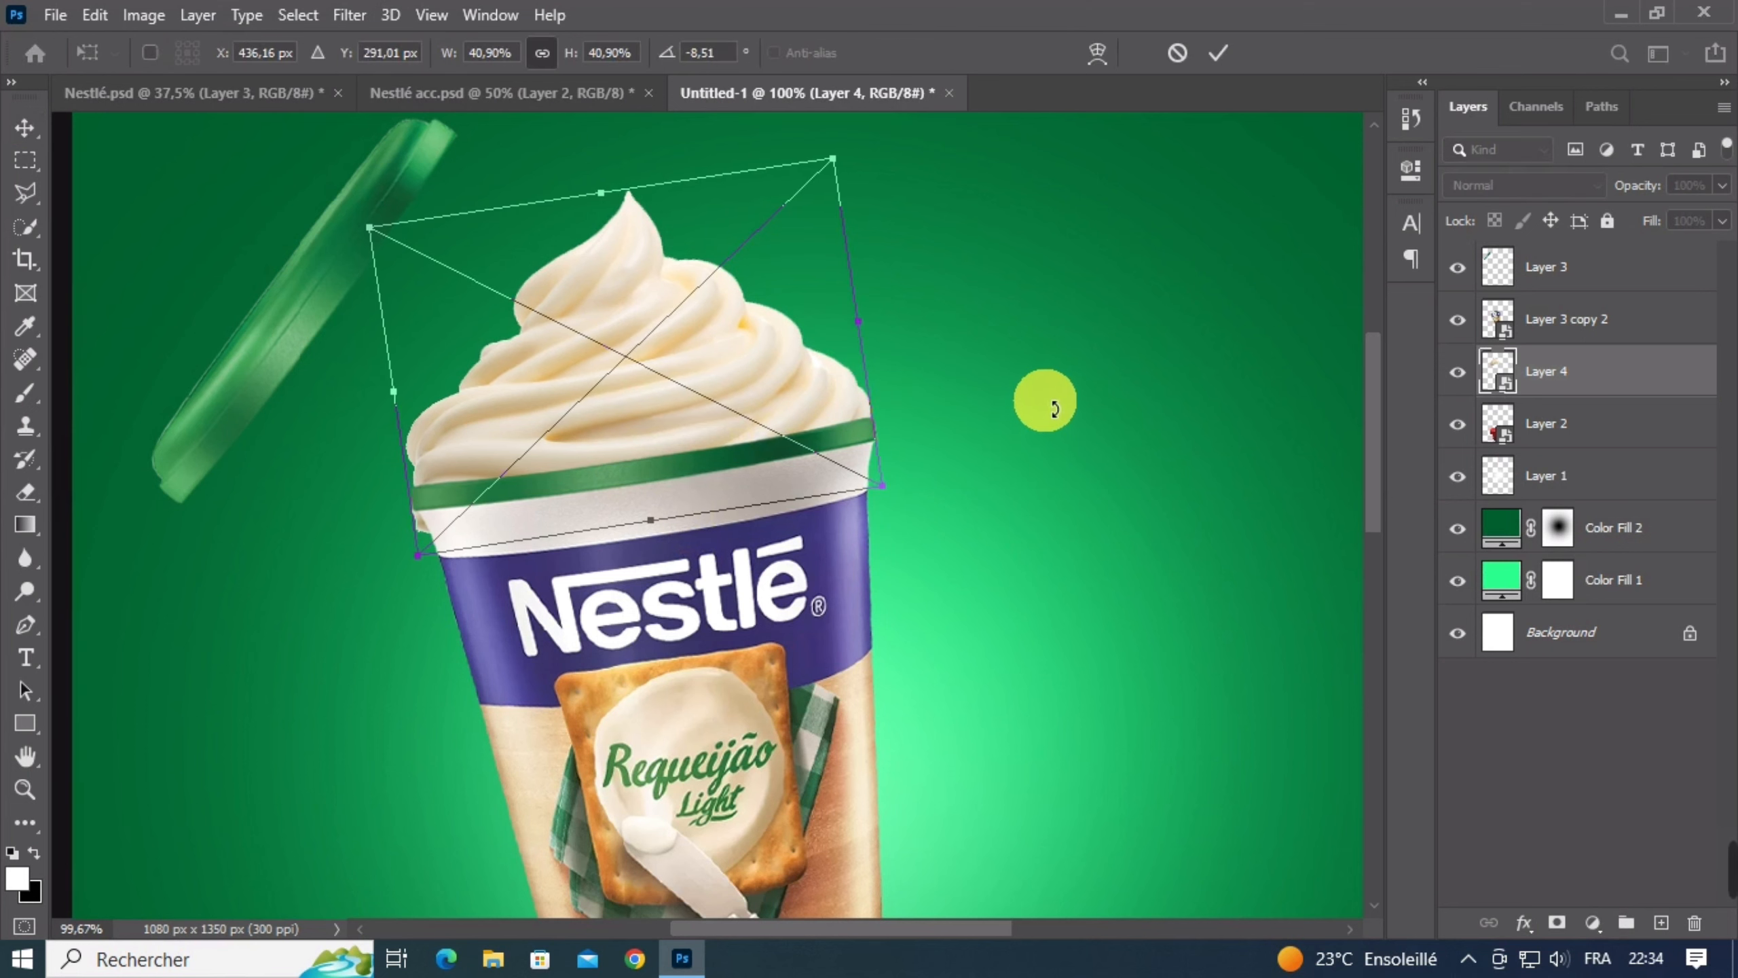
key(Escape)
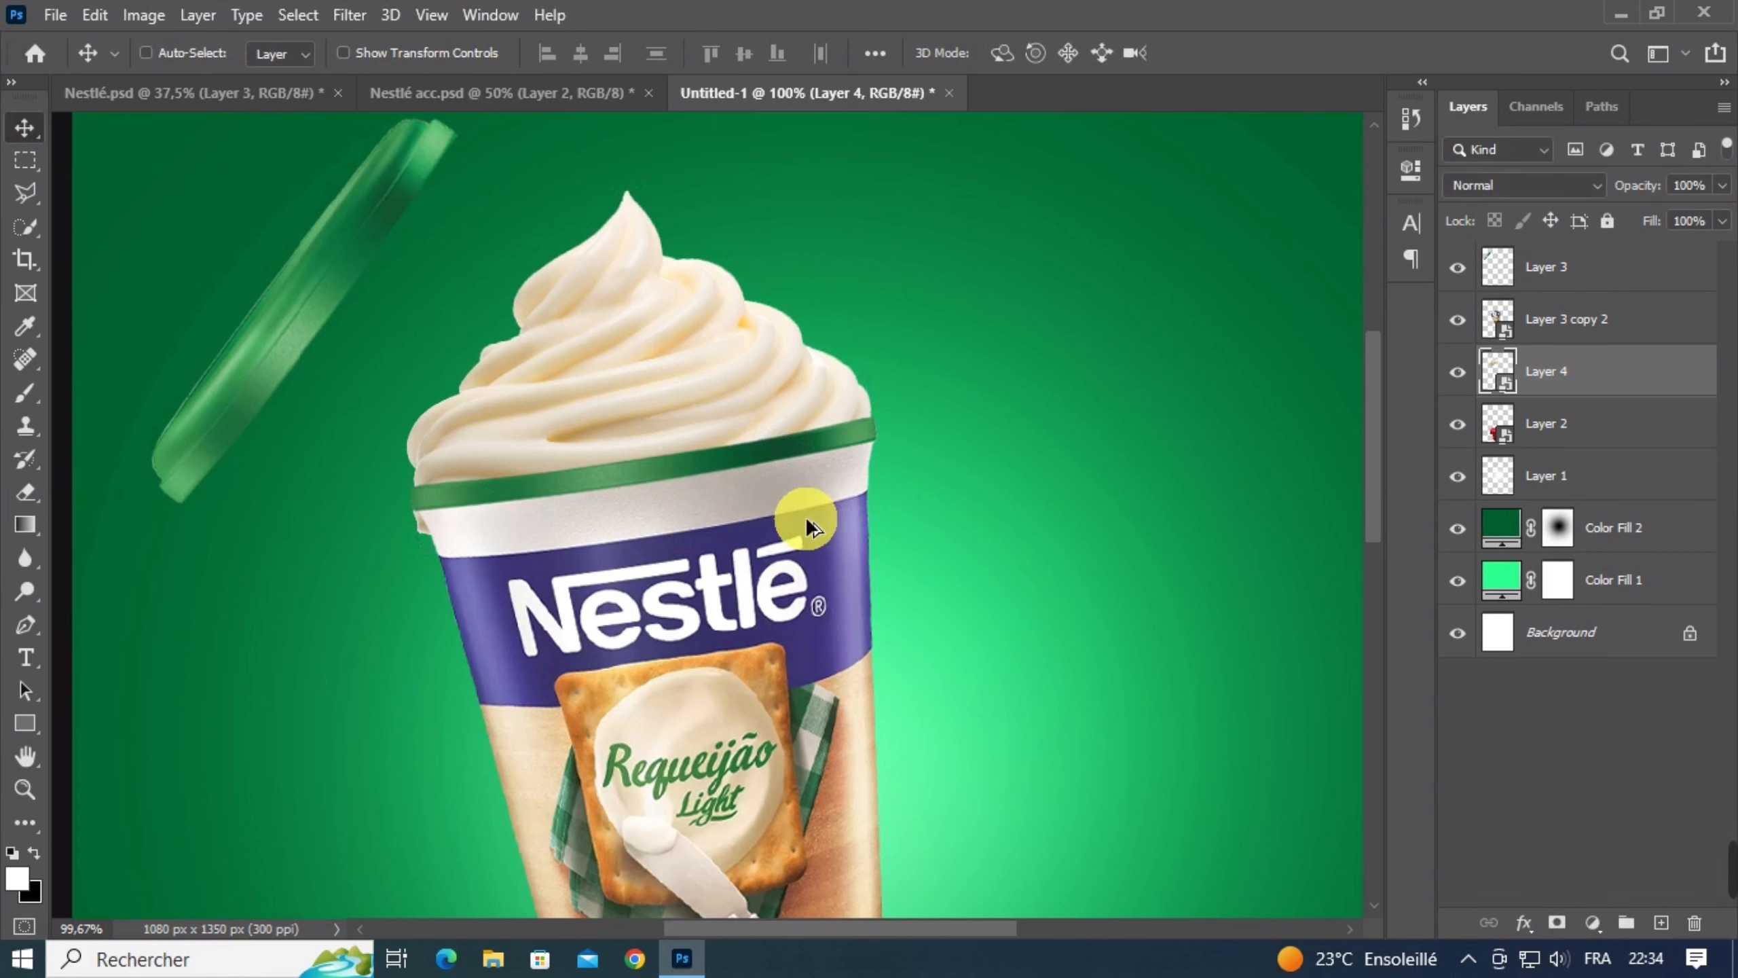
Examine how the cream sits on the cup, both up close and within the whole poster
key(ctrl+minus)
key(ctrl+minus)
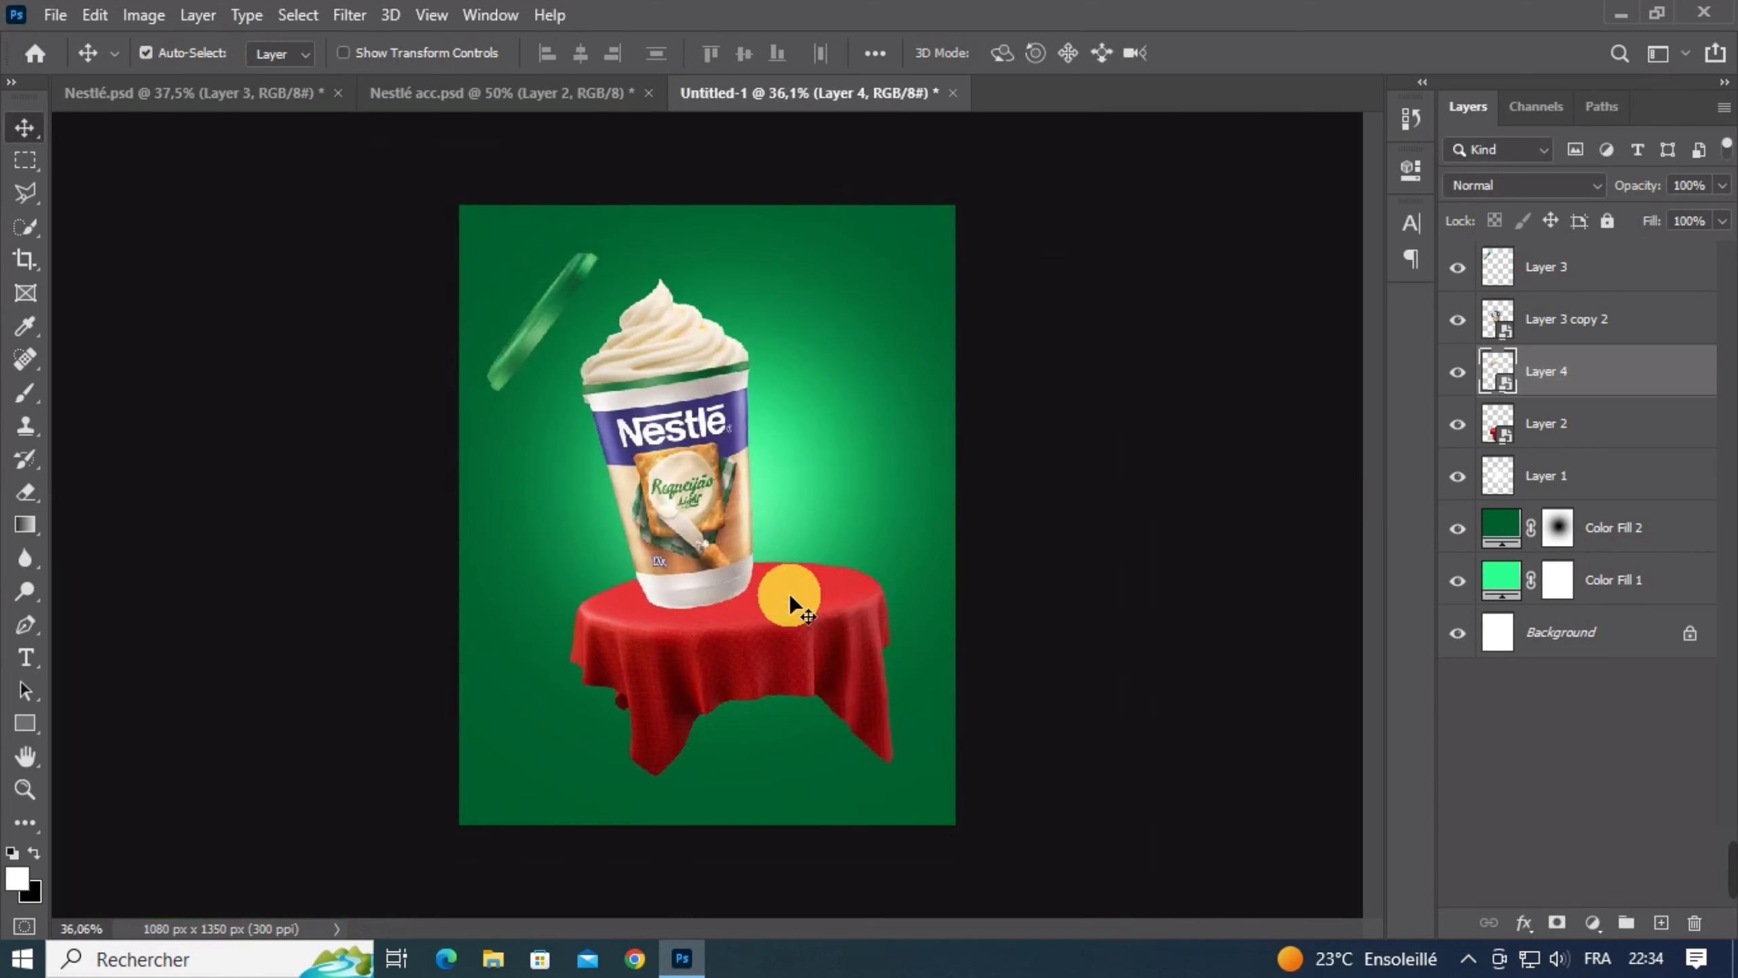
scroll(789, 592, up, 1)
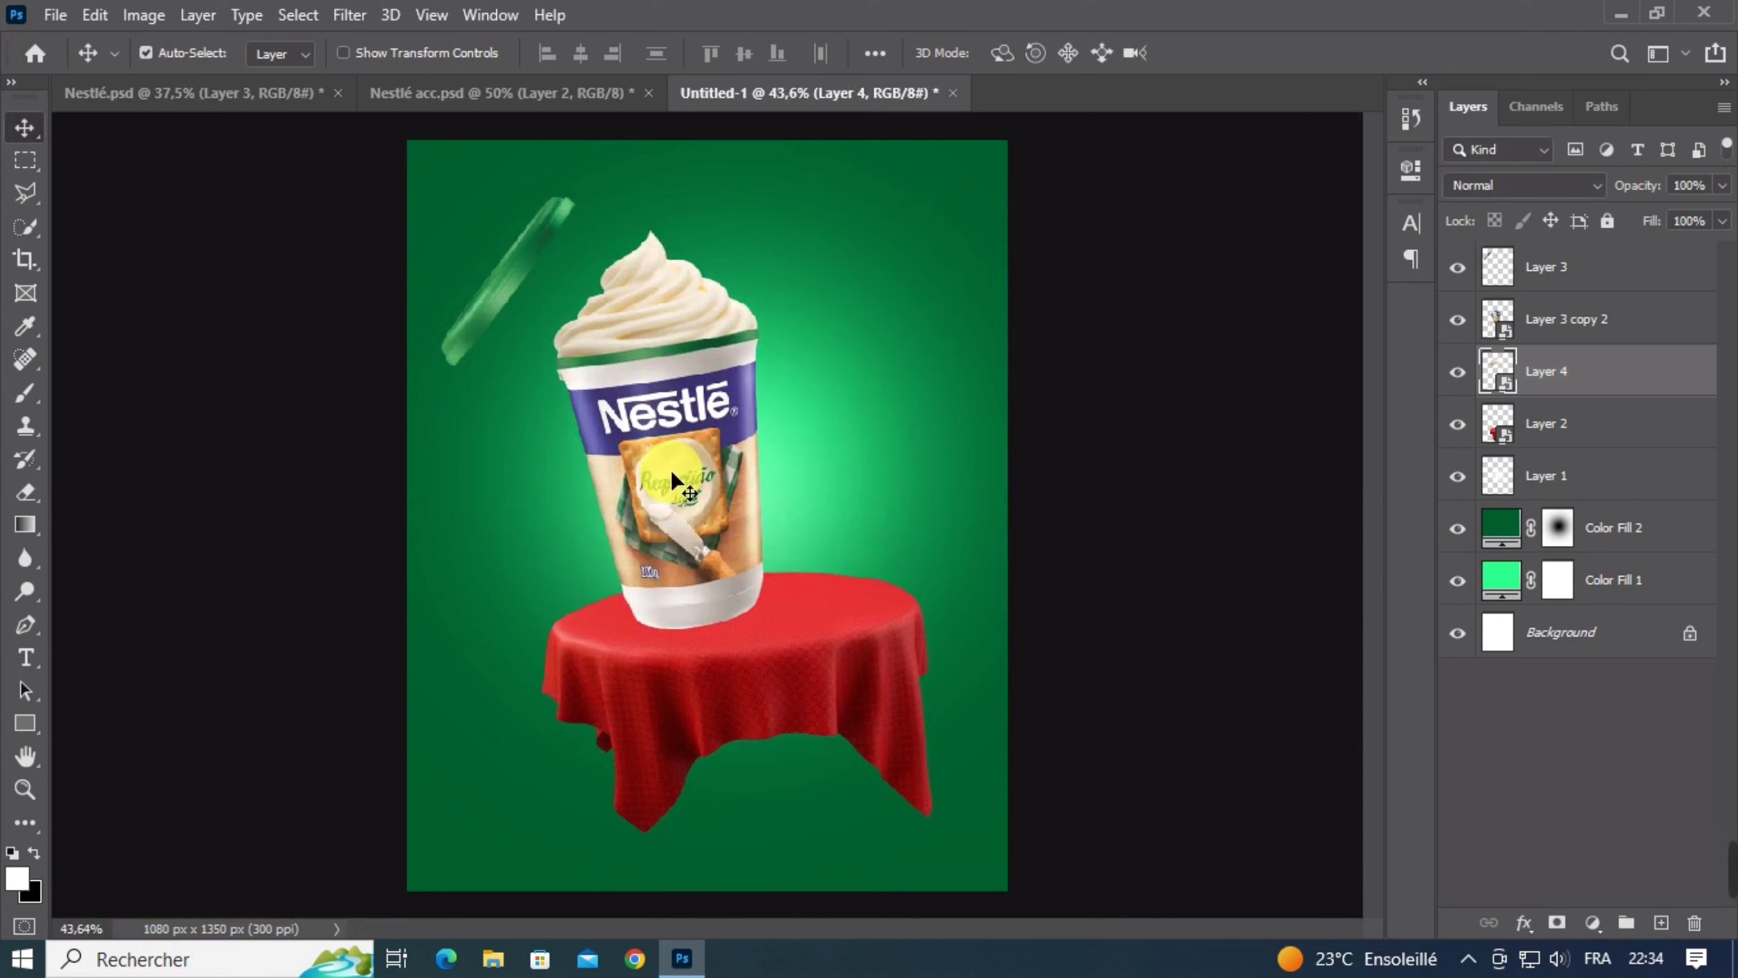
scroll(579, 404, up, 4)
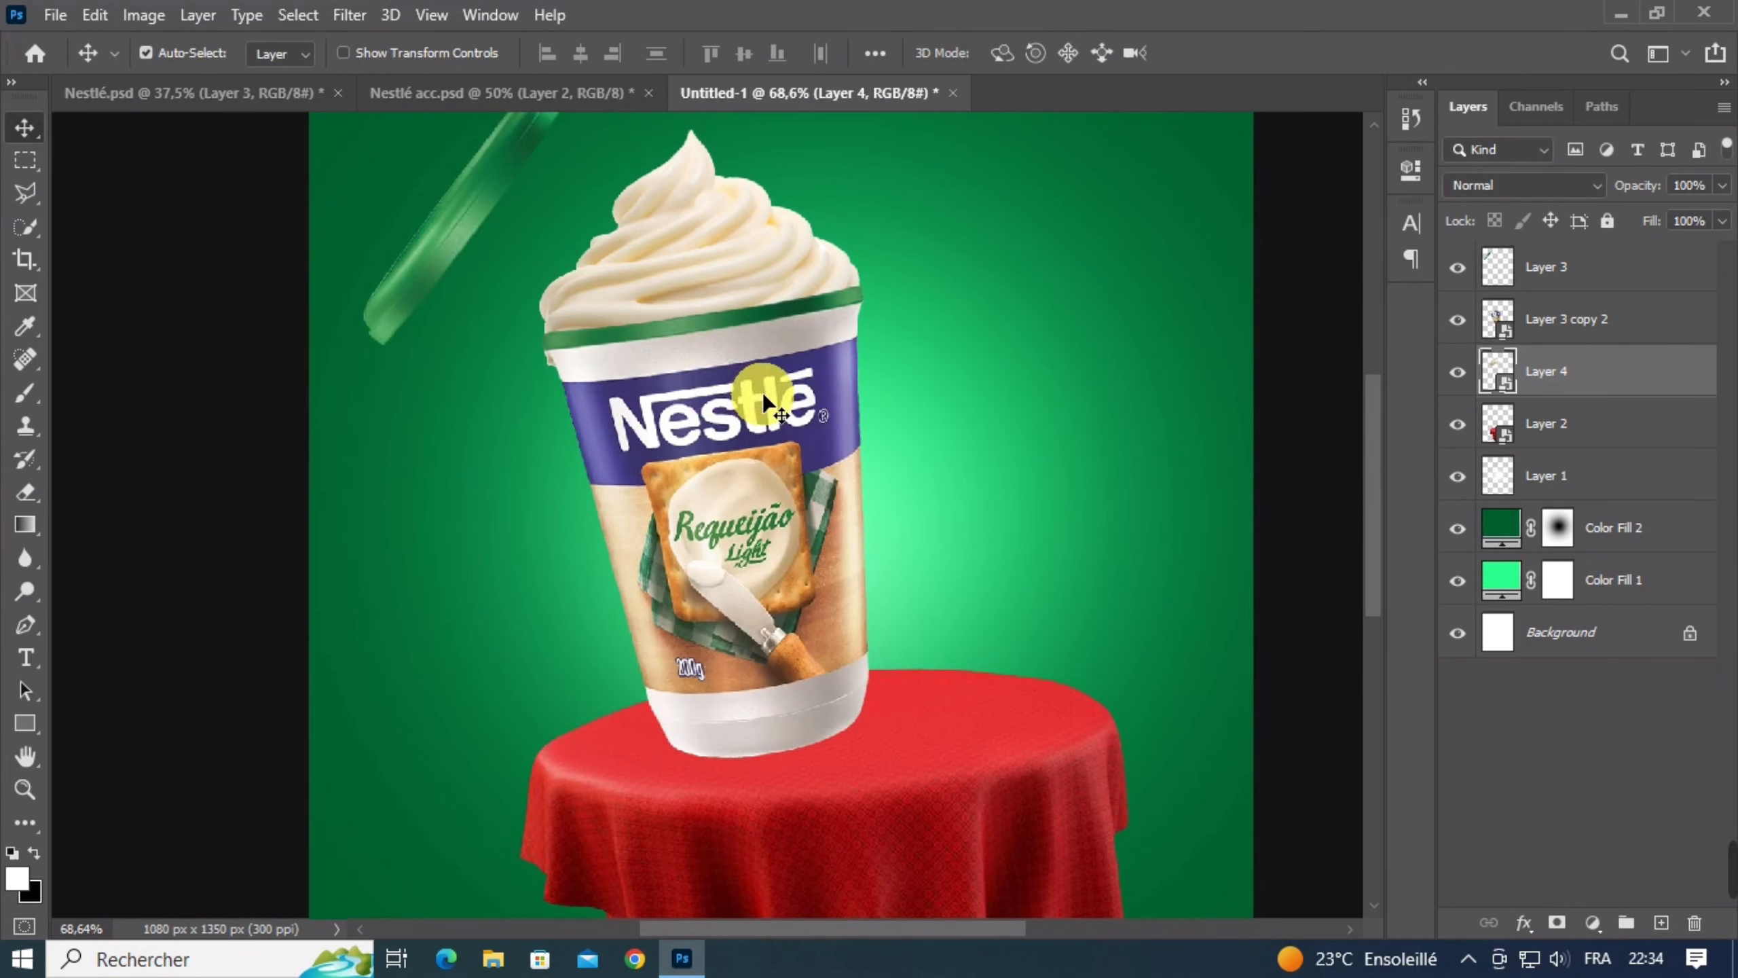
key(ctrl+minus)
key(ctrl+minus)
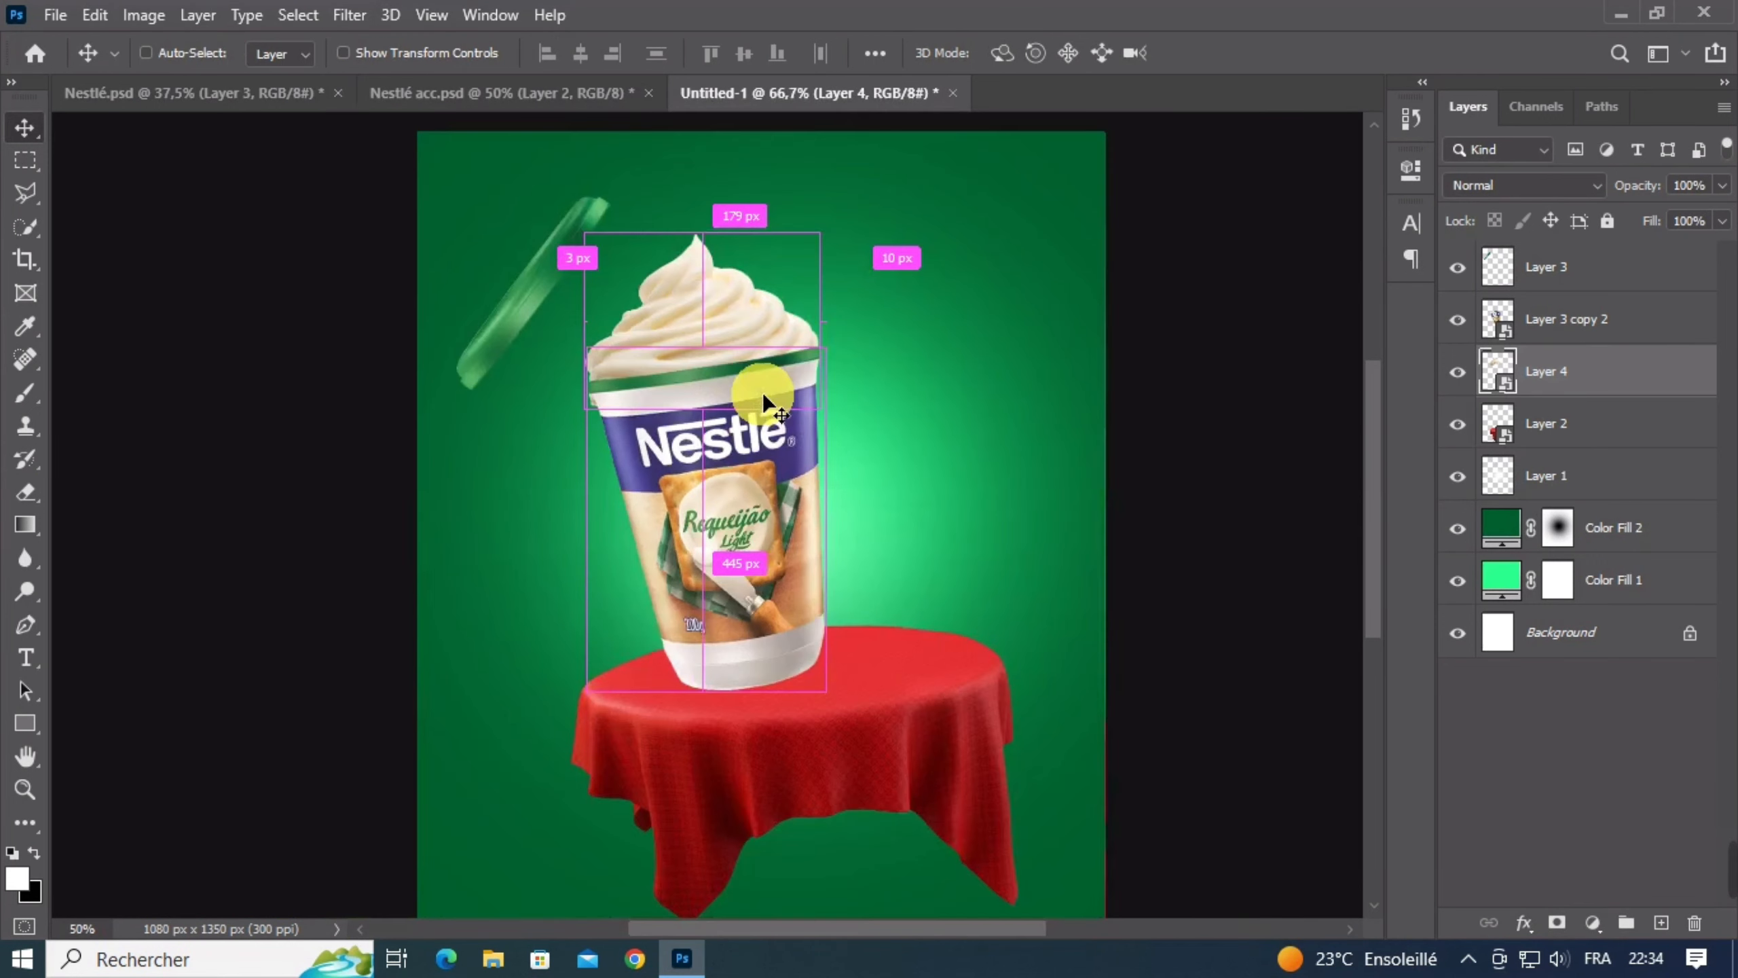
key(ctrl+minus)
key(ctrl+minus)
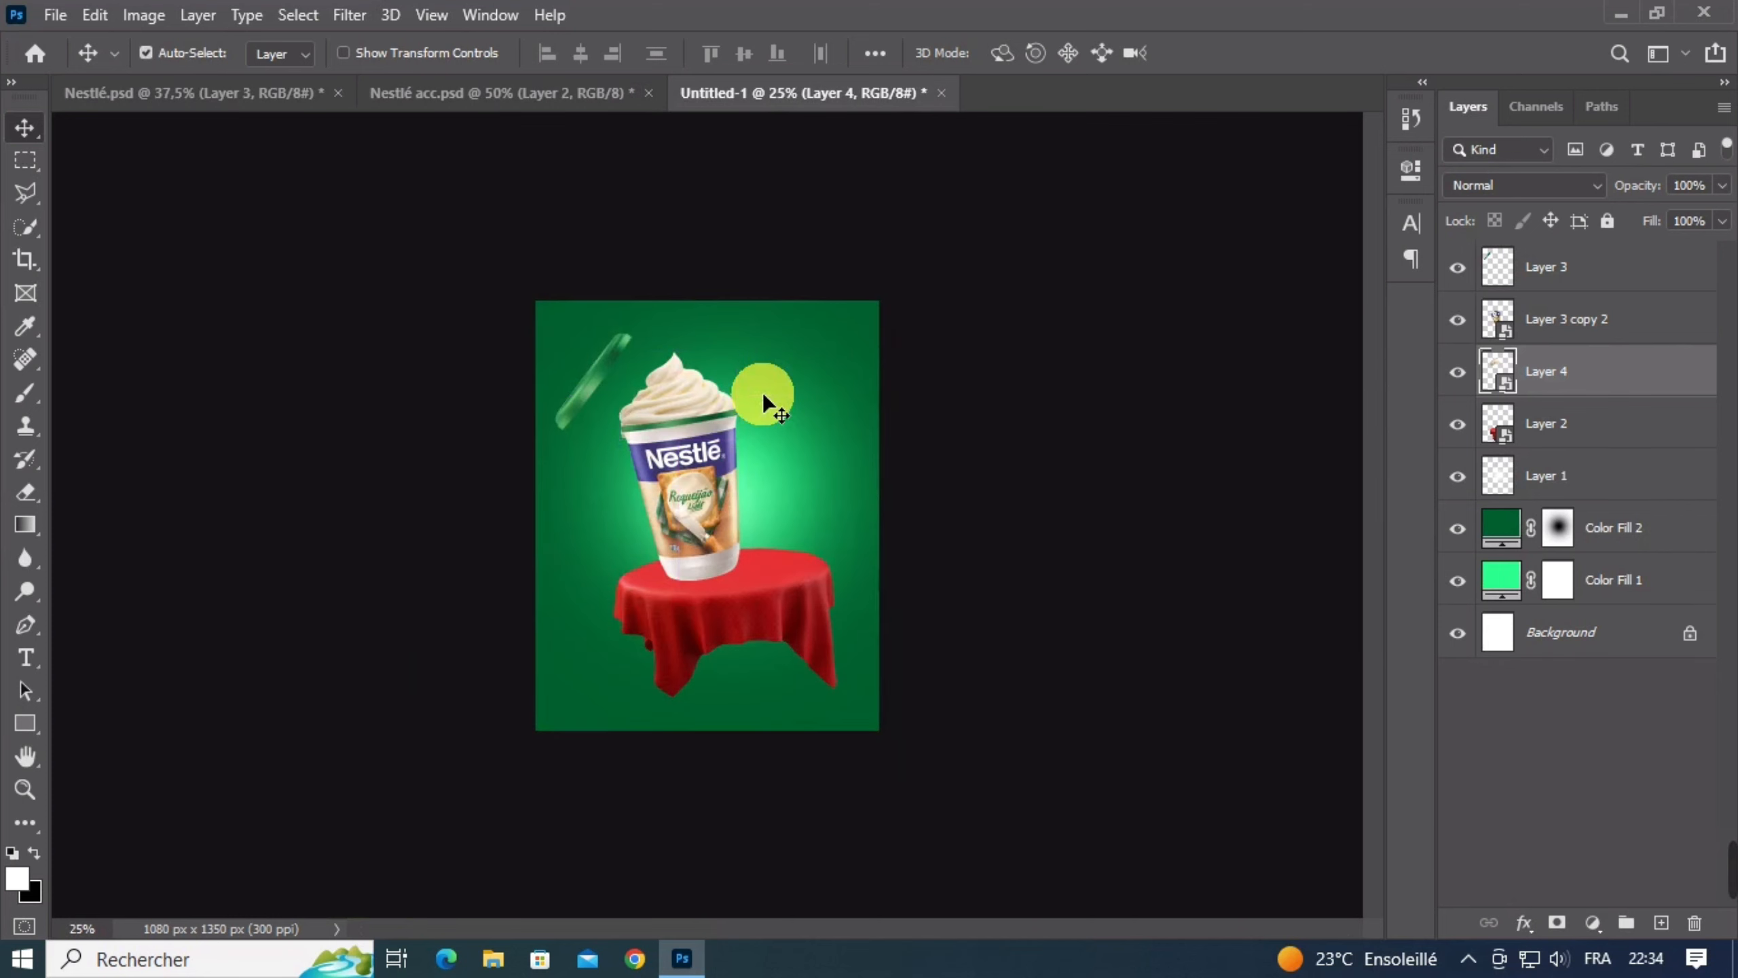
key(ctrl+plus)
key(ctrl+plus)
key(ctrl+plus)
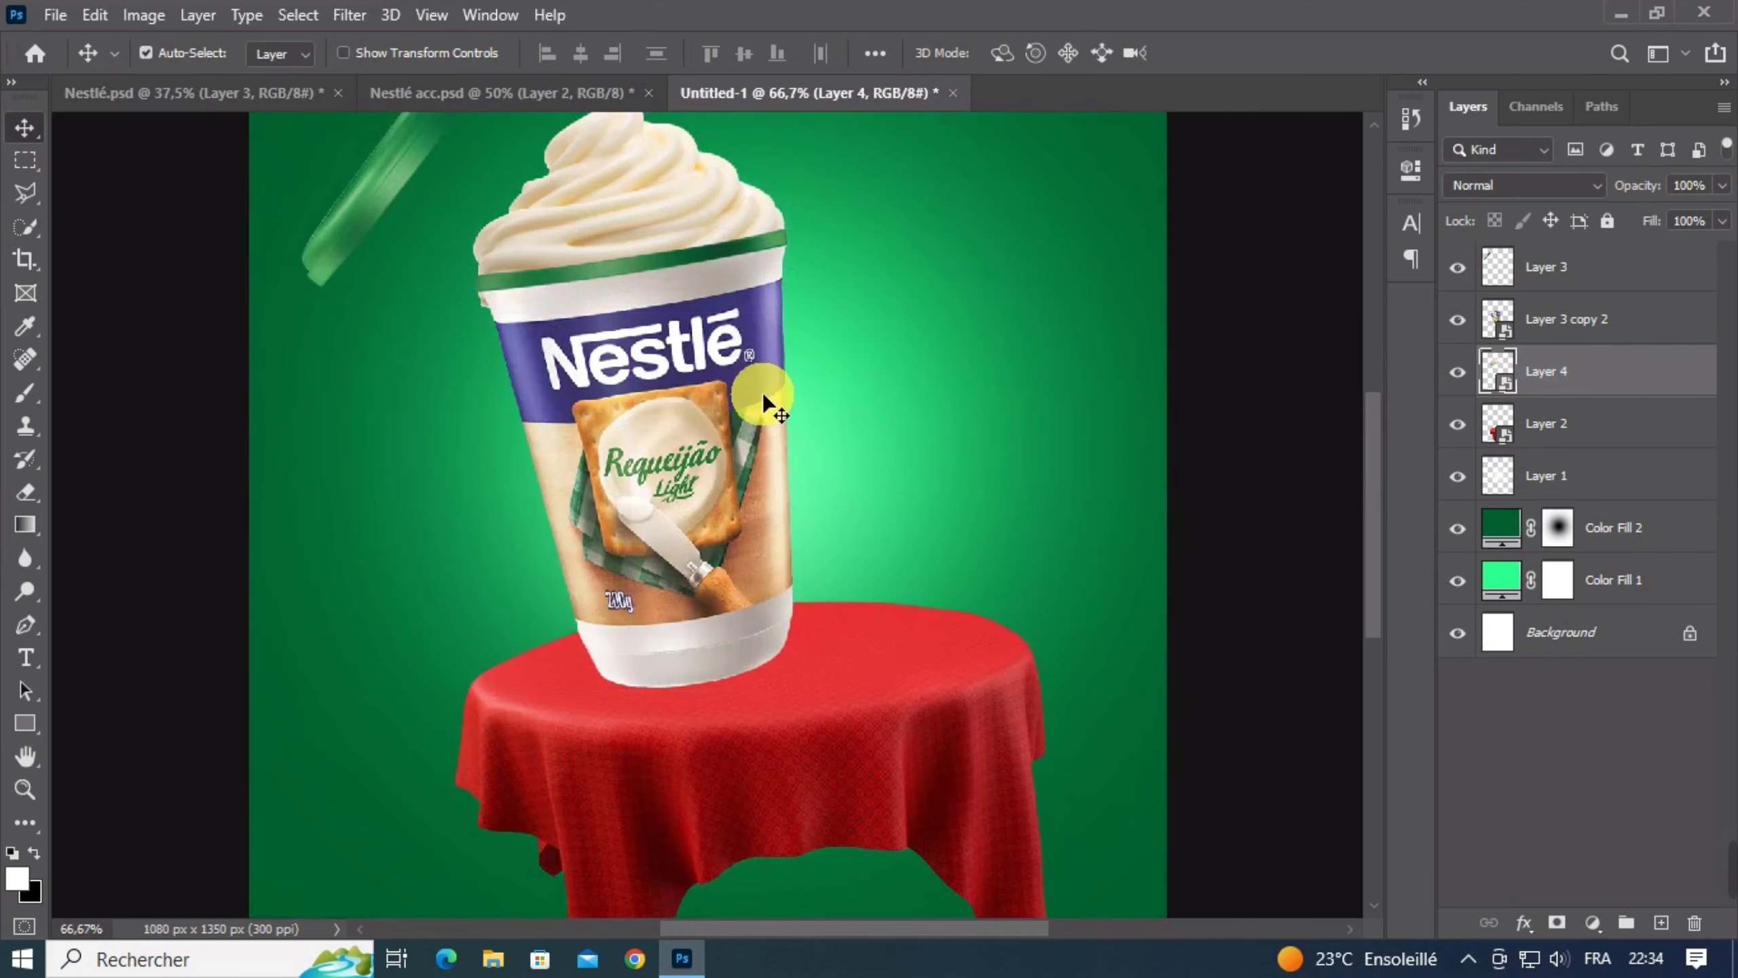
Rasterize the cream layer and erase the excess cream sticking out below the cup's green rim with the Eraser
drag(740, 456, 756, 527)
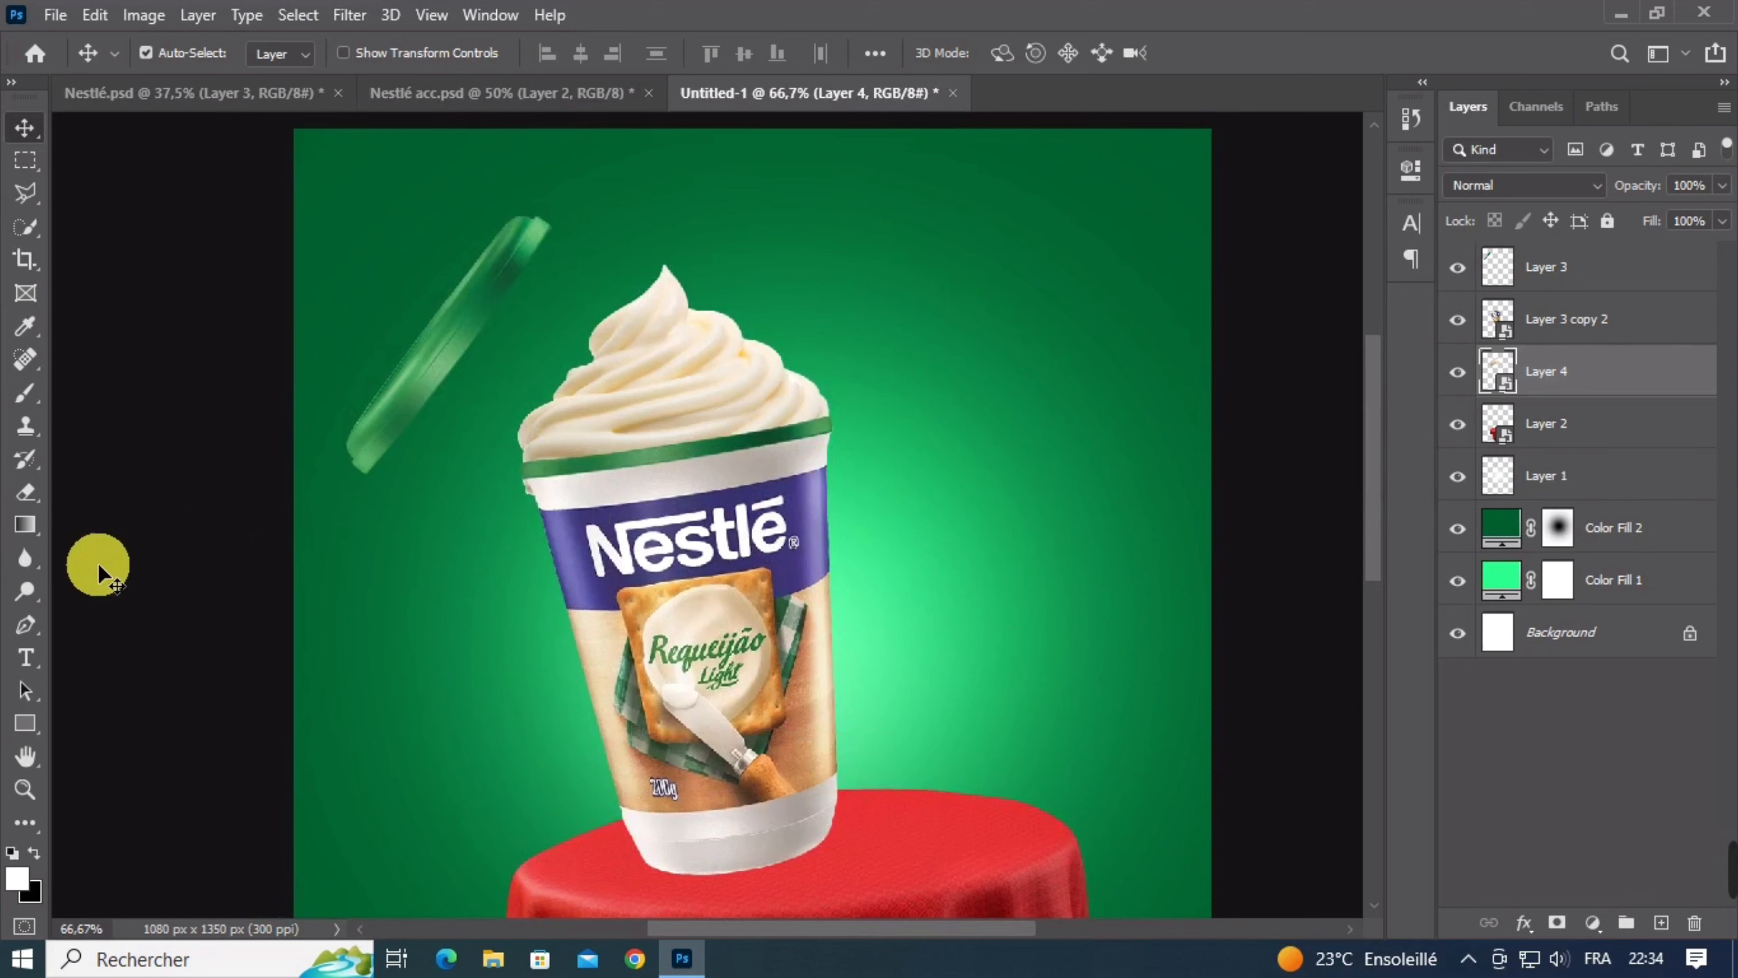
click(32, 504)
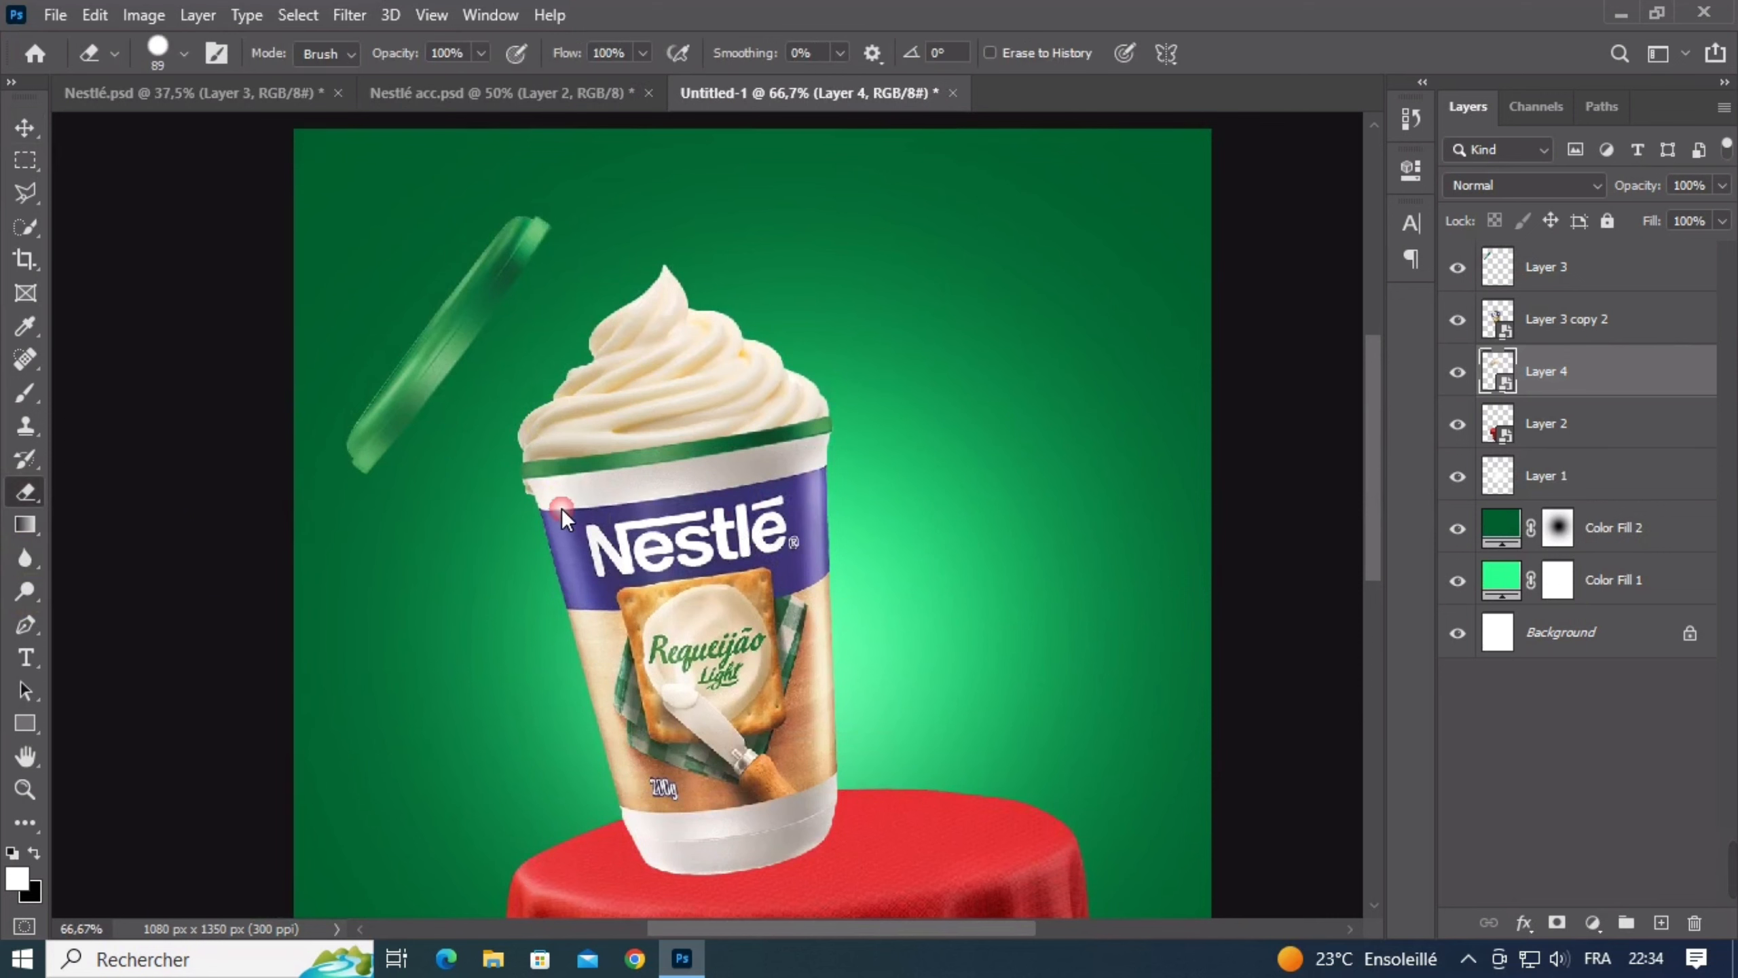
click(472, 523)
key(Return)
drag(467, 516, 562, 504)
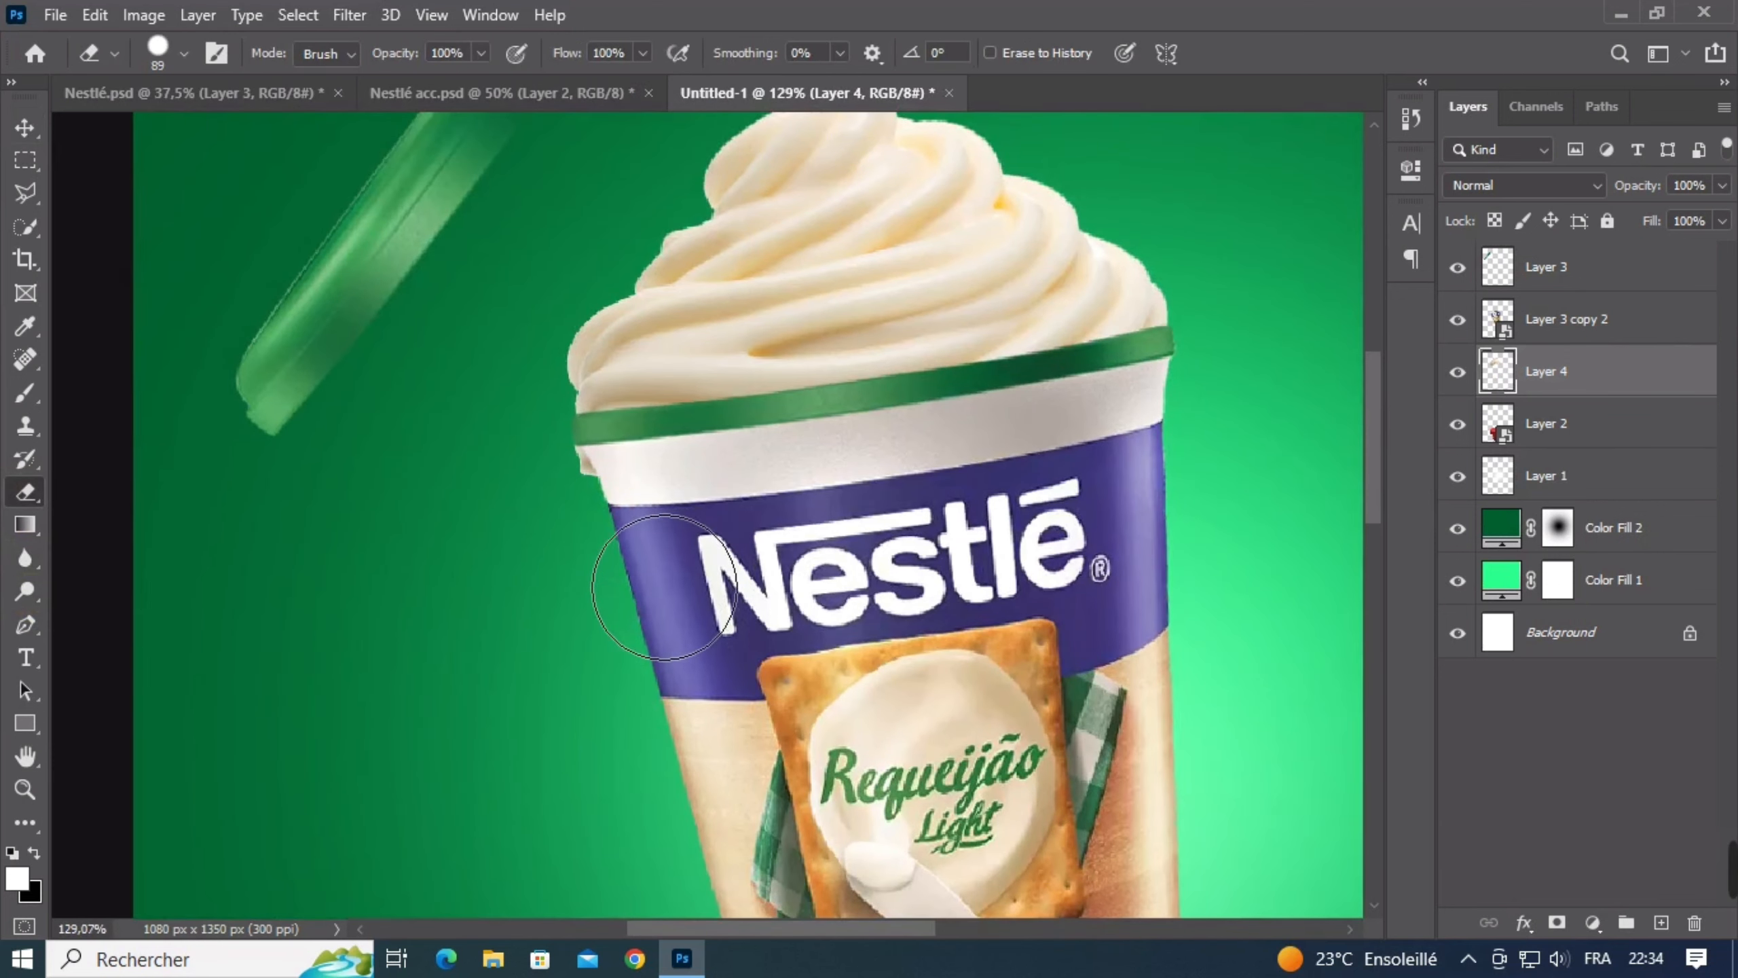
click(576, 513)
drag(1109, 502, 972, 498)
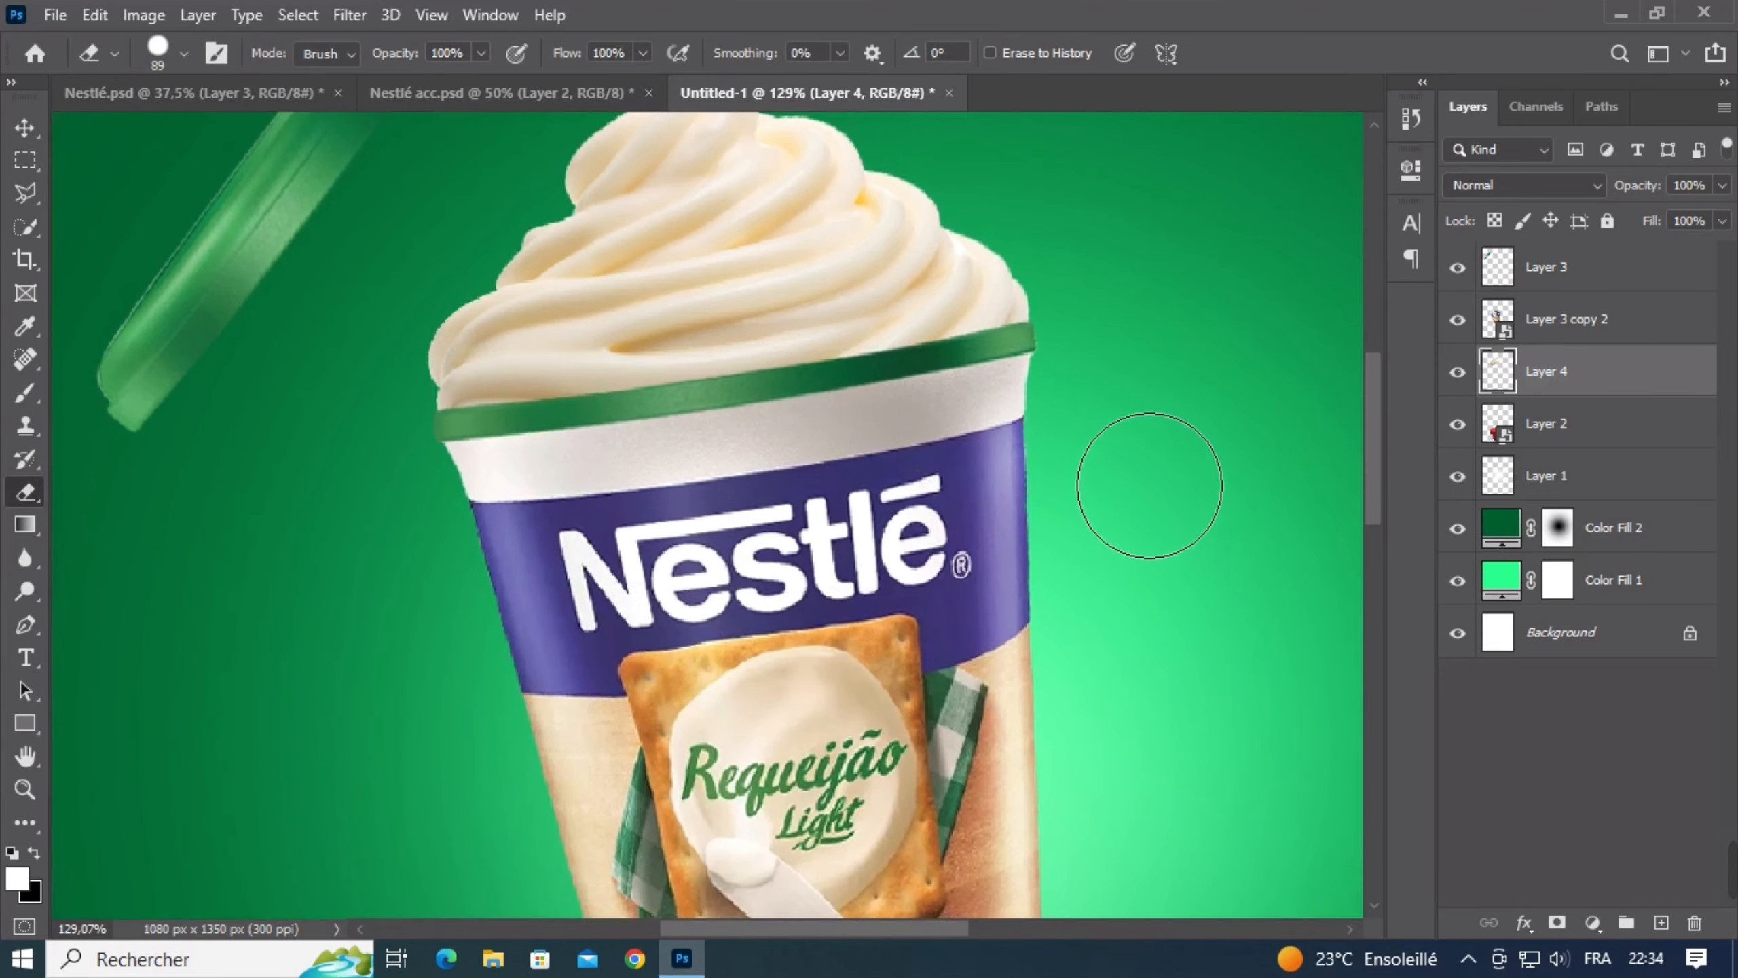
drag(781, 548, 719, 572)
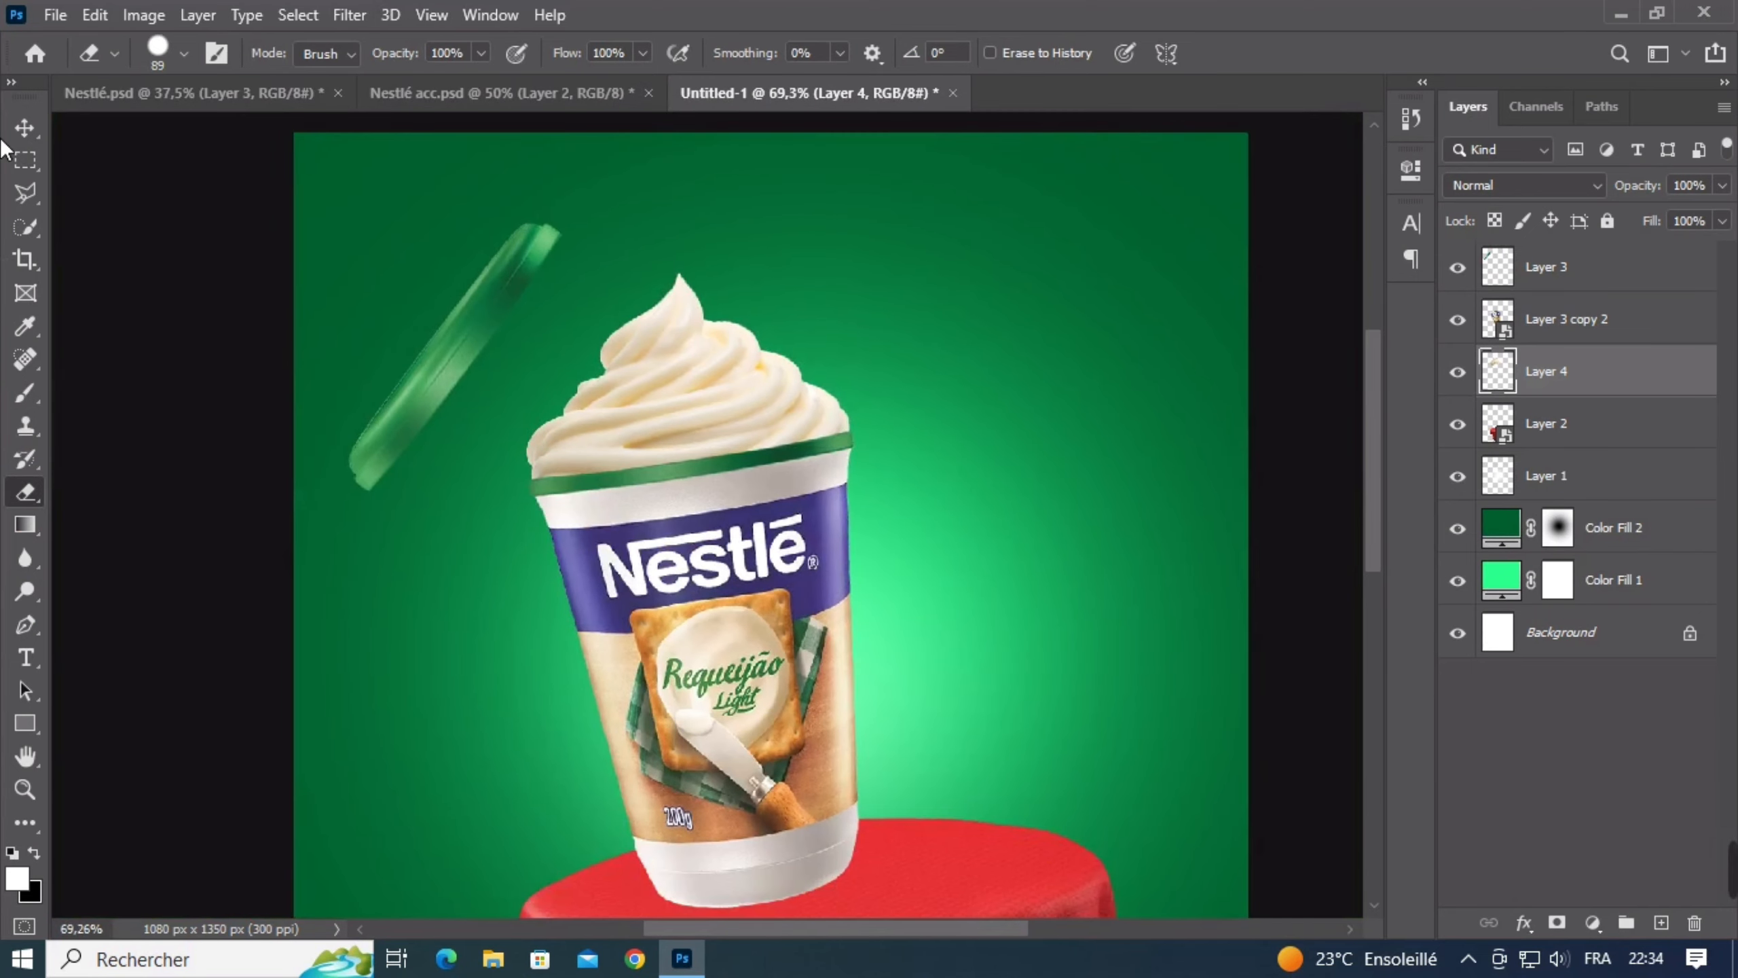
Compare the cup with and without the cream by toggling the visibility of Layer 4
click(13, 132)
click(1453, 380)
click(1453, 380)
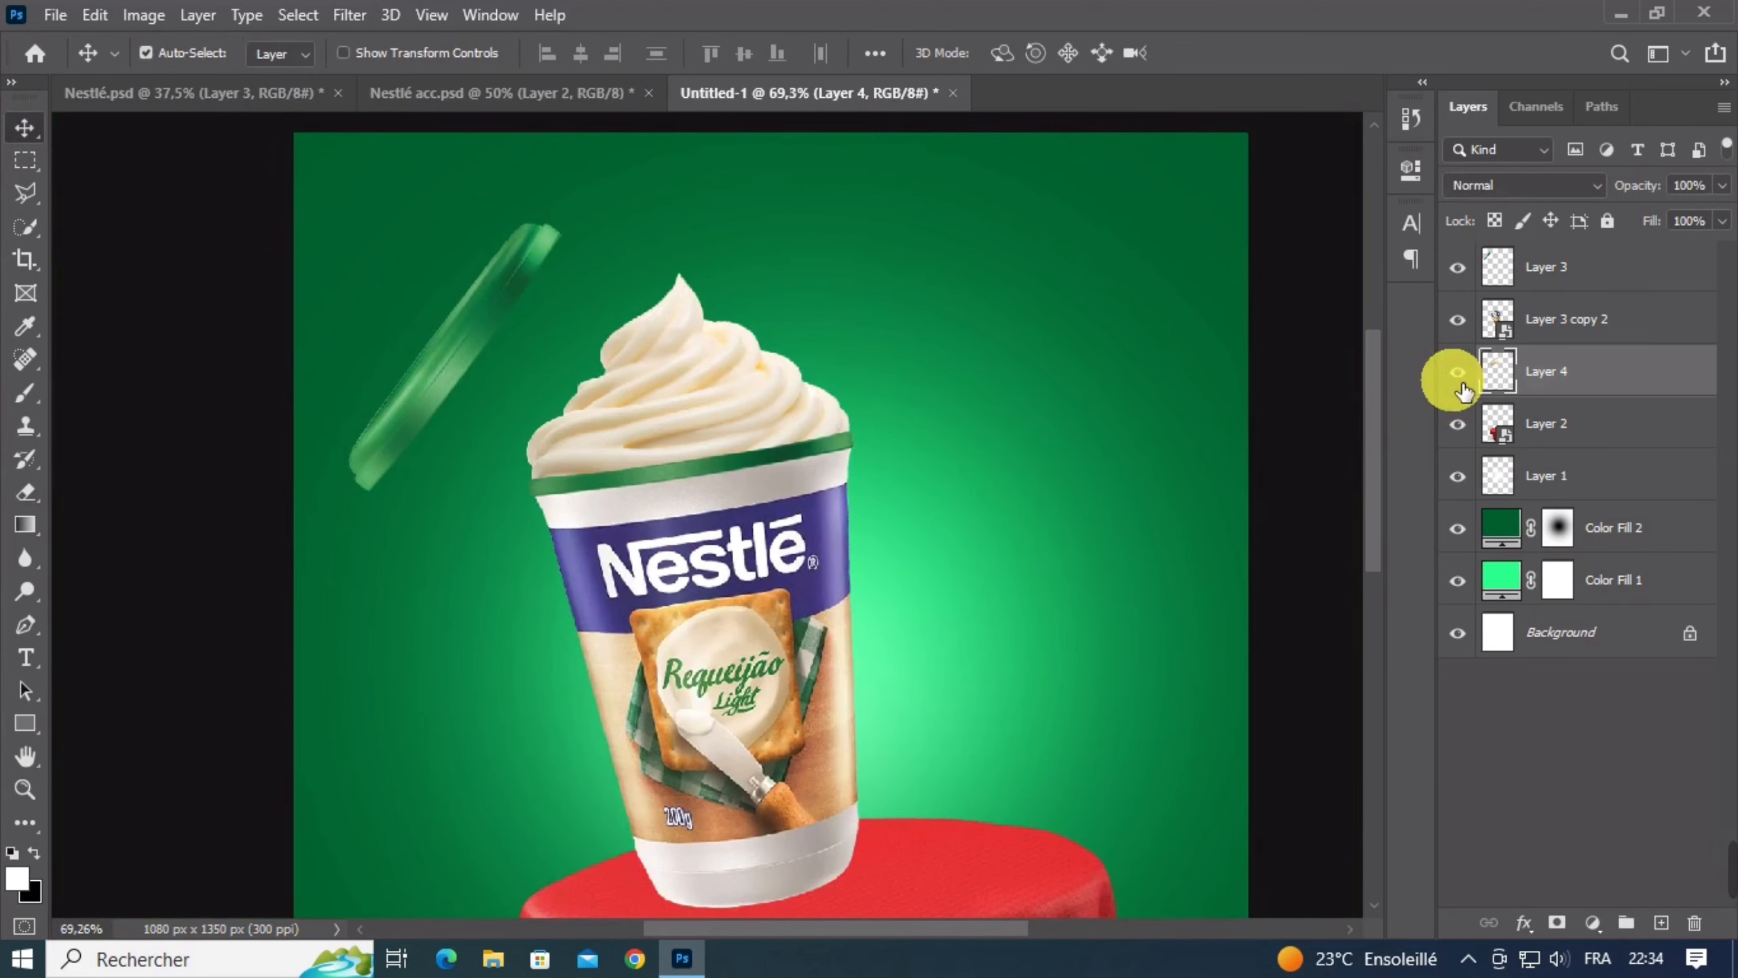
click(1453, 380)
click(1454, 381)
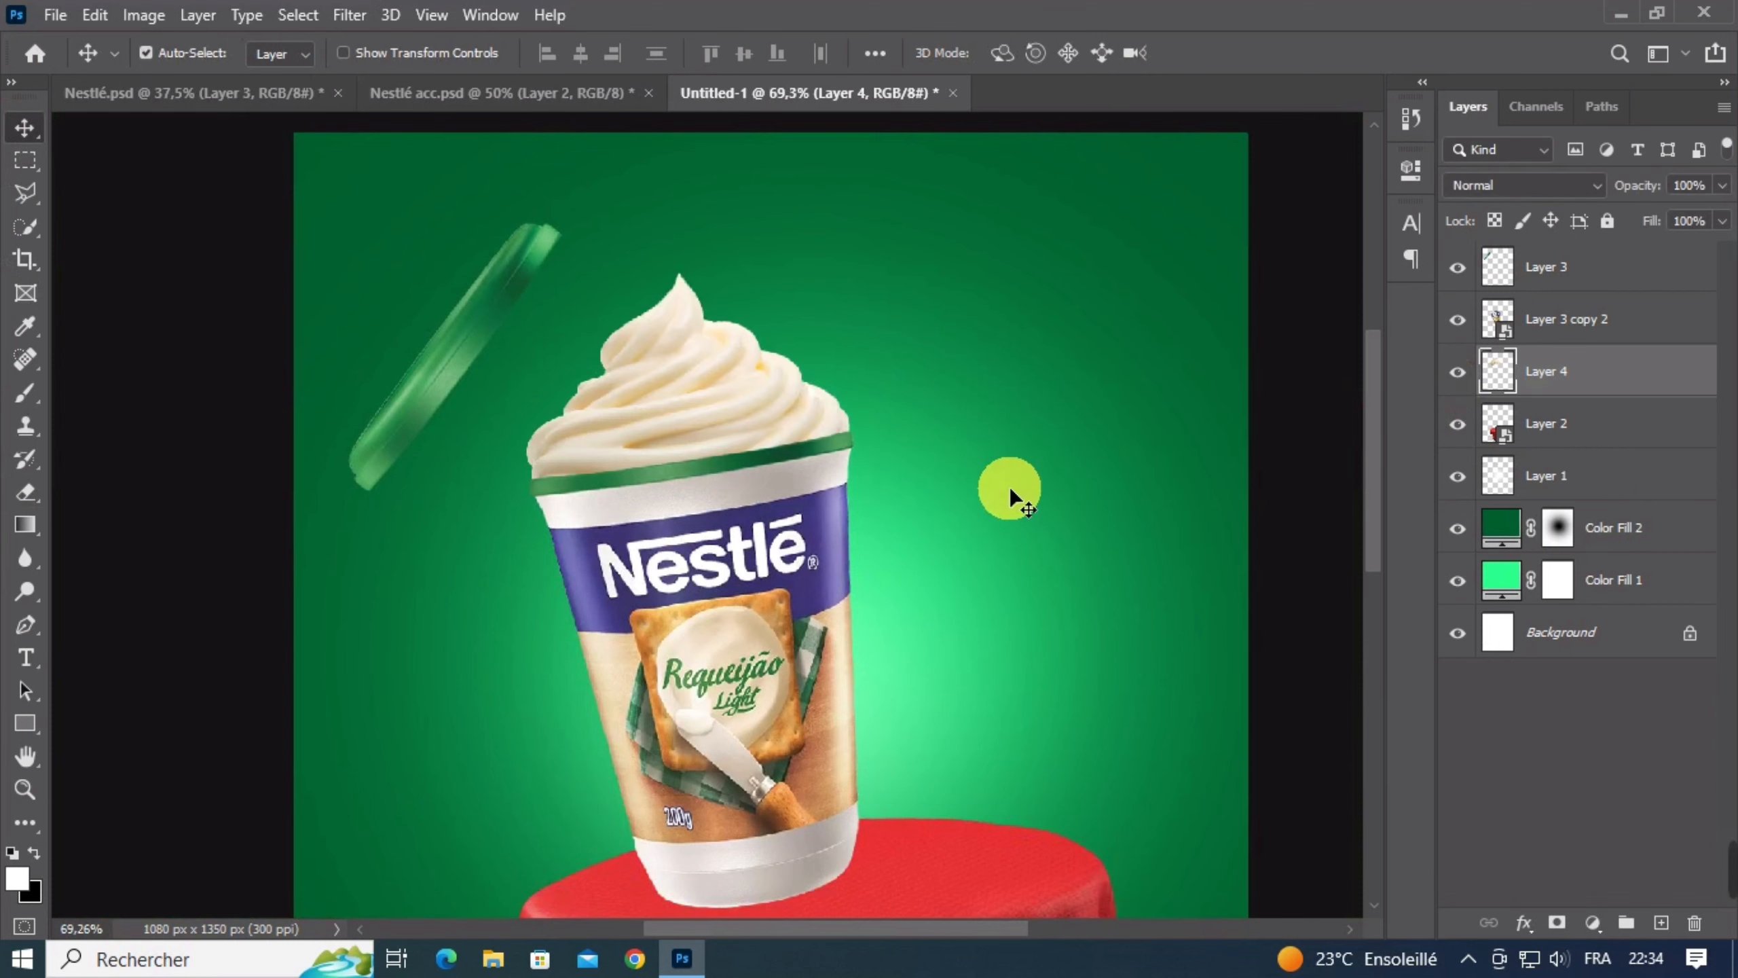
Review the arrangement of the lid, cup and table across the whole poster
key(ctrl+minus)
key(ctrl+minus)
key(ctrl+minus)
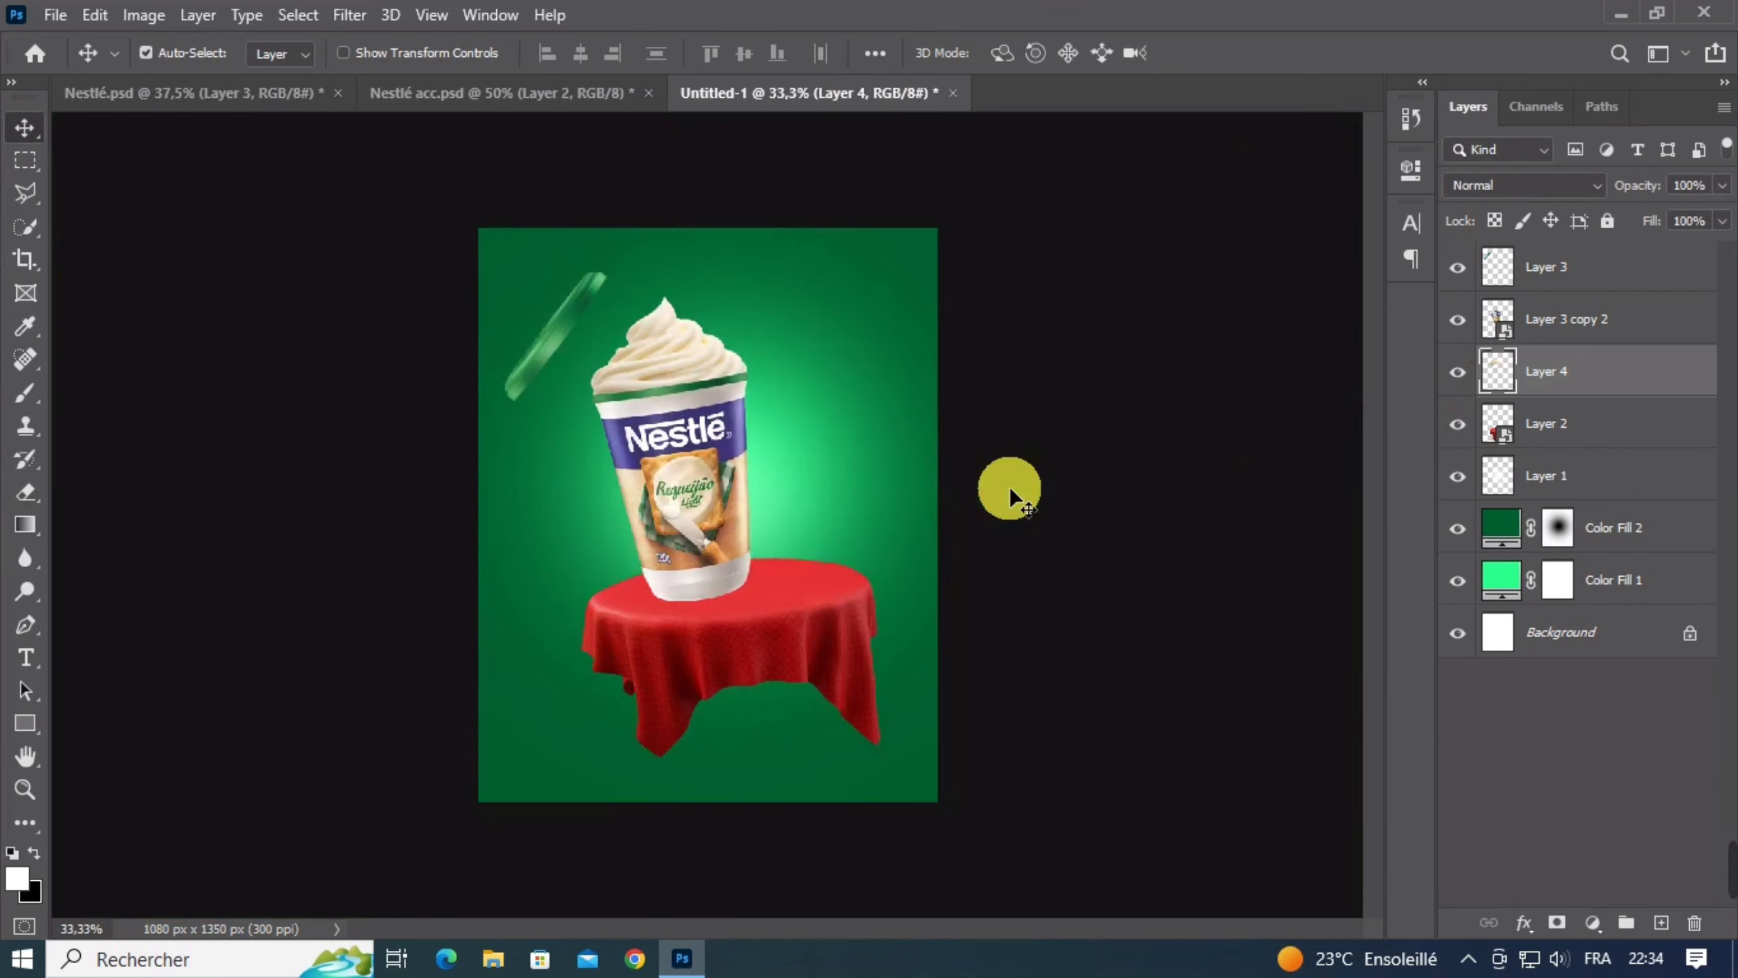
click(1011, 486)
key(ctrl+plus)
key(ctrl+plus)
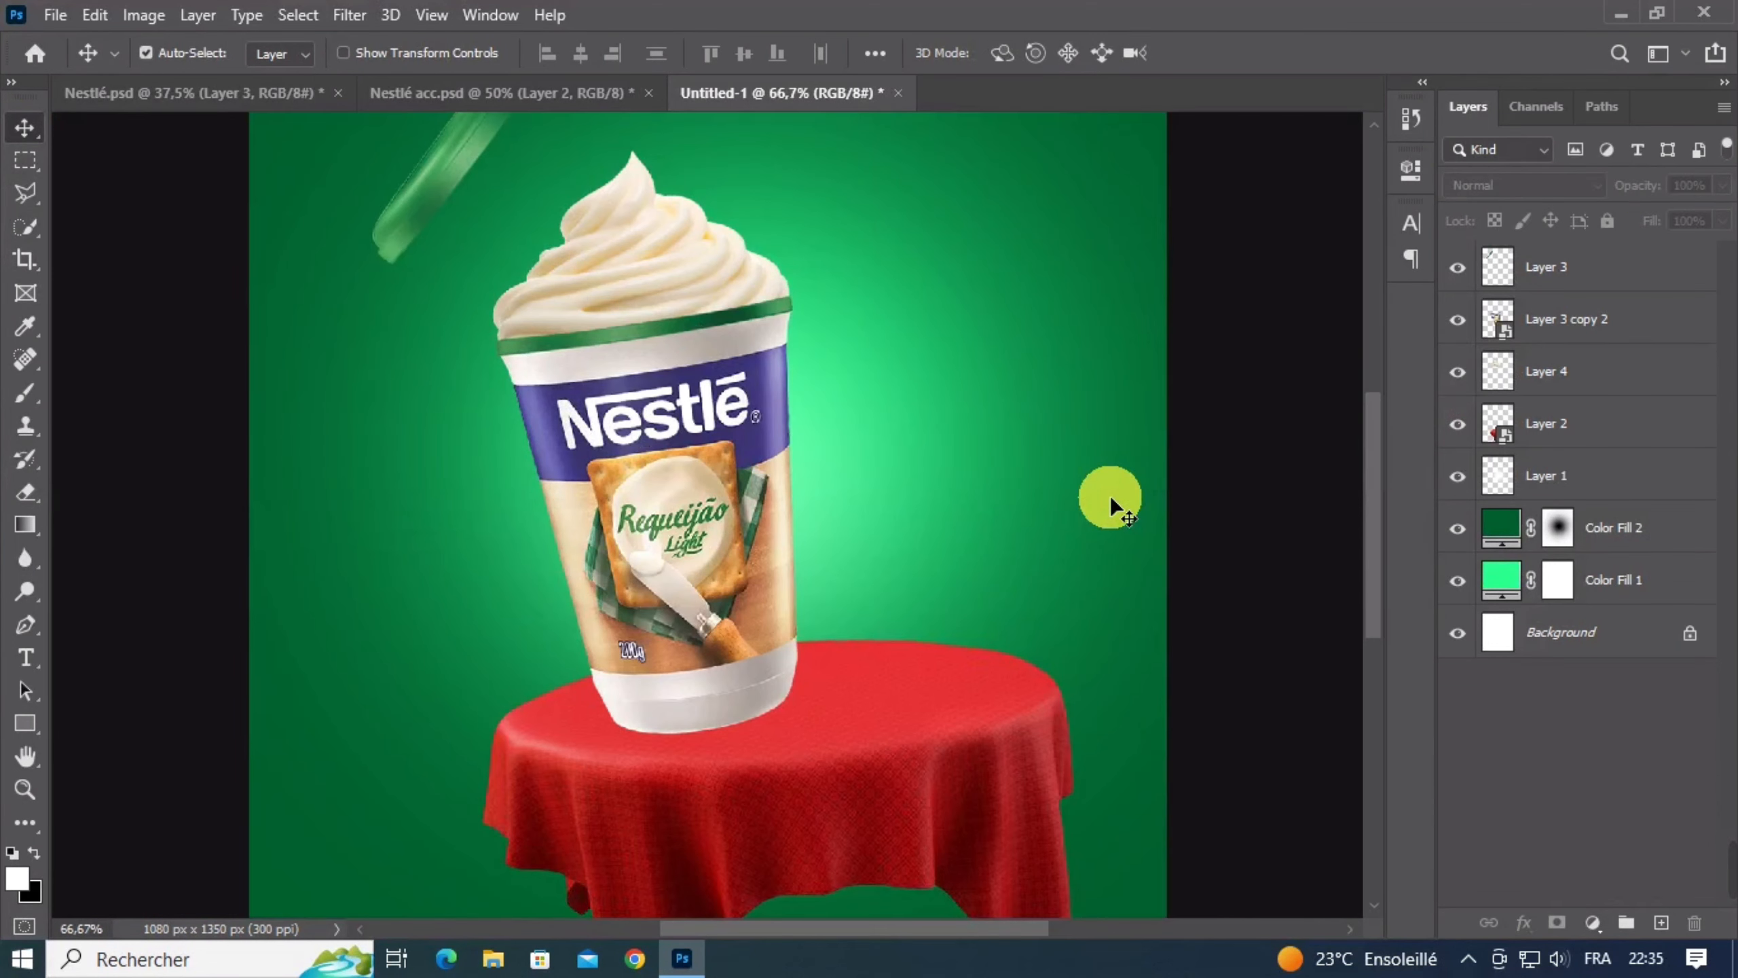
key(ctrl+minus)
key(ctrl+minus)
key(ctrl+plus)
key(ctrl+plus)
key(ctrl+minus)
key(ctrl+minus)
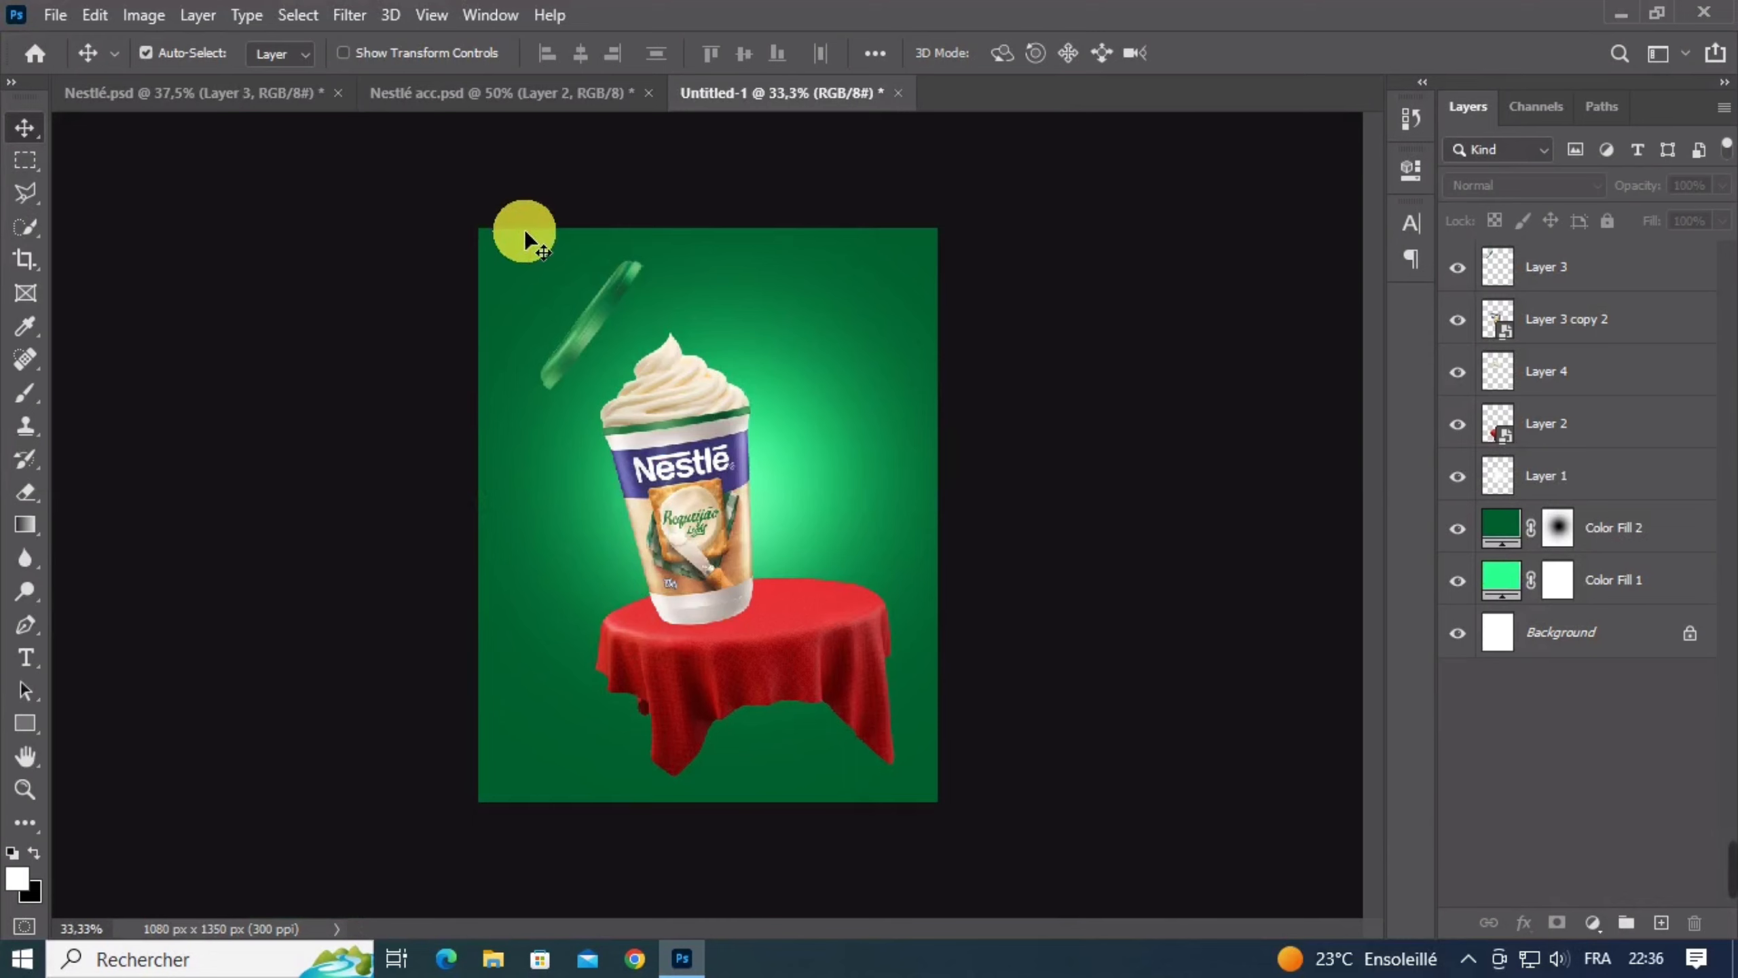
Add an Exposure adjustment clipped to the cream layer, with exposure +0.11, offset -0.0250 and gamma correction 0.79
click(674, 483)
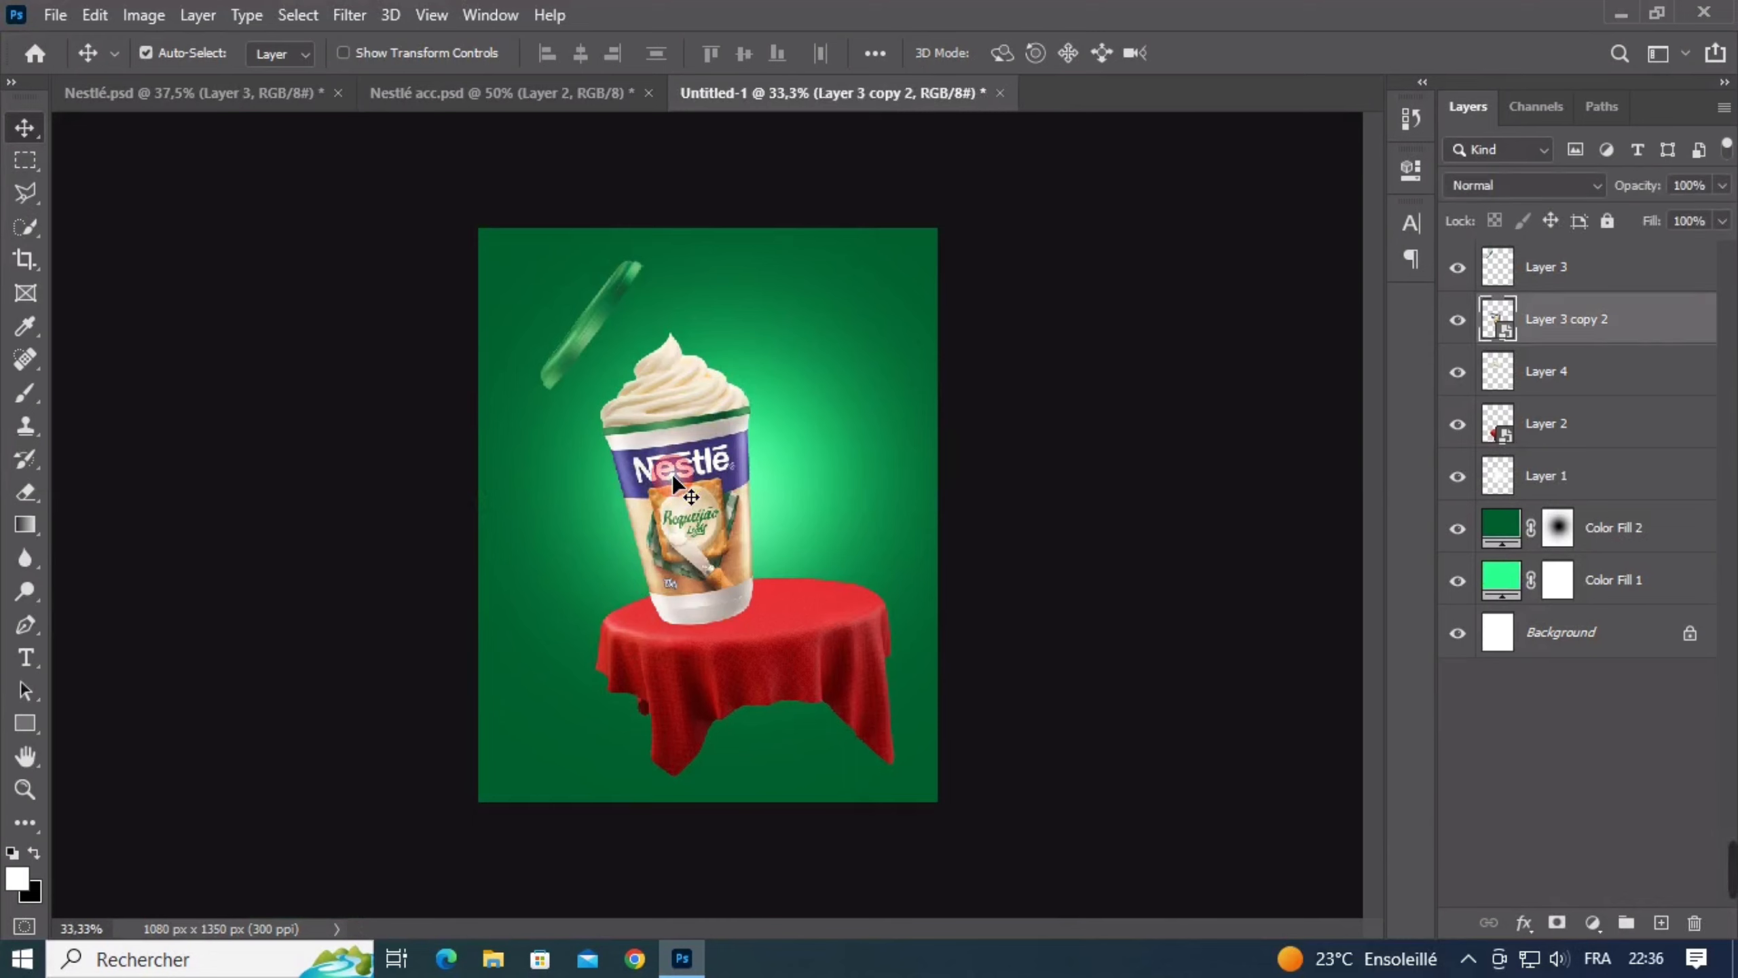
click(1491, 389)
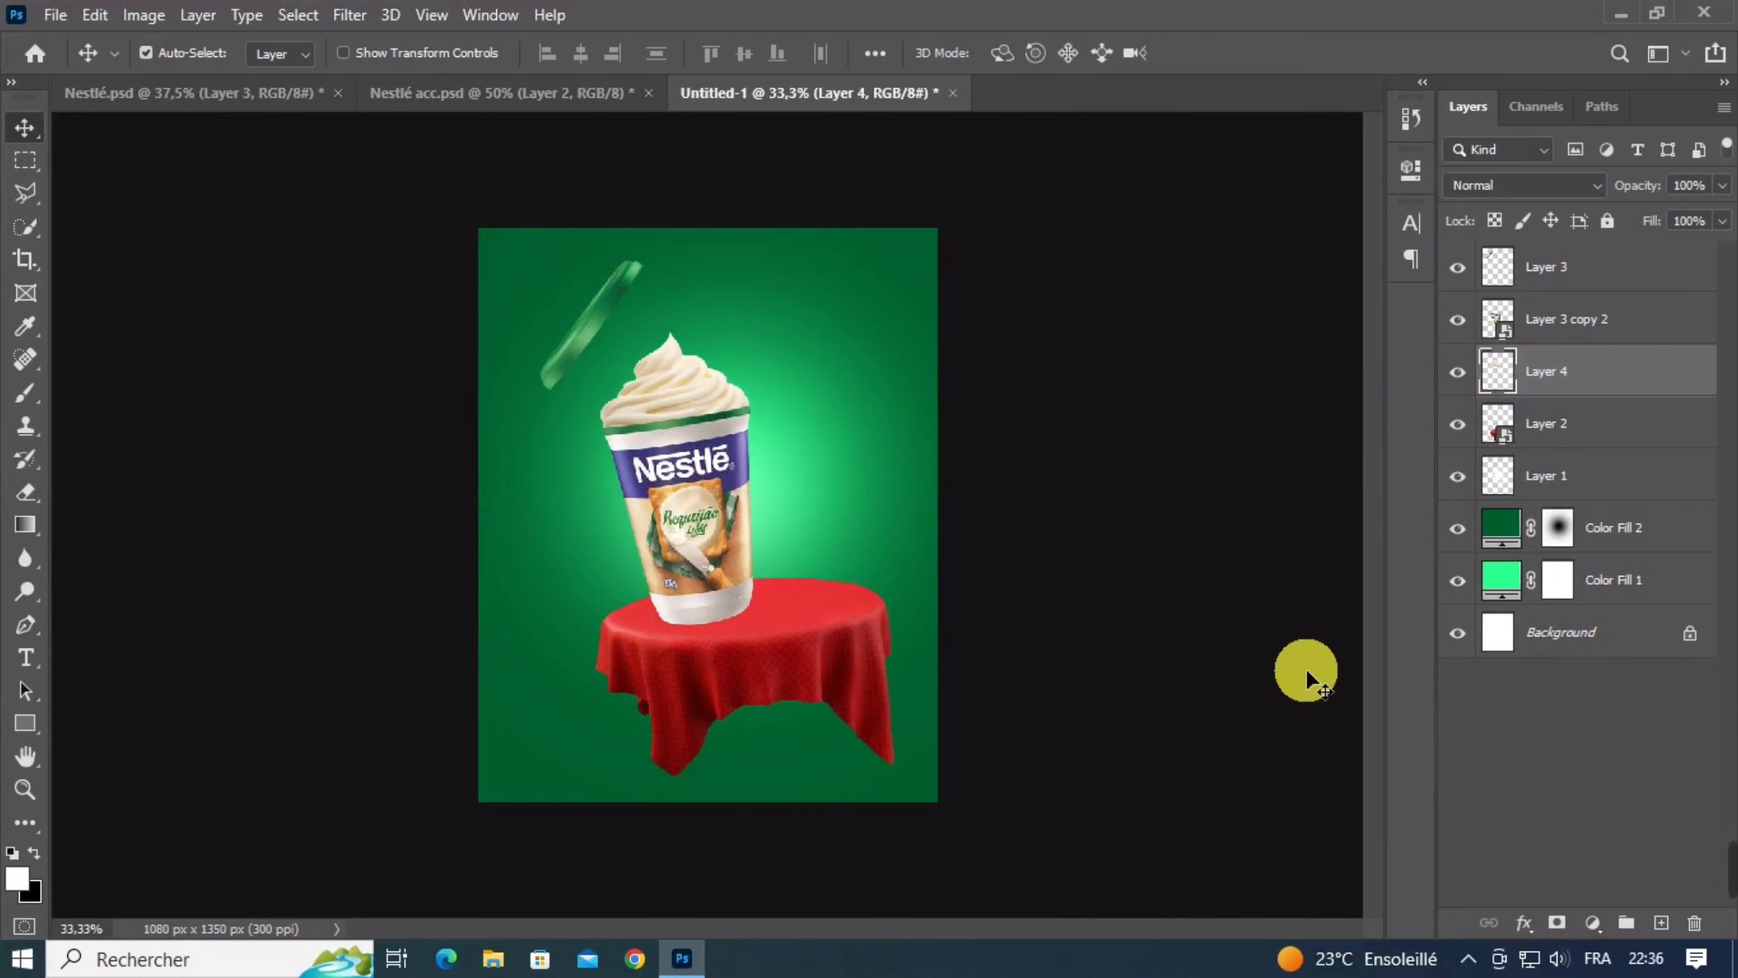
click(1458, 372)
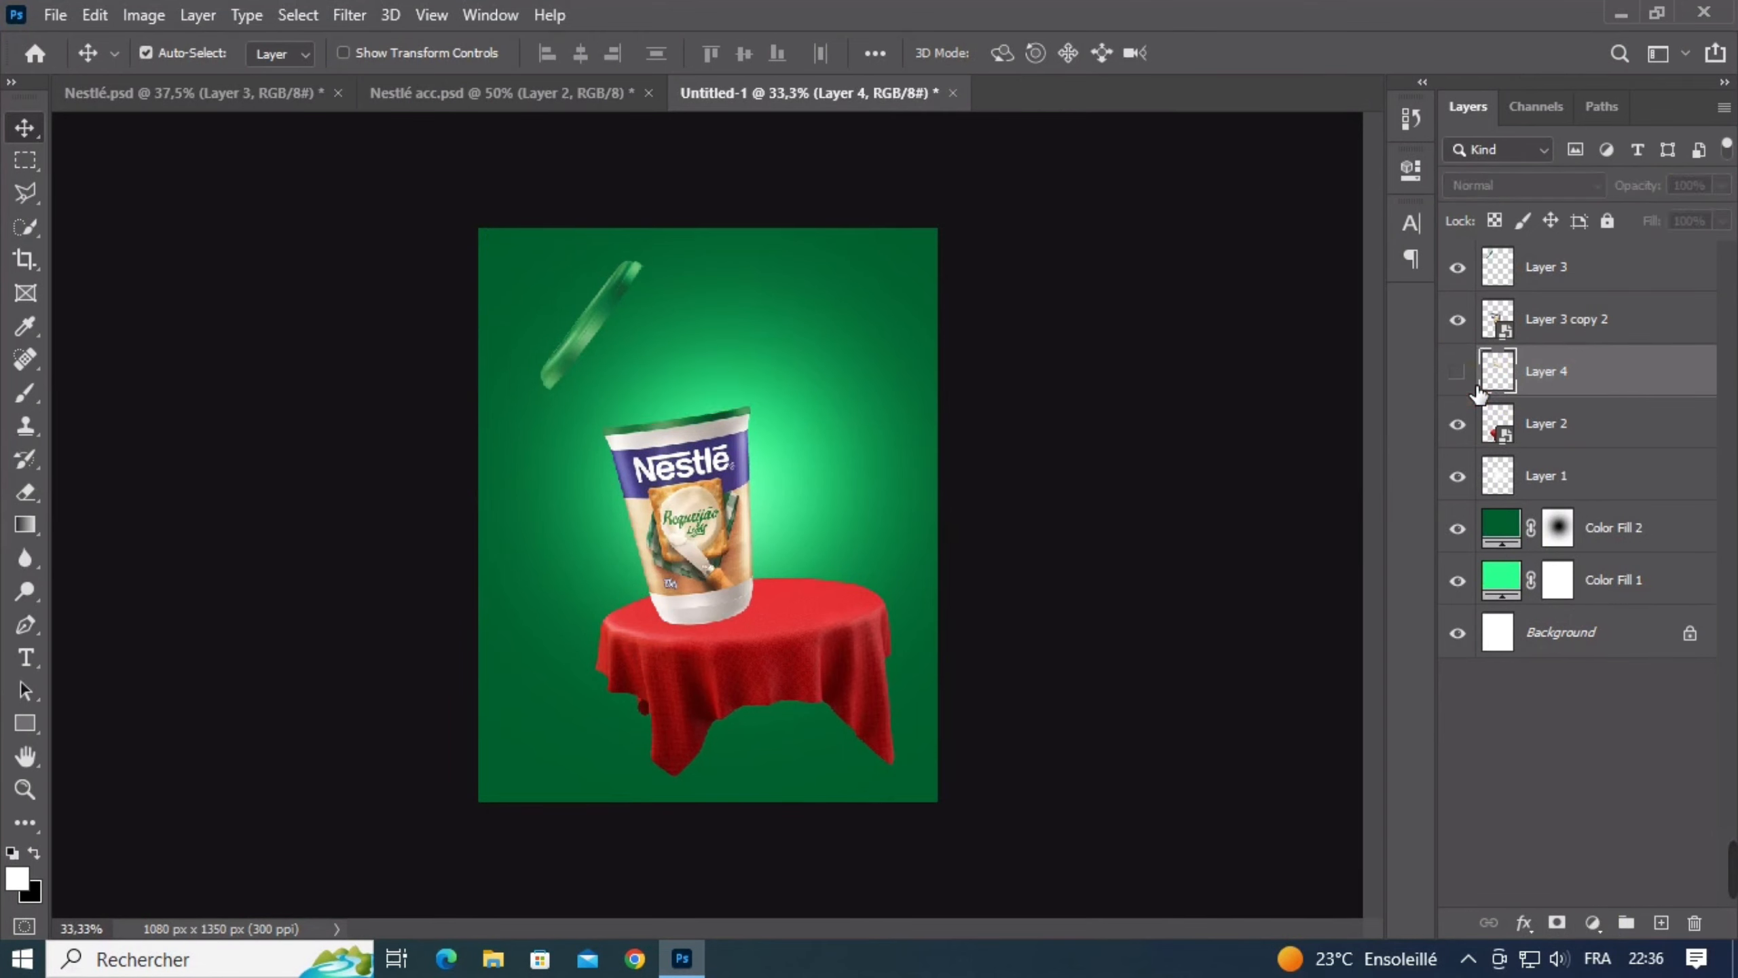
click(1458, 371)
click(1593, 922)
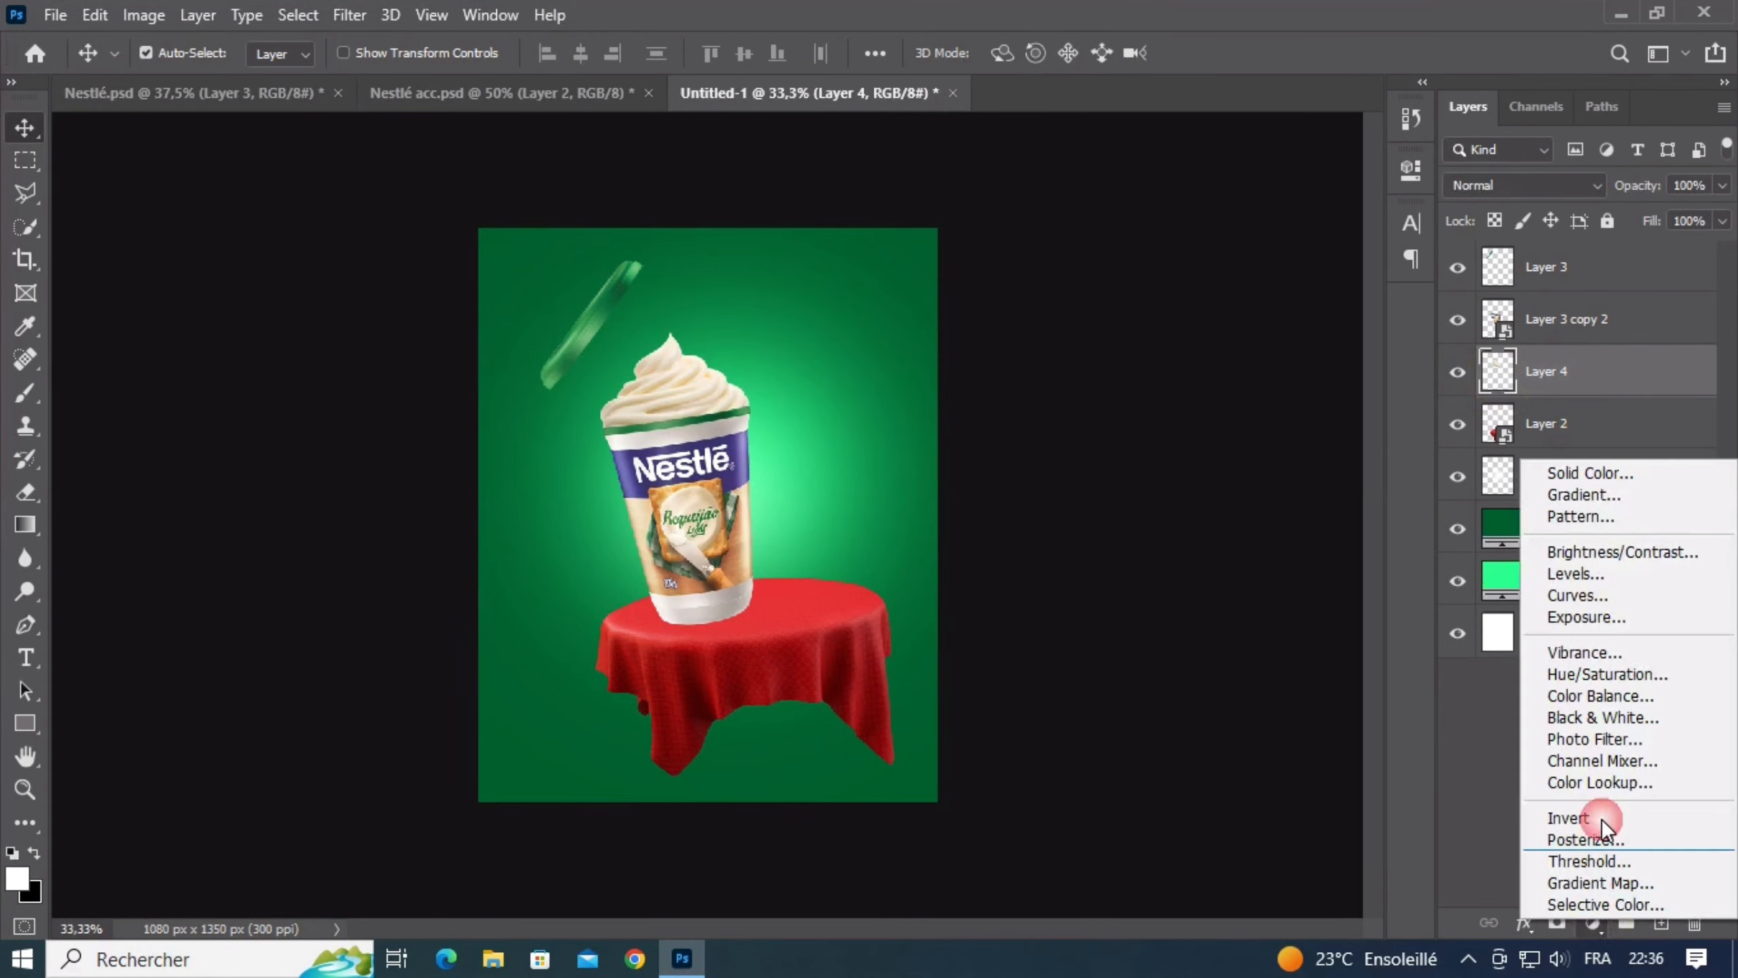
click(1575, 614)
scroll(679, 364, up, 5)
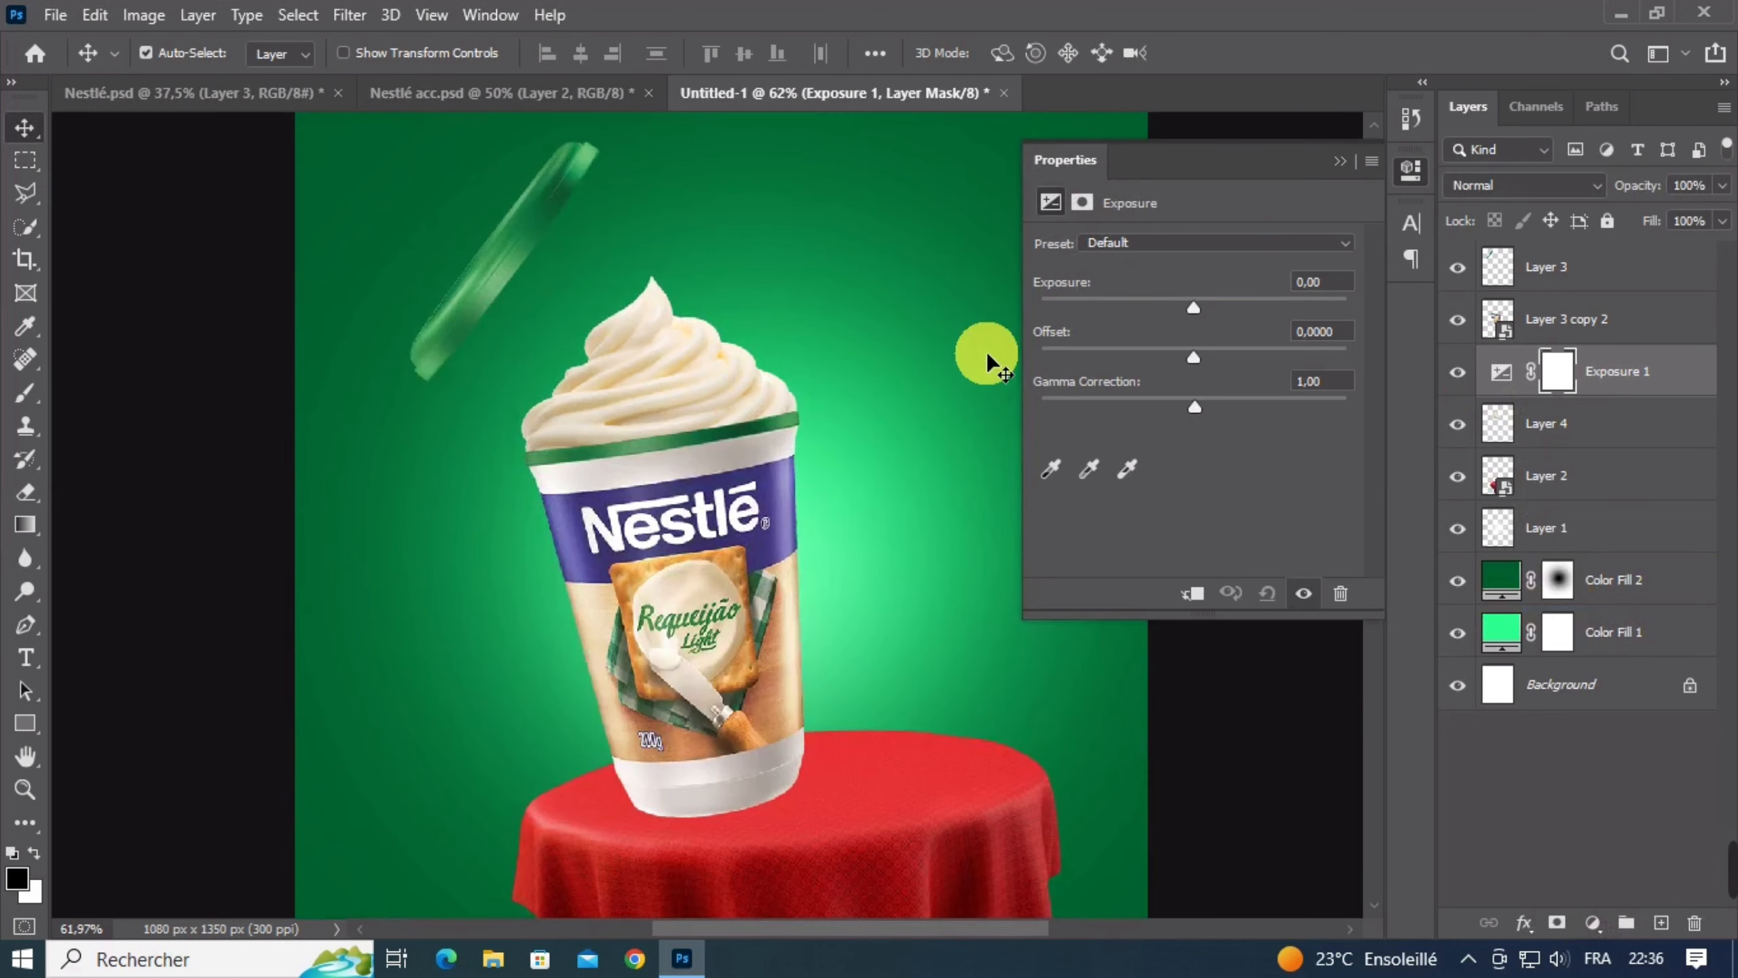
click(1201, 593)
drag(1199, 309, 1223, 423)
click(1199, 356)
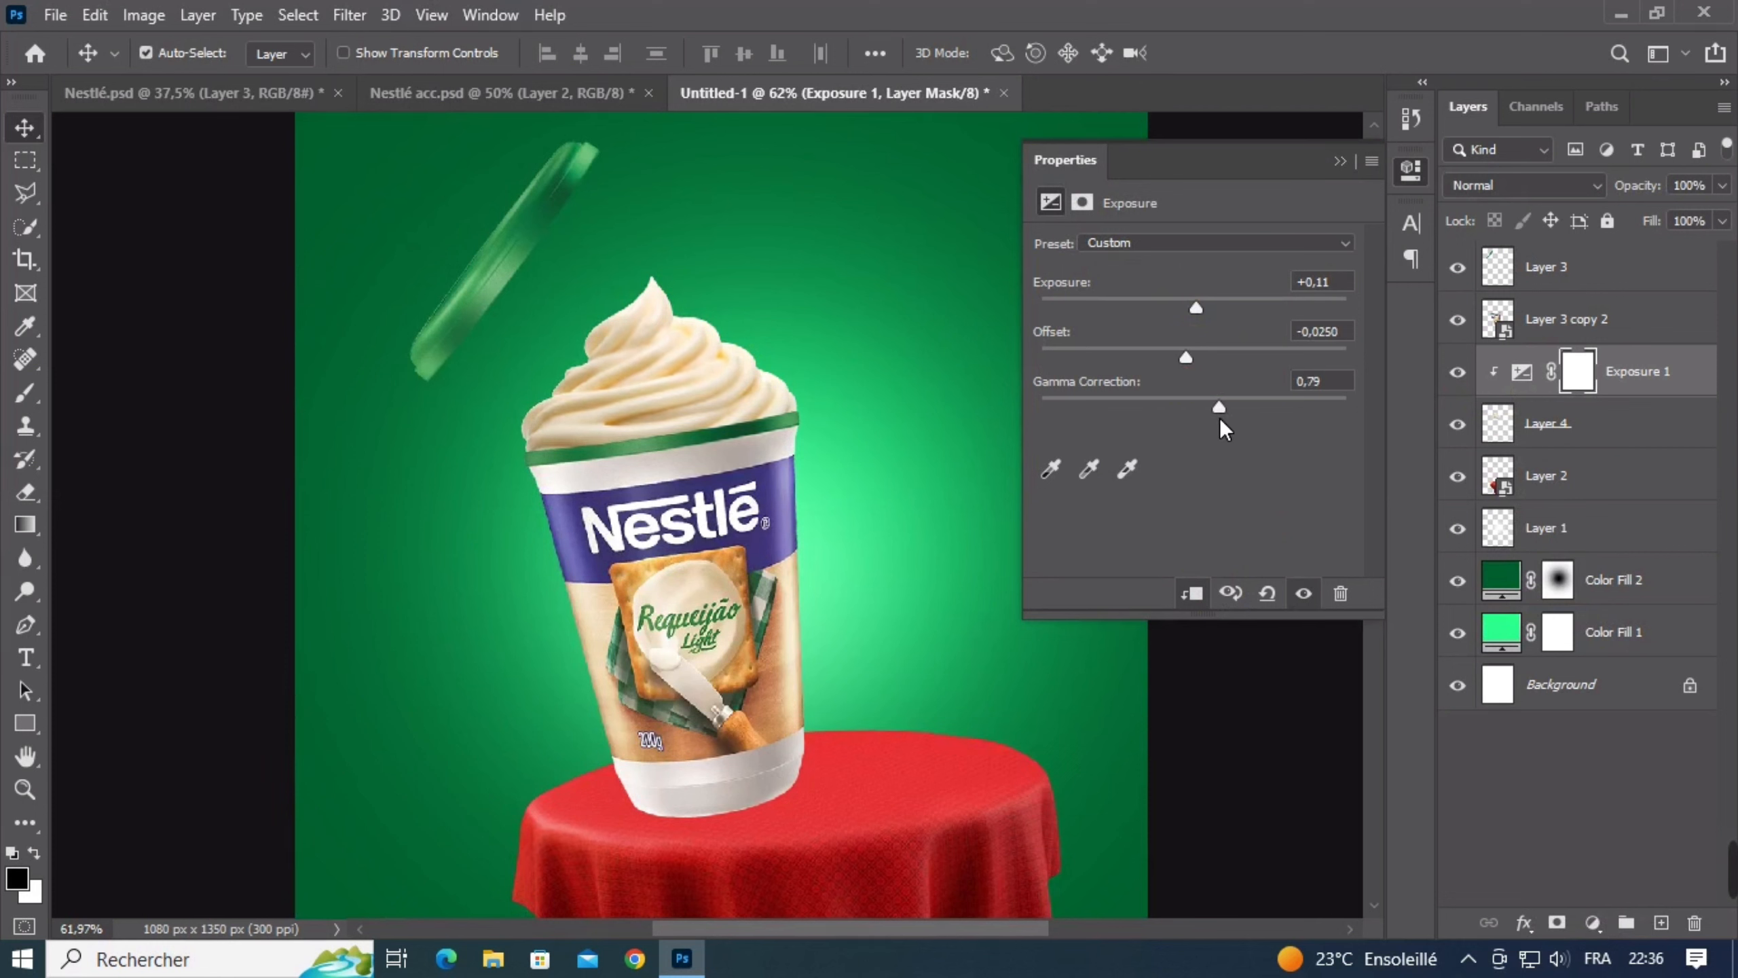
click(1342, 161)
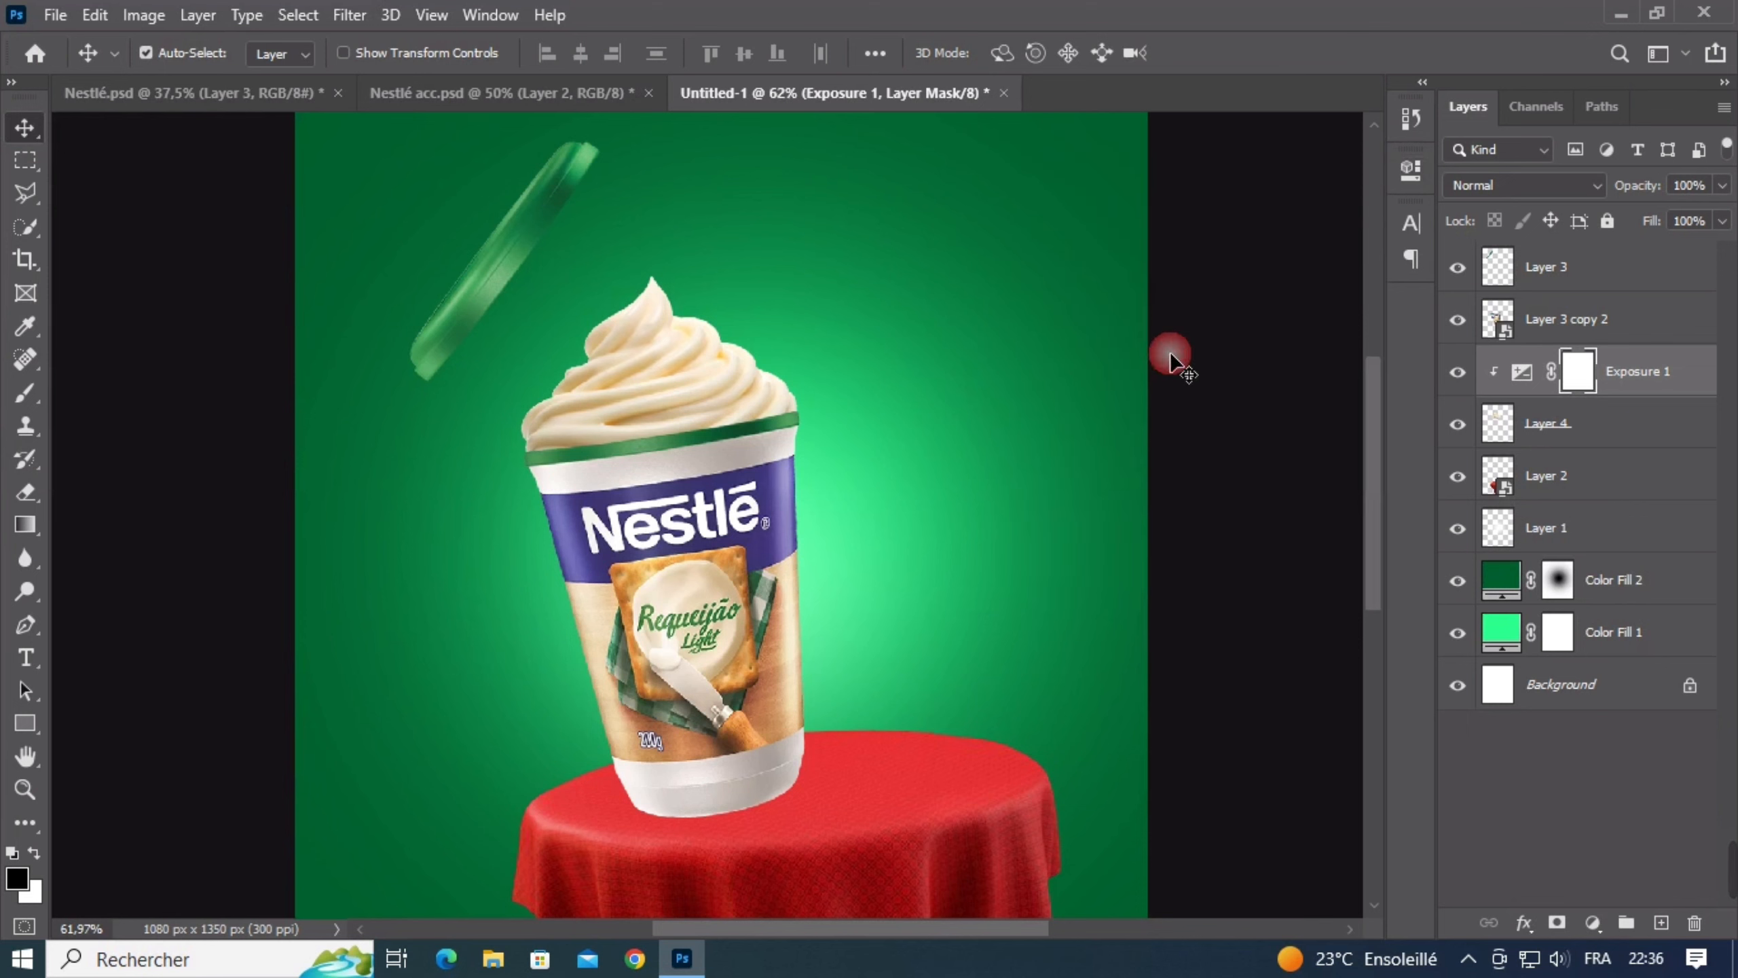
Brighten spots along the floating lid on Layer 3 with the Dodge tool, using a small 25 px brush on the midtones
scroll(752, 511, down, 1)
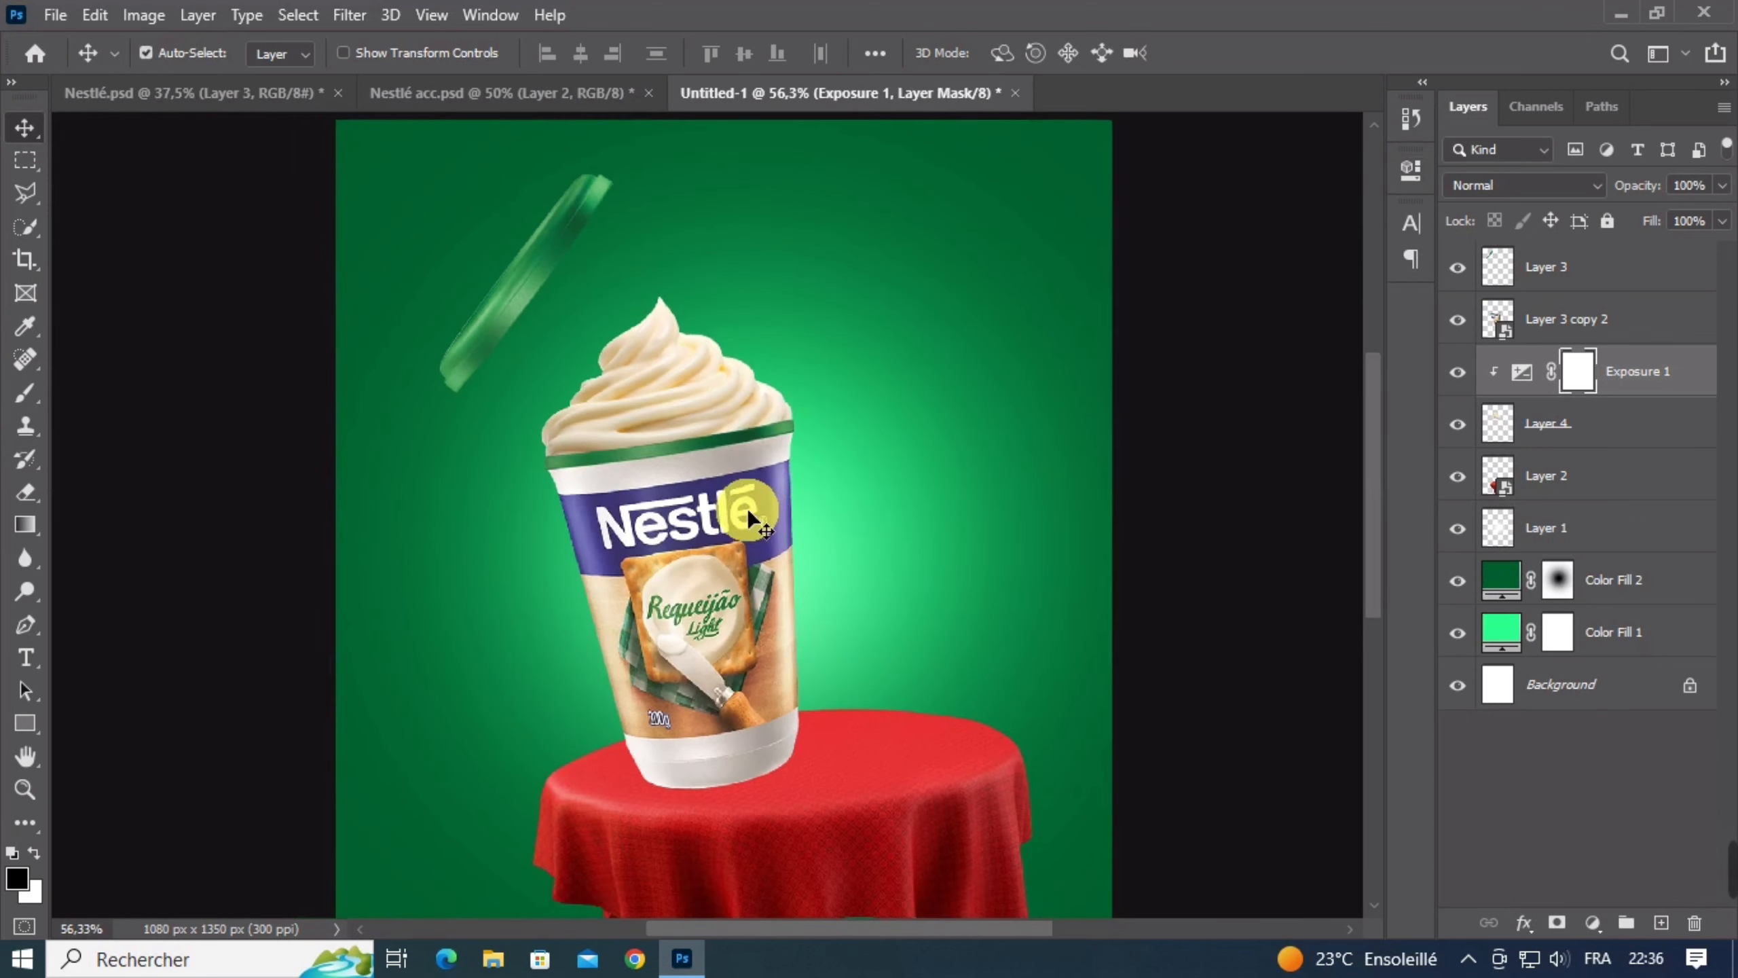
ctrl+click(538, 264)
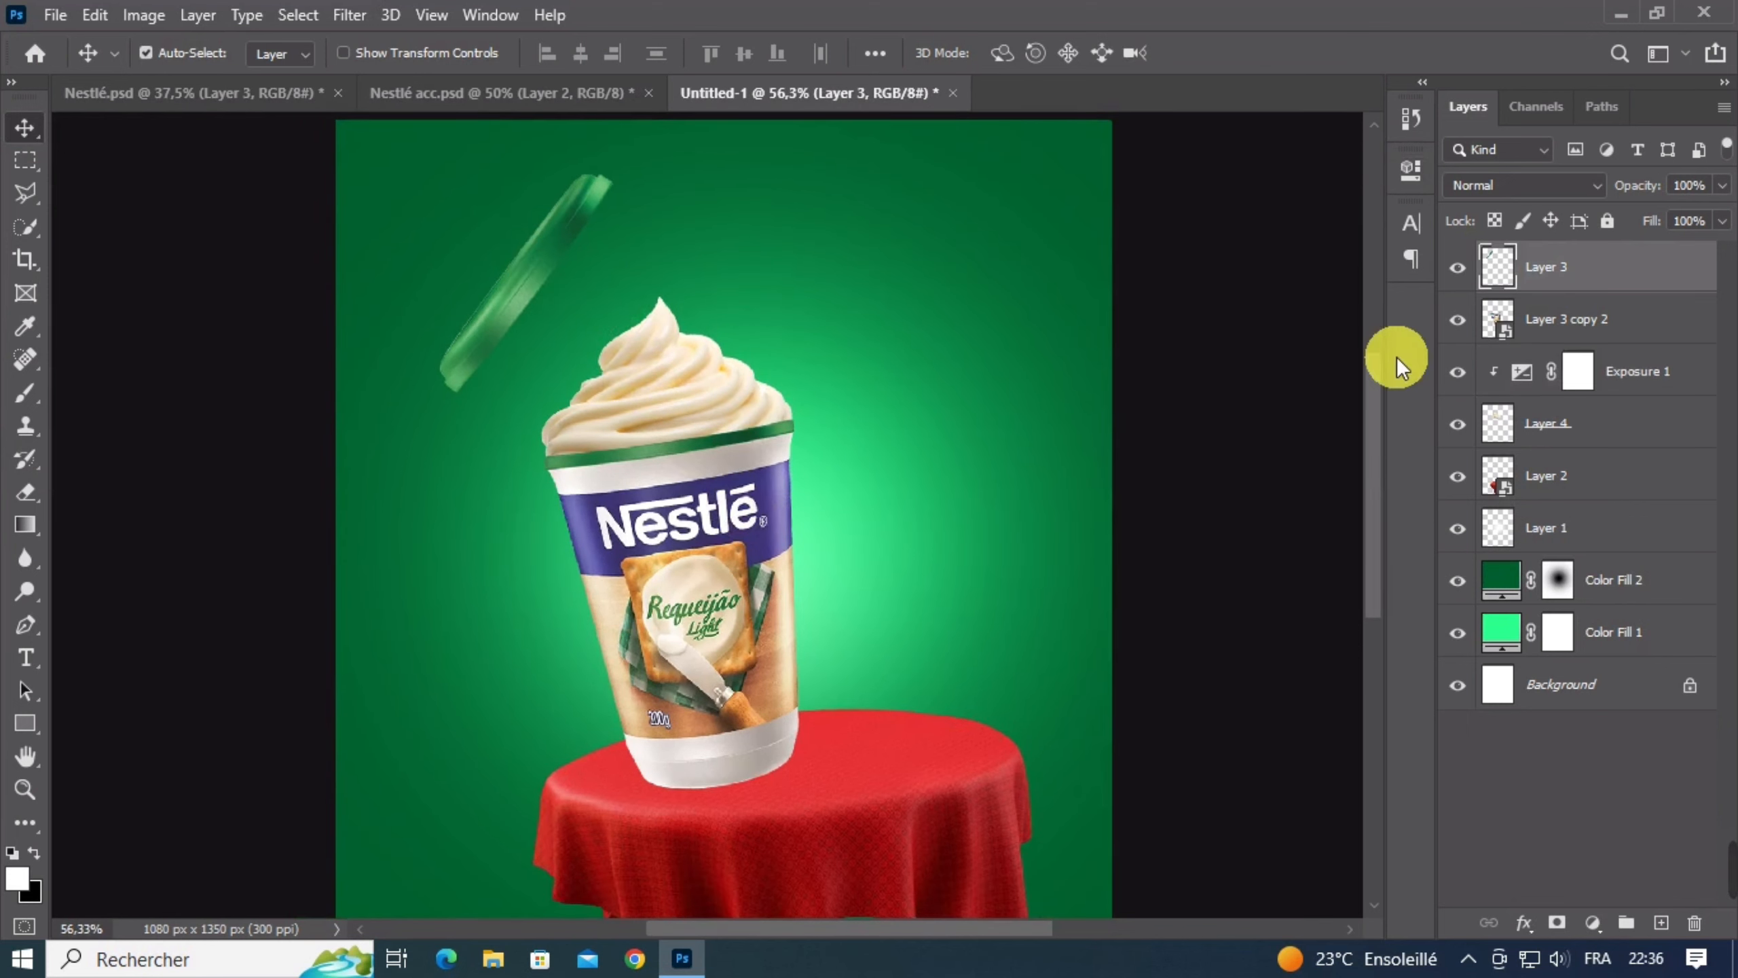
click(25, 591)
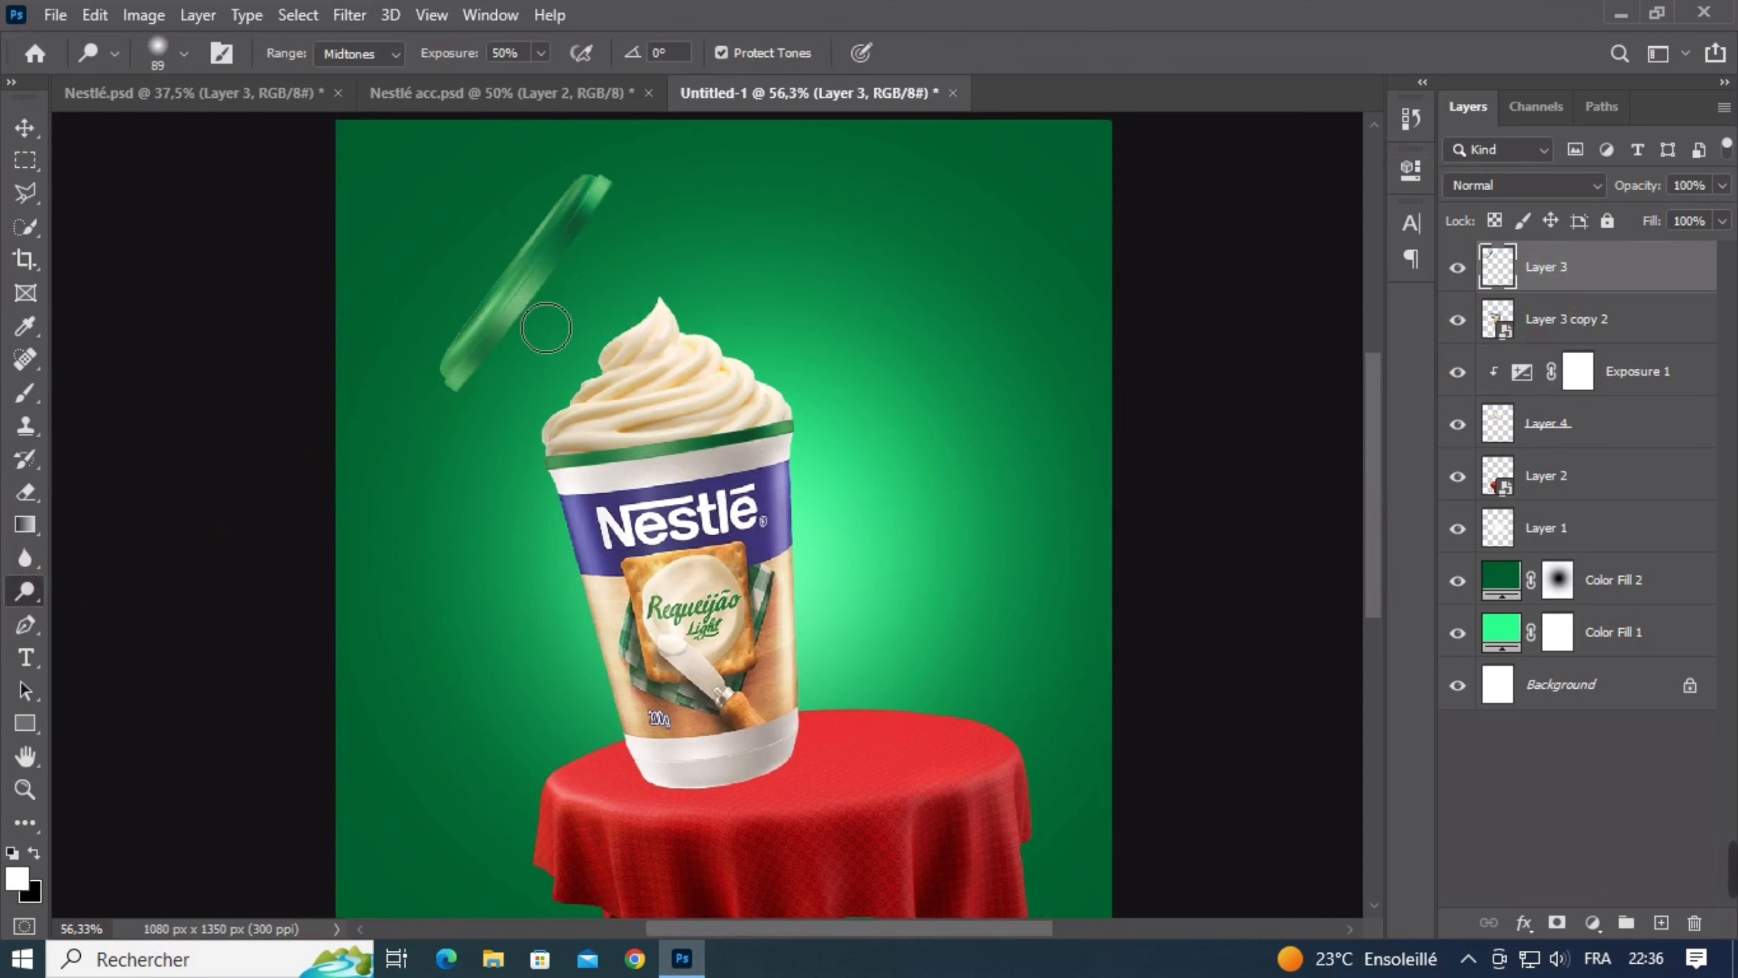
mouse_move(546, 327)
mouse_down()
mouse_move(547, 283)
mouse_move(613, 228)
mouse_up()
mouse_move(506, 371)
mouse_down()
mouse_move(473, 381)
mouse_move(426, 502)
mouse_up()
drag(528, 298, 523, 288)
drag(548, 262, 526, 255)
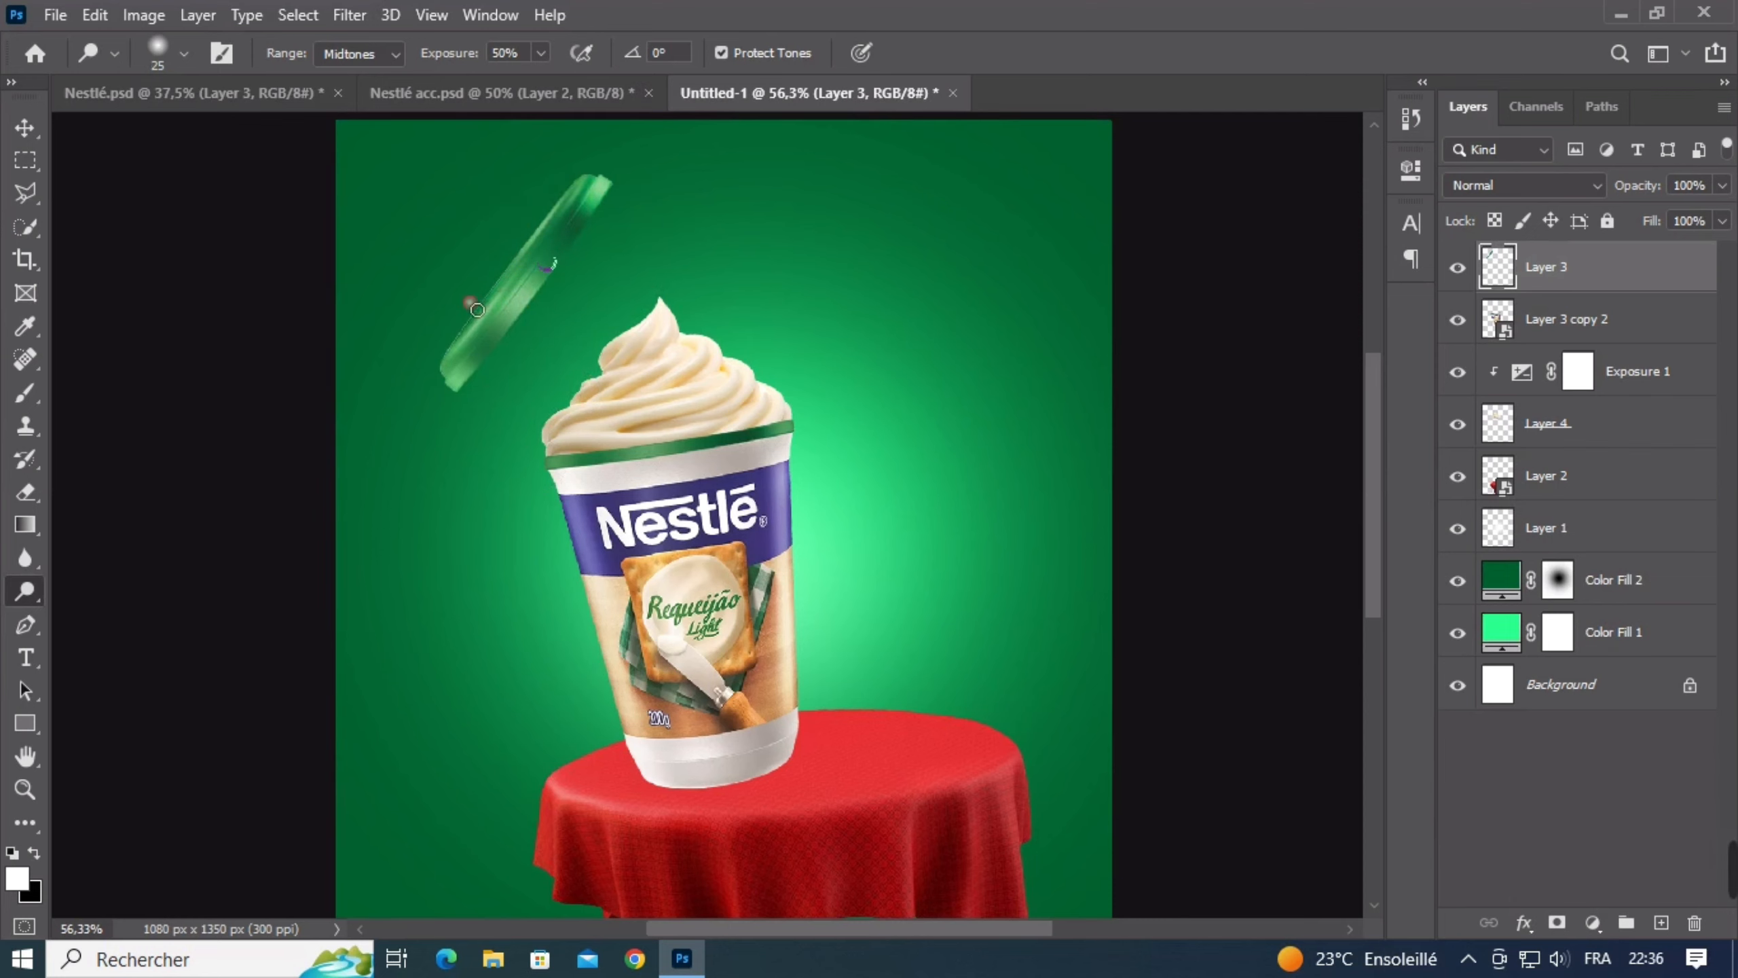
drag(476, 310, 447, 327)
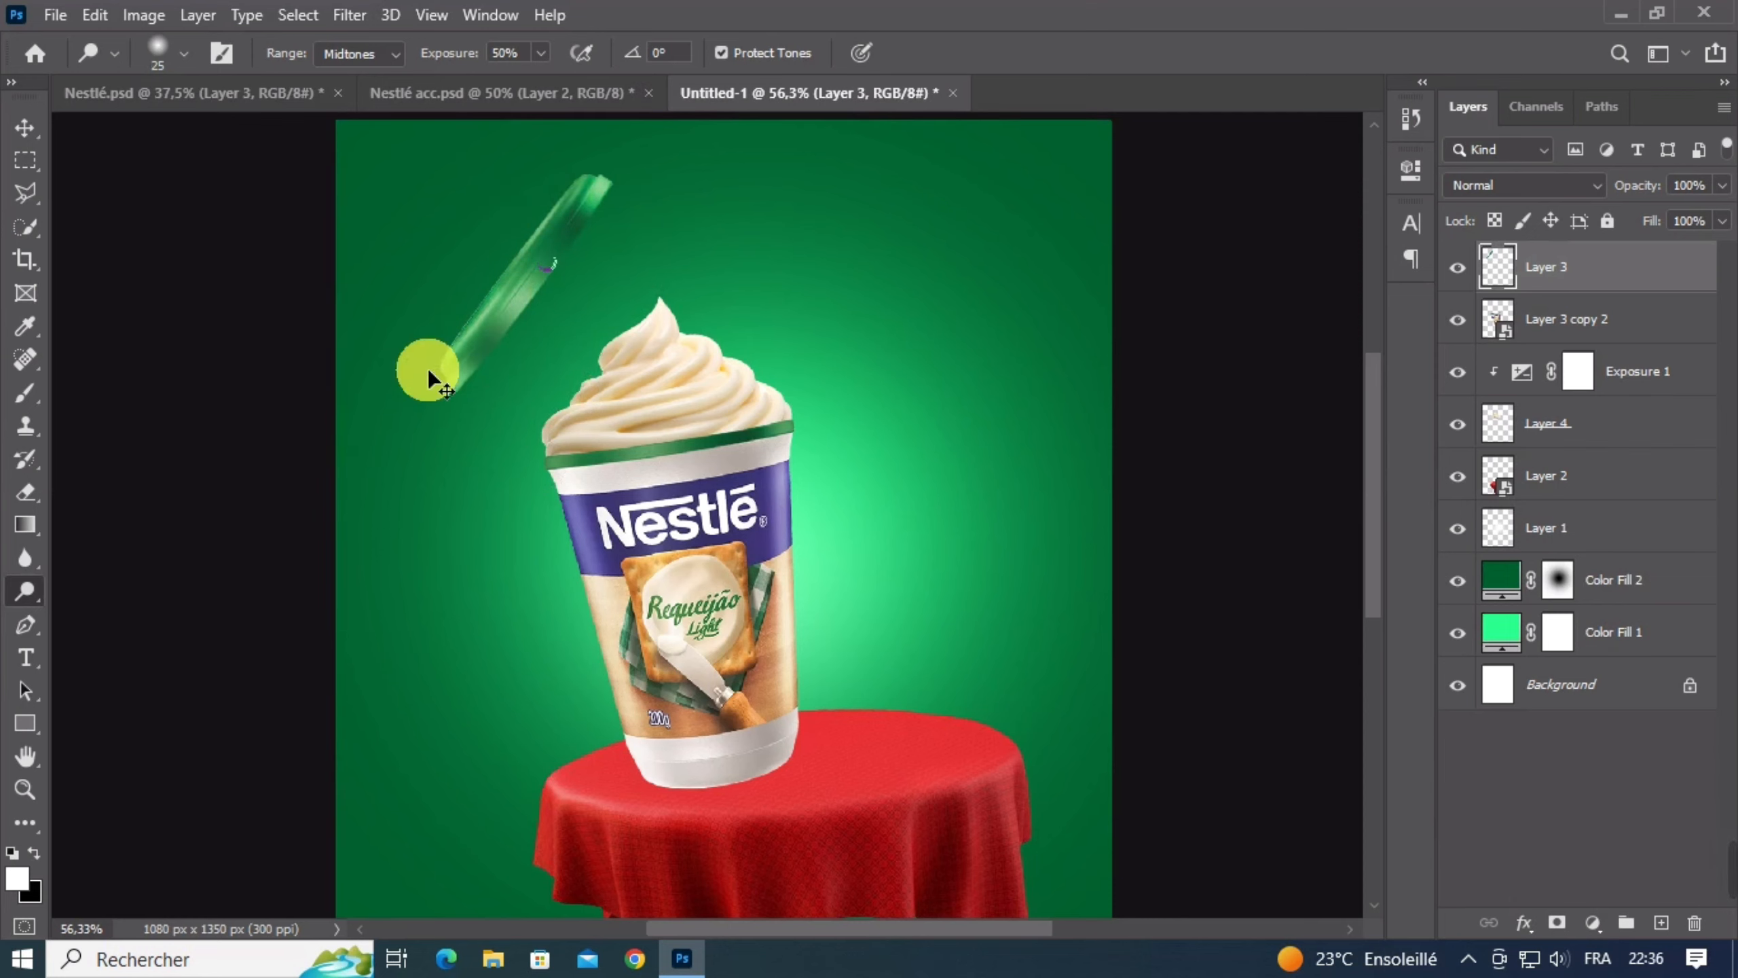
scroll(507, 431, down, 4)
scroll(636, 376, up, 3)
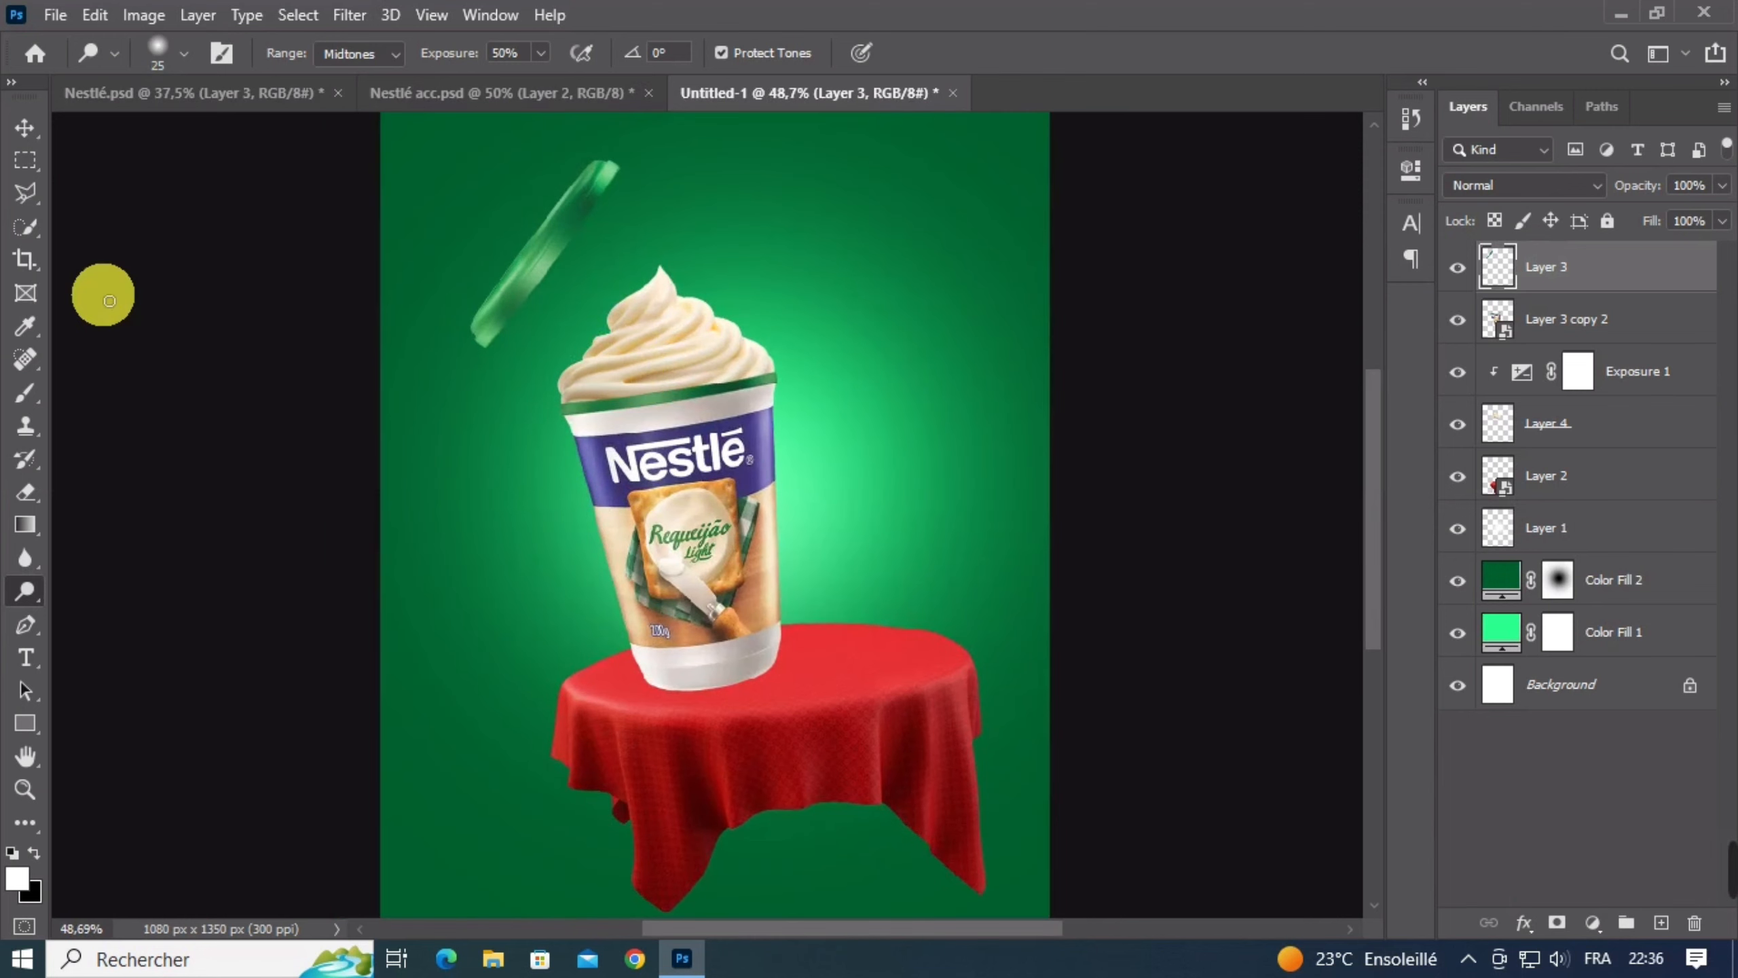
Rasterize the cup layer, Layer 3 copy 2, and brighten the cup's upper rim with a 60 px Dodge brush
scroll(674, 415, up, 5)
drag(674, 415, 736, 417)
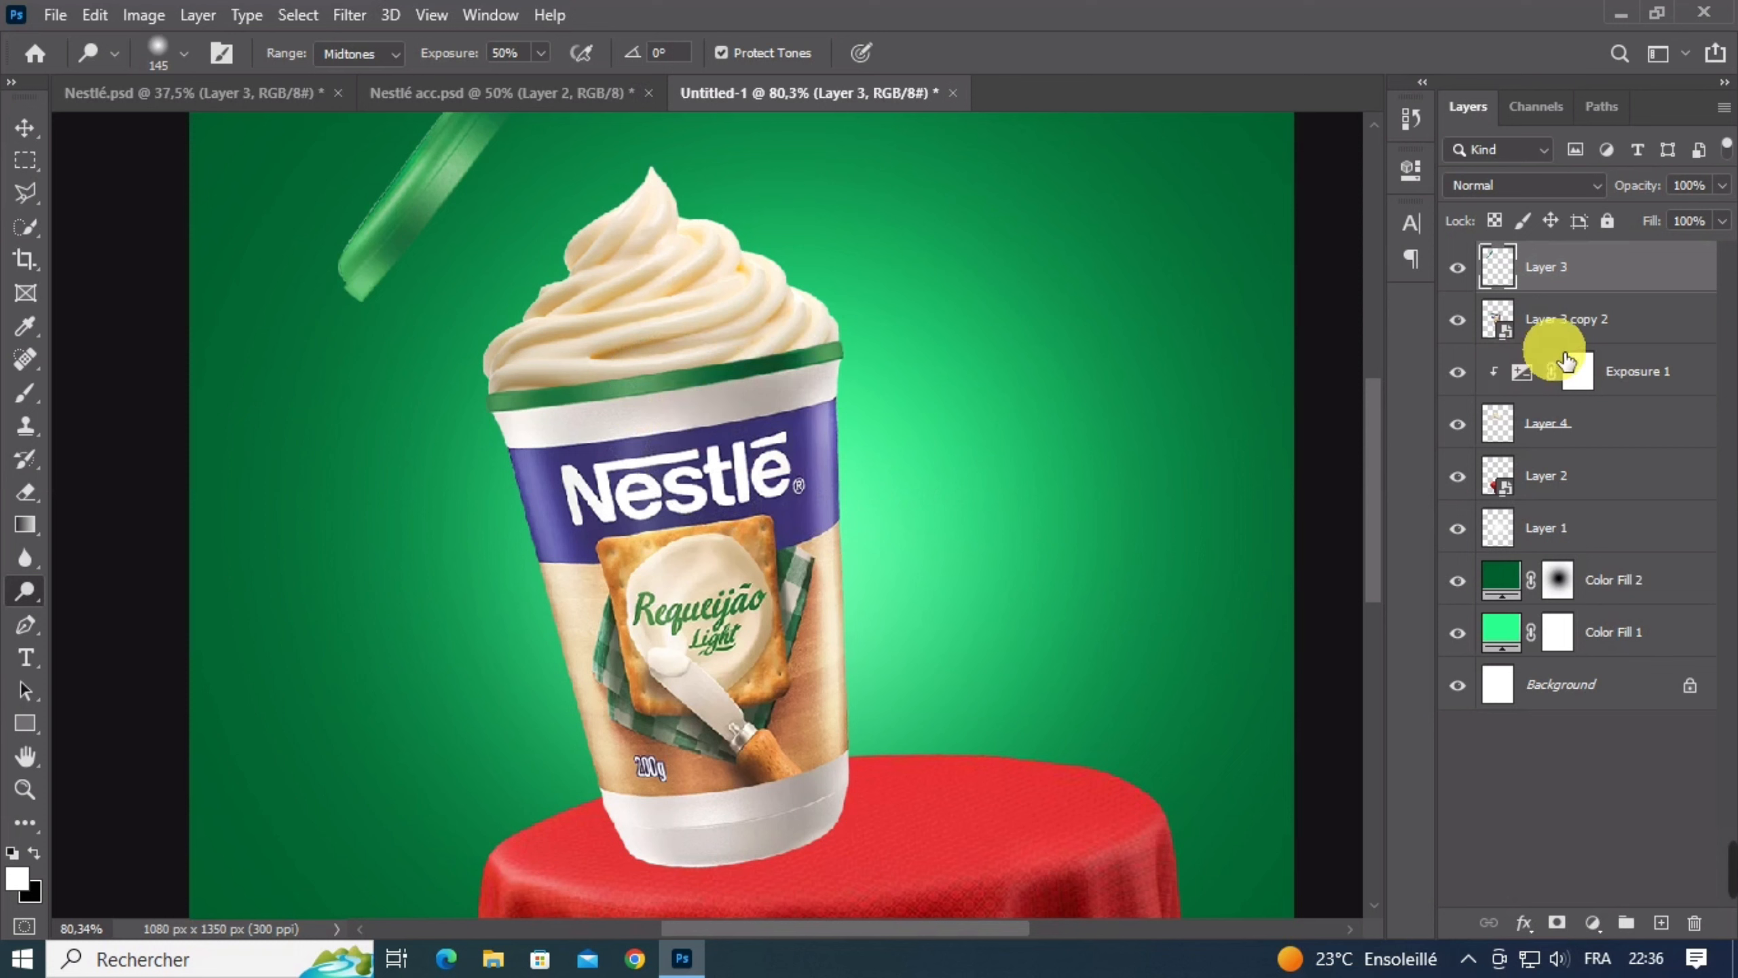
click(1614, 336)
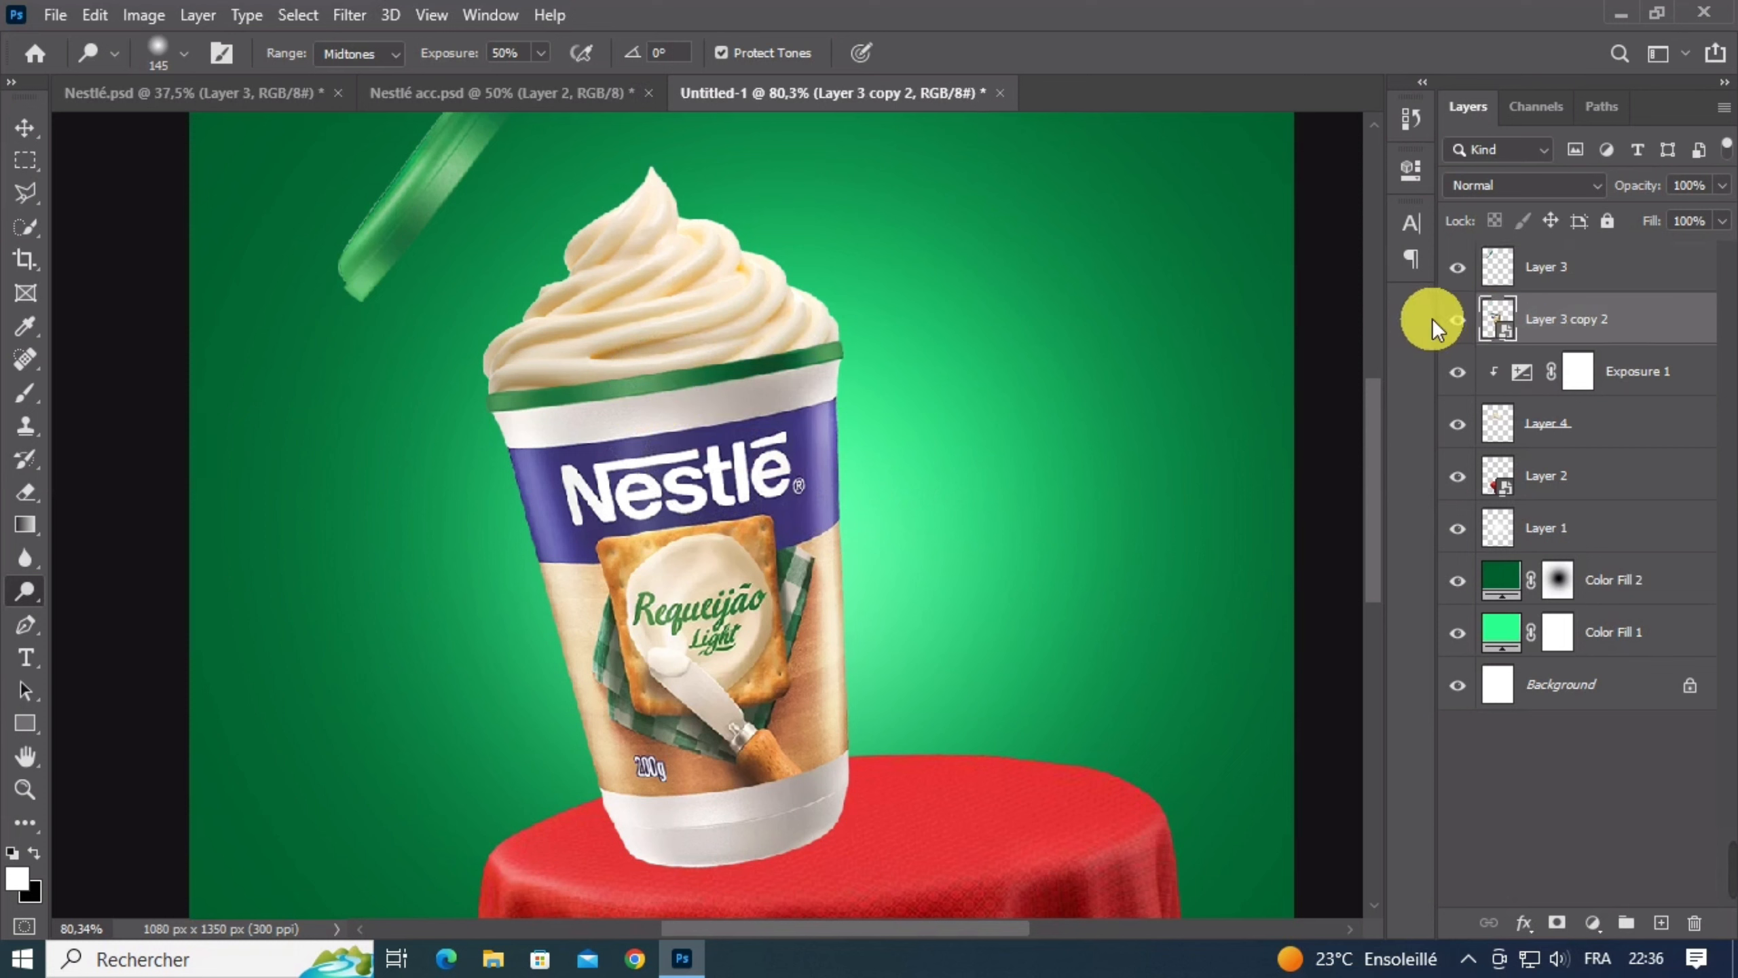
right_click(1643, 322)
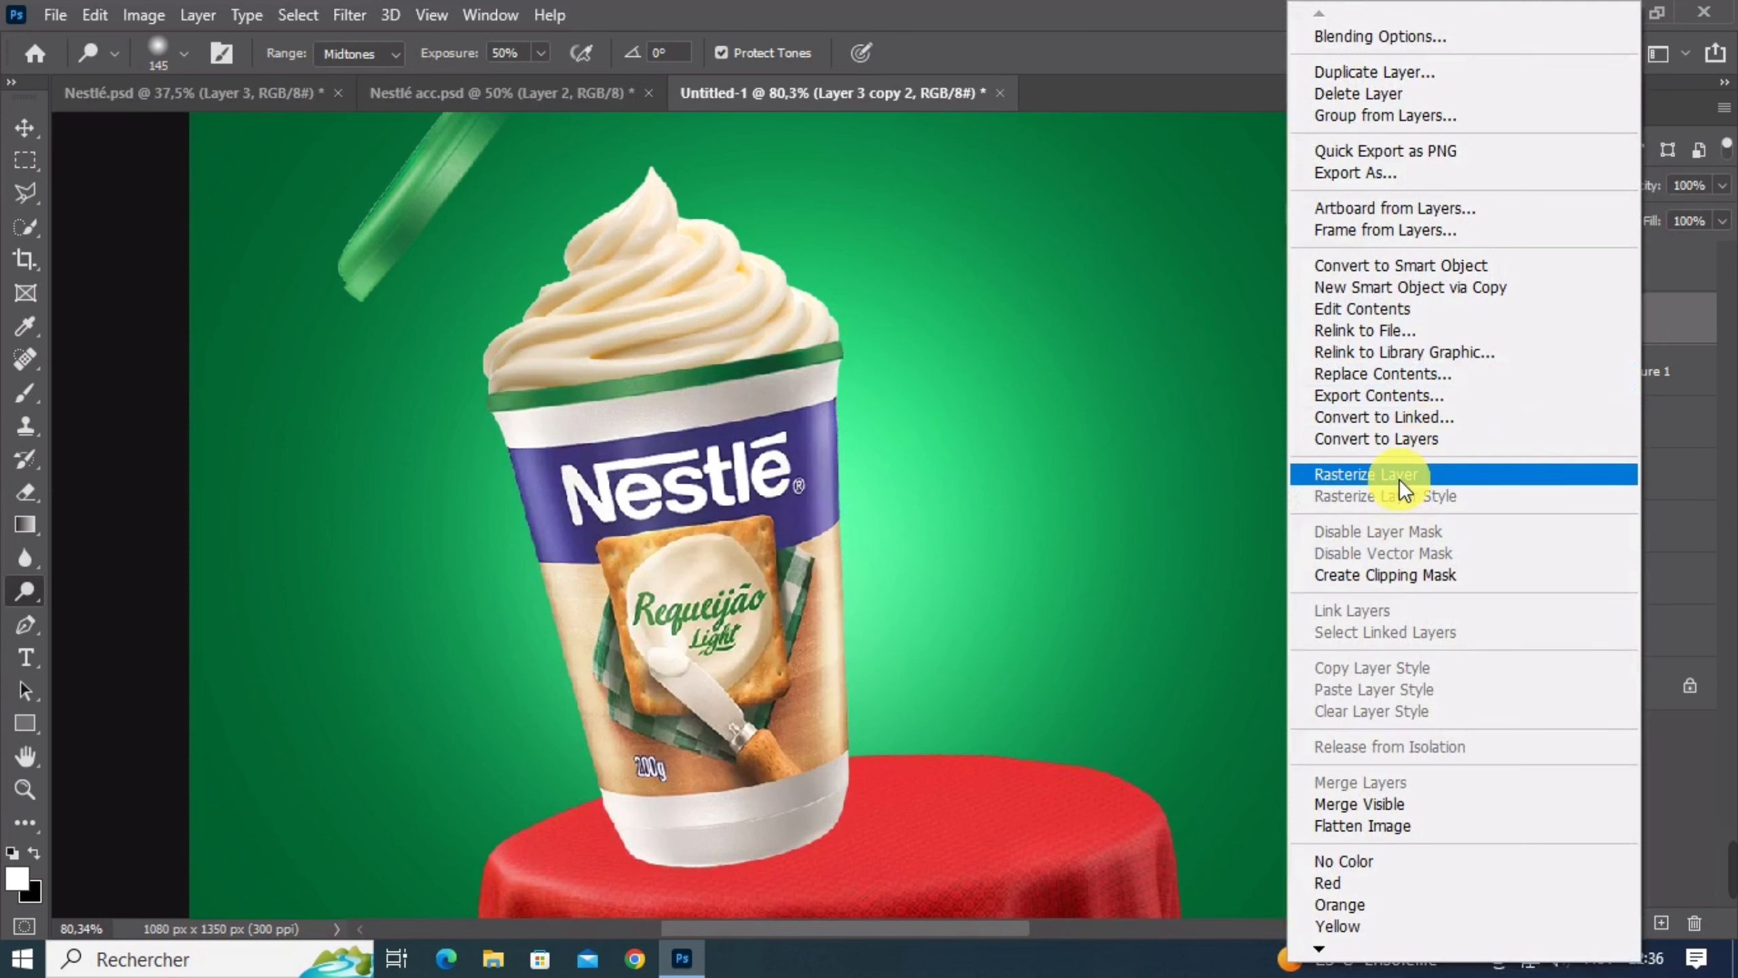
click(1401, 476)
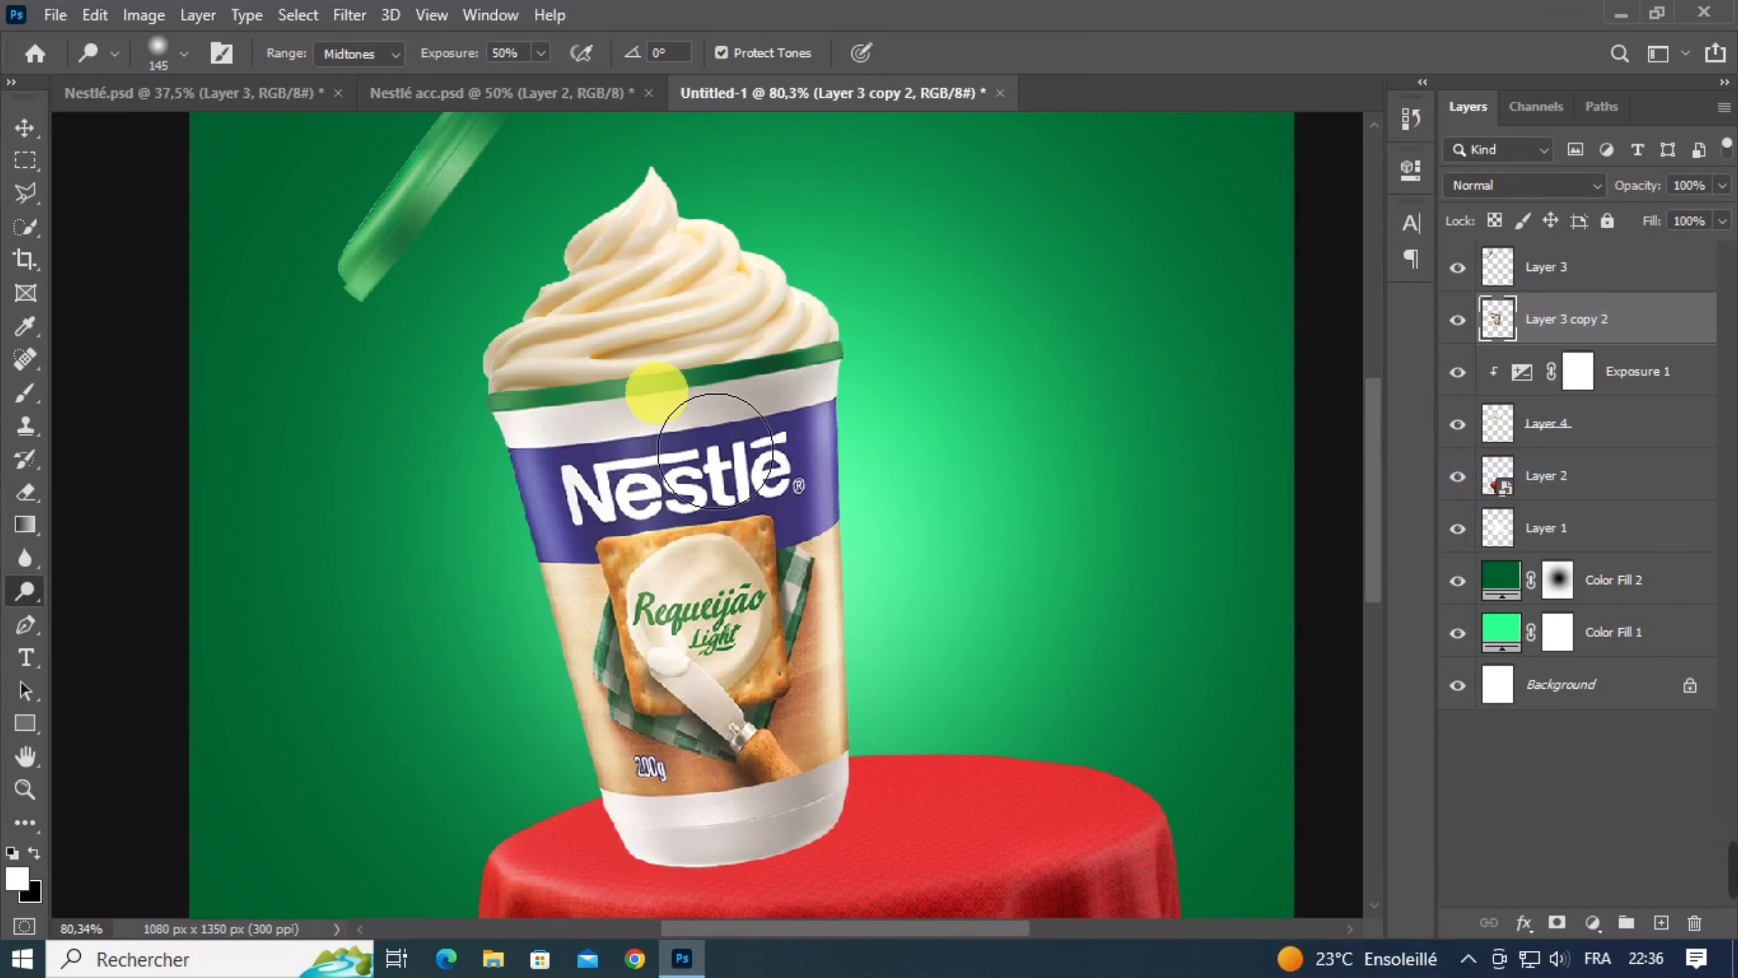
mouse_move(660, 393)
mouse_down()
mouse_move(618, 390)
mouse_move(936, 402)
mouse_move(531, 404)
mouse_move(345, 457)
mouse_move(535, 429)
mouse_up()
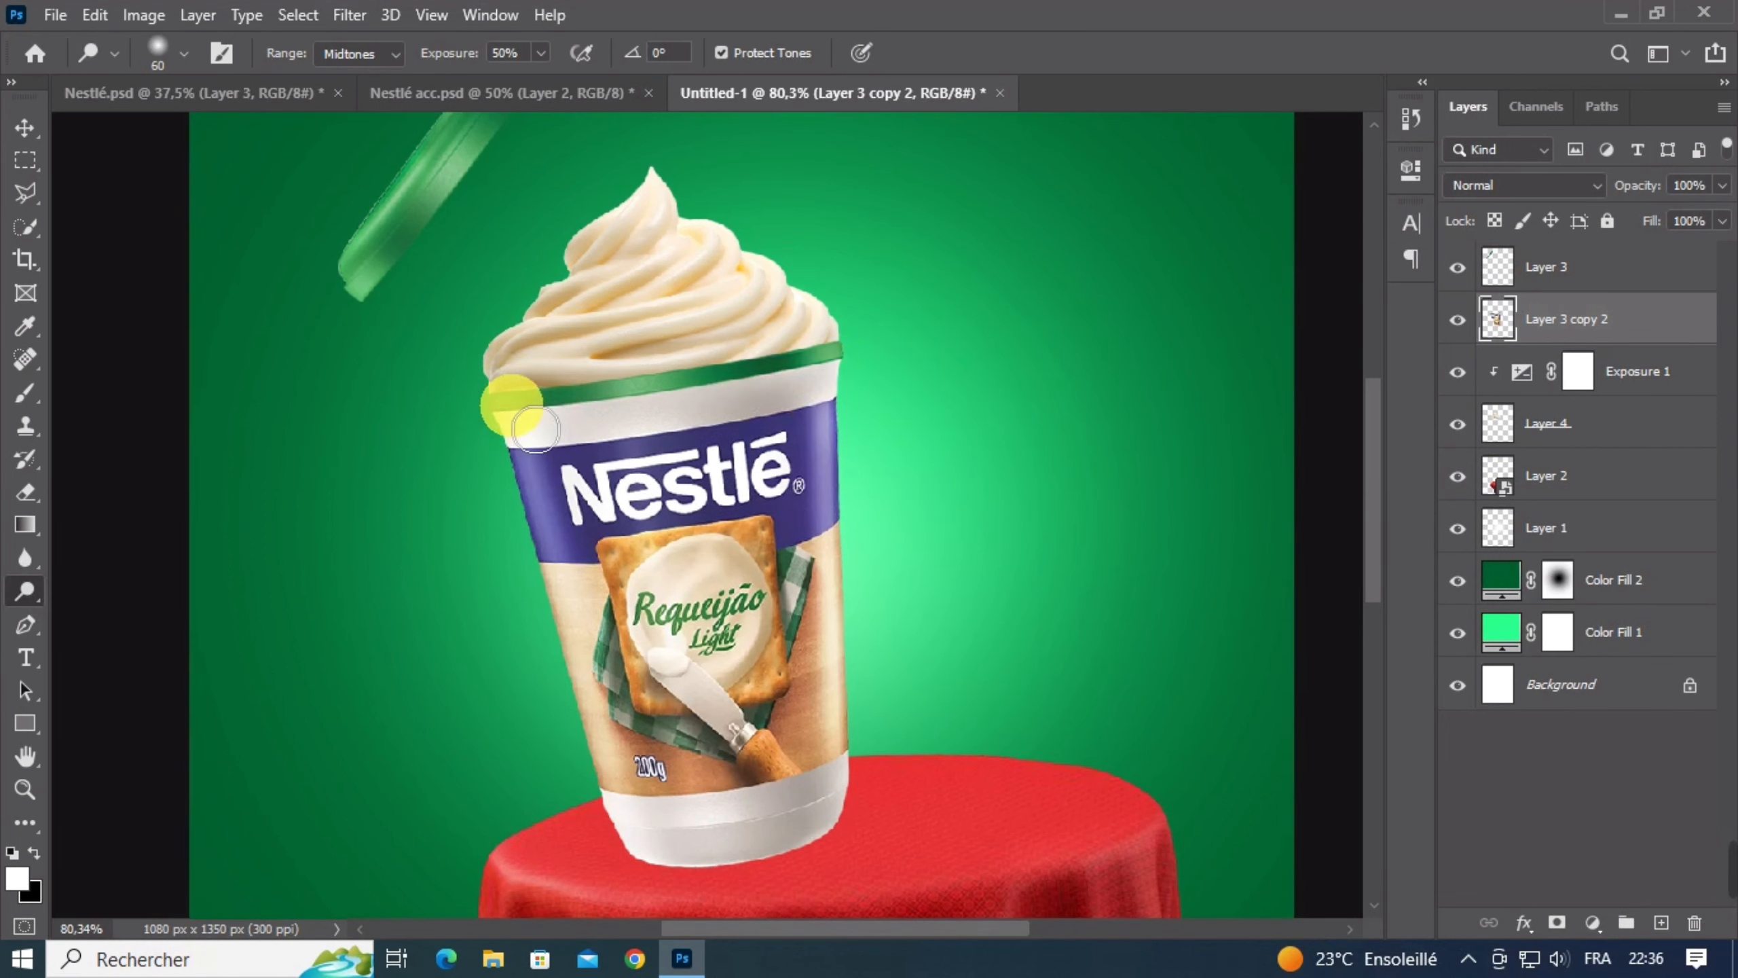
scroll(746, 473, down, 4)
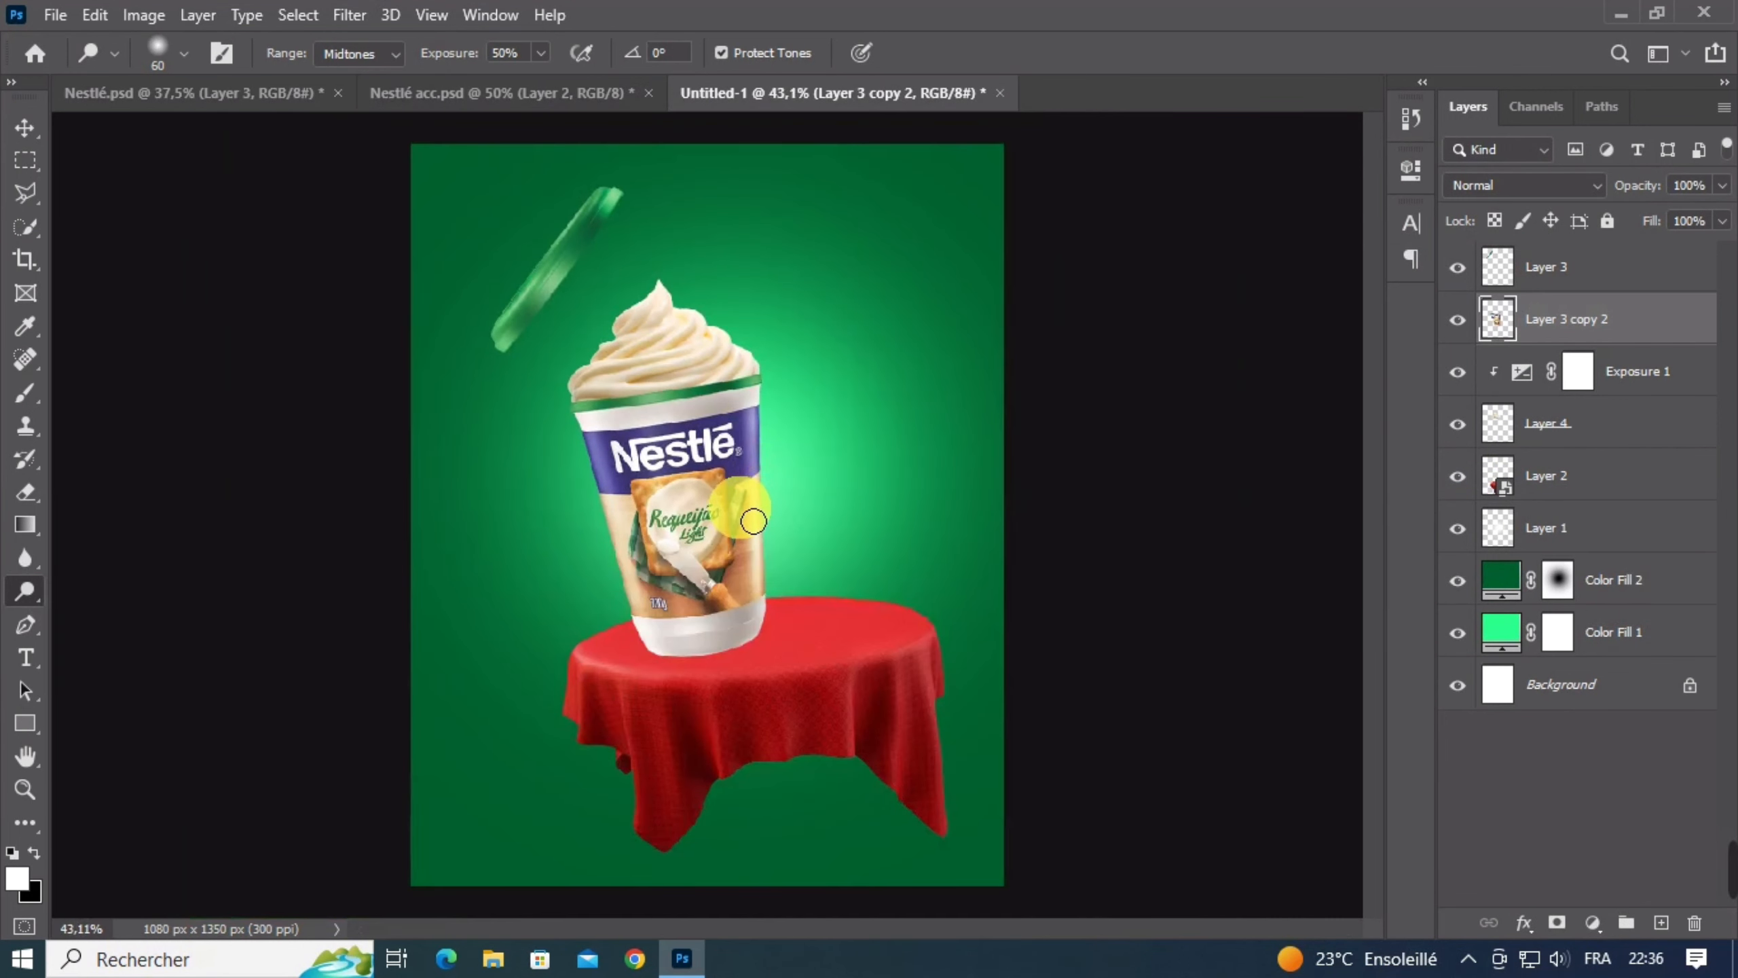
scroll(742, 515, up, 1)
Hide and show Layer 4 again to check the brightened cup without its cream
click(25, 127)
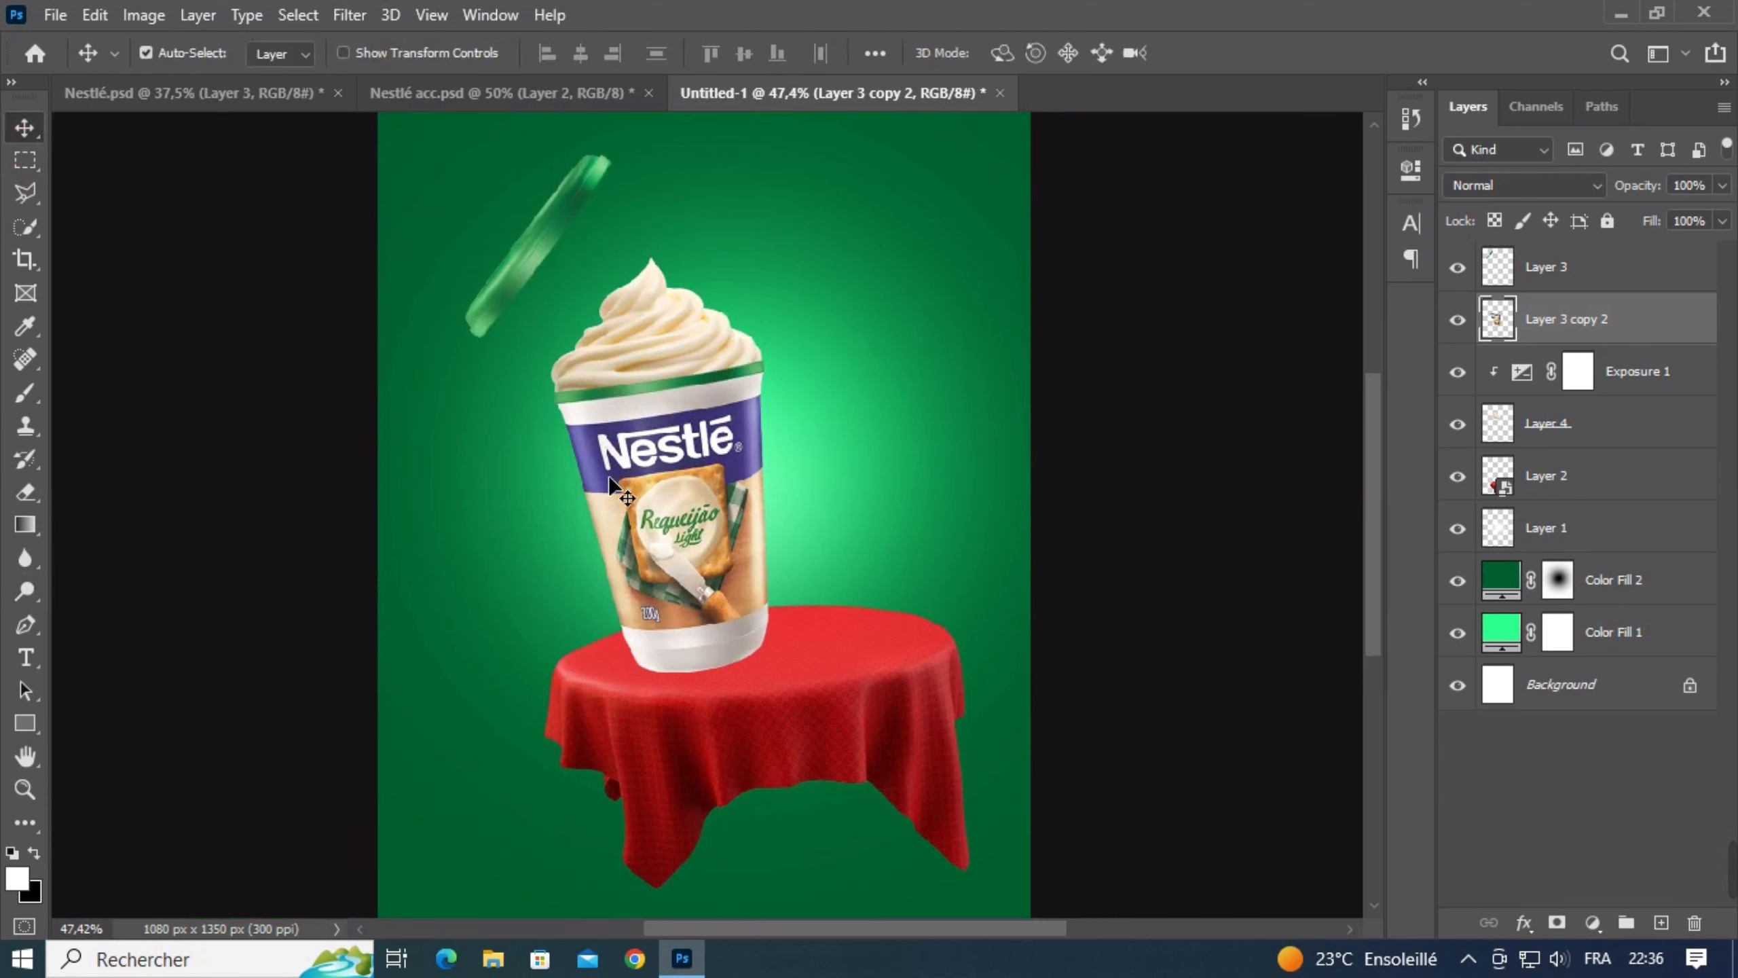
click(1458, 426)
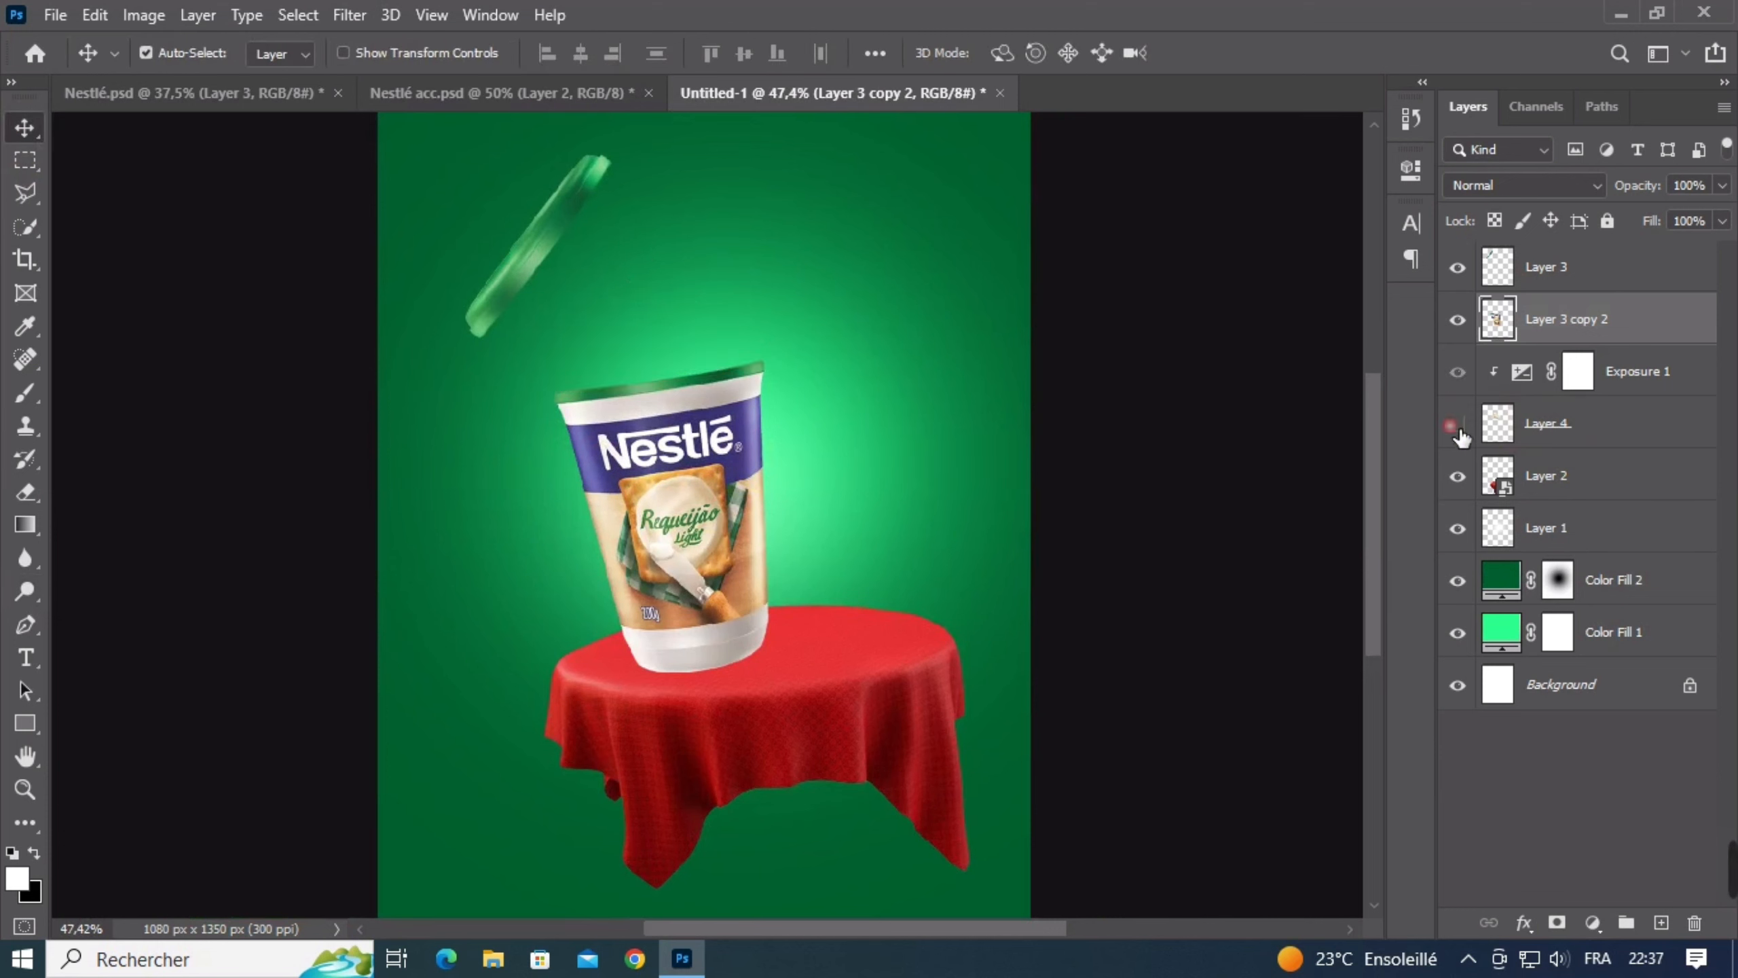
click(1458, 425)
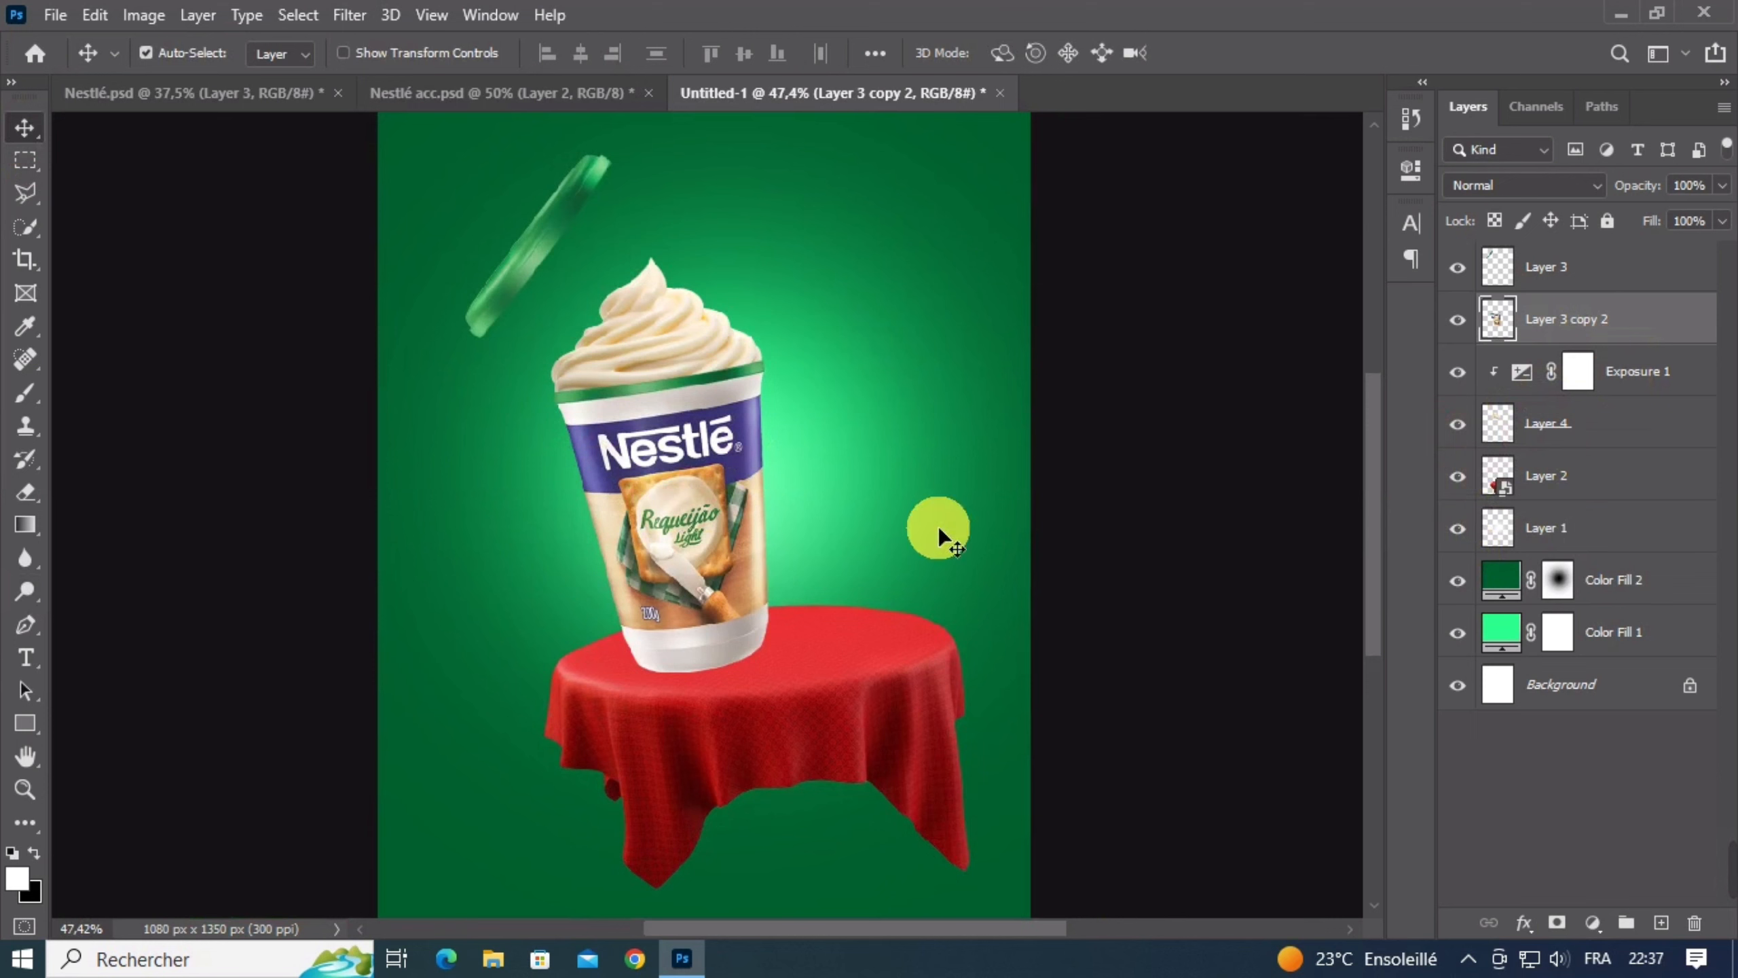
Brighten both side edges of the cup from the label to the base with a 77 px Dodge brush
click(25, 595)
scroll(793, 446, up, 4)
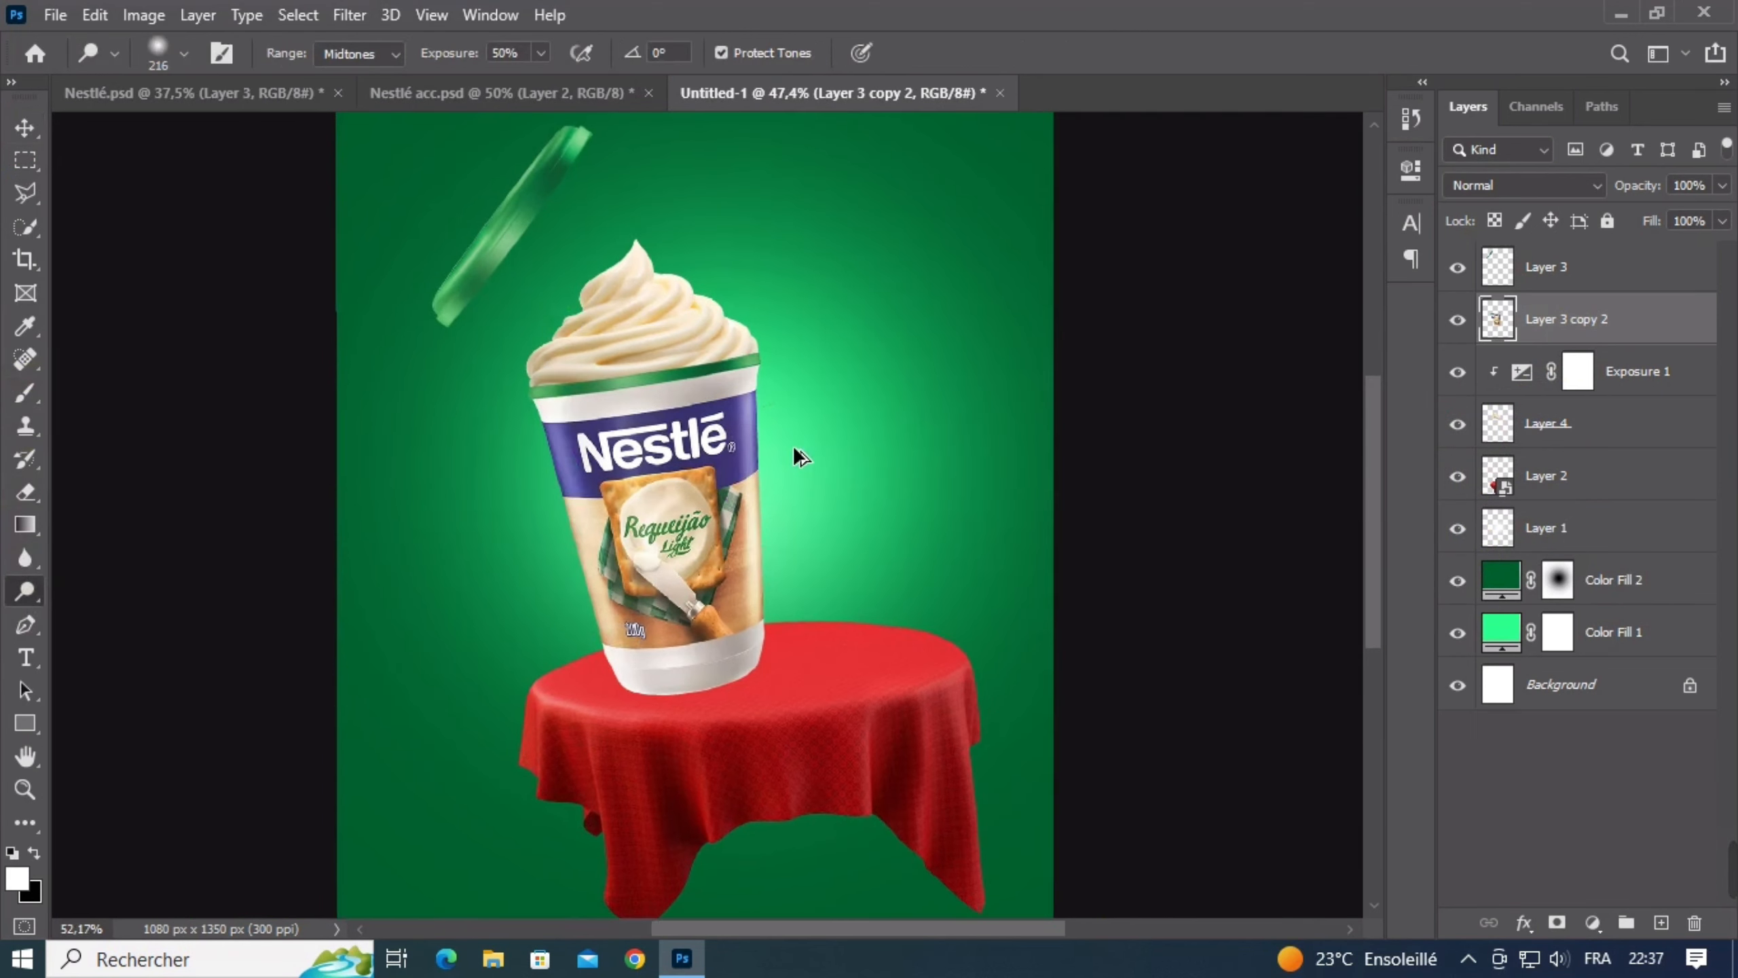
alt+right_click(757, 447)
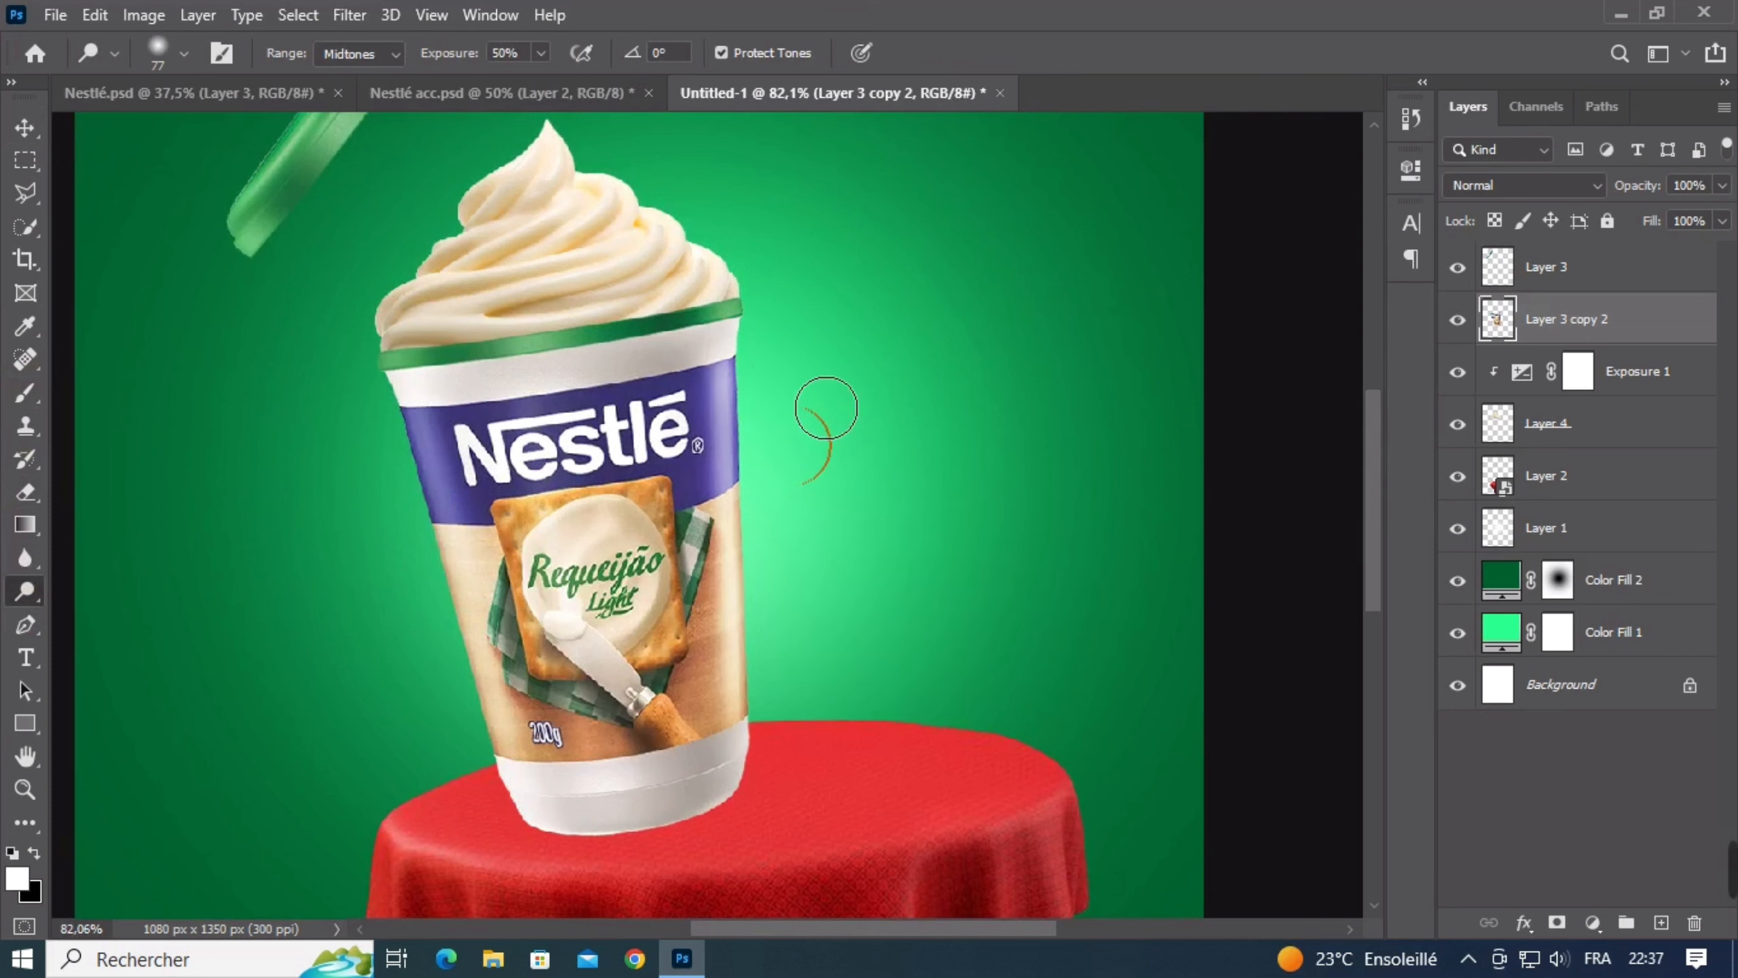
click(749, 450)
mouse_move(780, 482)
mouse_down()
mouse_move(776, 451)
mouse_move(760, 548)
mouse_move(761, 419)
mouse_move(760, 890)
mouse_up()
key(ctrl+z)
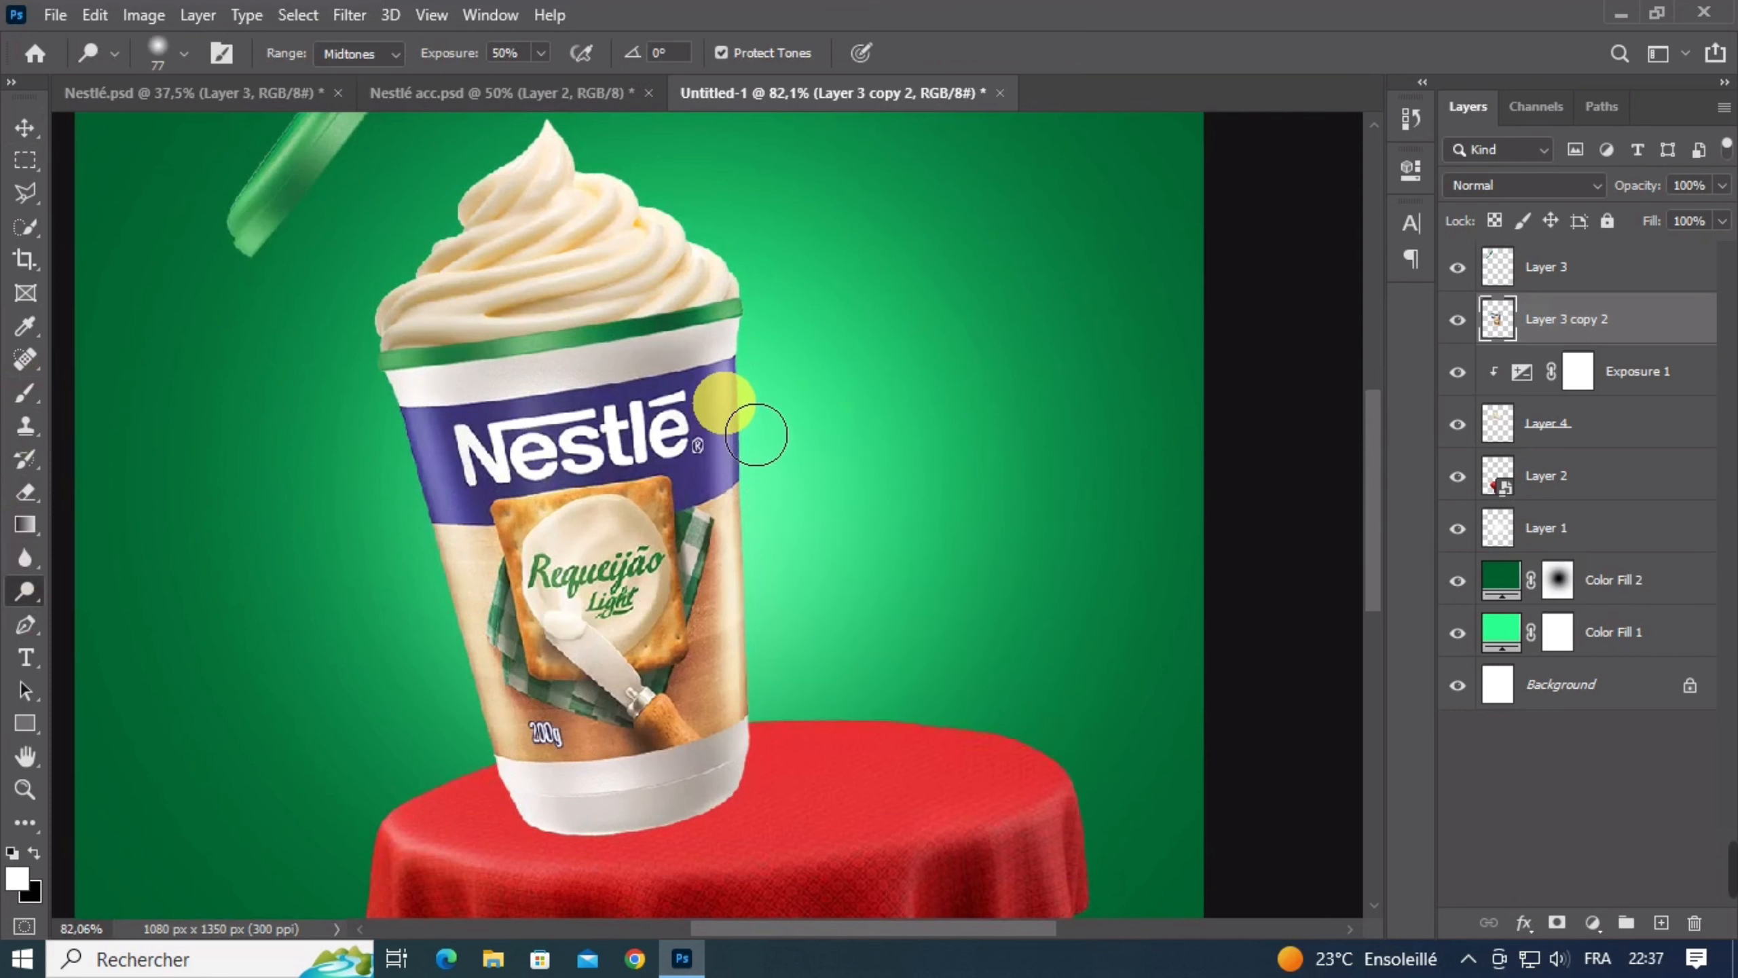
drag(757, 412, 764, 802)
drag(415, 461, 546, 866)
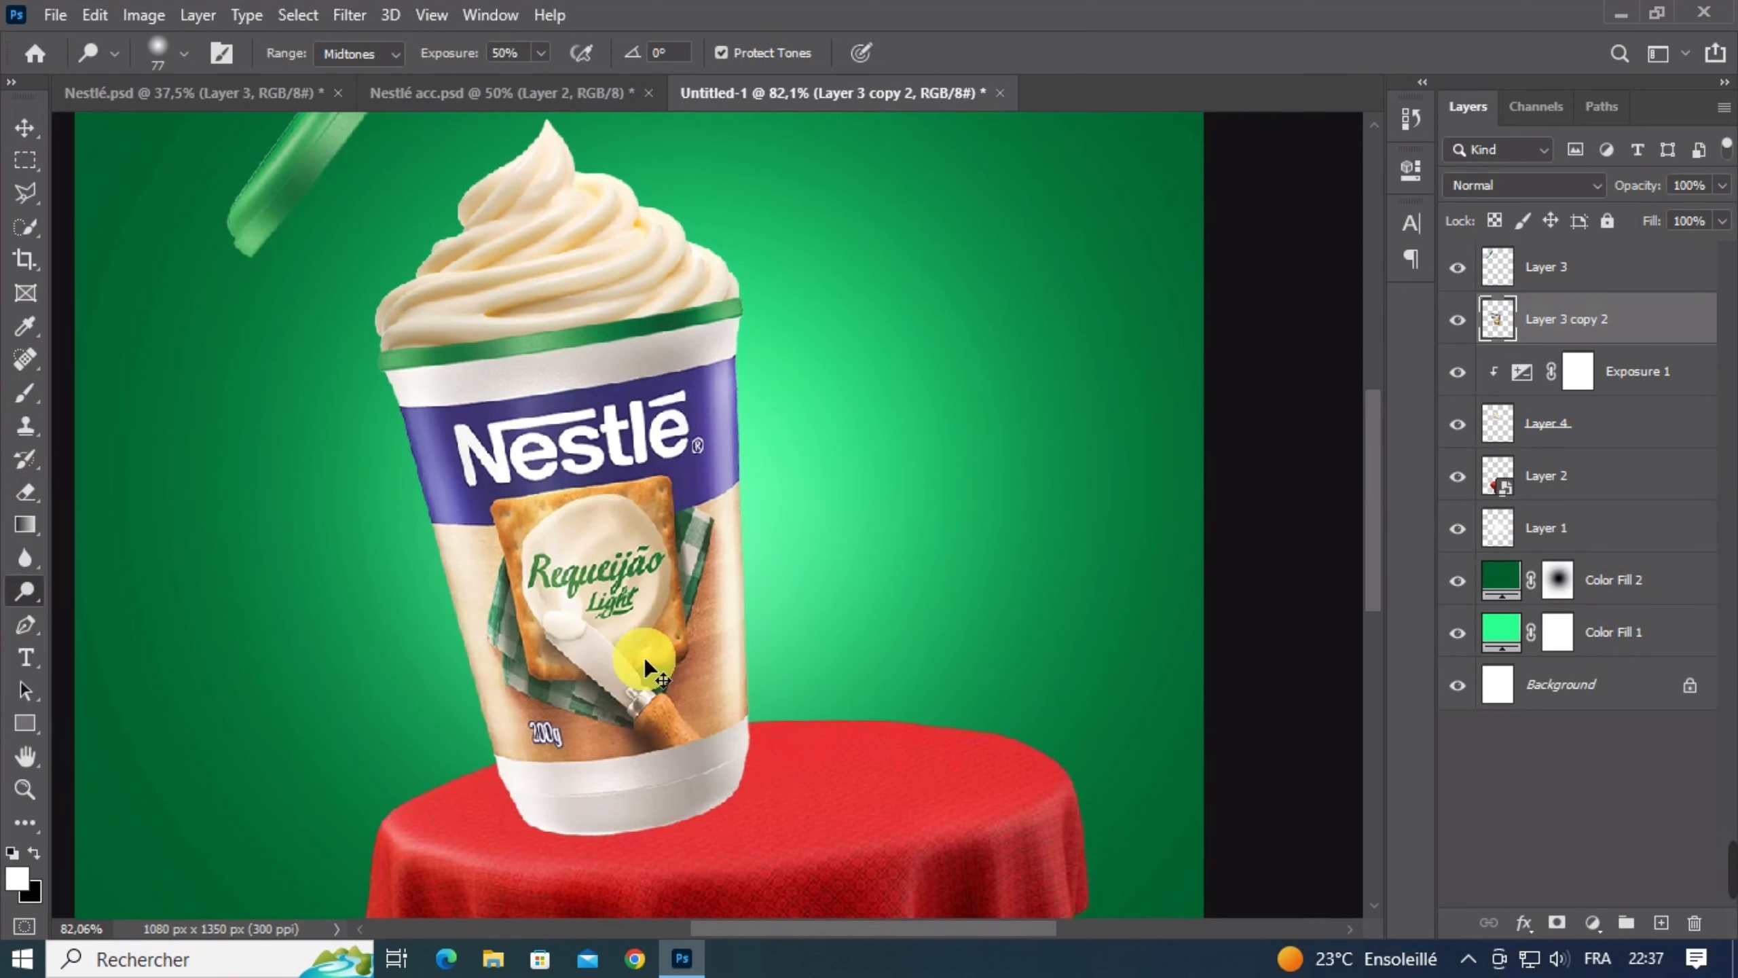
scroll(645, 663, down, 4)
scroll(646, 663, down, 3)
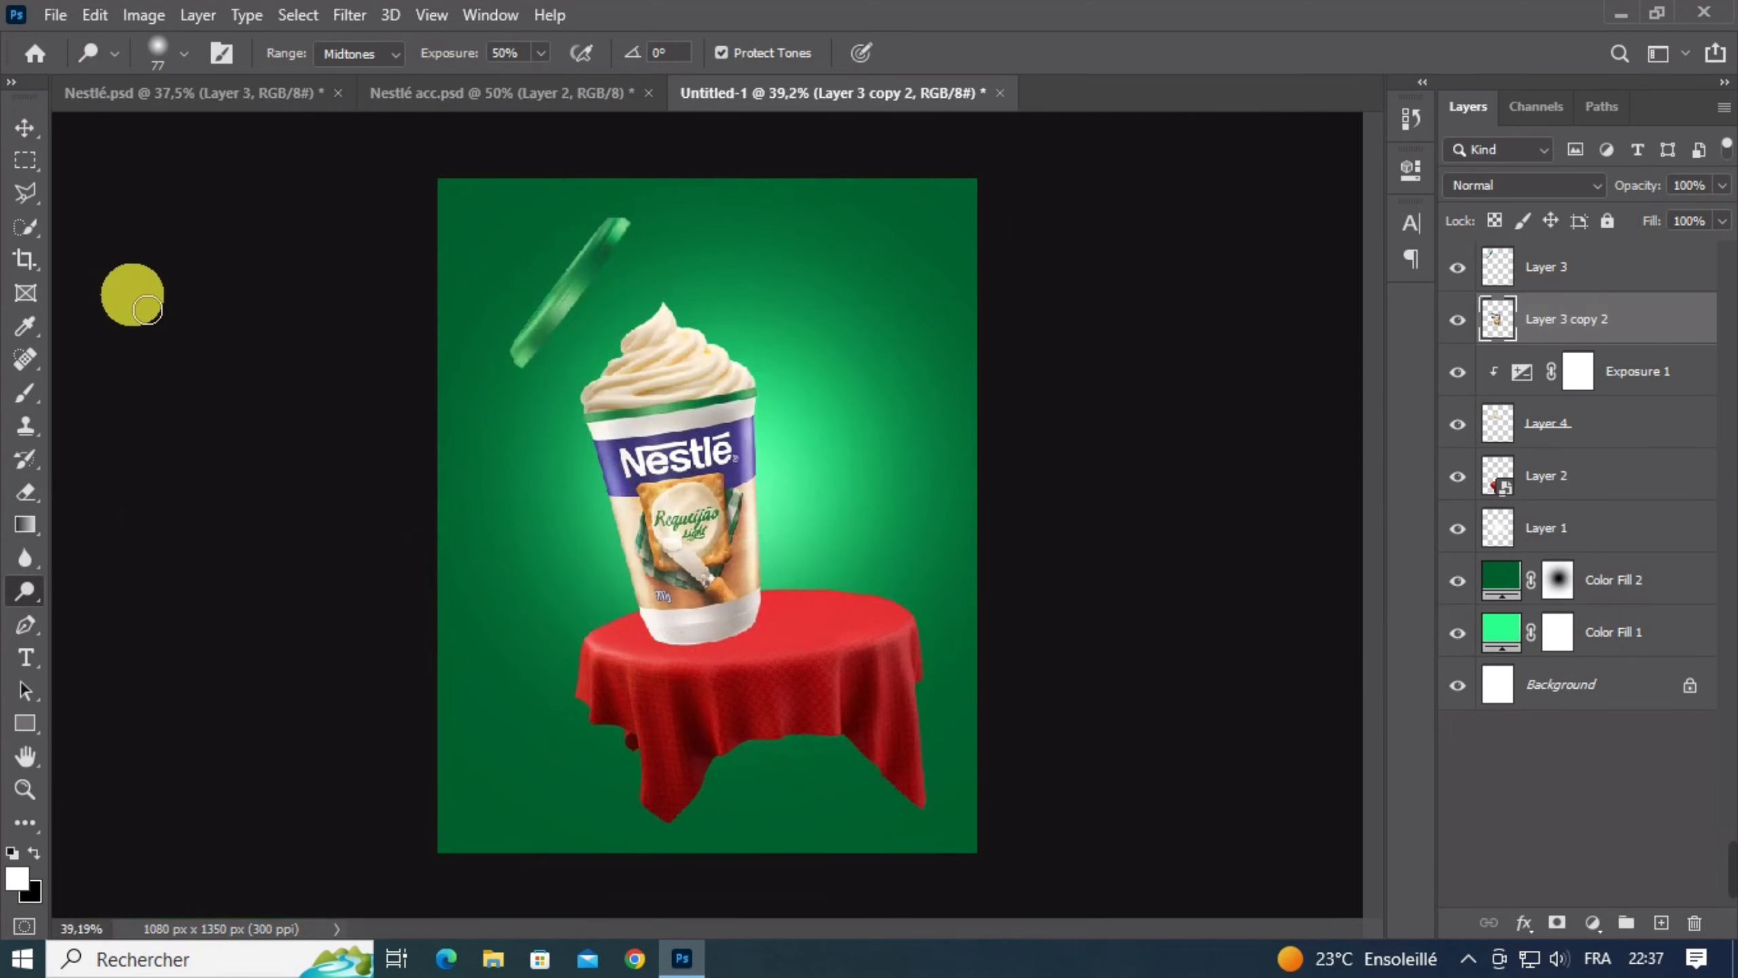
click(27, 130)
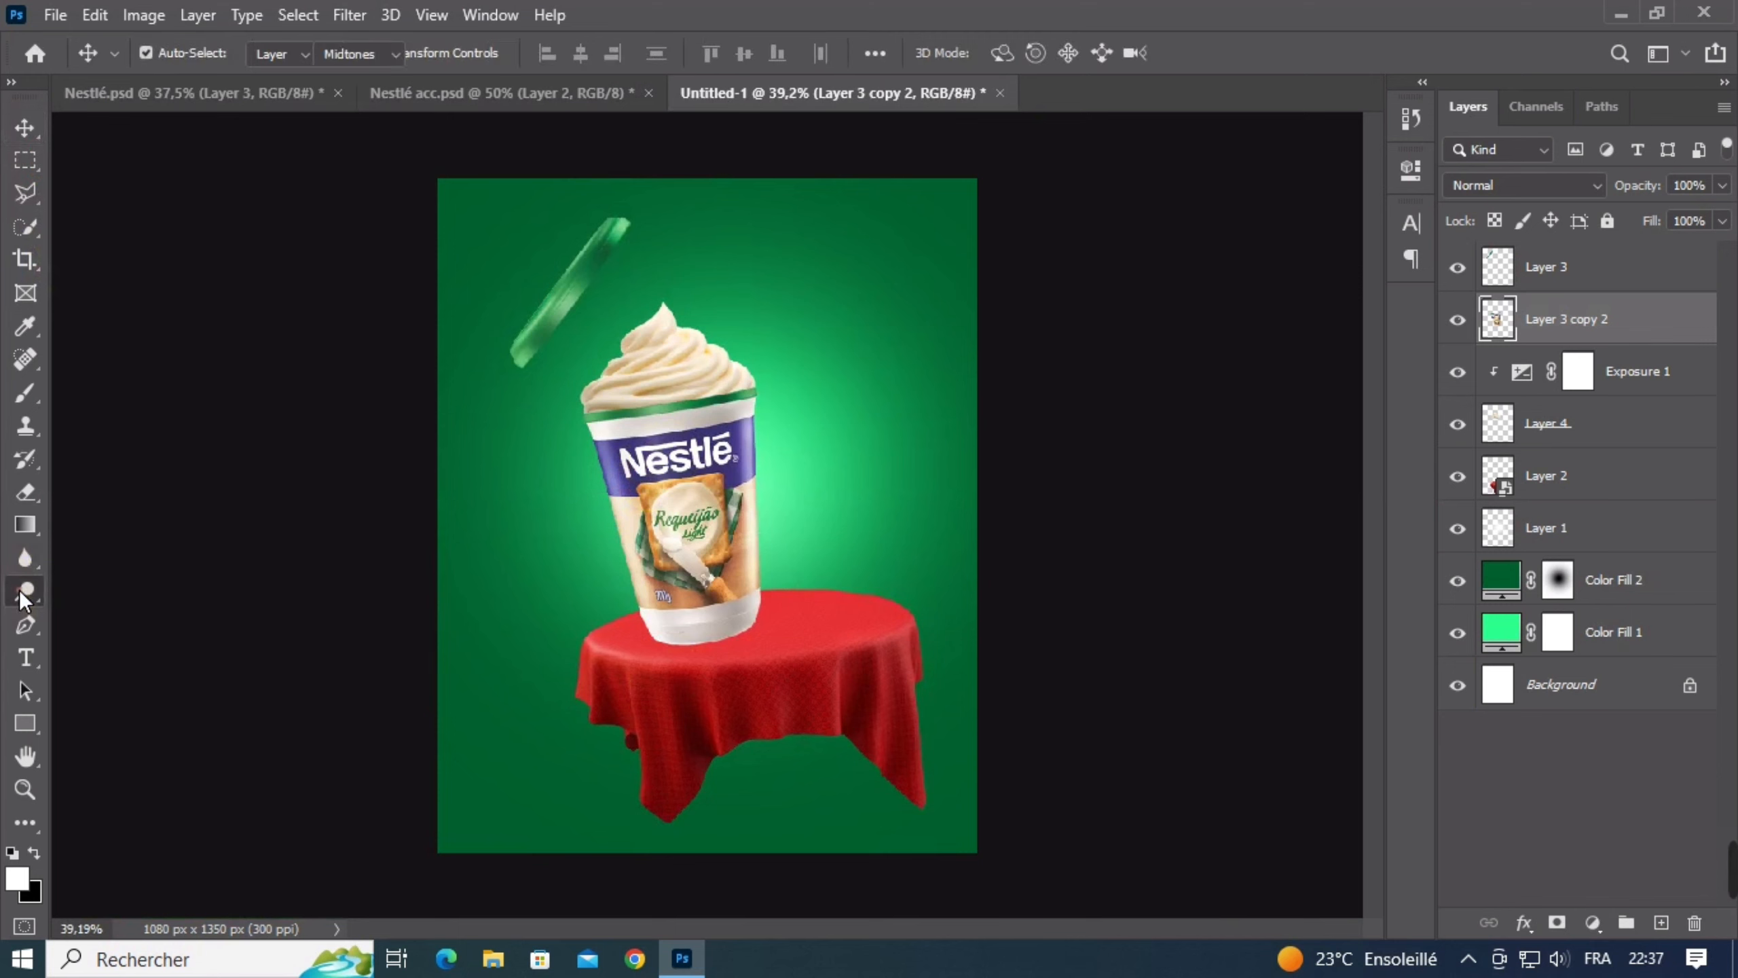
Darken the floating lid on Layer 3 with the Burn tool, using a 152 px brush at 50% exposure on the midtones
click(25, 590)
right_click(45, 592)
click(102, 617)
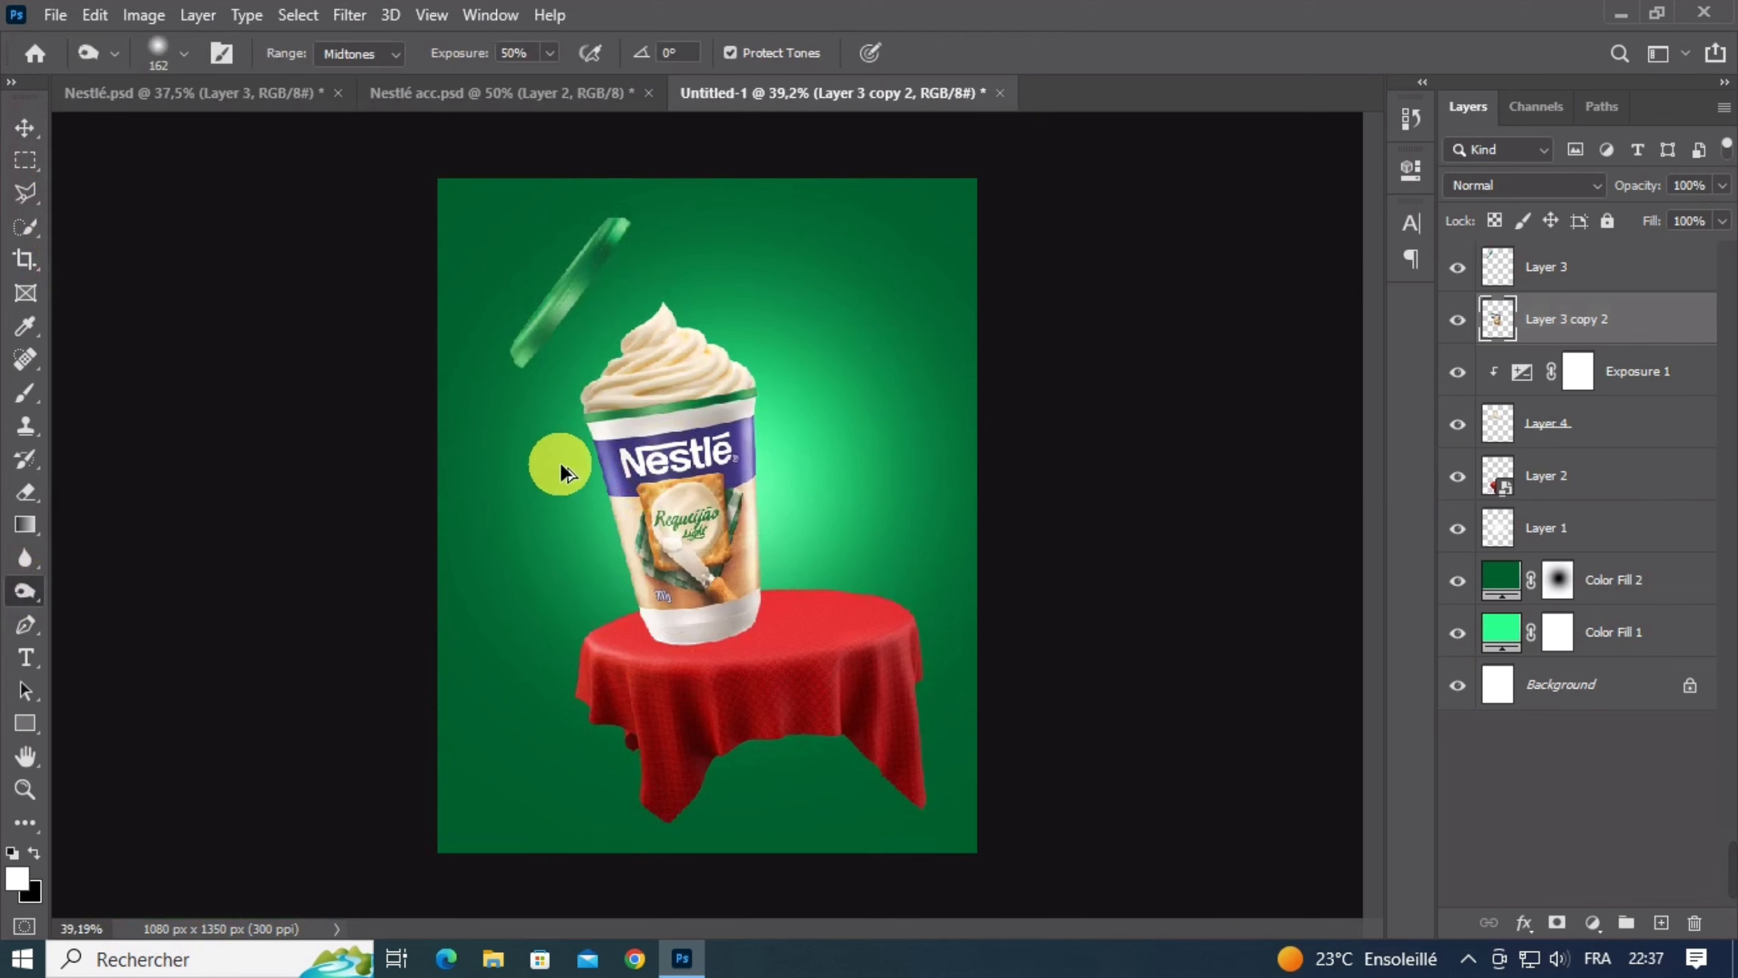
drag(570, 472, 614, 474)
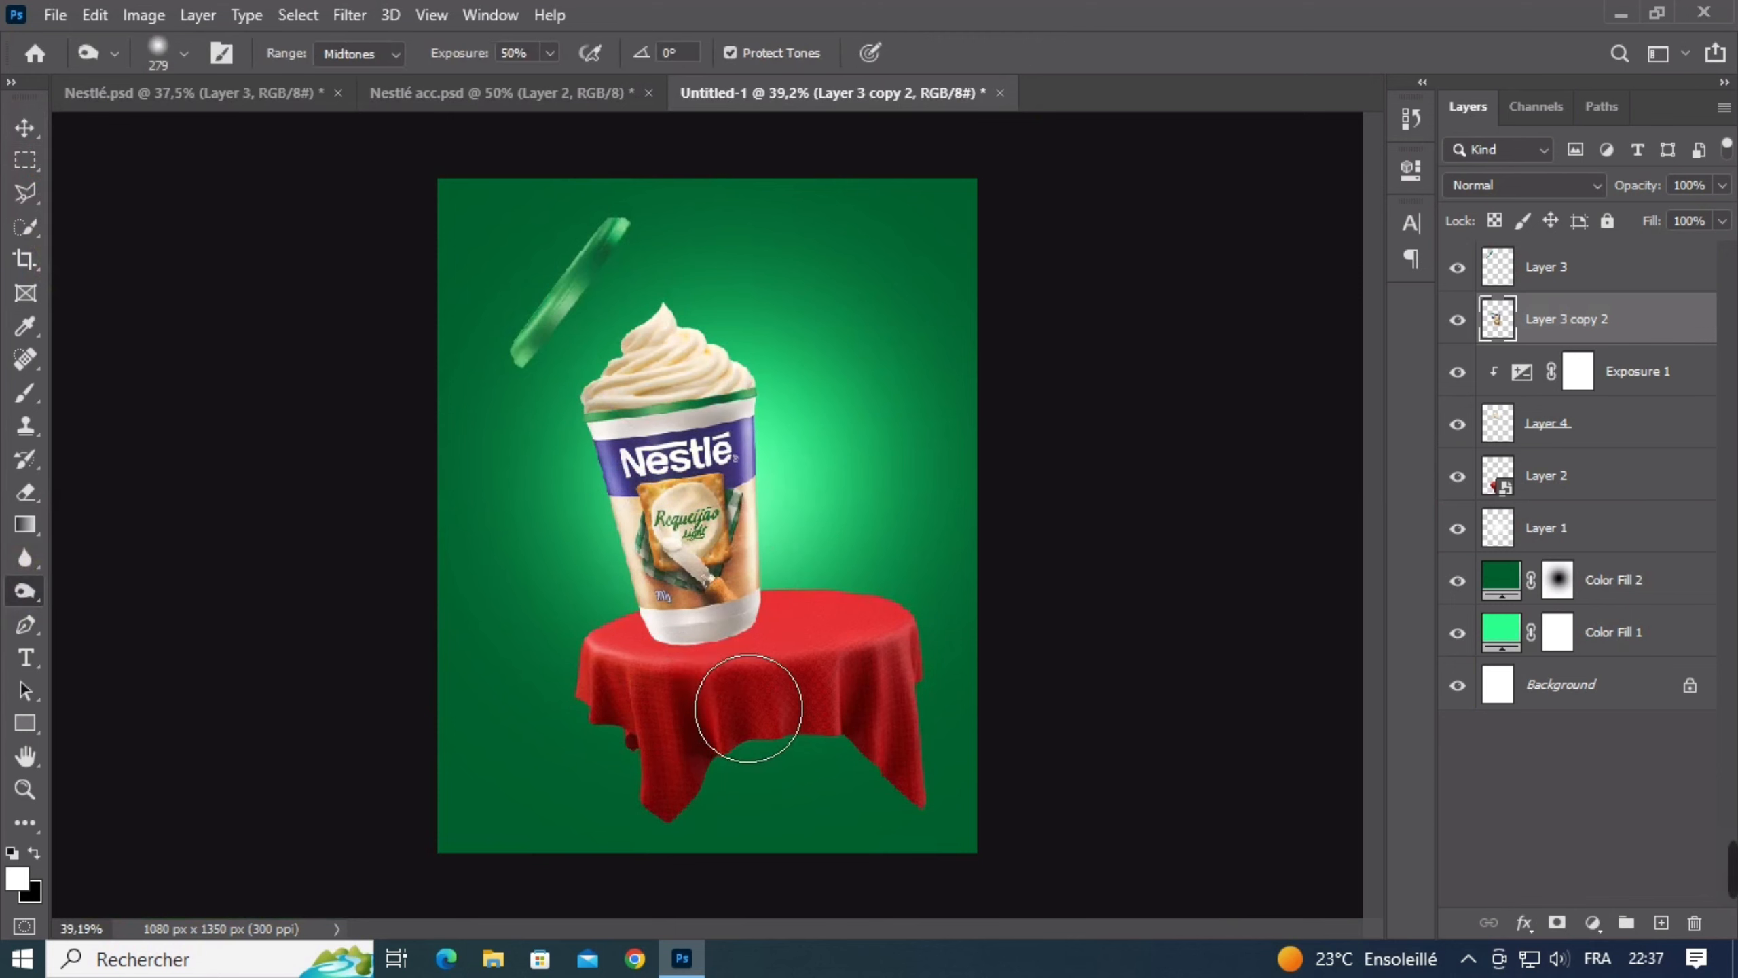
scroll(723, 620, up, 3)
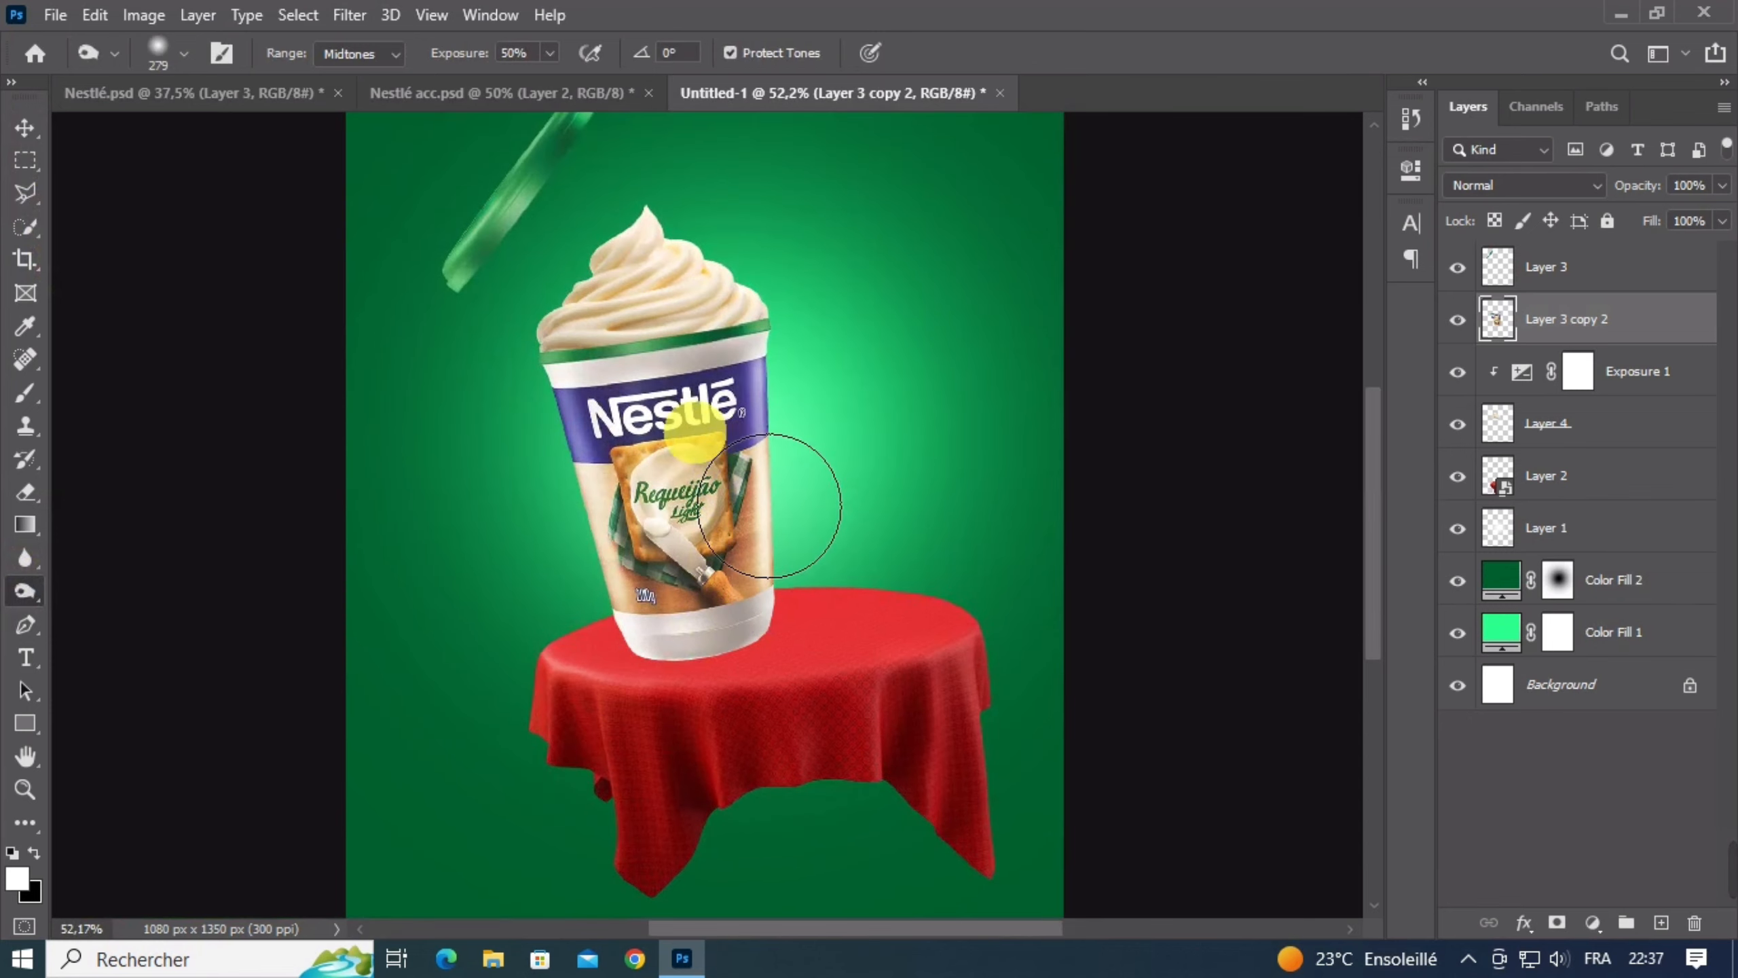
drag(694, 435, 702, 503)
drag(549, 266, 542, 265)
click(1593, 274)
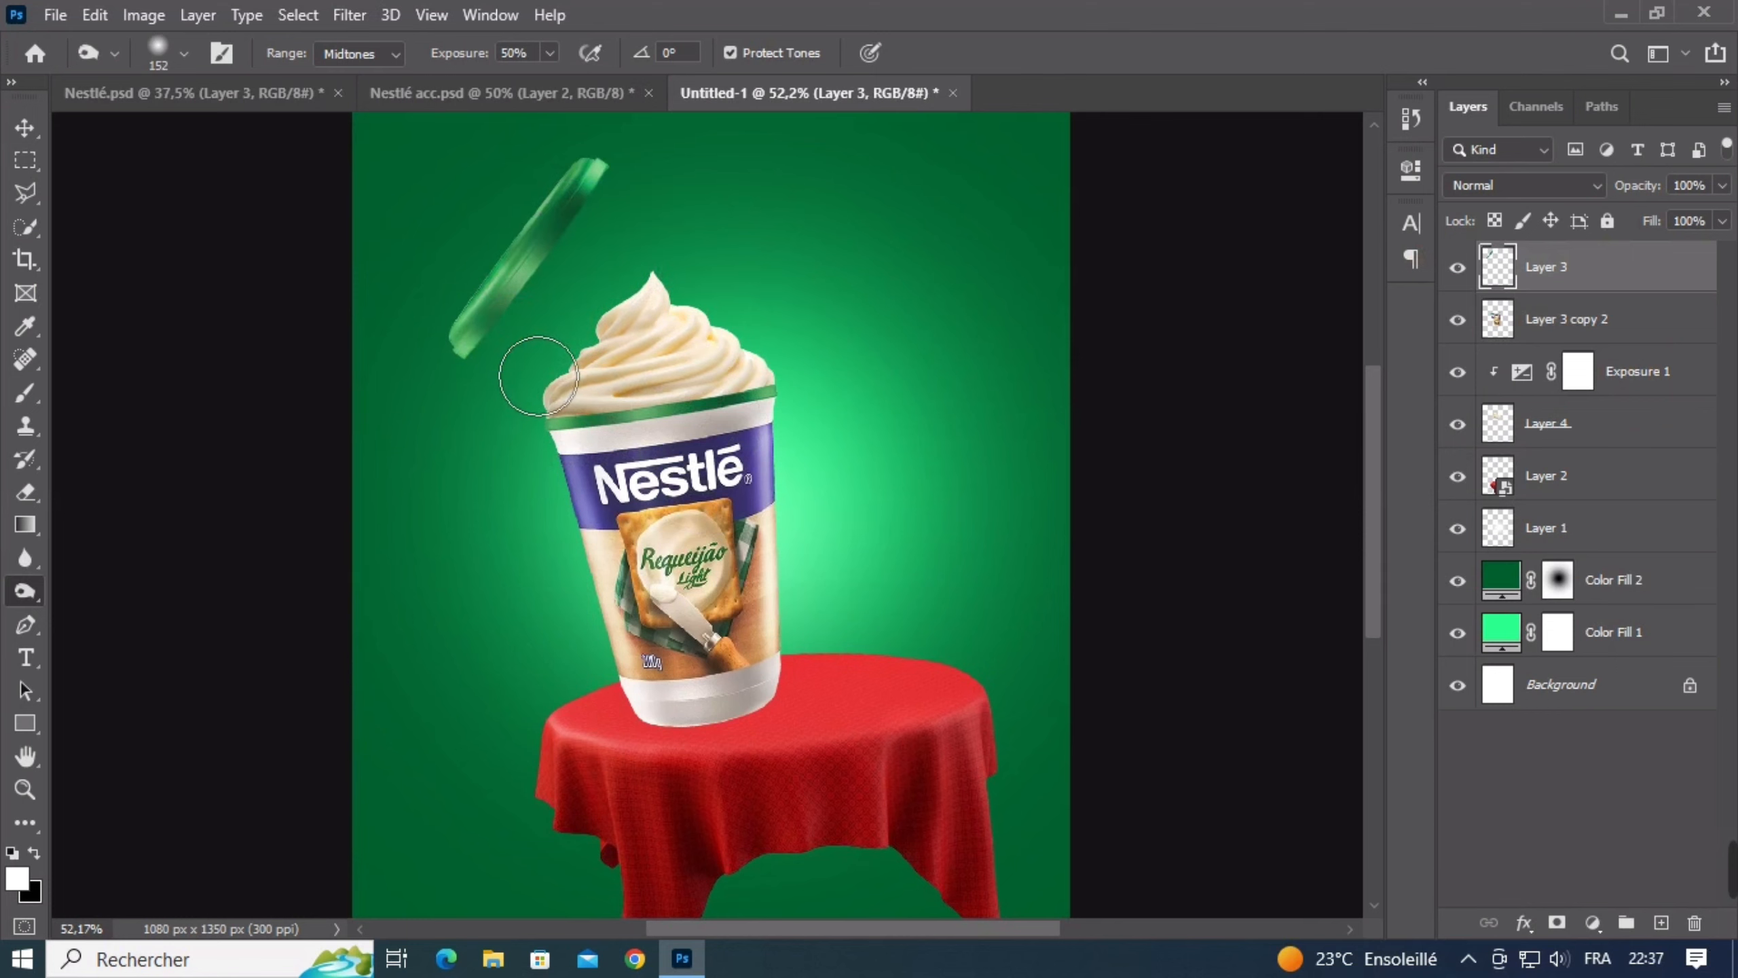
scroll(696, 556, down, 3)
scroll(718, 527, down, 2)
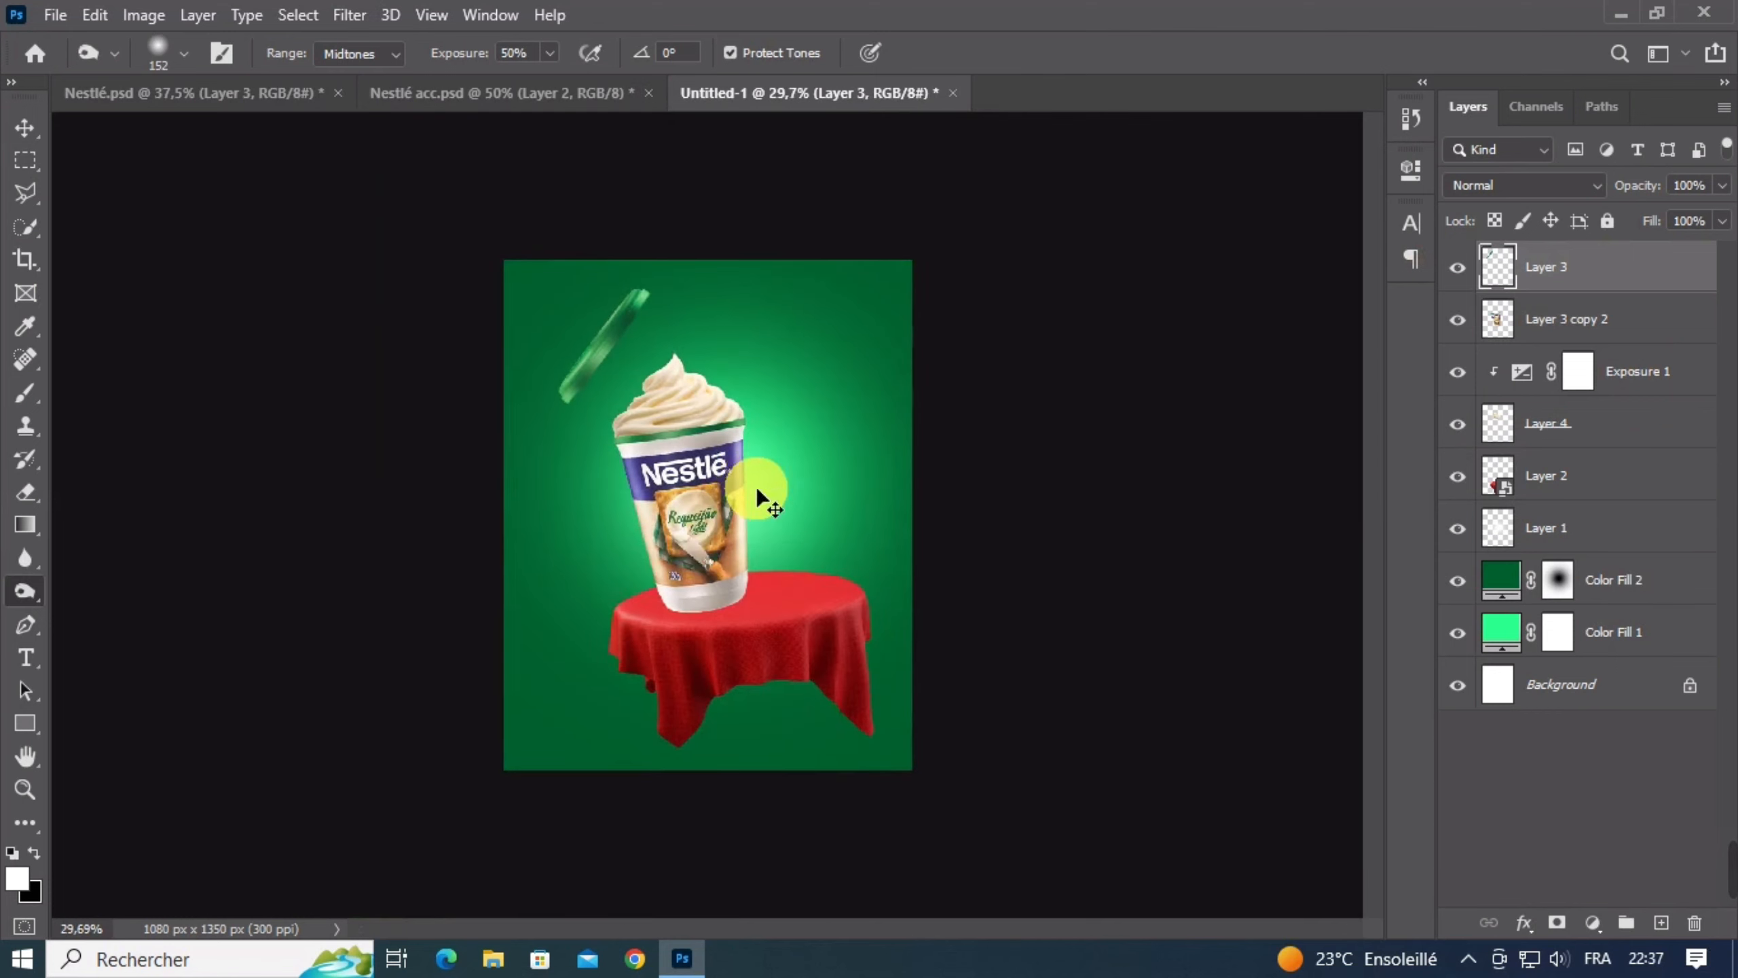
scroll(709, 513, up, 1)
click(24, 128)
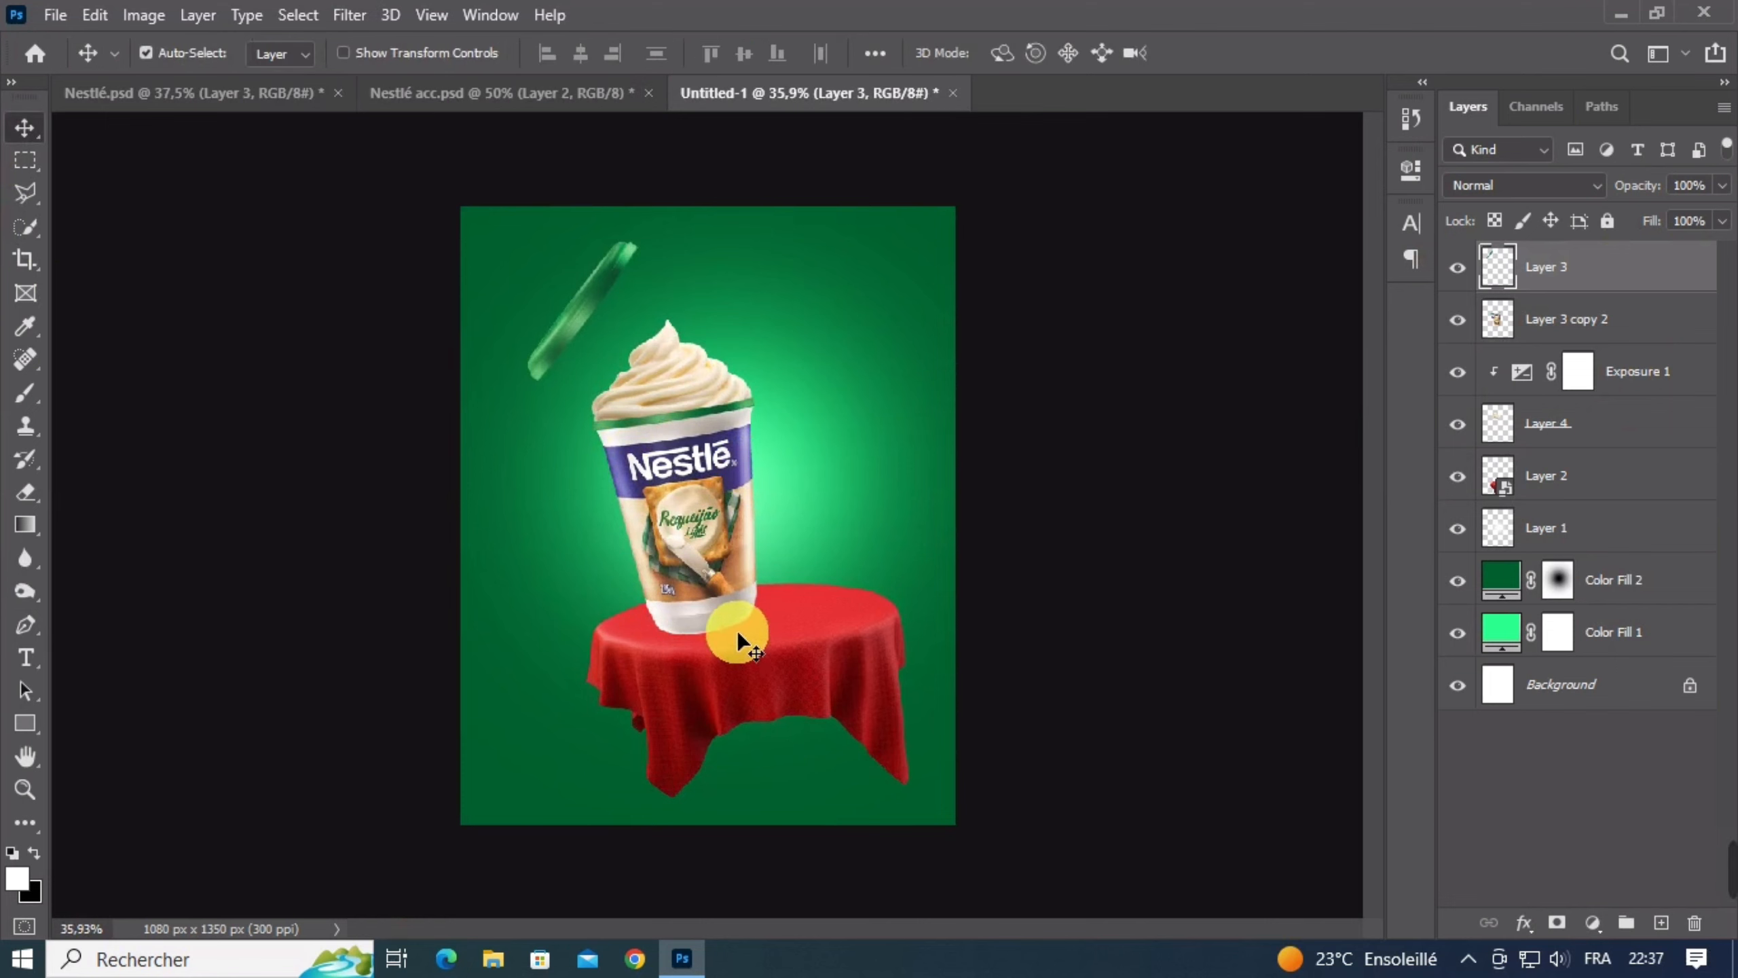
Create a new empty layer and place it directly beneath the cup layer, Layer 3 copy 2
scroll(746, 582, up, 2)
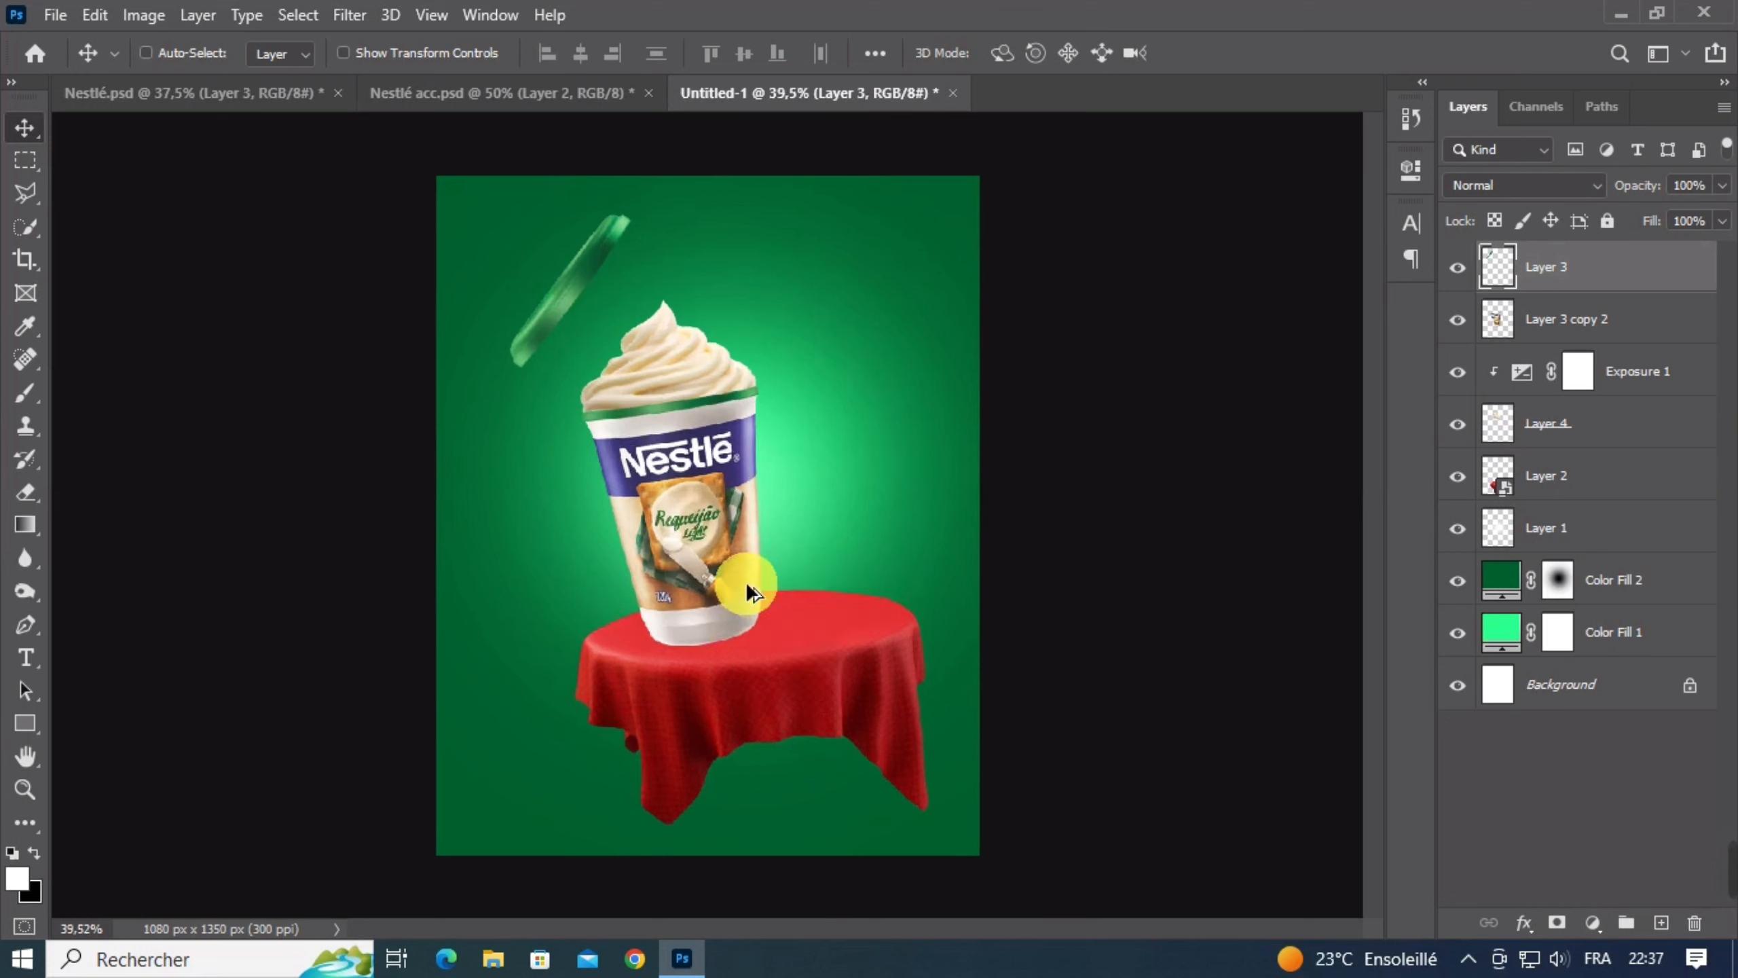
click(765, 590)
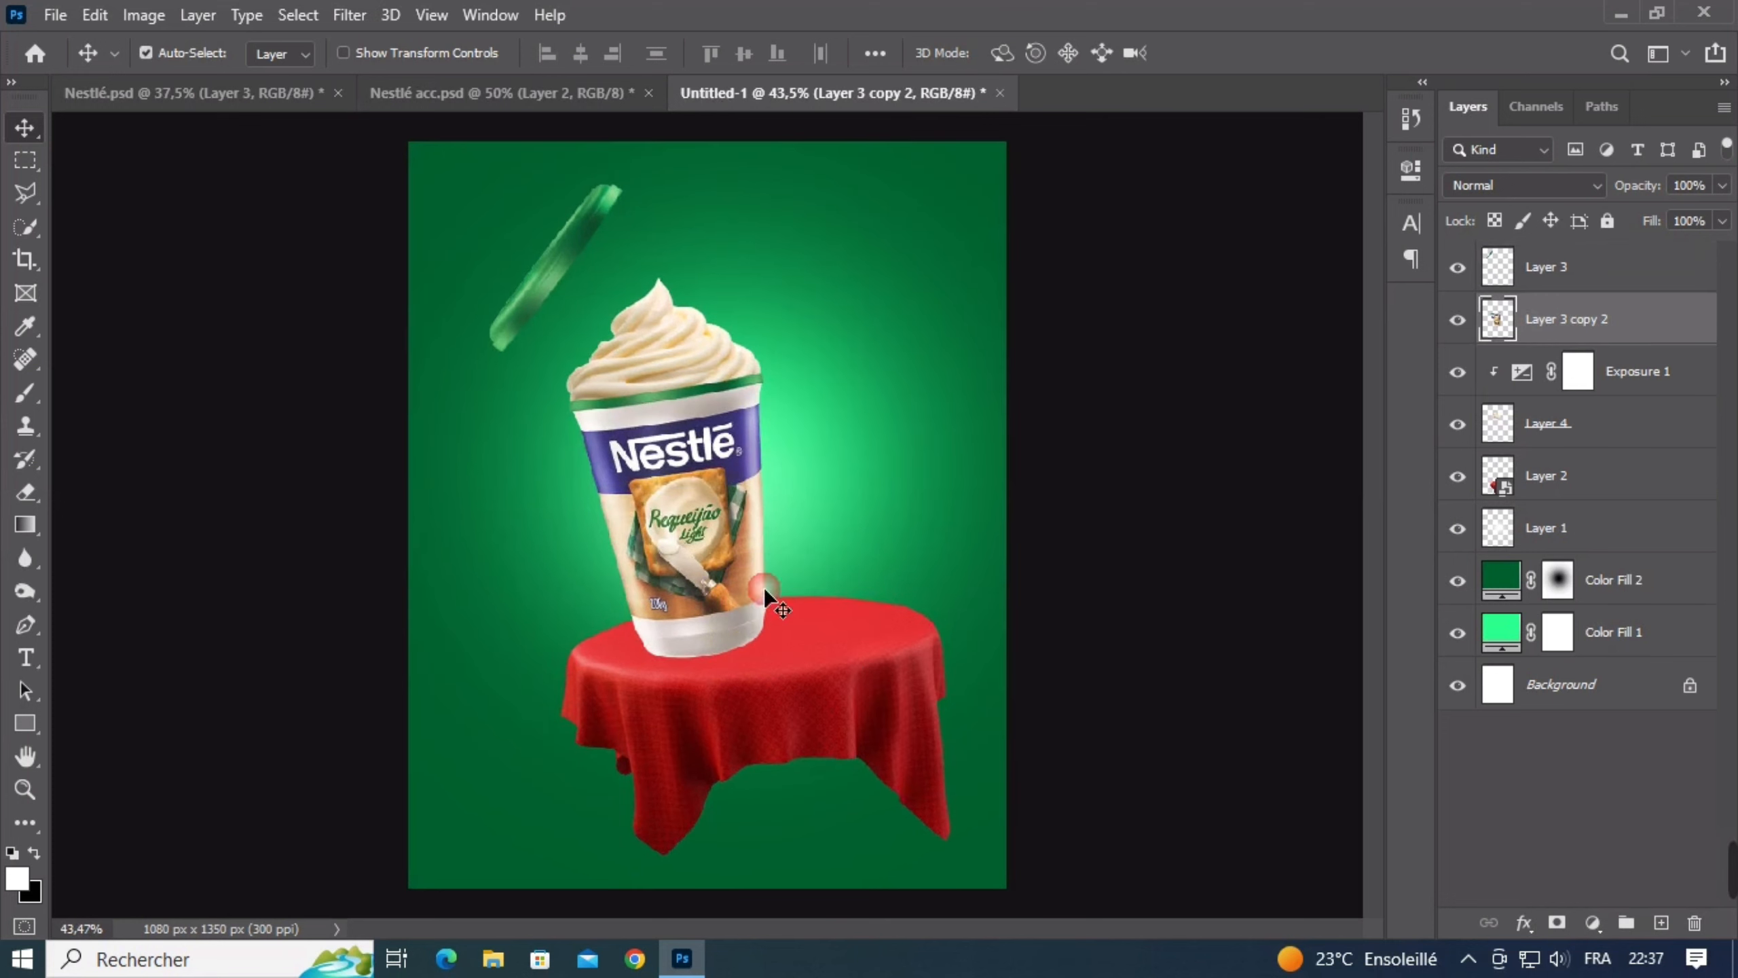
click(1670, 921)
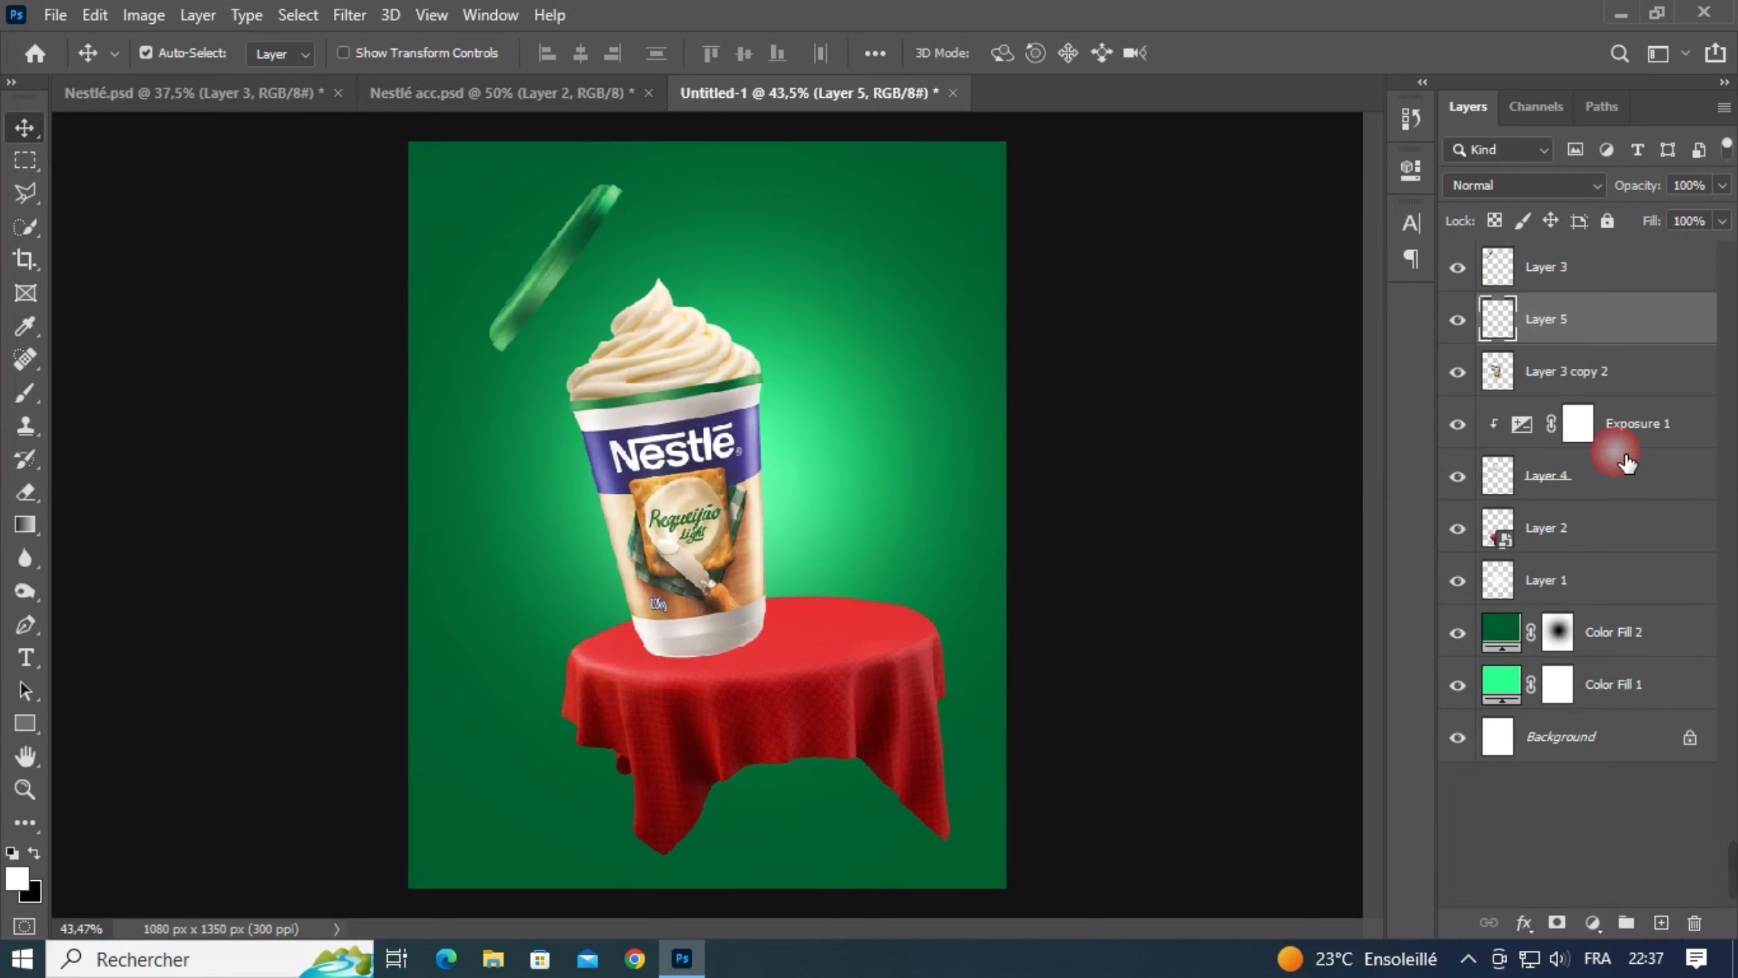
drag(1599, 341, 1595, 399)
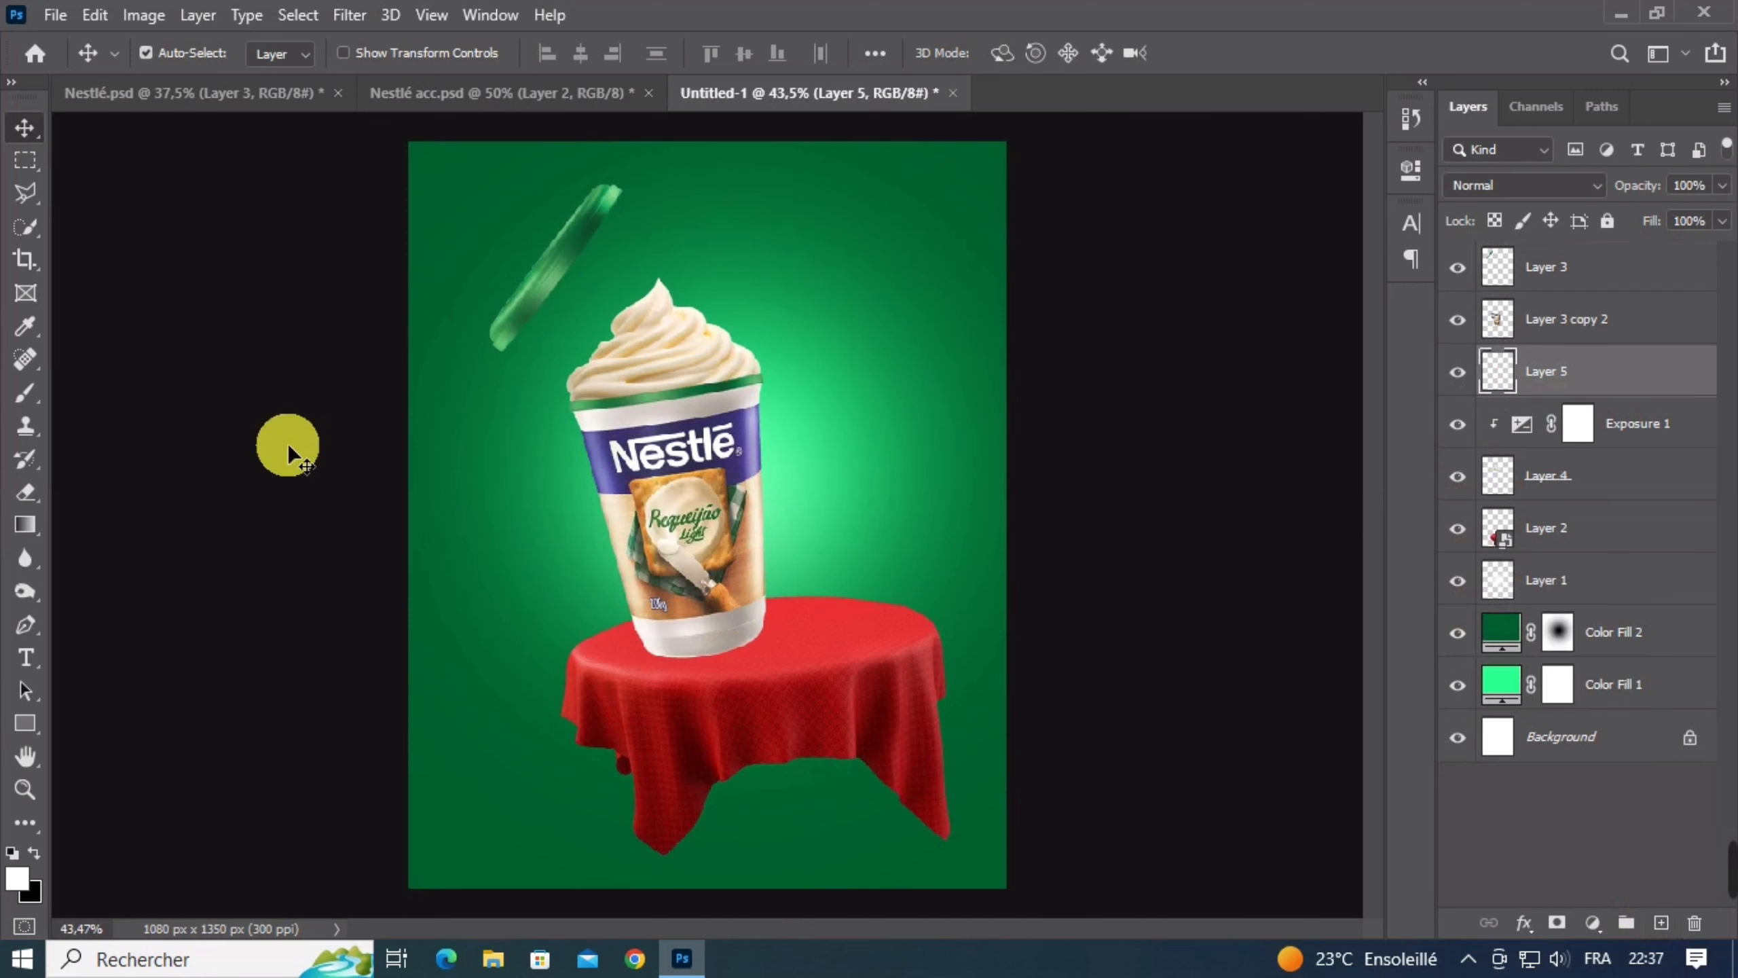
Paint a black shadow under the cup's base with a soft round 536 px brush flattened to a thin ellipse
click(24, 394)
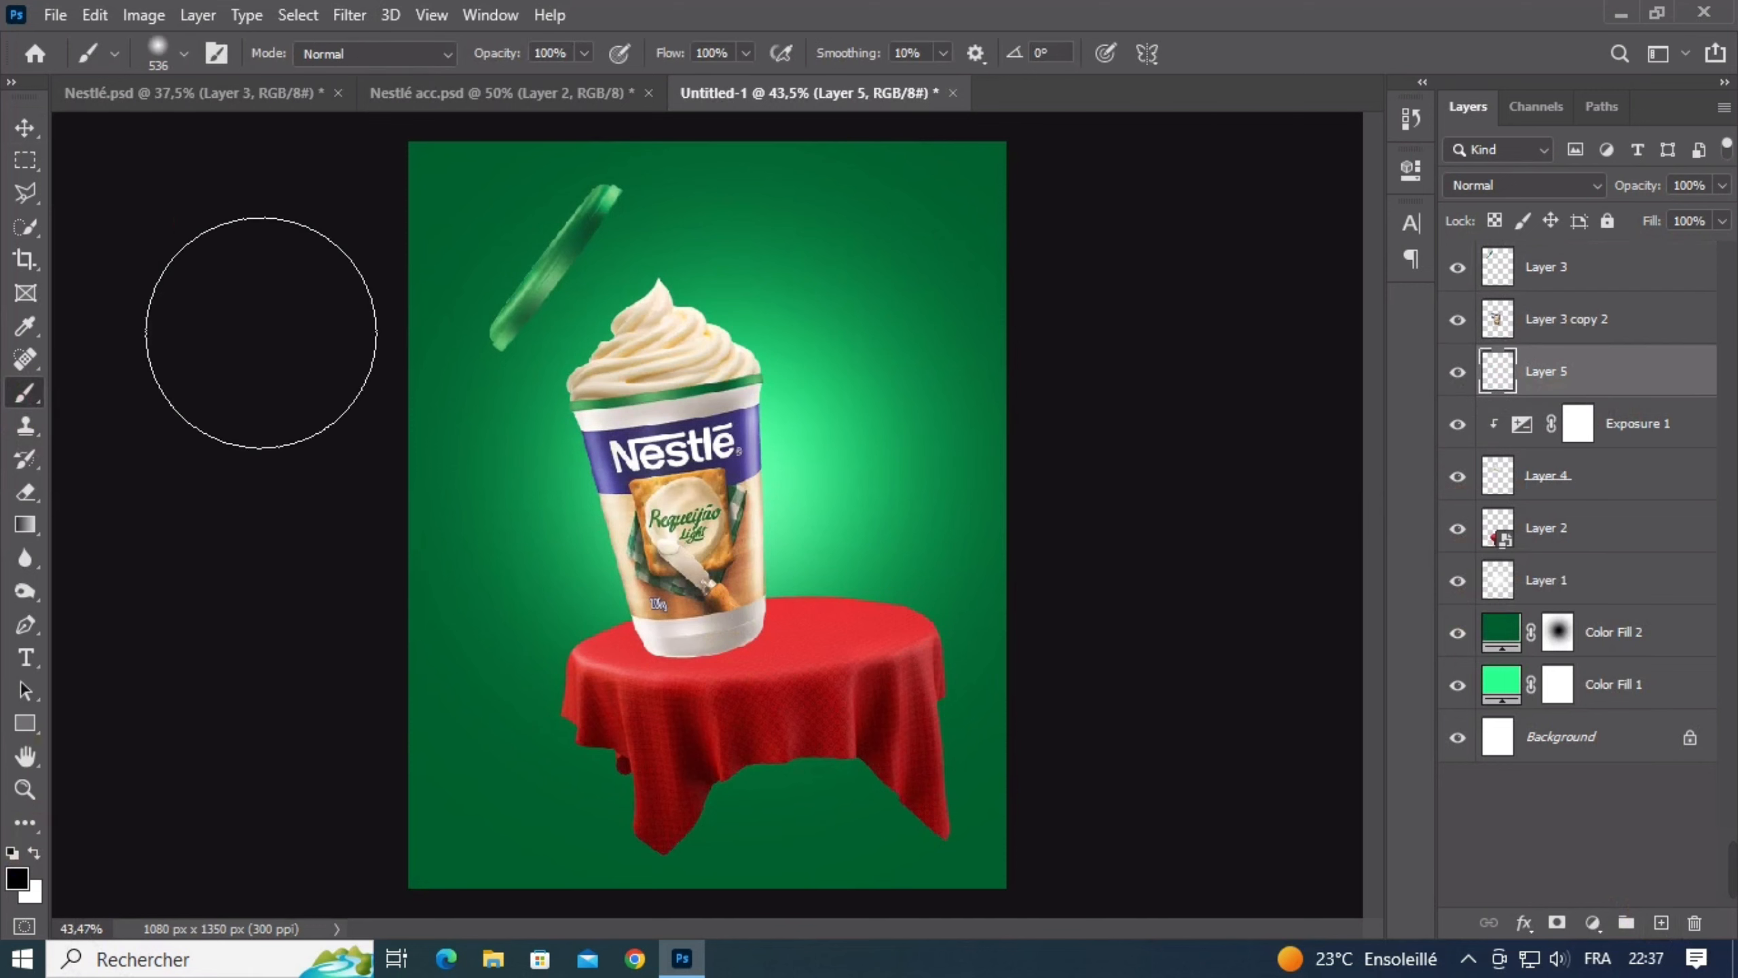
click(157, 51)
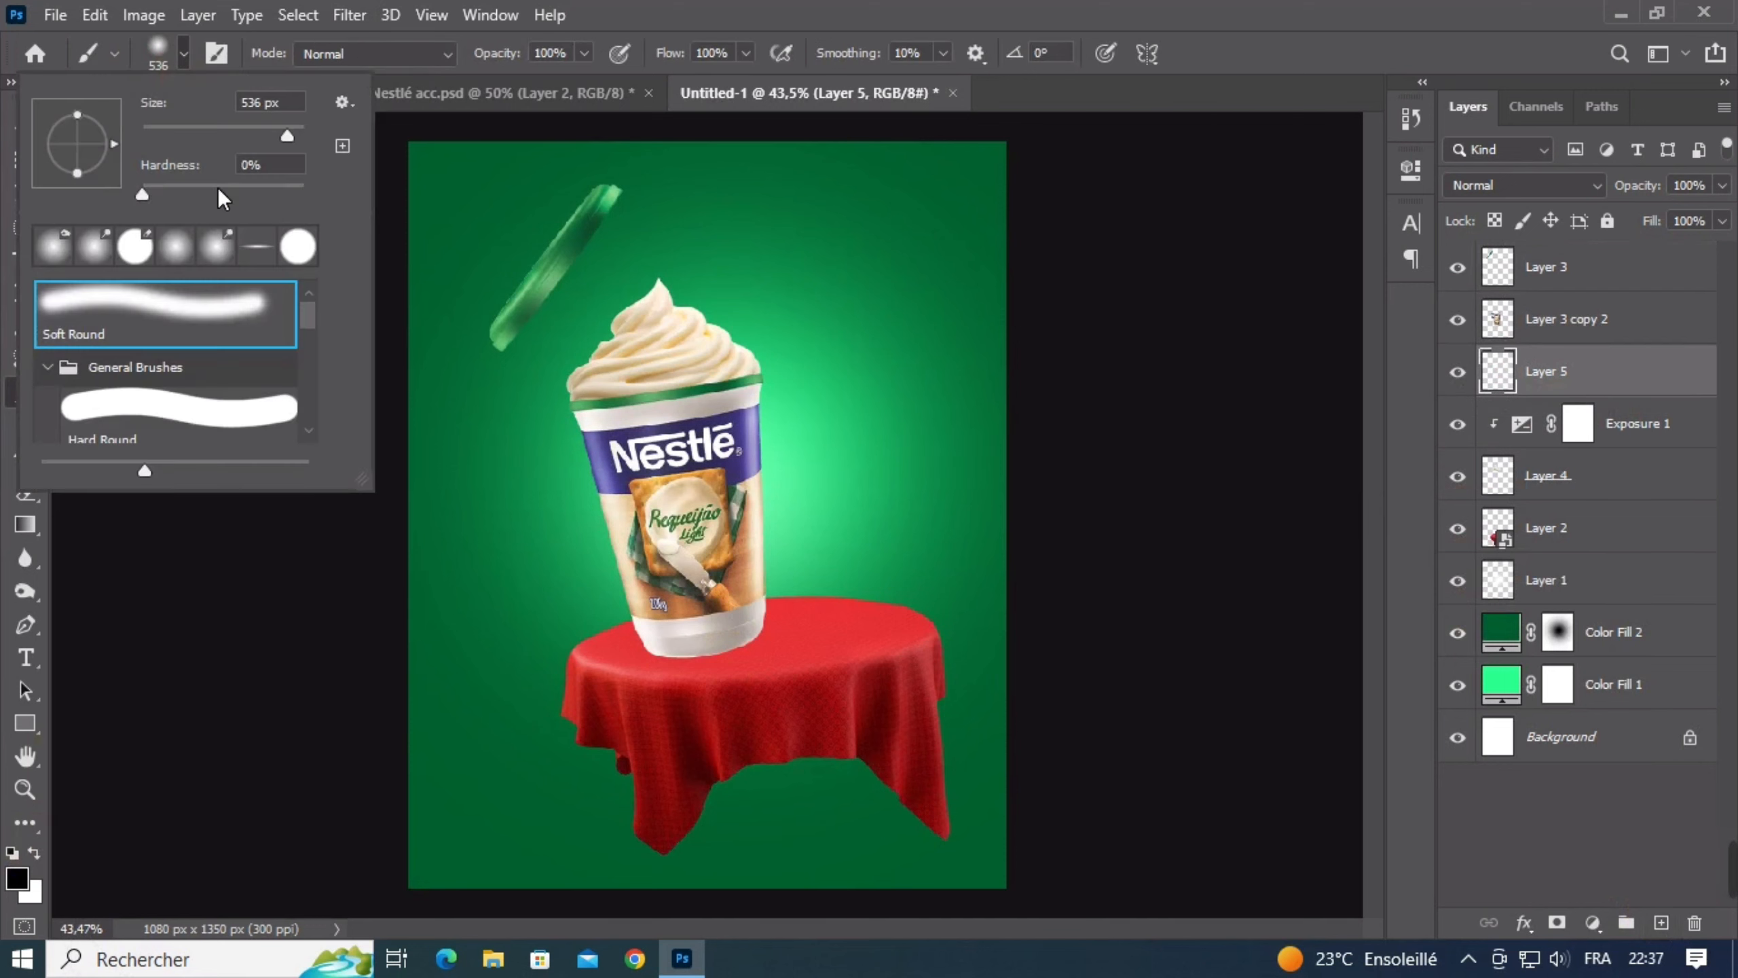
click(263, 252)
click(727, 643)
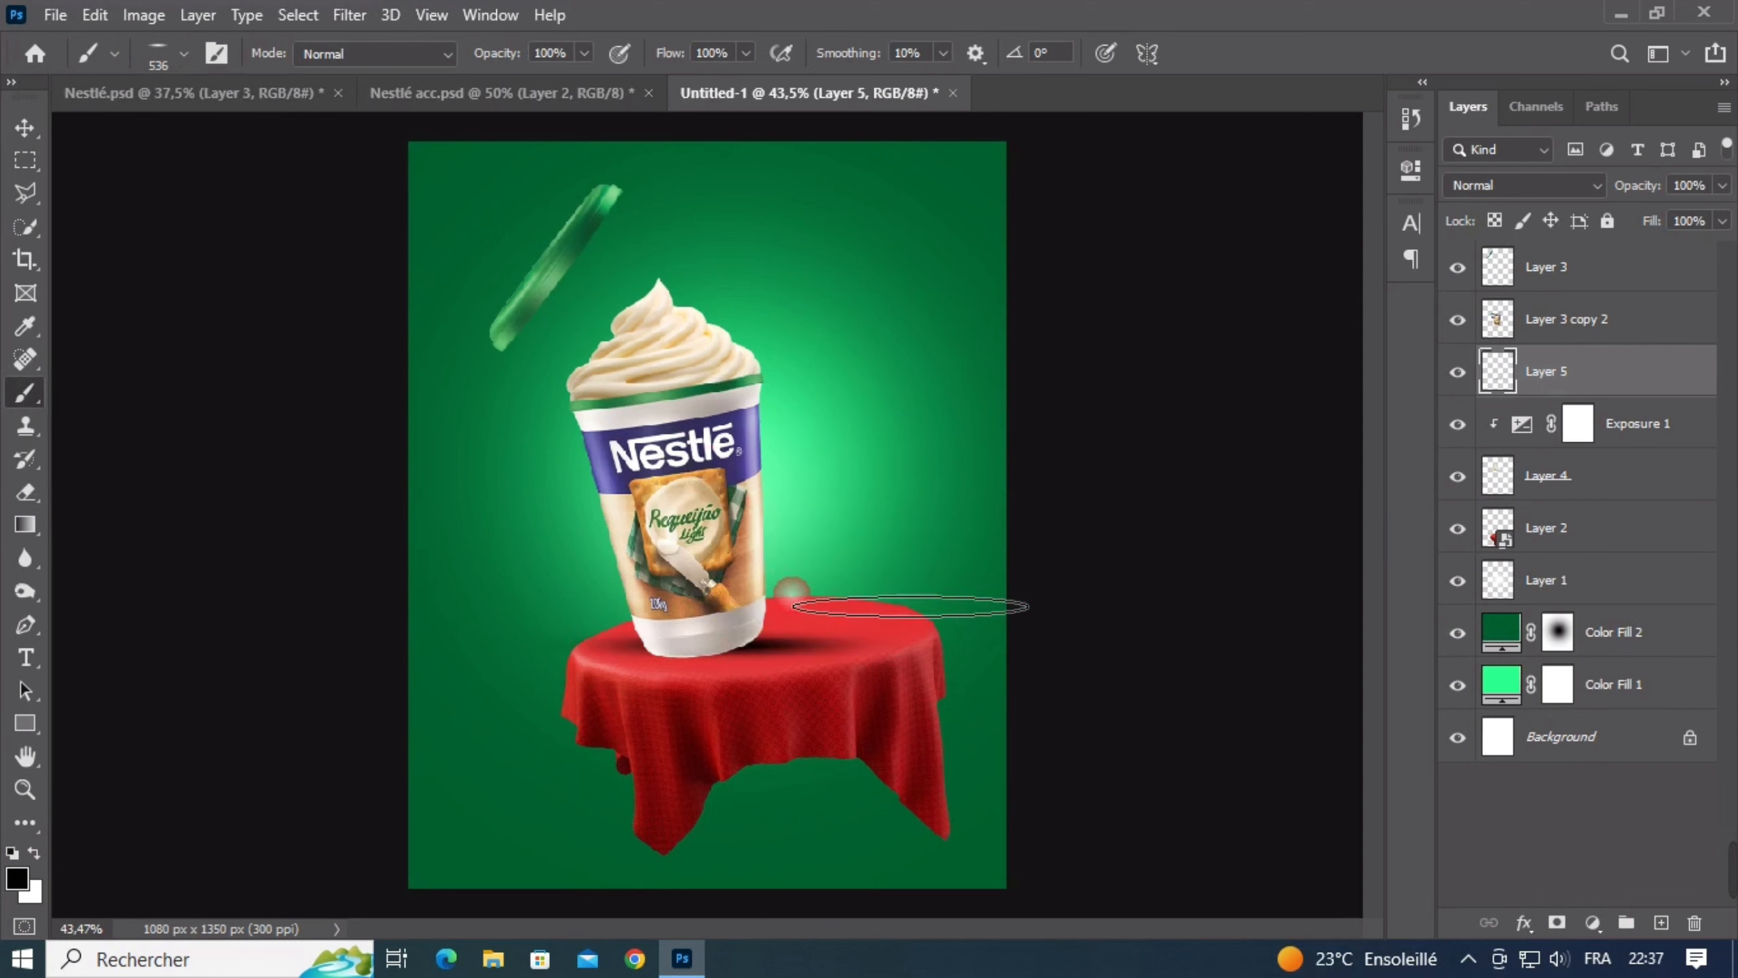
Stretch the black shadow on Layer 5 vertically and warp its side inward to reshape it
click(23, 127)
key(ctrl+t)
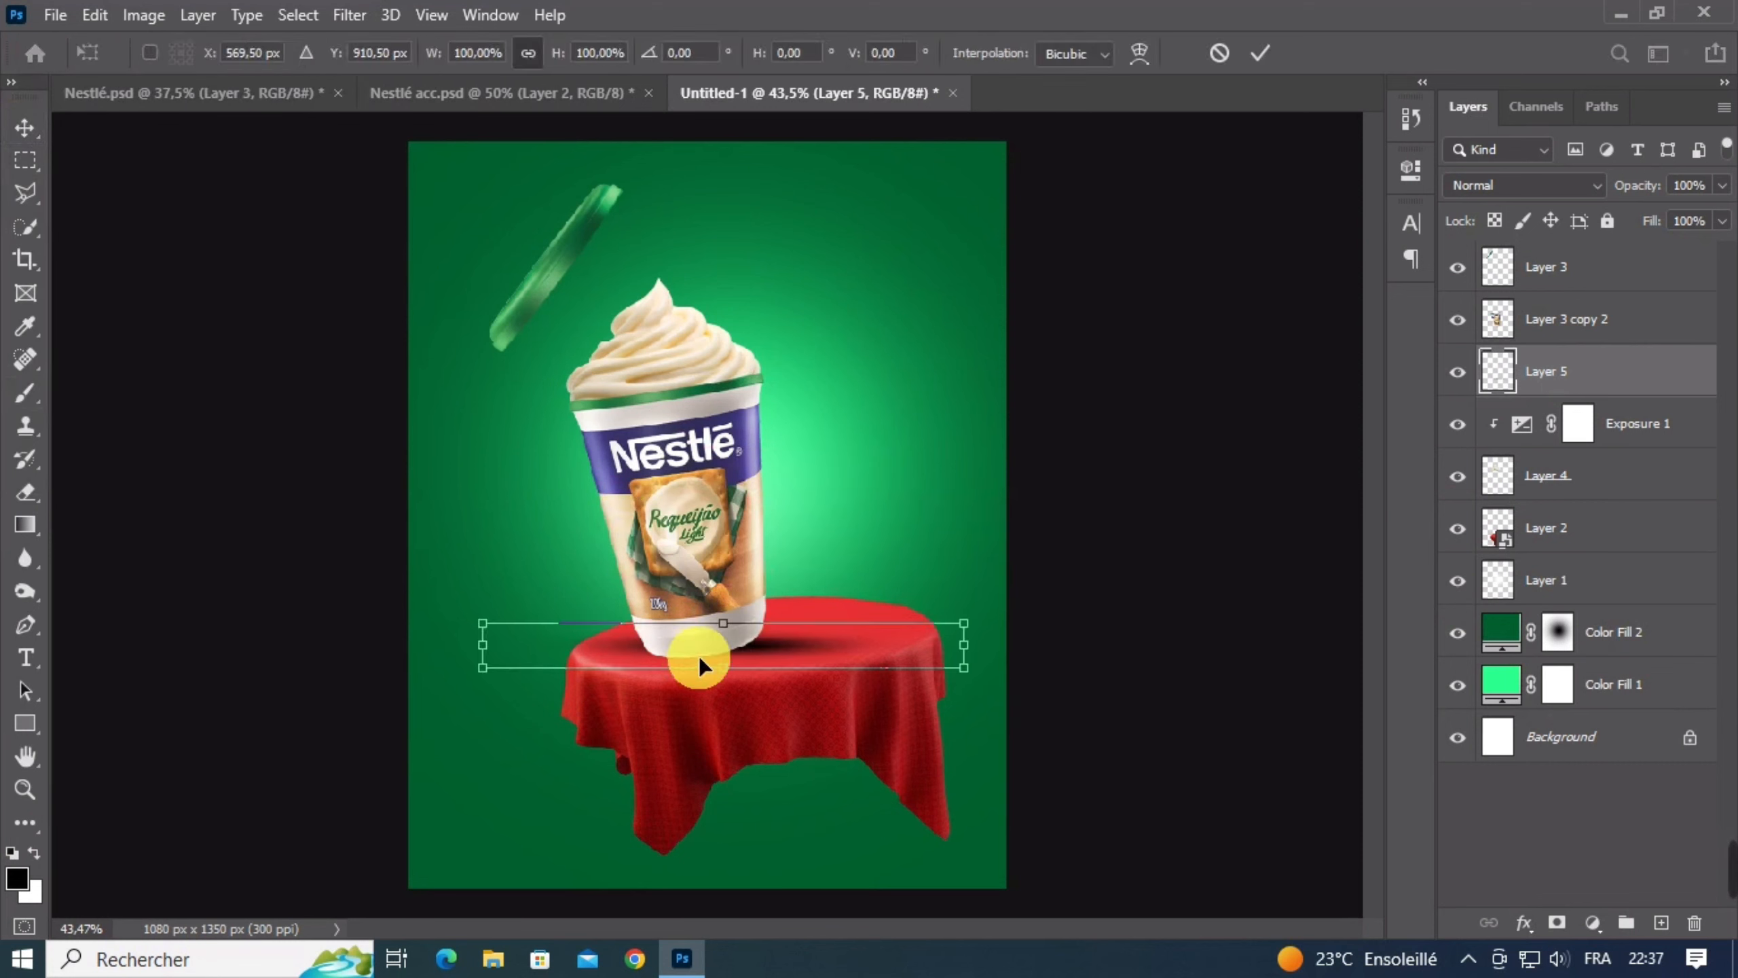
mouse_move(737, 634)
mouse_down()
mouse_move(737, 617)
mouse_move(747, 699)
mouse_up()
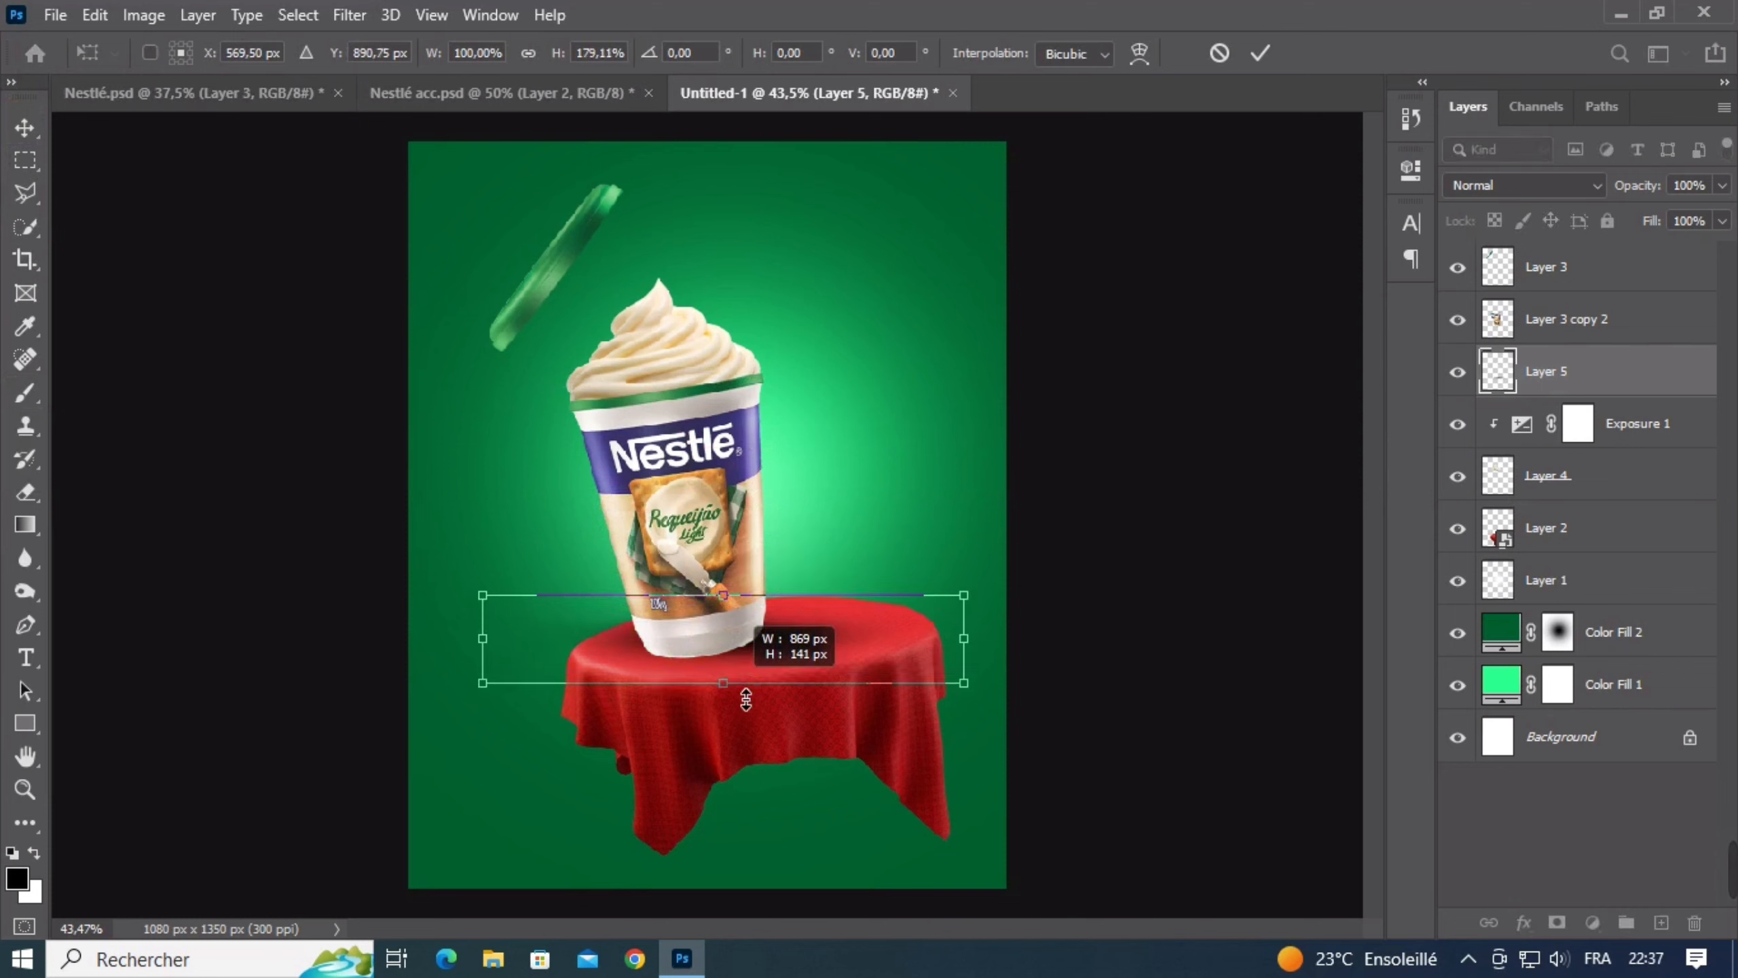
drag(972, 652, 677, 697)
right_click(803, 702)
click(883, 400)
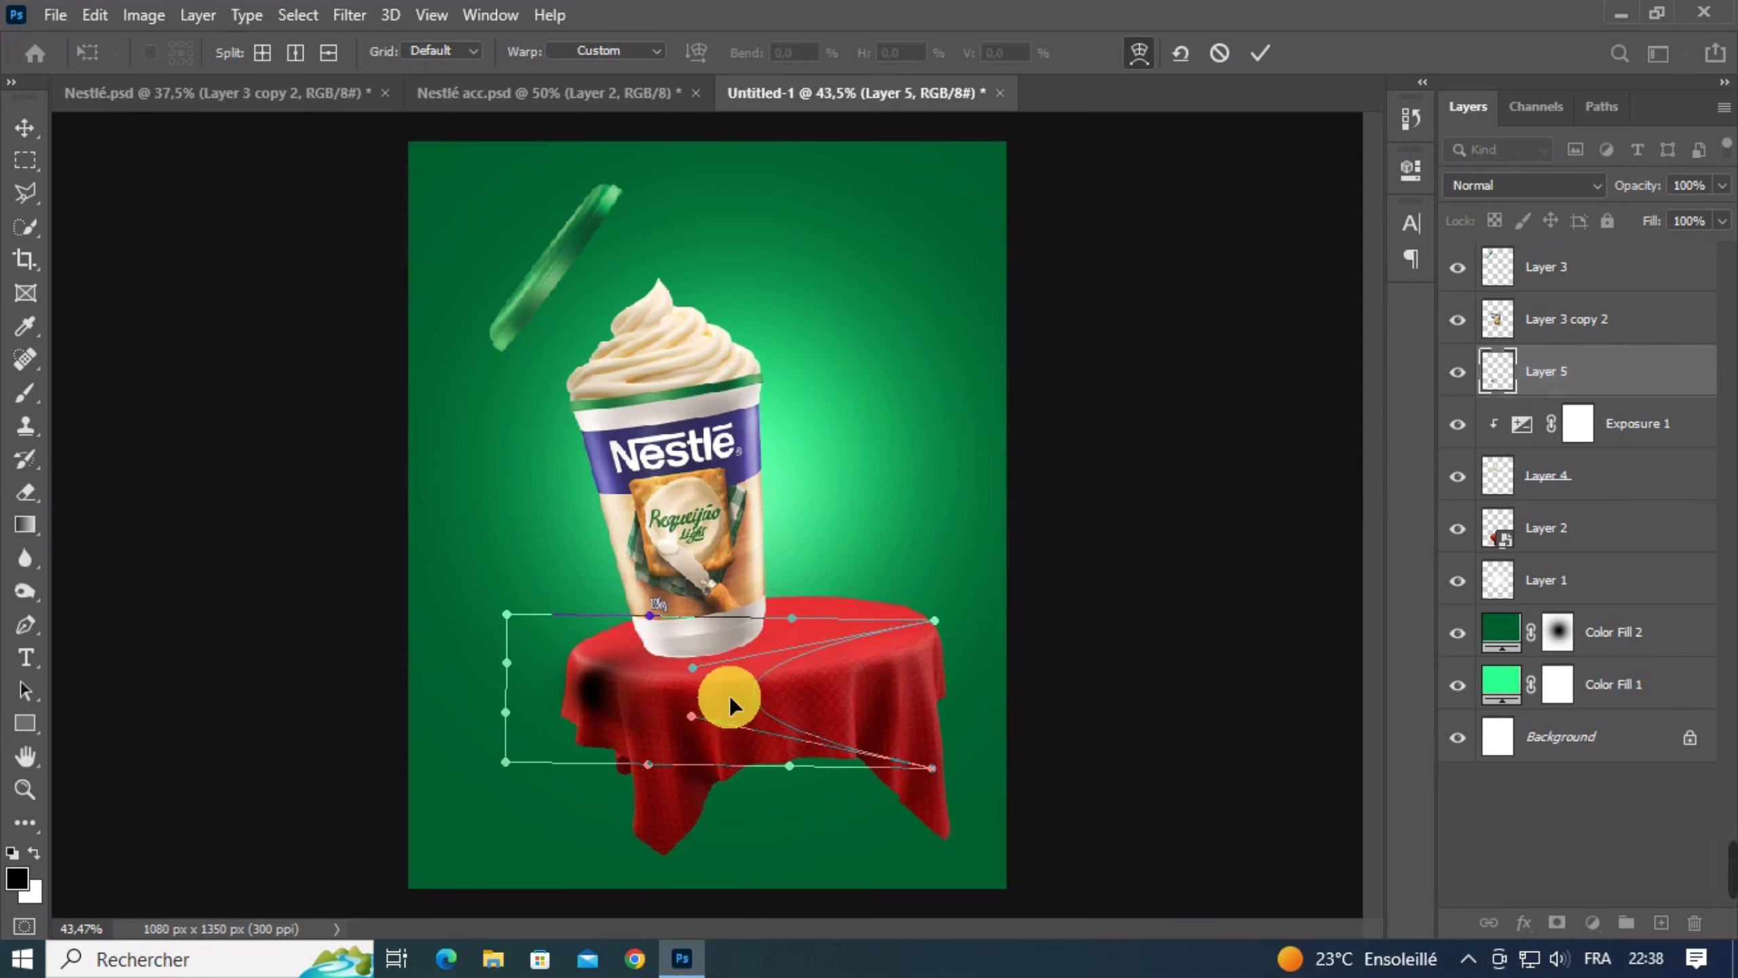
key(Return)
Widen the shadow to about 208%, reduce its height to about 66%, and position it beneath the cup's base
key(ctrl+t)
drag(685, 776, 1065, 666)
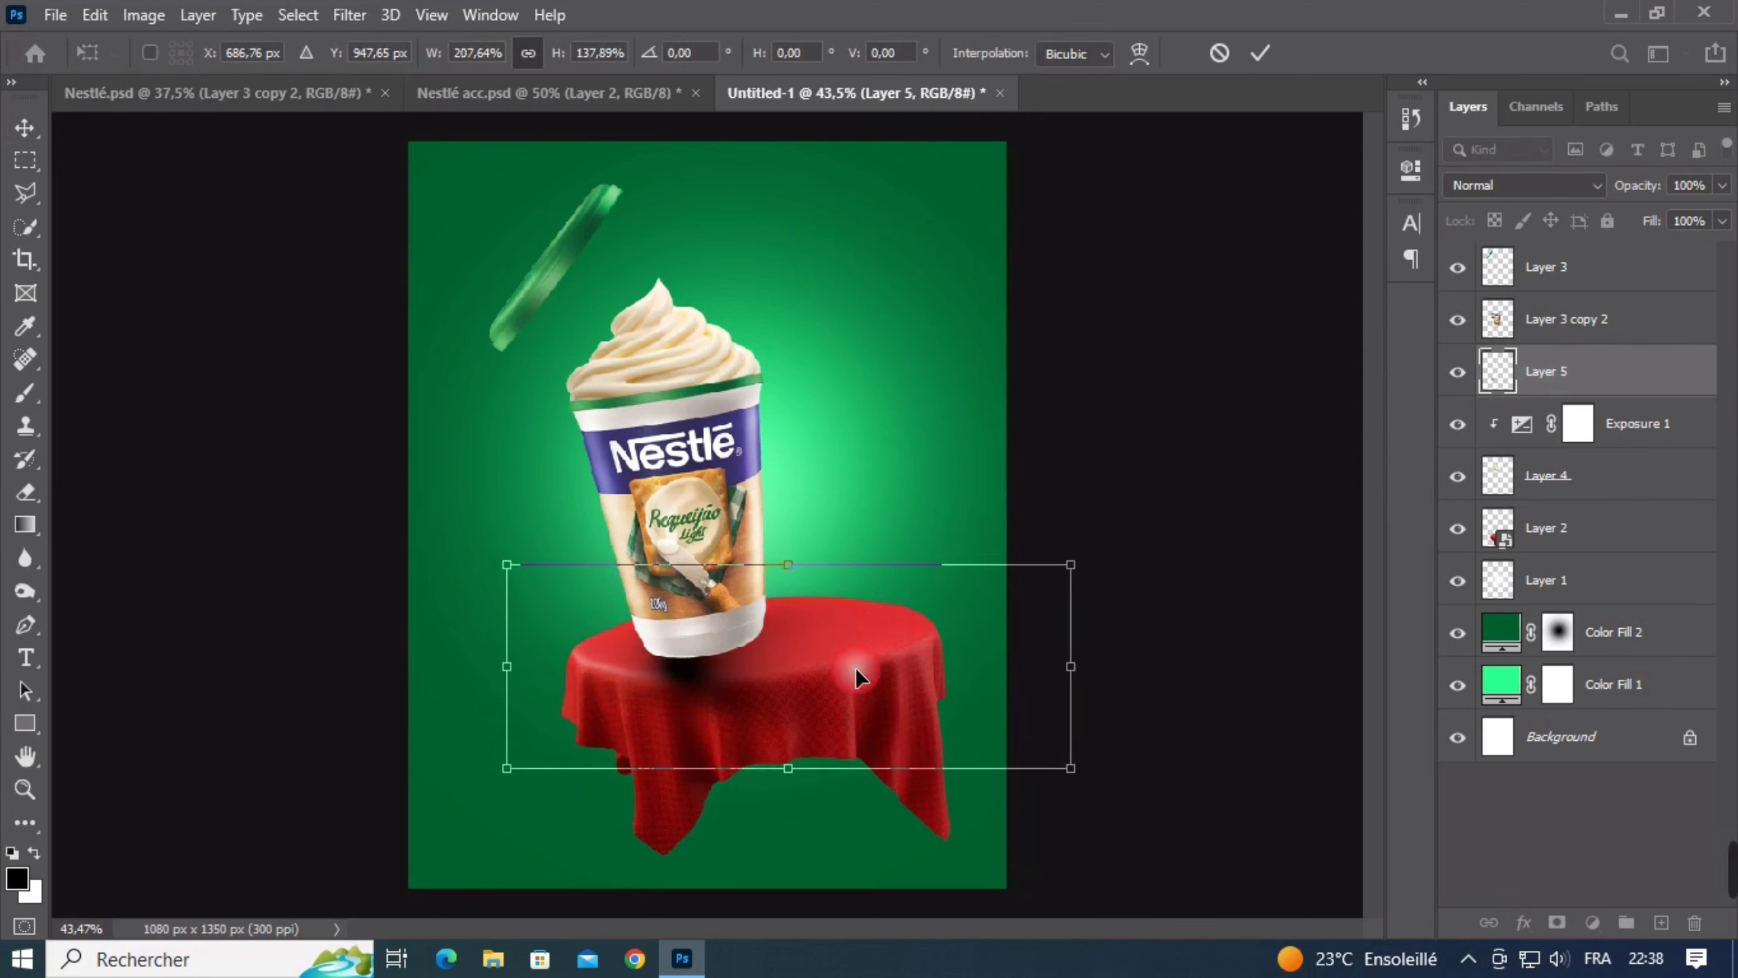
drag(714, 656, 710, 645)
drag(780, 546, 782, 579)
drag(794, 772, 777, 688)
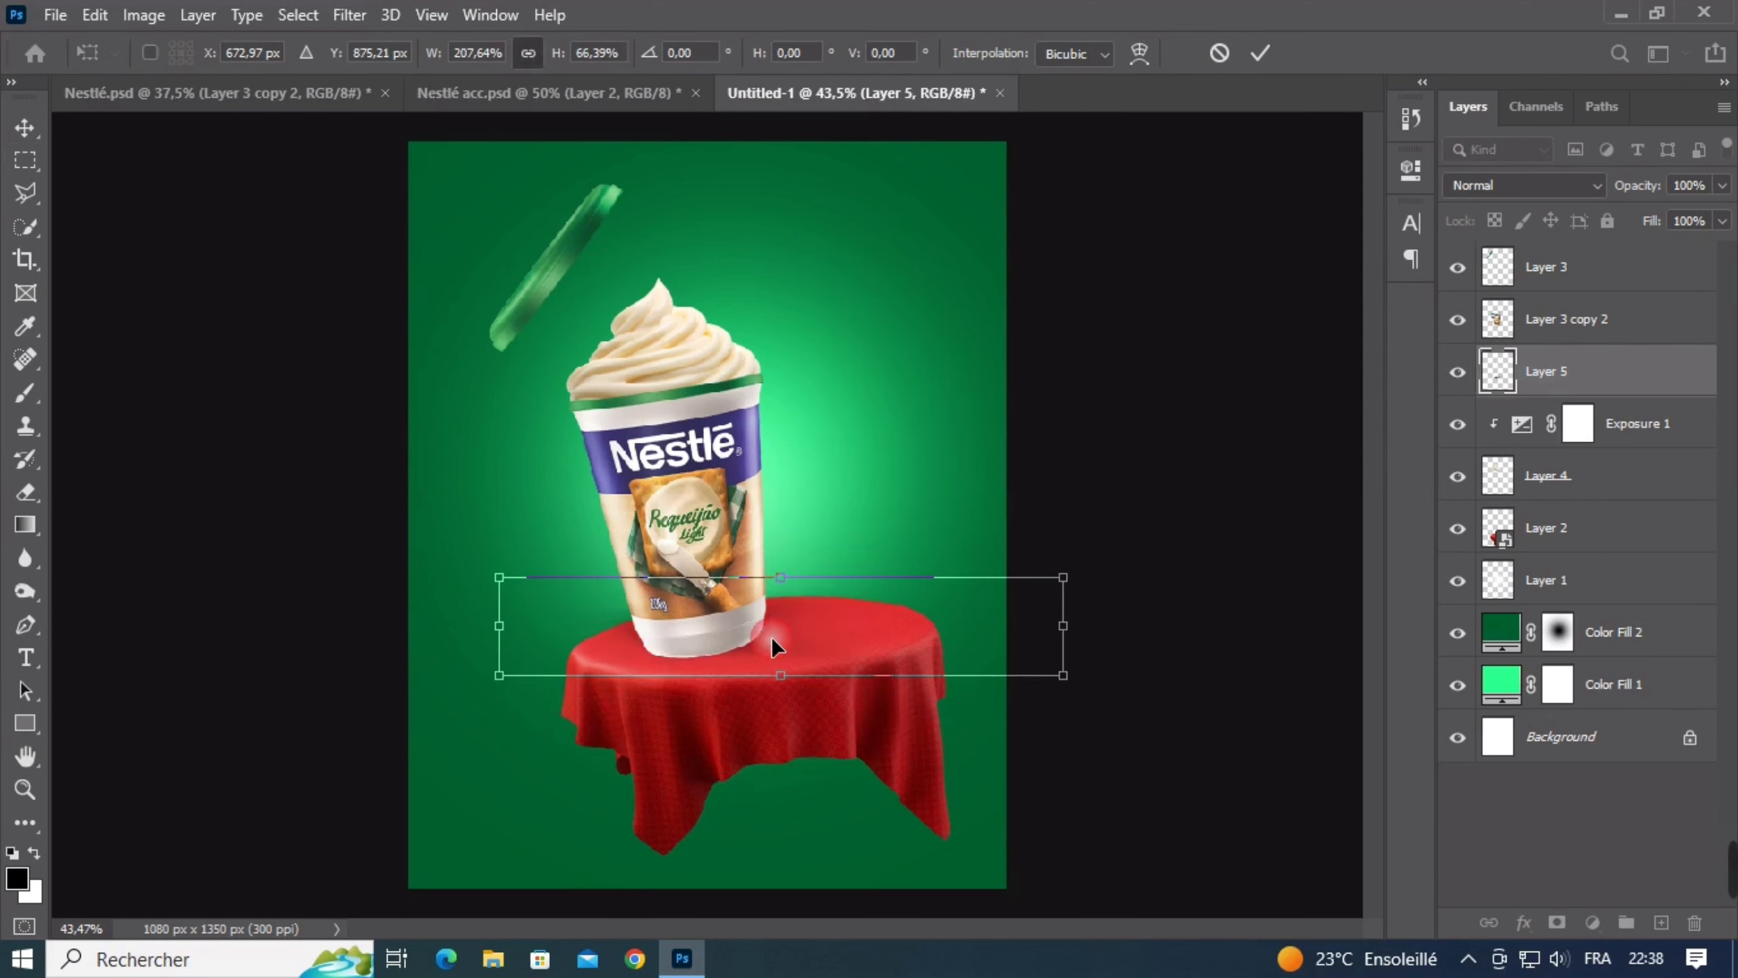
click(1572, 483)
shift+click(1591, 274)
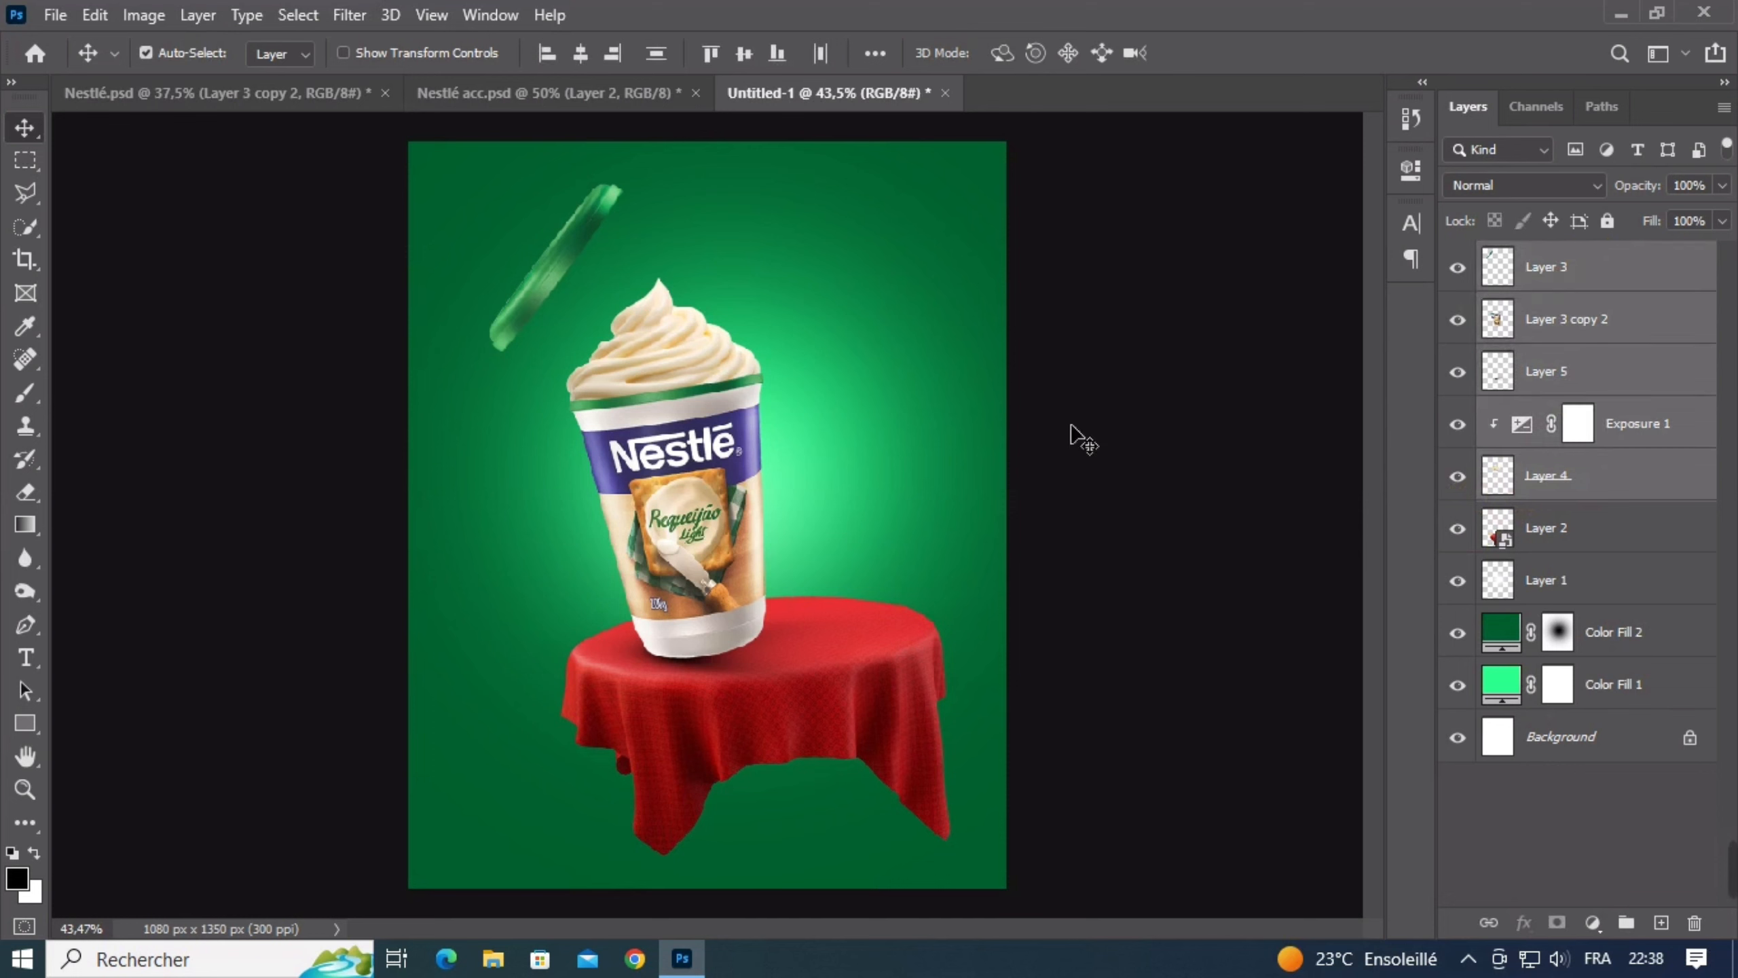
key(ctrl)
key(ctrl)
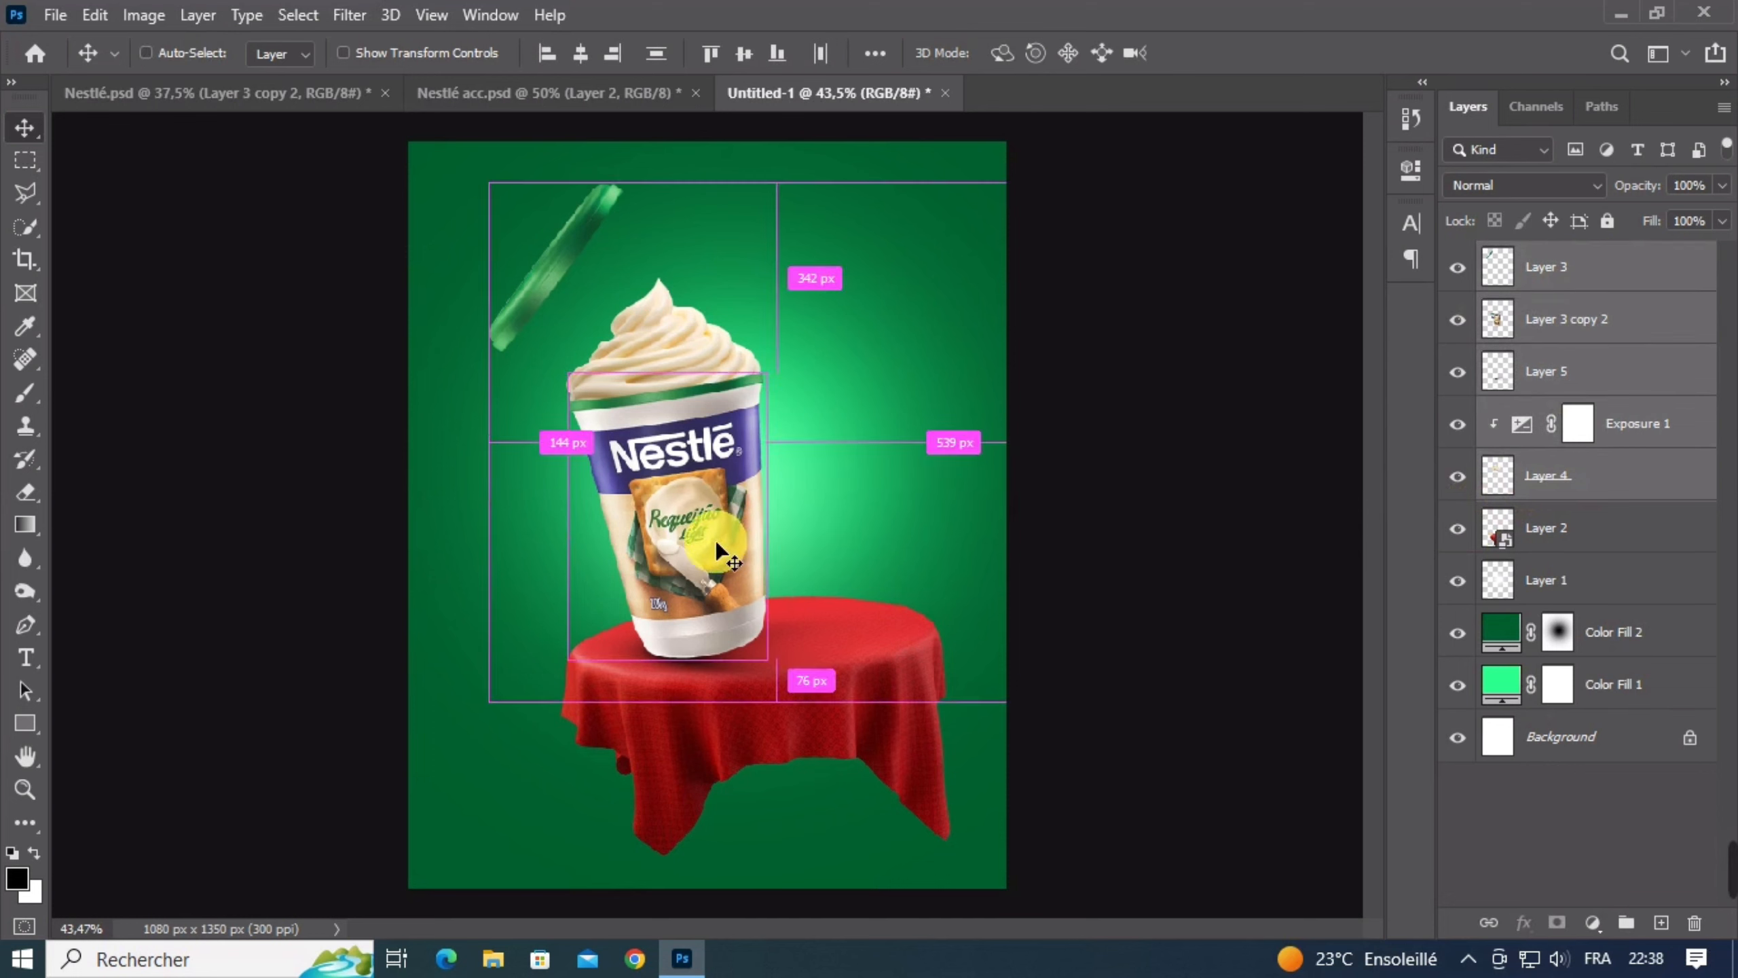
click(1166, 571)
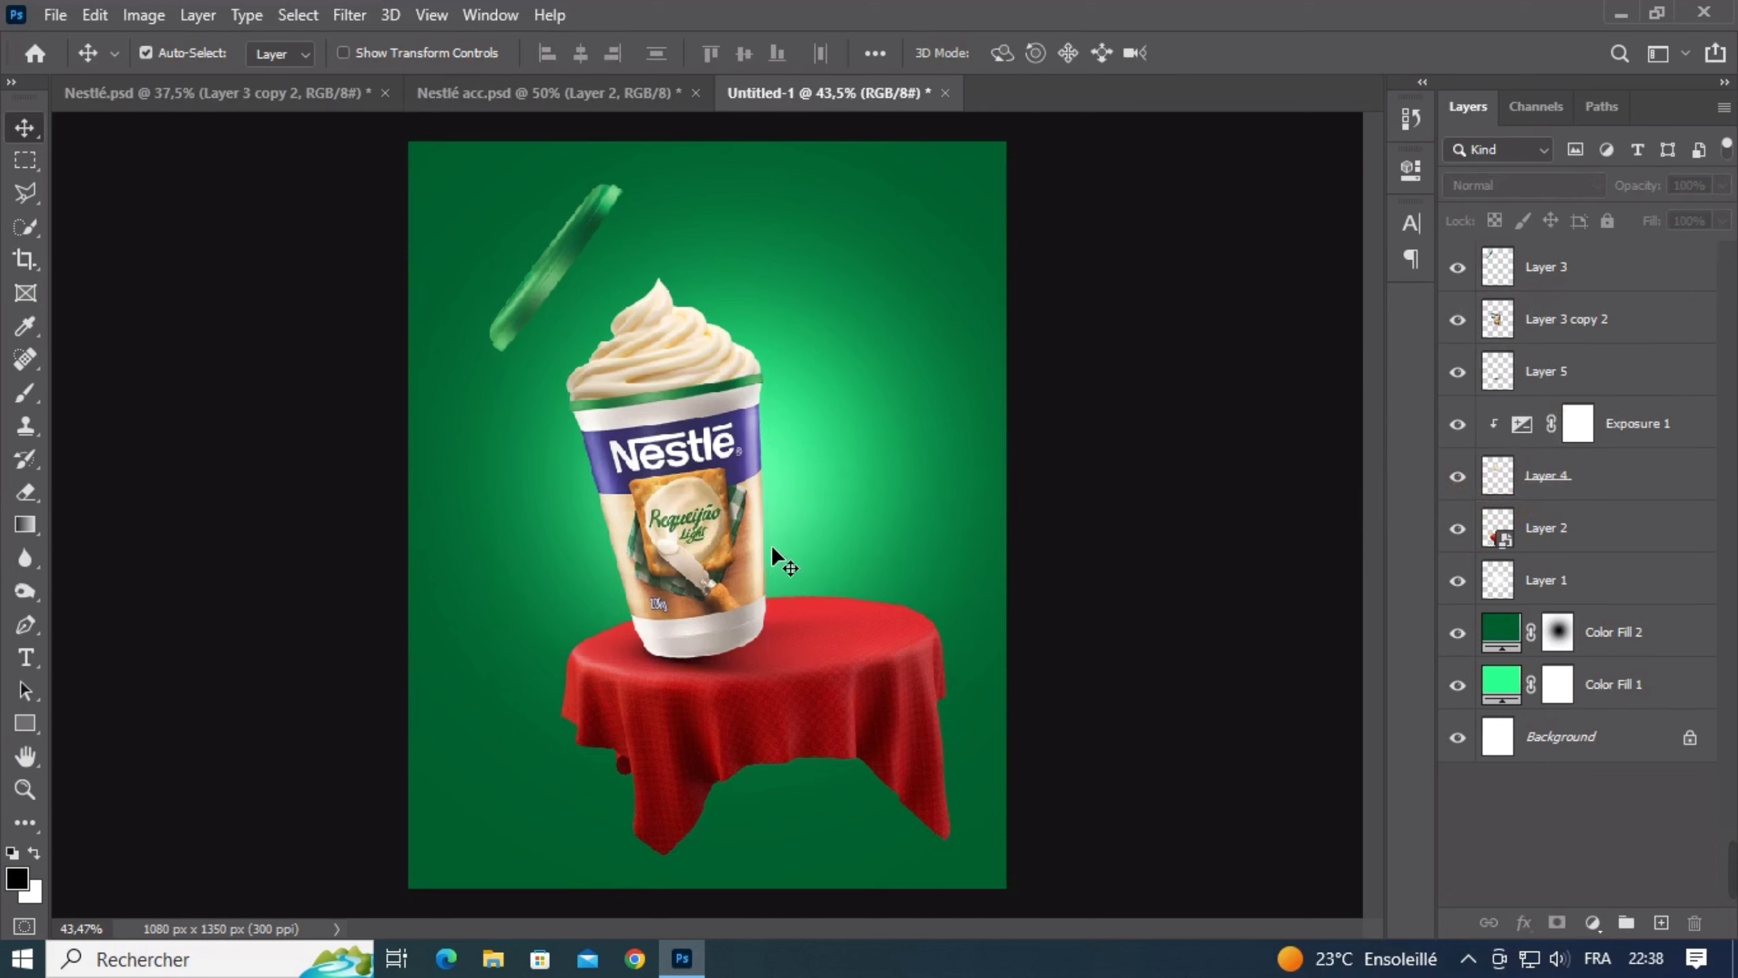
Shift the cup, cream, Exposure 1 and Layer 5 shadow together slightly left and up, and move the floating lid slightly left
click(689, 373)
shift+click(680, 375)
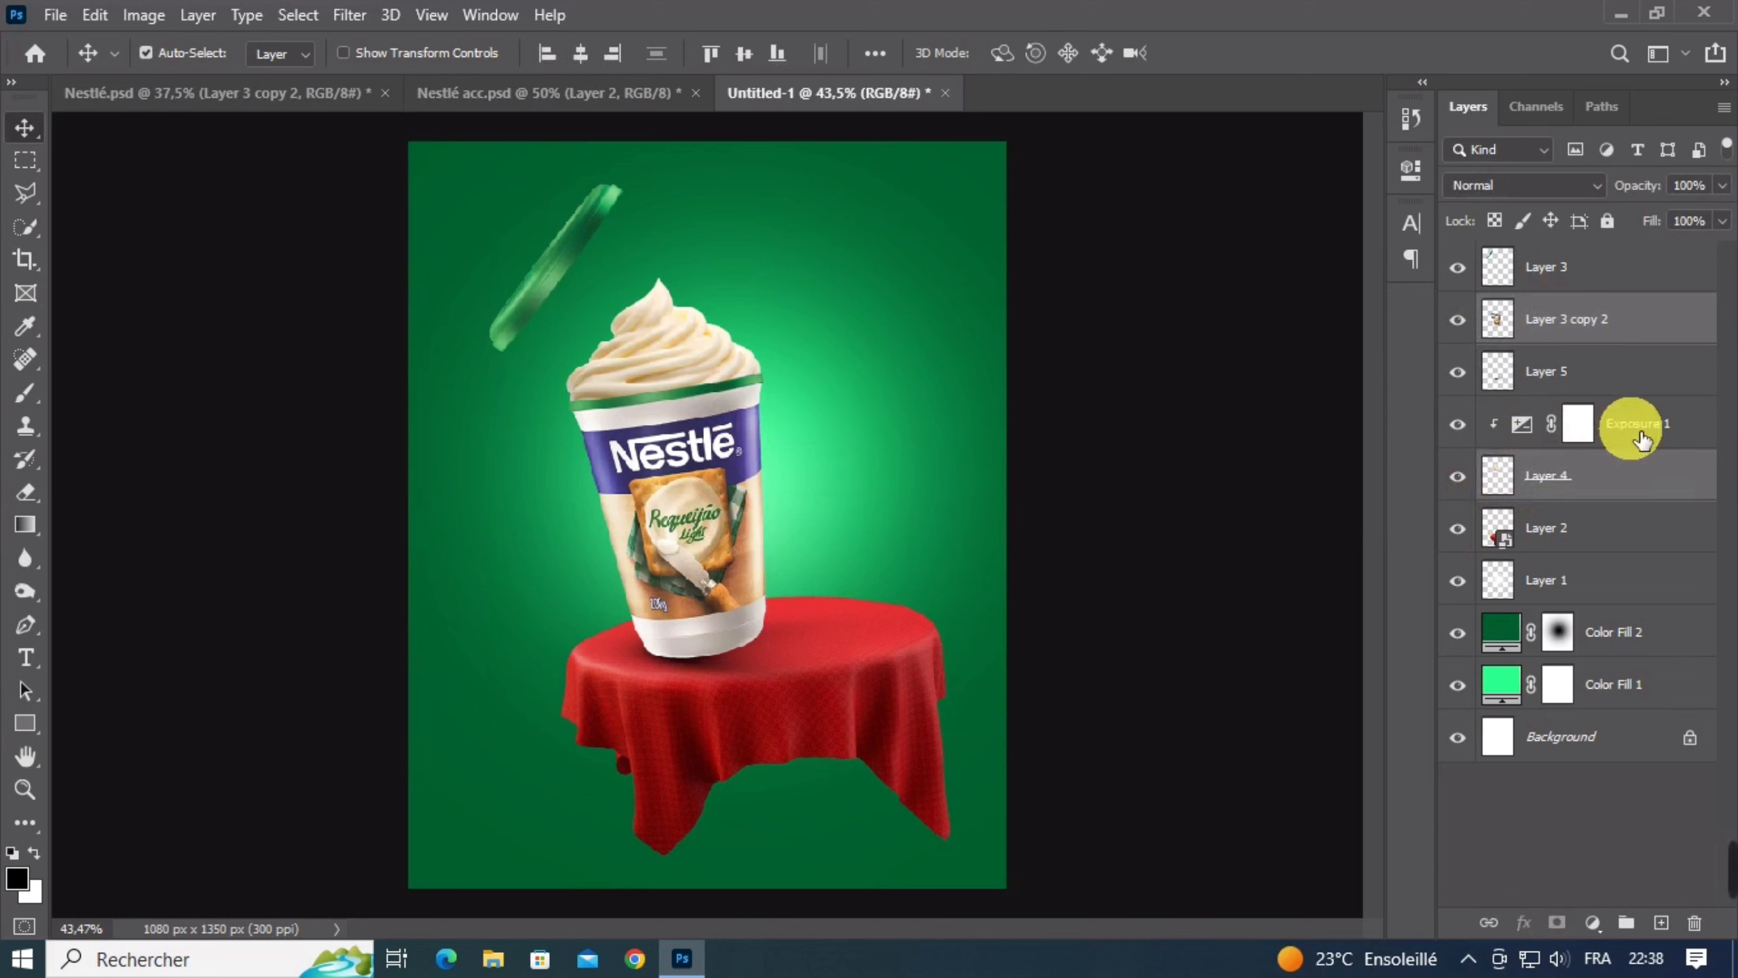
ctrl+click(1550, 431)
click(1459, 373)
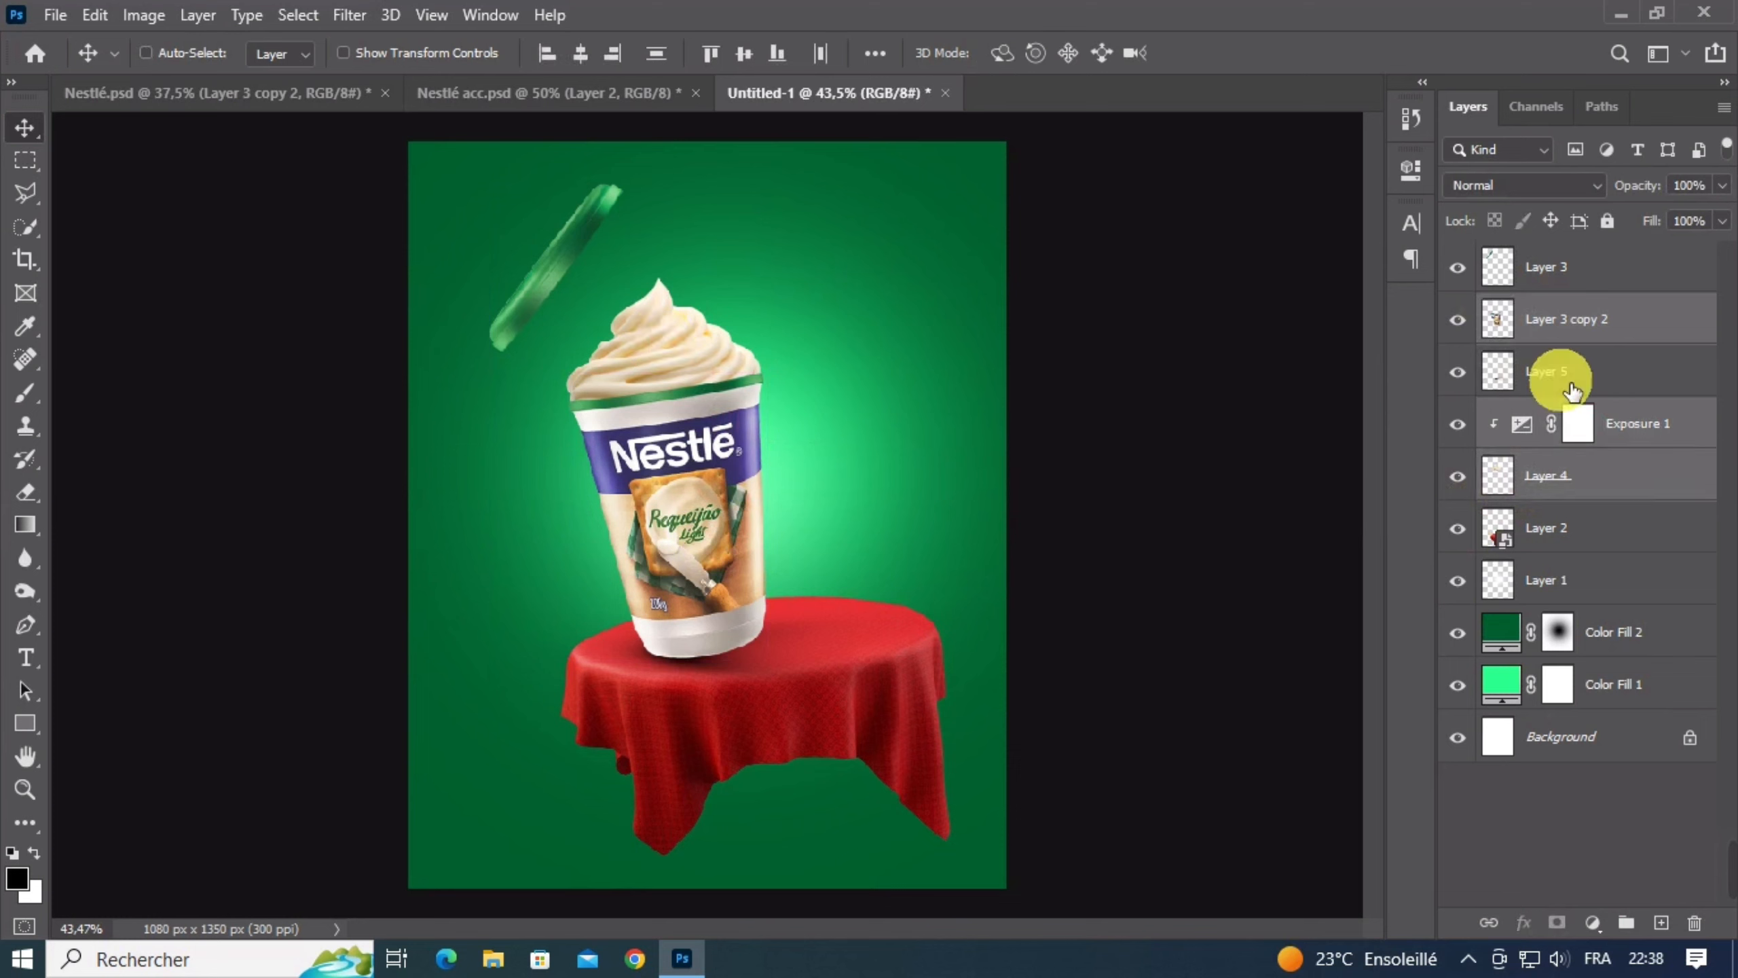
ctrl+click(1569, 384)
drag(713, 533, 695, 527)
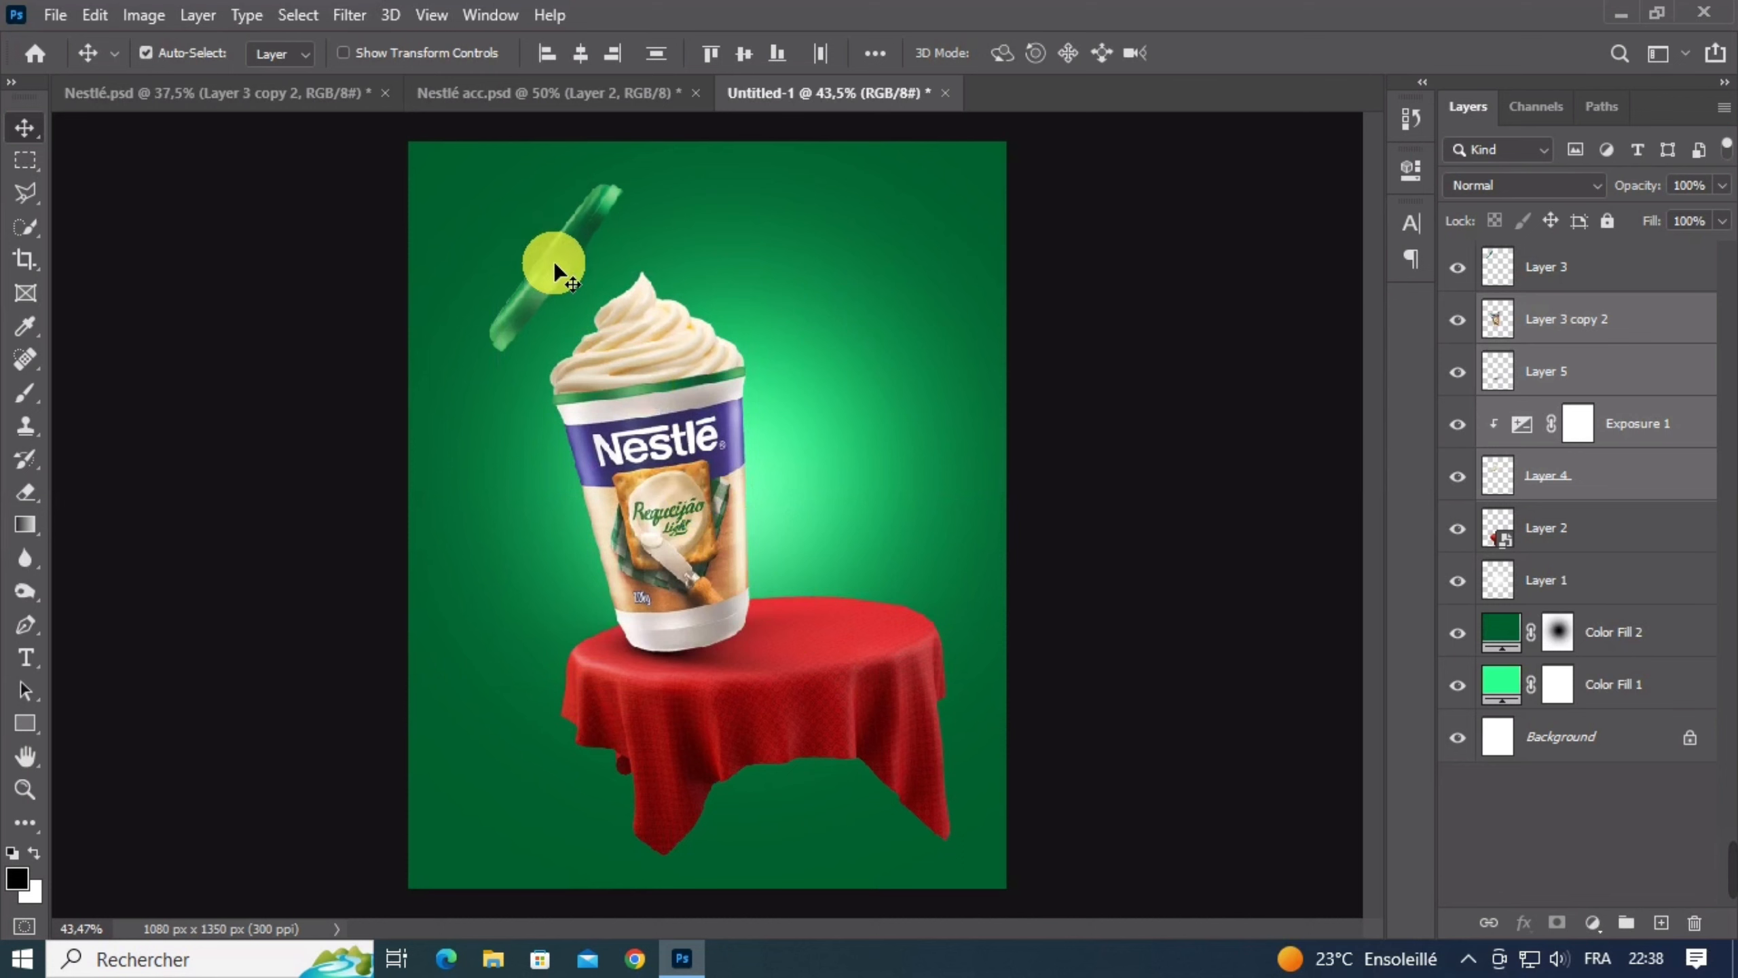
drag(554, 261, 530, 267)
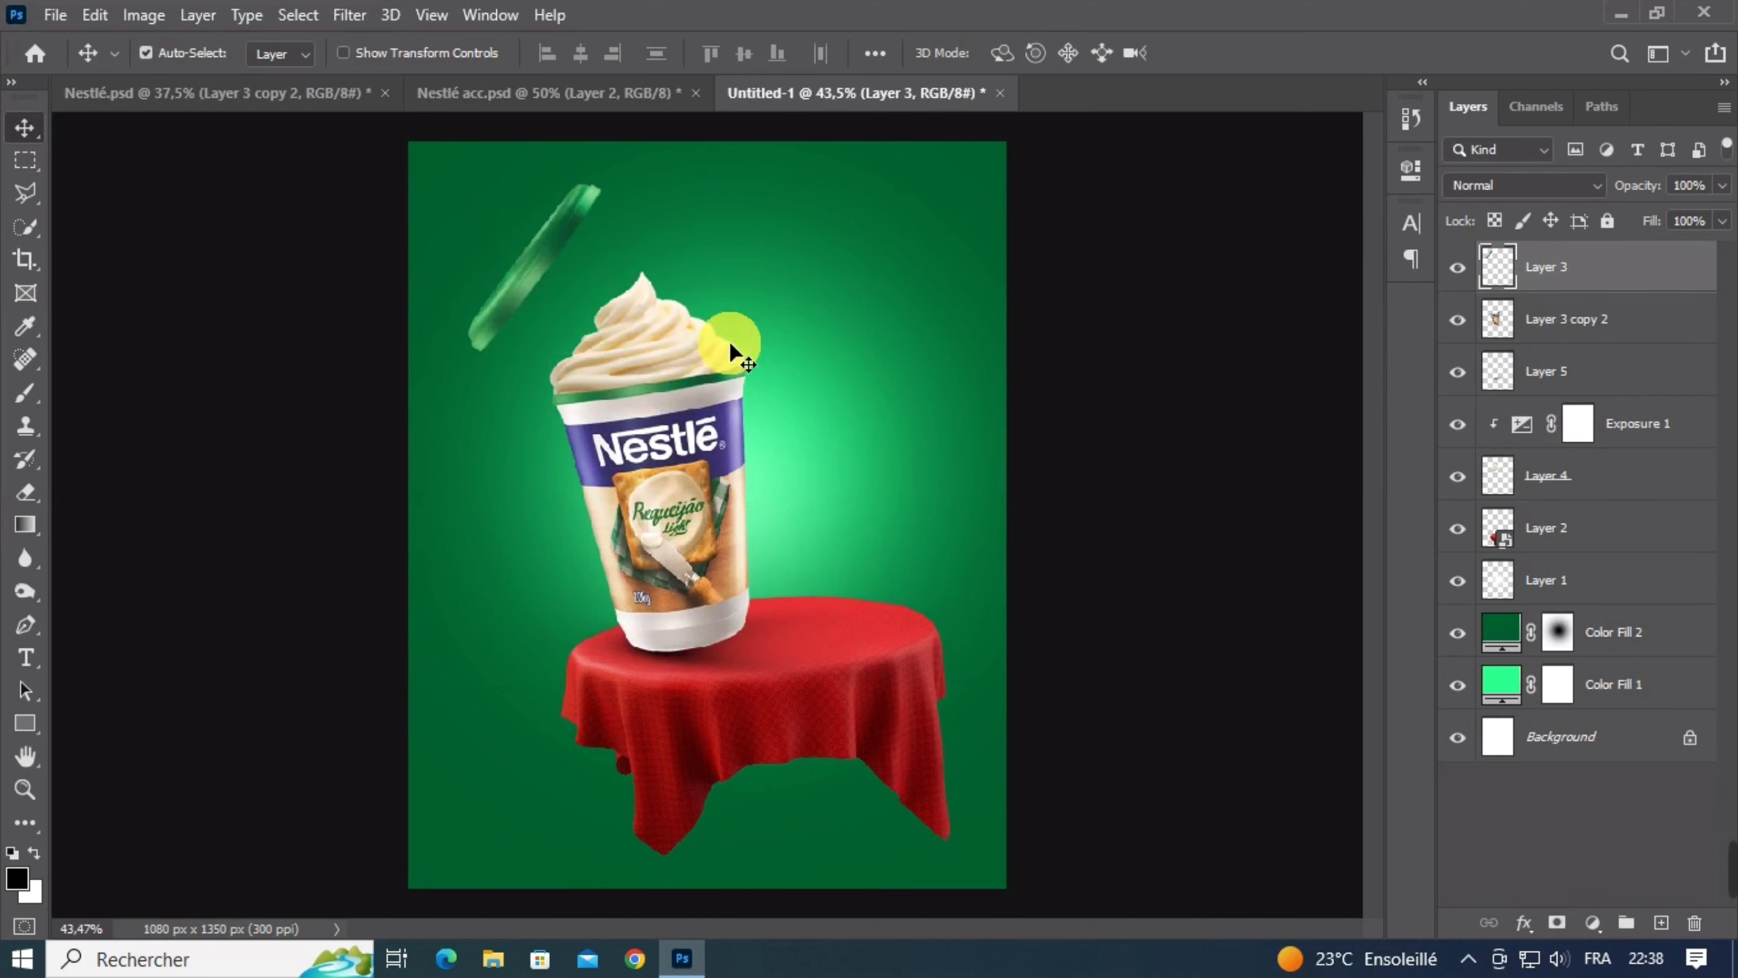
Flatten the Layer 5 shadow to about 81% height and reposition it tightly under the cup's base
scroll(699, 646, up, 3)
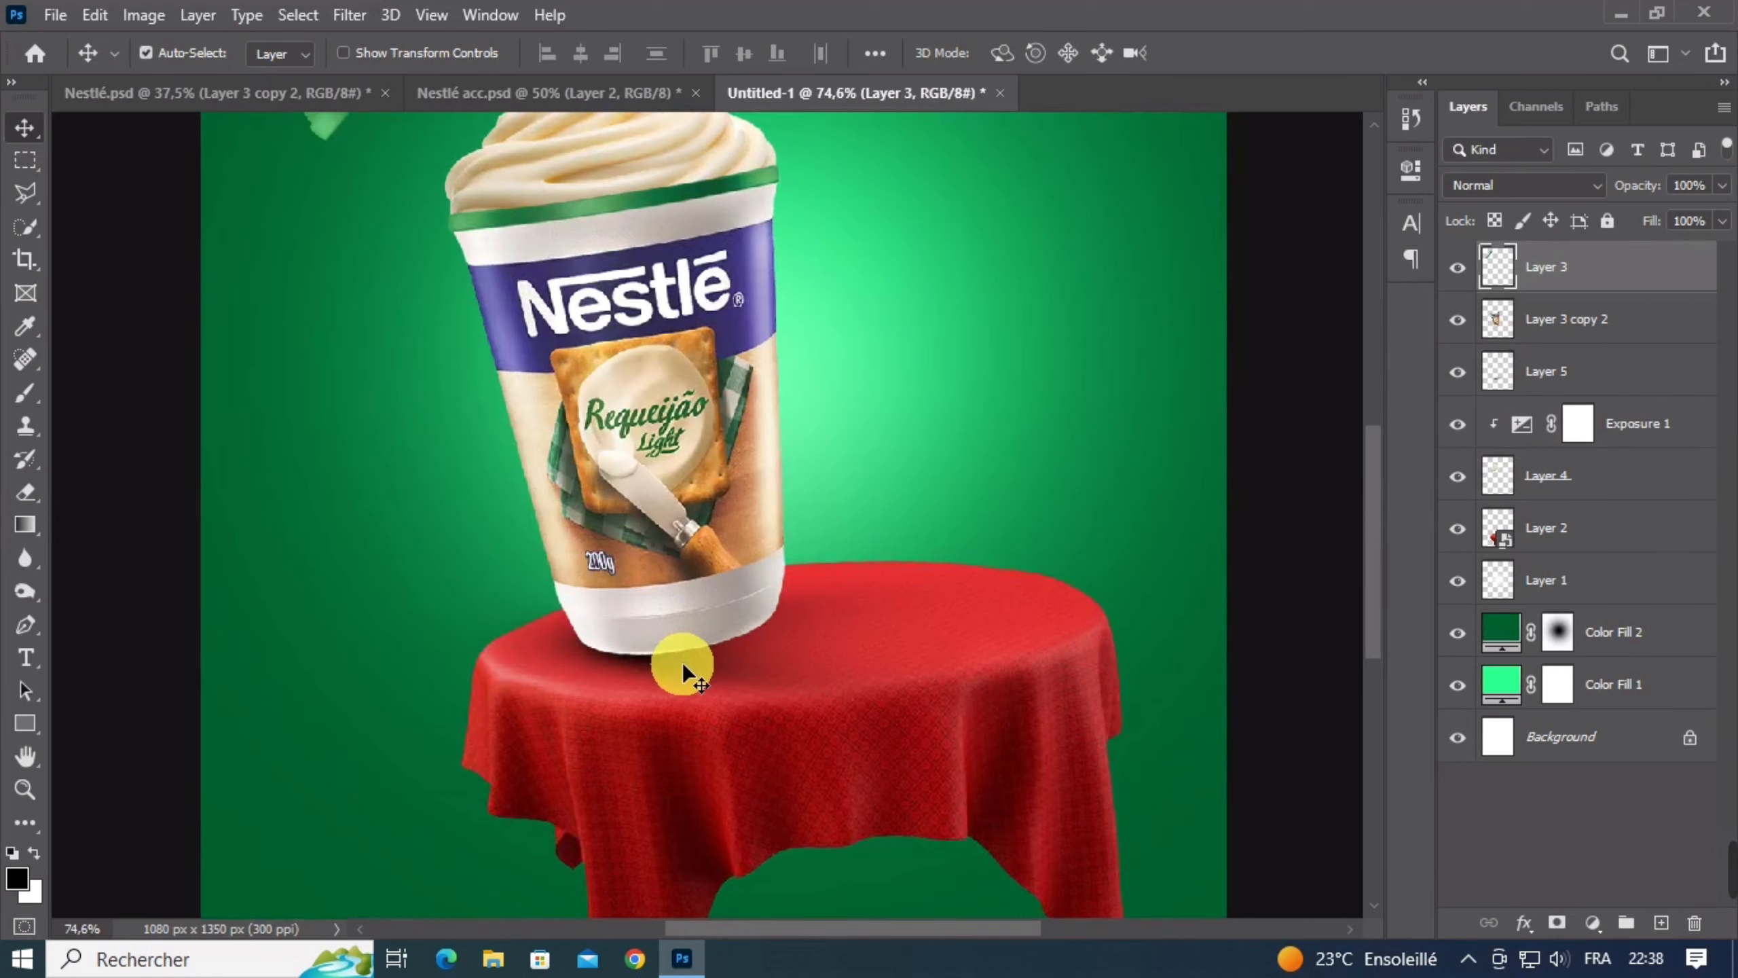
click(679, 668)
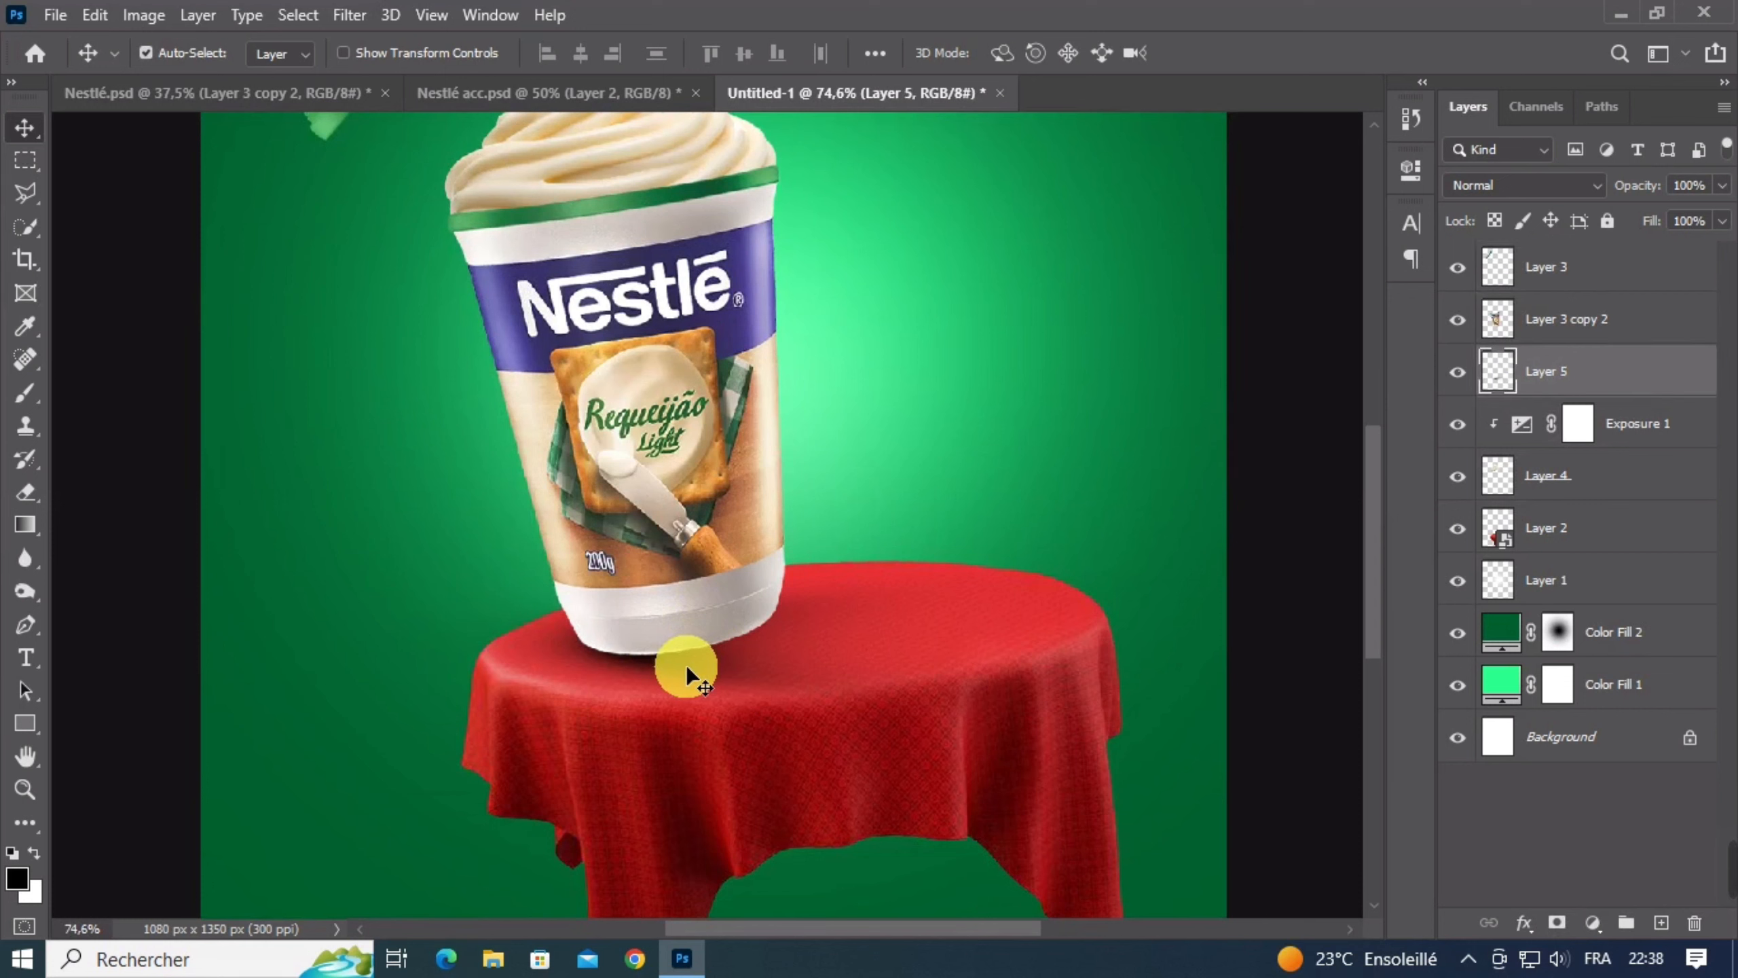
key(ctrl+t)
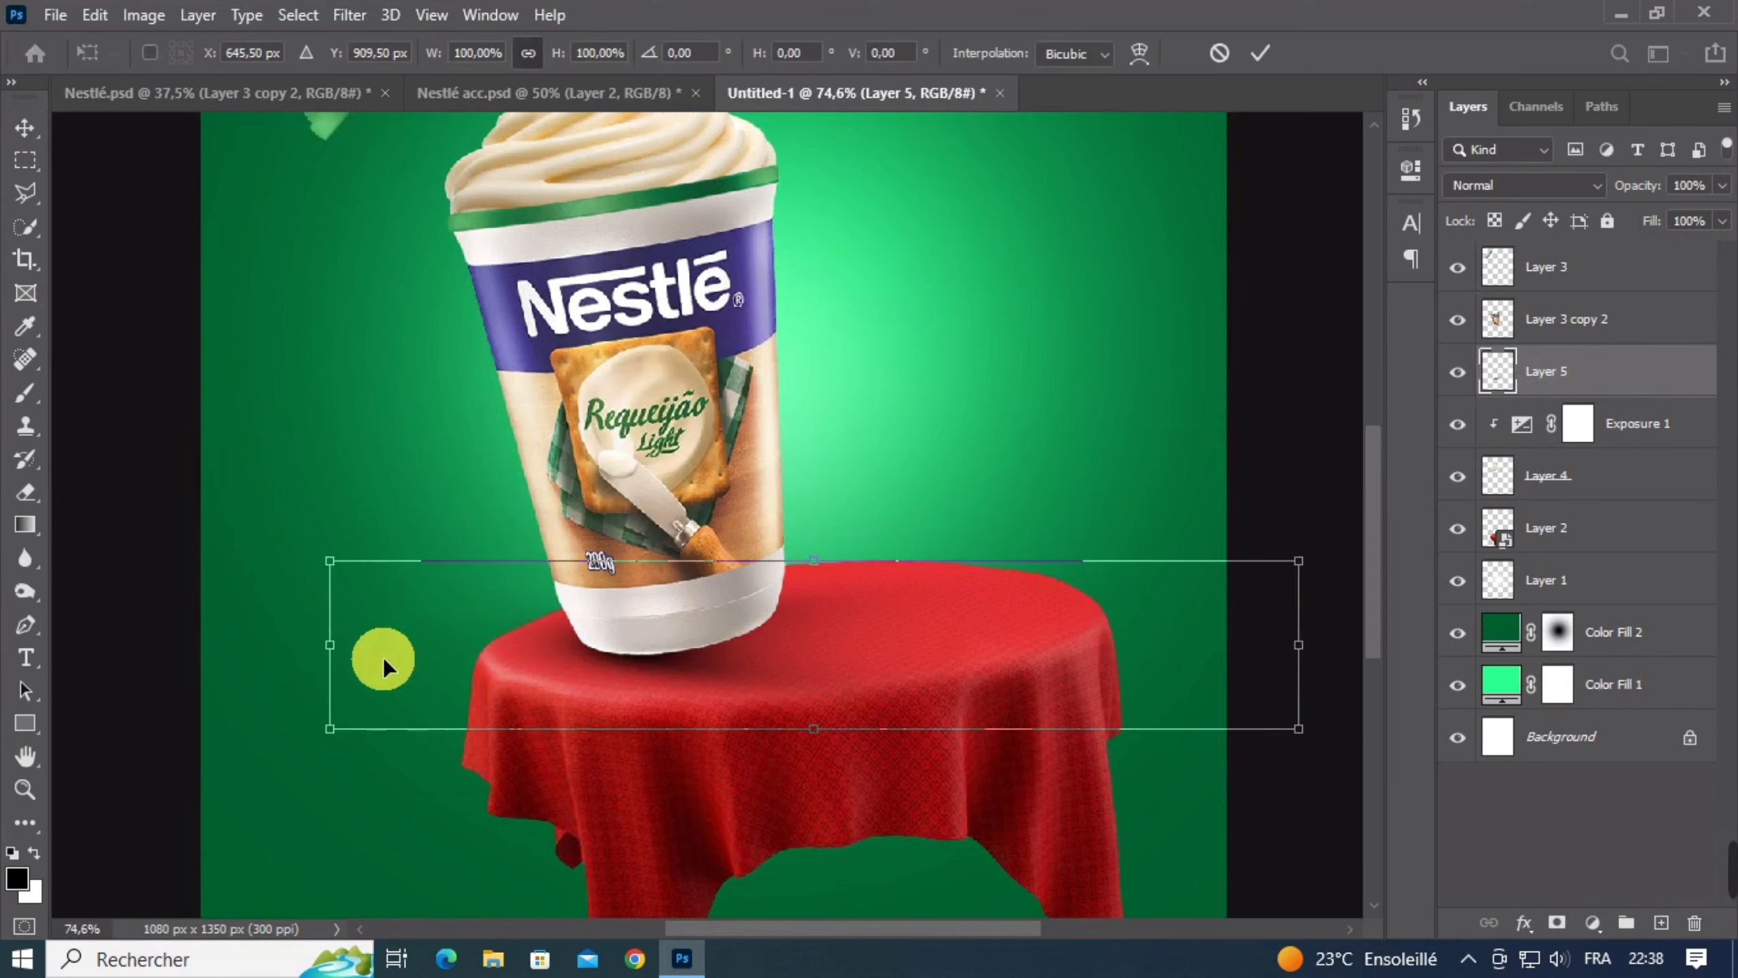
drag(734, 644, 733, 650)
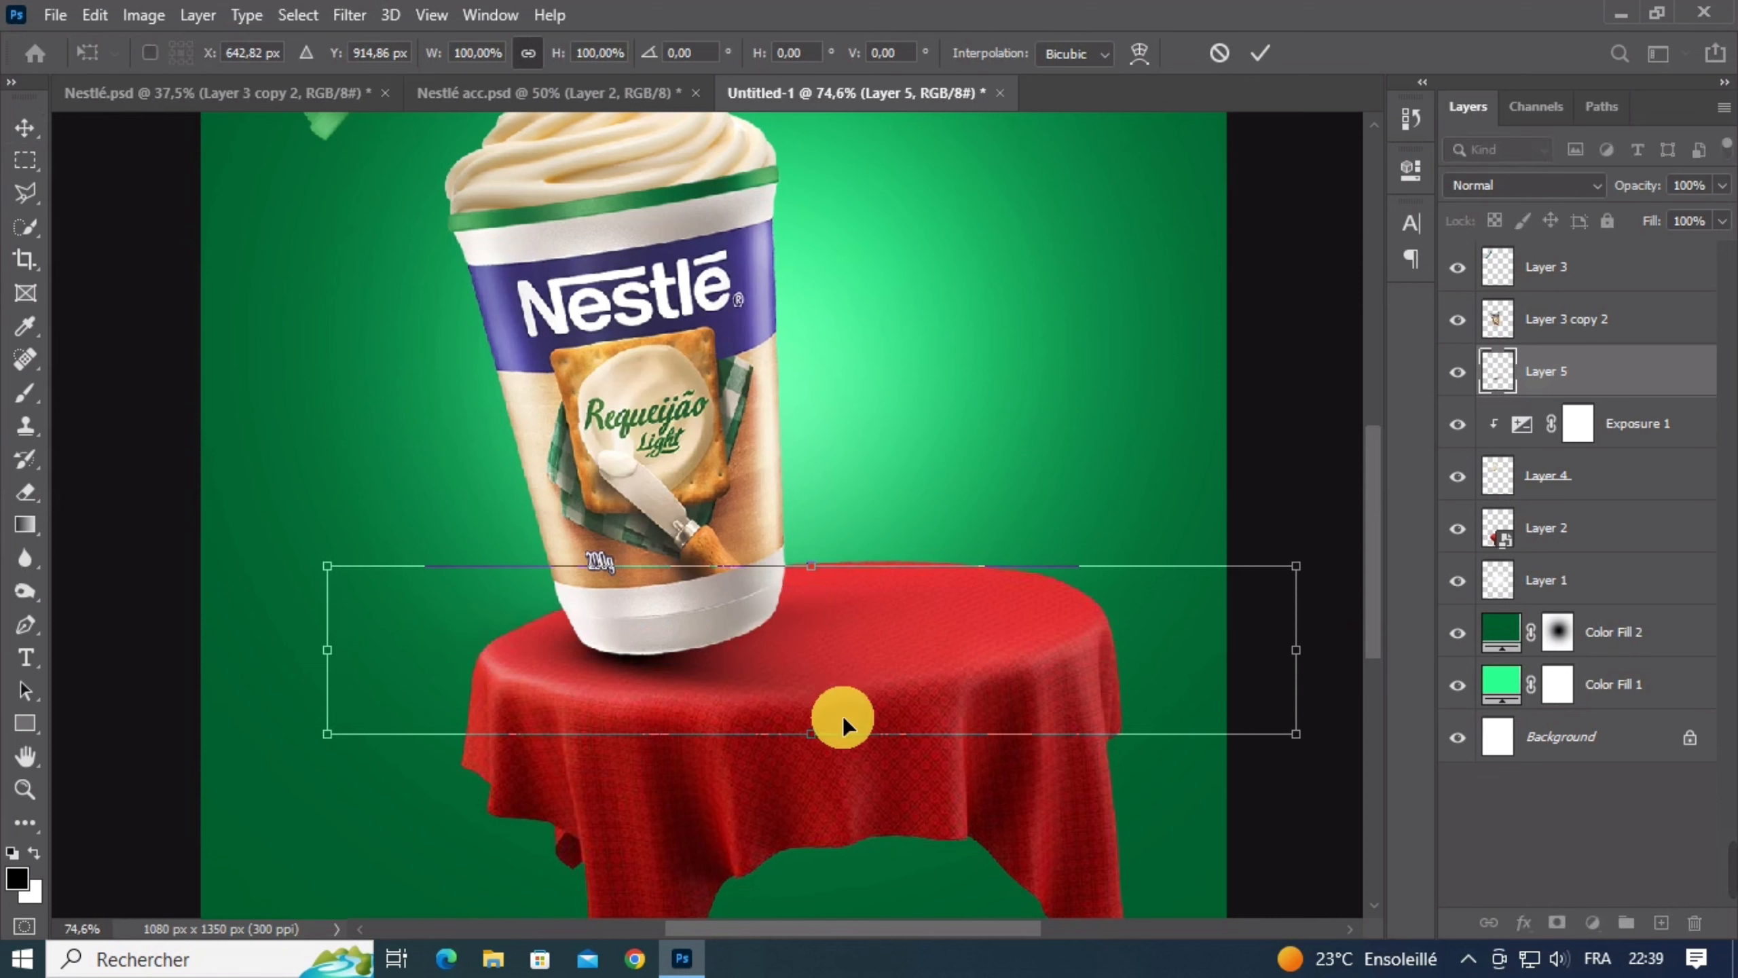
drag(811, 734, 812, 695)
drag(819, 625, 835, 593)
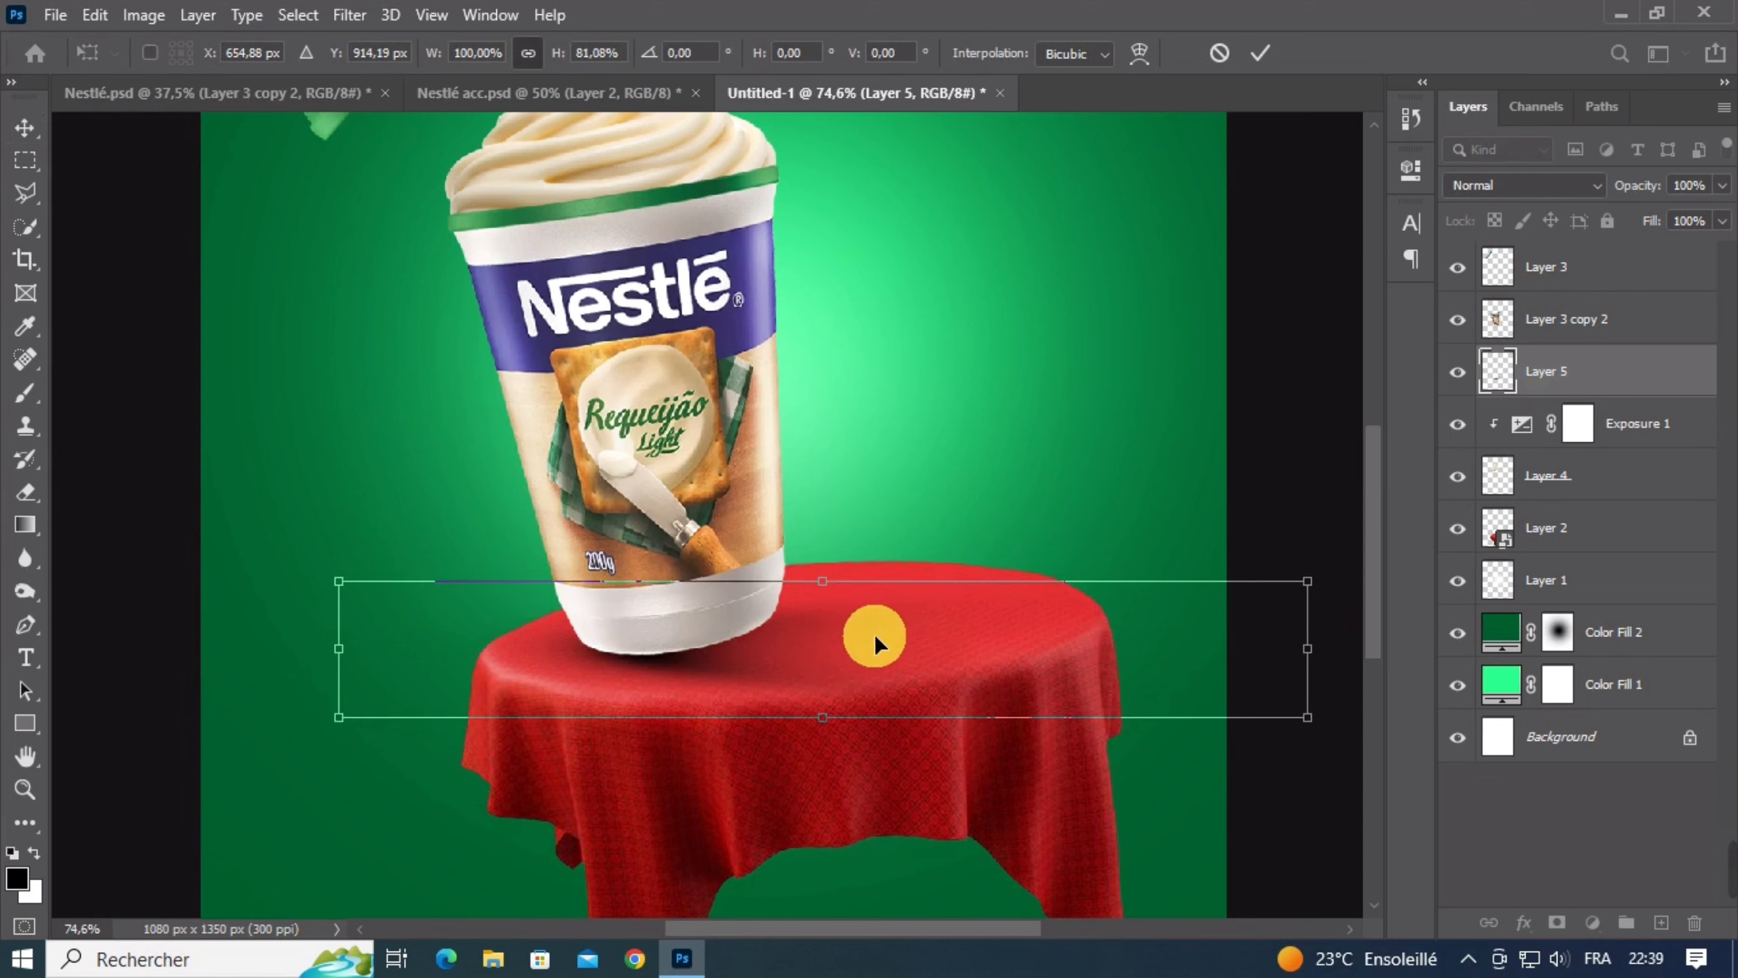
key(Return)
Add a Levels adjustment clipped to the cup layer and darken it by lowering the white output level to about 26
click(199, 93)
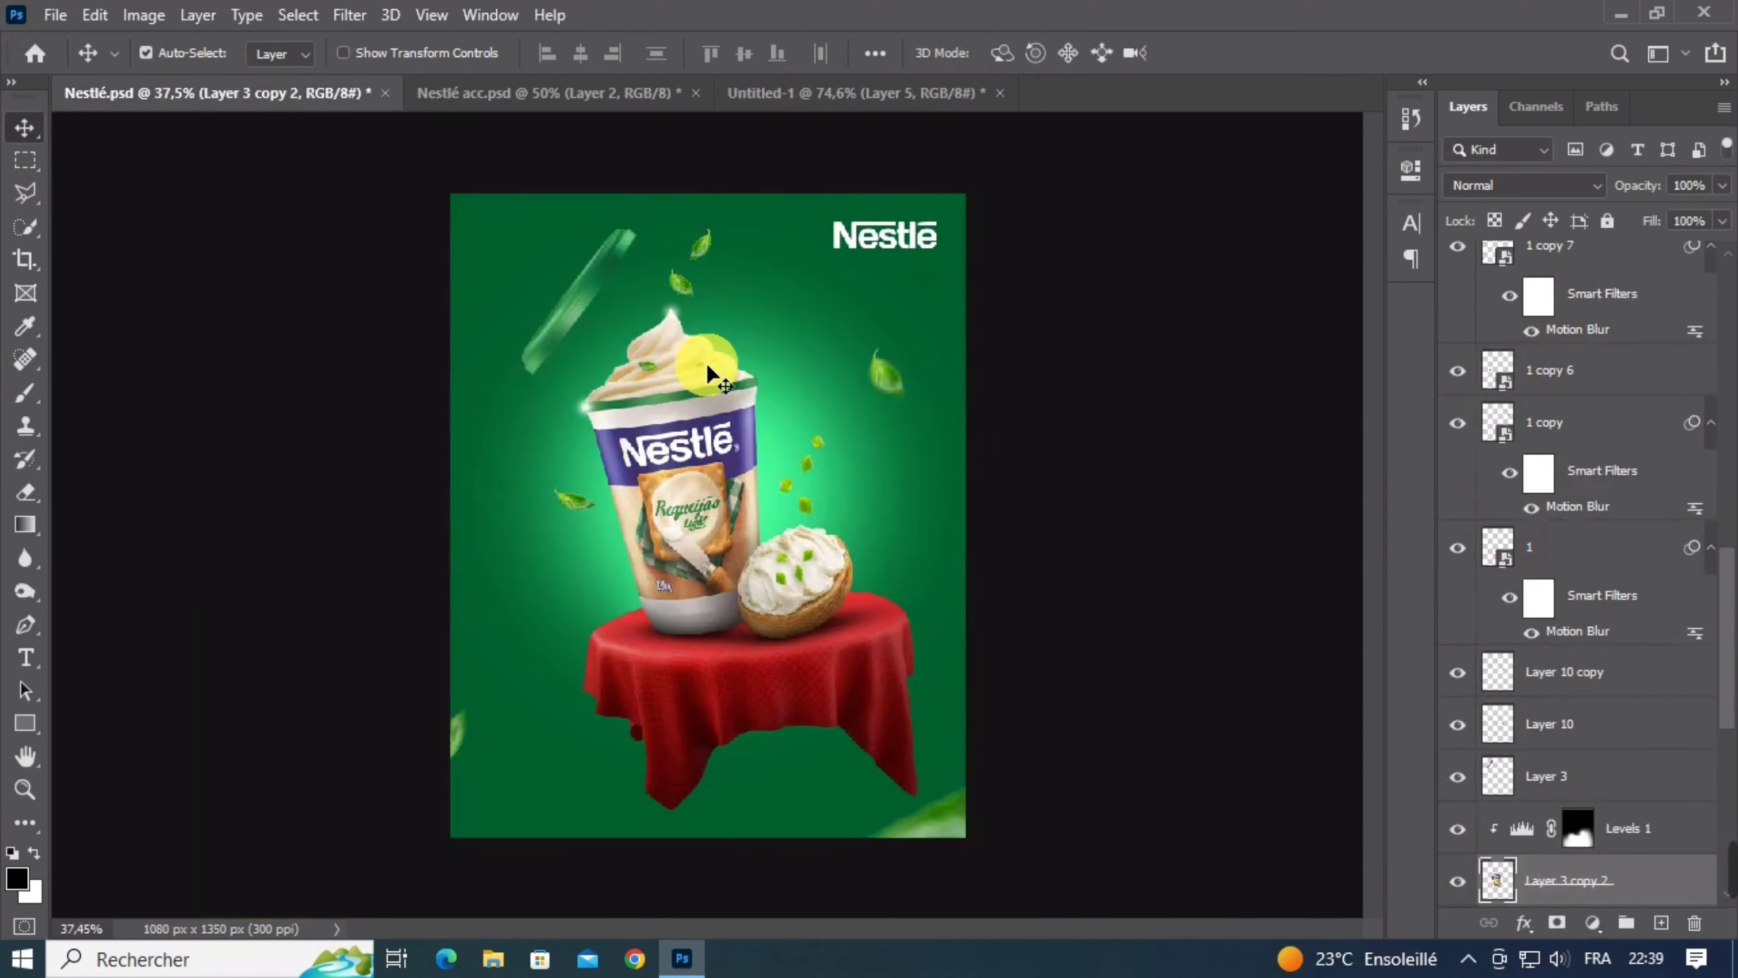
click(847, 91)
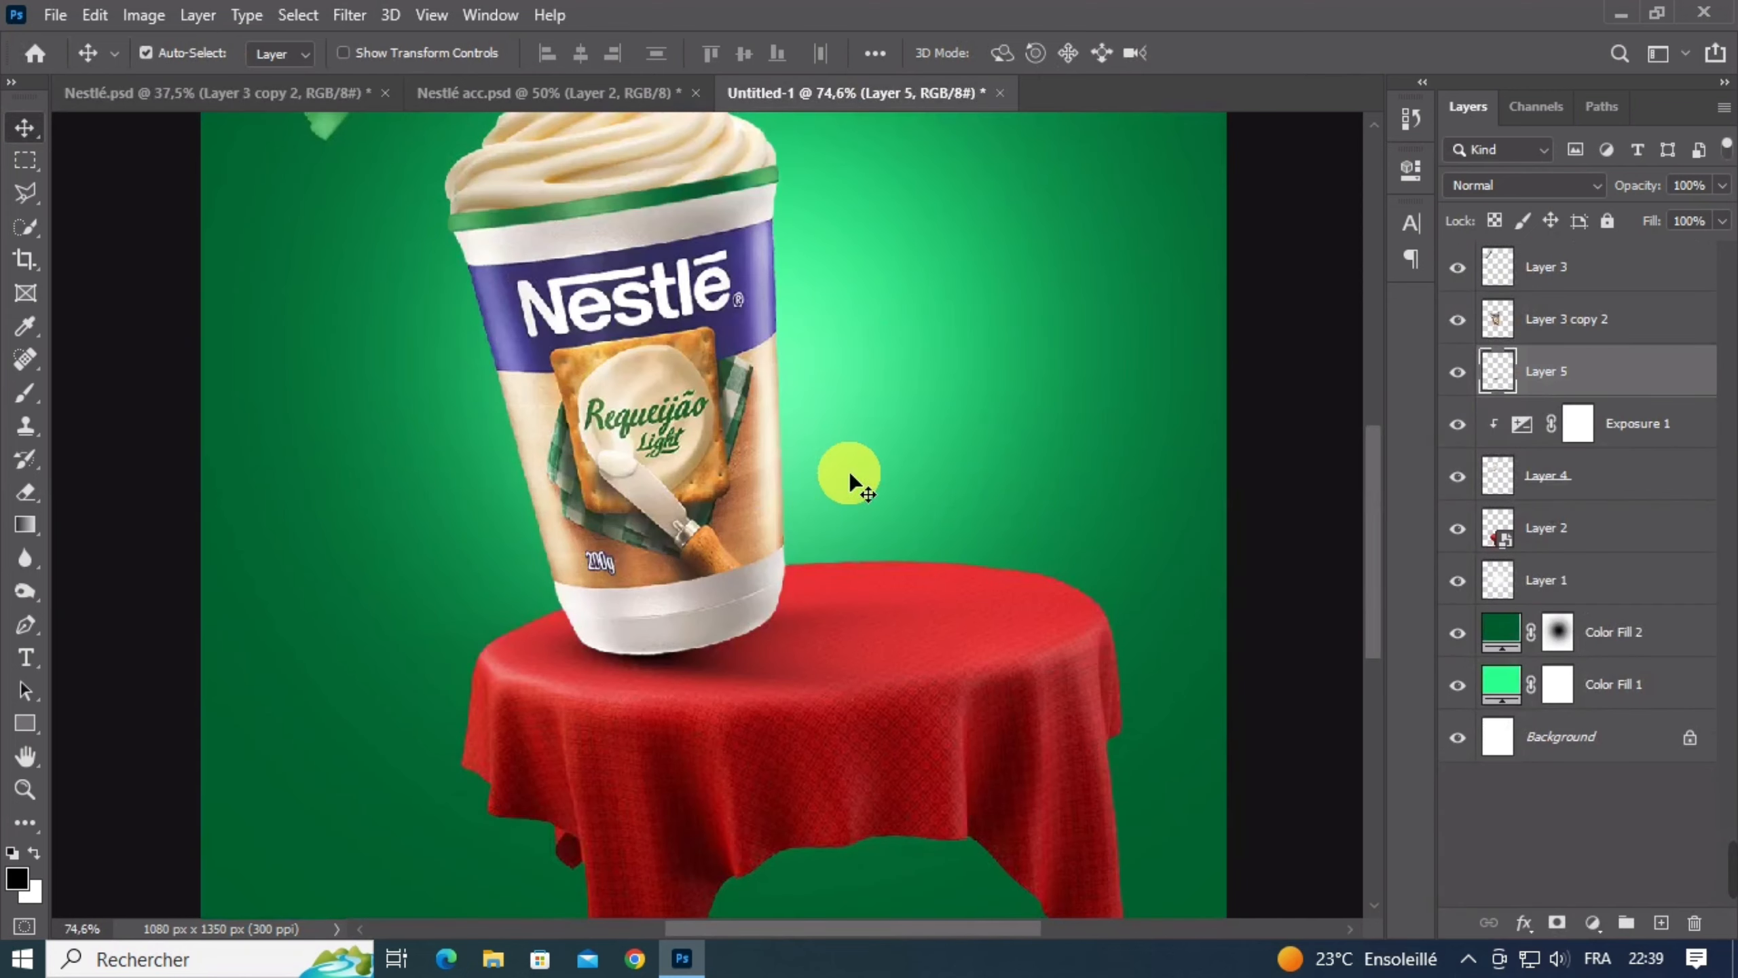
key(ctrl+0)
scroll(805, 641, down, 2)
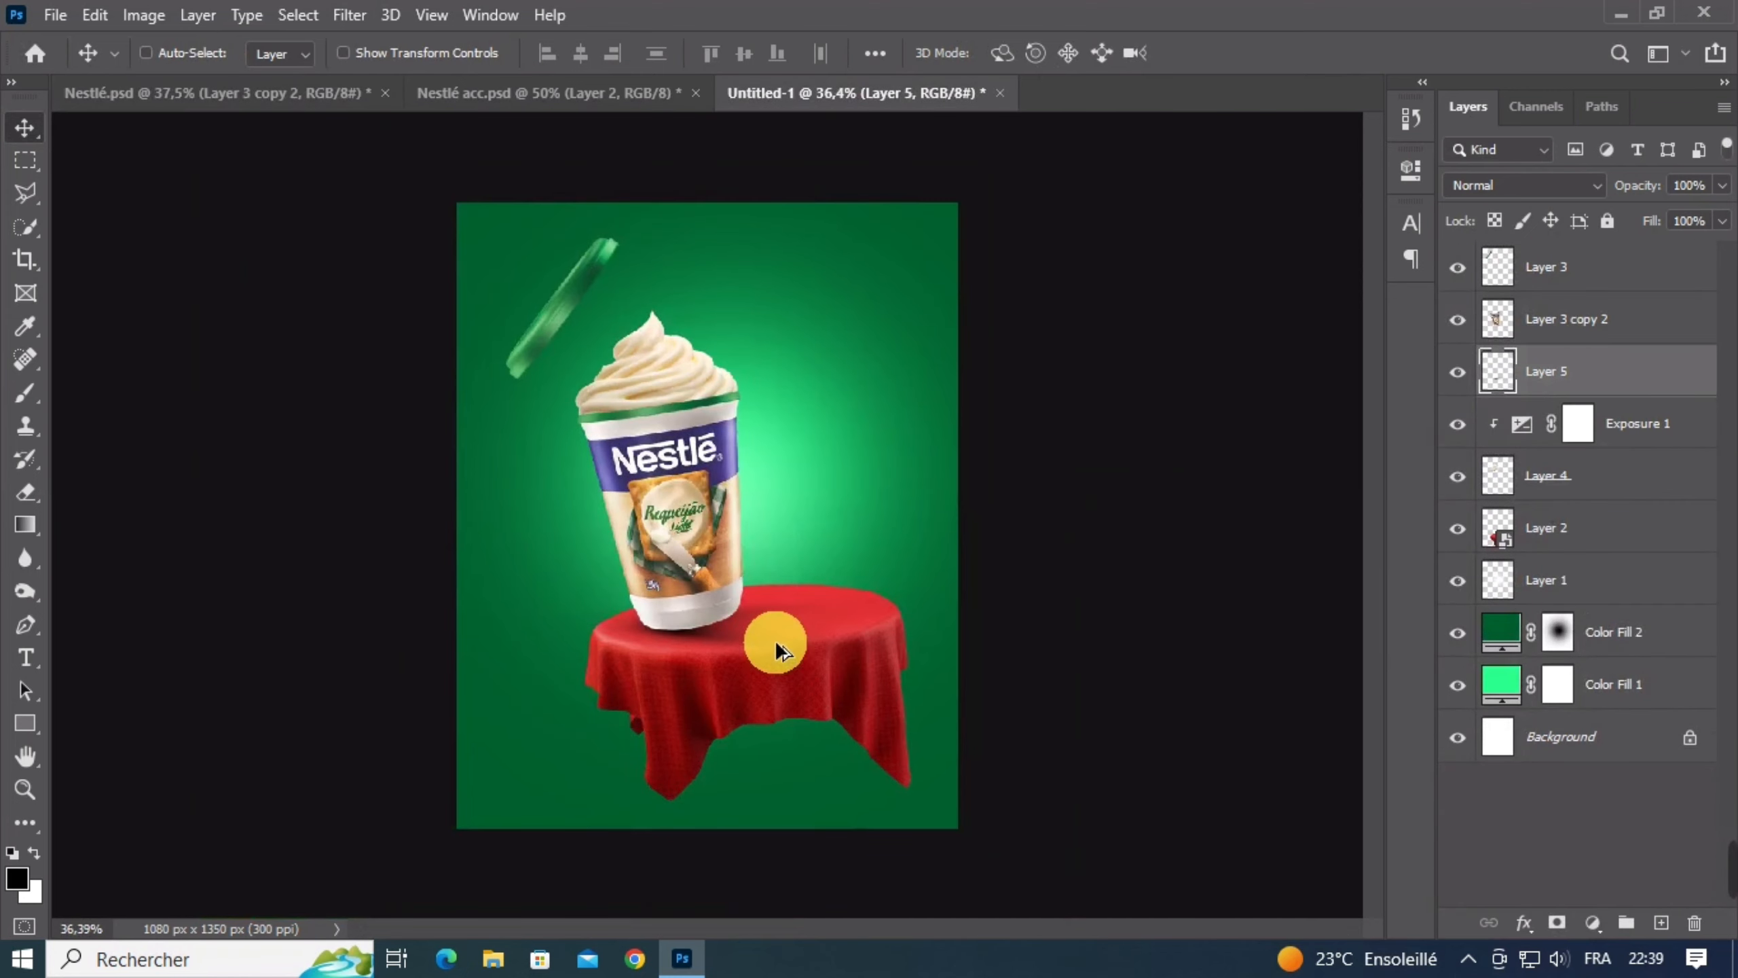
scroll(774, 640, up, 2)
click(688, 538)
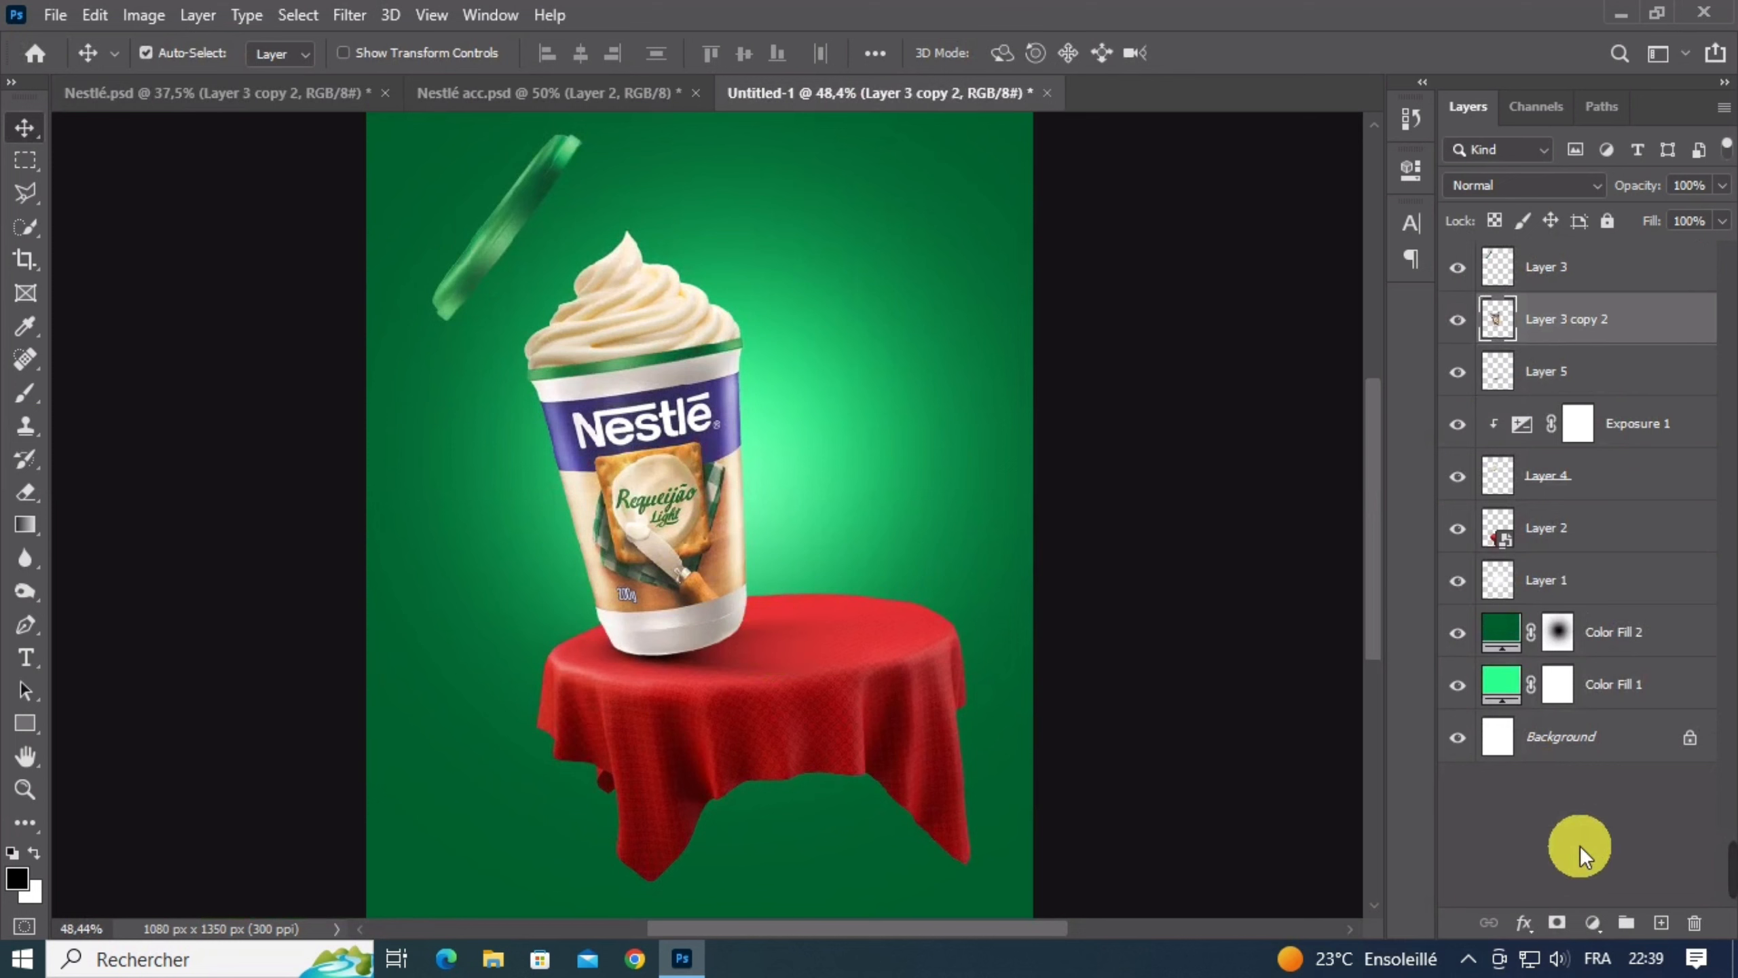
click(1595, 924)
click(1564, 579)
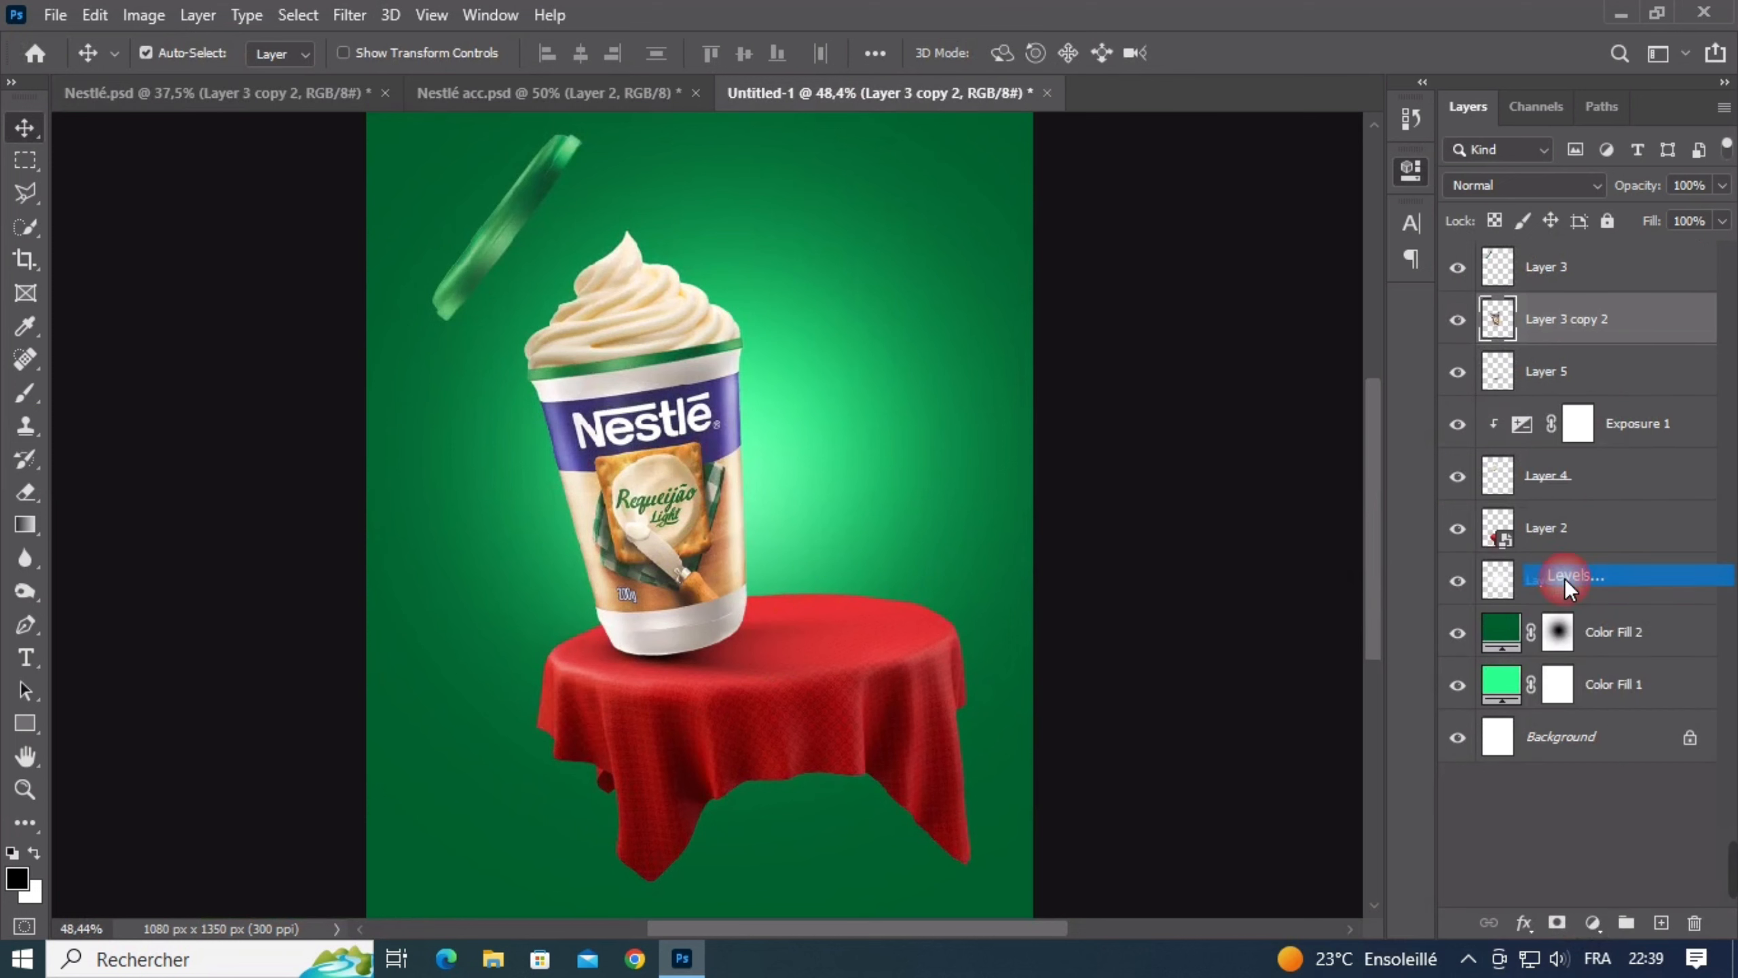
click(1192, 593)
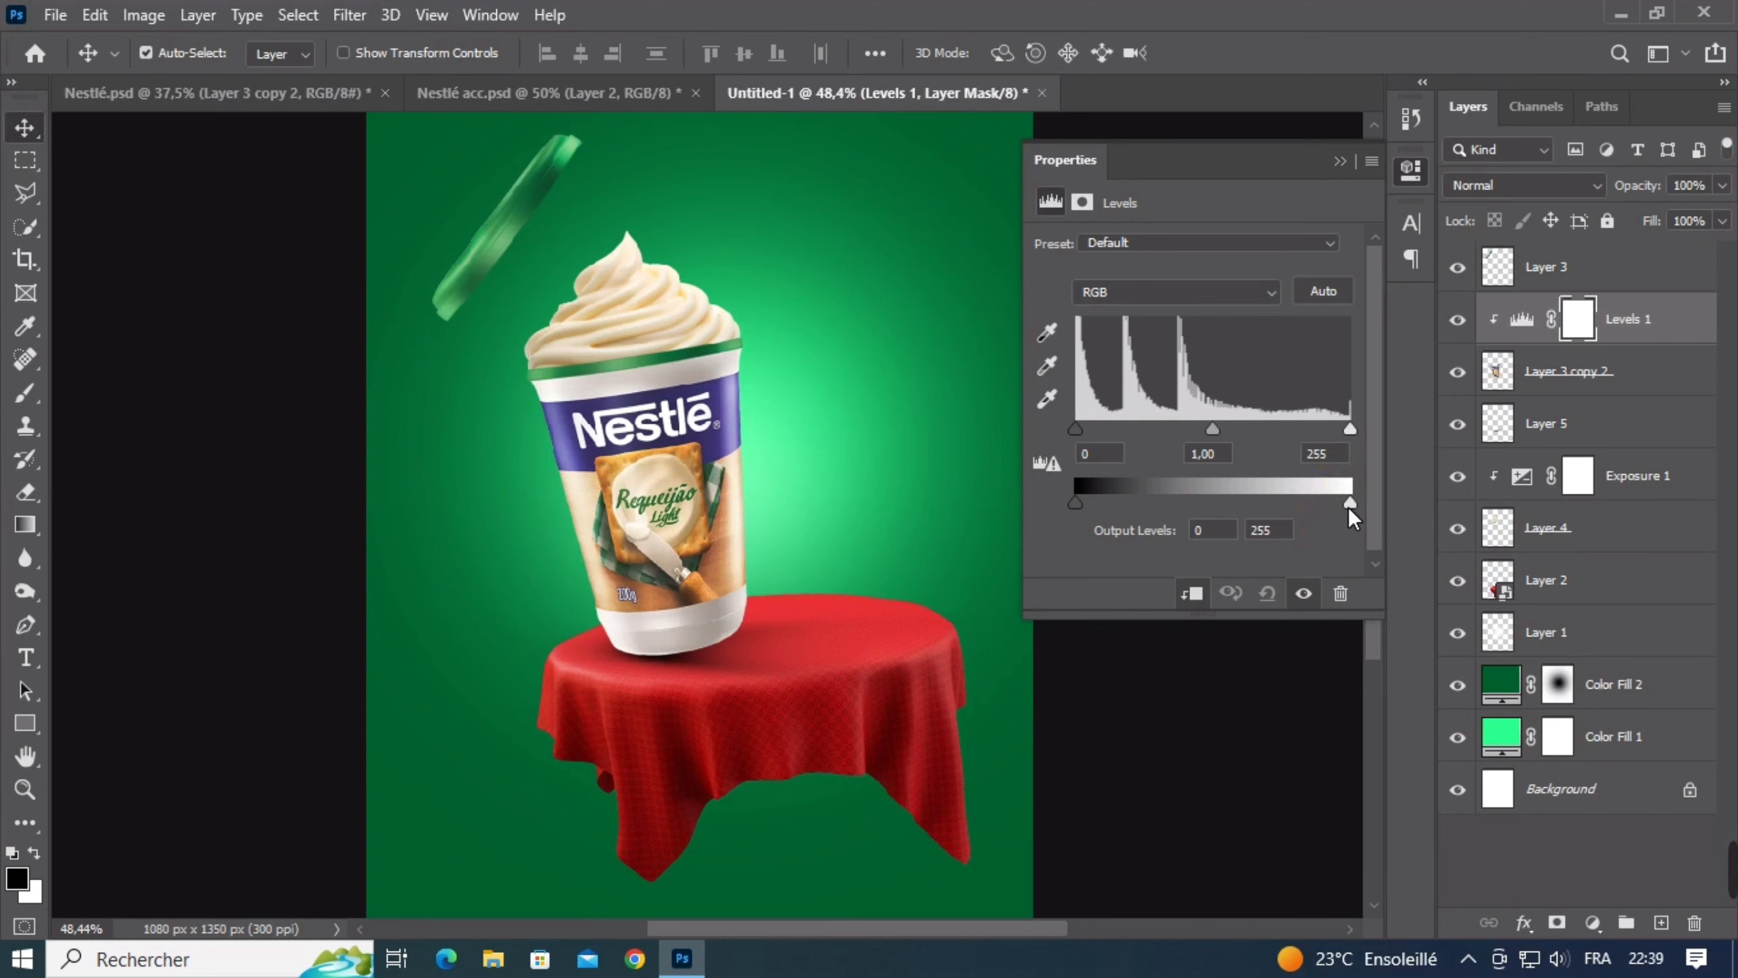
drag(1350, 505, 1113, 520)
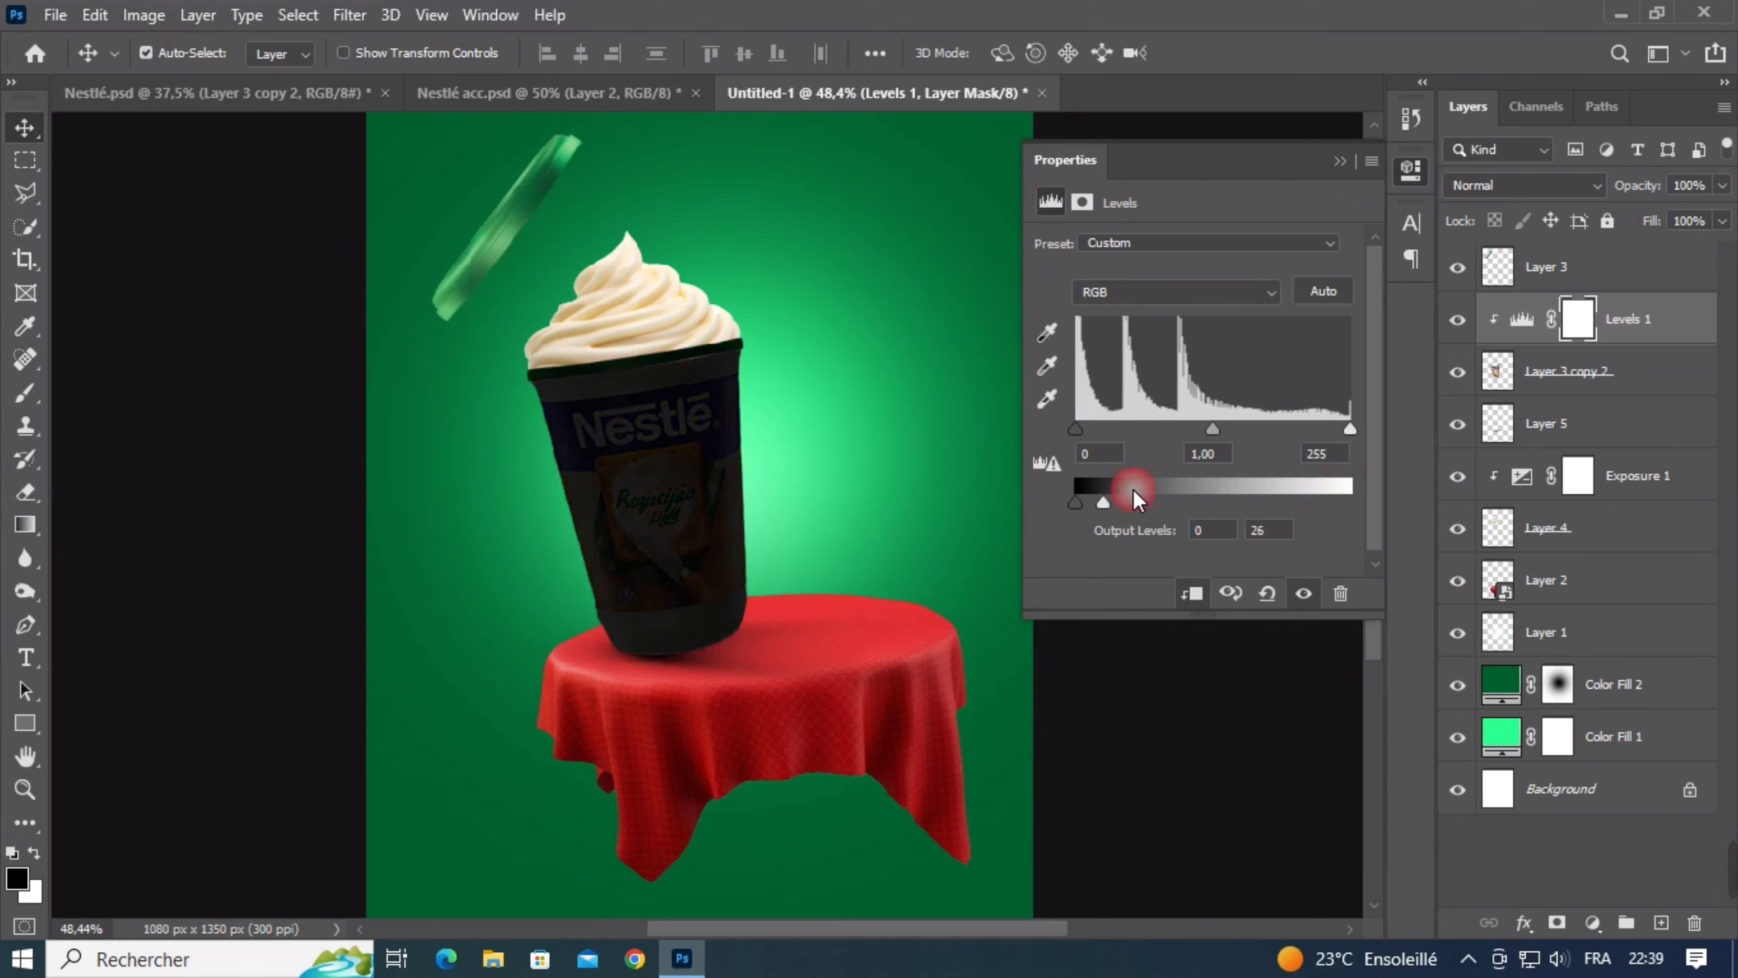
click(1339, 162)
Invert the Levels 1 mask to black and paint white over the cup's base with a 536 px Soft Round brush
key(ctrl+i)
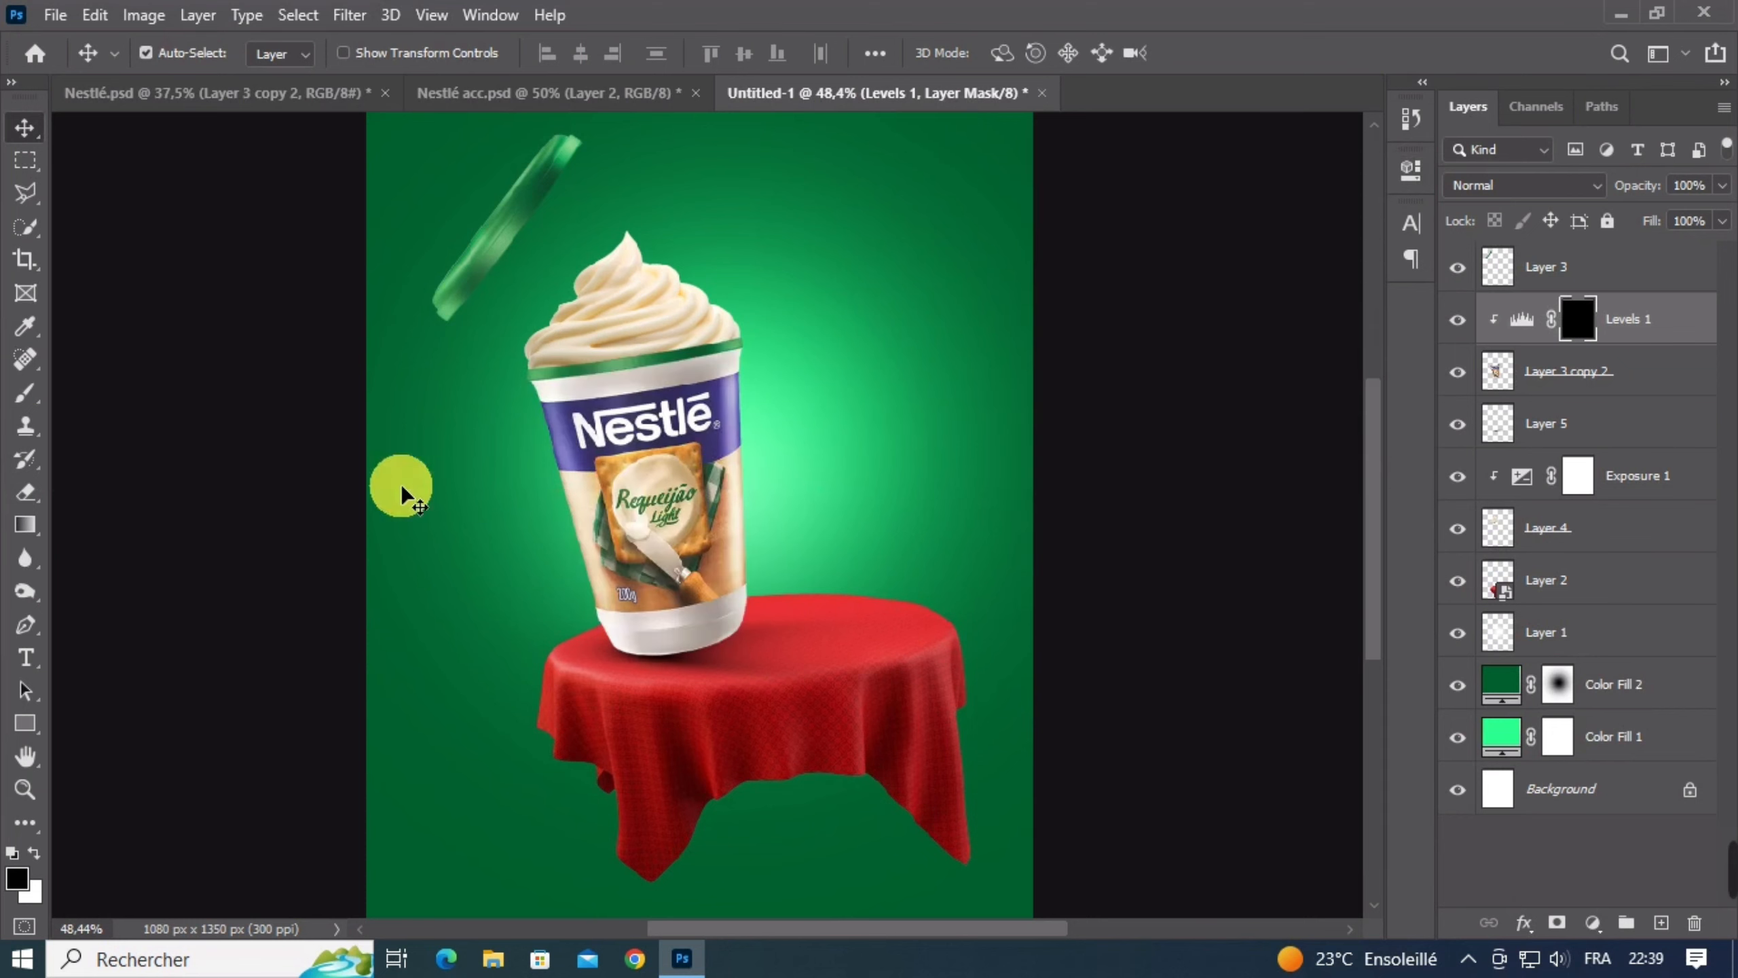
click(26, 396)
click(33, 852)
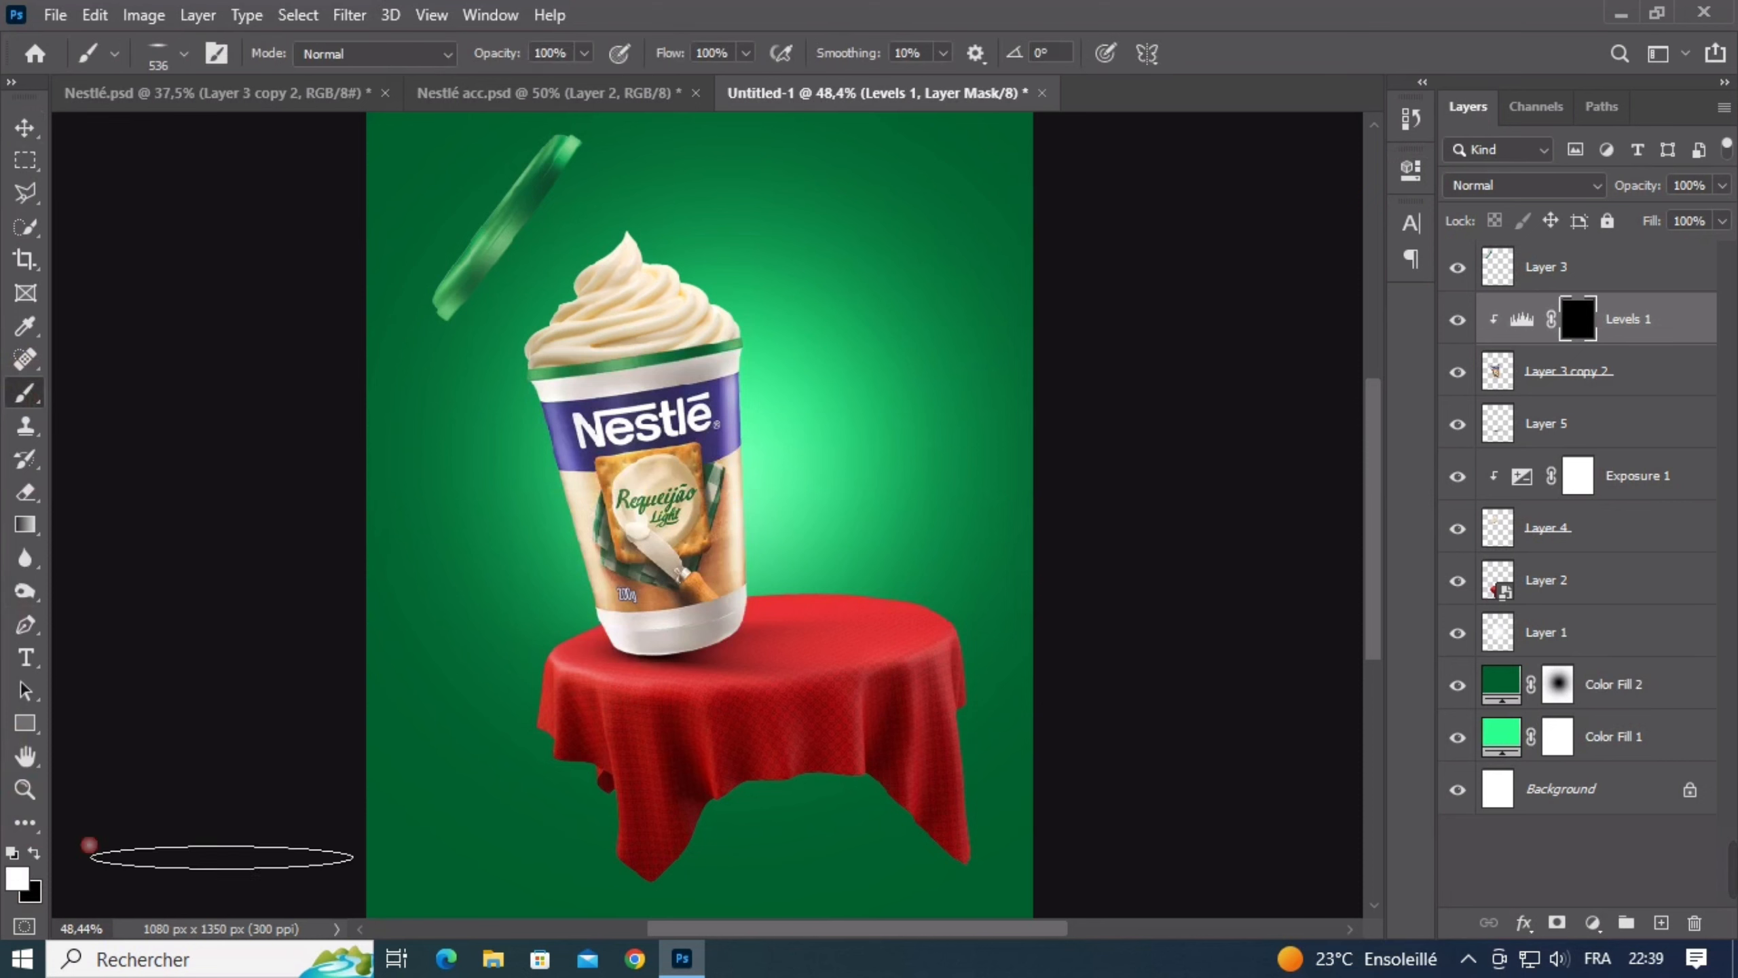
click(183, 55)
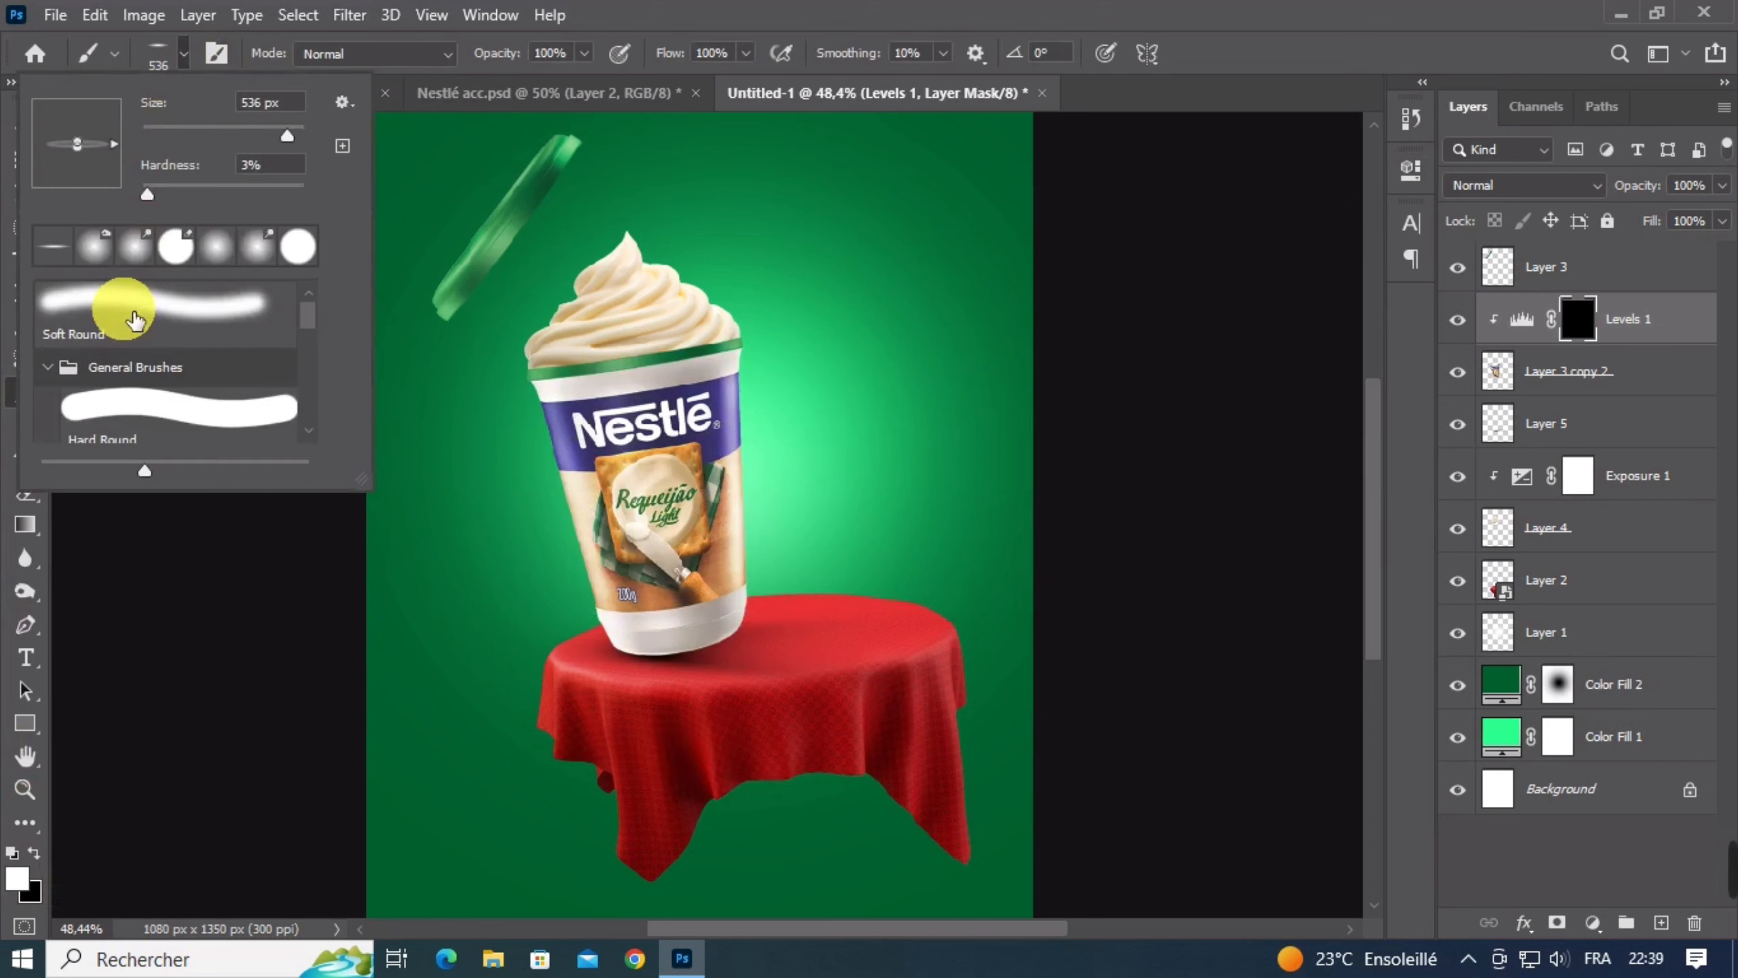
click(123, 312)
click(619, 673)
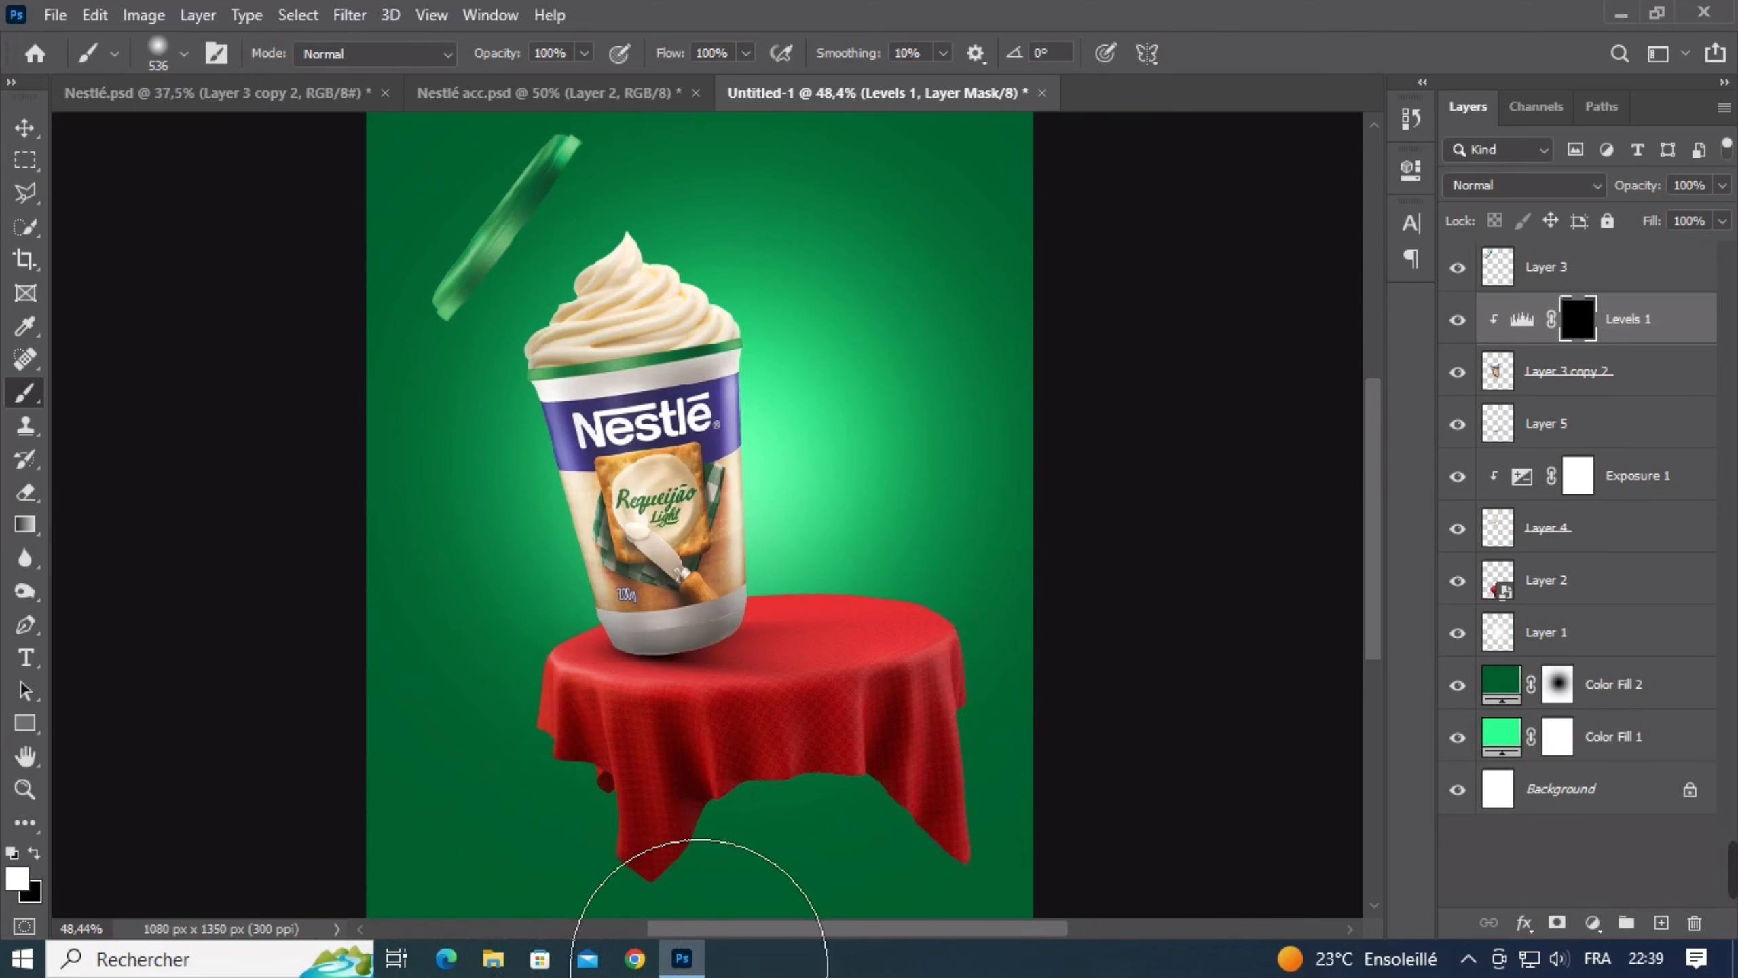
Reduce the brush to 330 px and refine the darkening around the cup's base on the Levels 1 mask
drag(982, 952, 922, 928)
scroll(674, 681, up, 2)
mouse_move(735, 687)
mouse_down()
mouse_move(675, 682)
mouse_move(735, 679)
mouse_up()
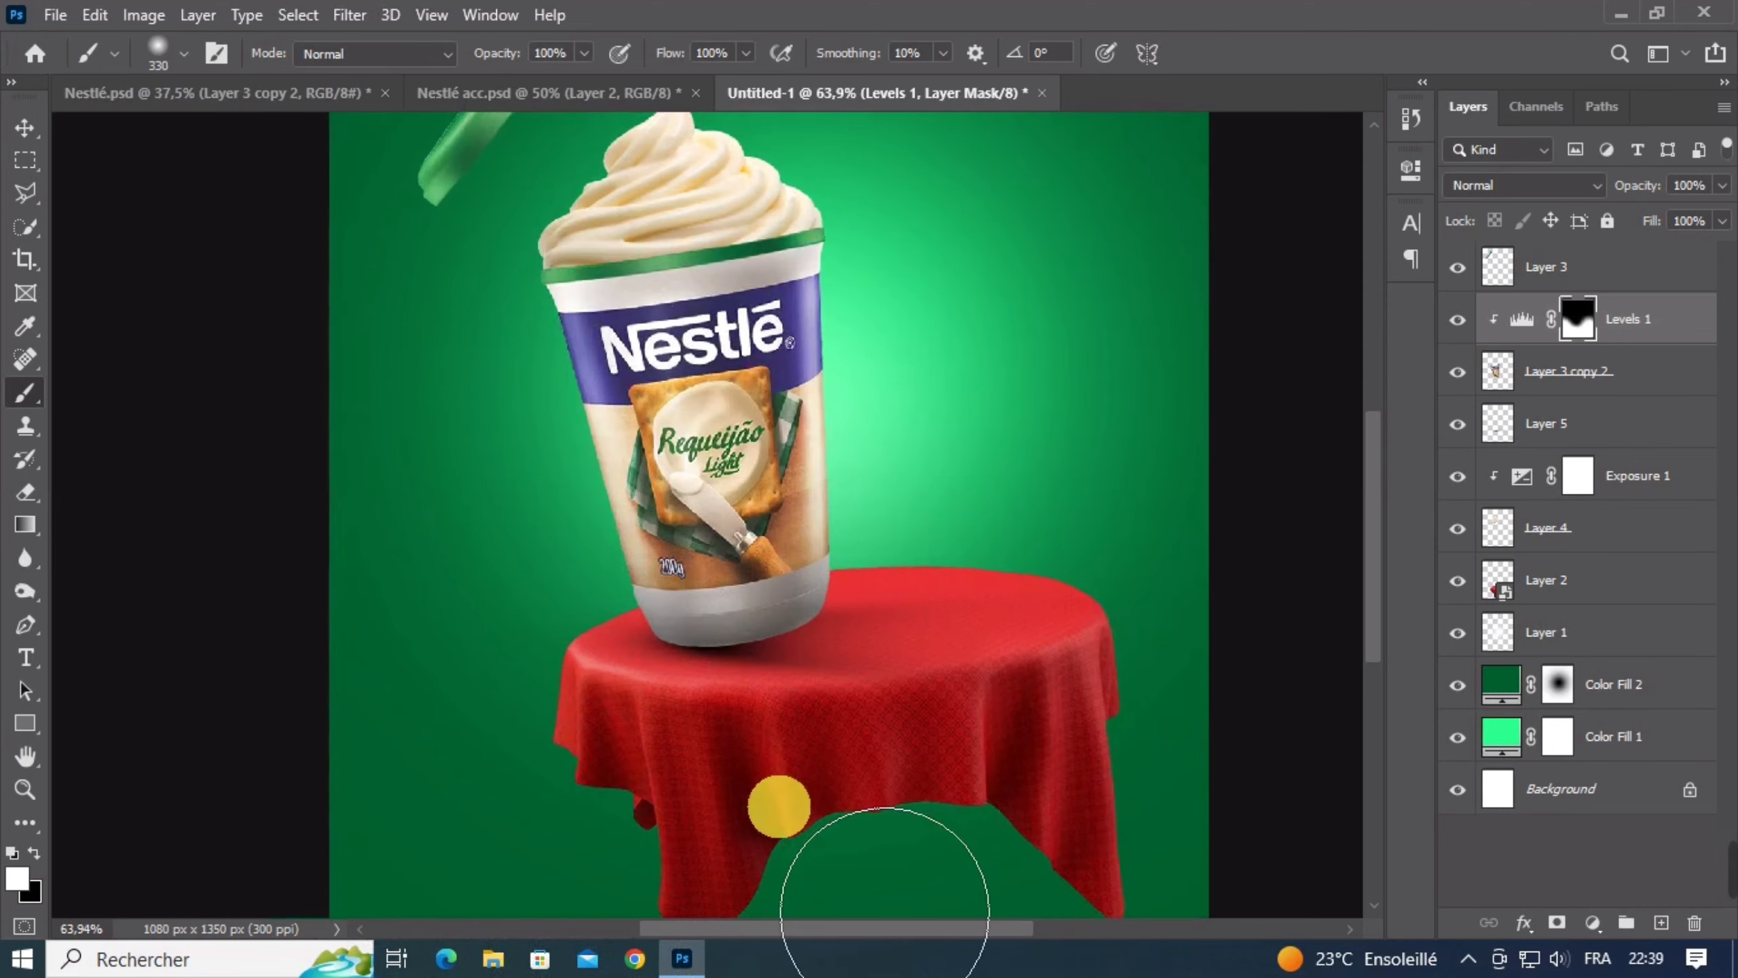
mouse_move(891, 908)
mouse_down()
mouse_move(1029, 881)
mouse_move(1054, 845)
mouse_move(909, 903)
mouse_up()
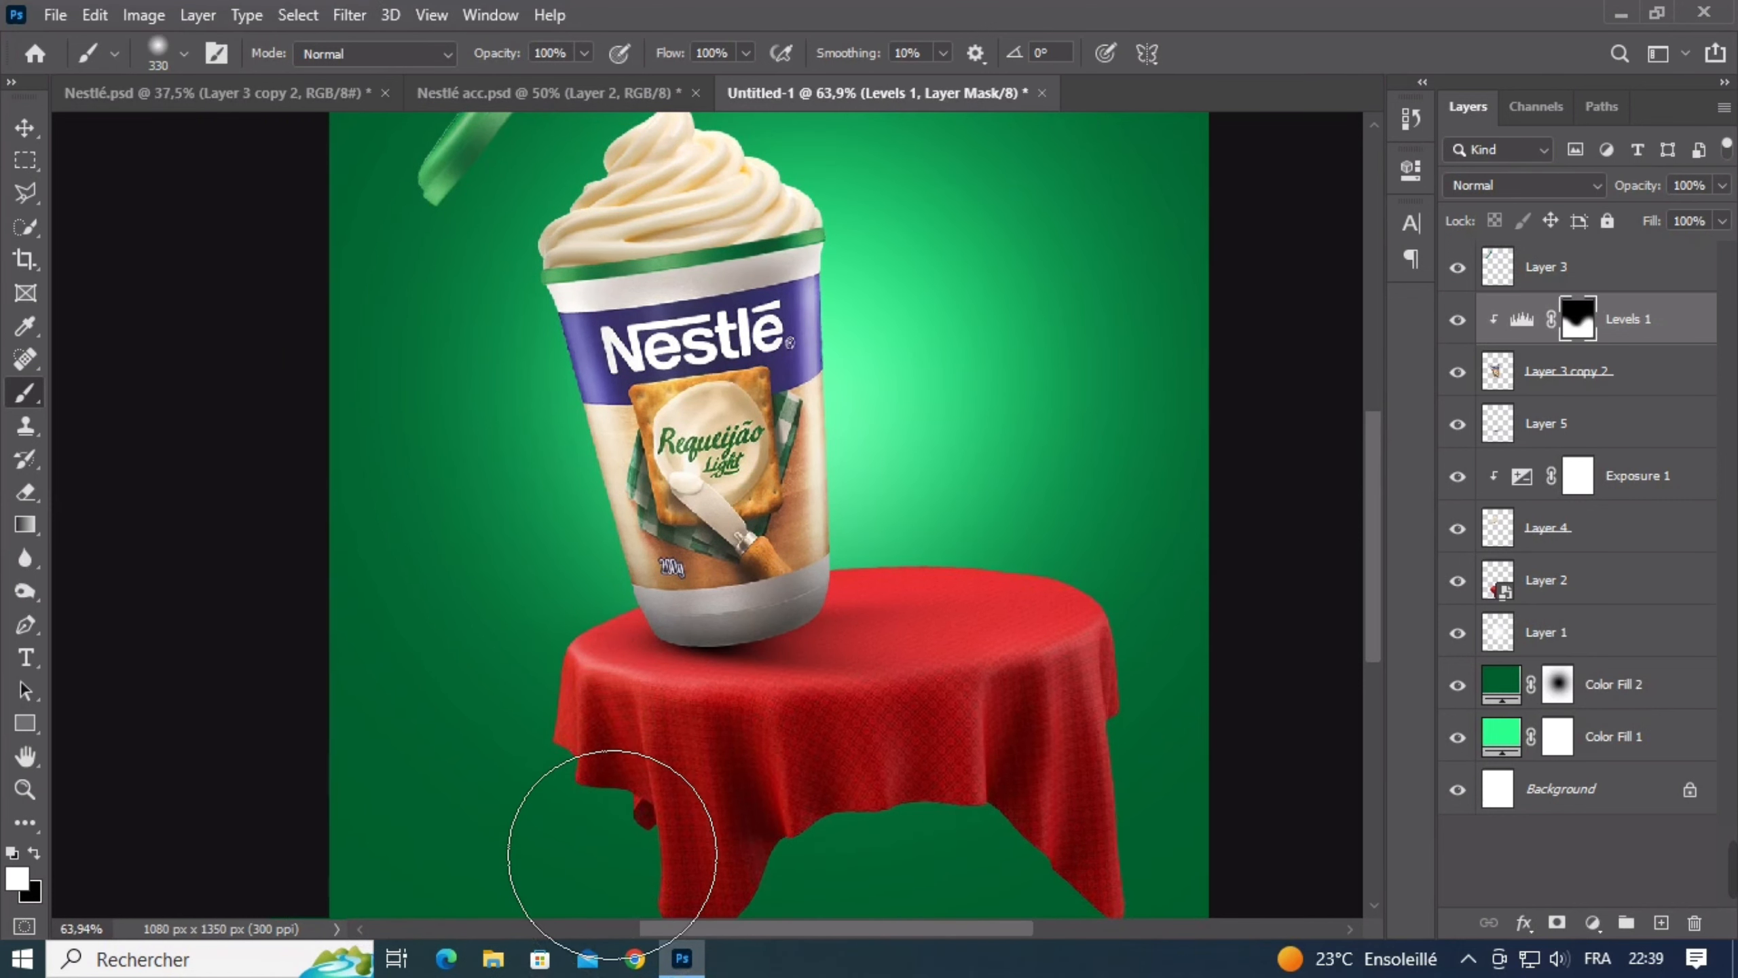
scroll(856, 708, down, 2)
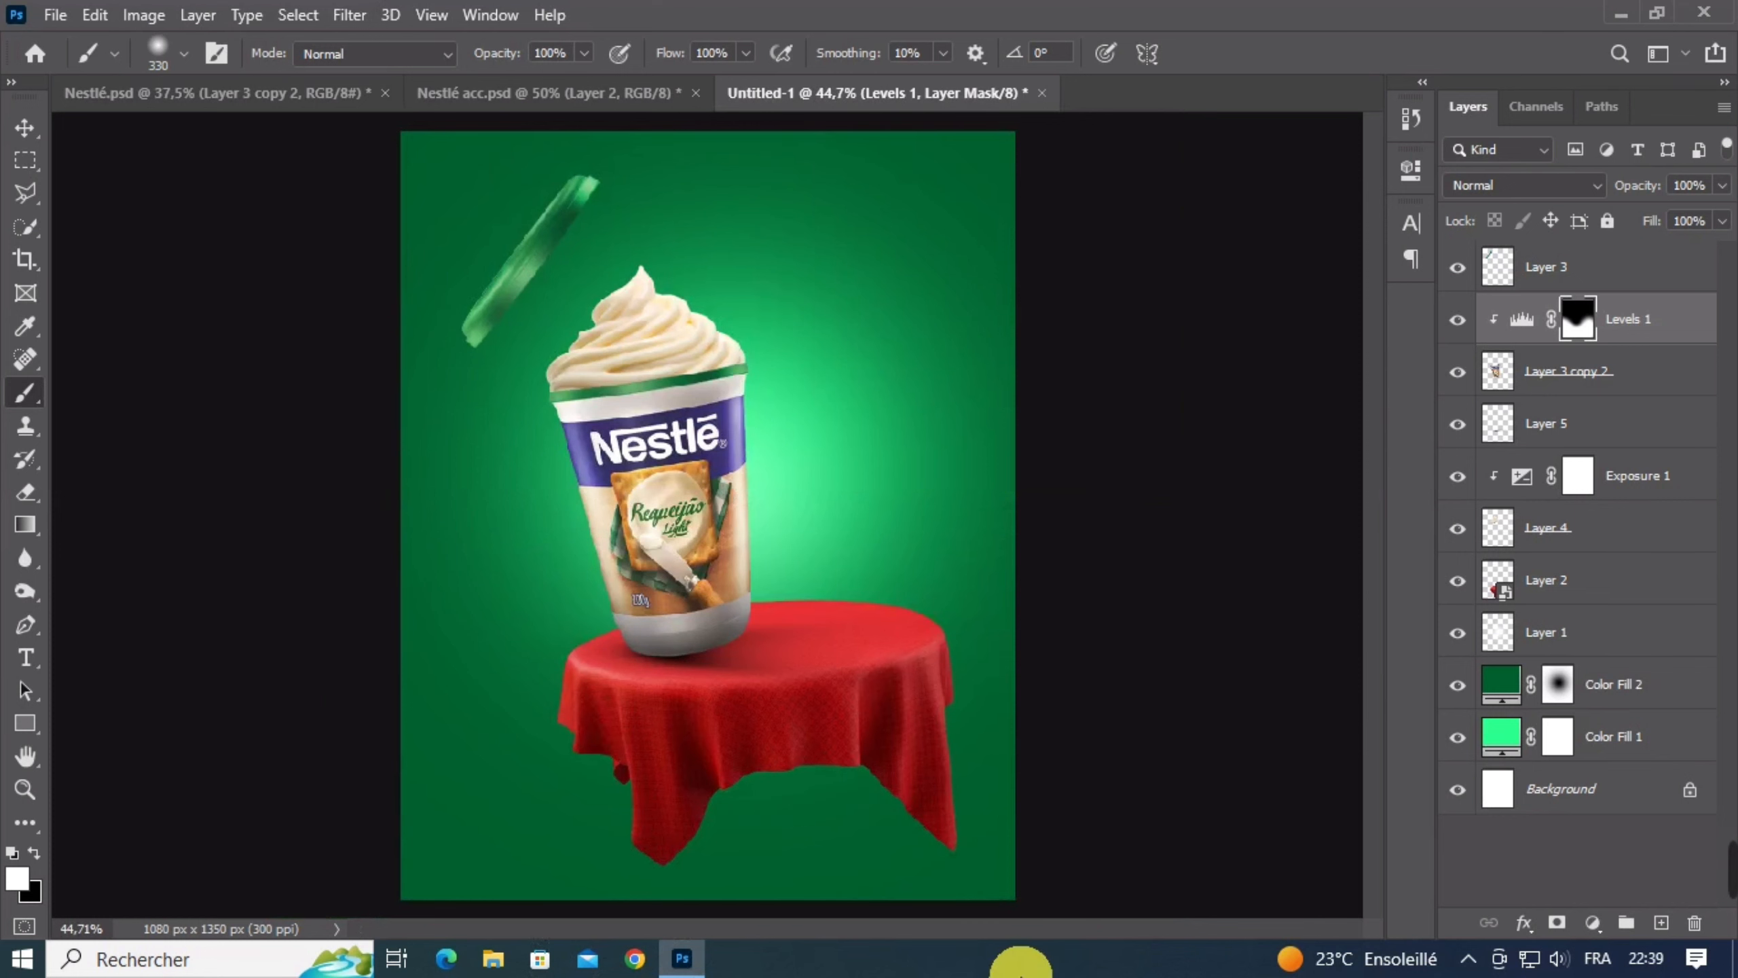
Select the cup and cream layers with their clipped Levels and Exposure adjustments and rotate them together slightly counterclockwise
click(22, 128)
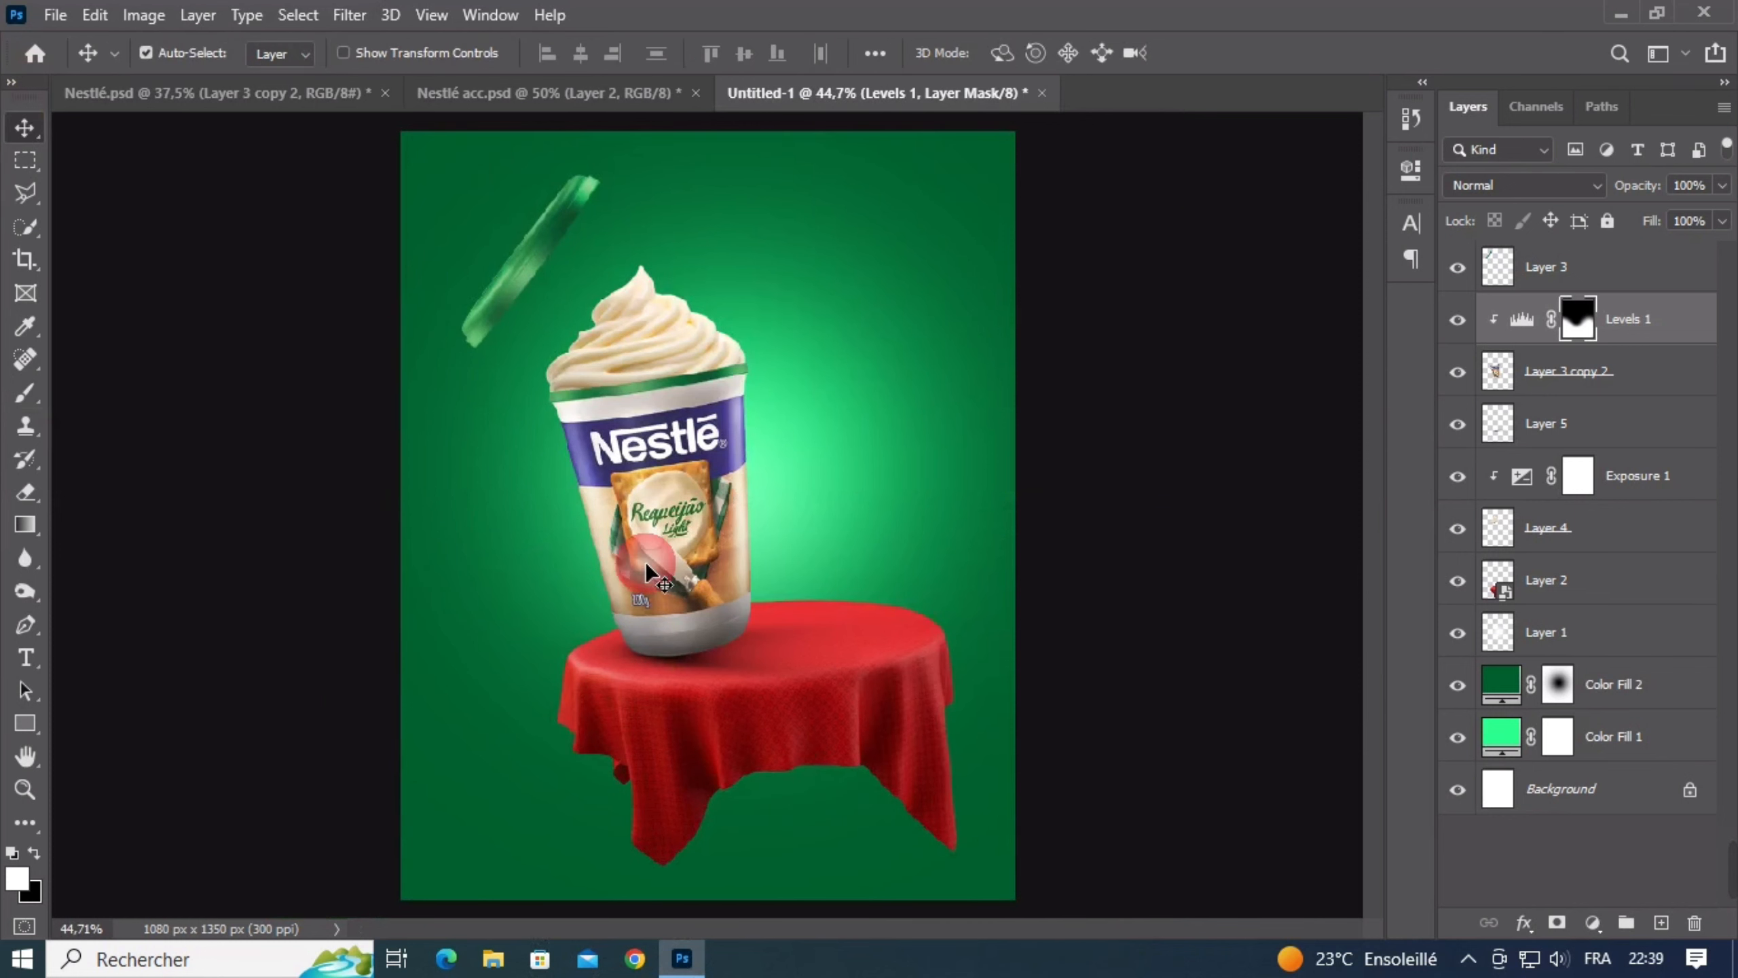
scroll(654, 565, up, 2)
click(717, 476)
shift+click(1626, 322)
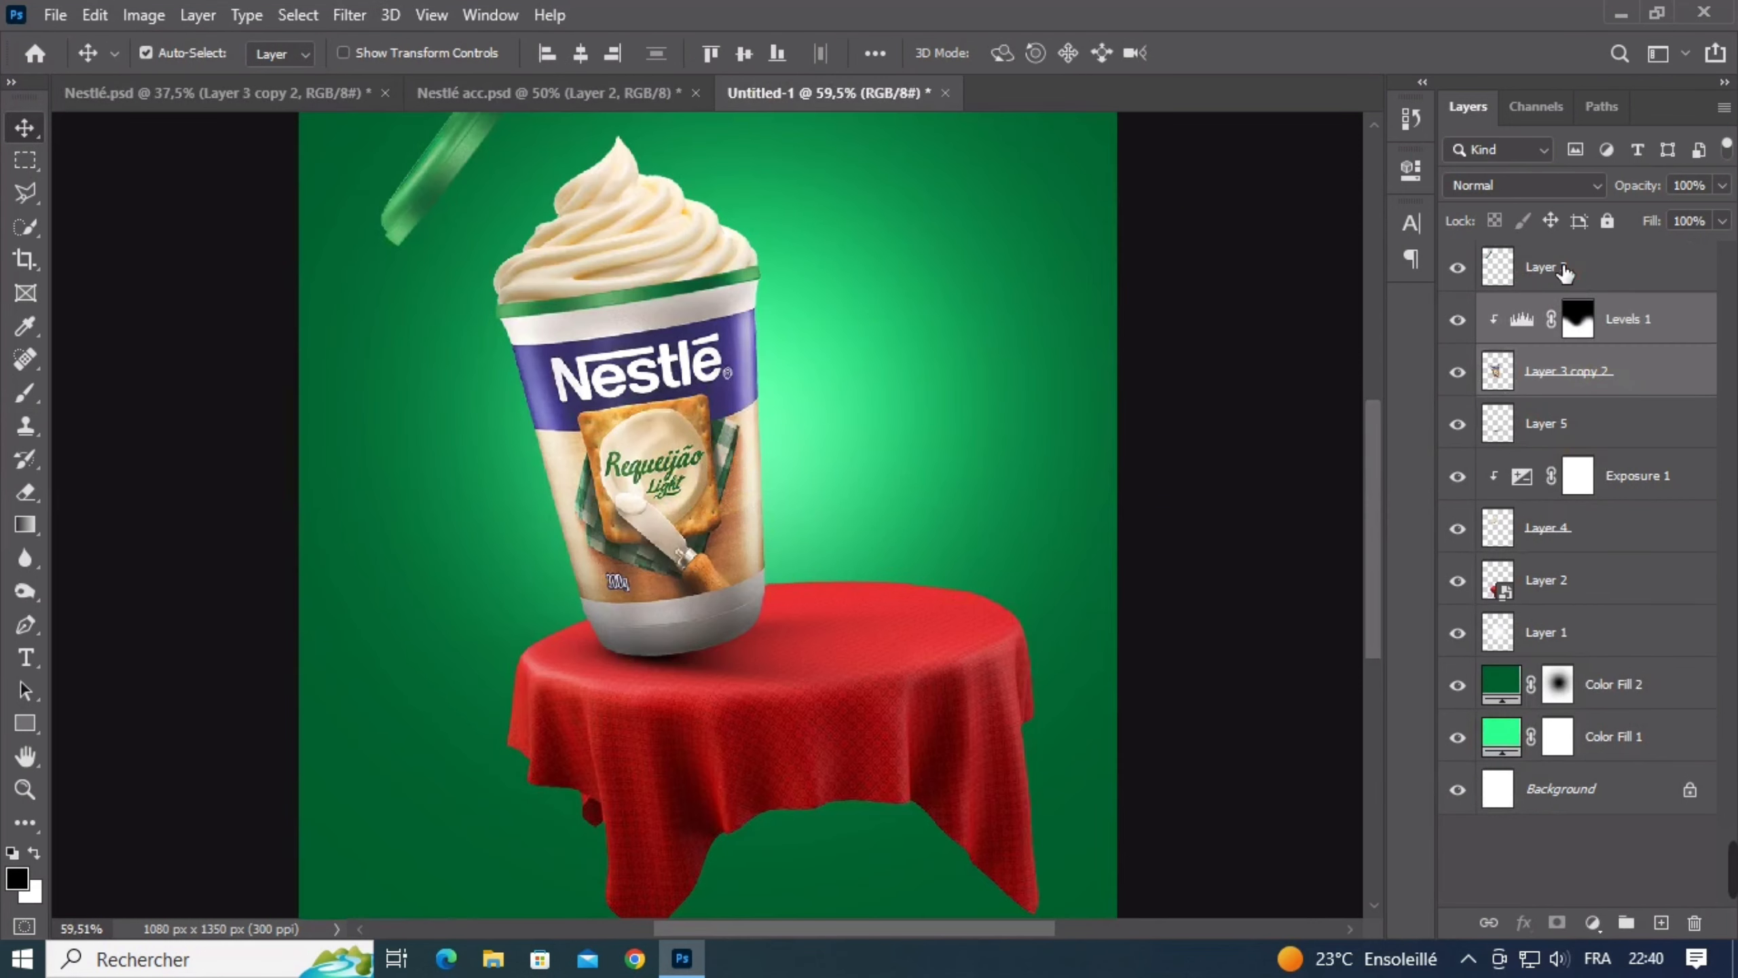
shift+click(1598, 428)
shift+click(1609, 510)
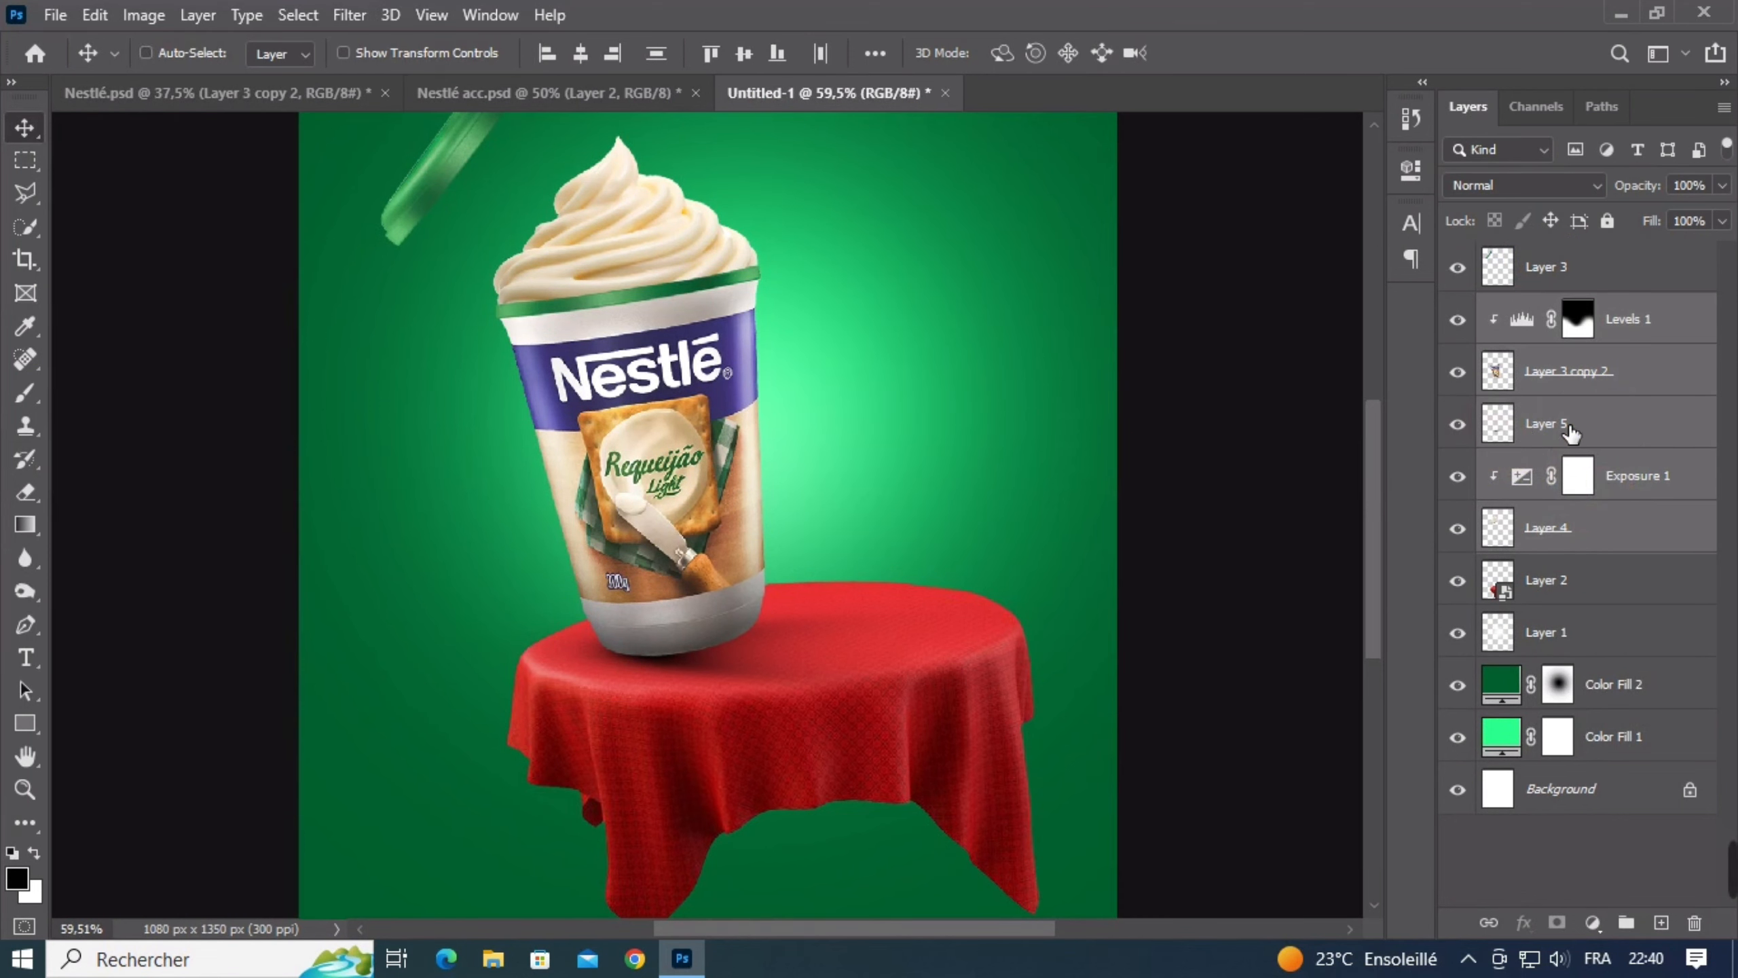
key(ctrl+t)
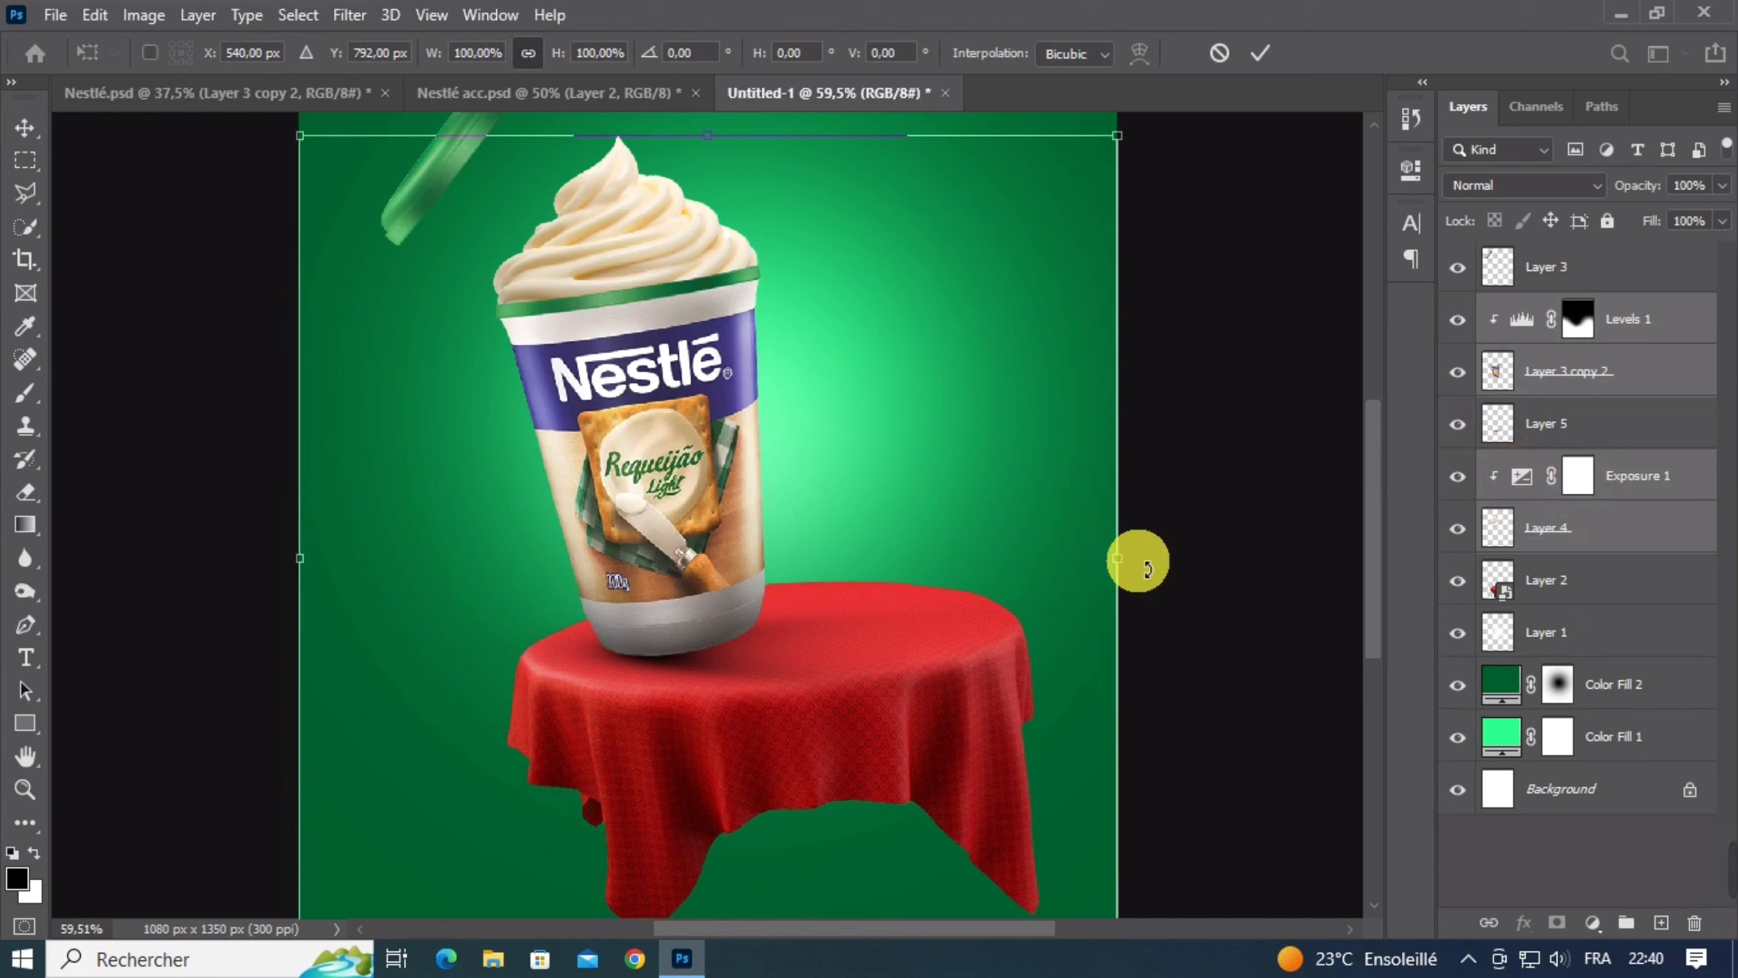
drag(1167, 565, 1156, 543)
key(Return)
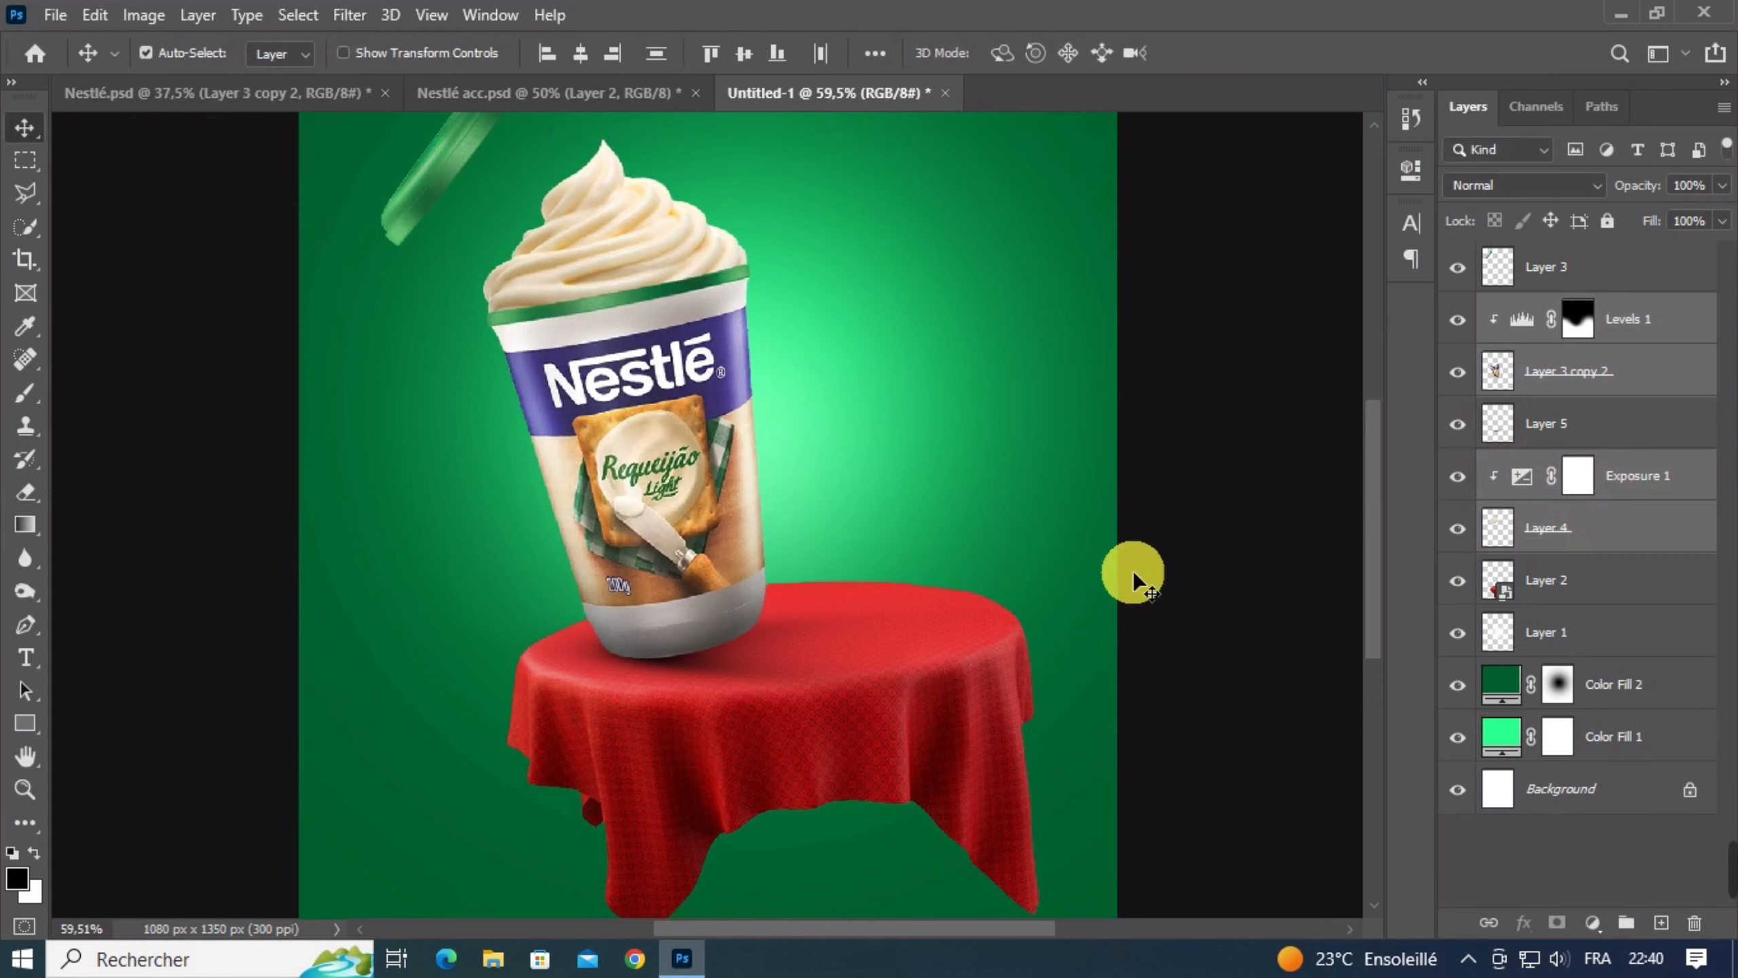
Shift the cup's shadow slightly to the right beneath its base on the tabletop
click(1106, 560)
scroll(943, 610, down, 2)
scroll(961, 632, down, 1)
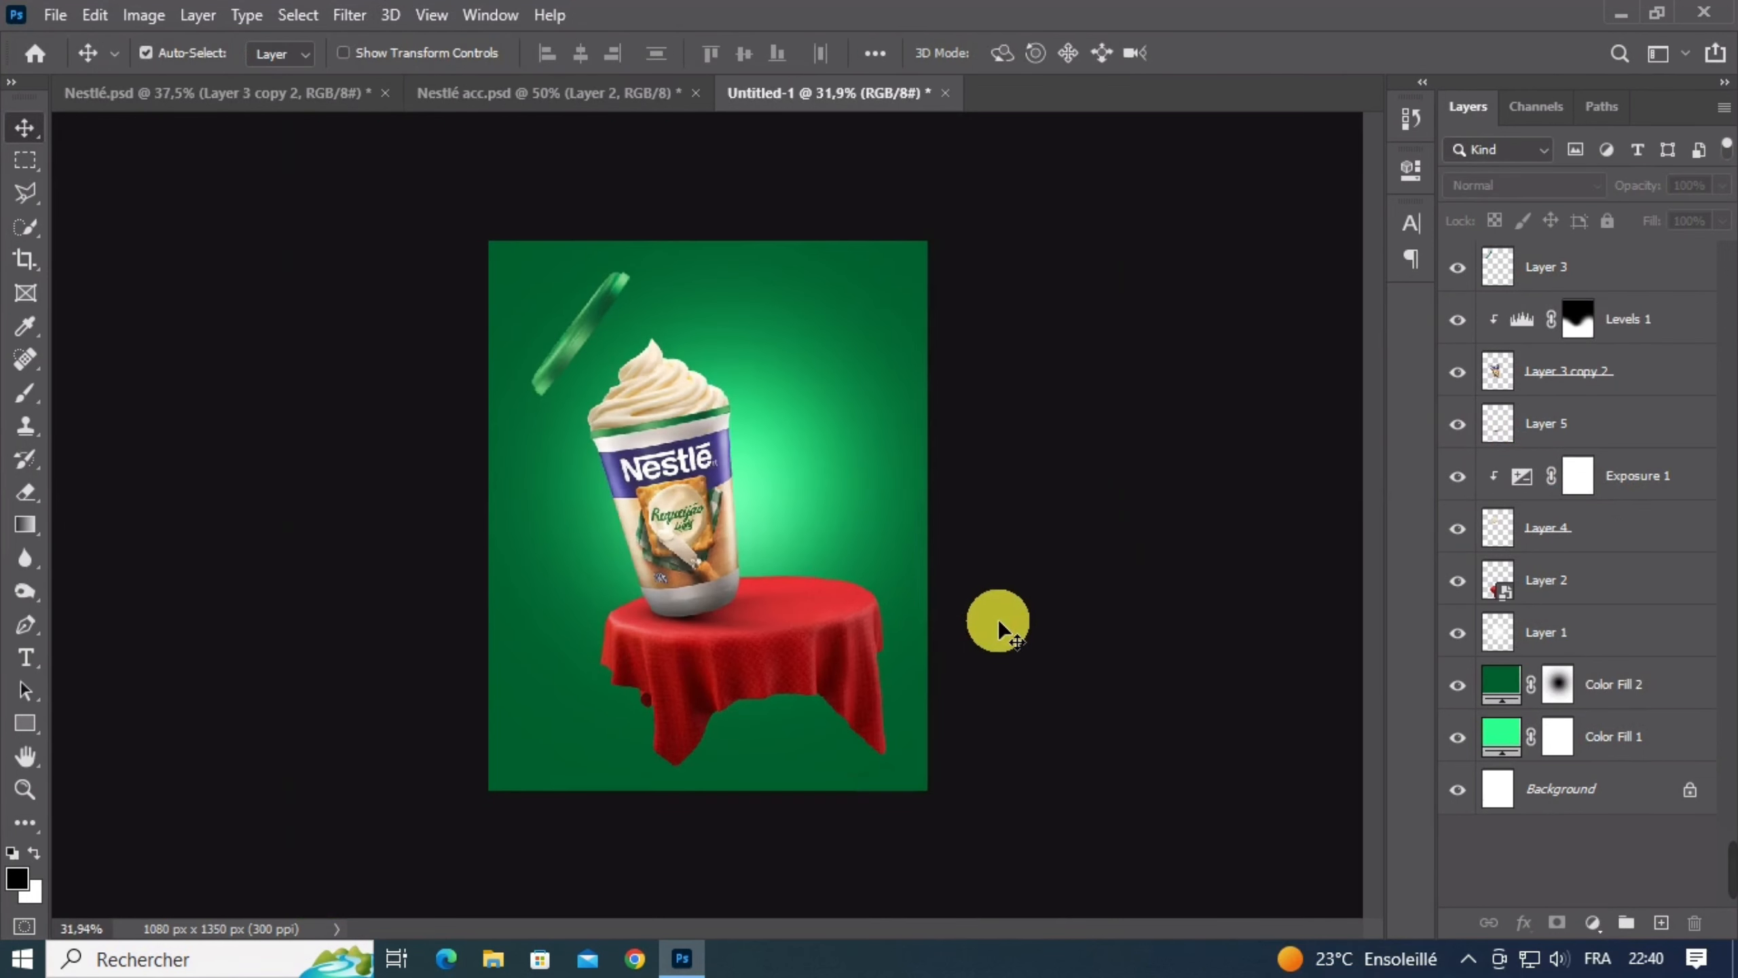
scroll(964, 552, up, 2)
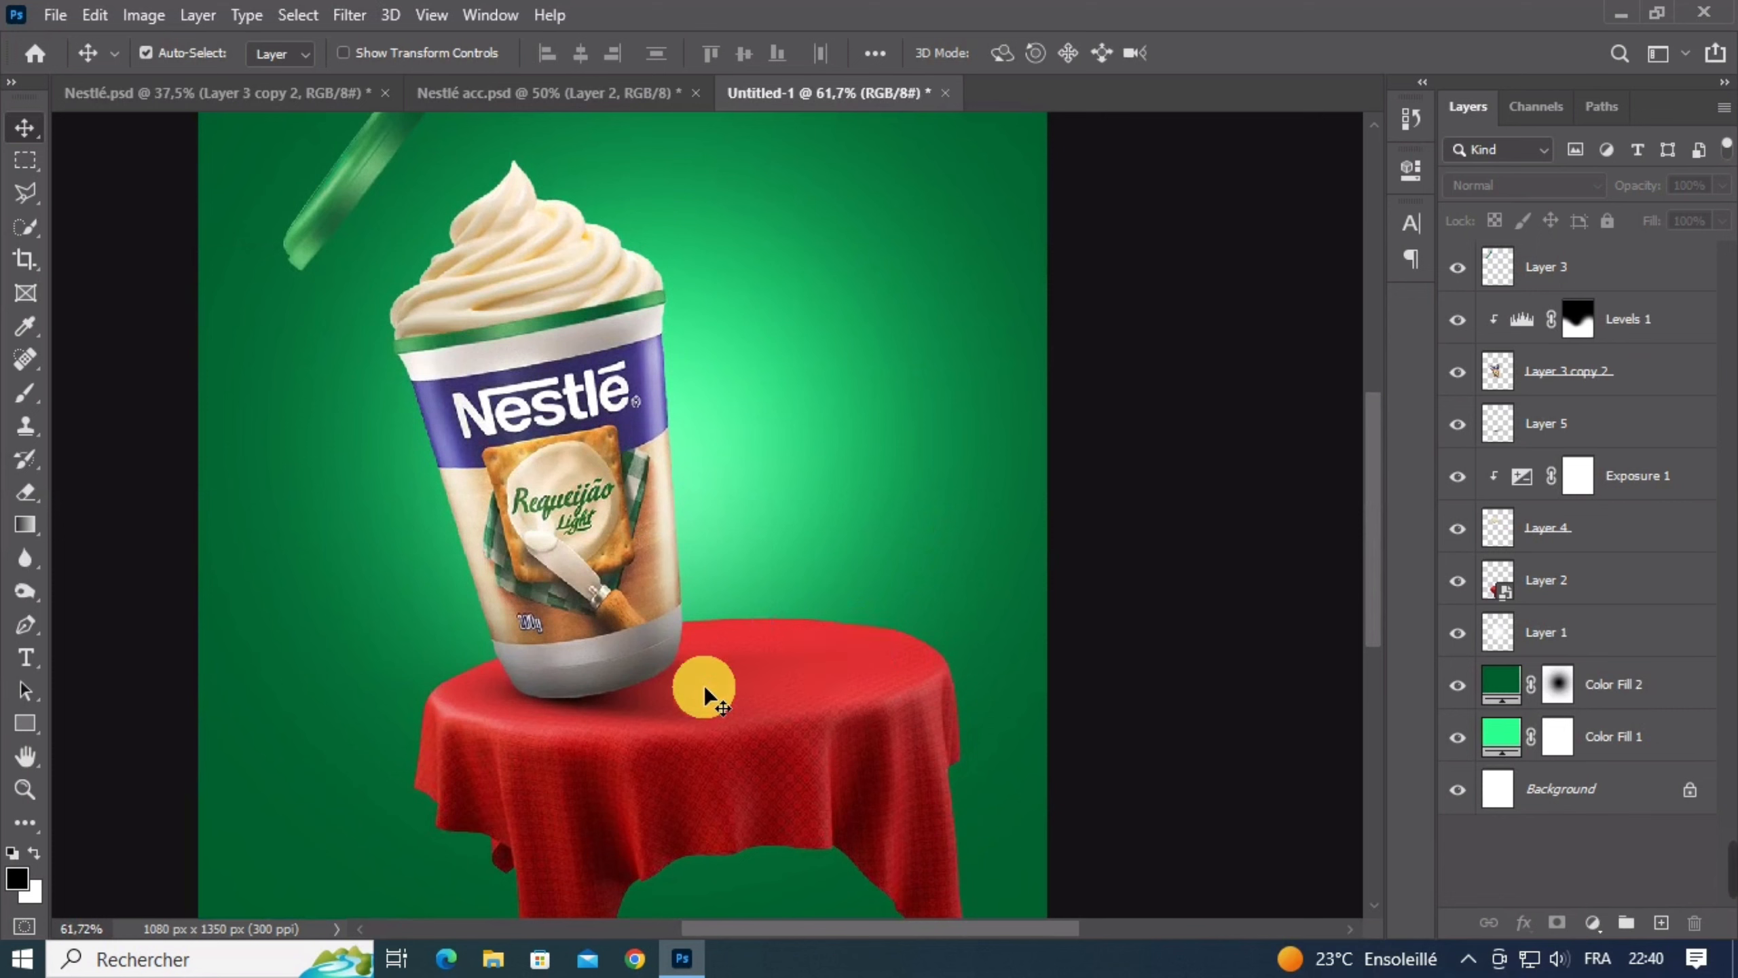
drag(584, 705, 607, 704)
Flip the cream-topped bread horizontally at 11.27% scale, tilt it and place it on the table beside the cup
scroll(720, 664, down, 2)
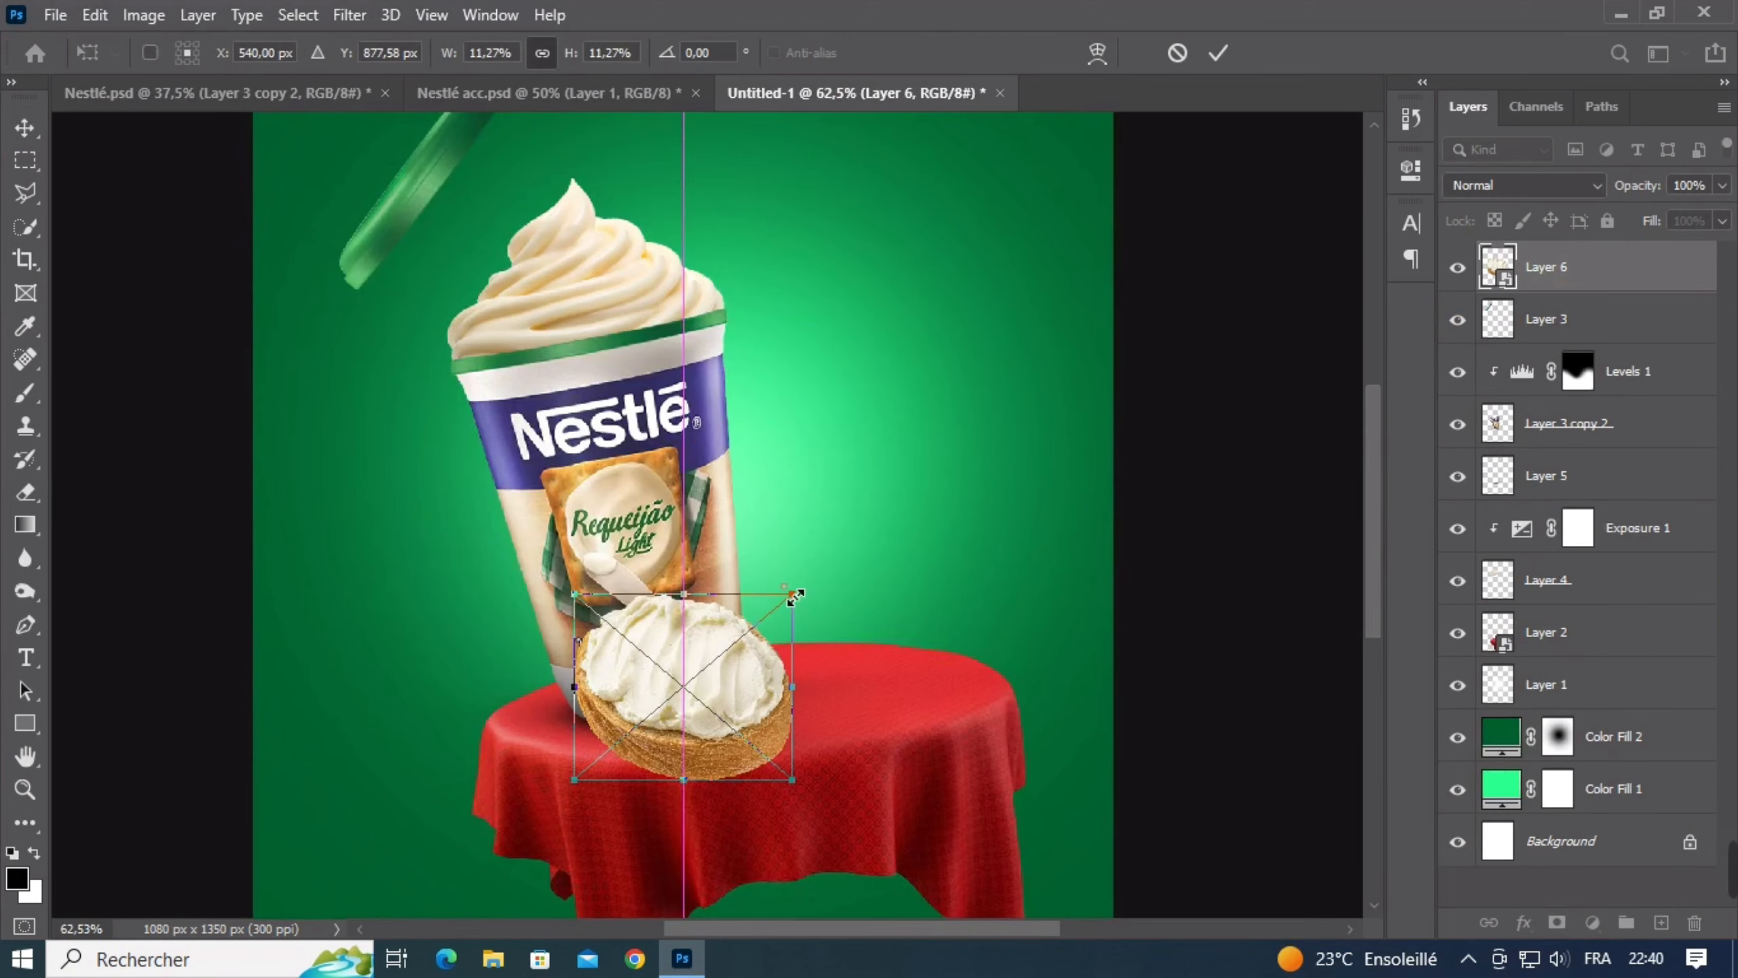
right_click(773, 642)
click(760, 602)
drag(733, 651, 965, 590)
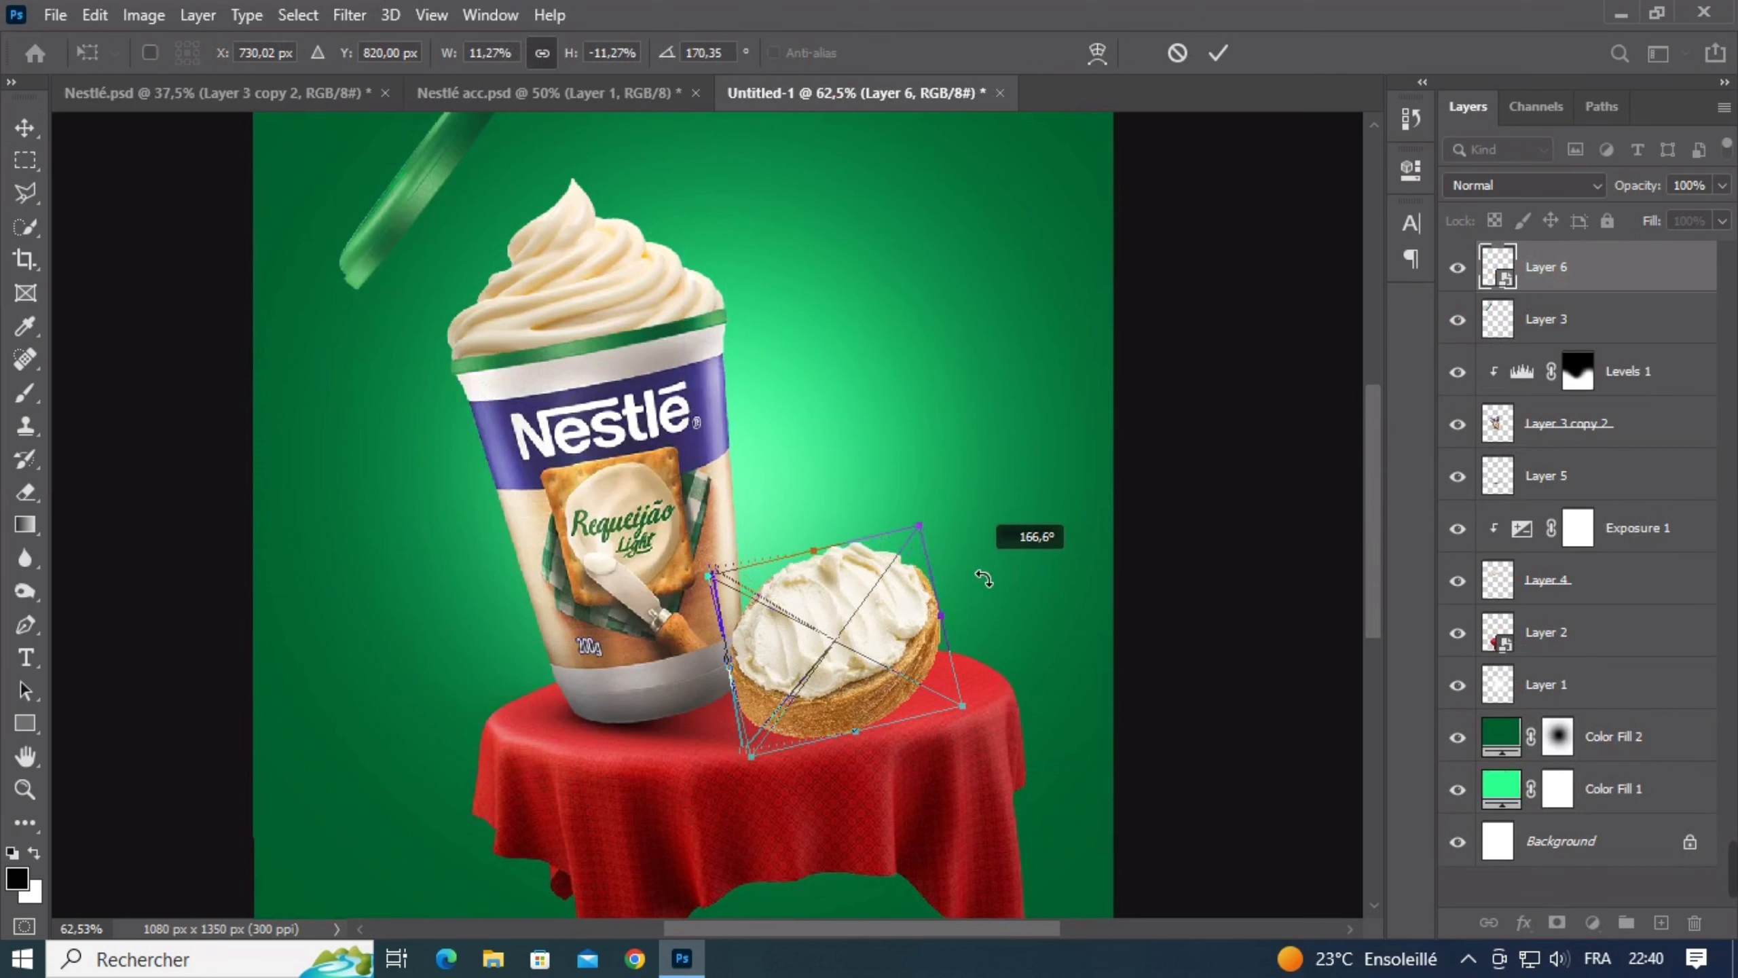
mouse_move(818, 634)
mouse_down()
mouse_move(804, 624)
mouse_move(811, 647)
mouse_move(821, 636)
mouse_up()
key(Return)
scroll(891, 608, down, 2)
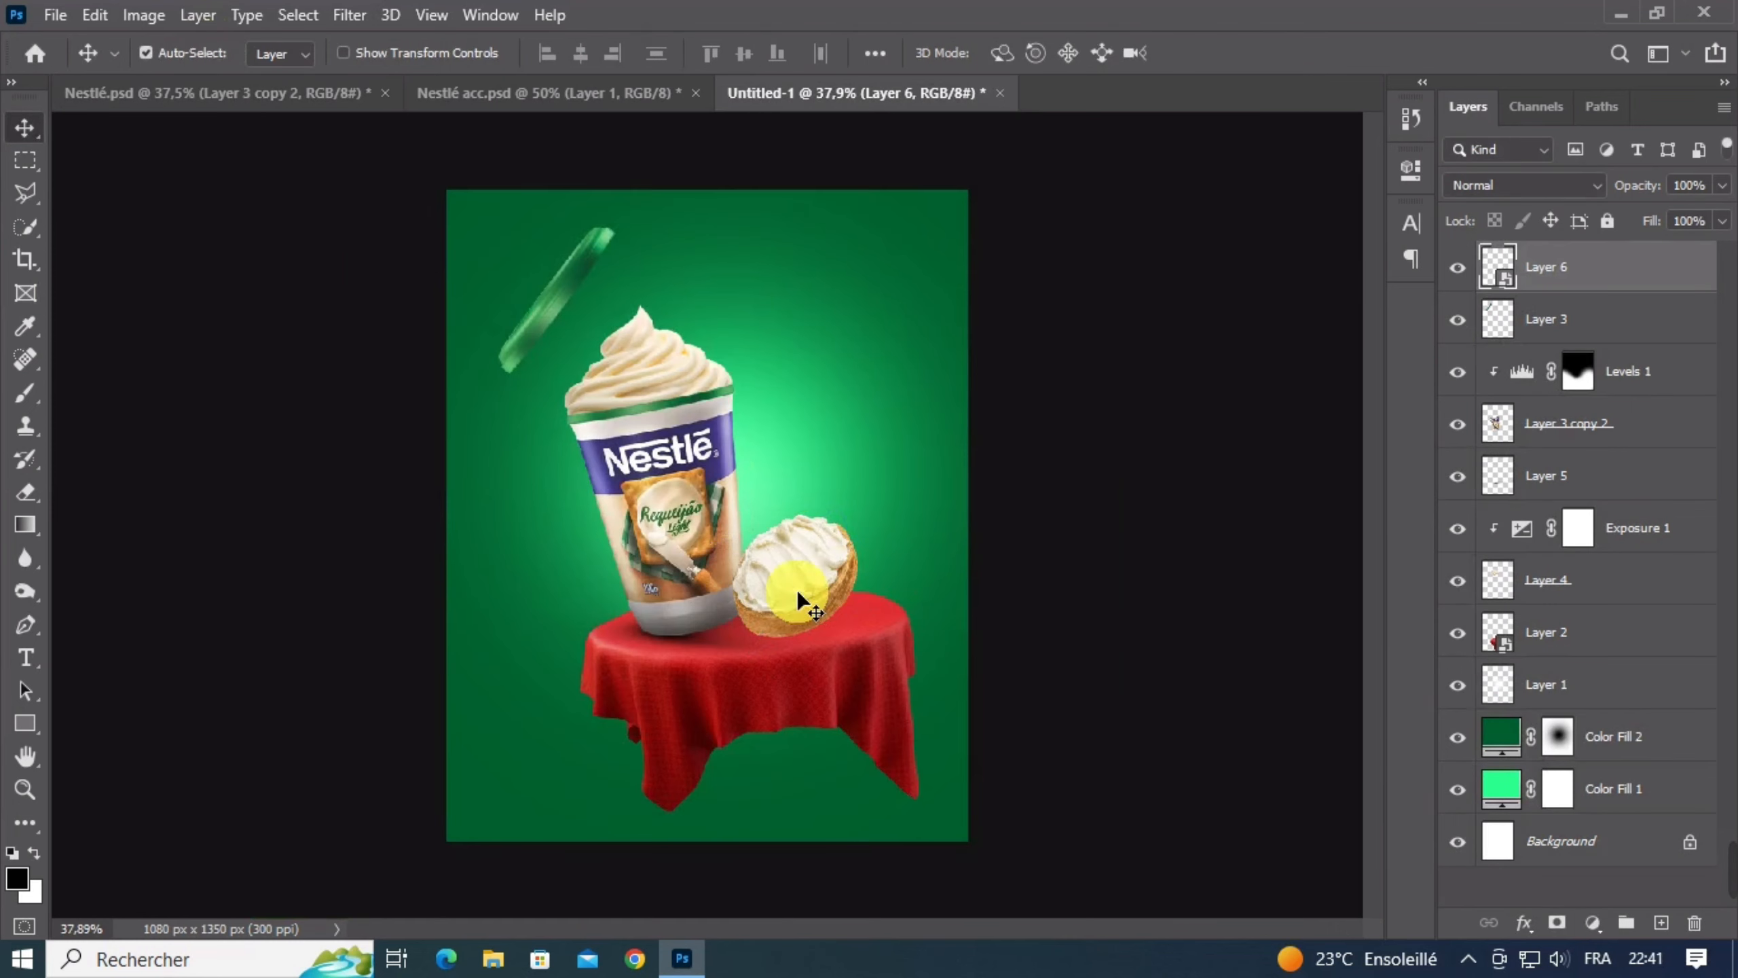
scroll(801, 596, up, 2)
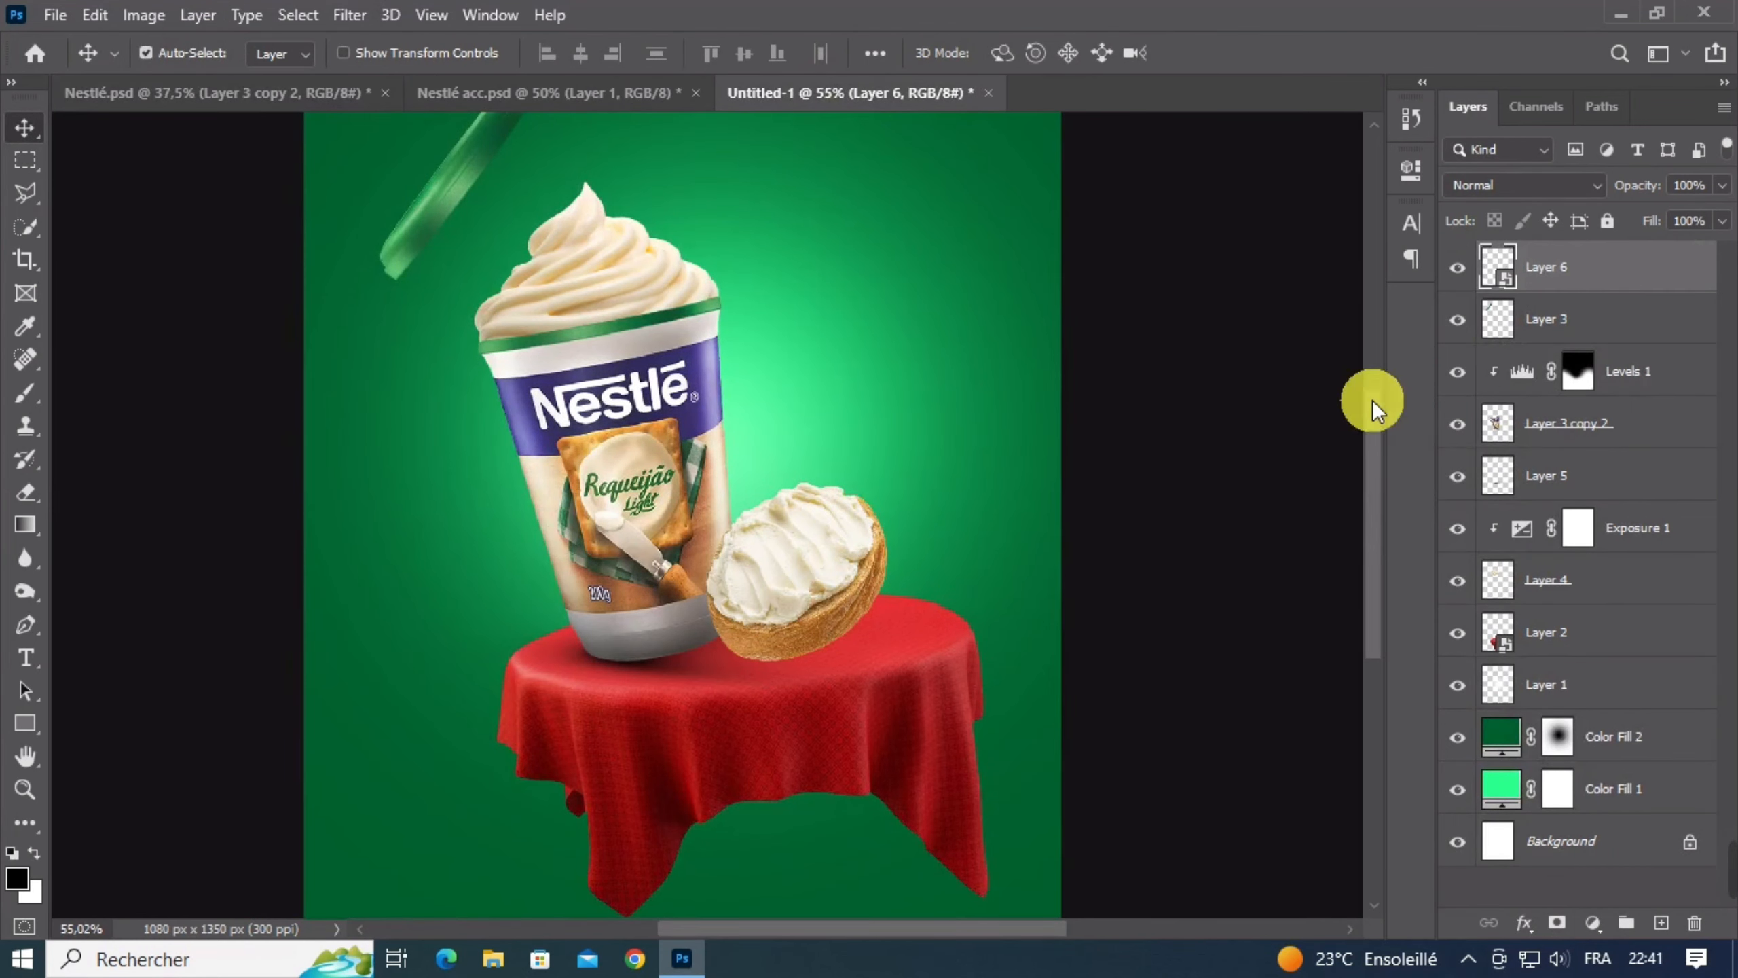
Add a layer below the bread, stamp a soft black spot and flatten it to about 24% height beneath the bread
click(1564, 327)
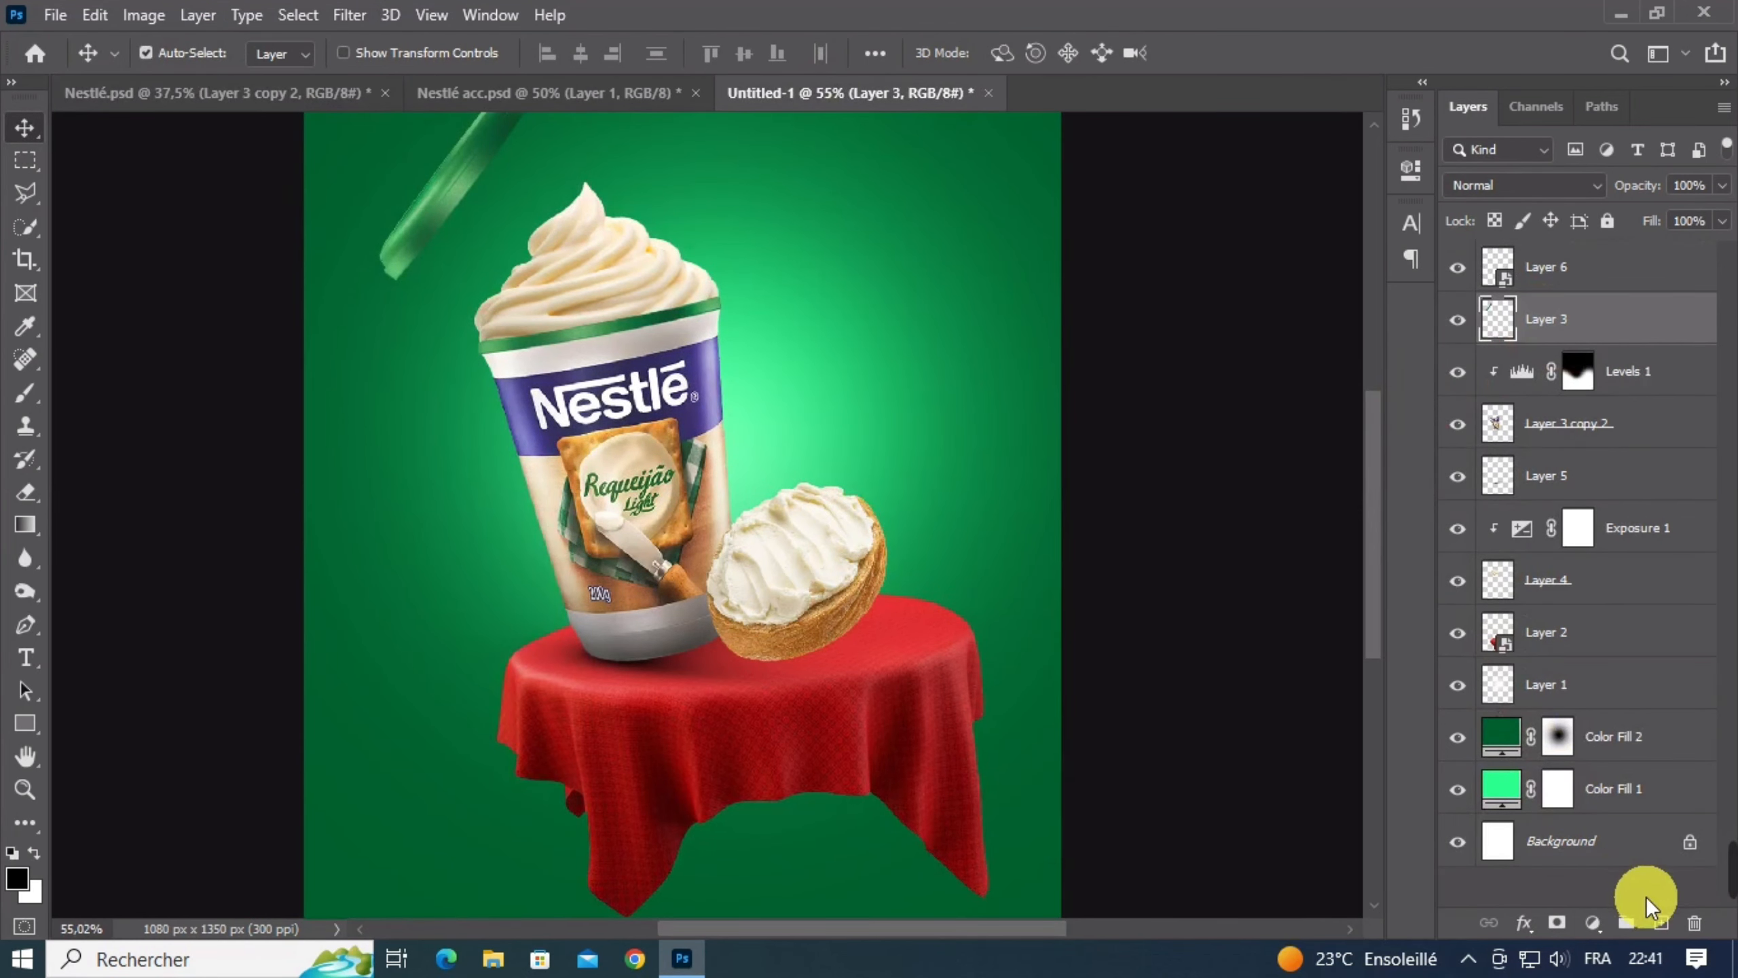
click(1660, 923)
click(25, 395)
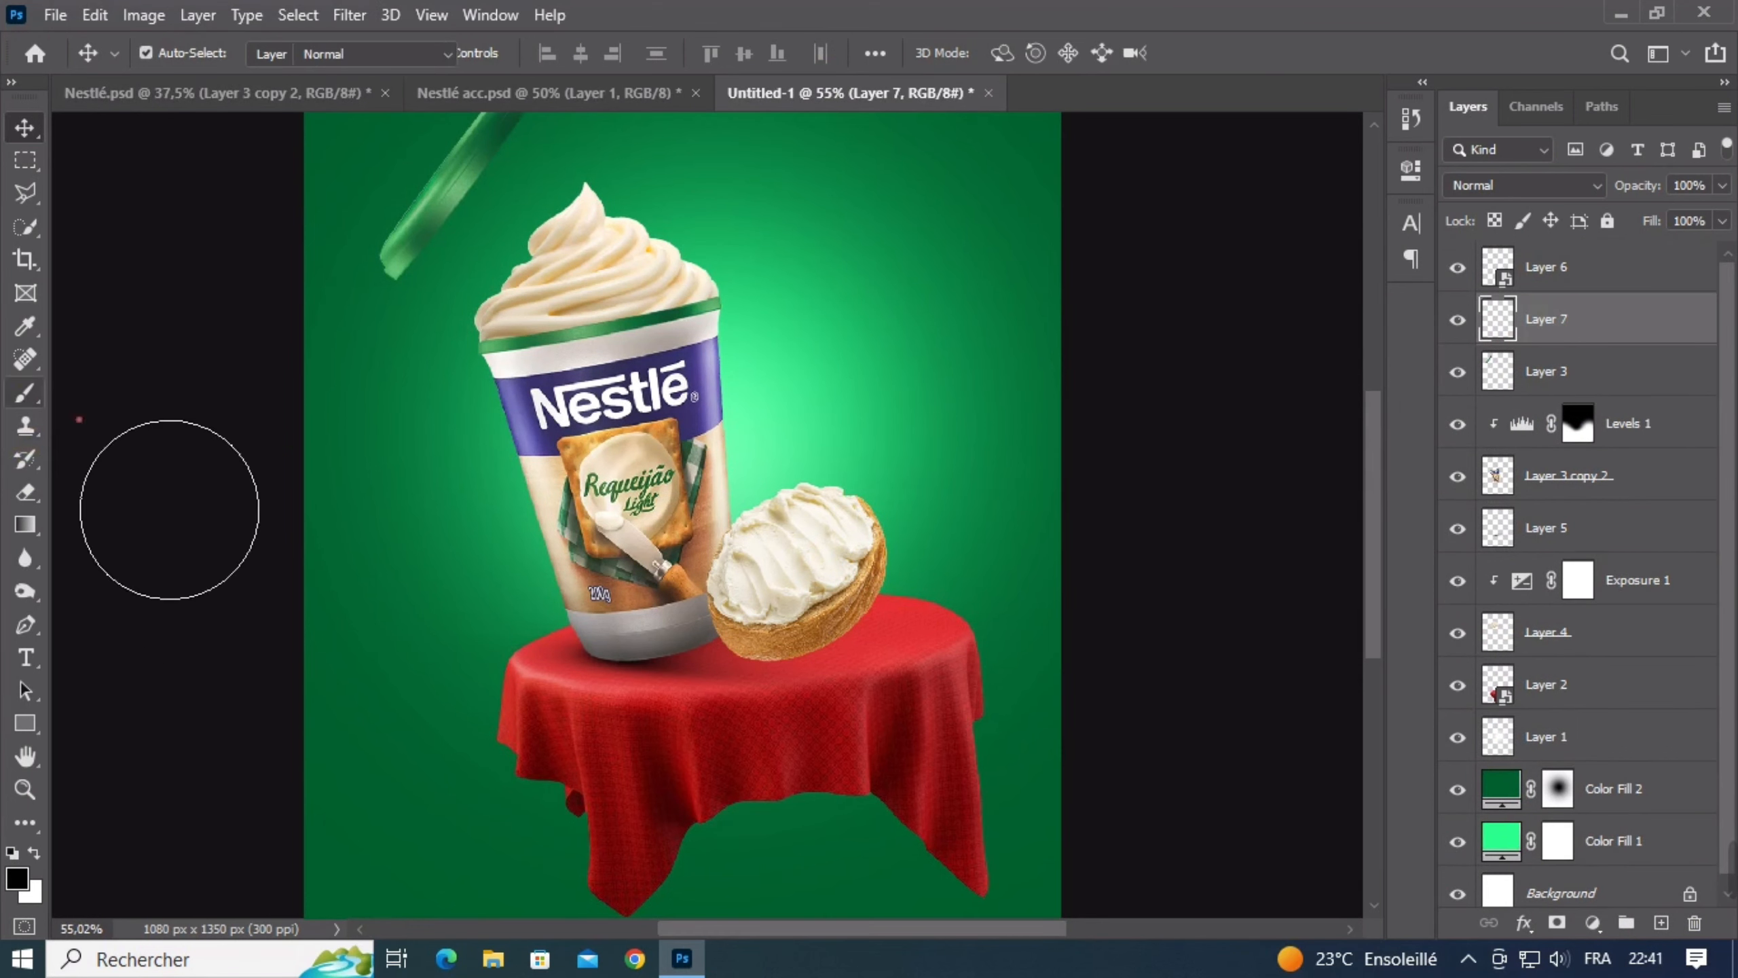
click(802, 370)
click(11, 137)
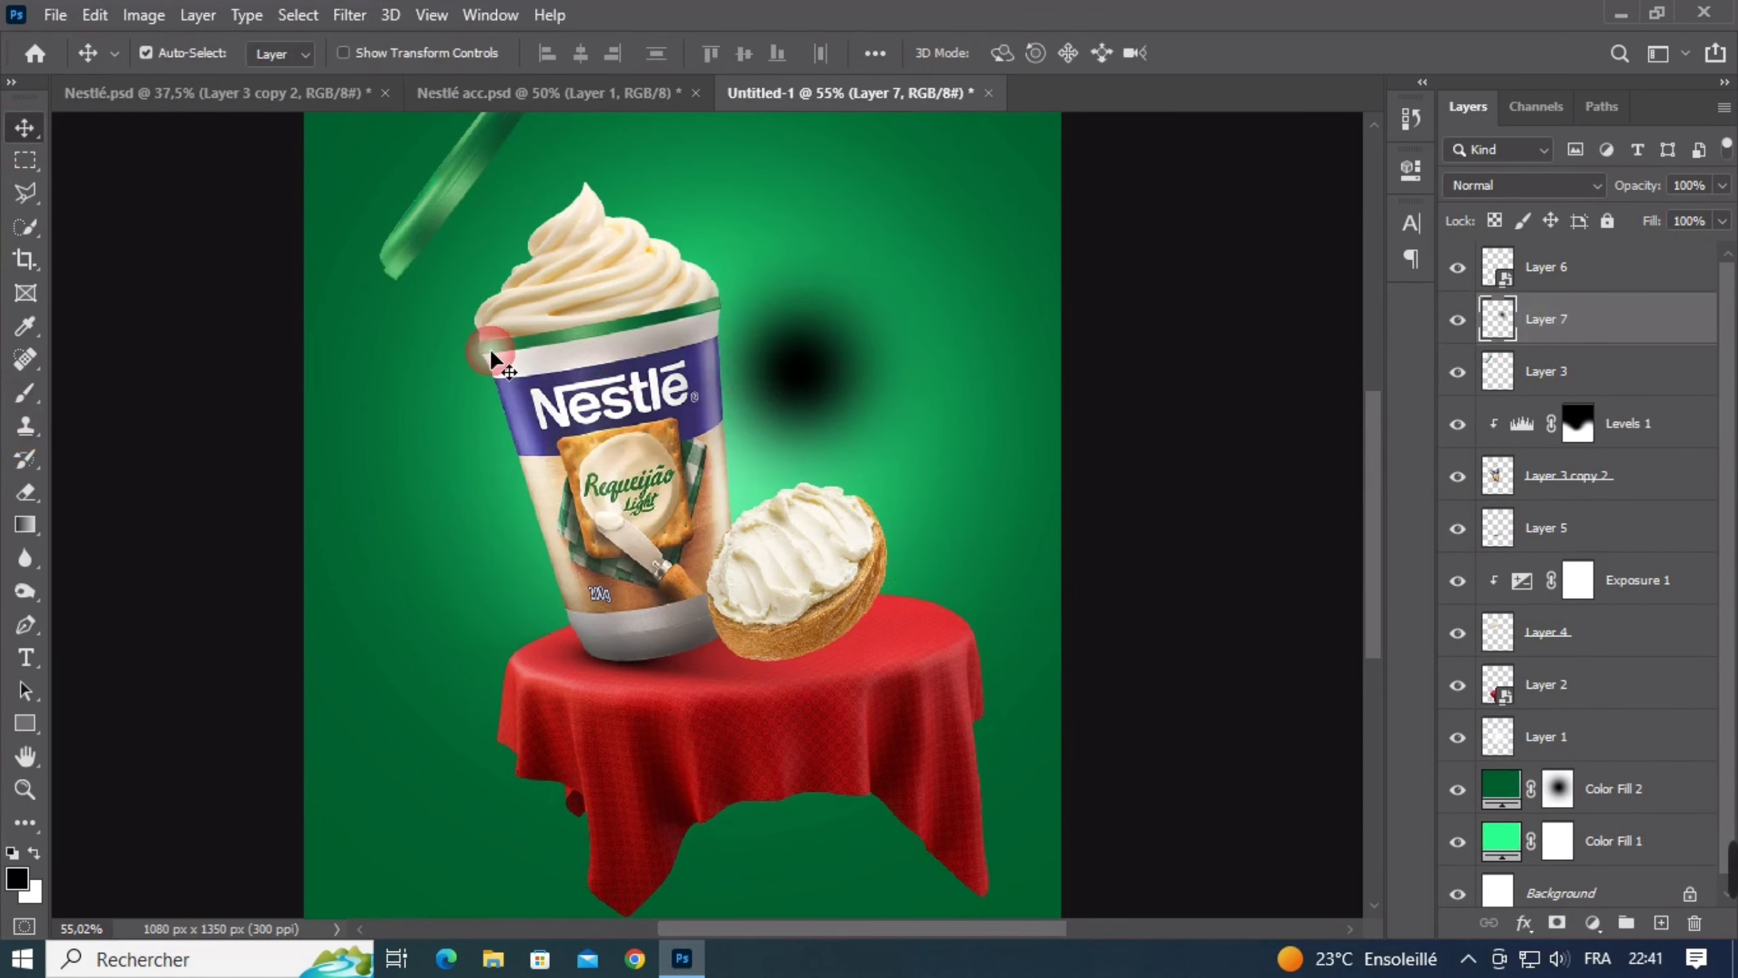
key(ctrl+t)
mouse_move(814, 177)
mouse_down()
mouse_move(807, 248)
mouse_move(848, 472)
mouse_move(848, 660)
mouse_move(817, 665)
mouse_up()
drag(805, 656, 853, 657)
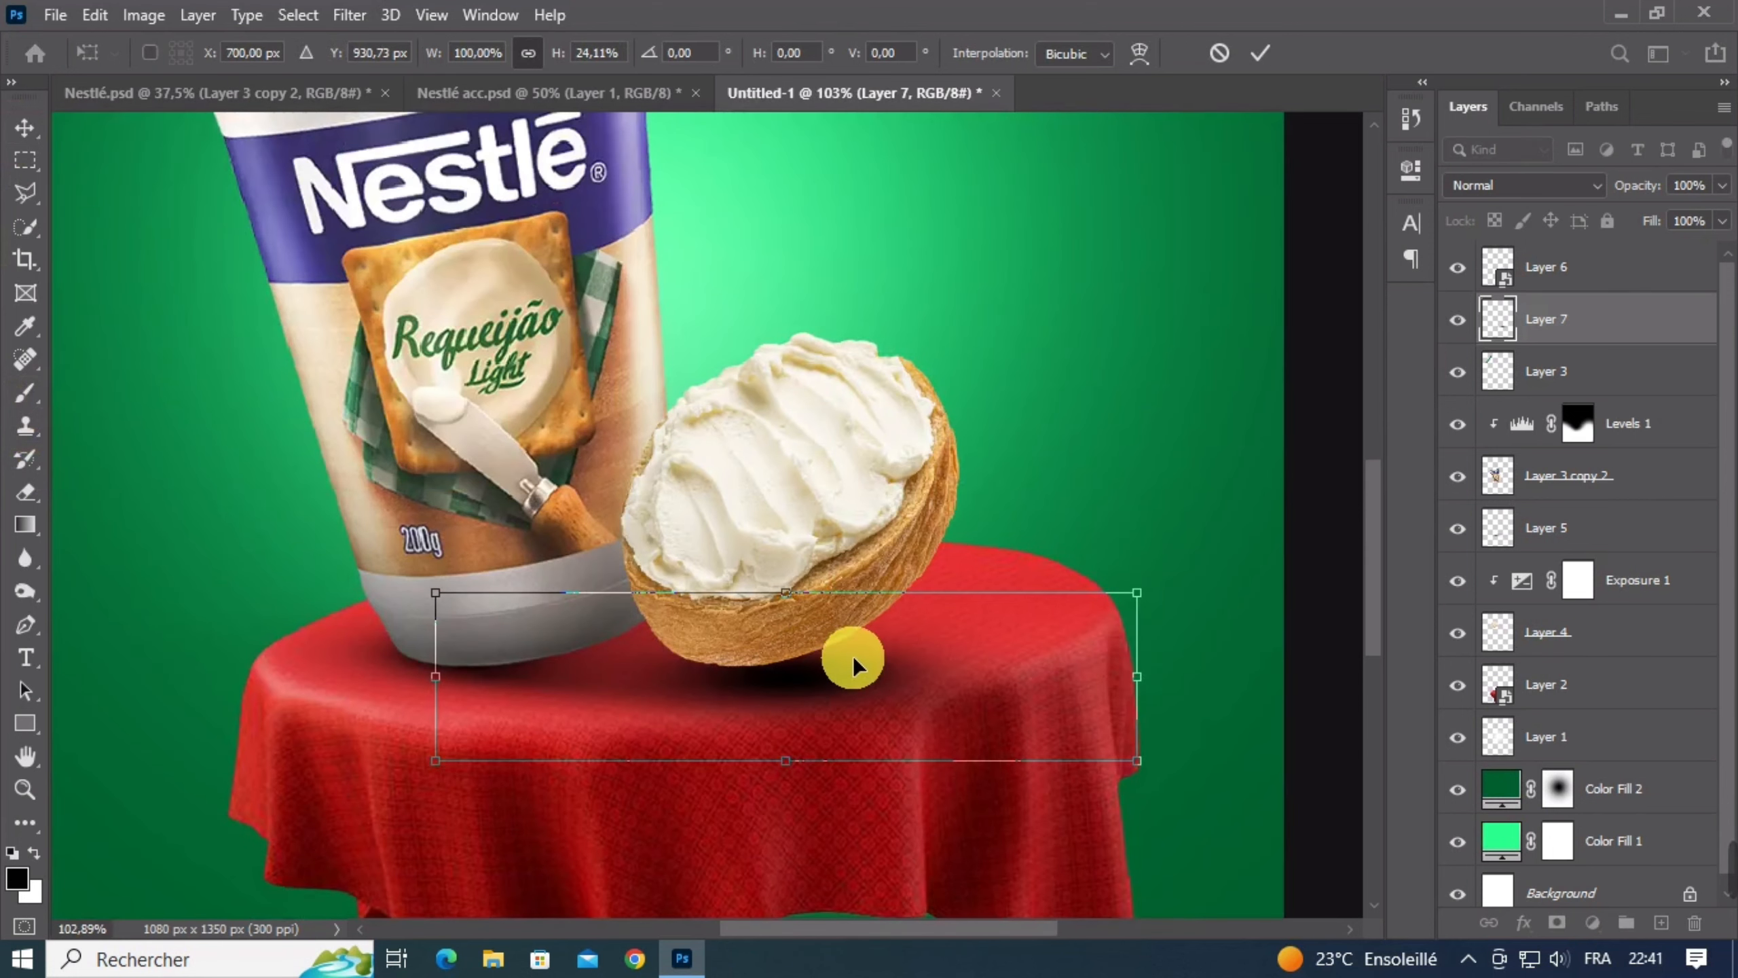
Tilt and narrow the Layer 7 shadow to follow the bread's underside and tuck it under the raised crust
drag(1157, 694, 1152, 488)
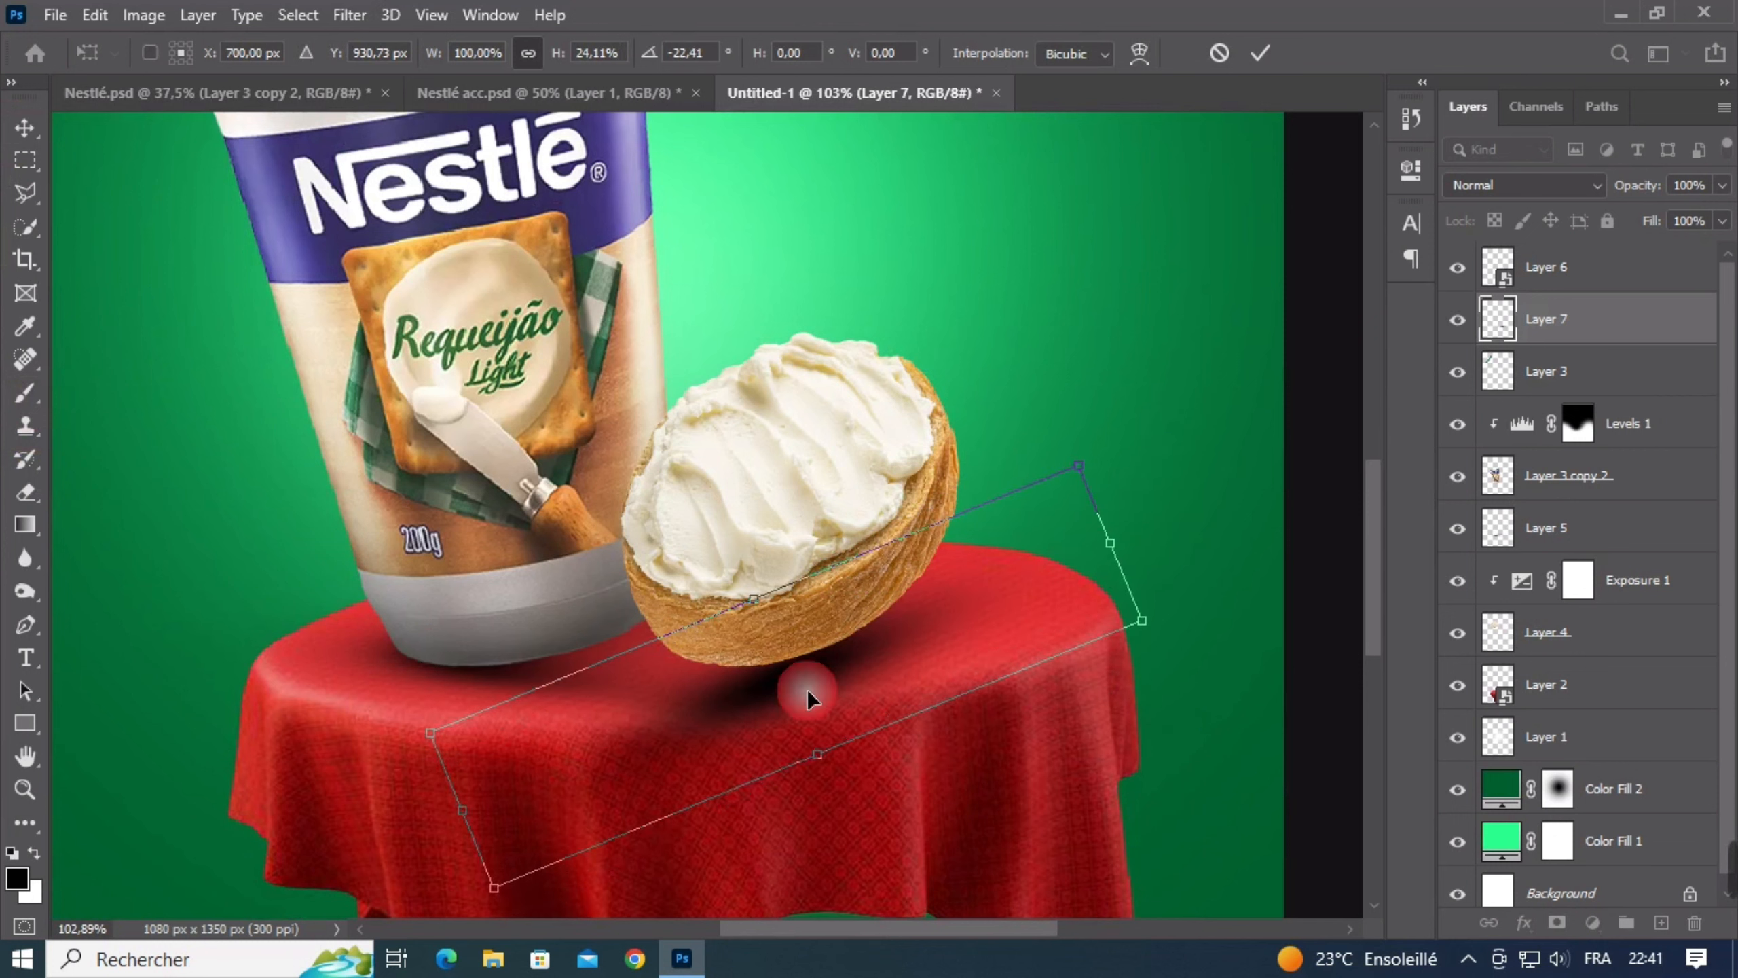
drag(475, 825, 718, 716)
mouse_move(834, 688)
mouse_down()
mouse_move(839, 667)
mouse_move(799, 671)
mouse_move(830, 668)
mouse_up()
drag(1154, 562, 1170, 617)
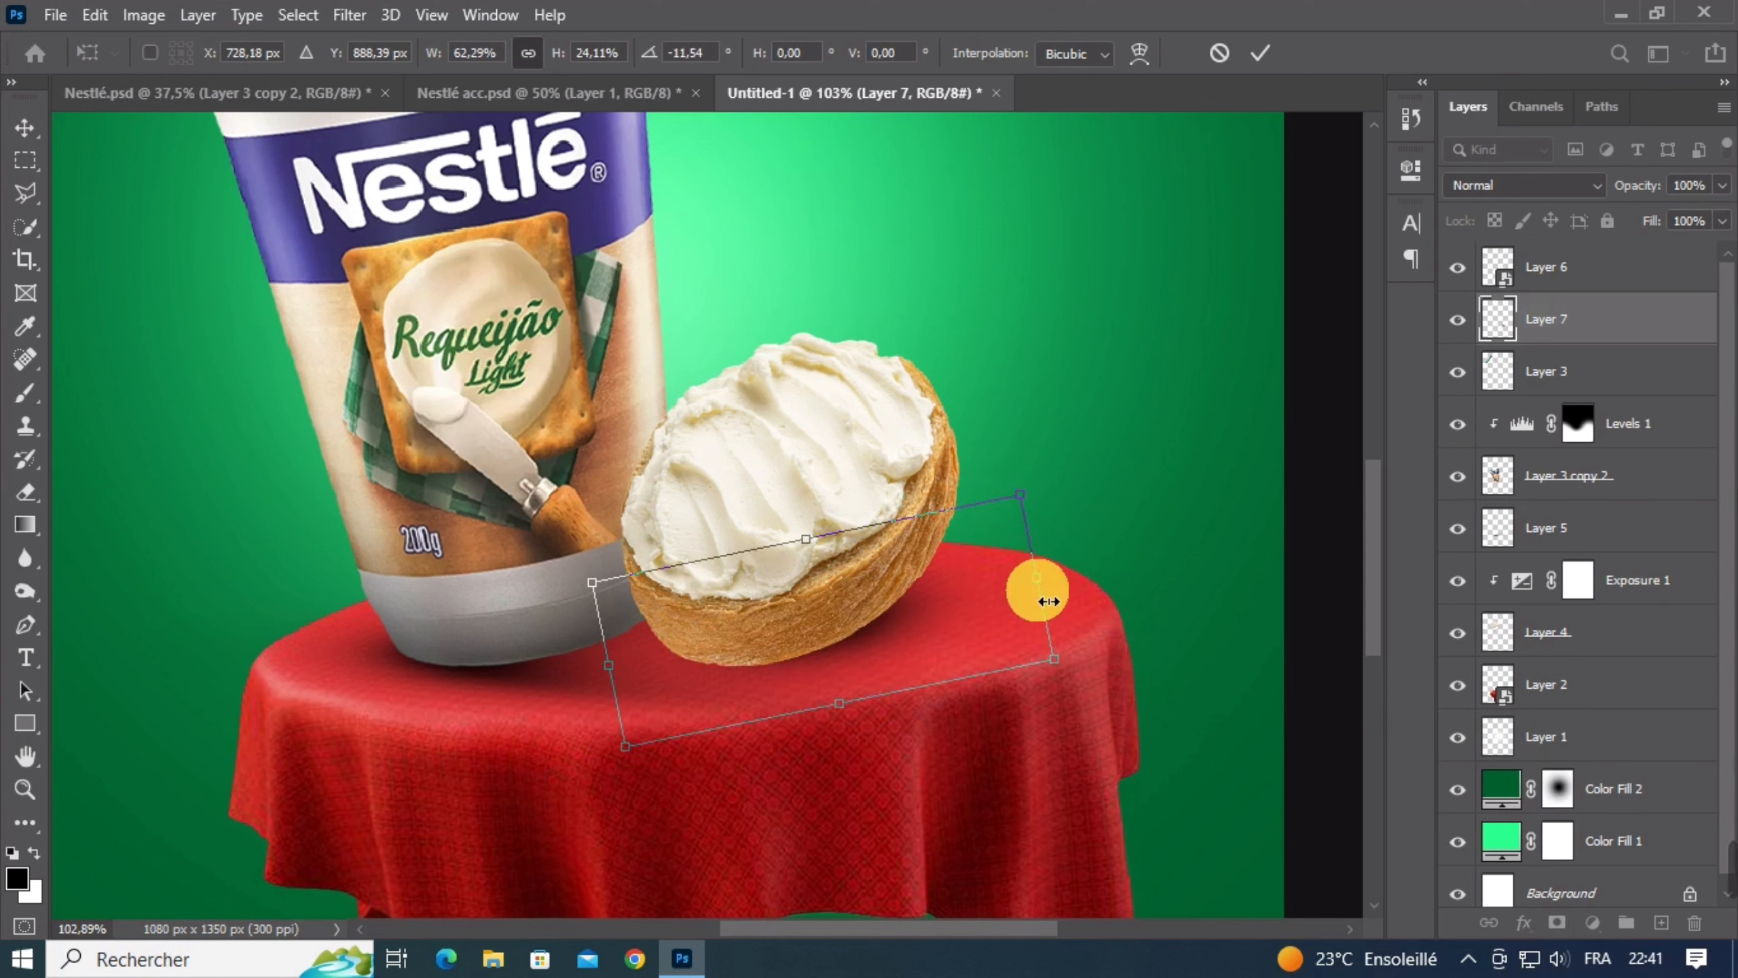
drag(1038, 589, 1109, 573)
drag(1007, 580, 1023, 583)
drag(1171, 537, 1174, 571)
key(Return)
Duplicate the bread's shadow toward the cup, flatten the copy to about 63% height and rotate it about -5°
alt+drag(915, 637, 819, 672)
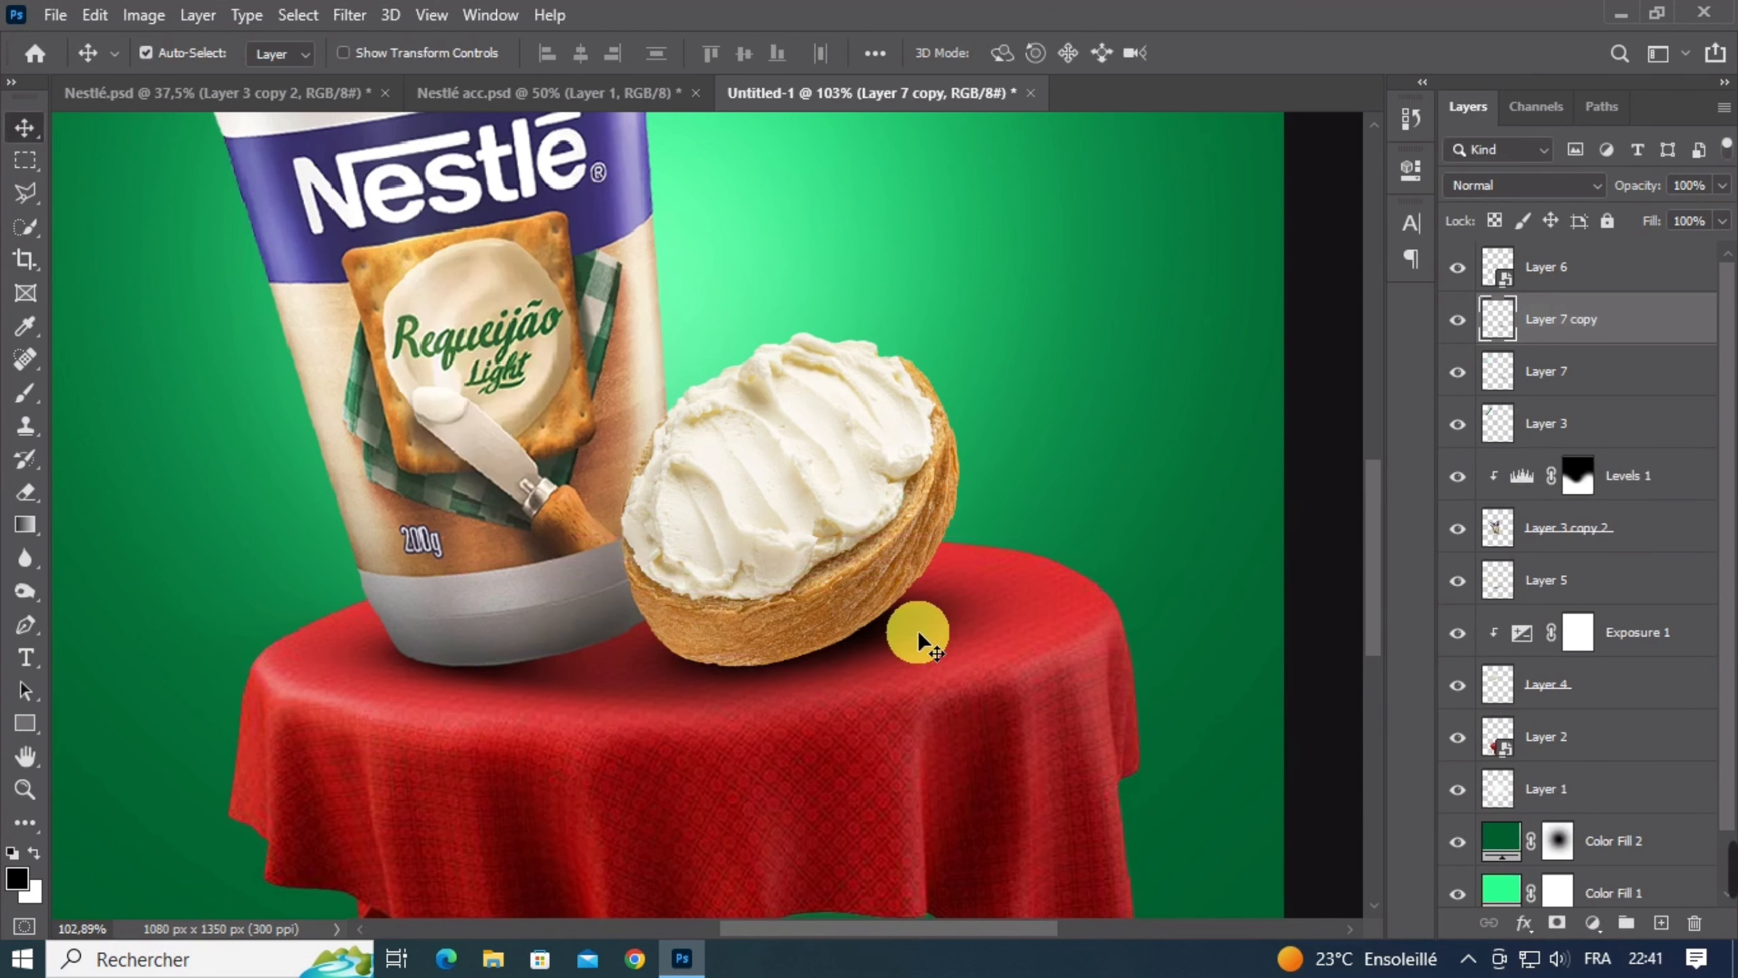
key(ctrl+t)
drag(1067, 657, 1092, 629)
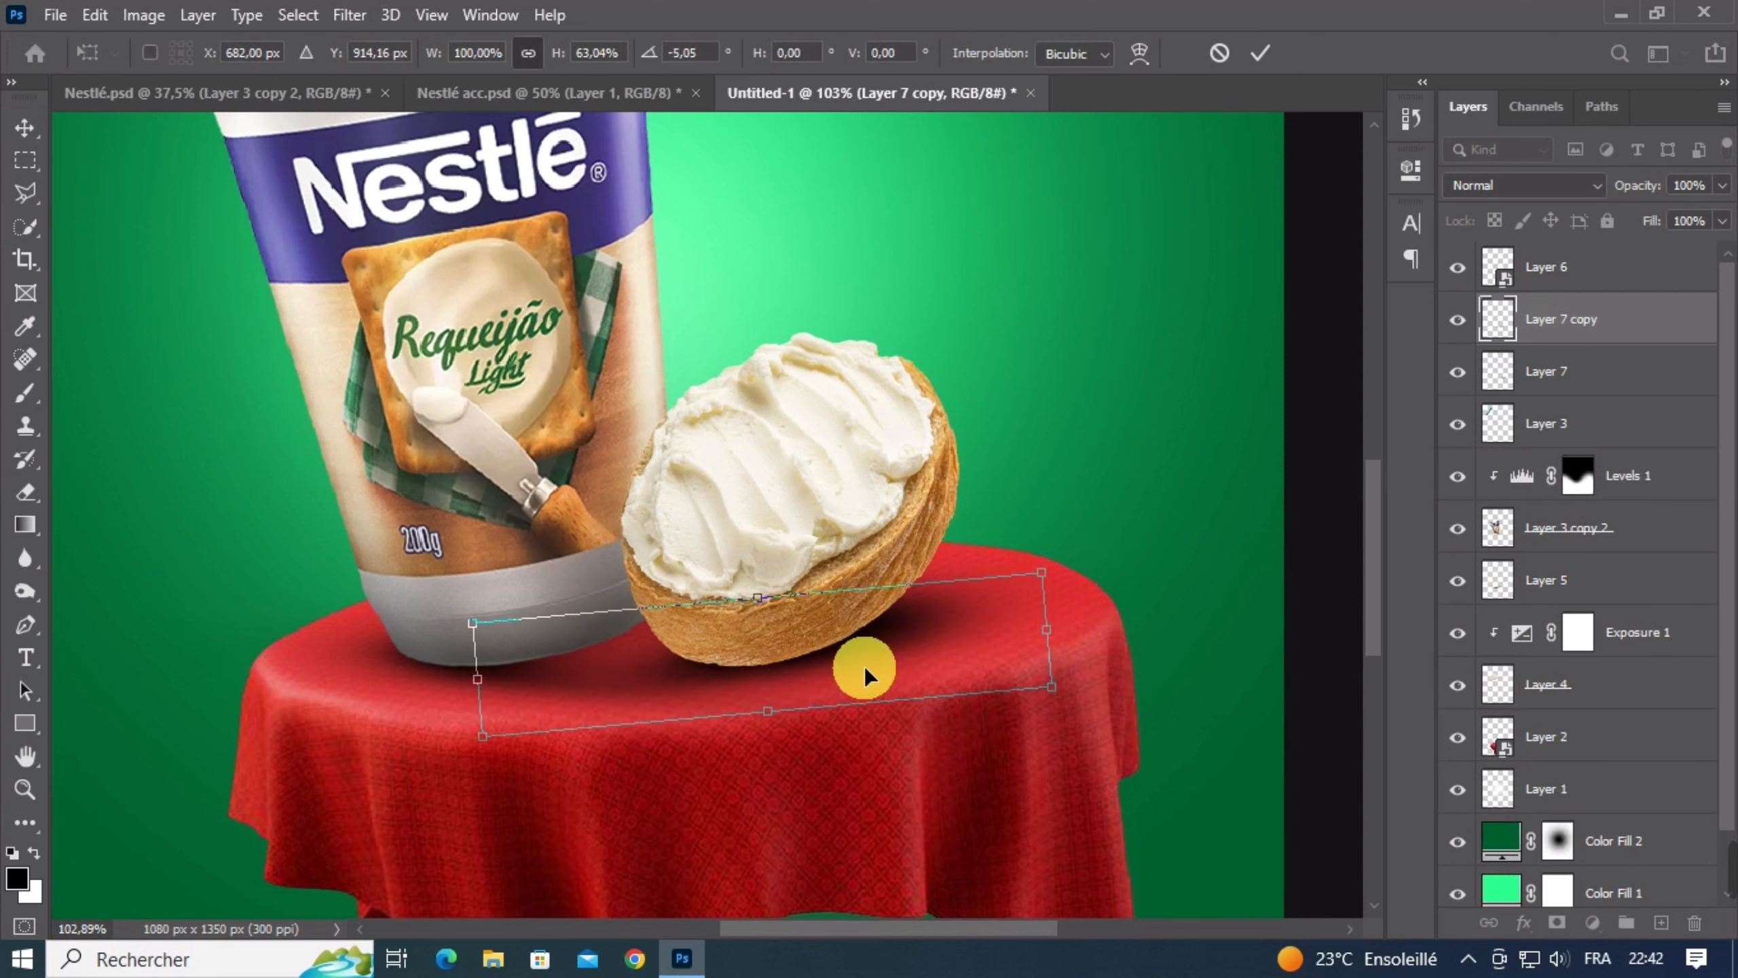
key(Return)
Duplicate the bread's shadow again, reposition the copies under the crust and set the Layer 7 copy 2 fill to 62%
alt+drag(849, 650, 999, 630)
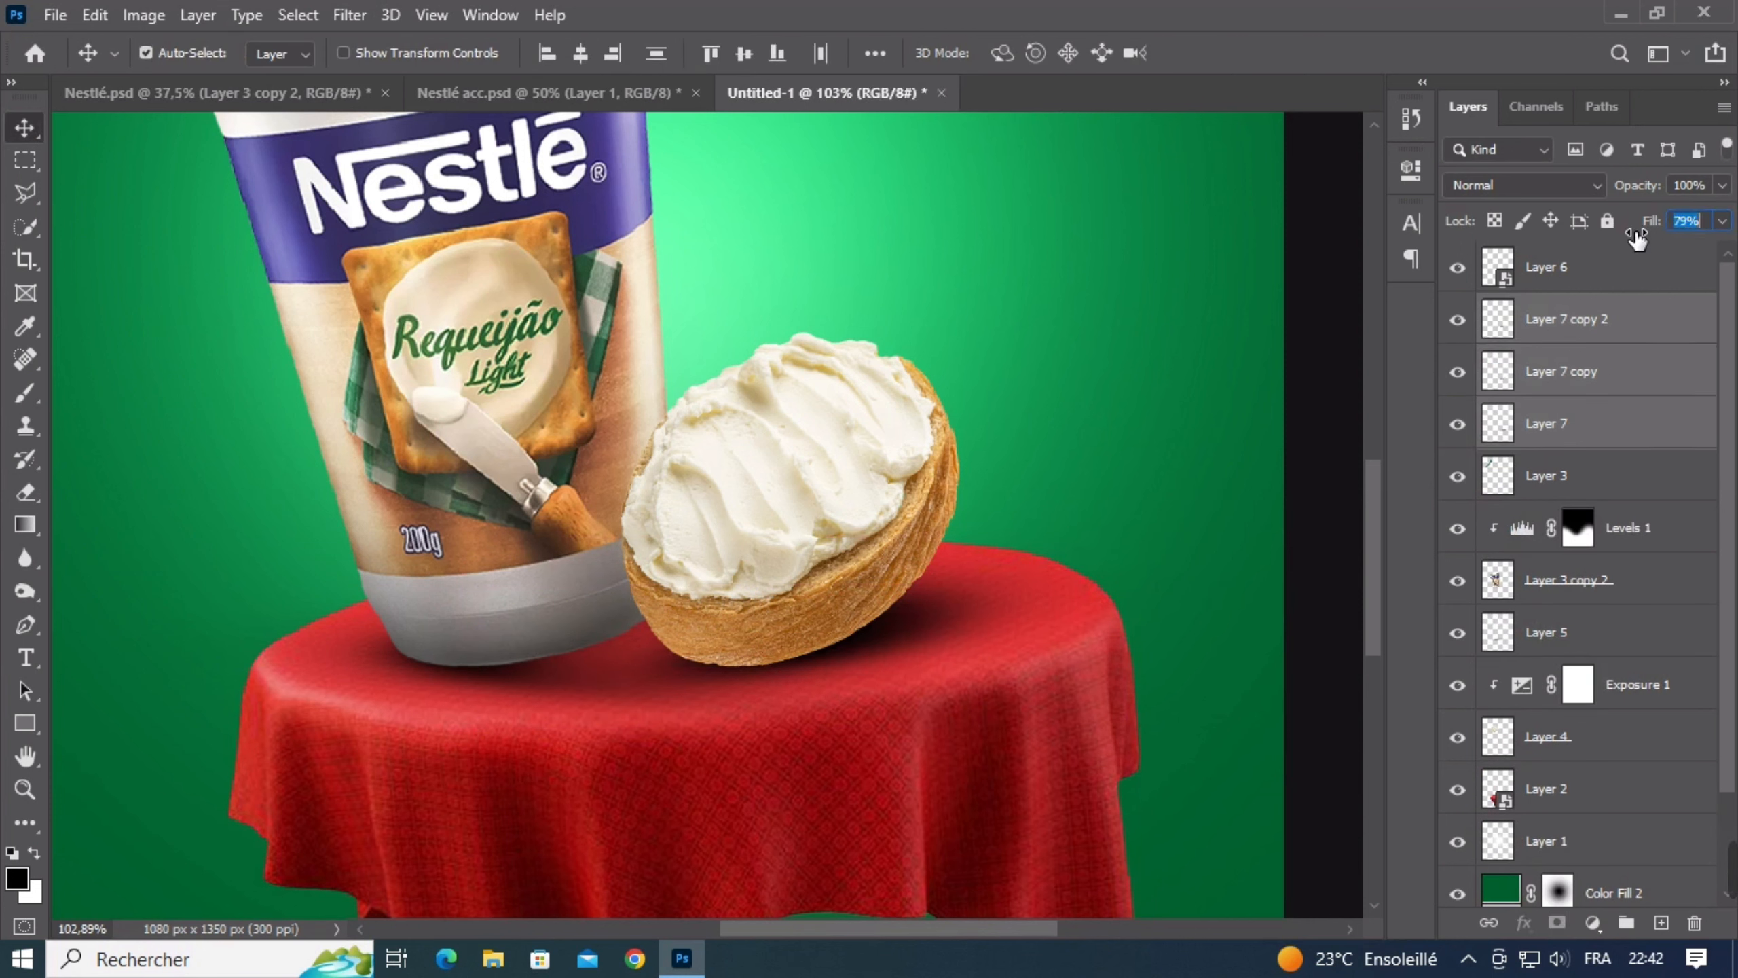
click(862, 652)
click(1458, 319)
click(1497, 372)
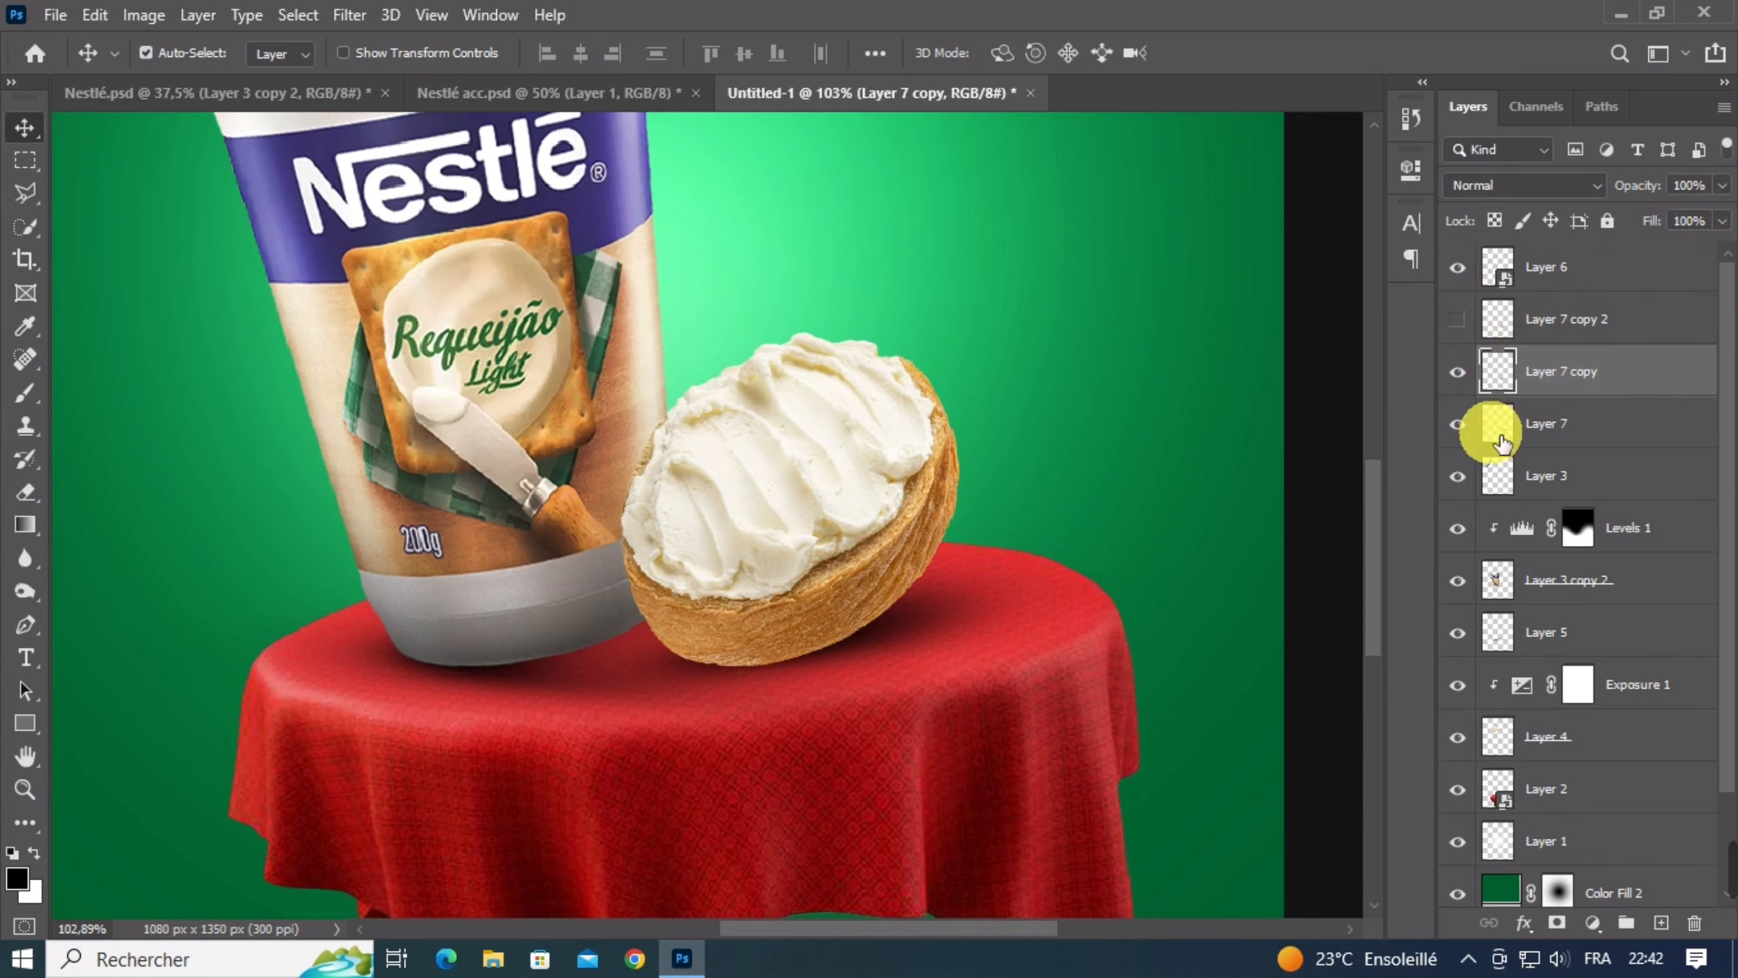
drag(852, 660, 678, 685)
click(1458, 320)
click(1499, 320)
scroll(839, 700, down, 1)
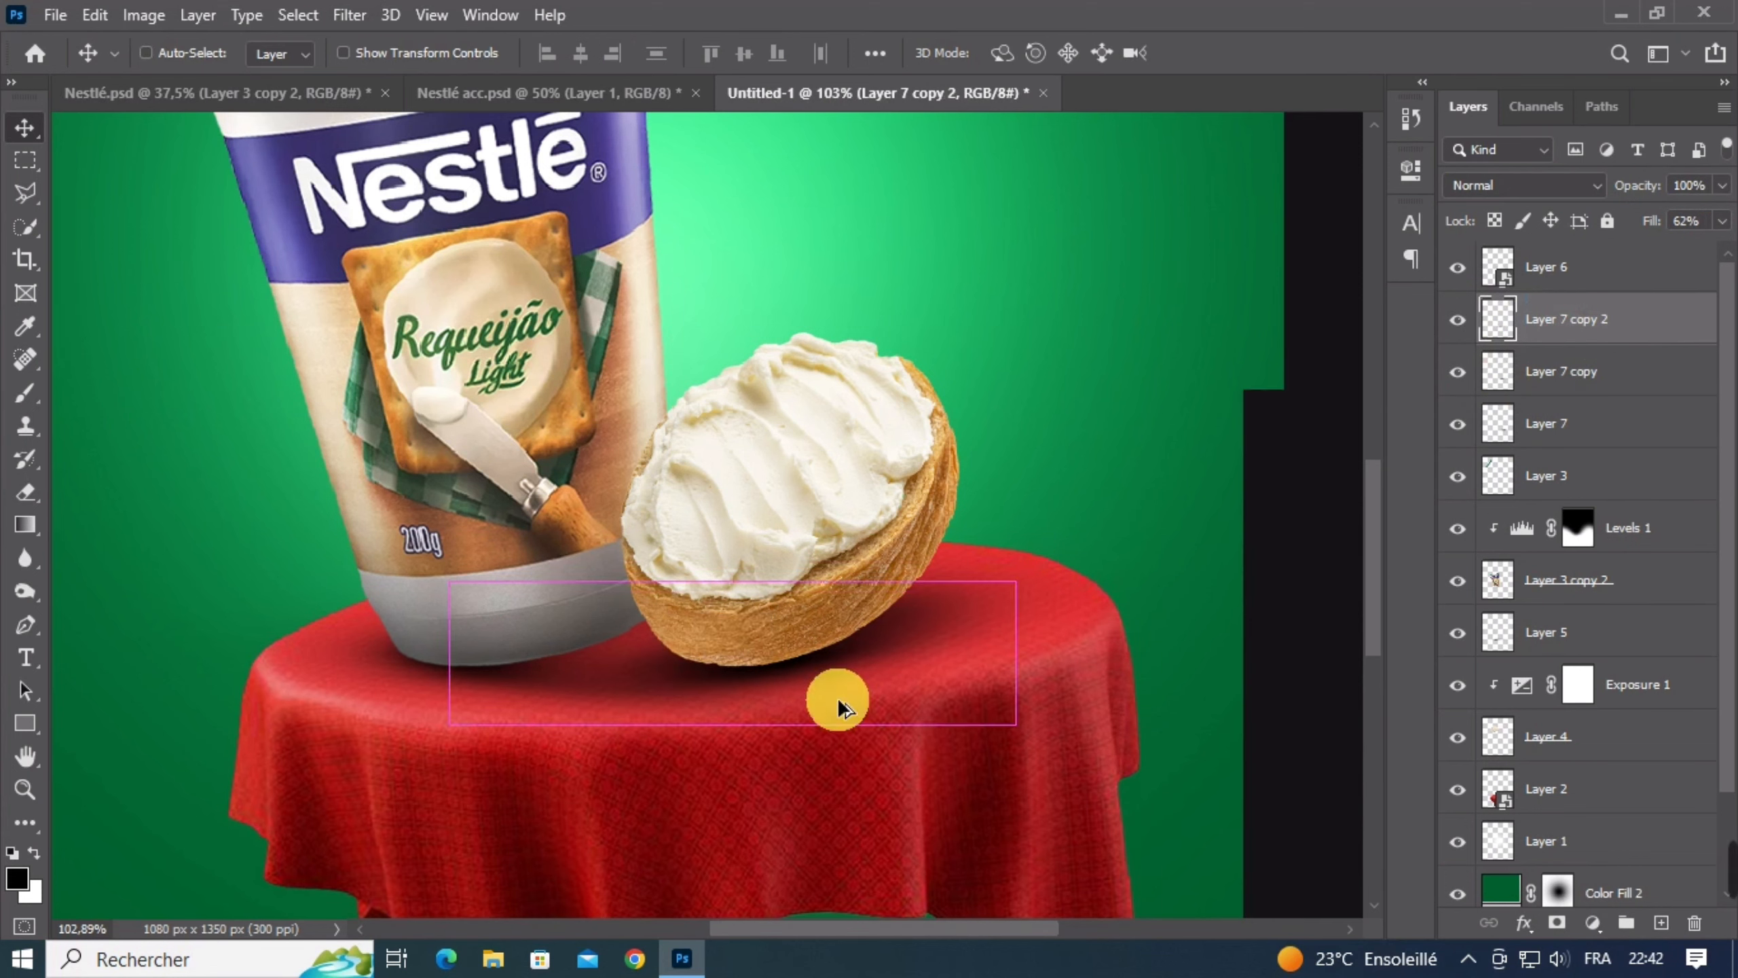
Add a Levels adjustment clipped to the bread layer, lower its white output level and invert its mask to black
scroll(839, 701, down, 3)
ctrl+click(814, 599)
click(1593, 923)
click(1567, 572)
click(1194, 593)
drag(1351, 501, 1106, 544)
click(1375, 146)
key(ctrl+i)
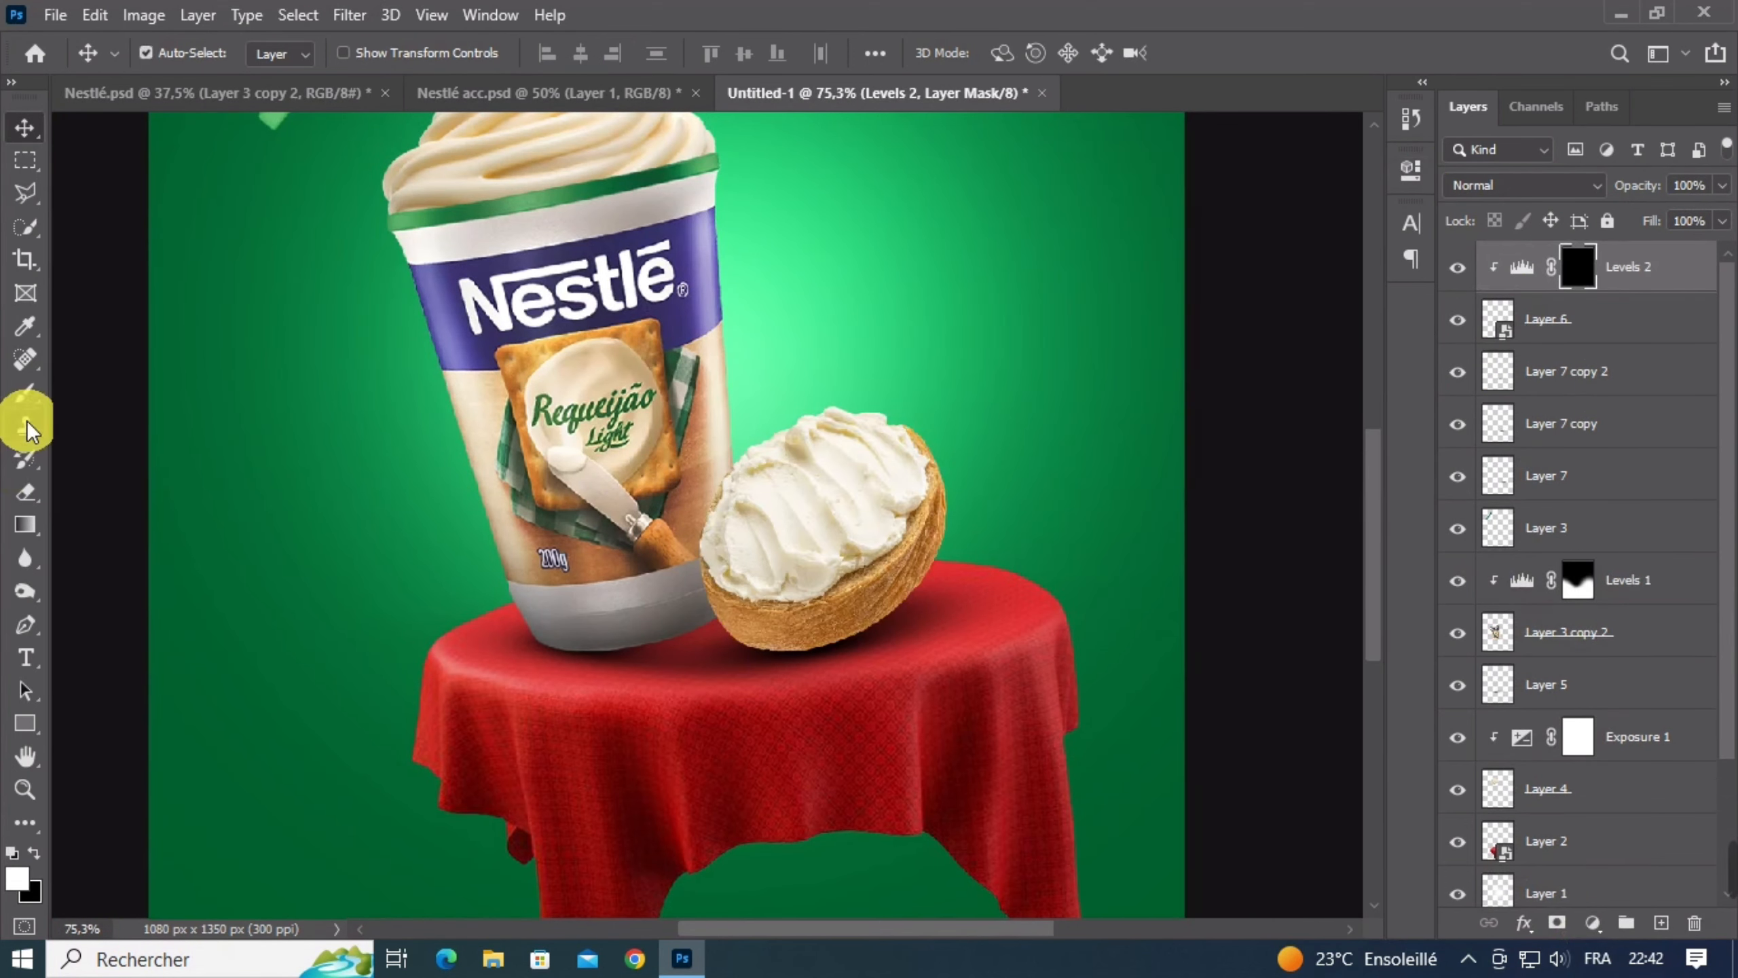
Paint white on the Levels 2 mask along the bread's lower crust, reducing the soft brush to 87 px
click(25, 394)
scroll(789, 697, up, 3)
key(bracketleft)
key(bracketleft)
key(bracketleft)
mouse_move(817, 808)
mouse_down()
mouse_move(1225, 807)
mouse_move(729, 882)
mouse_move(961, 875)
mouse_up()
key(bracketleft)
key(bracketleft)
key(bracketleft)
key(bracketleft)
key(bracketleft)
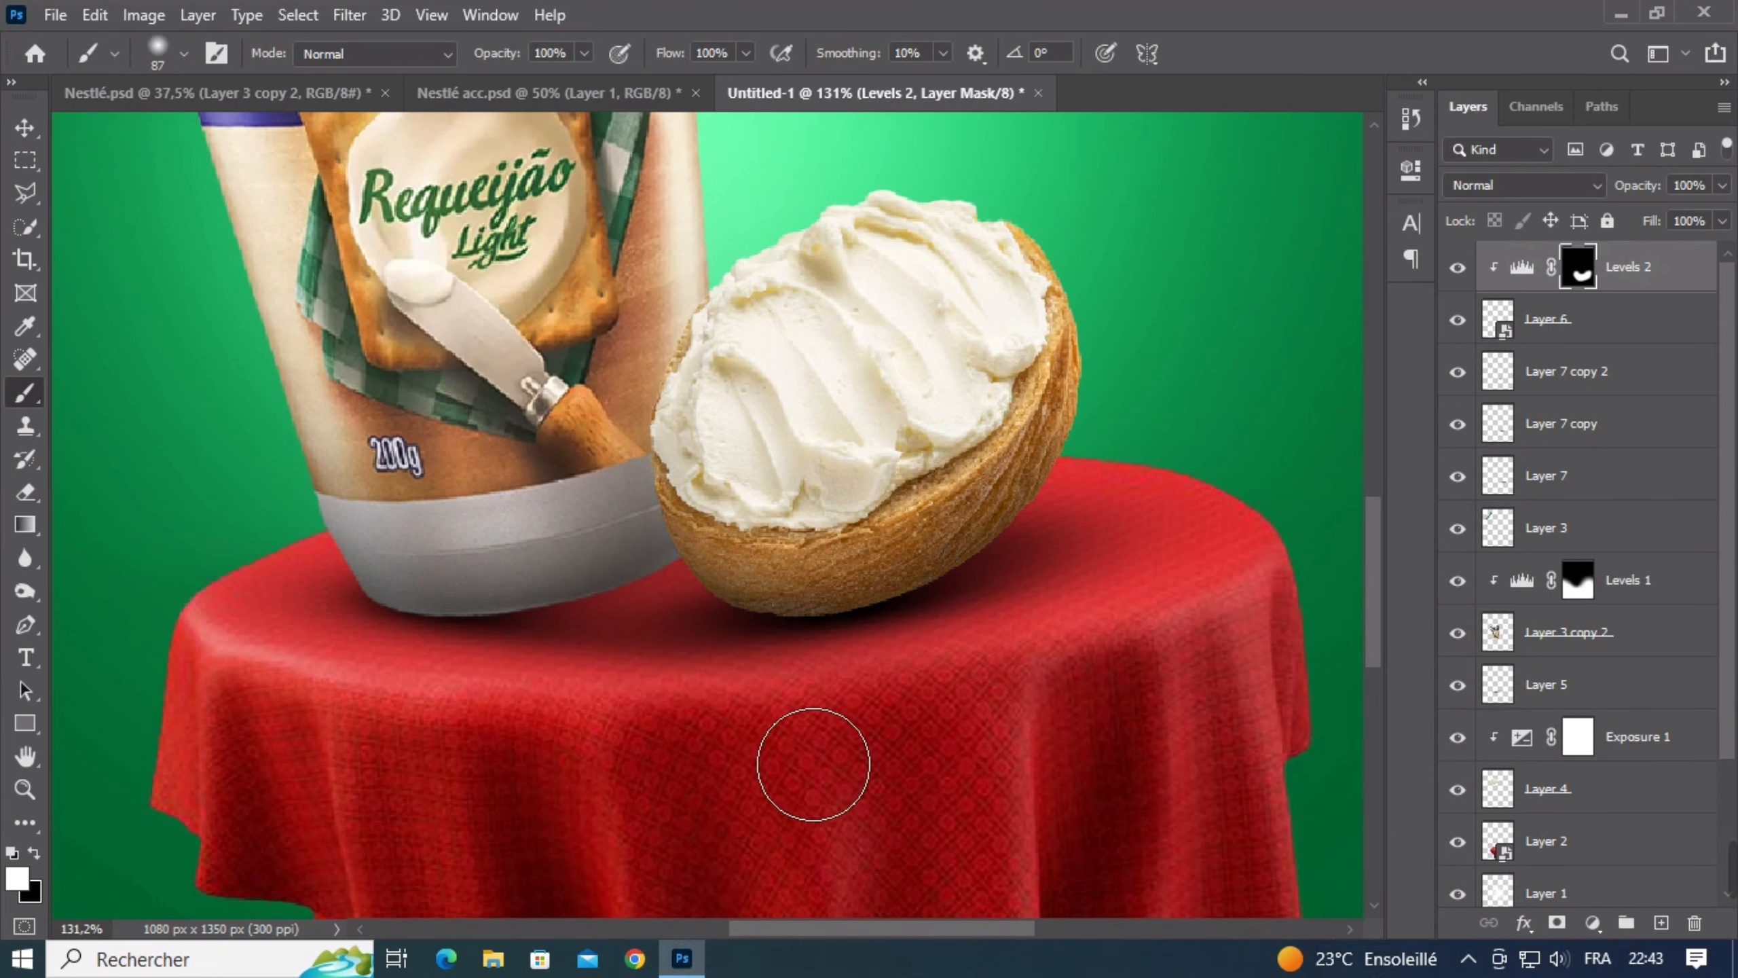
mouse_move(813, 764)
mouse_down()
mouse_move(1067, 688)
mouse_move(1137, 627)
mouse_up()
scroll(850, 723, down, 4)
Enlarge the brush to 244 px and refine the bread's shading on the Levels 2 mask with black and white
key(bracketright)
key(bracketright)
key(bracketright)
key(bracketright)
key(bracketright)
key(bracketright)
key(x)
drag(765, 796, 702, 604)
key(x)
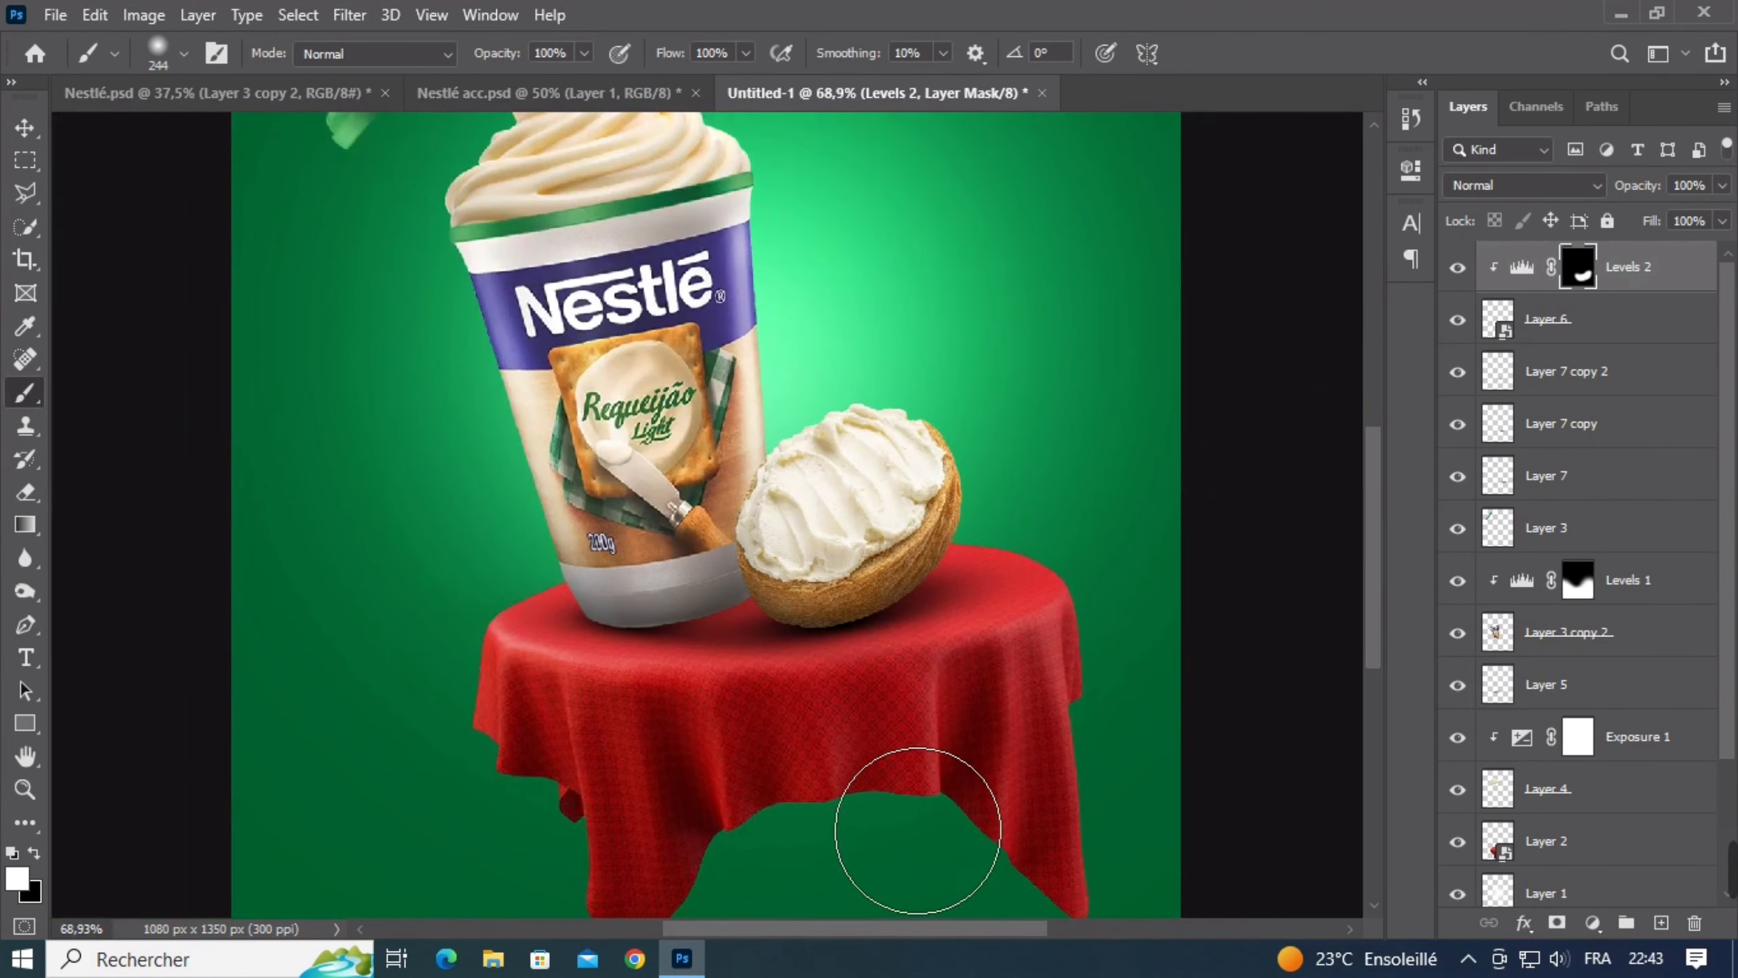
click(814, 679)
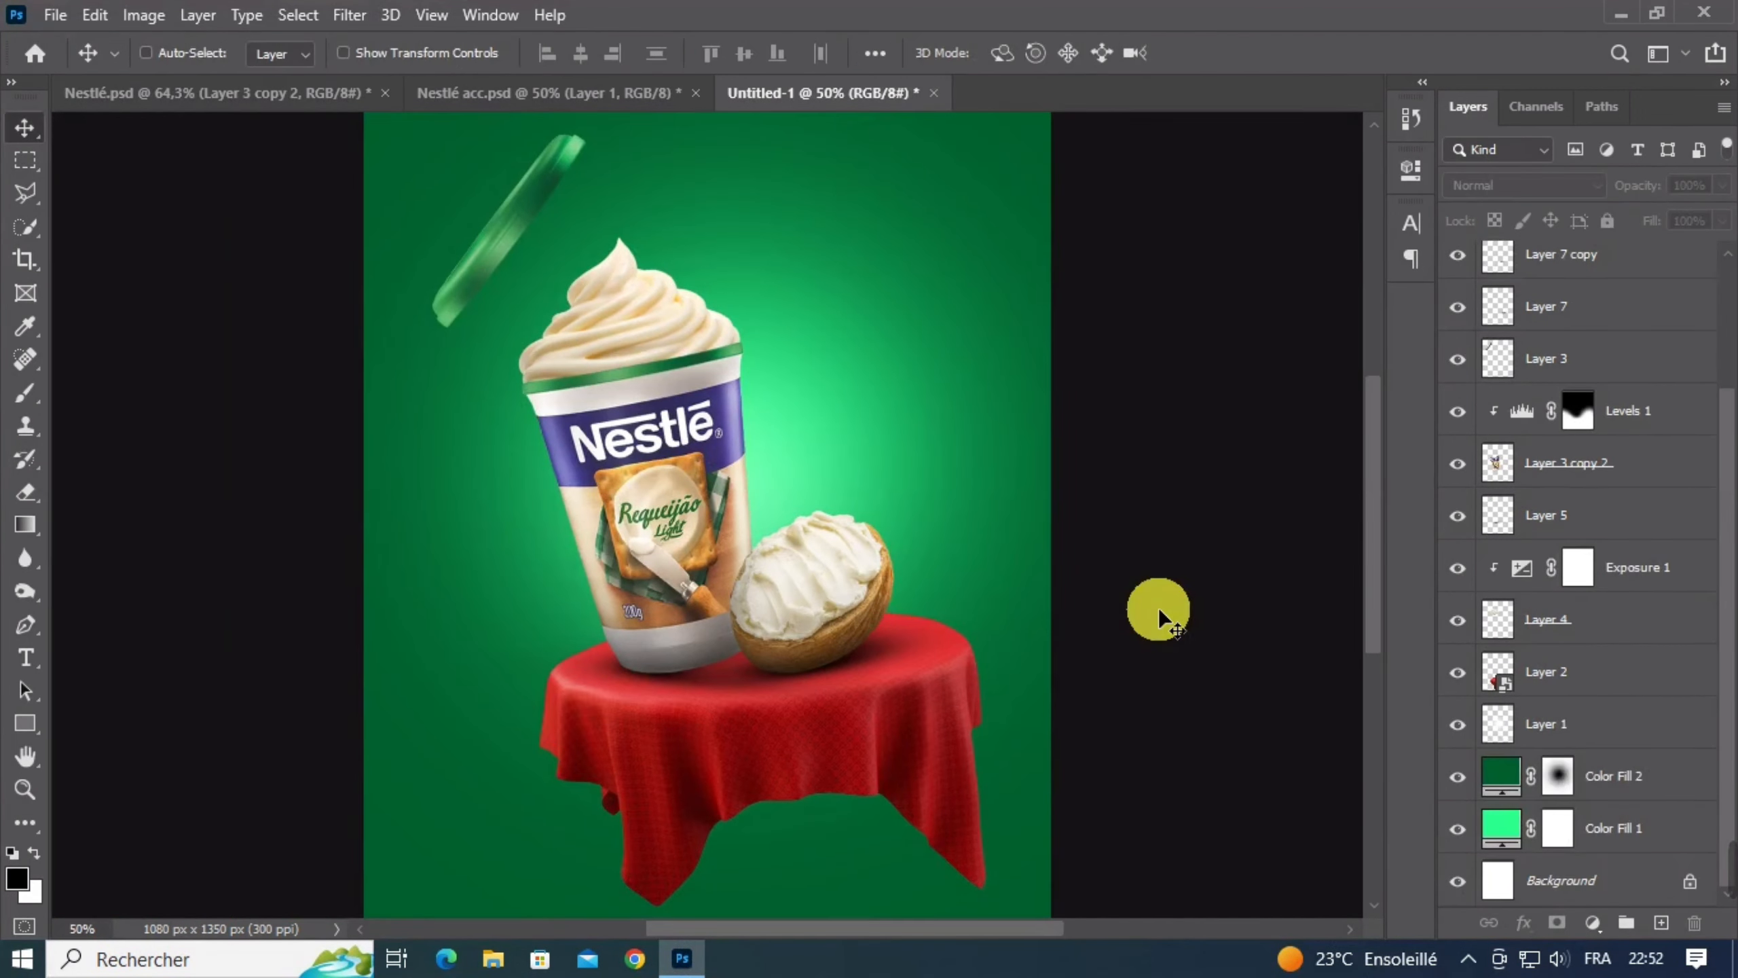
Paint white on the Levels 1 mask around the cup's base beside the bread, resizing the brush from 511 to 286 px
key(ctrl+minus)
key(ctrl+plus)
scroll(1102, 507, up, 2)
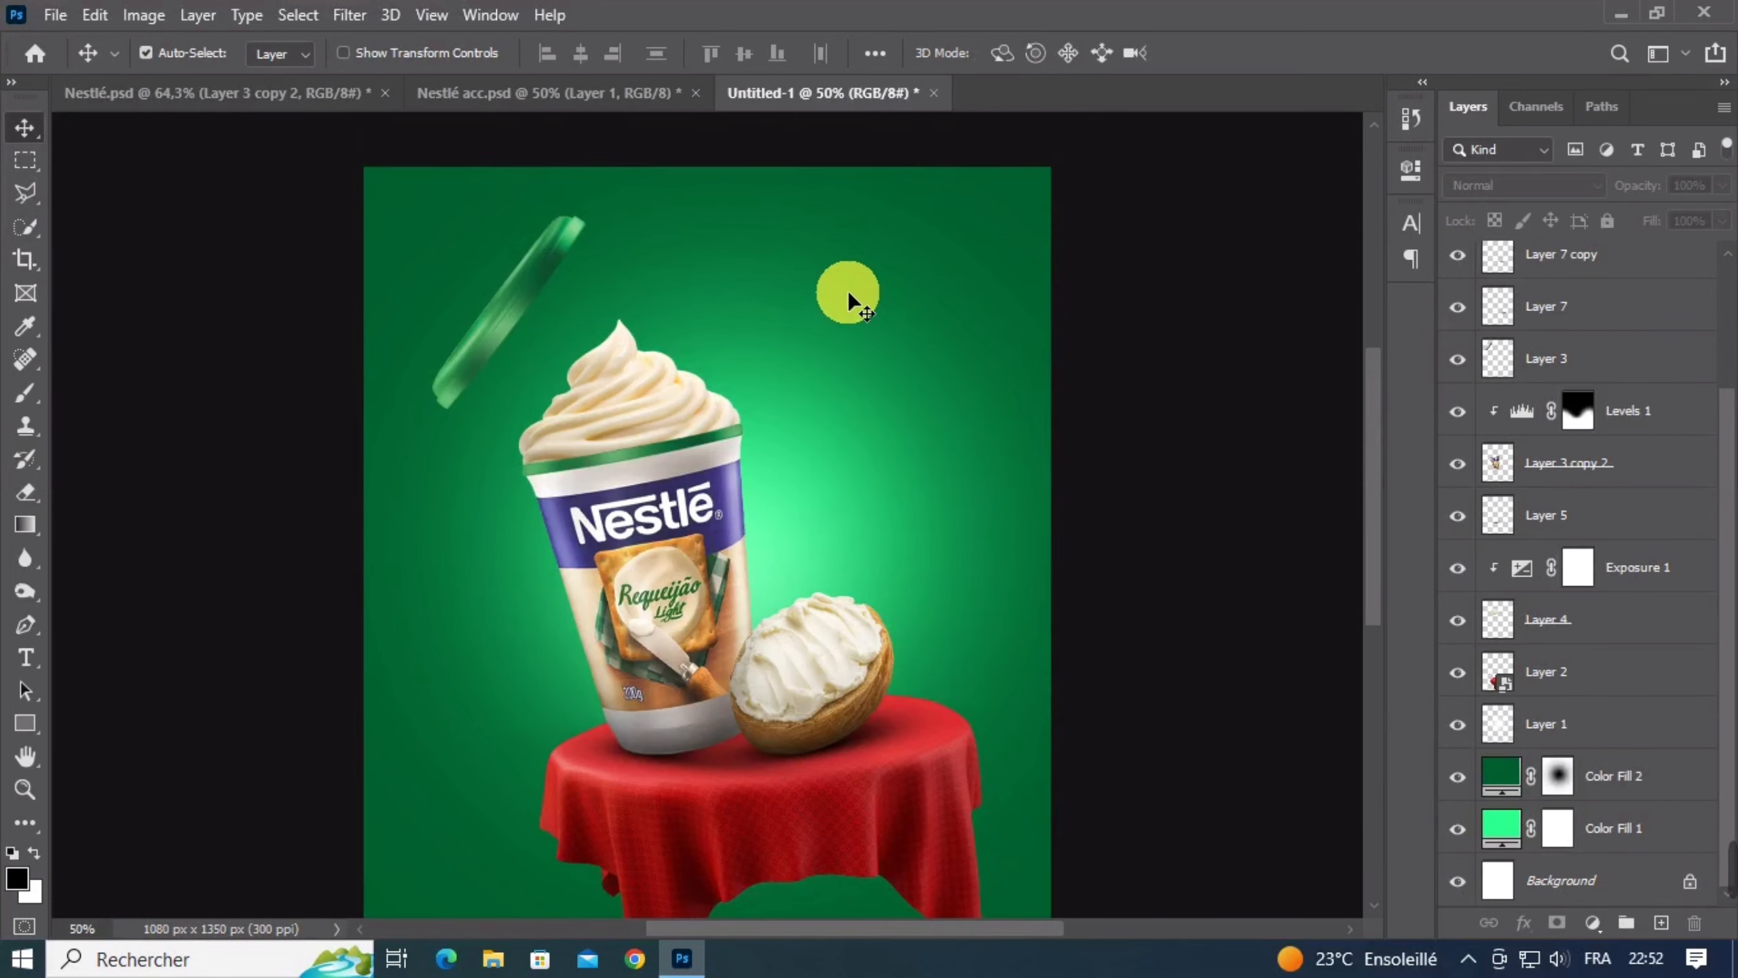
click(696, 507)
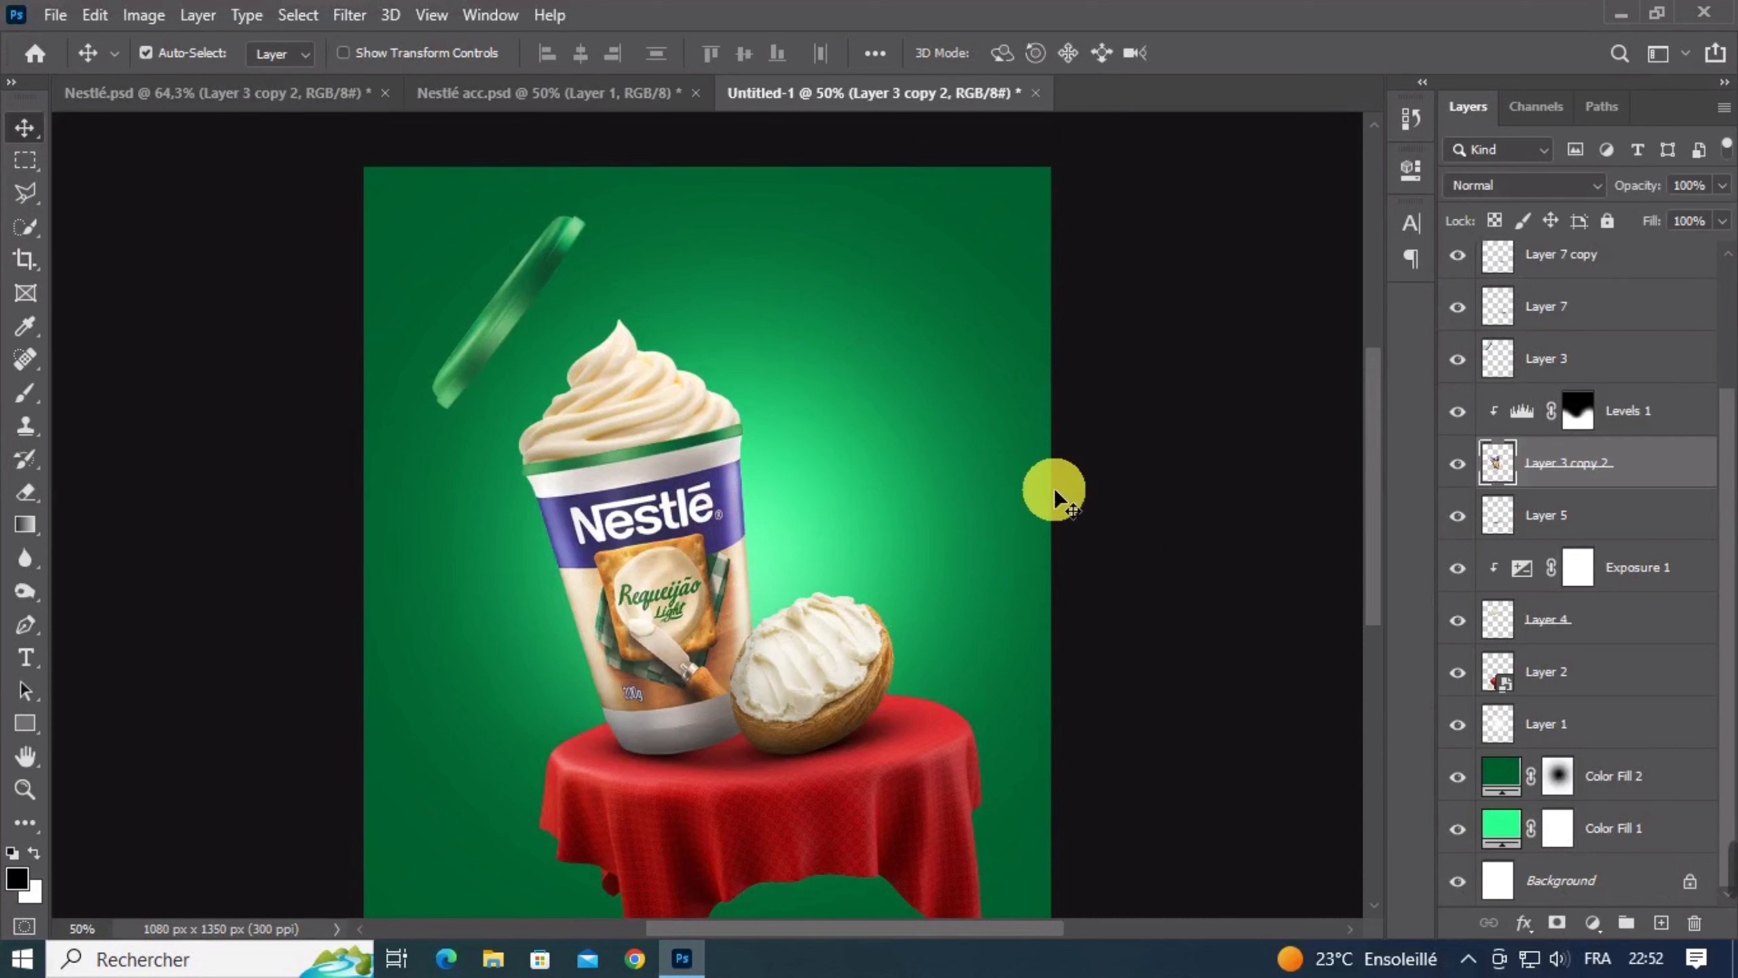
click(1622, 416)
key(x)
click(25, 401)
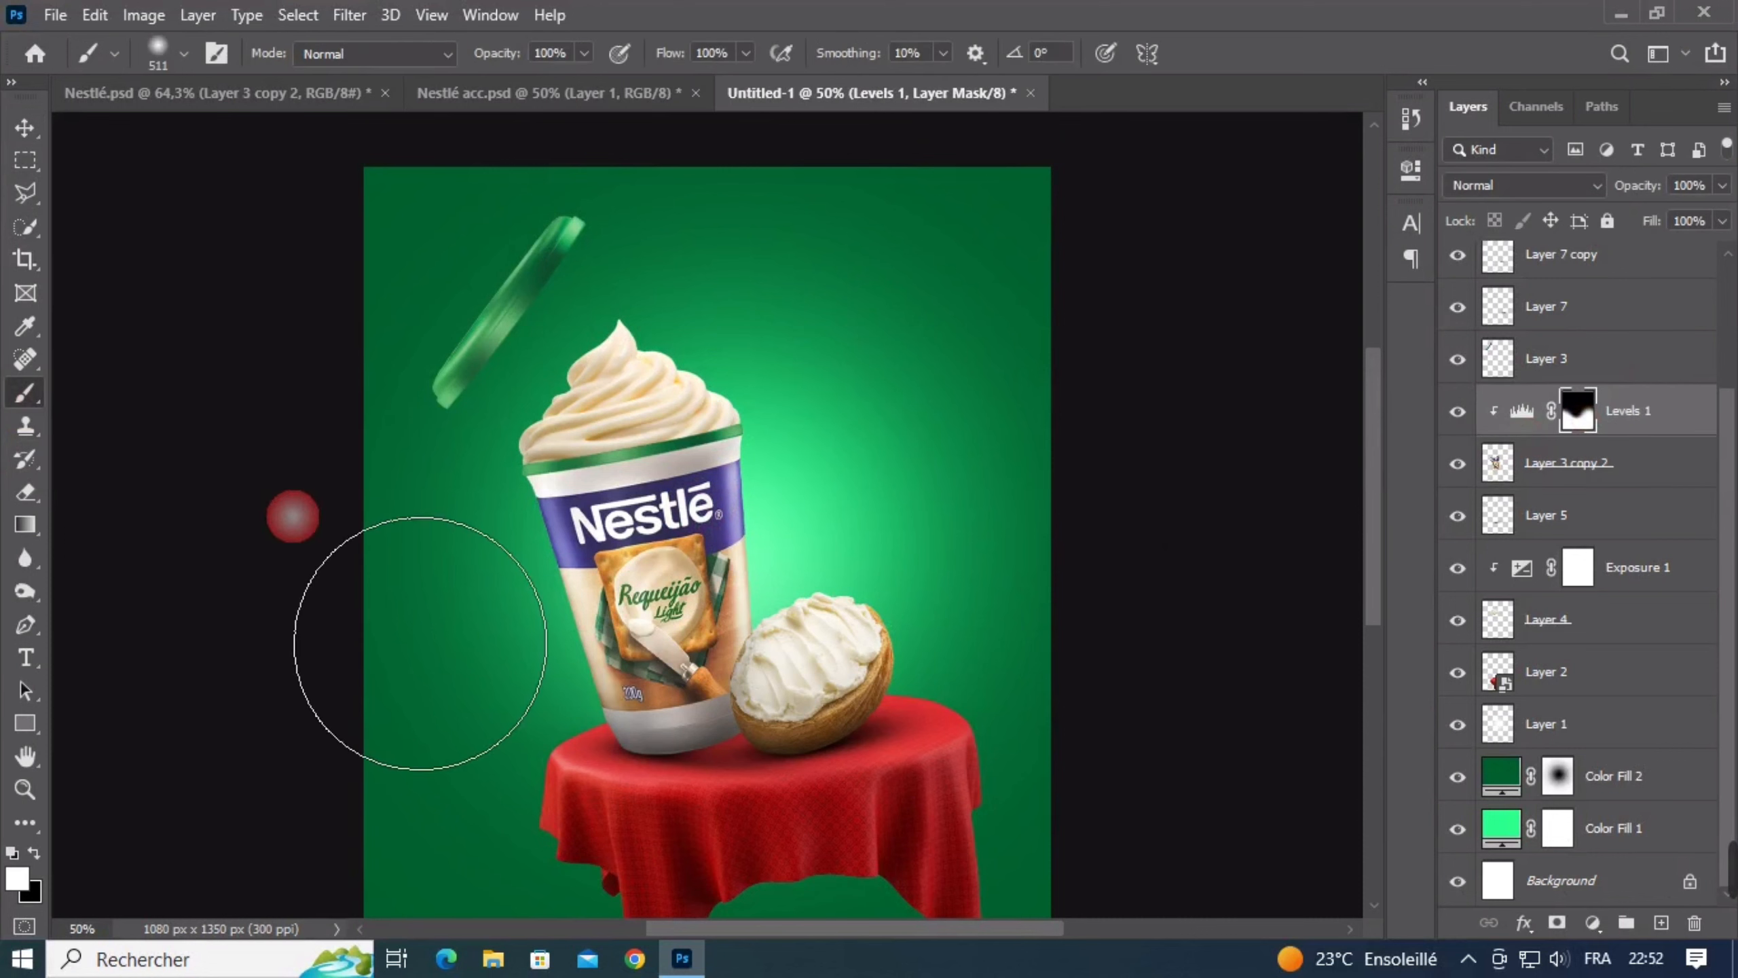
drag(659, 598, 859, 743)
drag(848, 747, 767, 758)
drag(956, 792, 888, 629)
drag(925, 710, 971, 727)
mouse_move(953, 818)
mouse_down()
mouse_move(1002, 808)
mouse_move(965, 816)
mouse_move(990, 716)
mouse_move(959, 672)
mouse_up()
drag(866, 594, 955, 622)
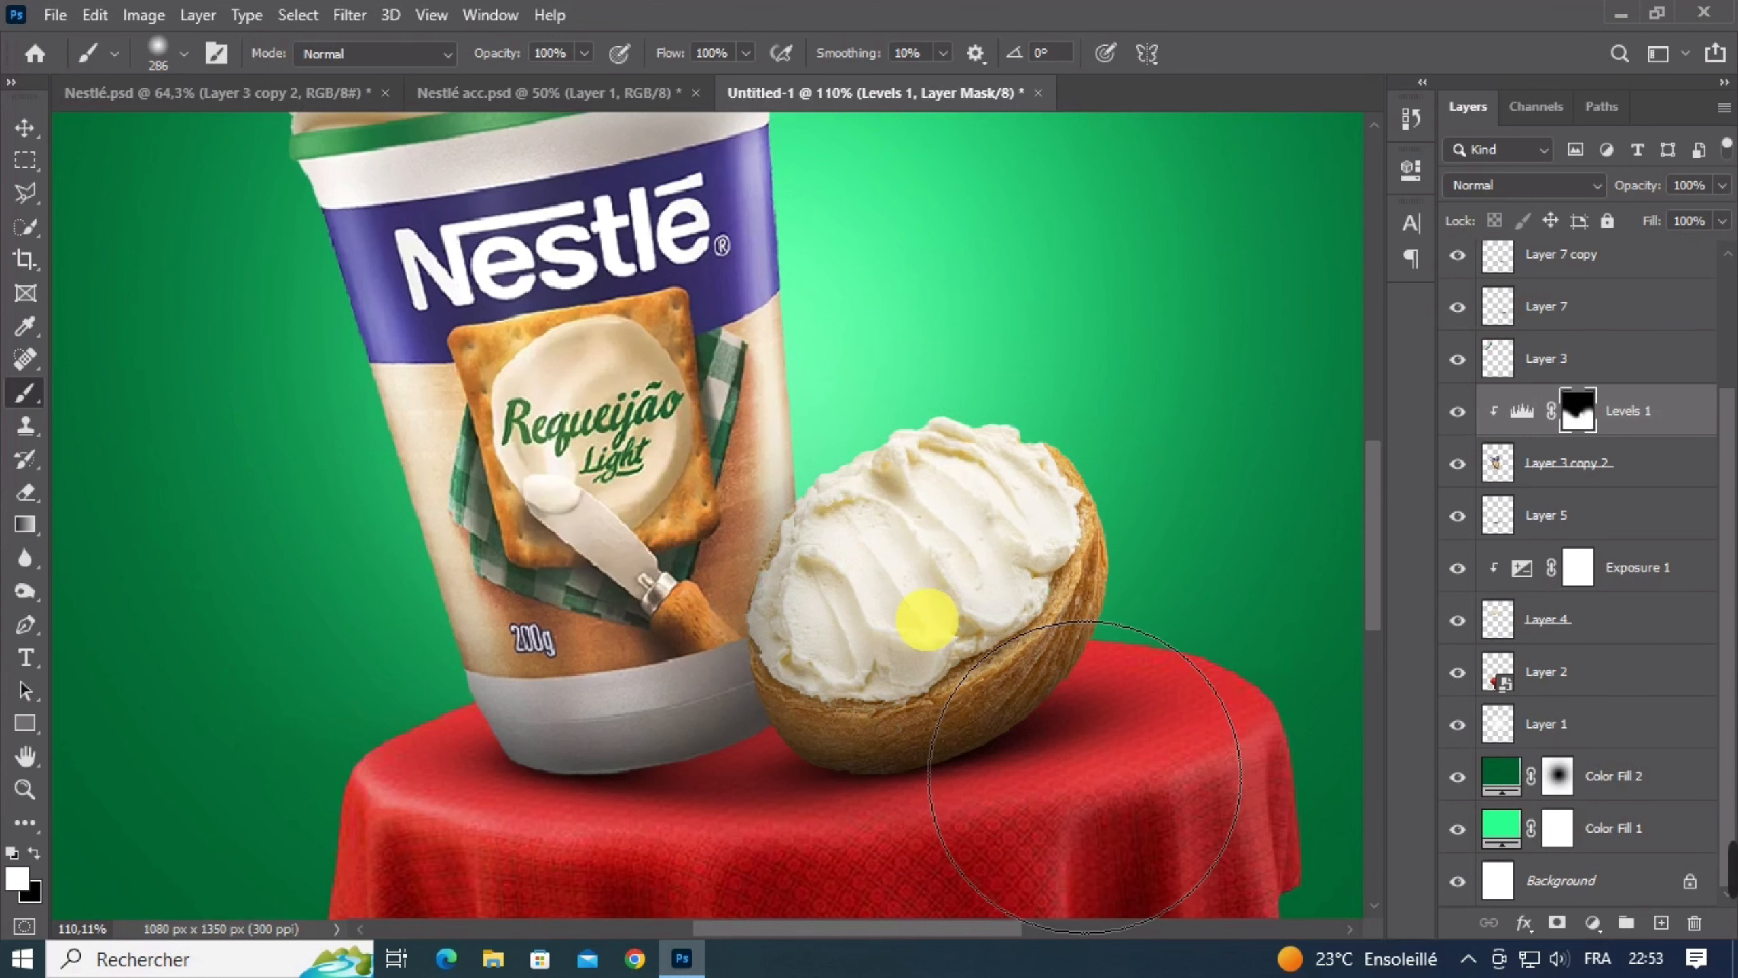
Enlarge the brush to 853 px and softly extend the darkening around the cup's base on the Levels 1 mask
scroll(944, 589, down, 4)
scroll(943, 589, down, 5)
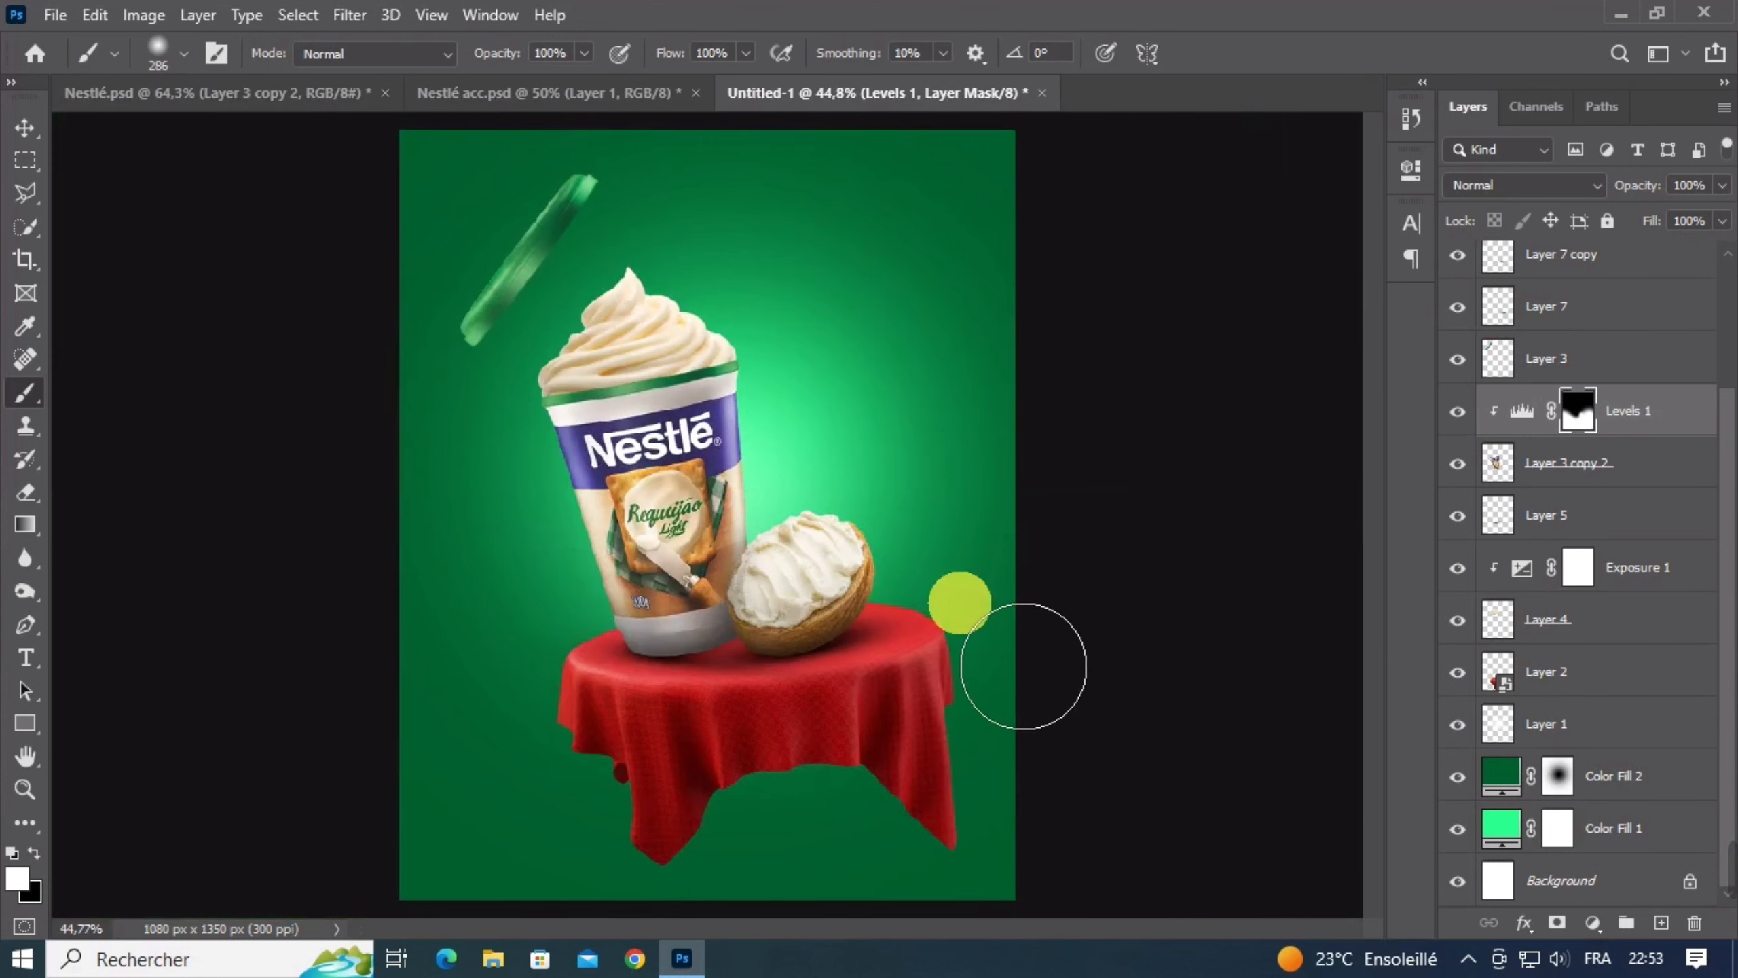
mouse_move(676, 718)
mouse_down()
mouse_move(651, 802)
mouse_move(755, 791)
mouse_move(711, 802)
mouse_move(648, 776)
mouse_up()
drag(623, 672, 785, 696)
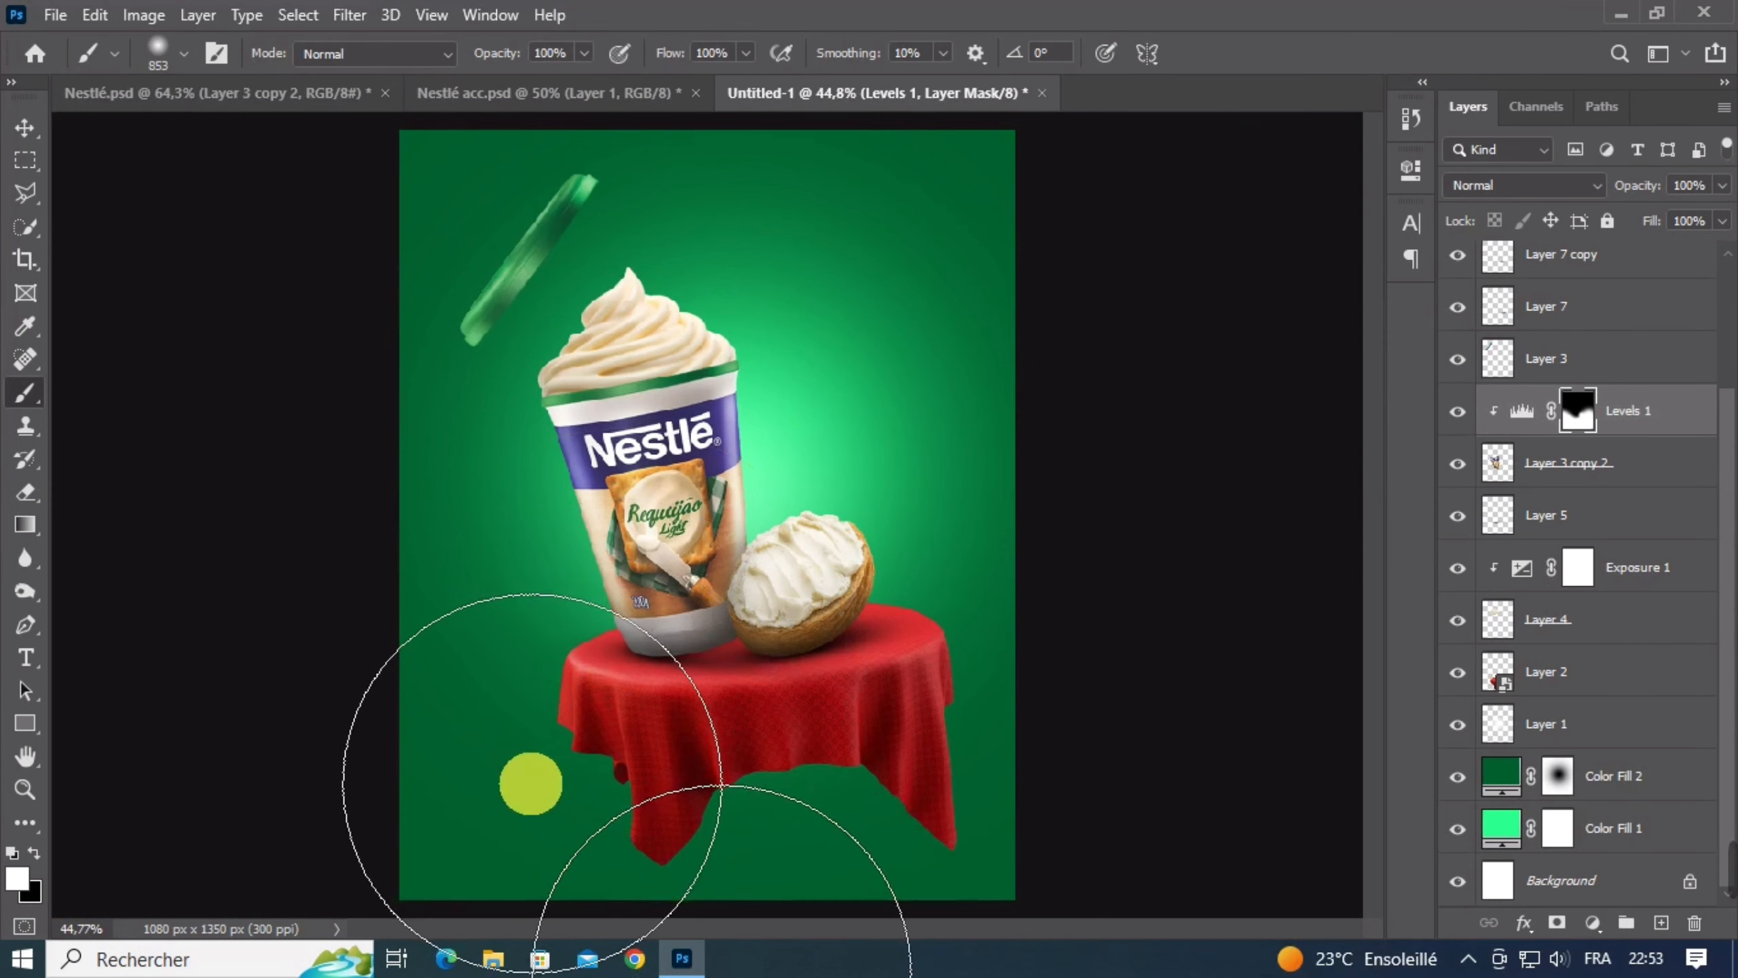
scroll(707, 568, down, 1)
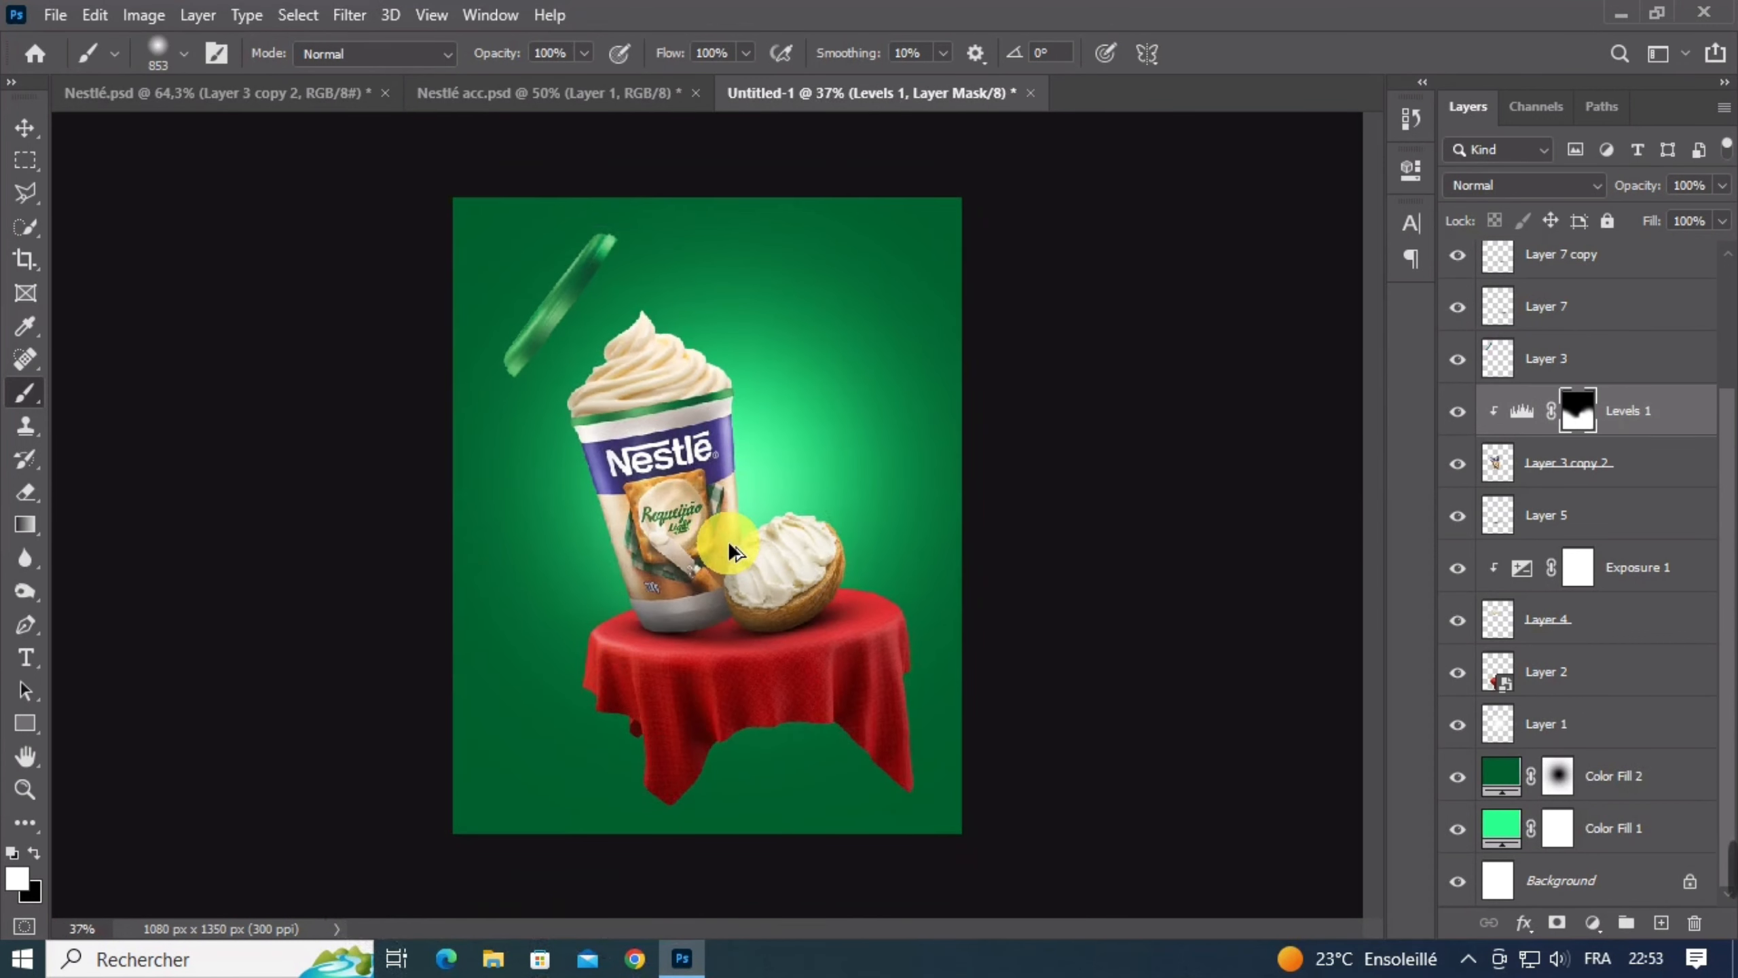
click(22, 134)
scroll(524, 474, down, 1)
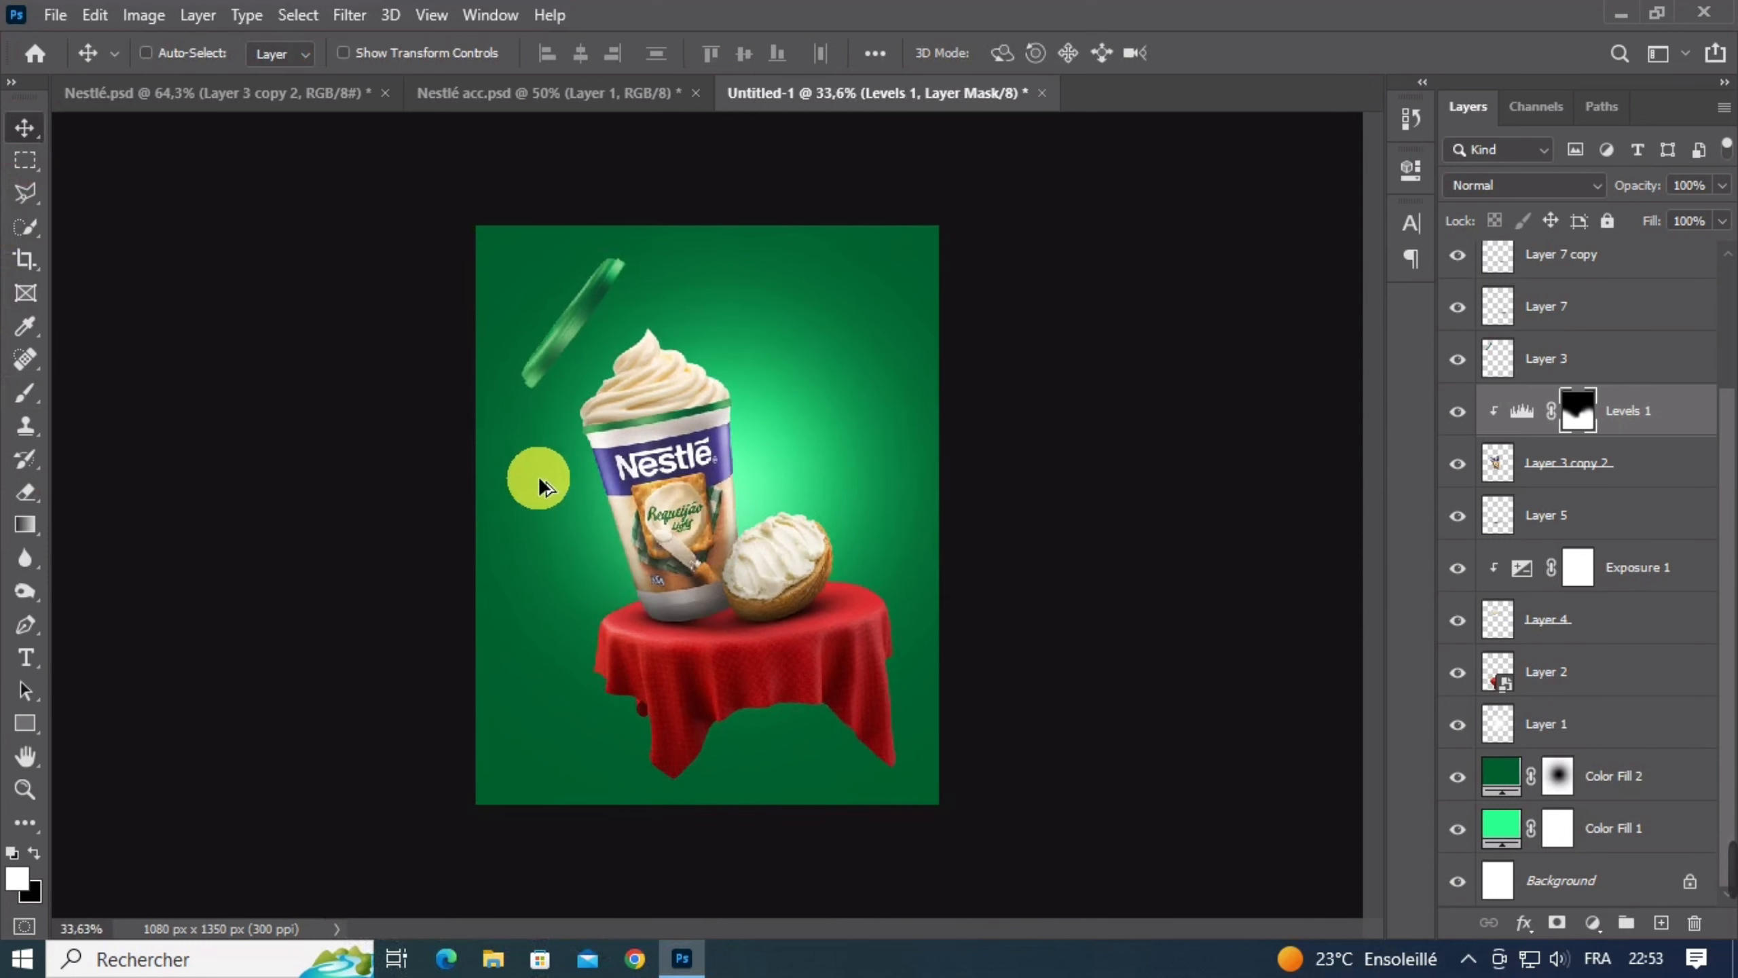
scroll(744, 515, up, 1)
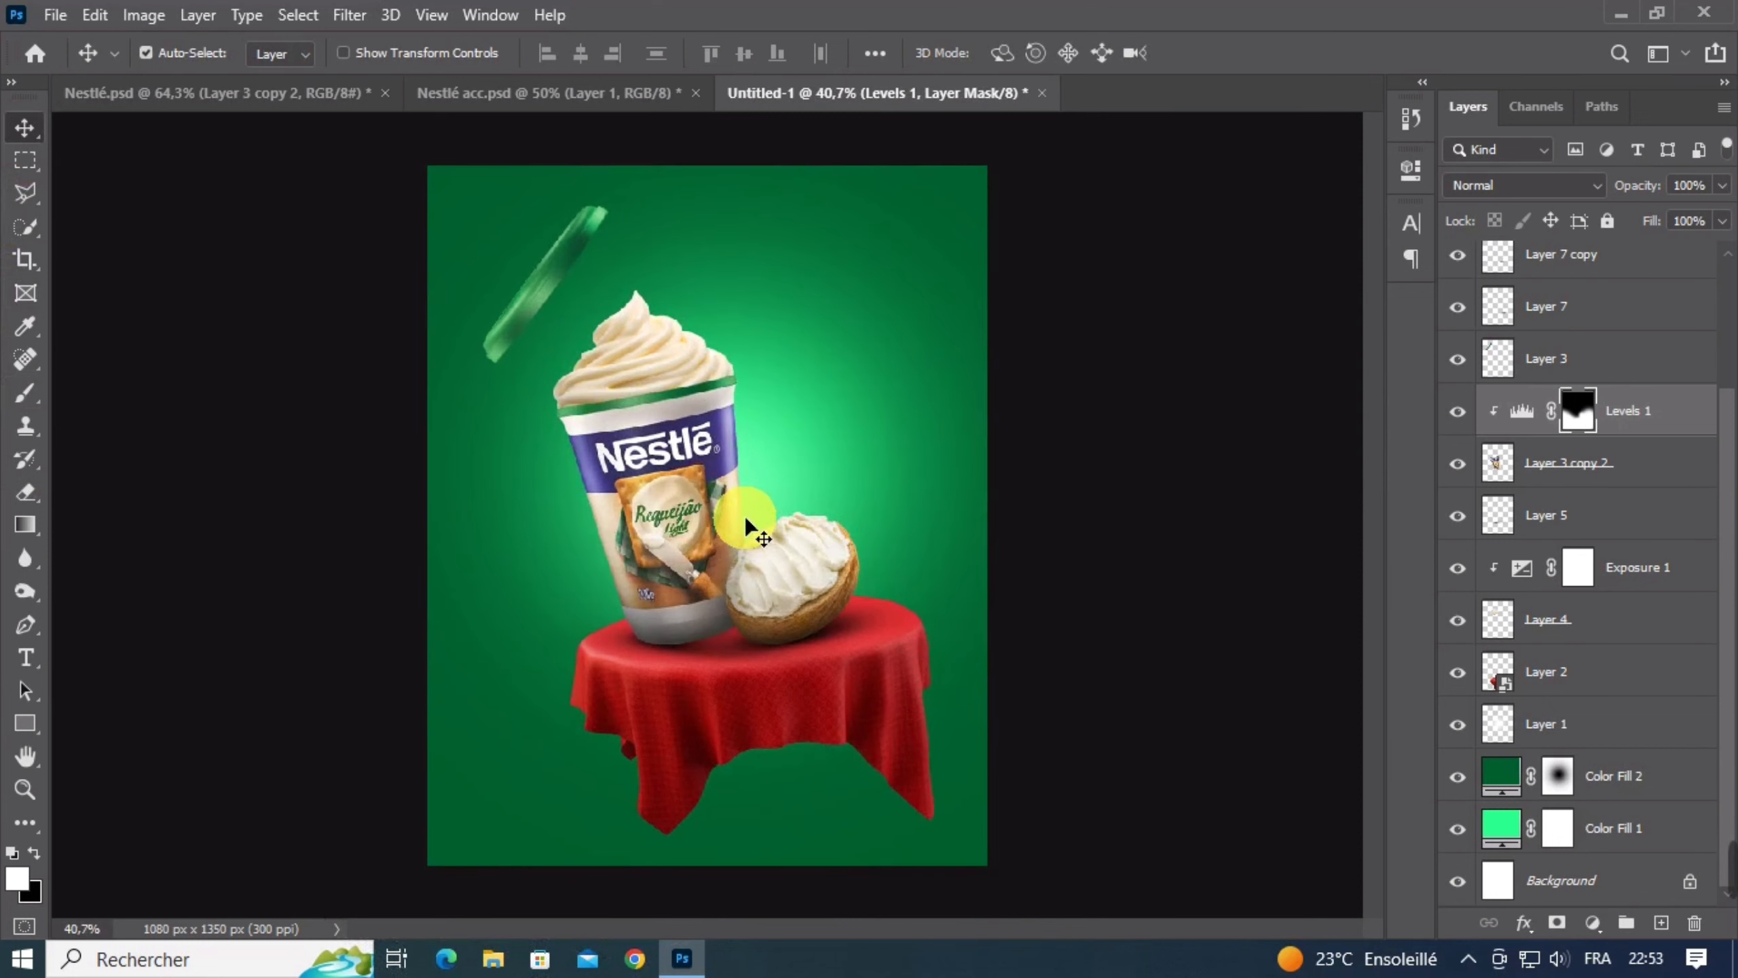
scroll(798, 553, up, 1)
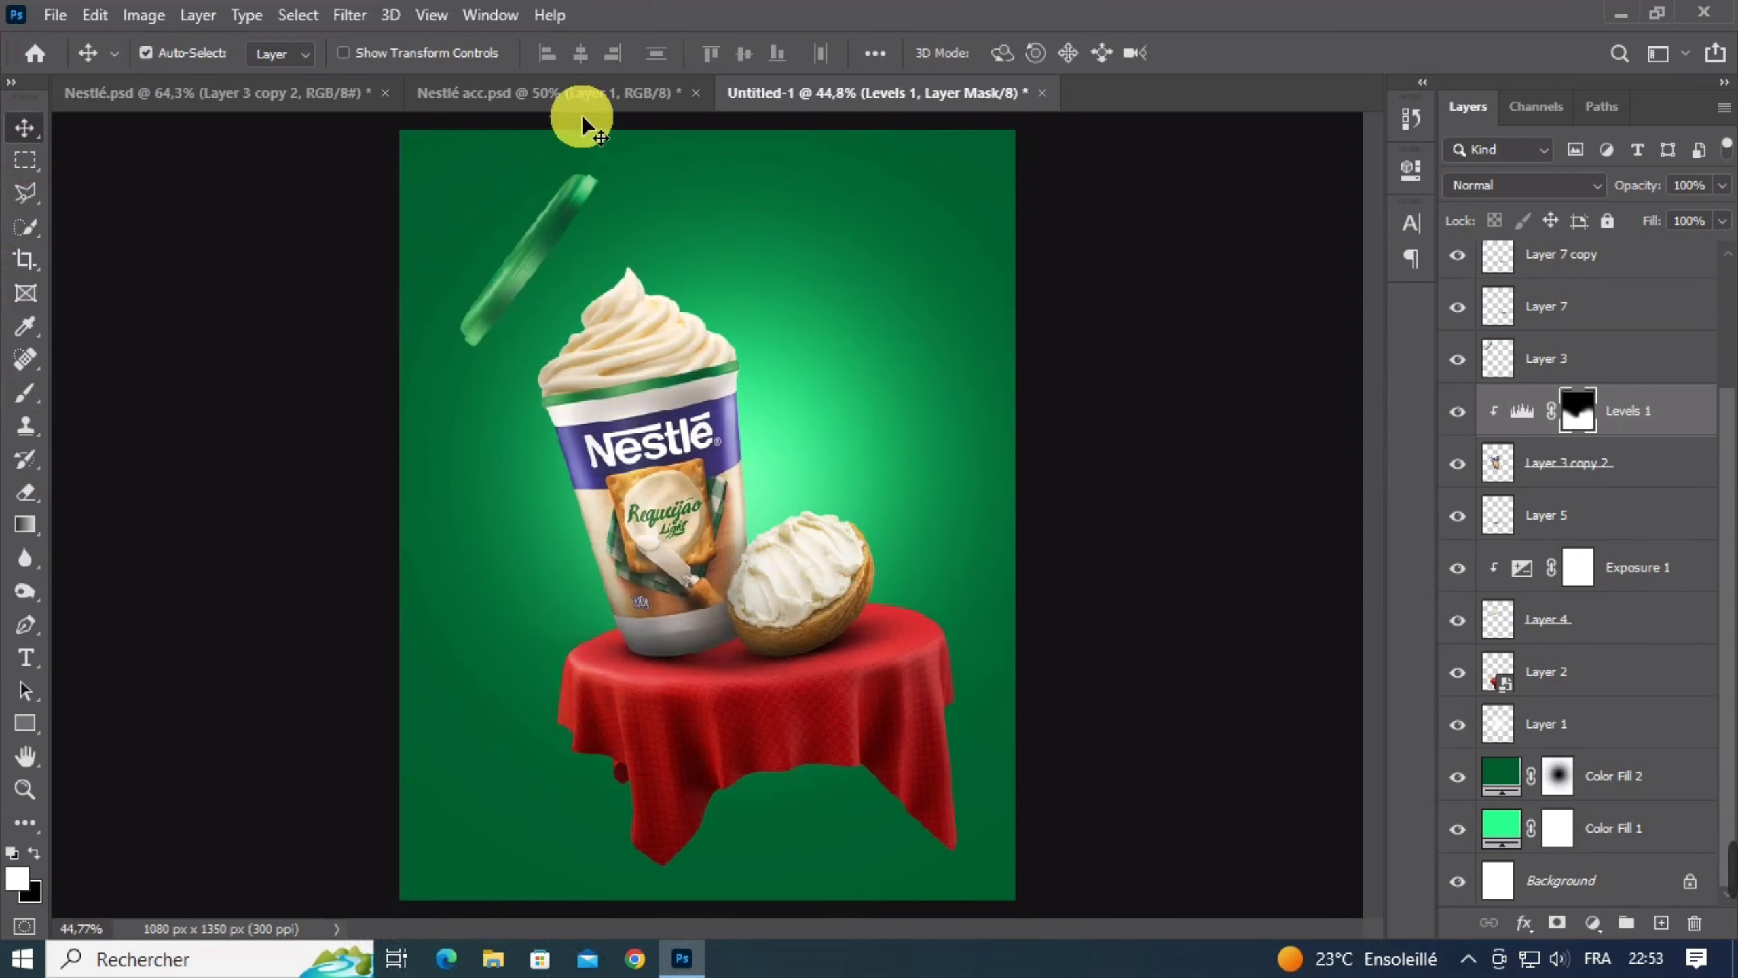
click(581, 96)
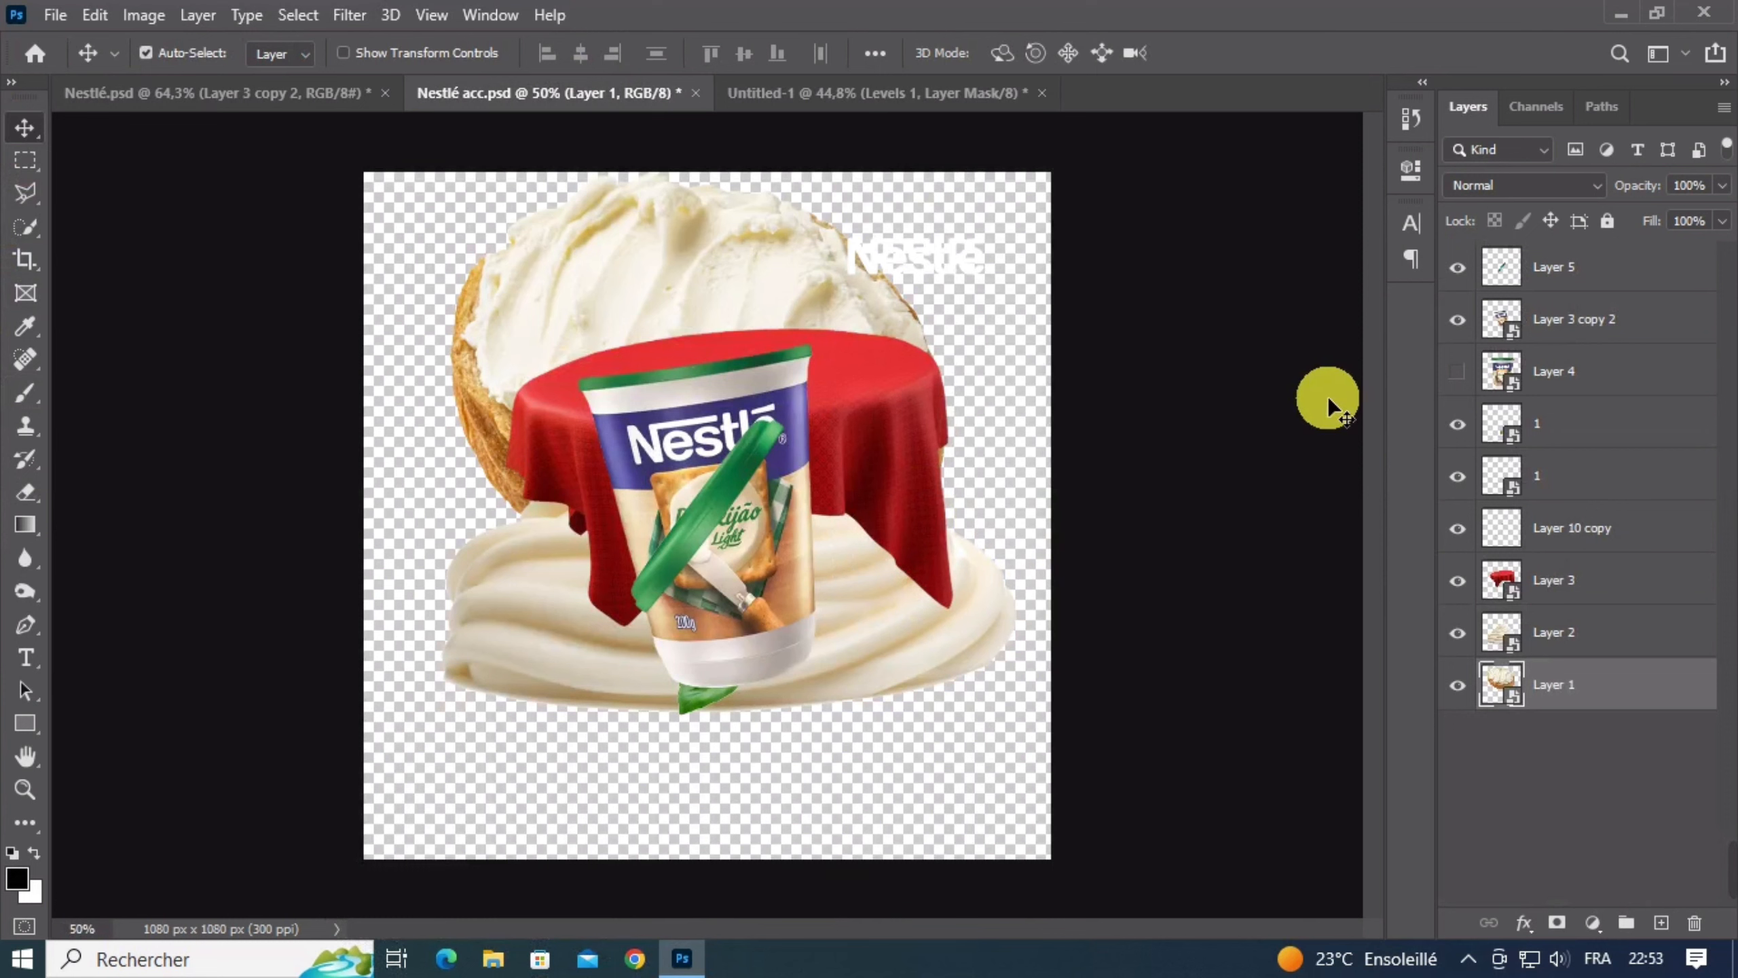
click(780, 93)
Add a Levels adjustment clipped to the red table layer, strongly lower its white output level and invert its mask to black
click(884, 726)
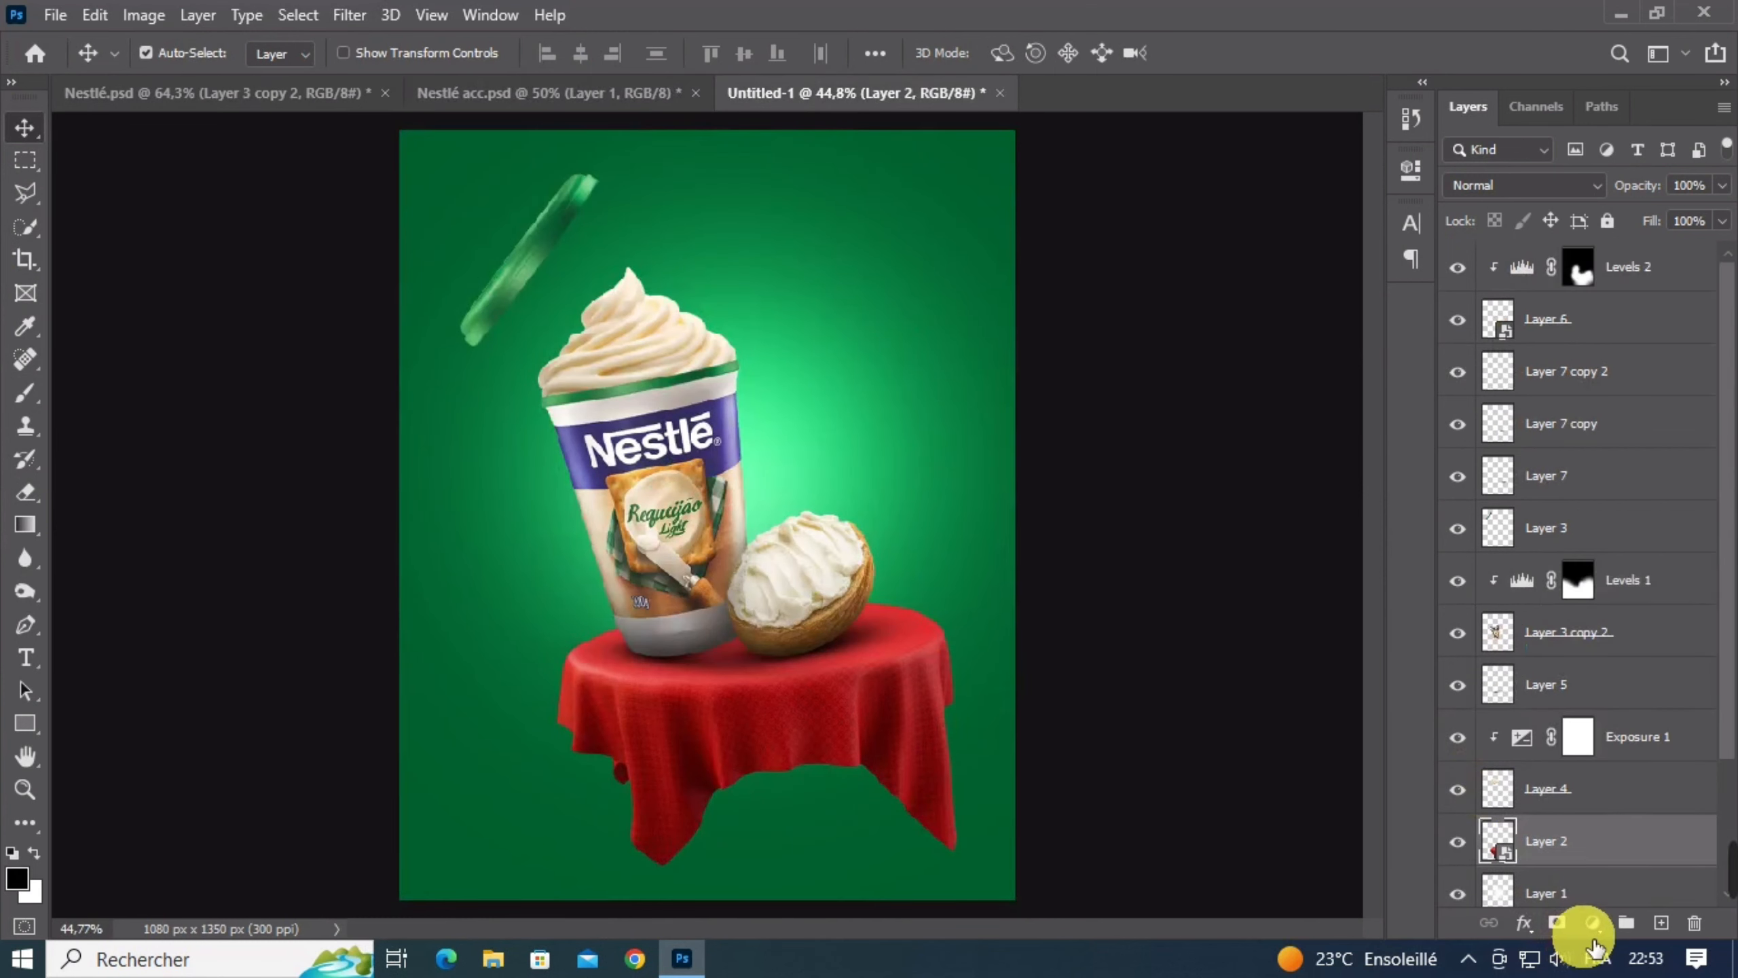
click(1592, 922)
click(1581, 584)
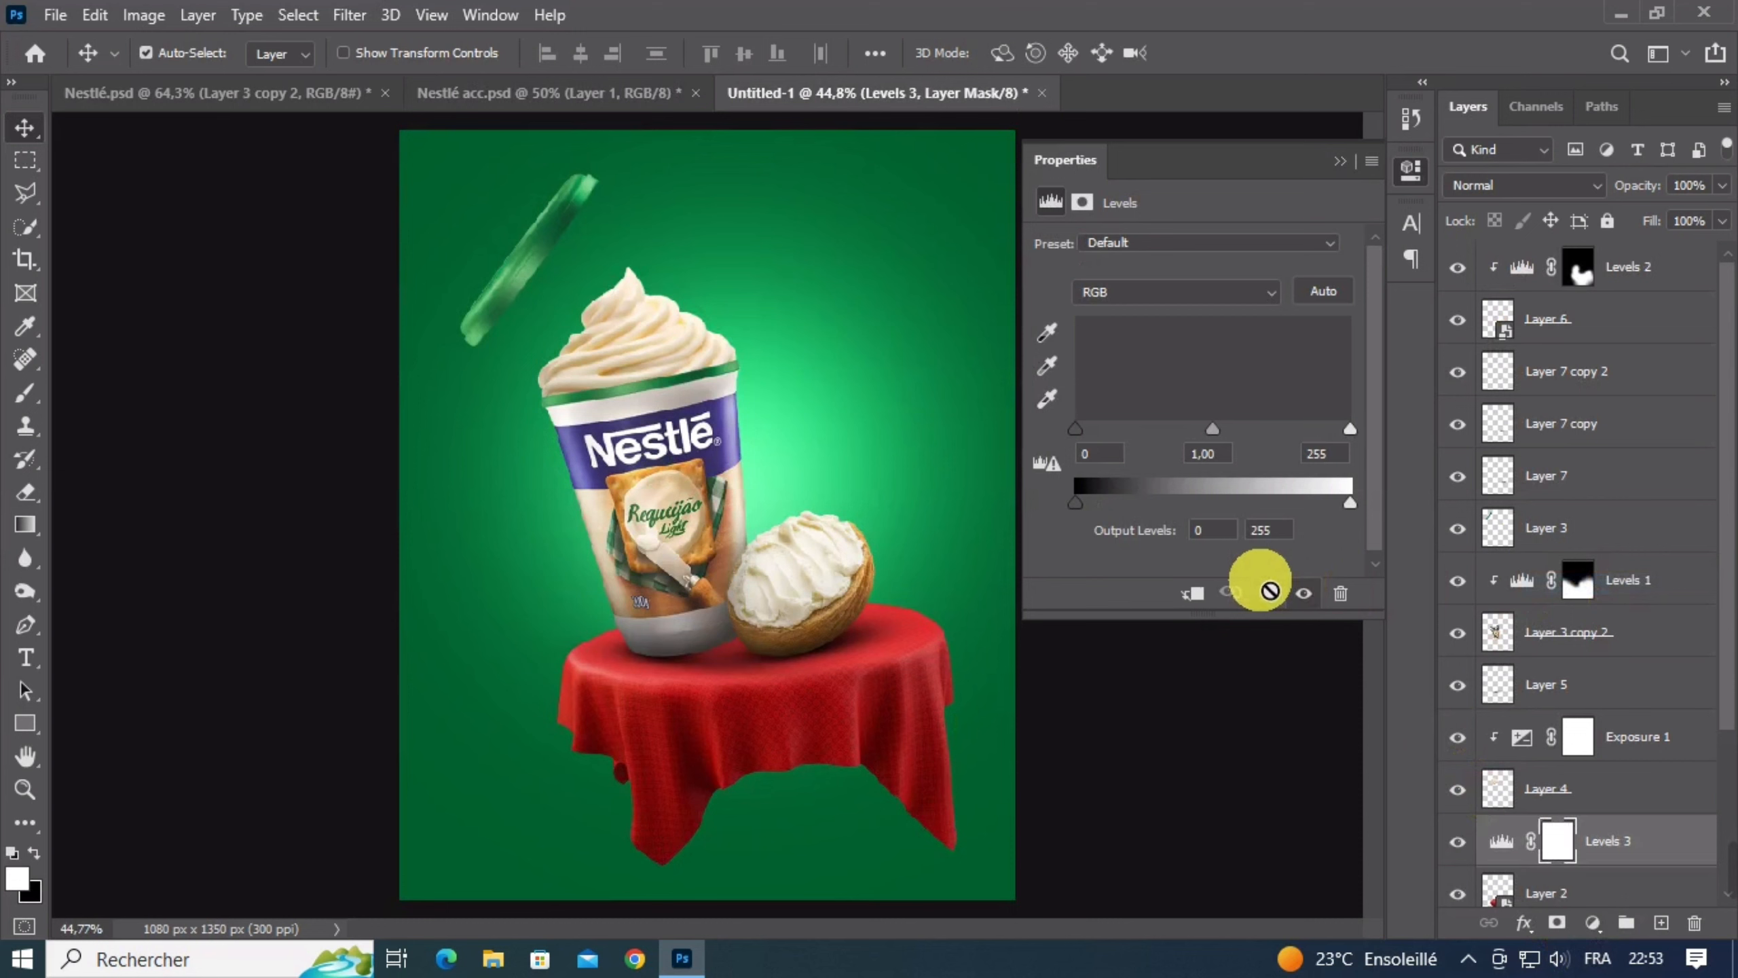
drag(1312, 514, 1102, 497)
click(1312, 186)
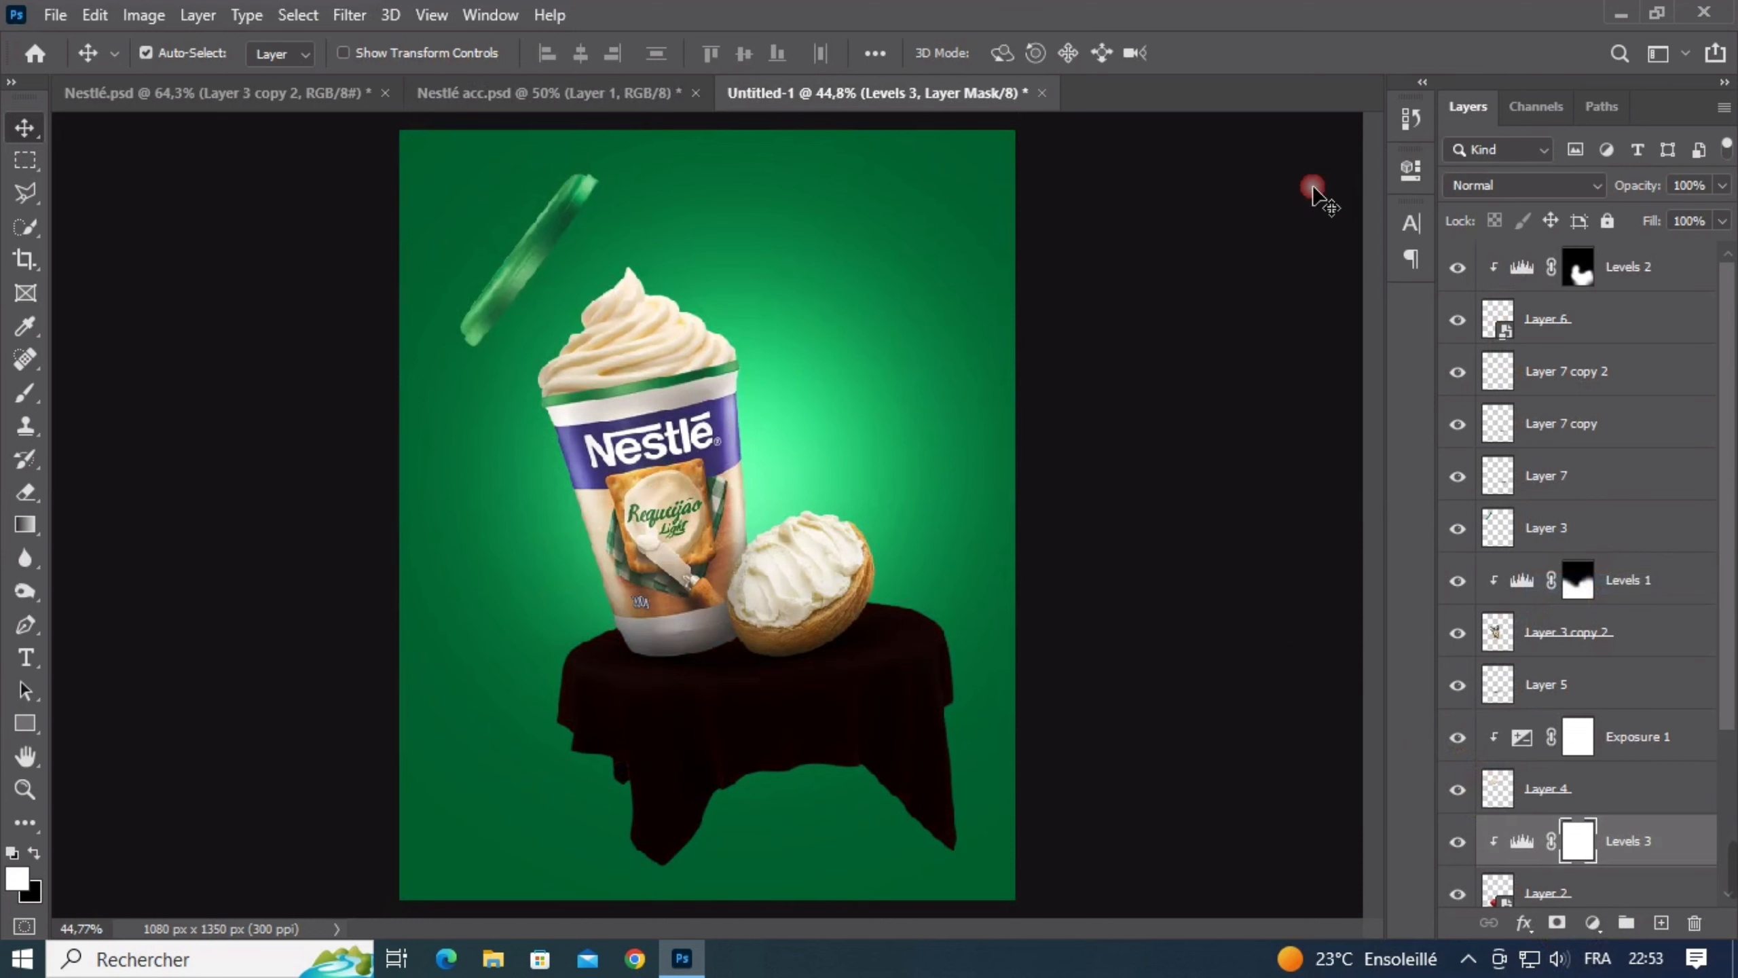
key(ctrl+i)
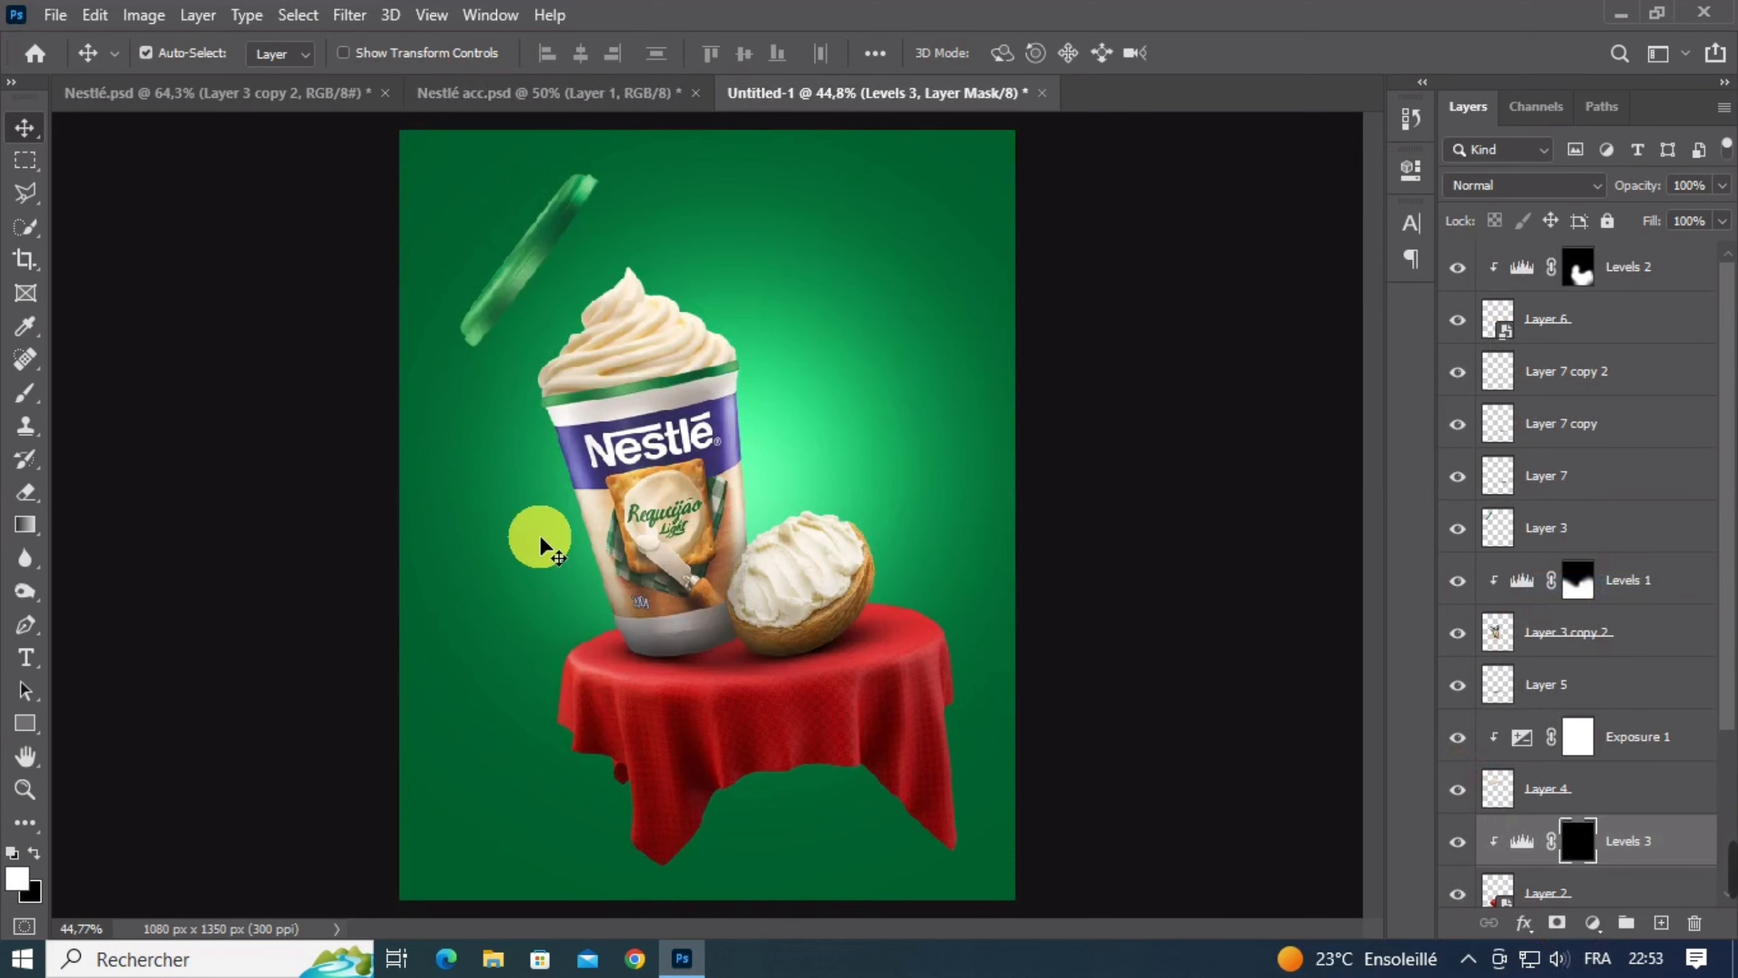
Reduce the soft brush to 580 px and paint white on the Levels 3 mask around the tablecloth's lower left corner
click(25, 394)
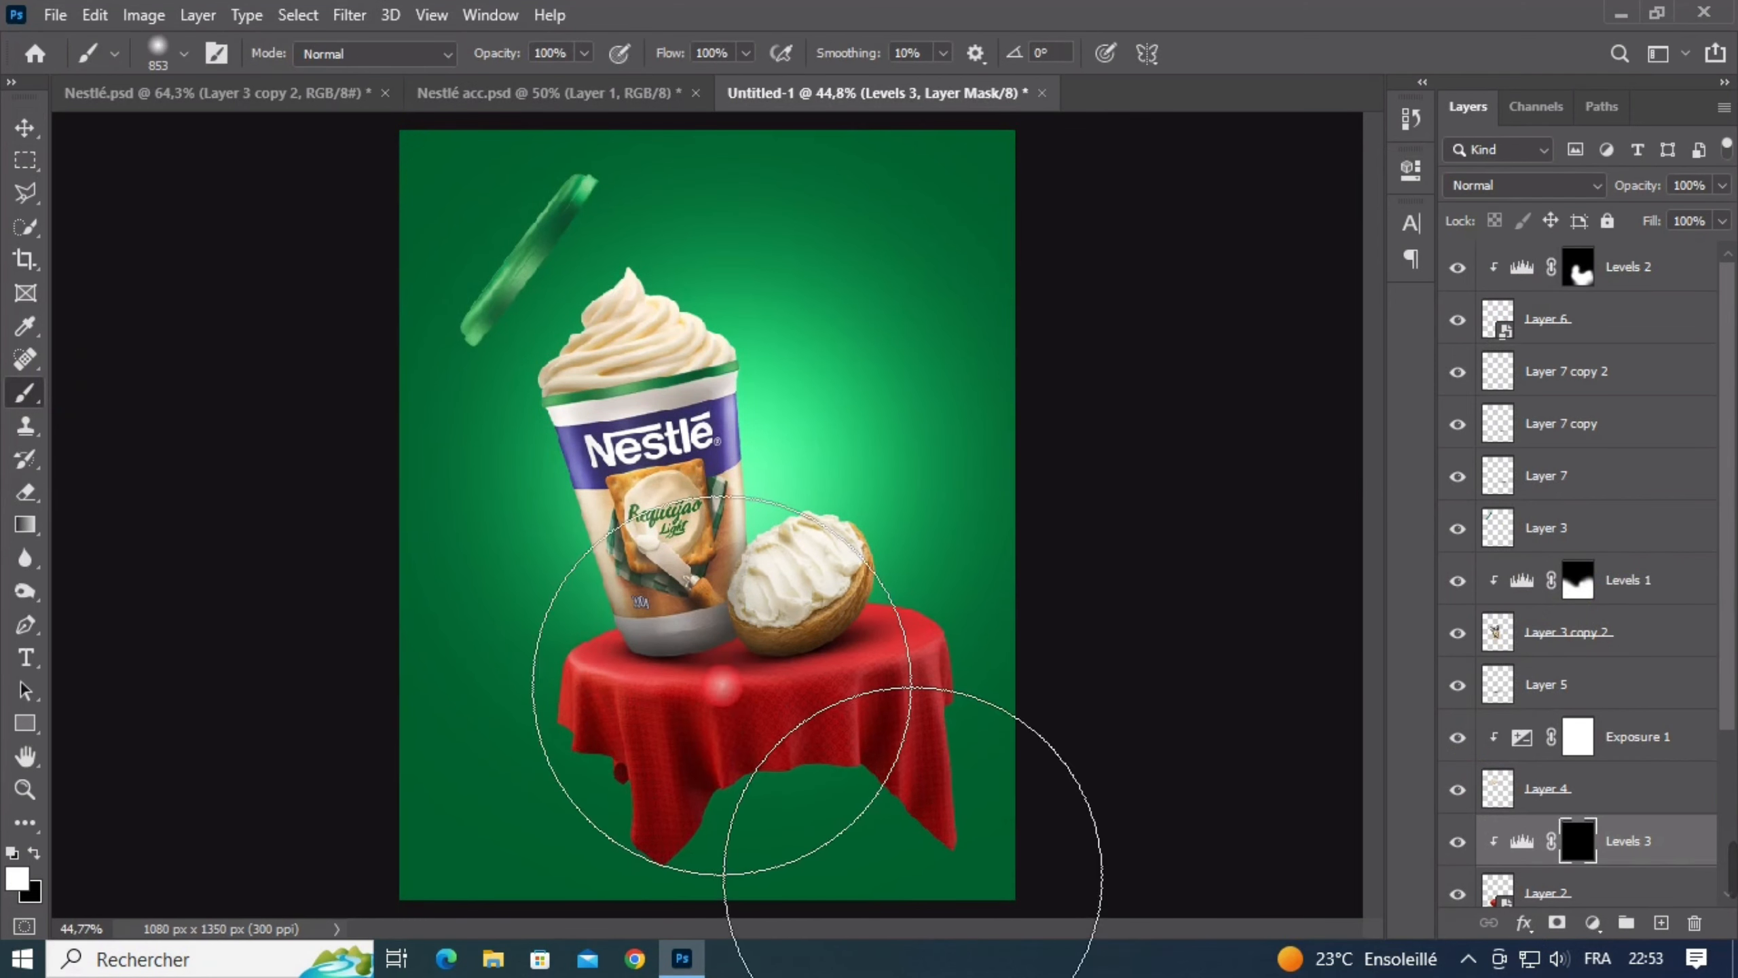
scroll(726, 688, down, 3)
drag(710, 700, 650, 700)
mouse_move(602, 787)
mouse_down()
mouse_move(509, 792)
mouse_move(548, 792)
mouse_up()
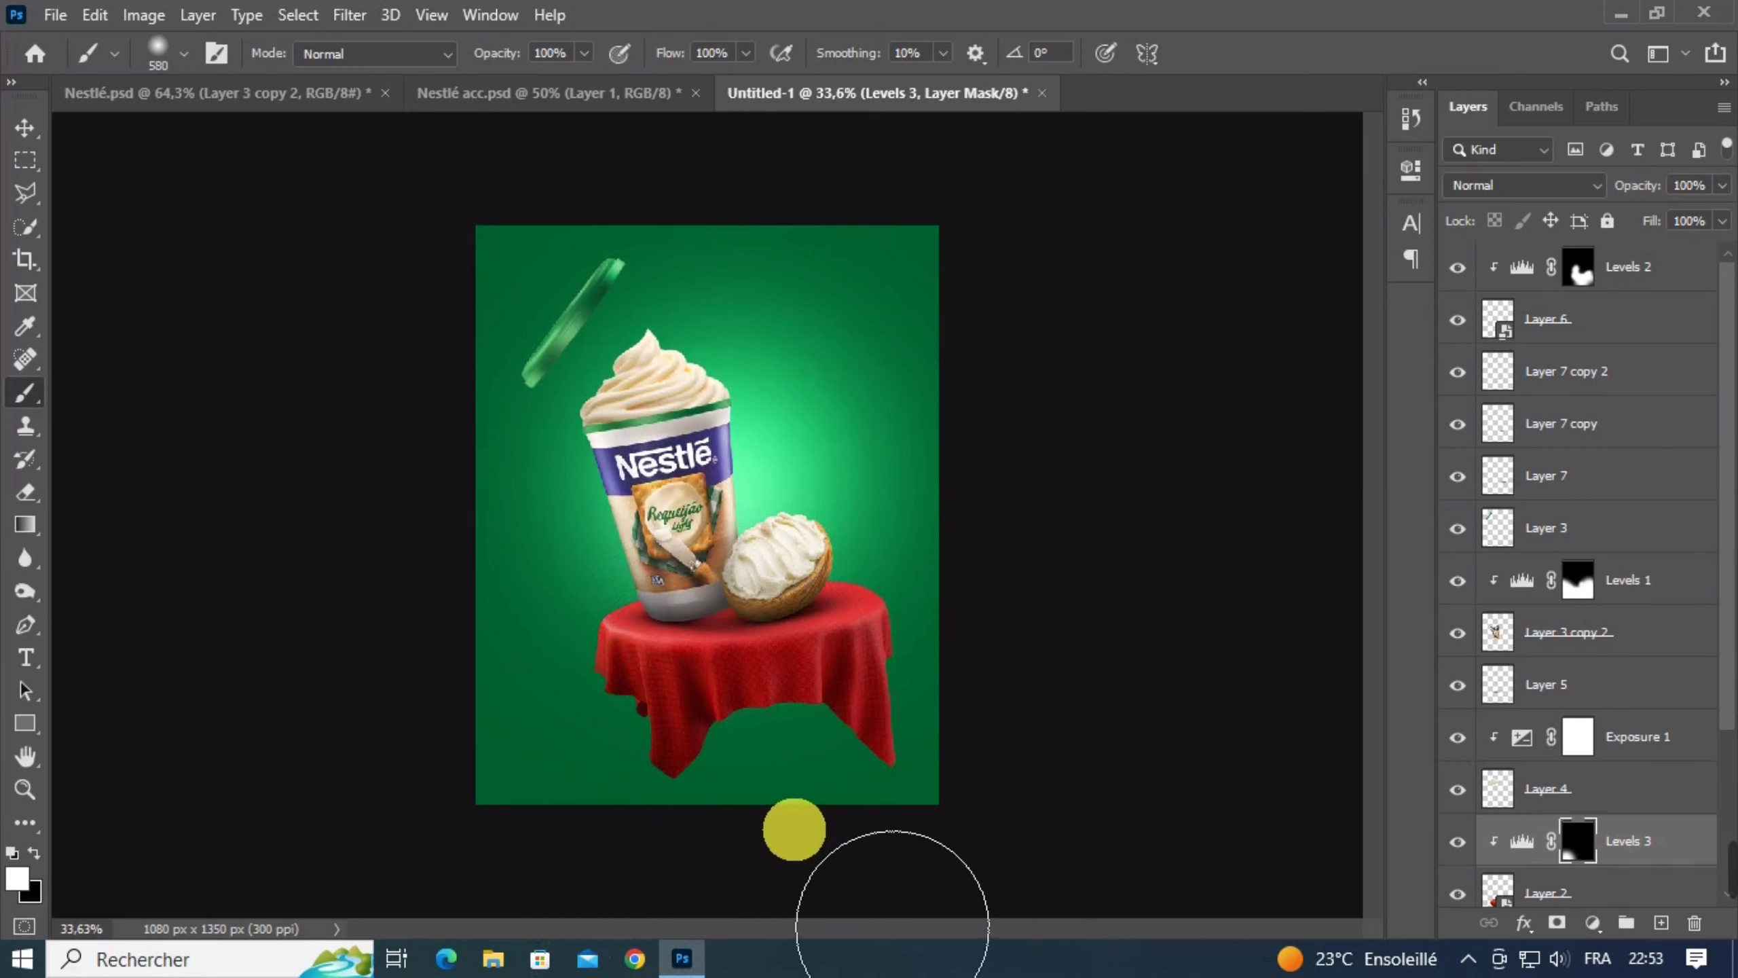
Darken the tablecloth's lower folds and right side on the Levels 3 mask, resizing the soft brush to 966 and 634 px
drag(787, 817, 1005, 714)
mouse_move(939, 798)
mouse_down()
mouse_move(793, 845)
mouse_move(763, 818)
mouse_move(805, 813)
mouse_move(782, 780)
mouse_move(867, 799)
mouse_up()
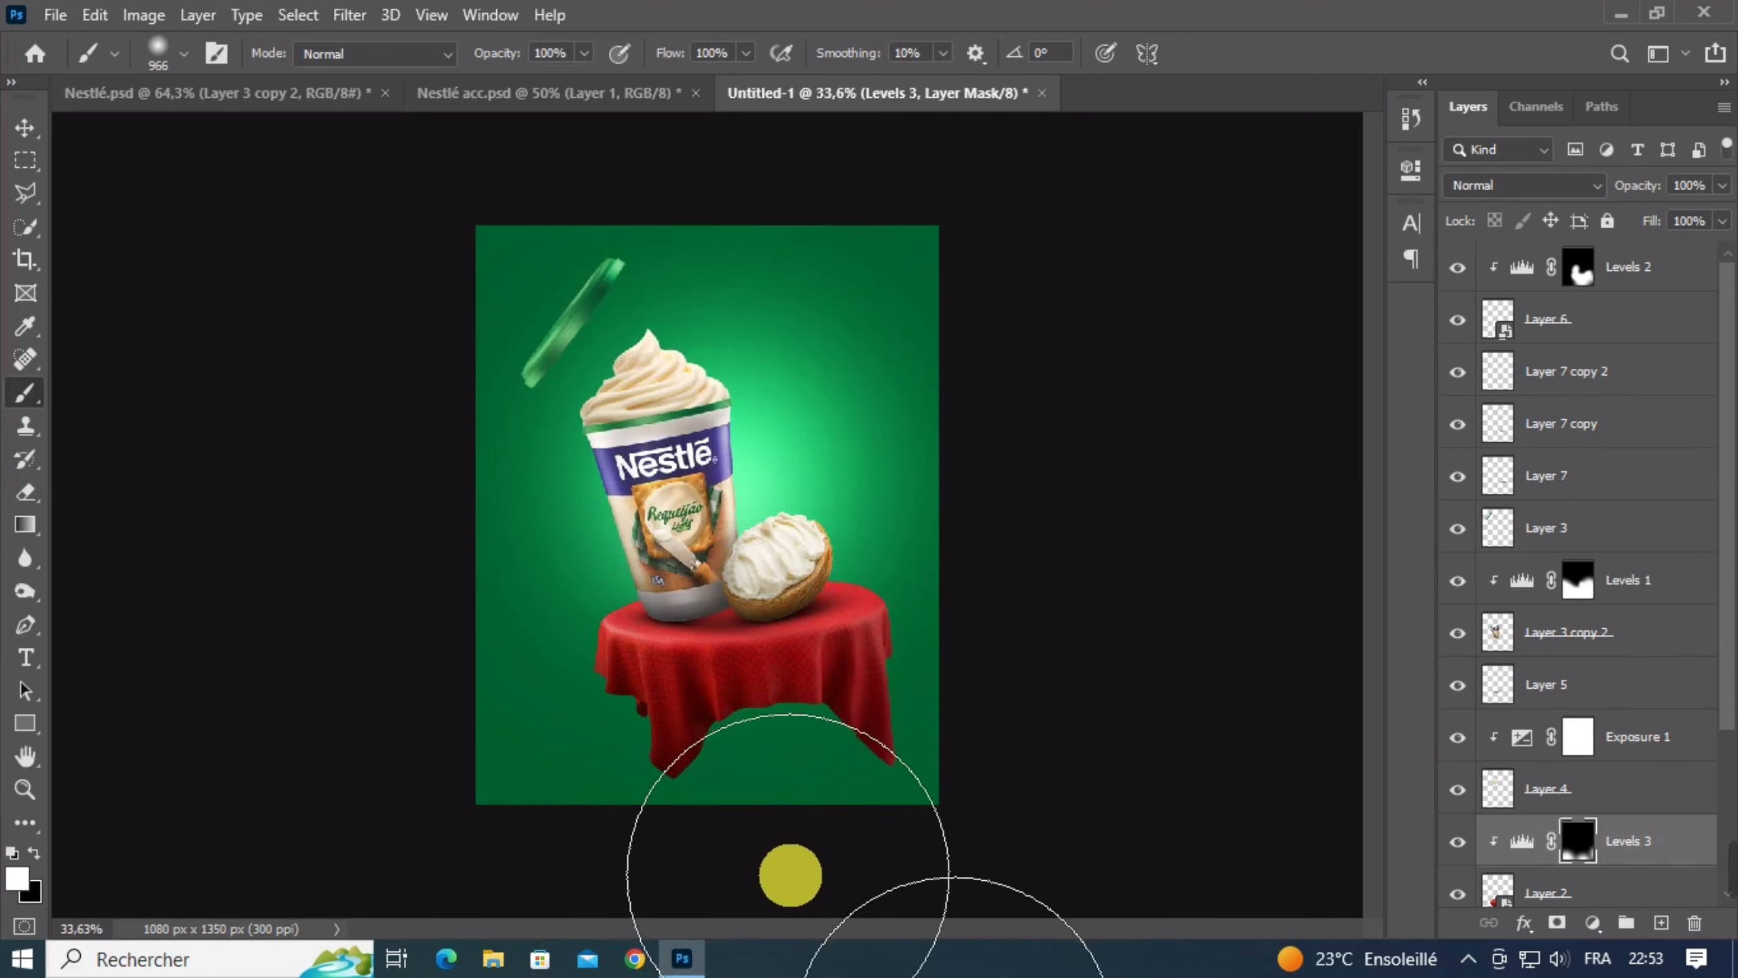
scroll(787, 798, down, 2)
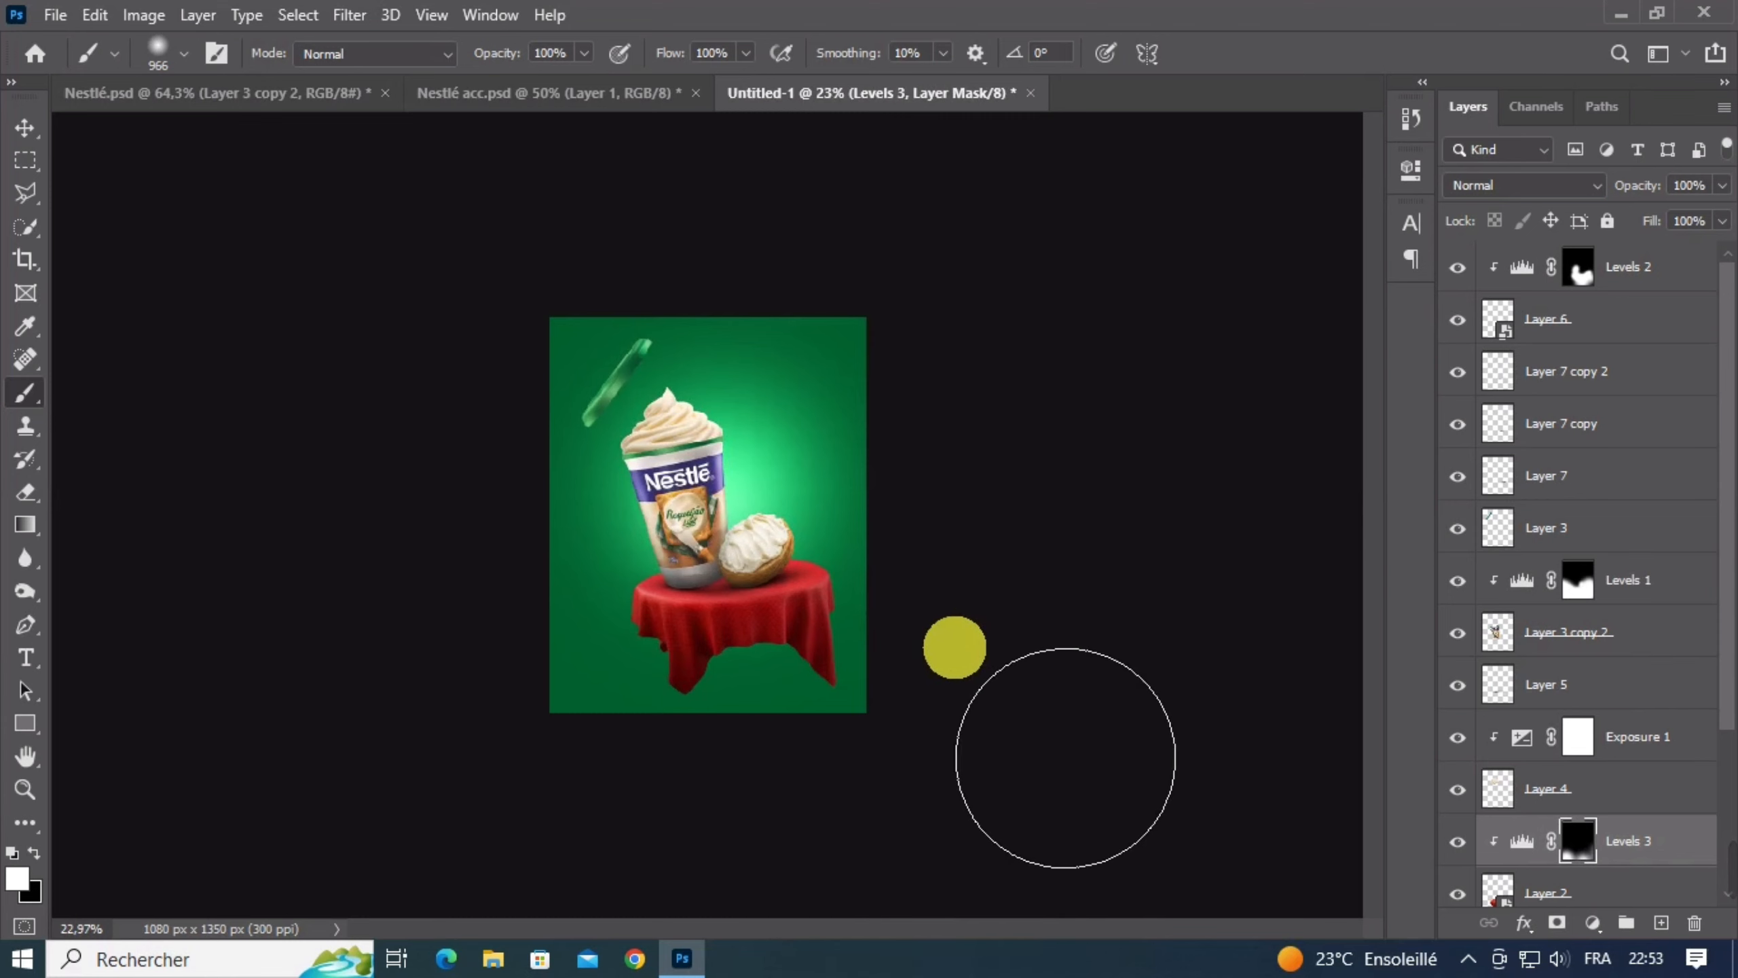
scroll(806, 688, up, 2)
drag(558, 709, 491, 708)
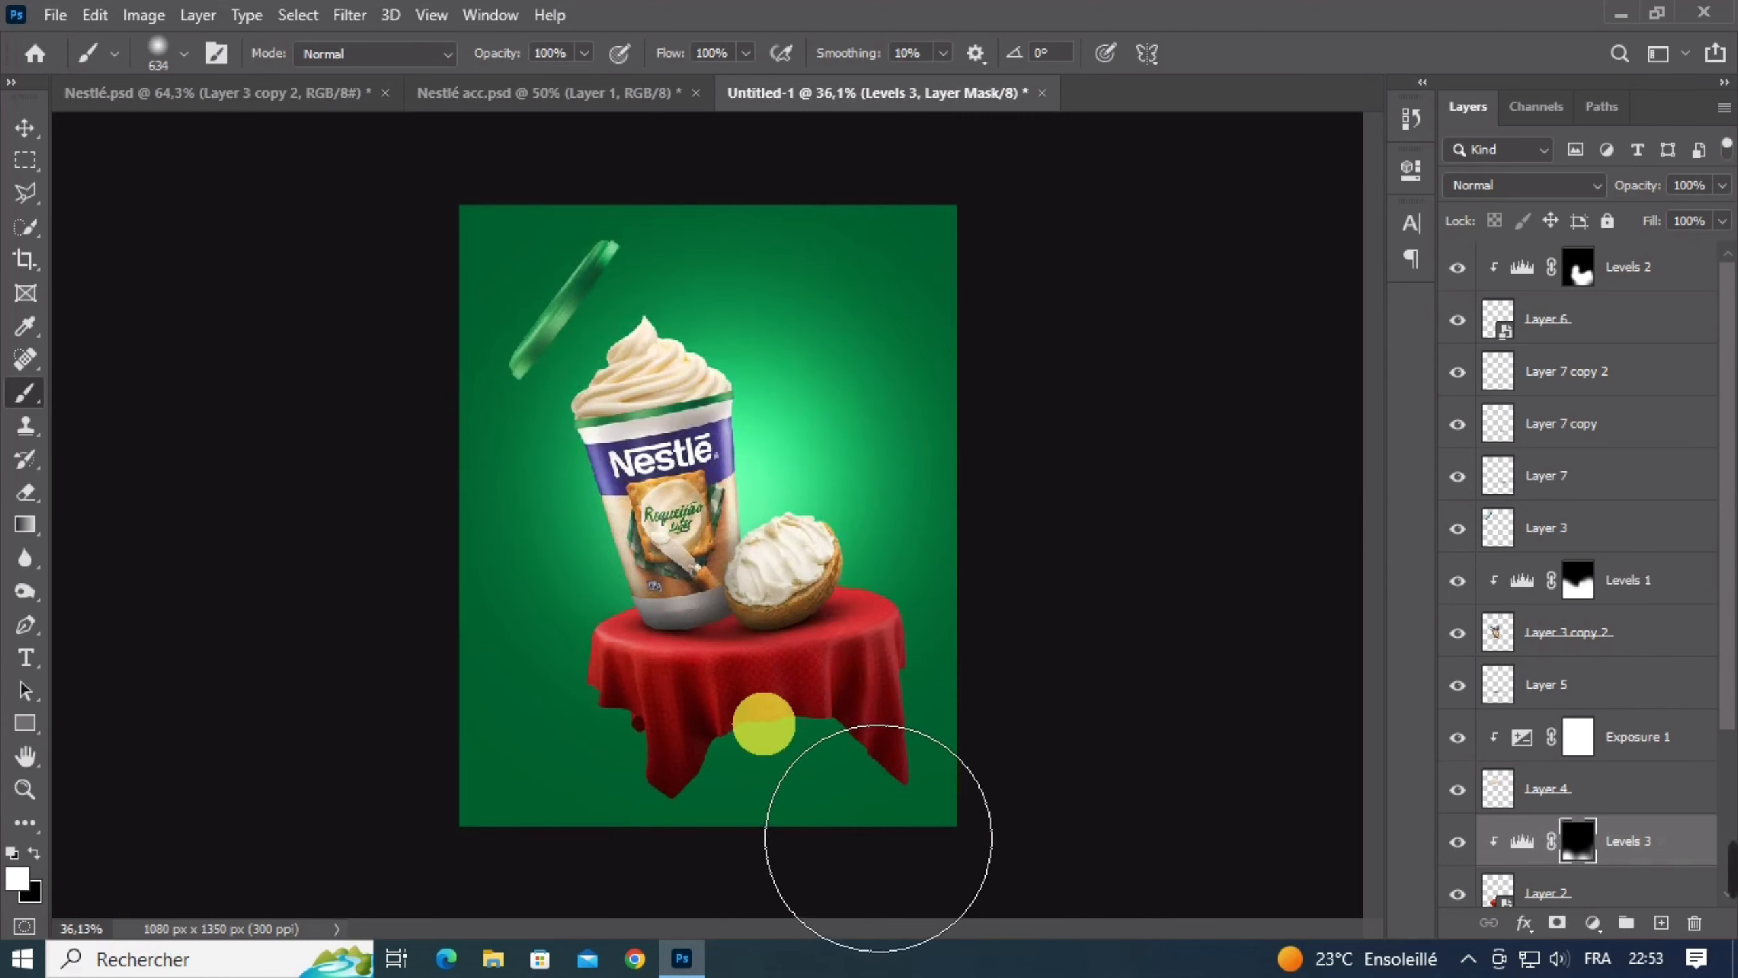
Switch to Nestlé acc.psd and hide its lid, cup, table, cream and bread layers
click(24, 128)
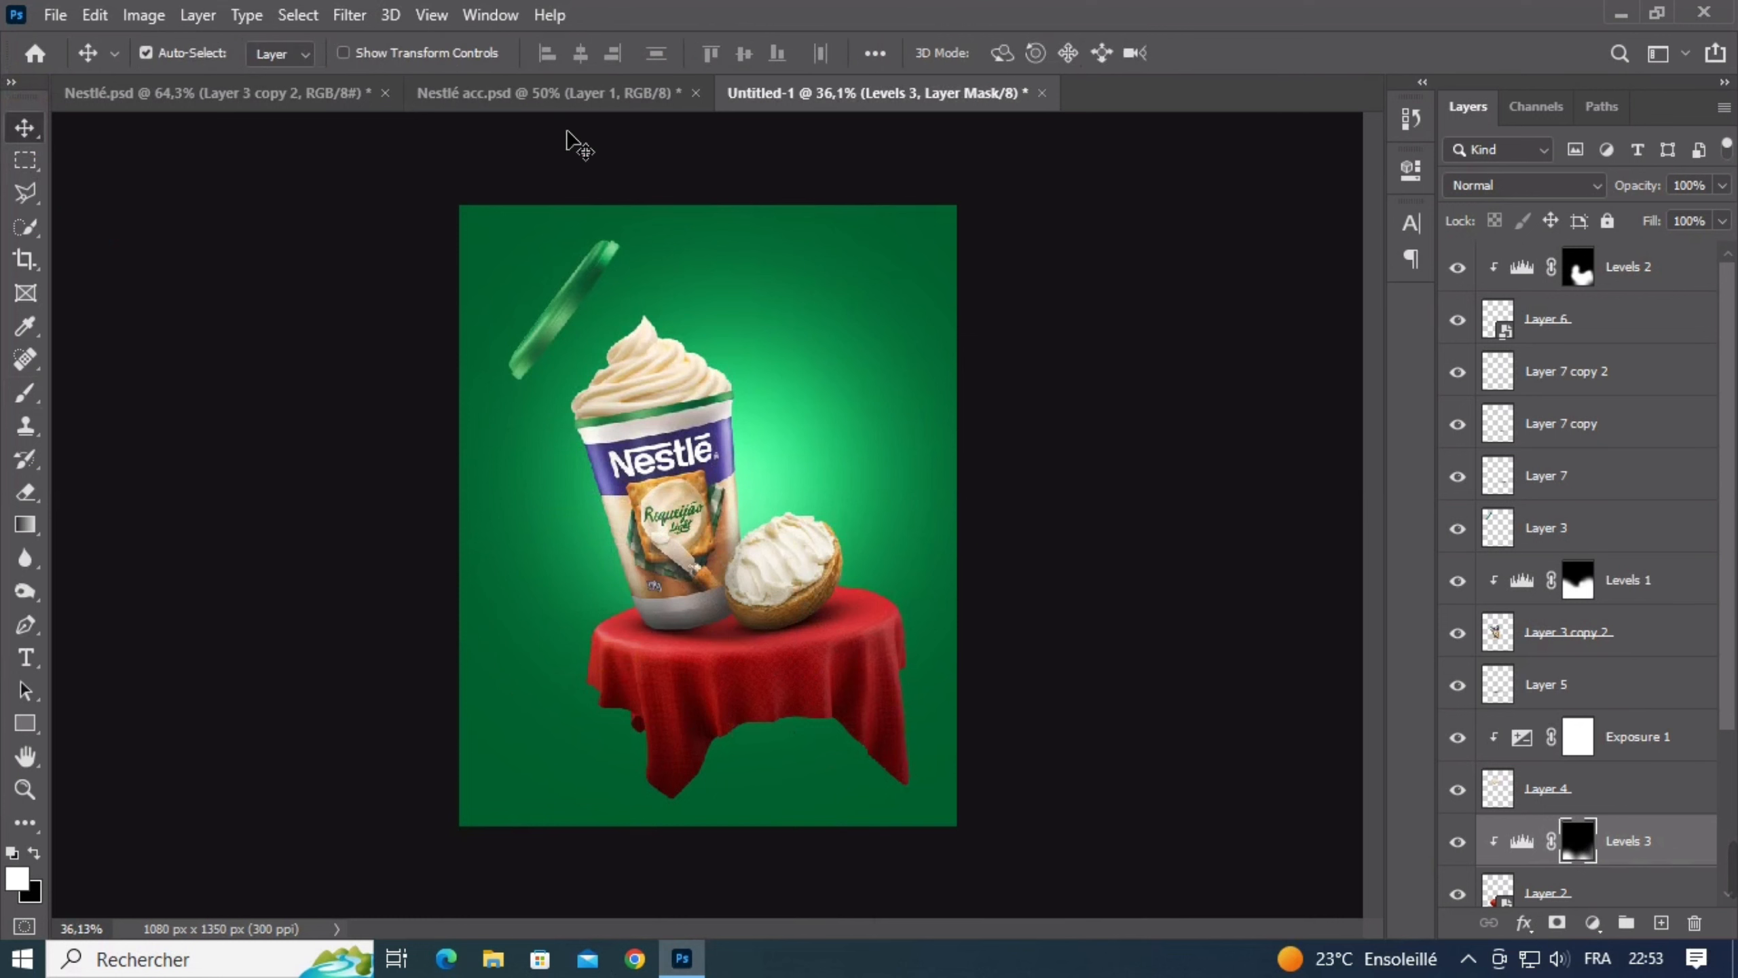
click(579, 93)
click(785, 413)
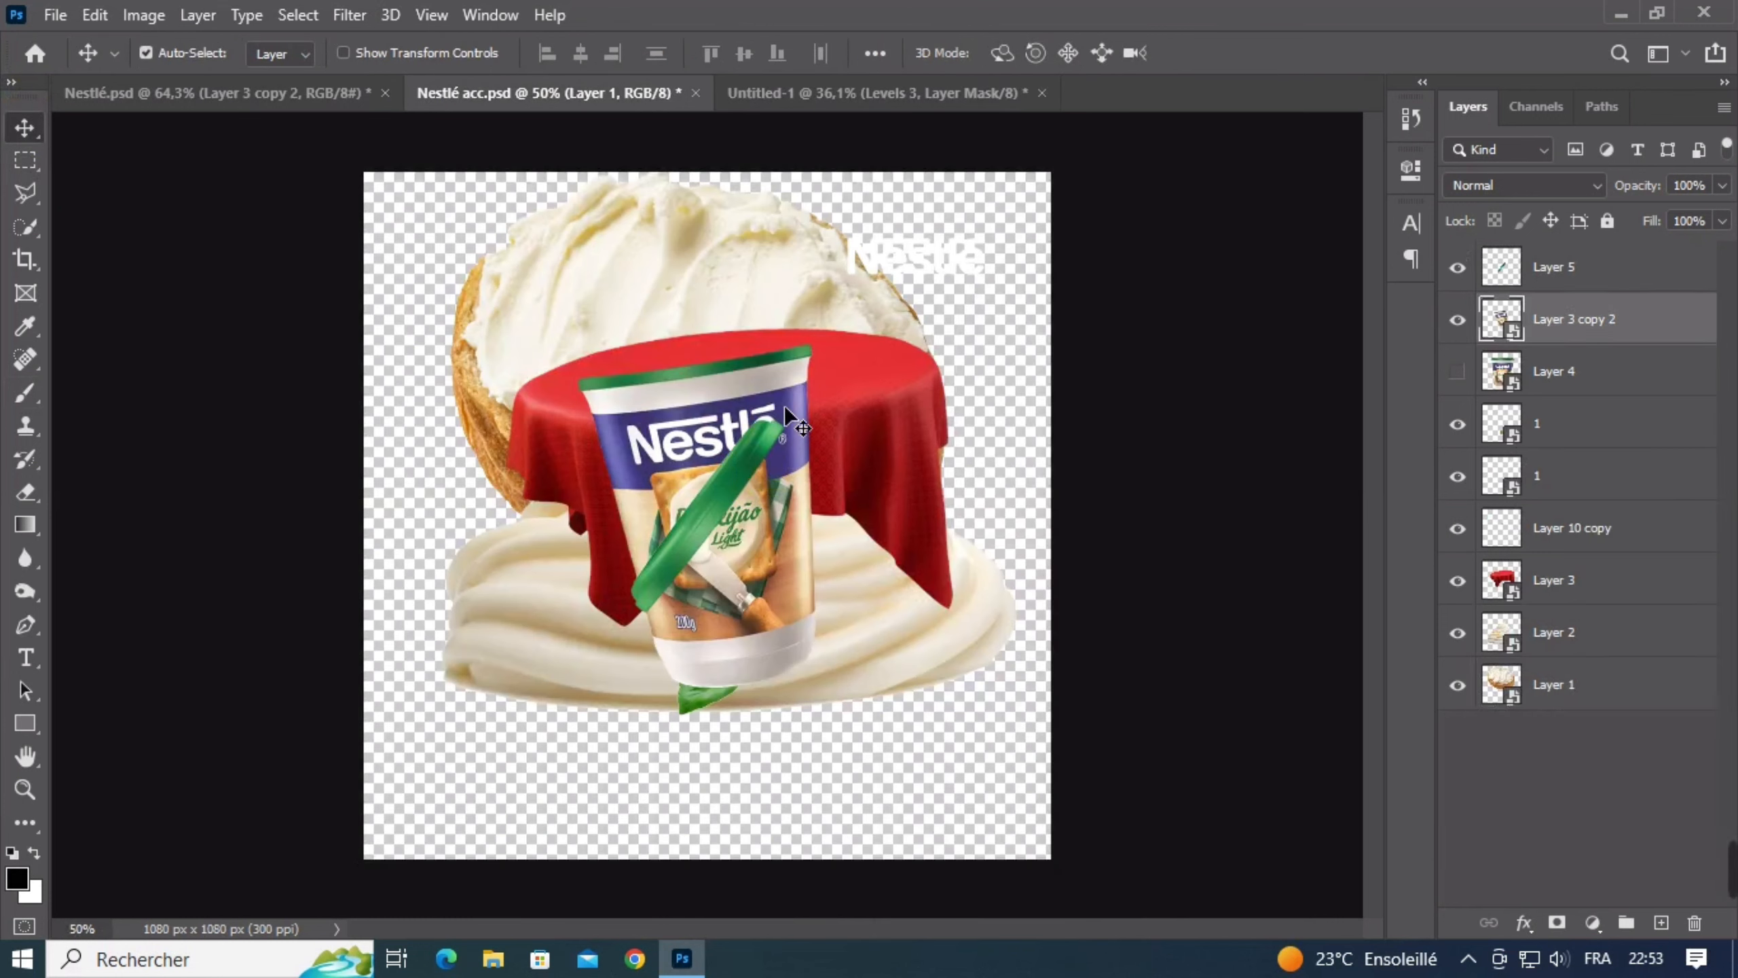
shift+click(748, 465)
click(1456, 279)
click(1458, 319)
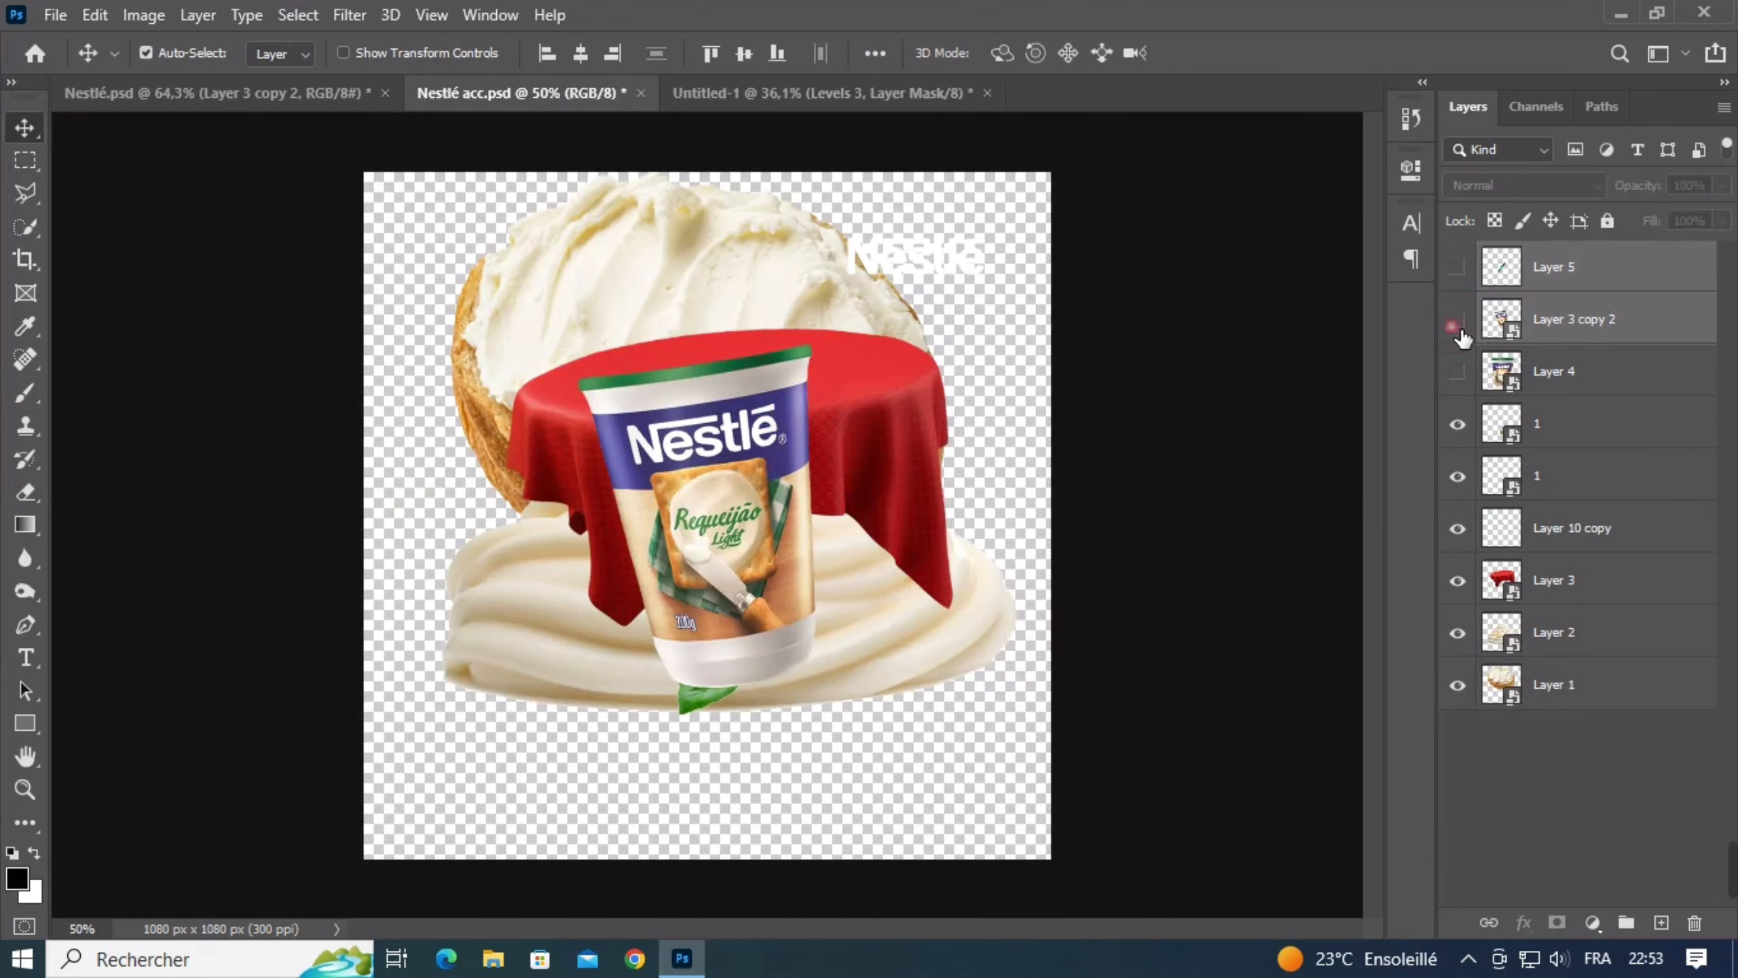
click(751, 527)
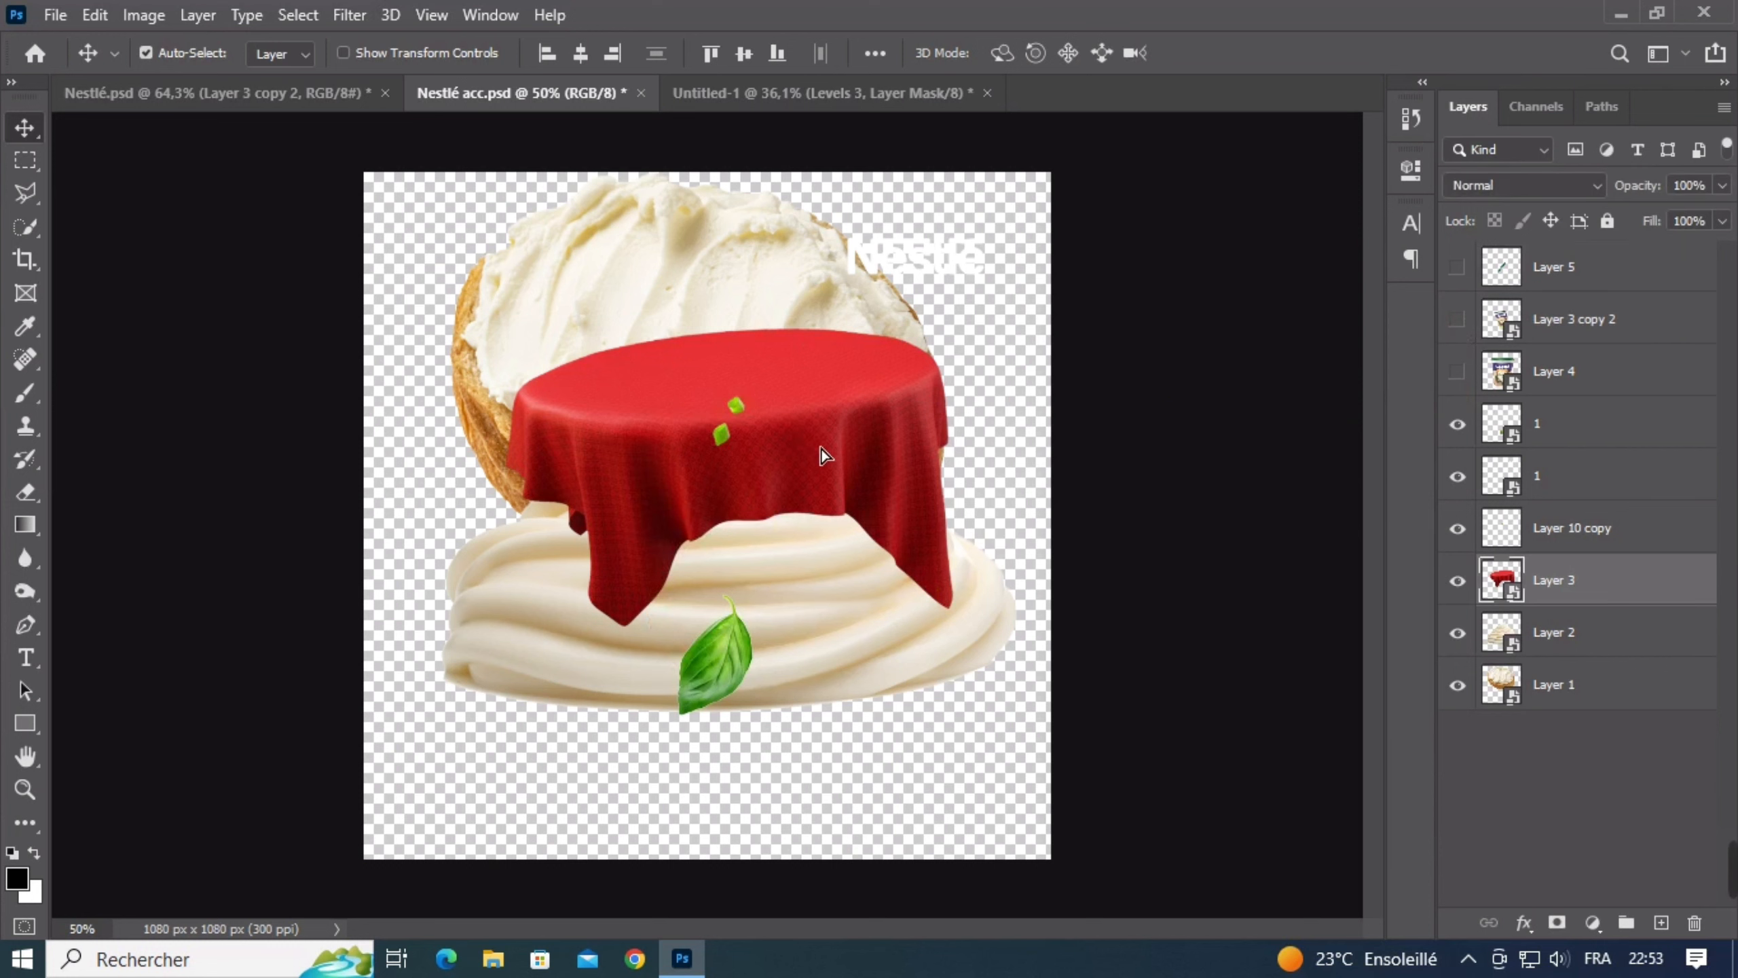
click(1458, 580)
click(660, 325)
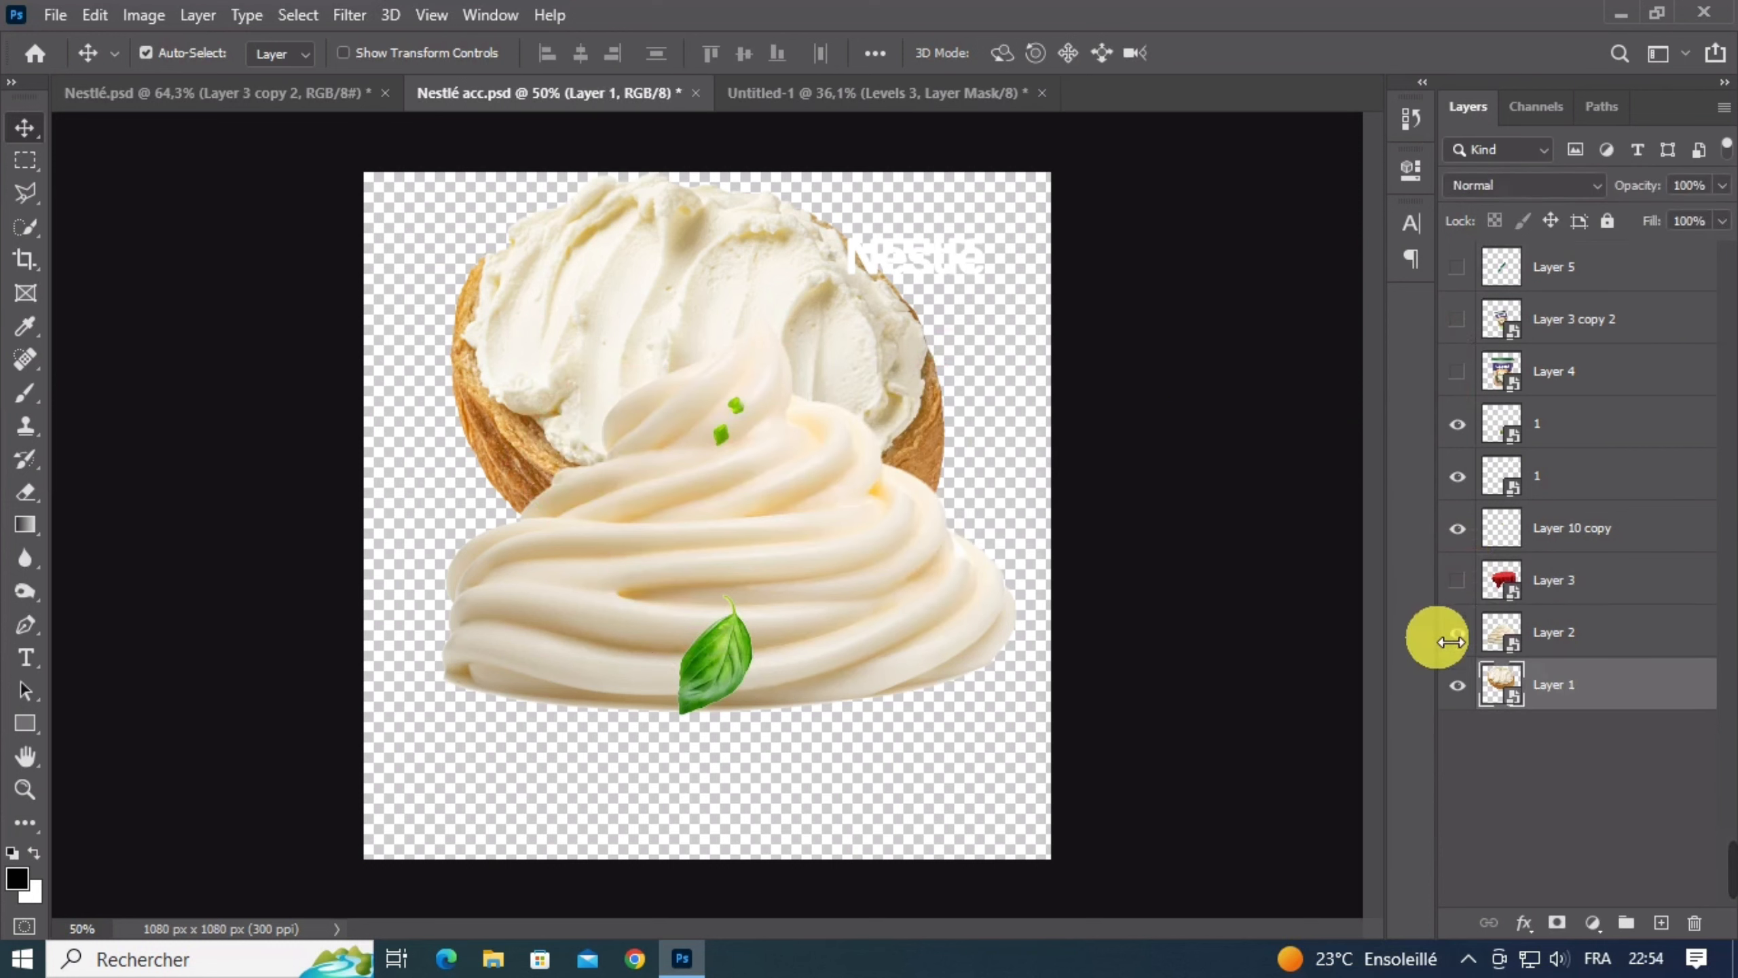
drag(1451, 642, 1457, 684)
Copy the small green herb pieces from Nestlé acc.psd and paste them above the Levels 2 layer in the Untitled-1 poster
drag(698, 679, 732, 632)
drag(779, 383, 665, 483)
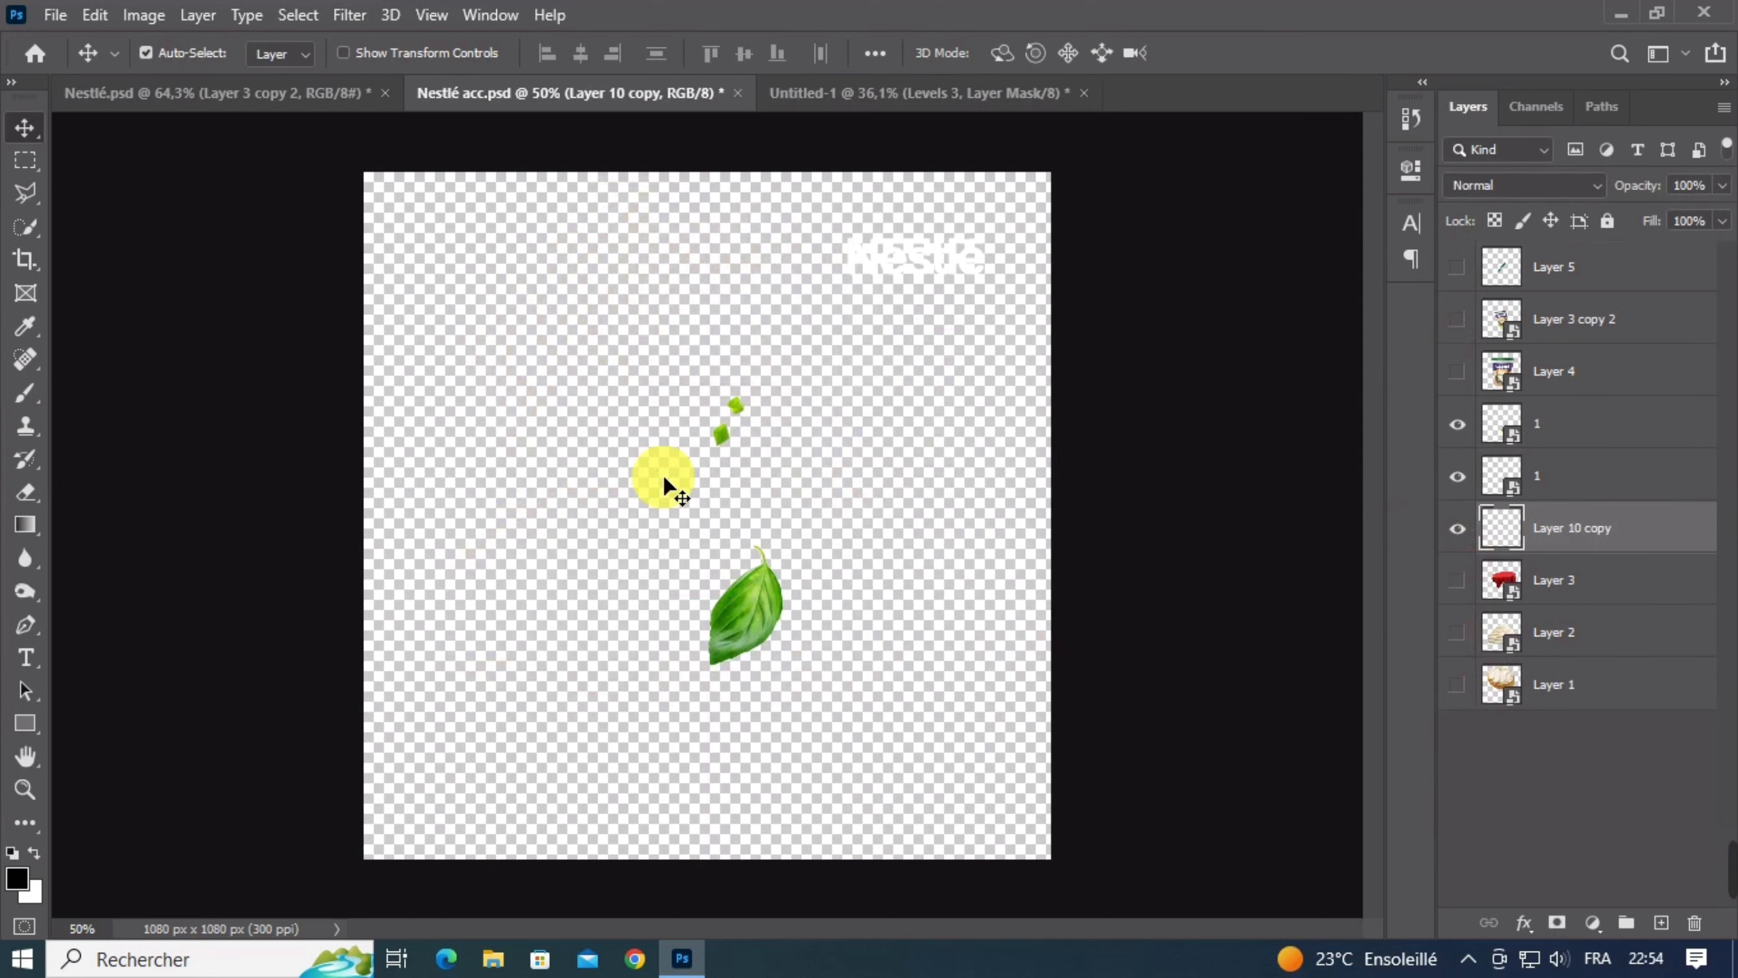
click(834, 104)
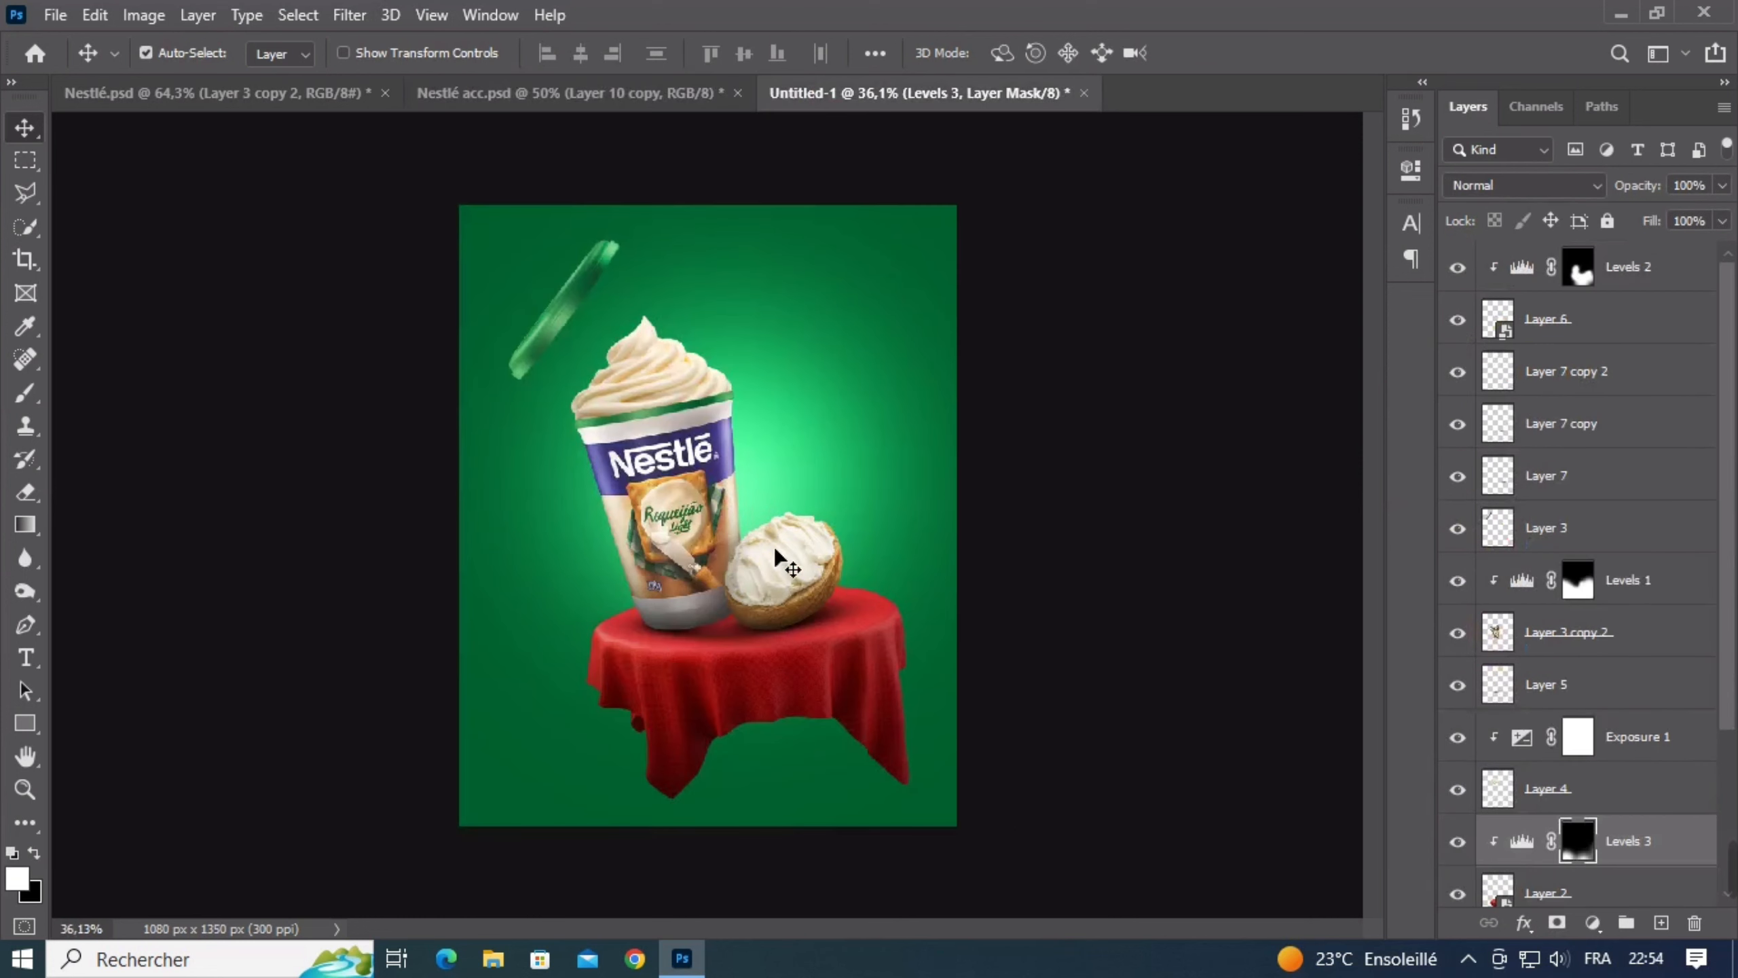
drag(792, 582, 799, 571)
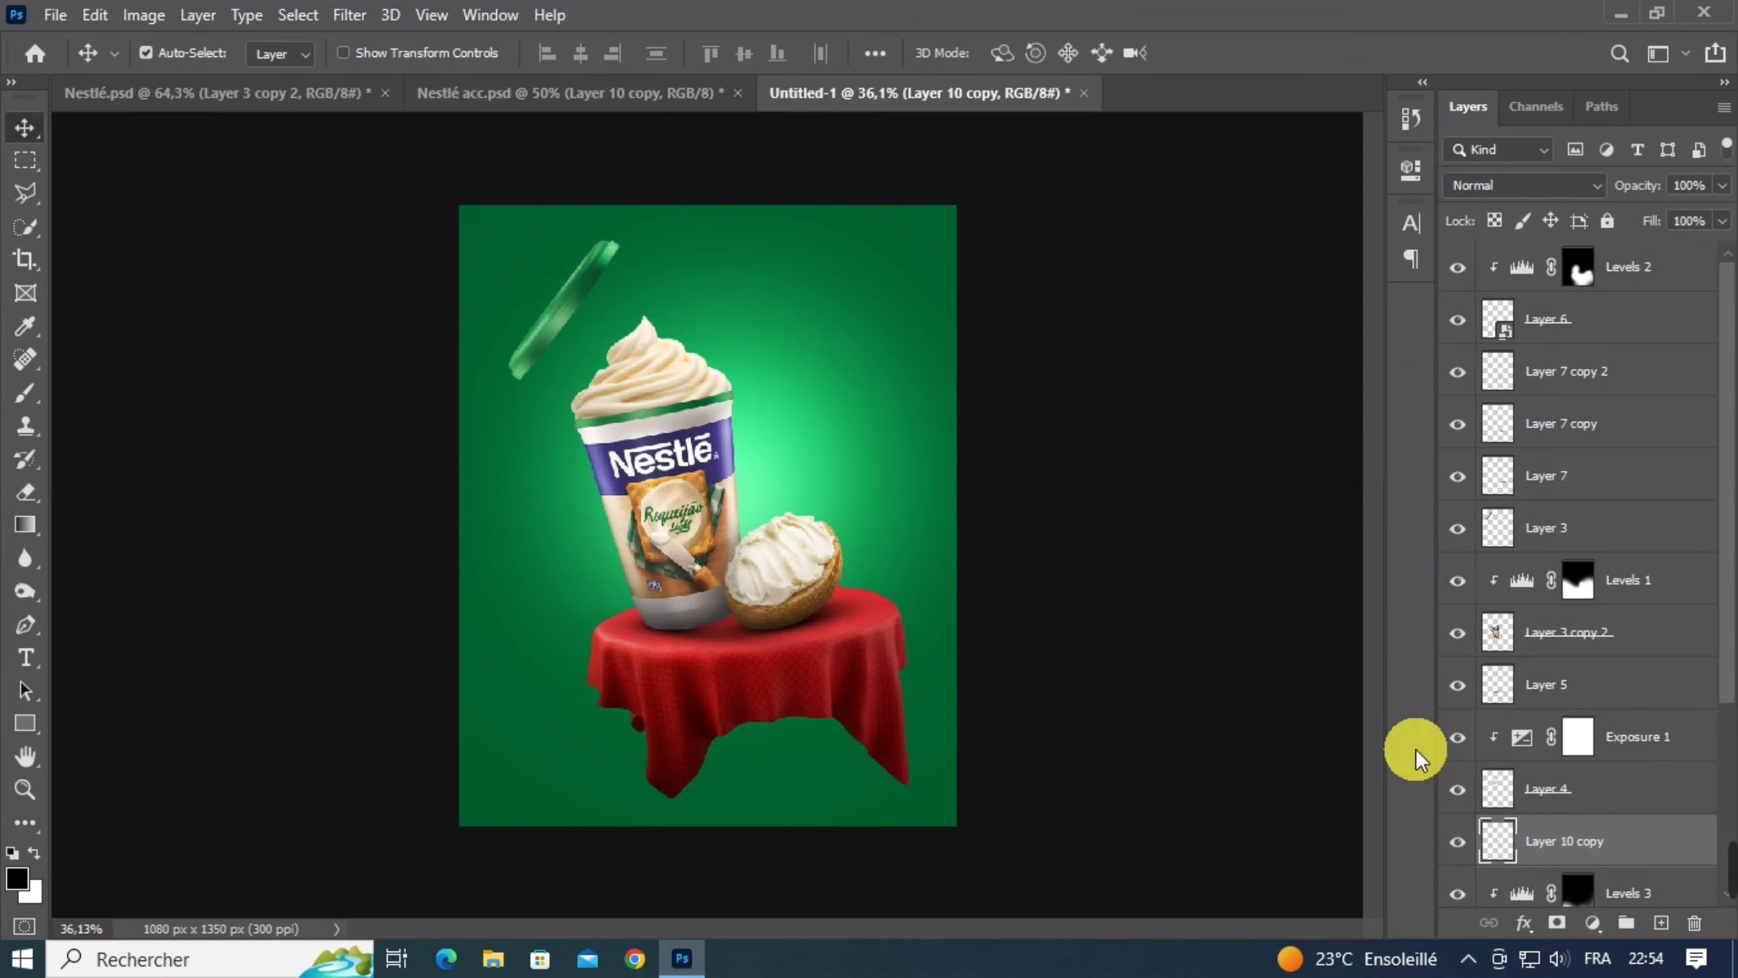
key(ctrl+z)
click(1578, 284)
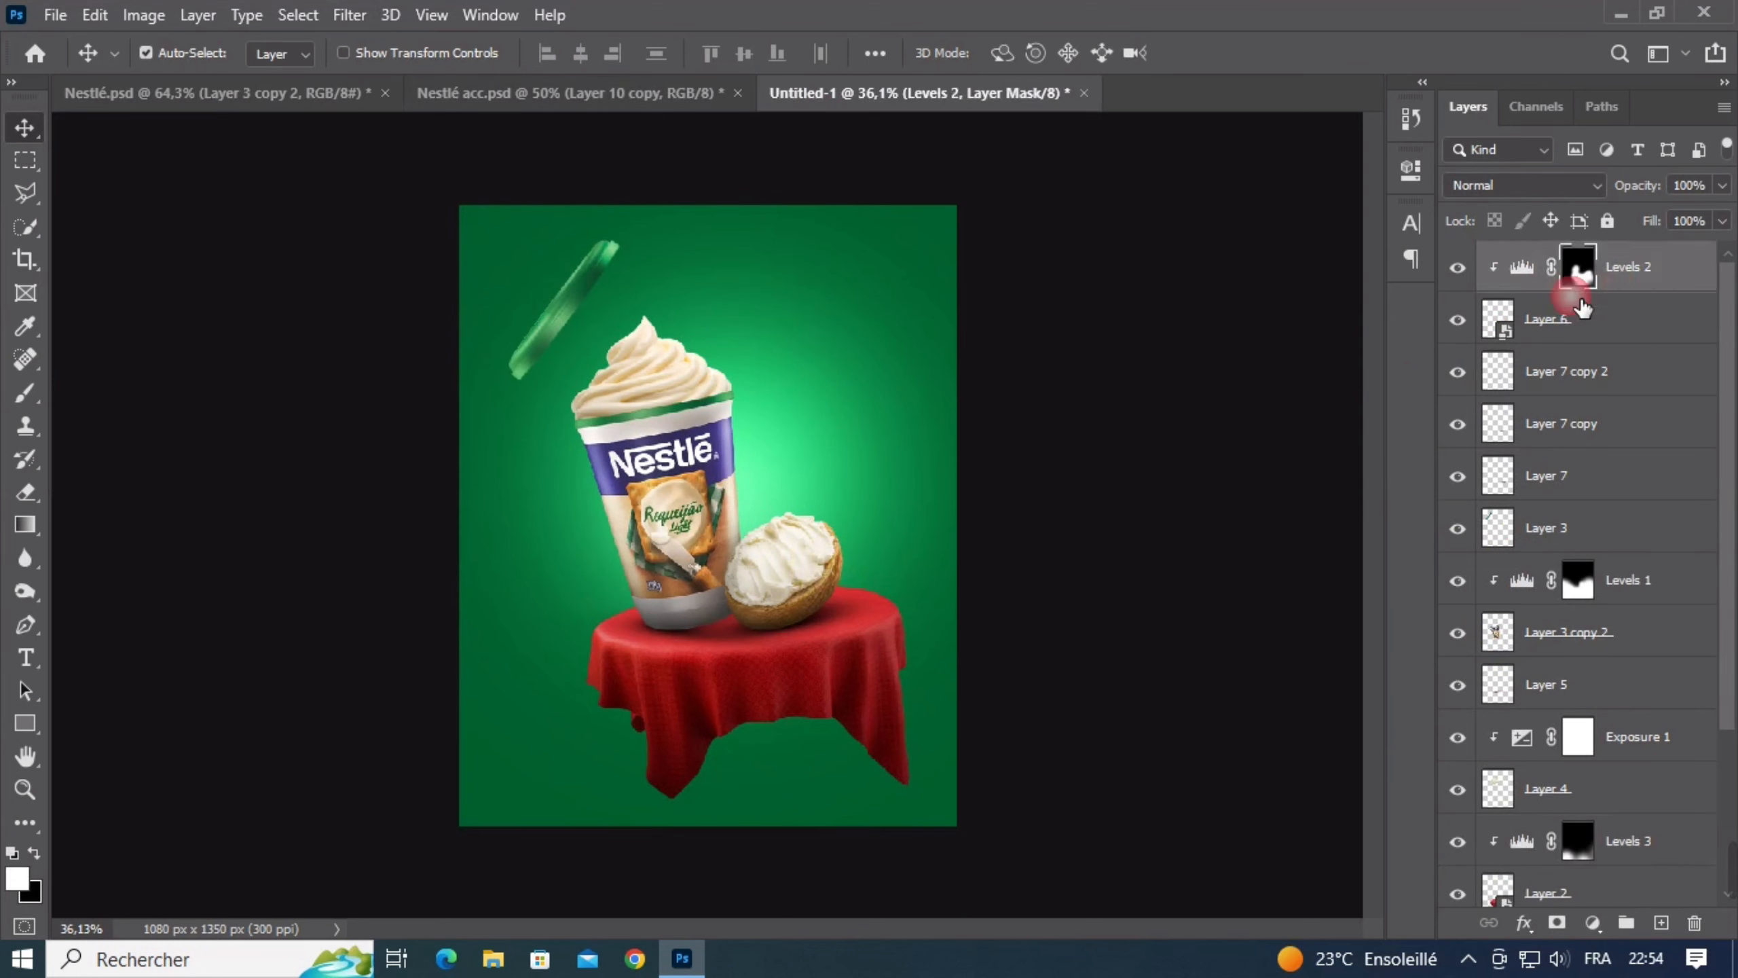
key(ctrl+v)
Position the pasted green herb pieces in the glow just above the cream-topped bread
drag(704, 519, 790, 479)
scroll(812, 503, up, 6)
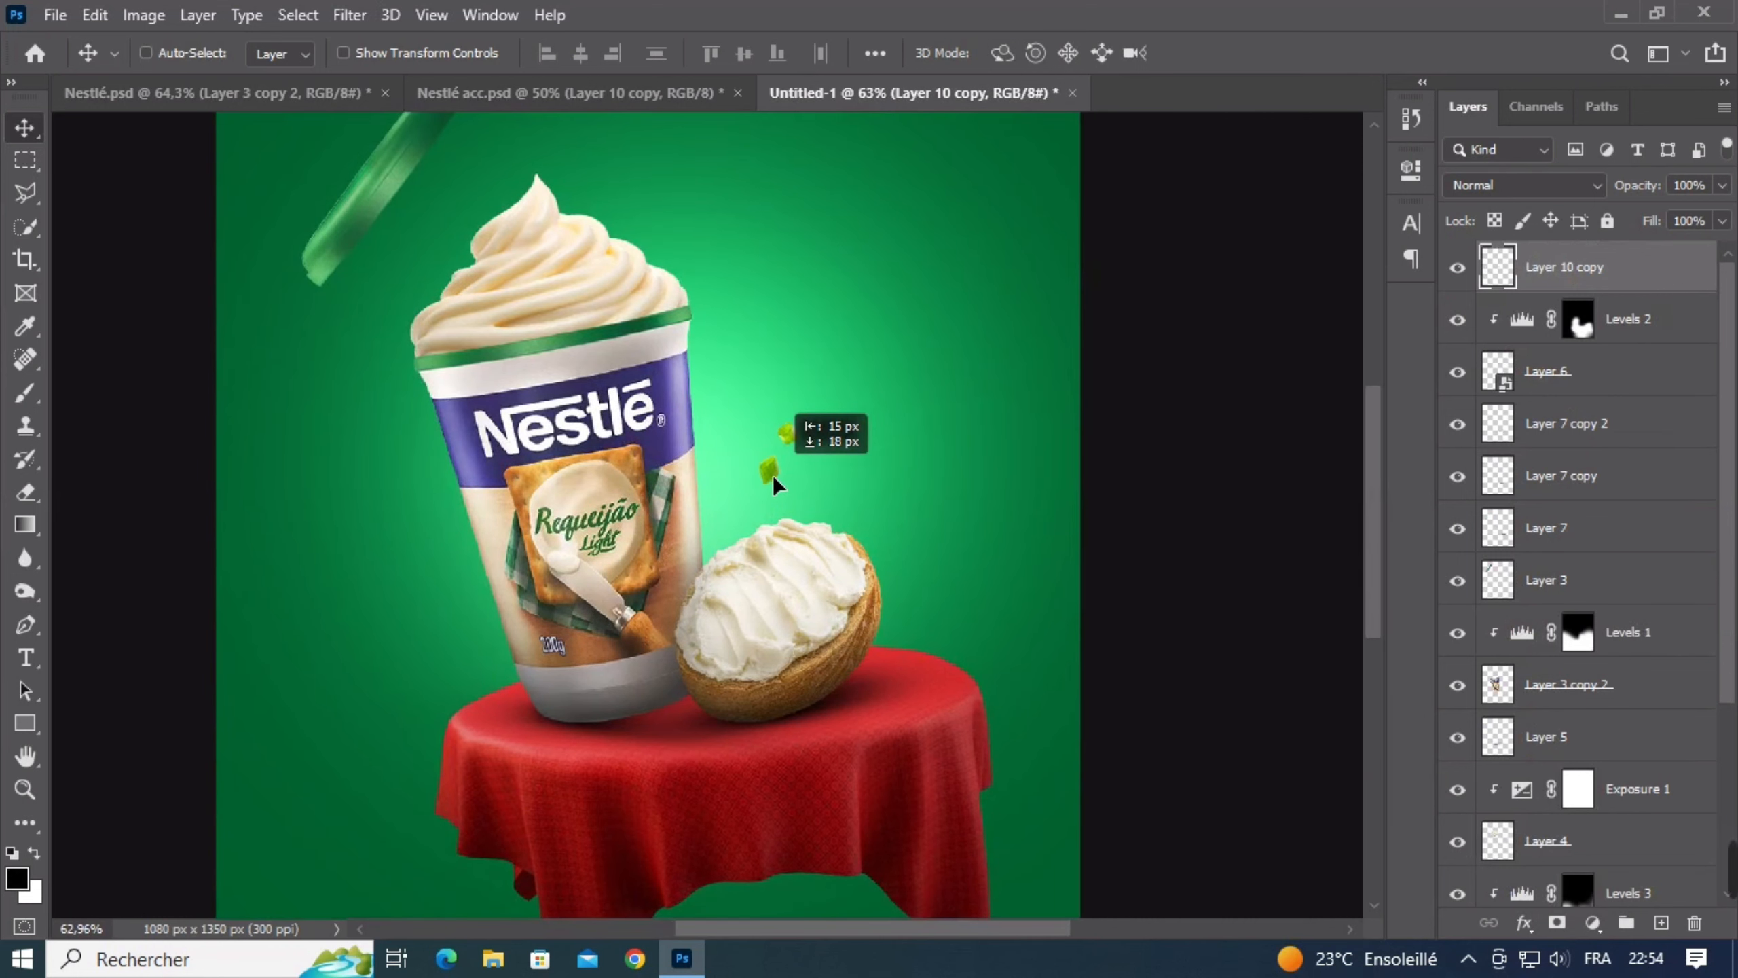
drag(774, 475, 771, 482)
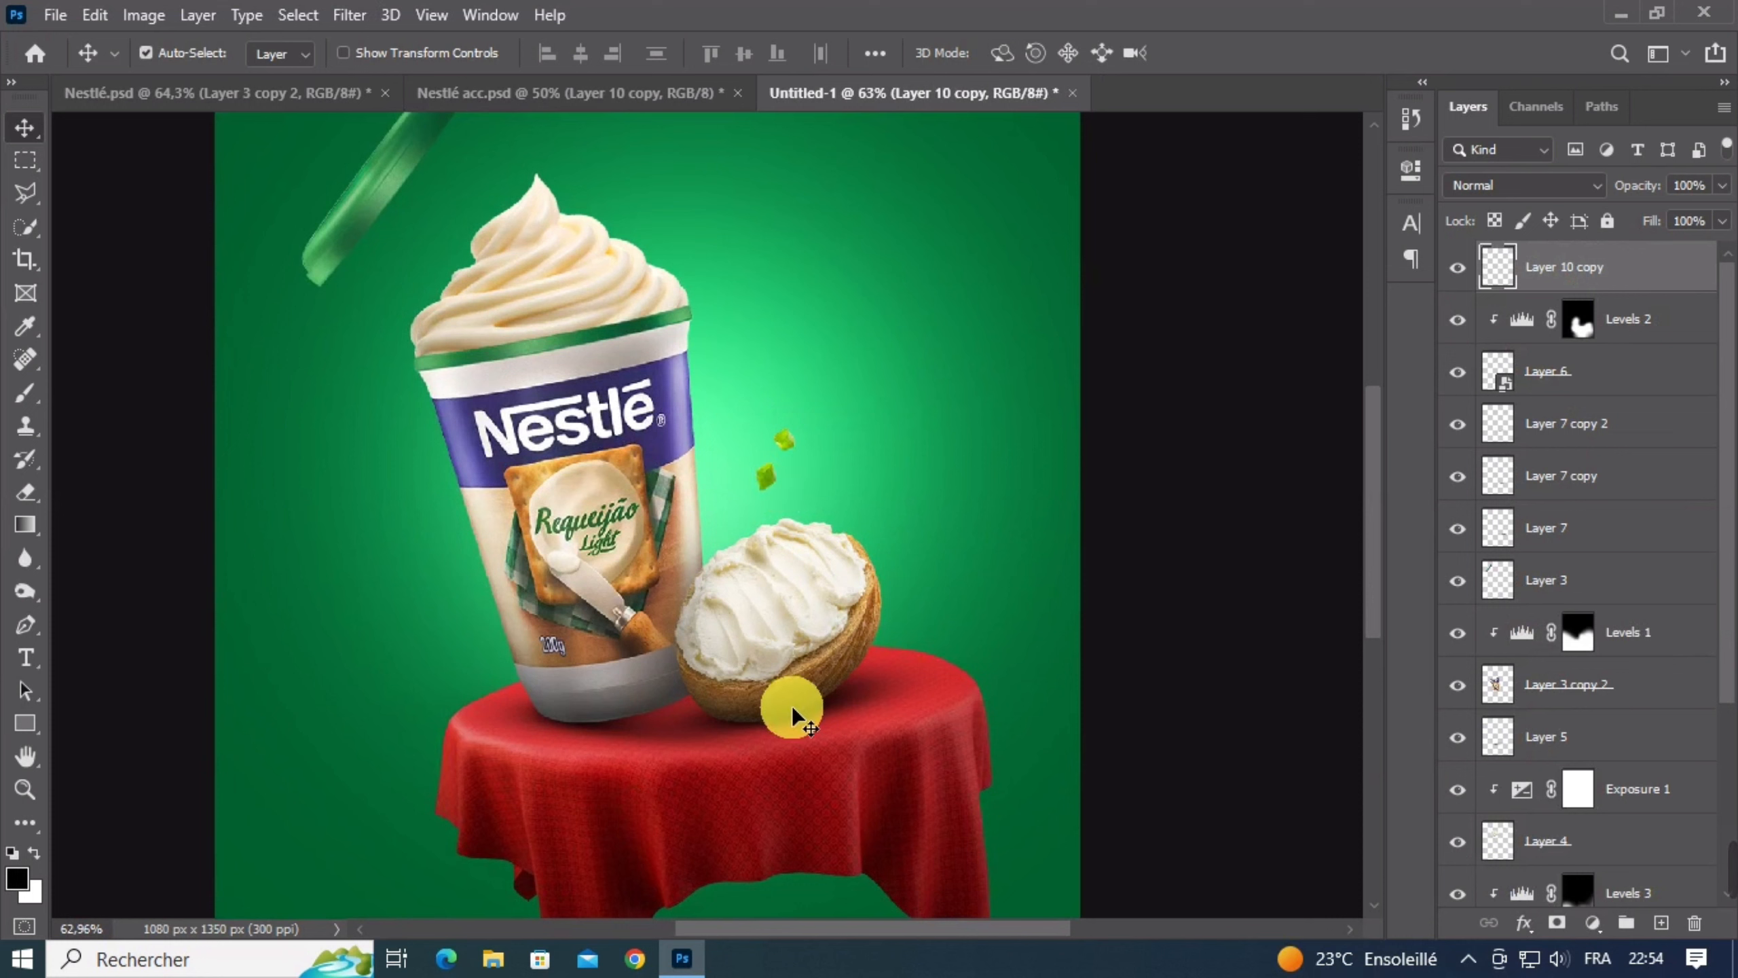
Duplicate the herb pieces, move the copy higher and rotate it 90° counterclockwise
key(ctrl+j)
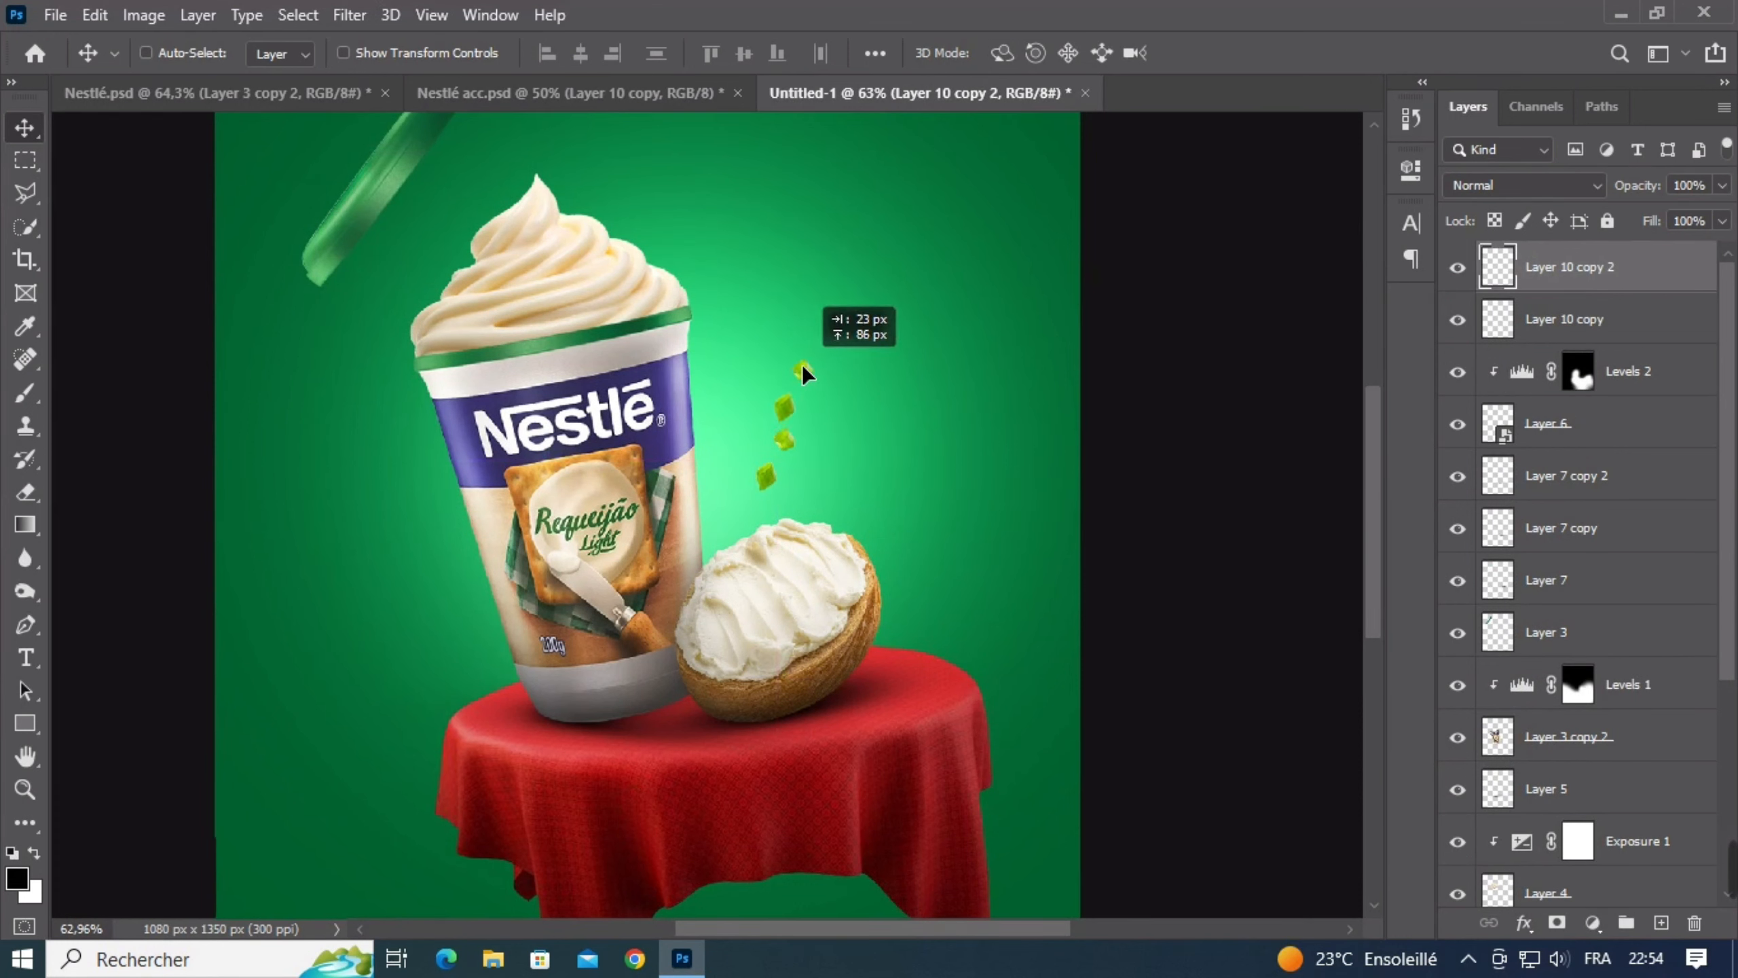
drag(804, 374, 807, 351)
key(ctrl+t)
right_click(808, 356)
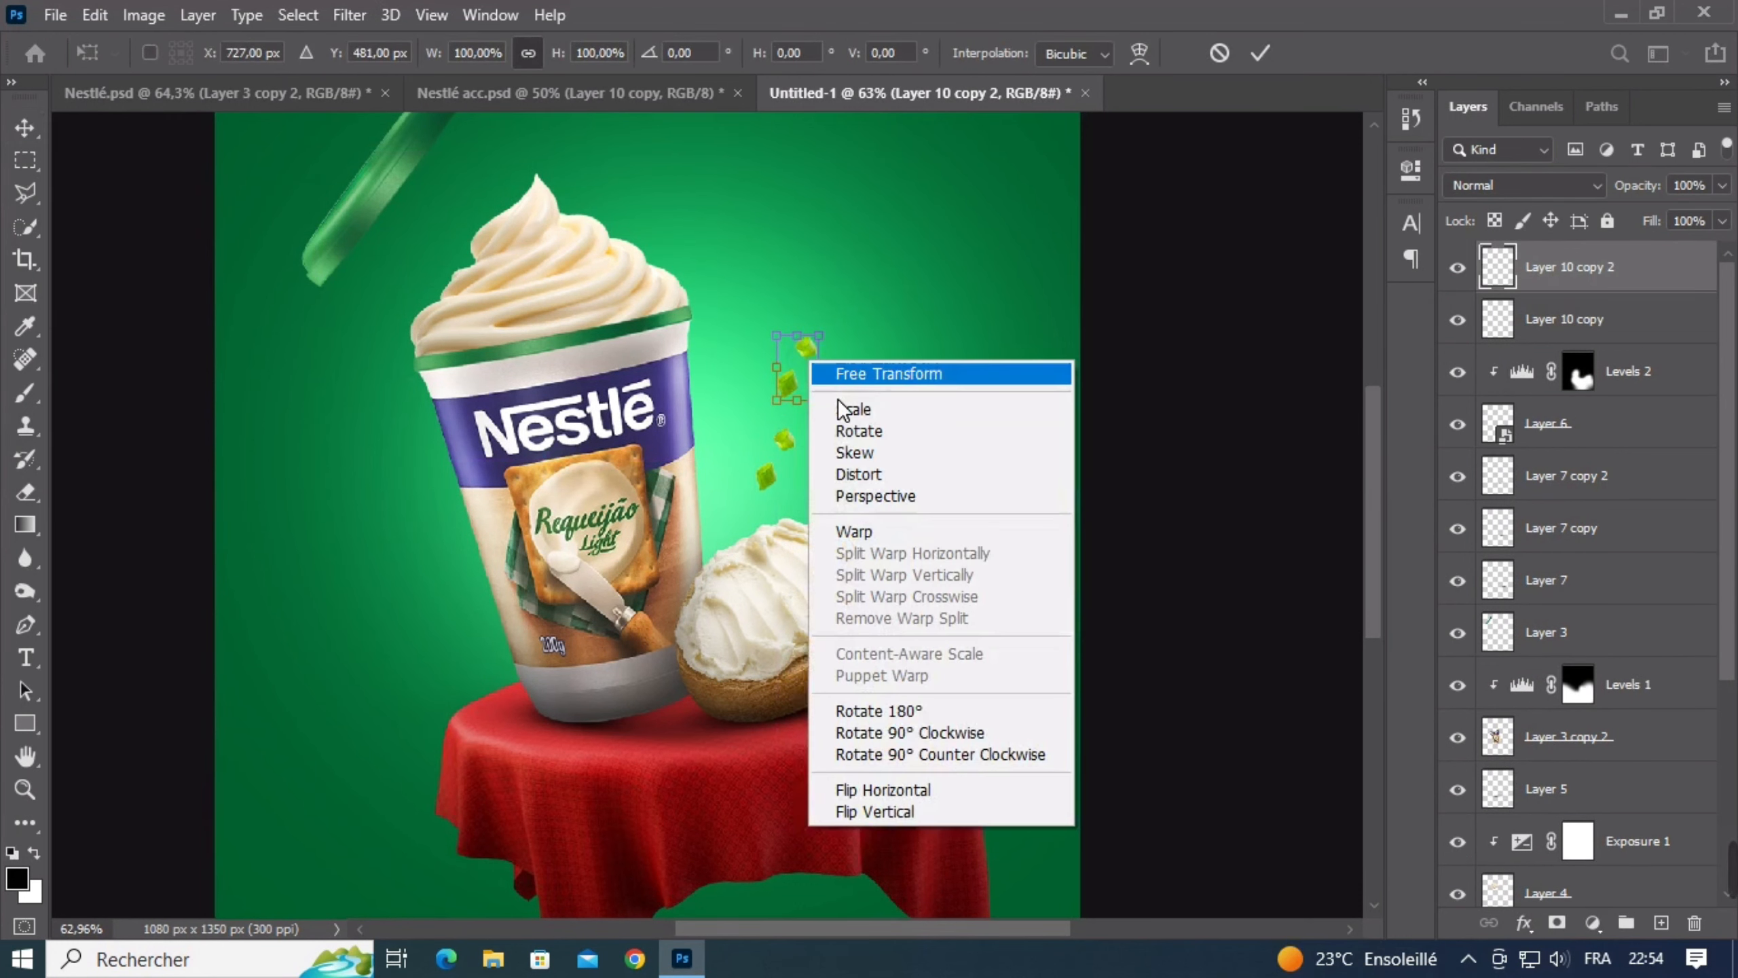
click(892, 754)
key(Return)
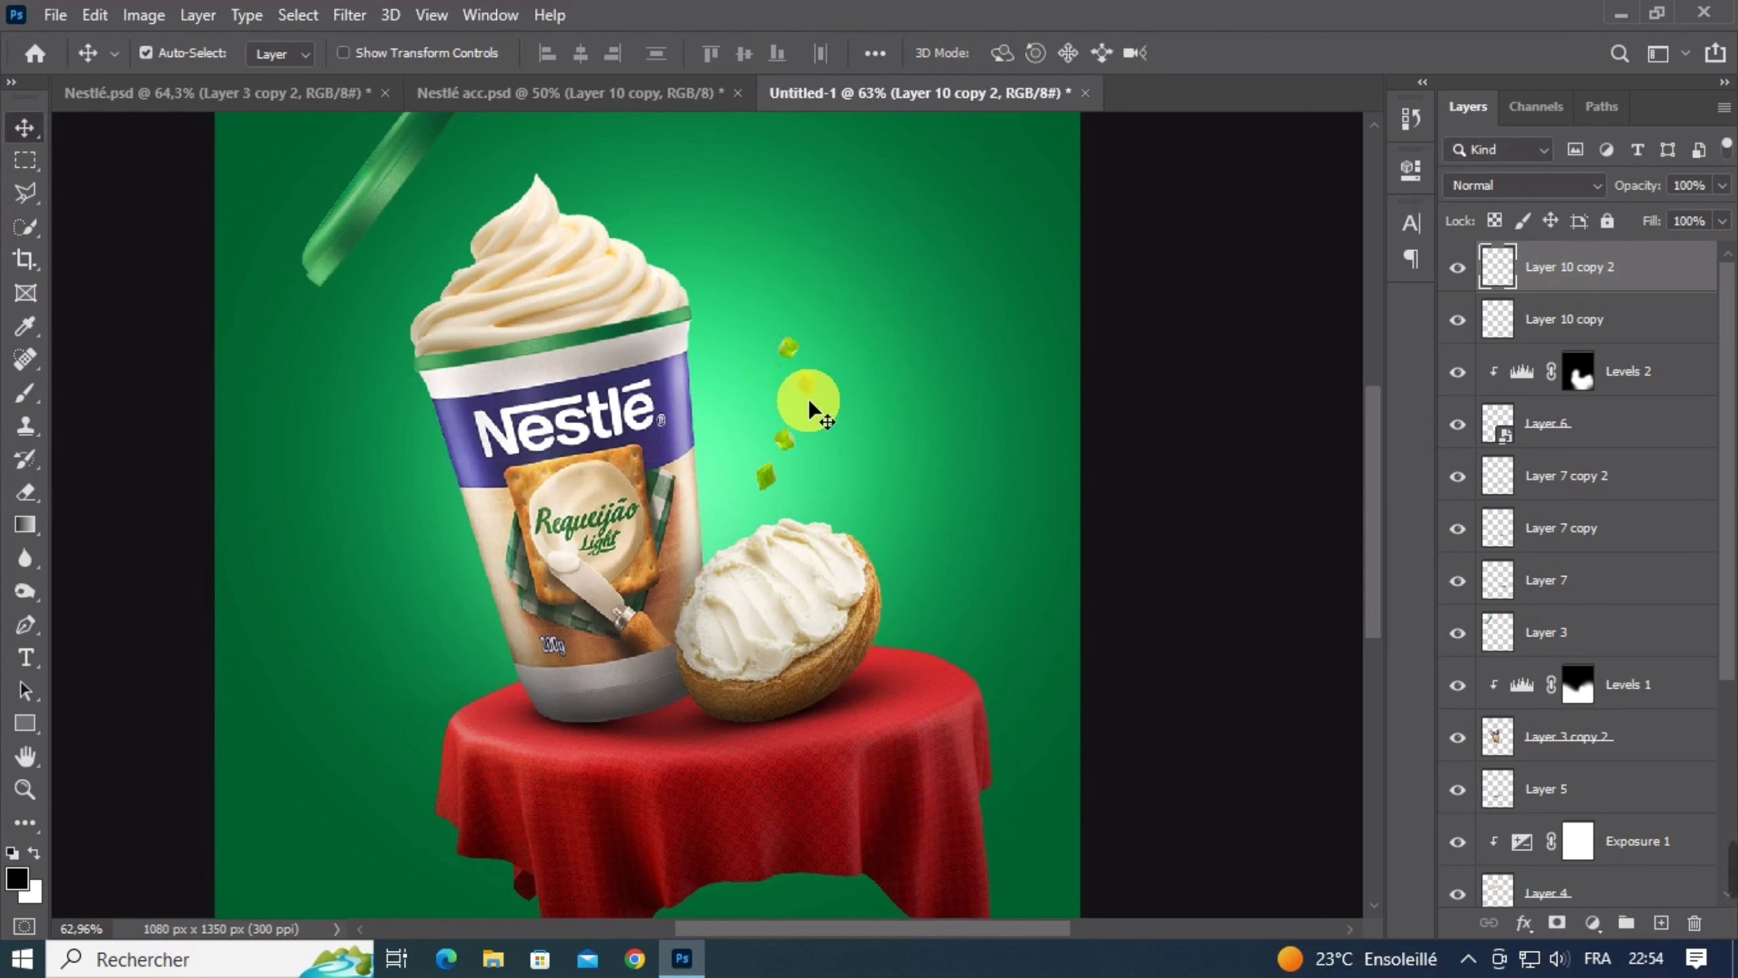
Arrange the two pairs of herb pieces as a trail falling towards the bread, with the rotated pair lowest
drag(808, 398, 782, 428)
click(785, 445)
click(767, 499)
scroll(799, 490, down, 3)
scroll(800, 494, up, 5)
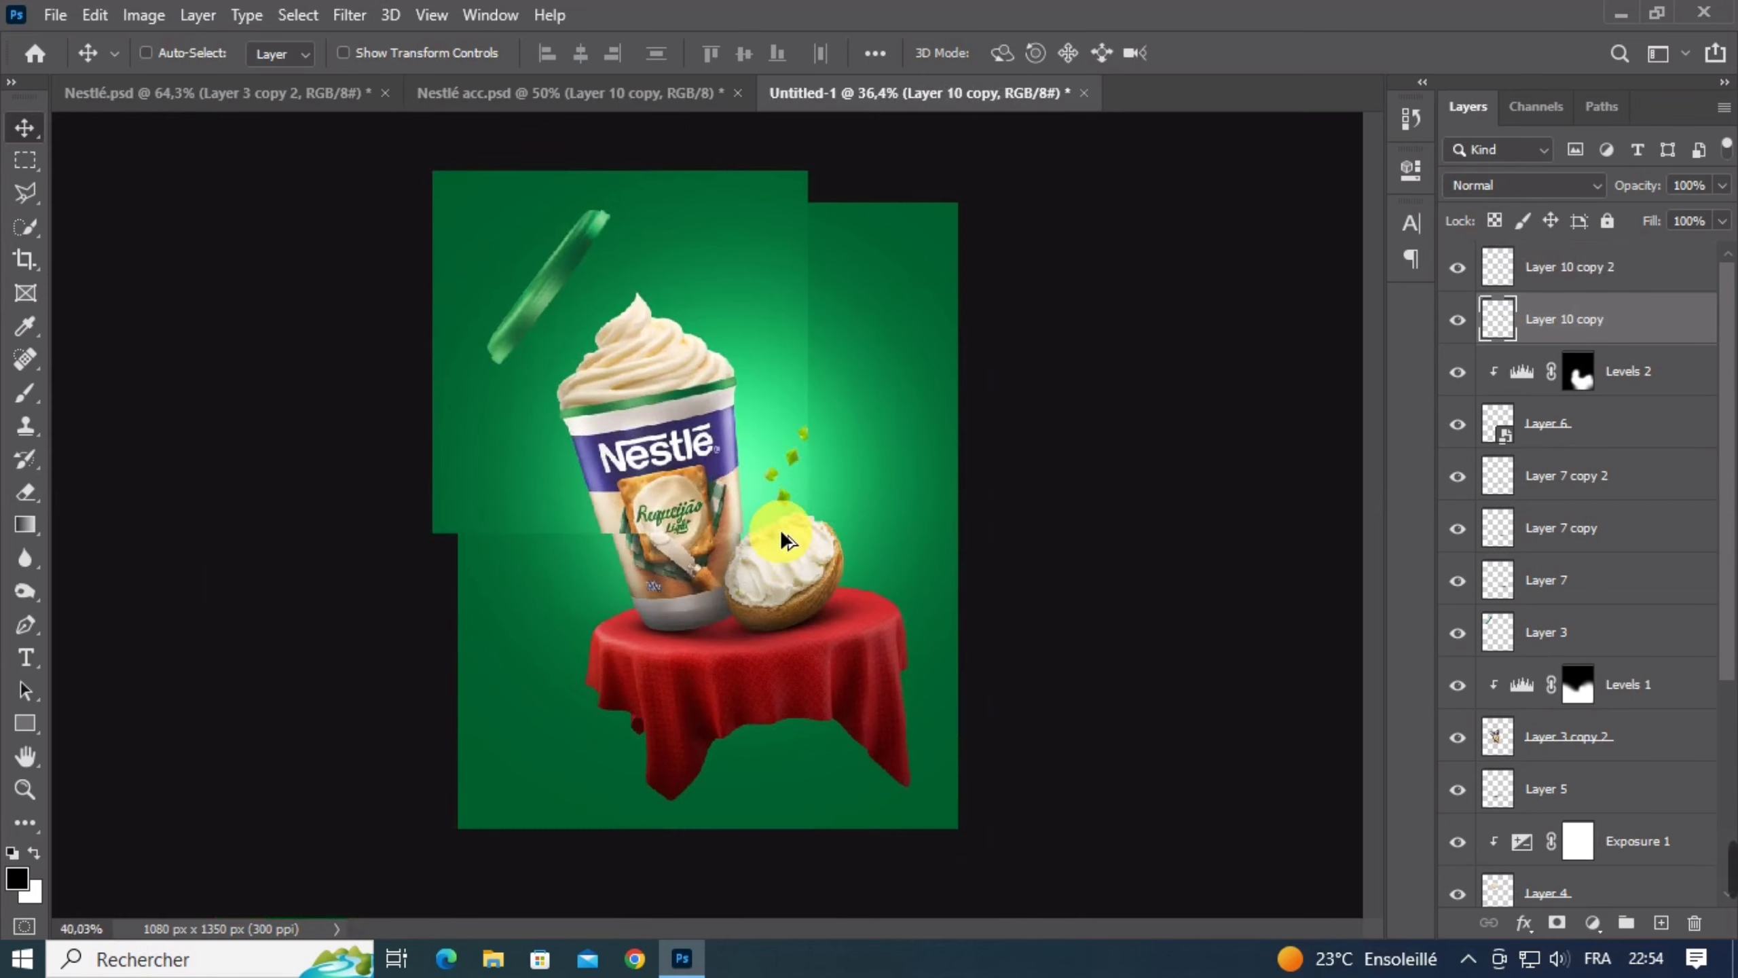
scroll(812, 543, up, 1)
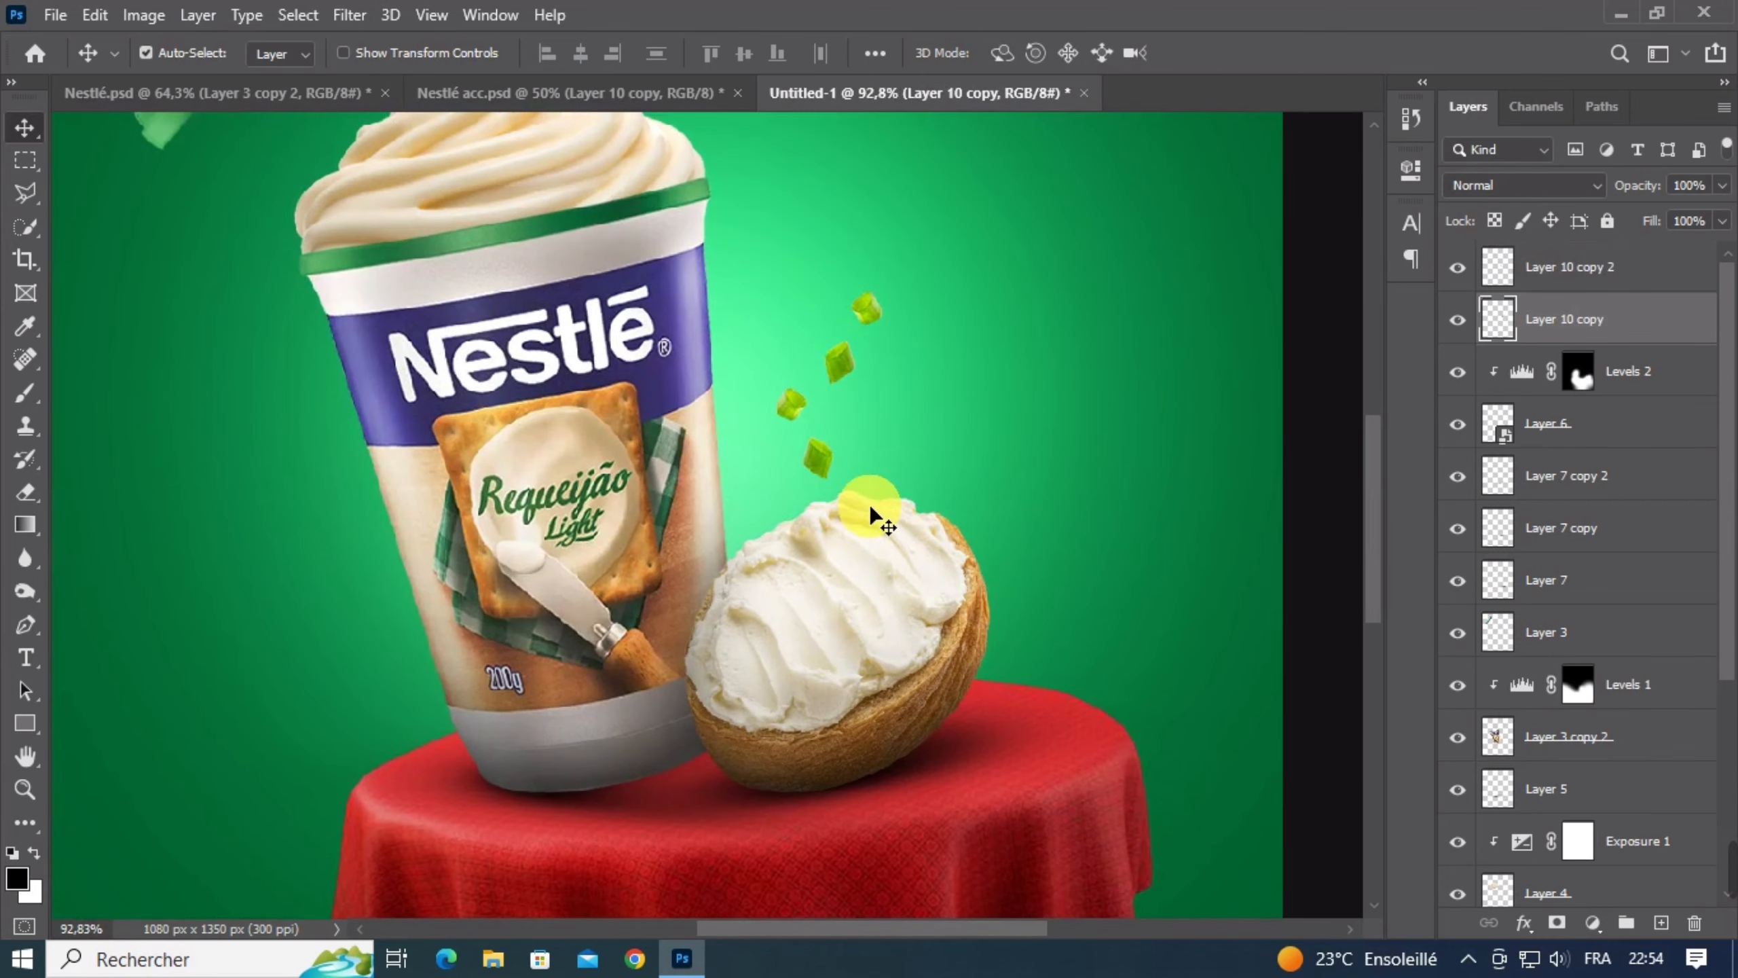
Duplicate the herb pairs onto the bread's cream, scaling the two copies down slightly
drag(827, 466, 906, 615)
key(ctrl+t)
key(ctrl+t)
key(Return)
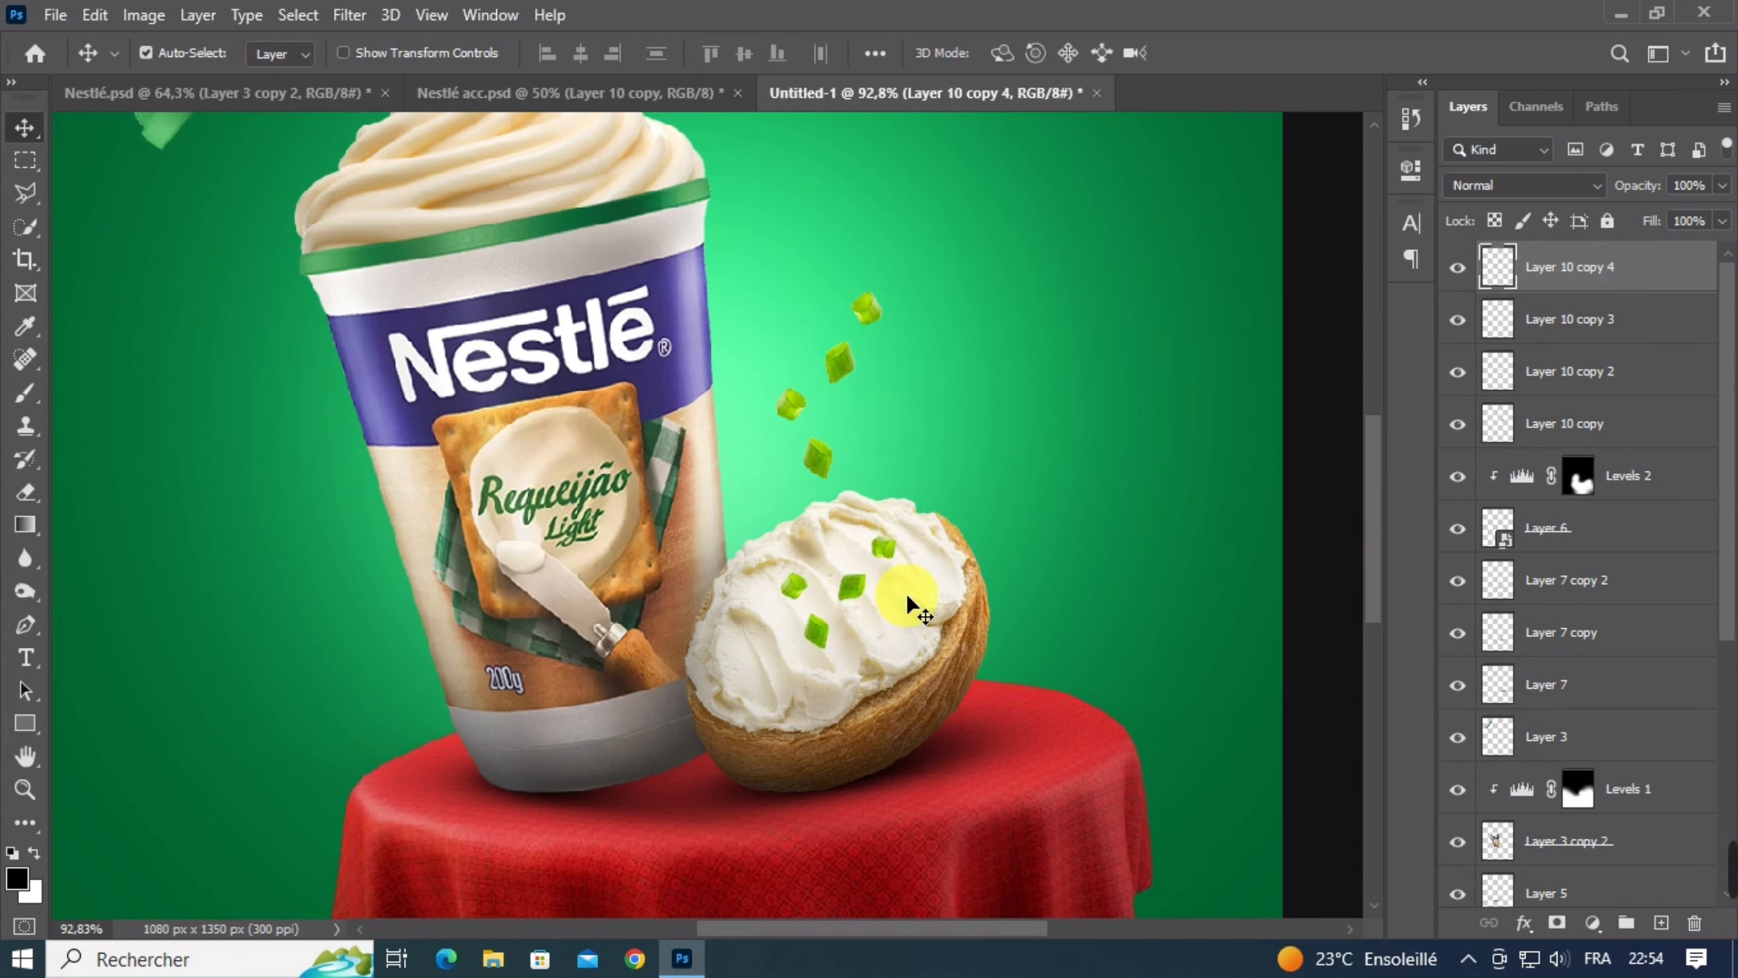
Rotate the right-hand herb pair on the bread's cream about 7° counterclockwise
scroll(945, 586, down, 3)
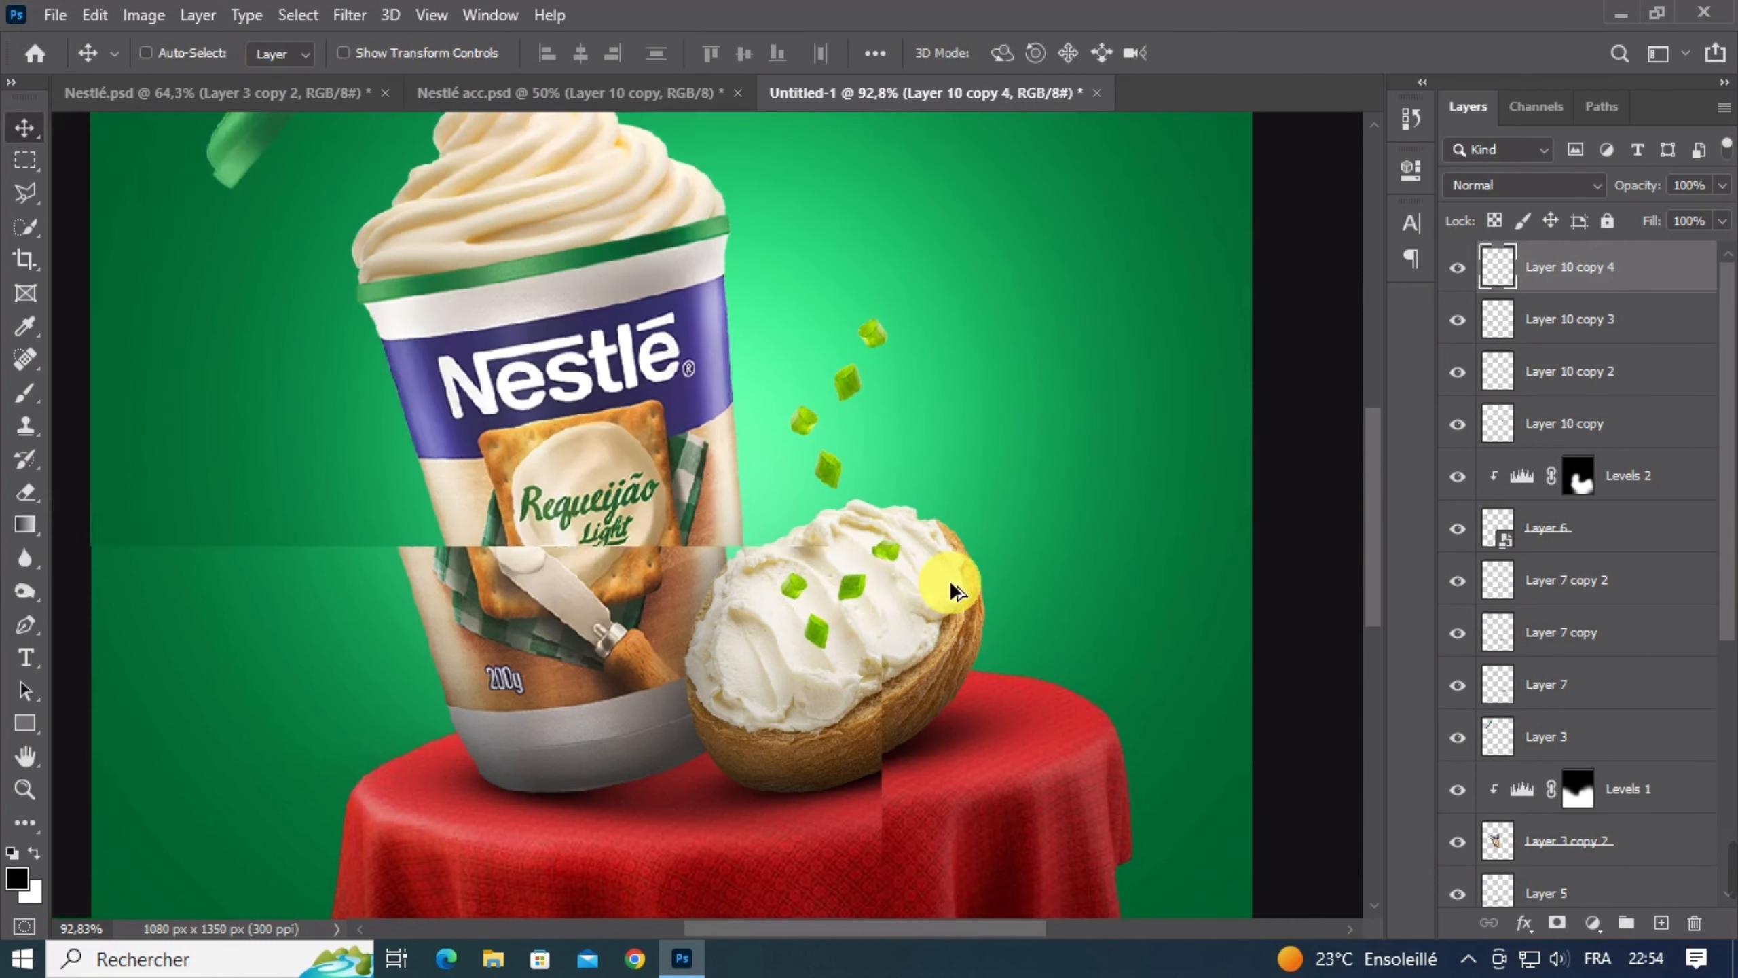
scroll(952, 615, left, 1)
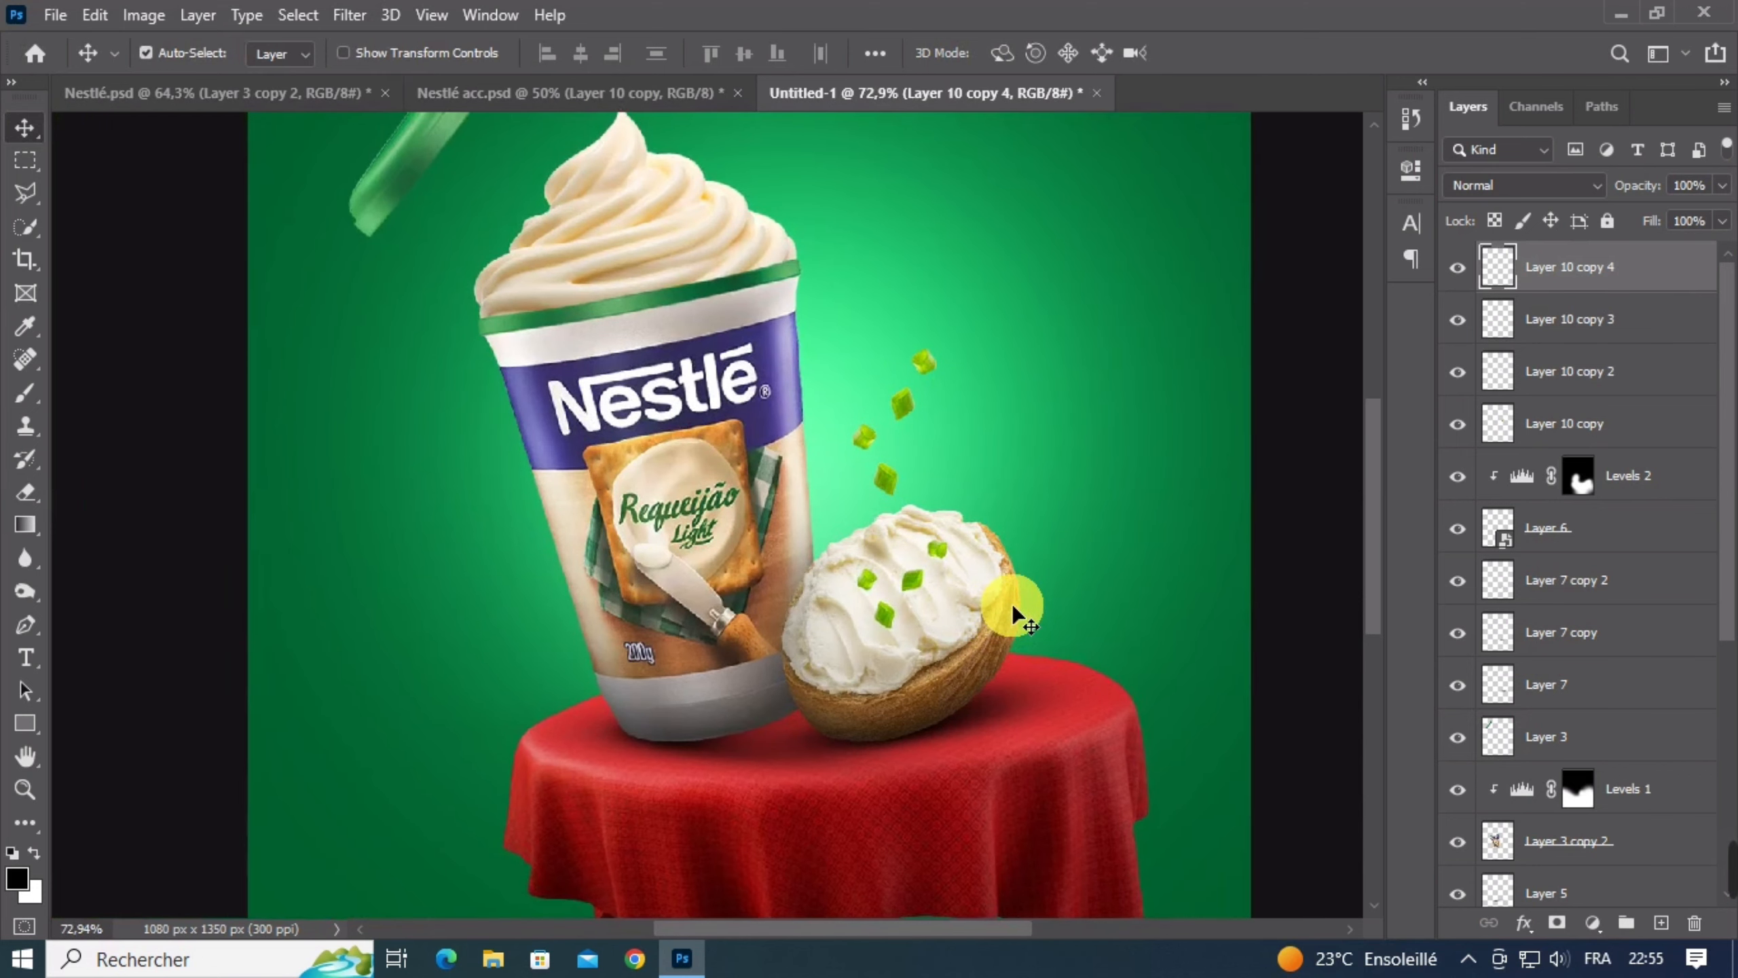
key(ctrl+t)
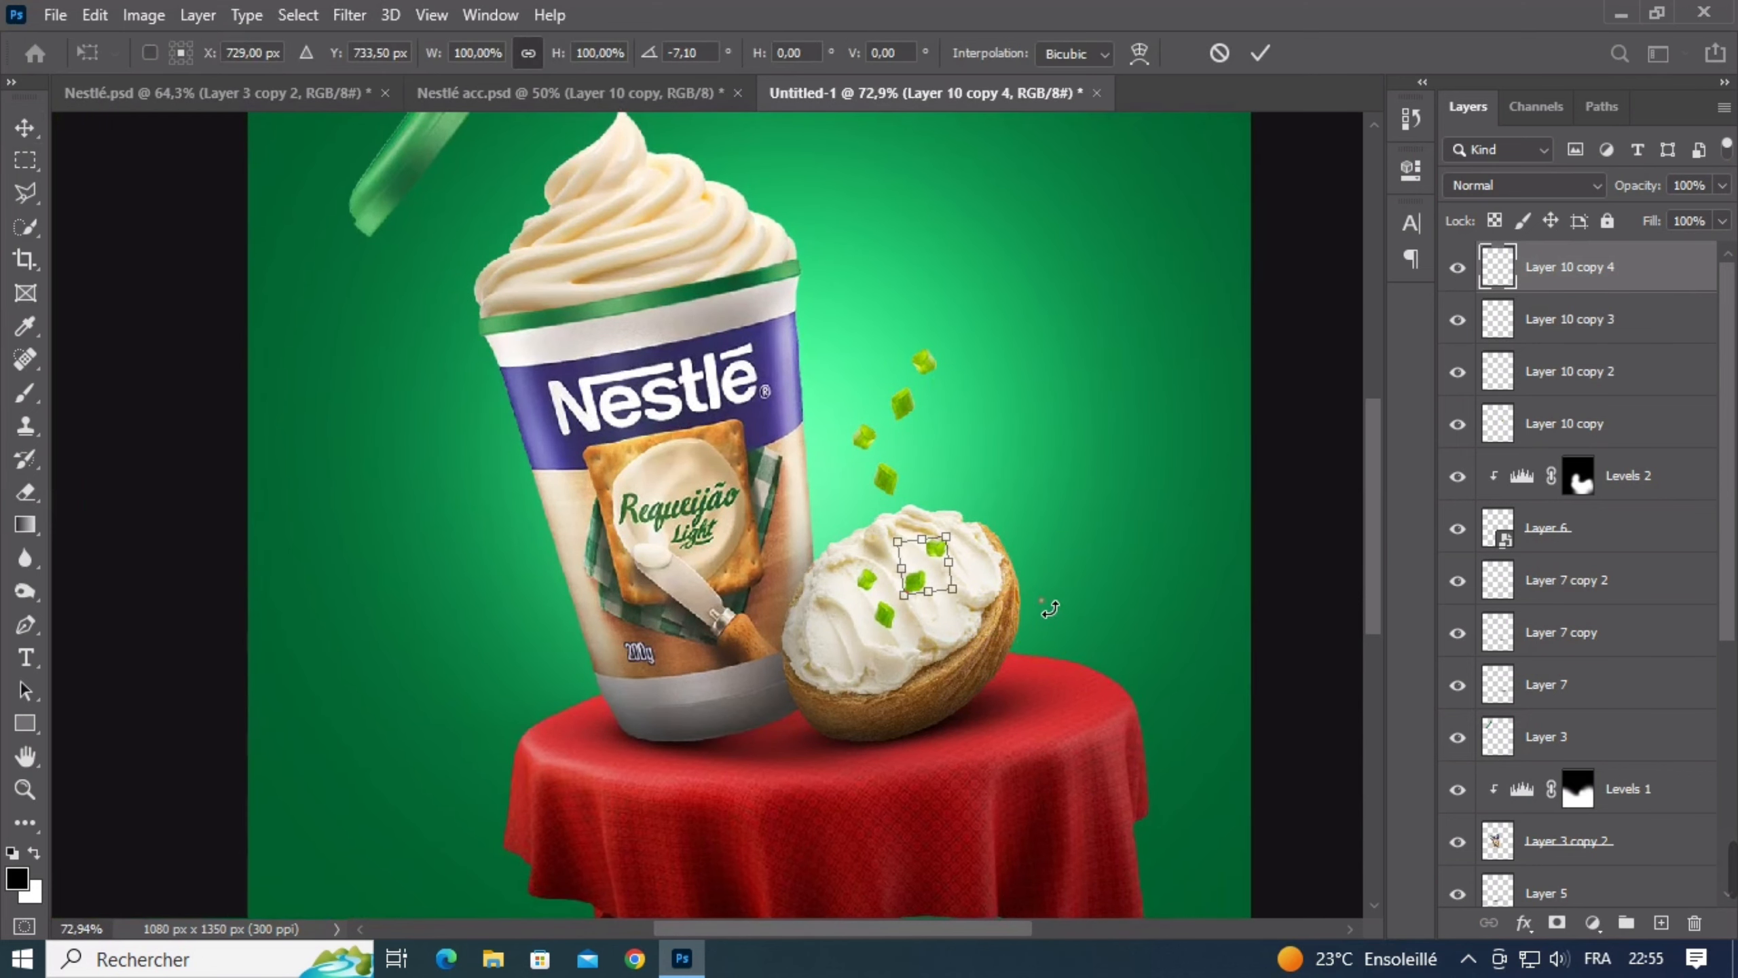
double_click(919, 596)
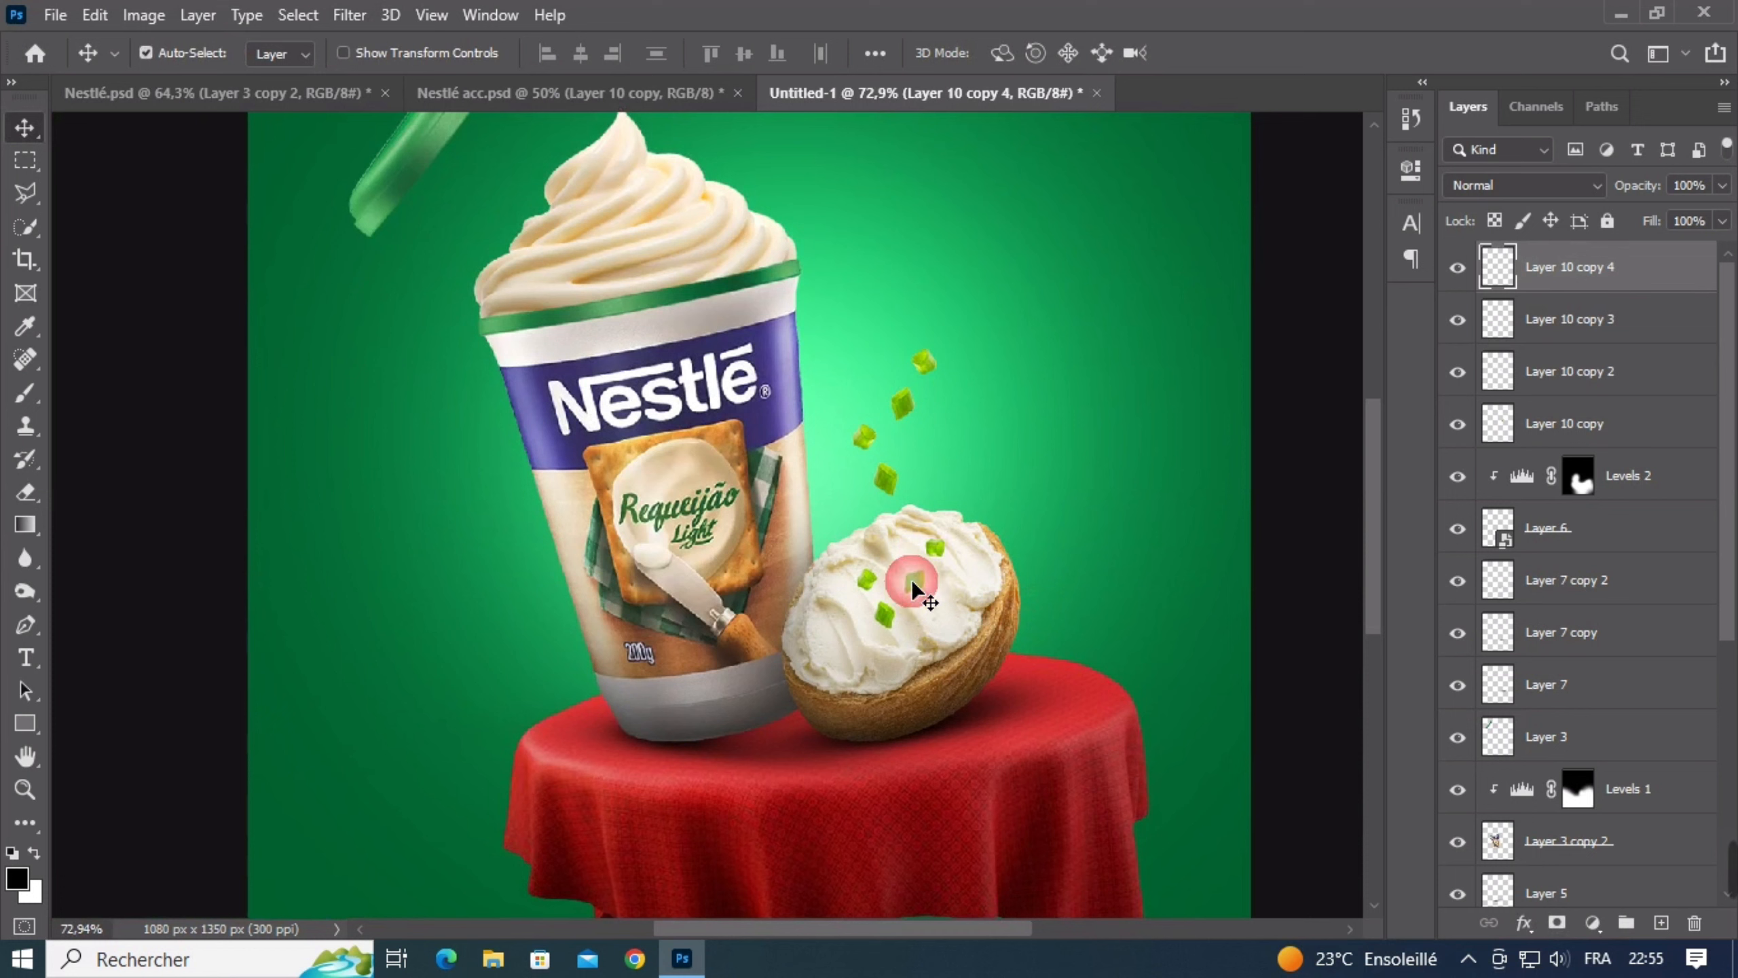
Erase the upper herb piece of the right-hand pair on the bread's cream with the 89 px Eraser
click(27, 490)
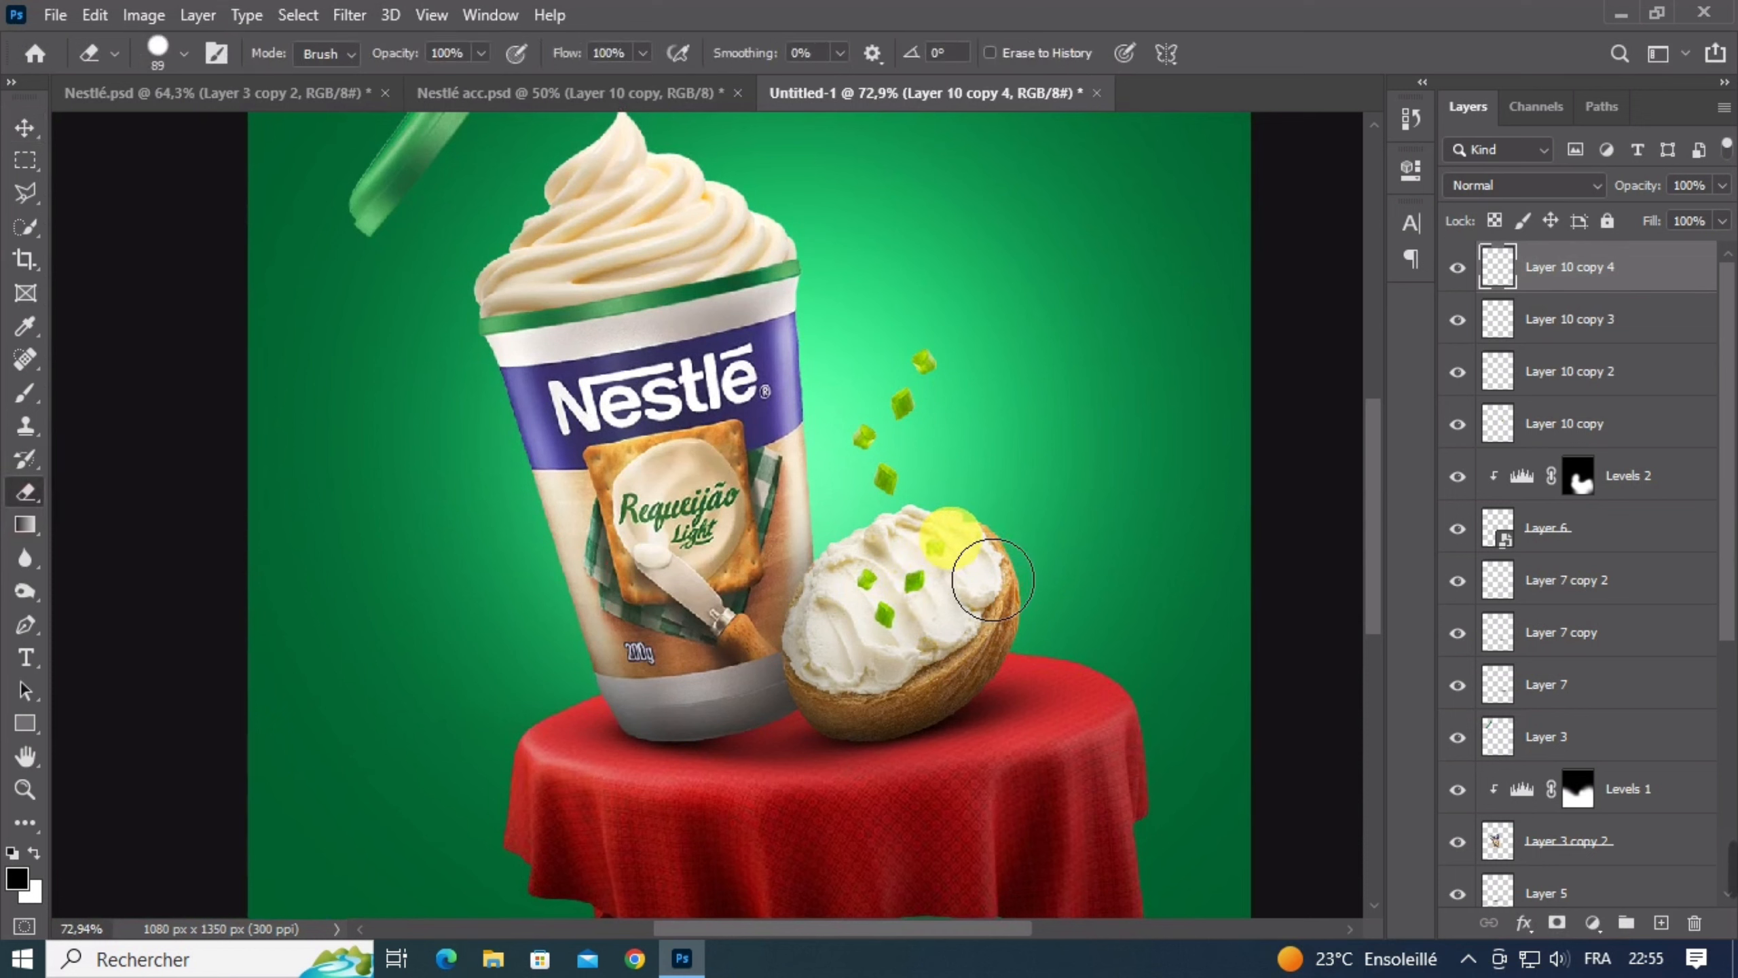
click(25, 128)
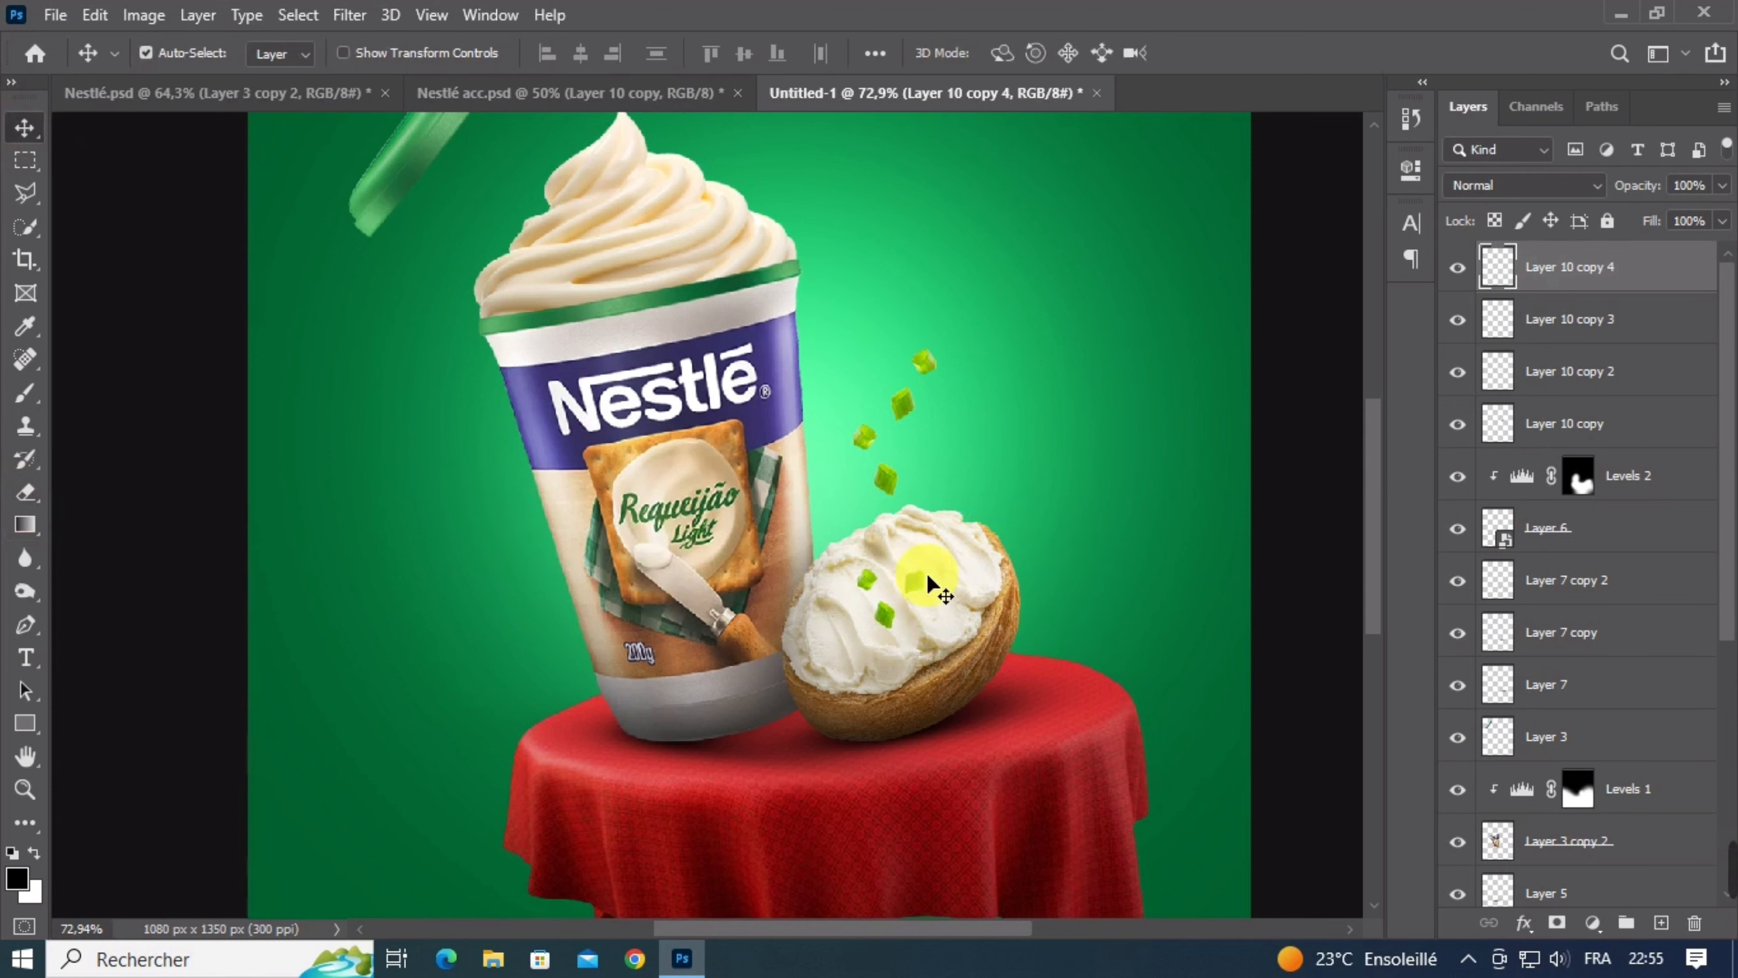
Warp the single herb piece on the right of the bread's cream so that it follows the surface
scroll(934, 599, up, 2)
scroll(934, 597, up, 1)
key(ctrl+t)
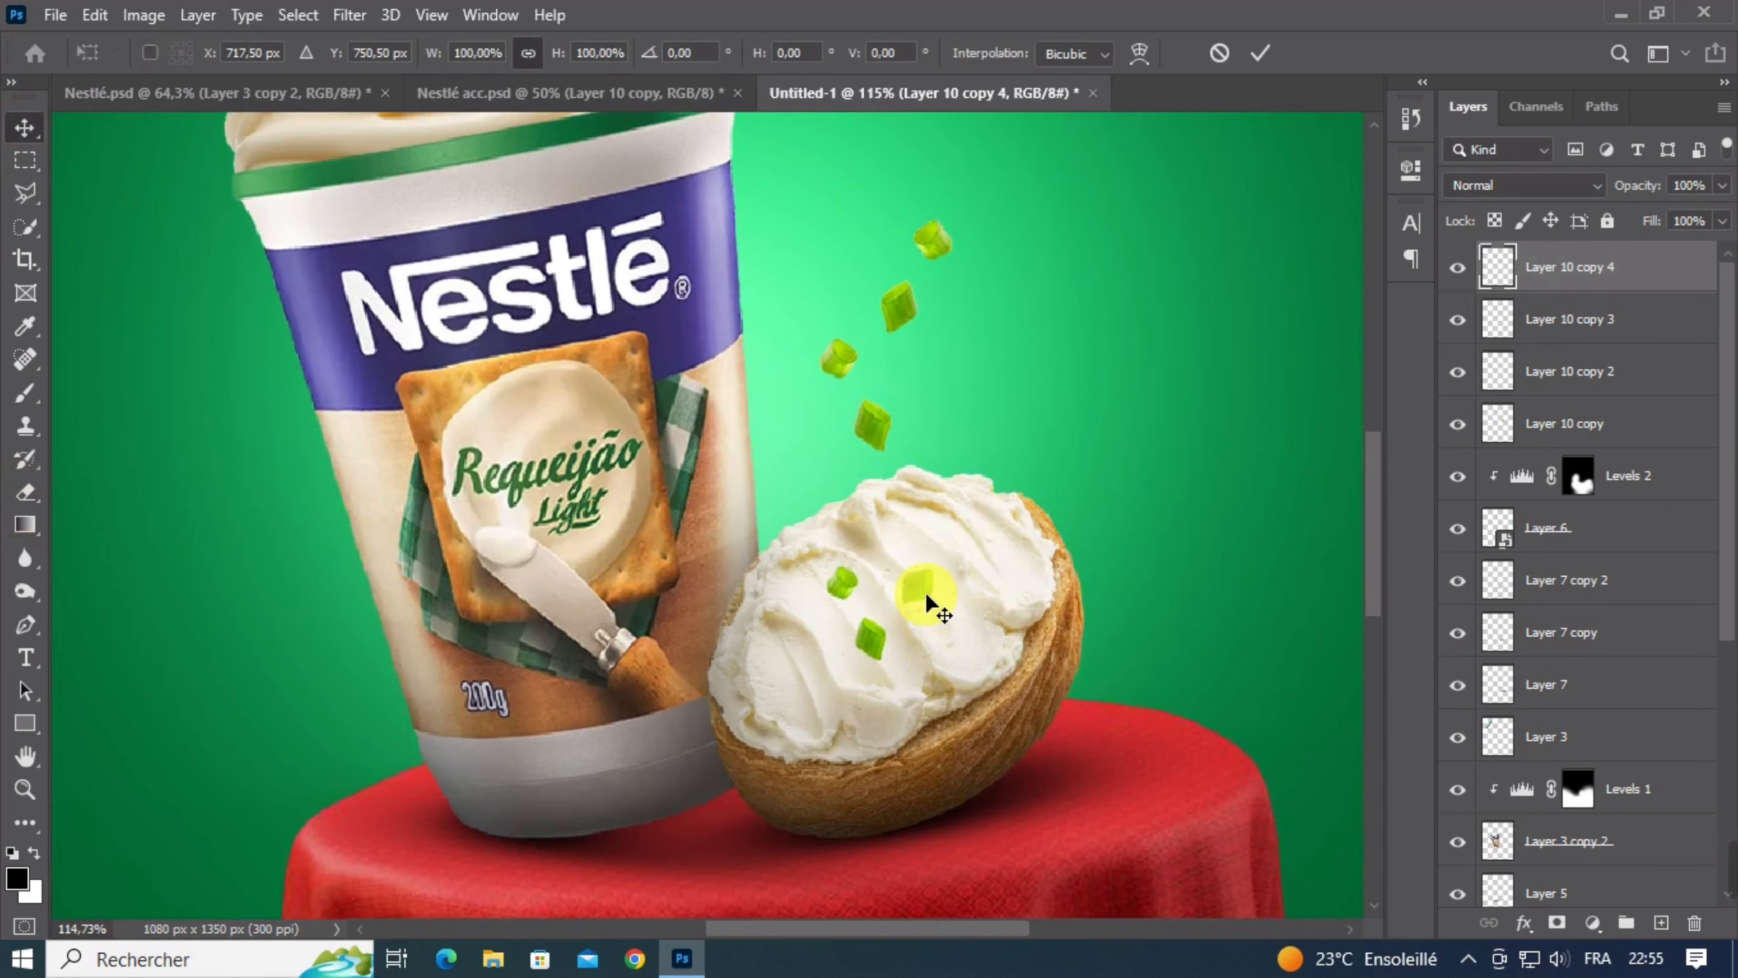
right_click(904, 593)
click(944, 295)
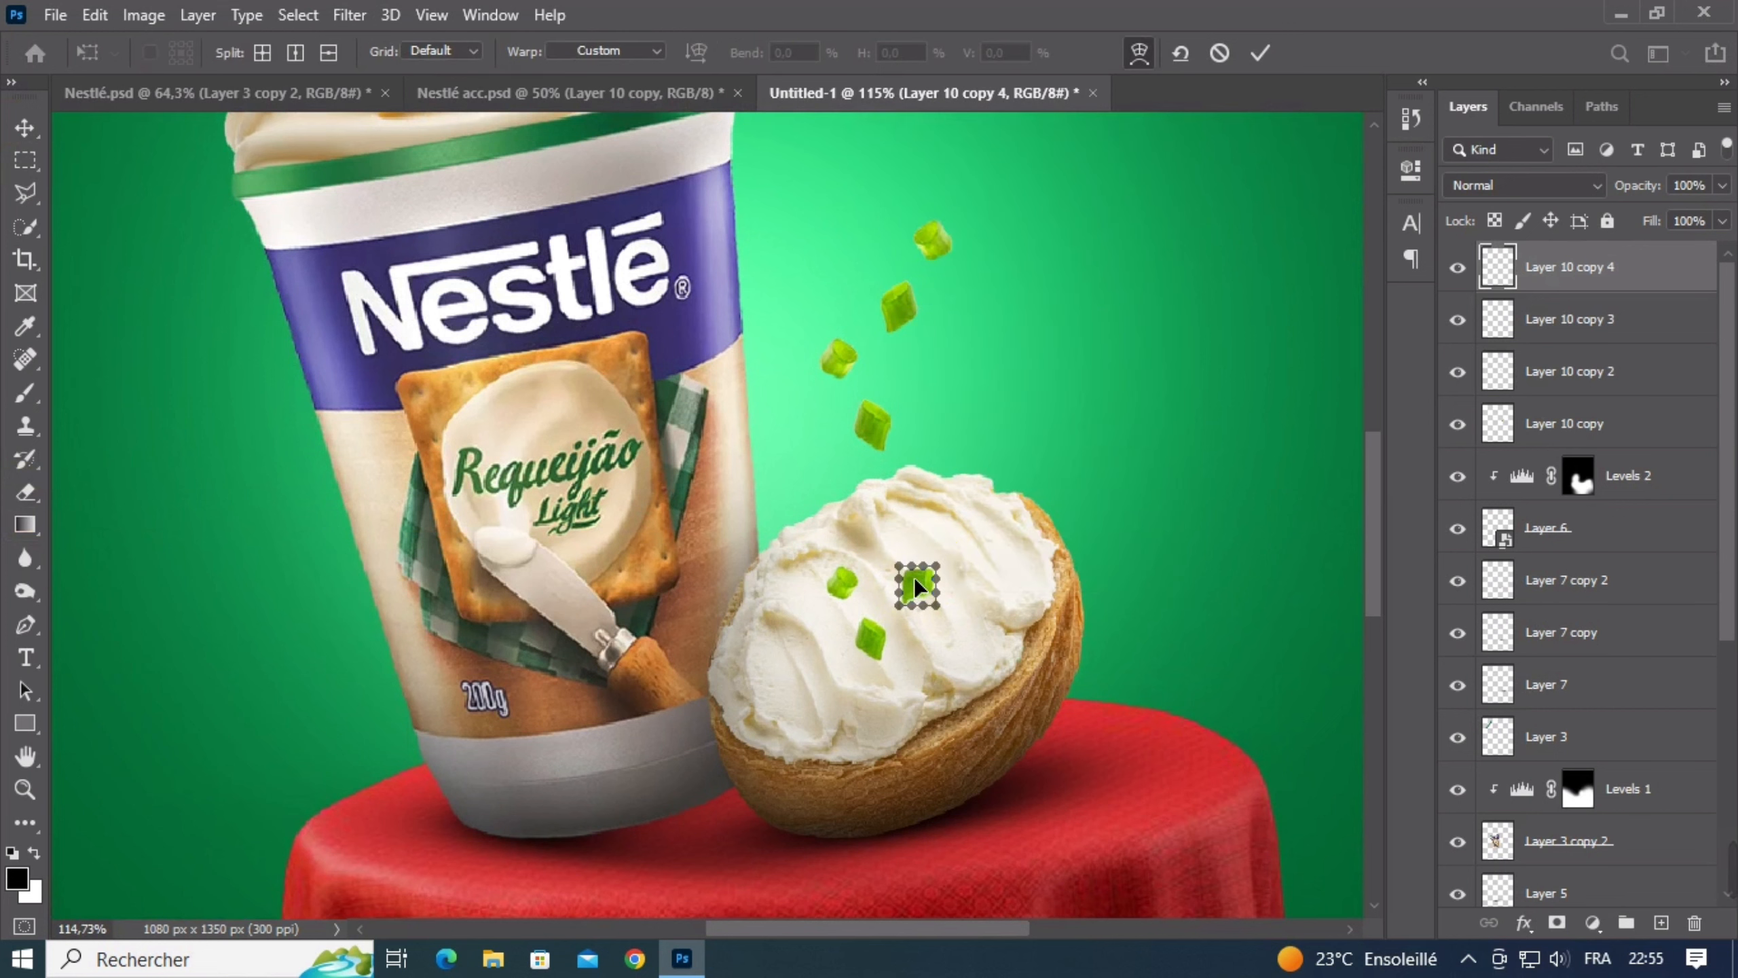
key(Return)
Warp the left-hand herb pair on the bread's cream, reshaping its lower piece slightly
click(872, 636)
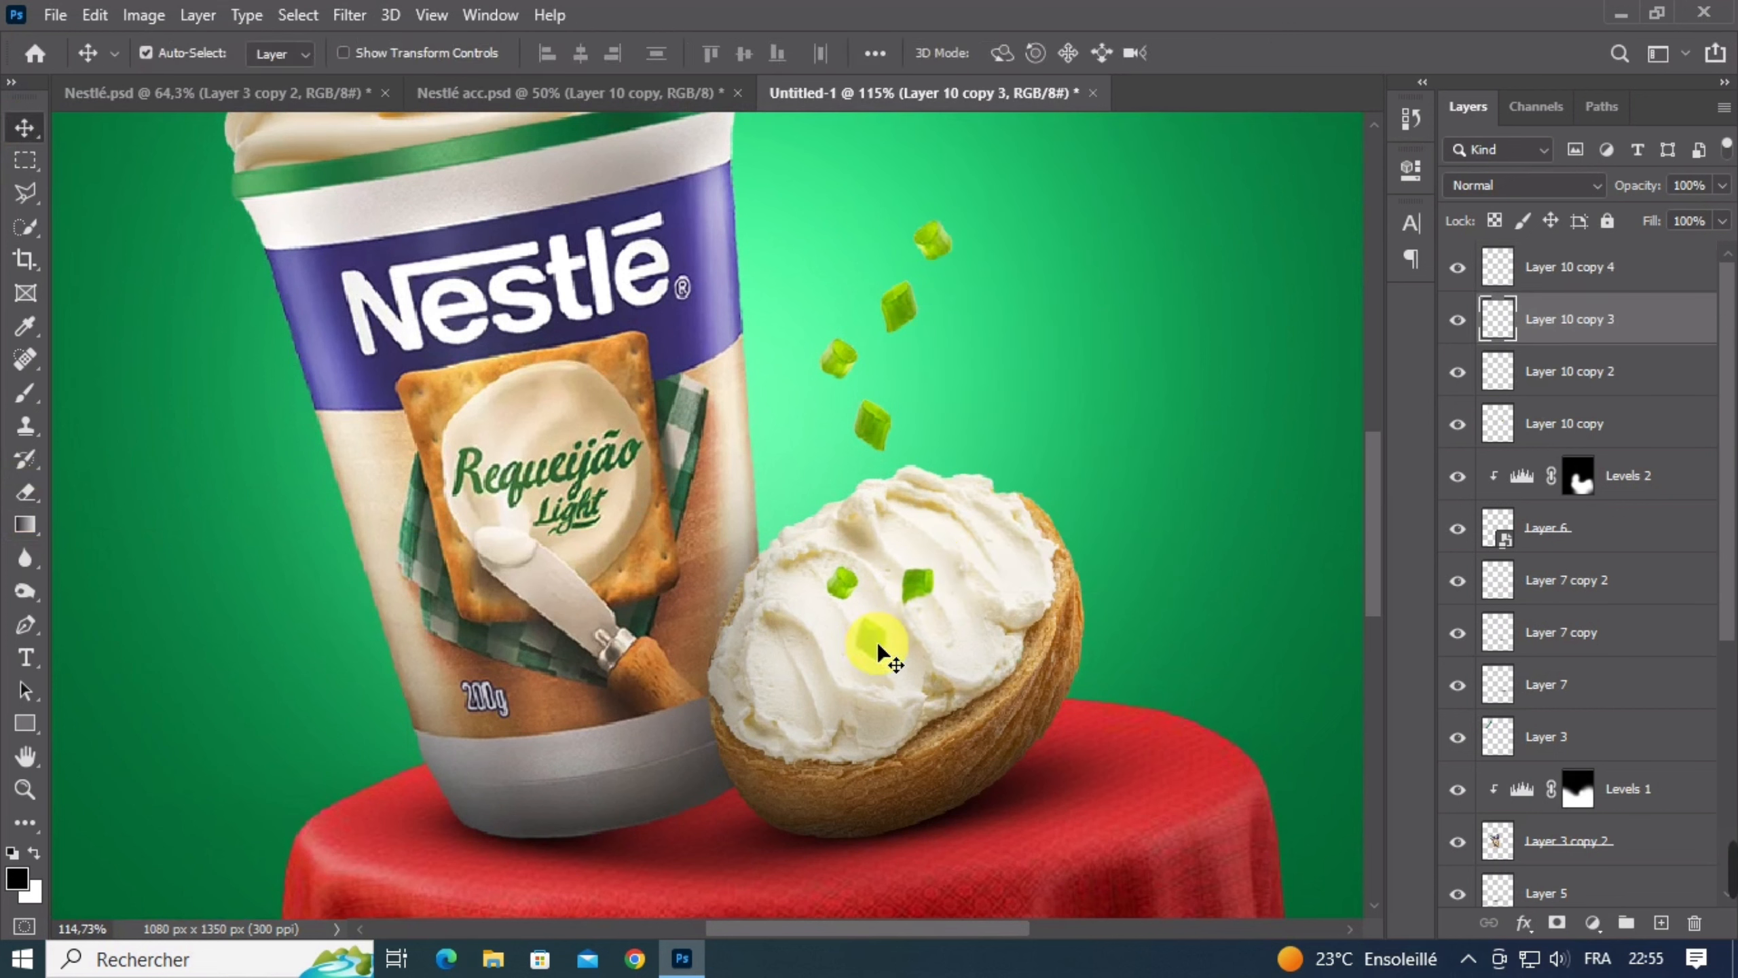
key(ctrl+t)
right_click(872, 644)
click(902, 354)
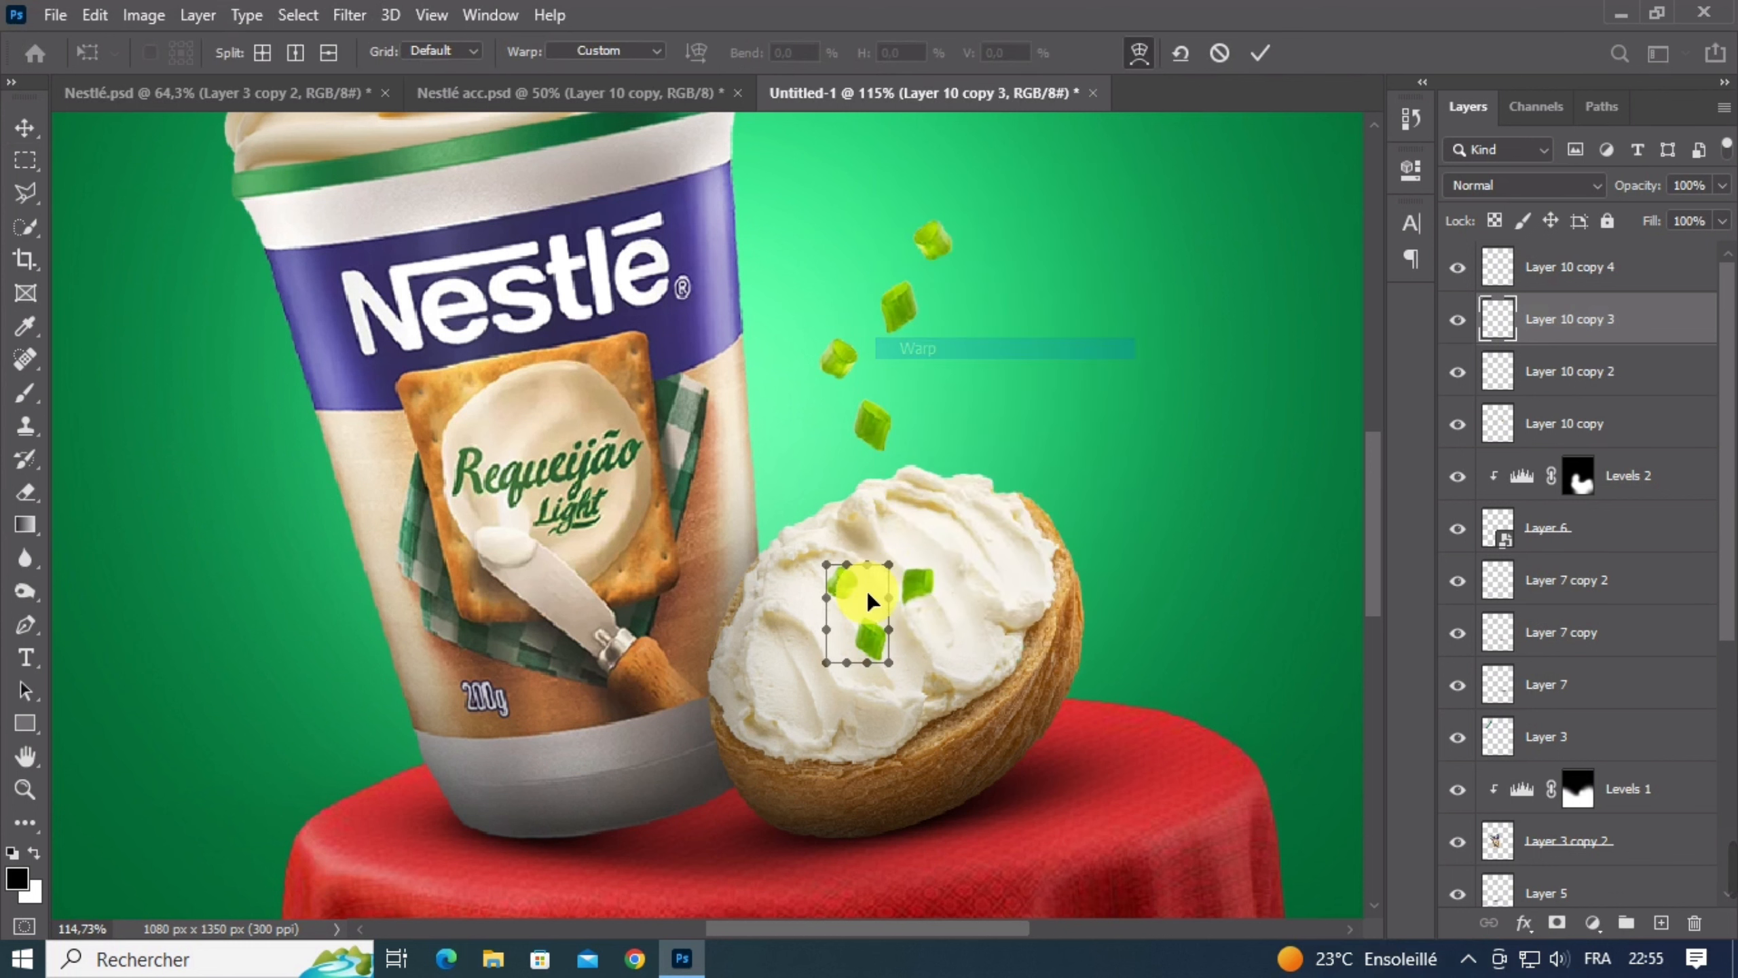
click(866, 642)
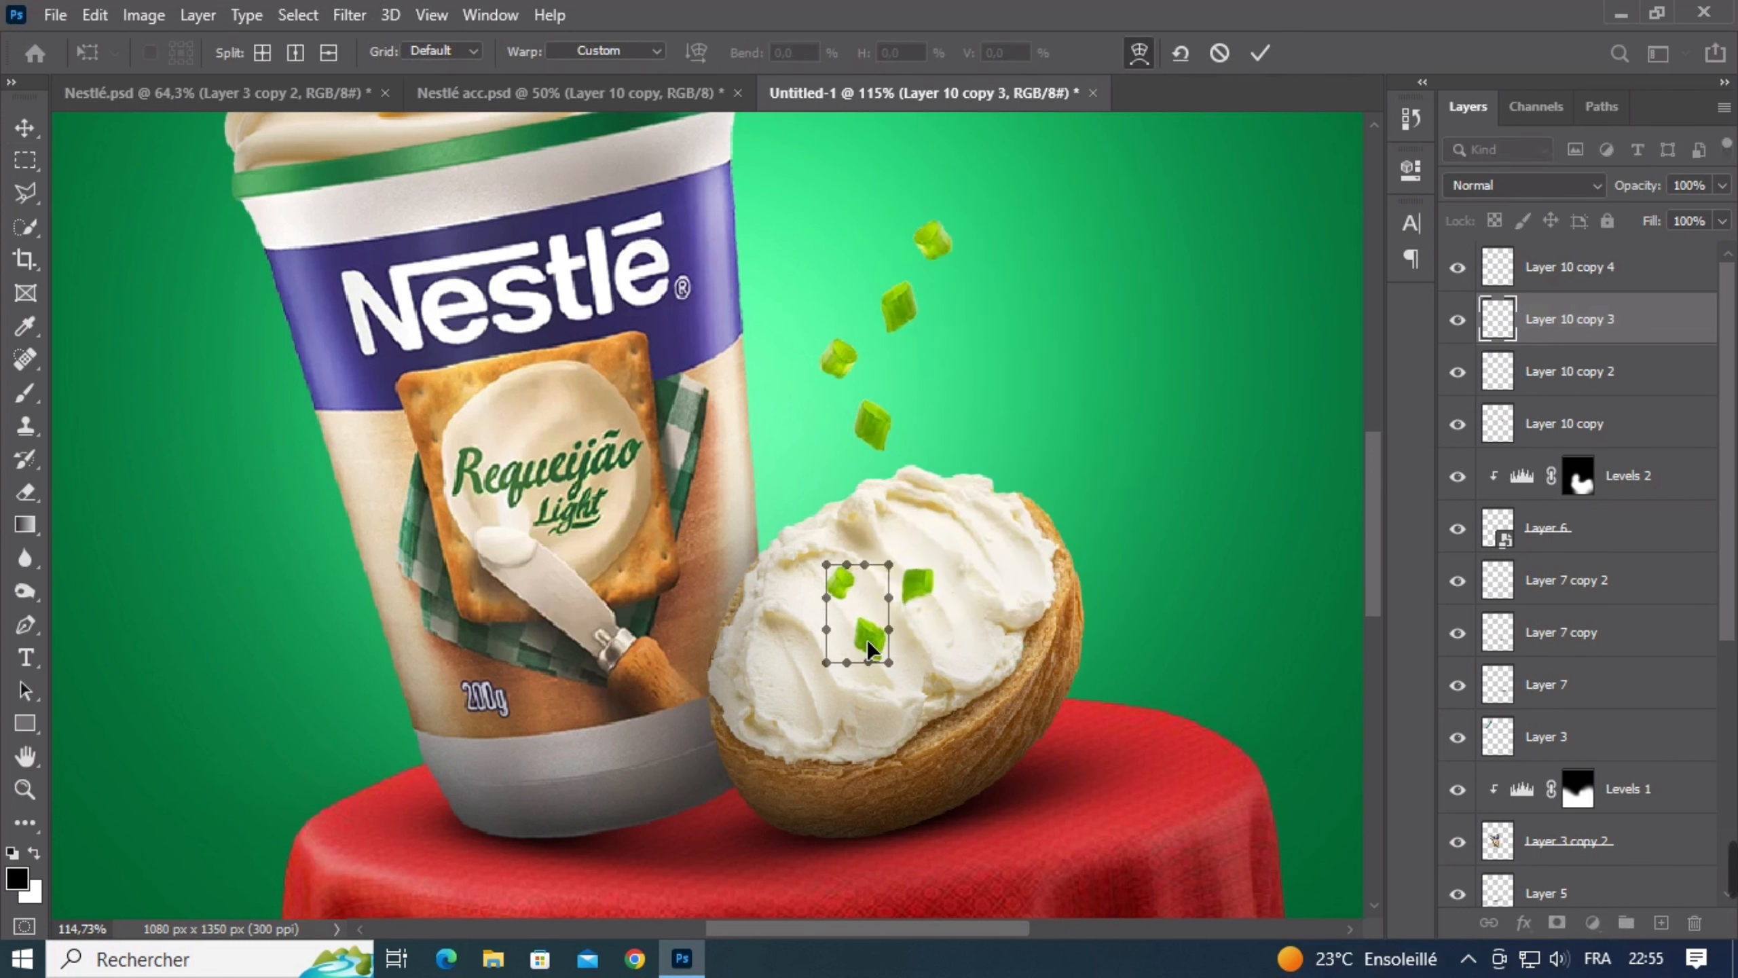
key(Return)
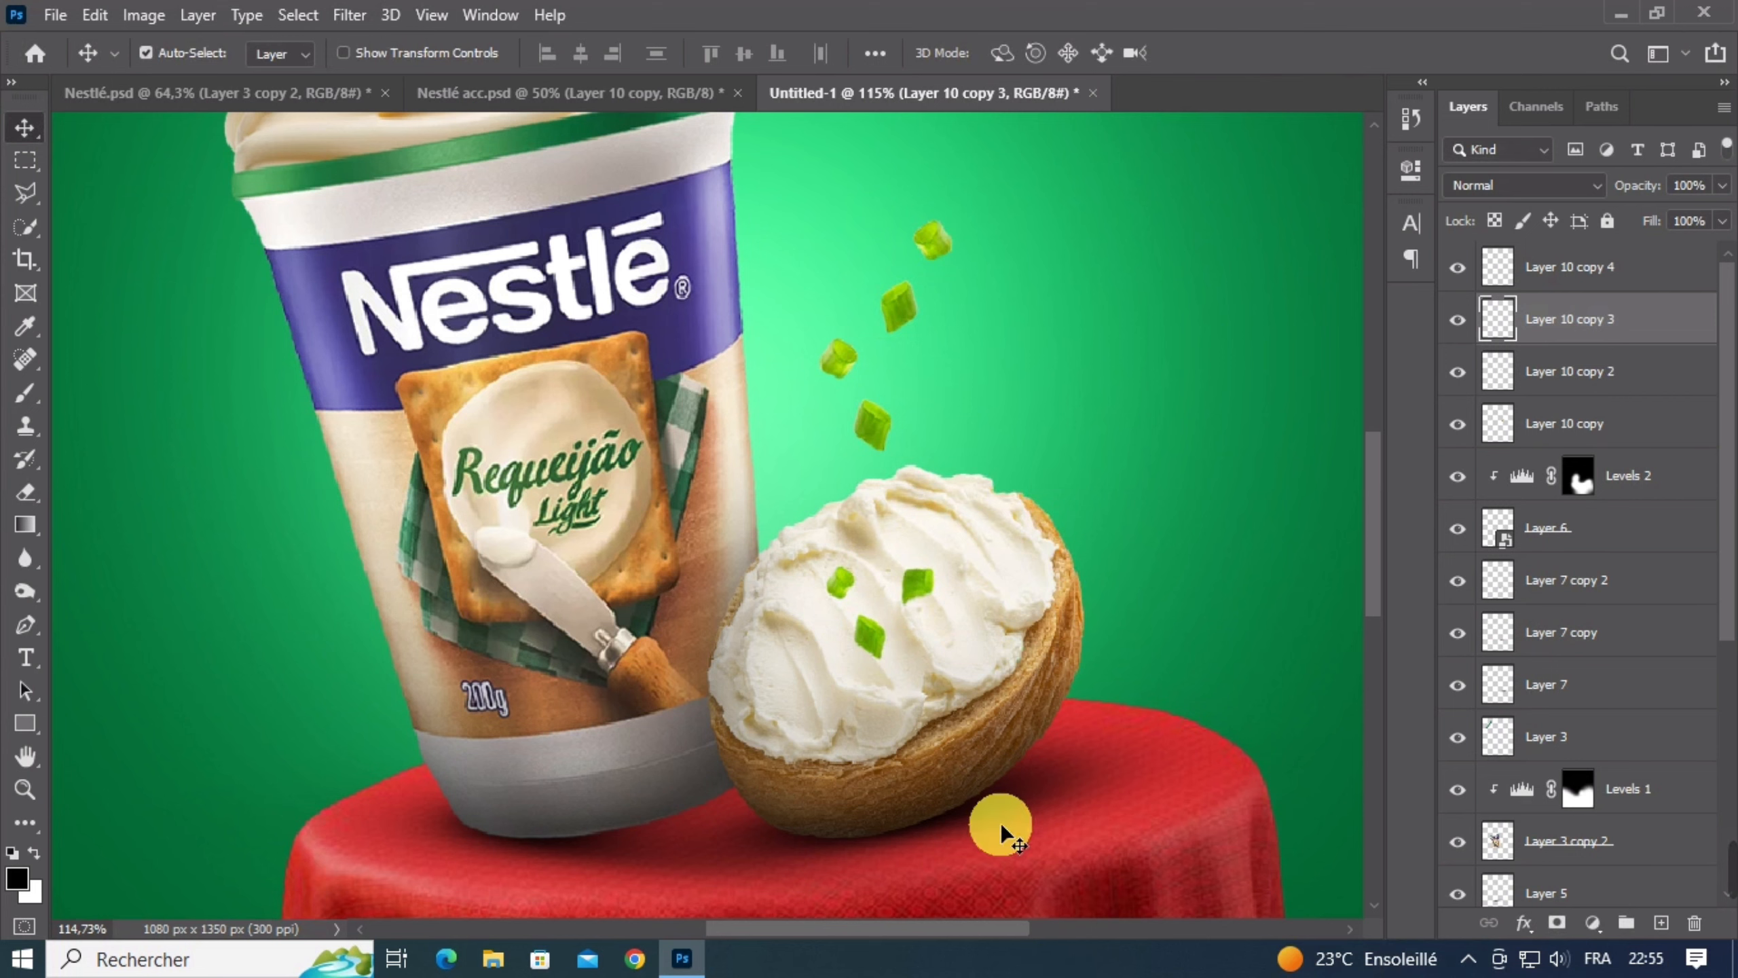
Add a soft black Drop Shadow with 31% opacity and a 90° angle to the left-hand herb pair on the cream
scroll(893, 660, down, 1)
scroll(890, 655, down, 3)
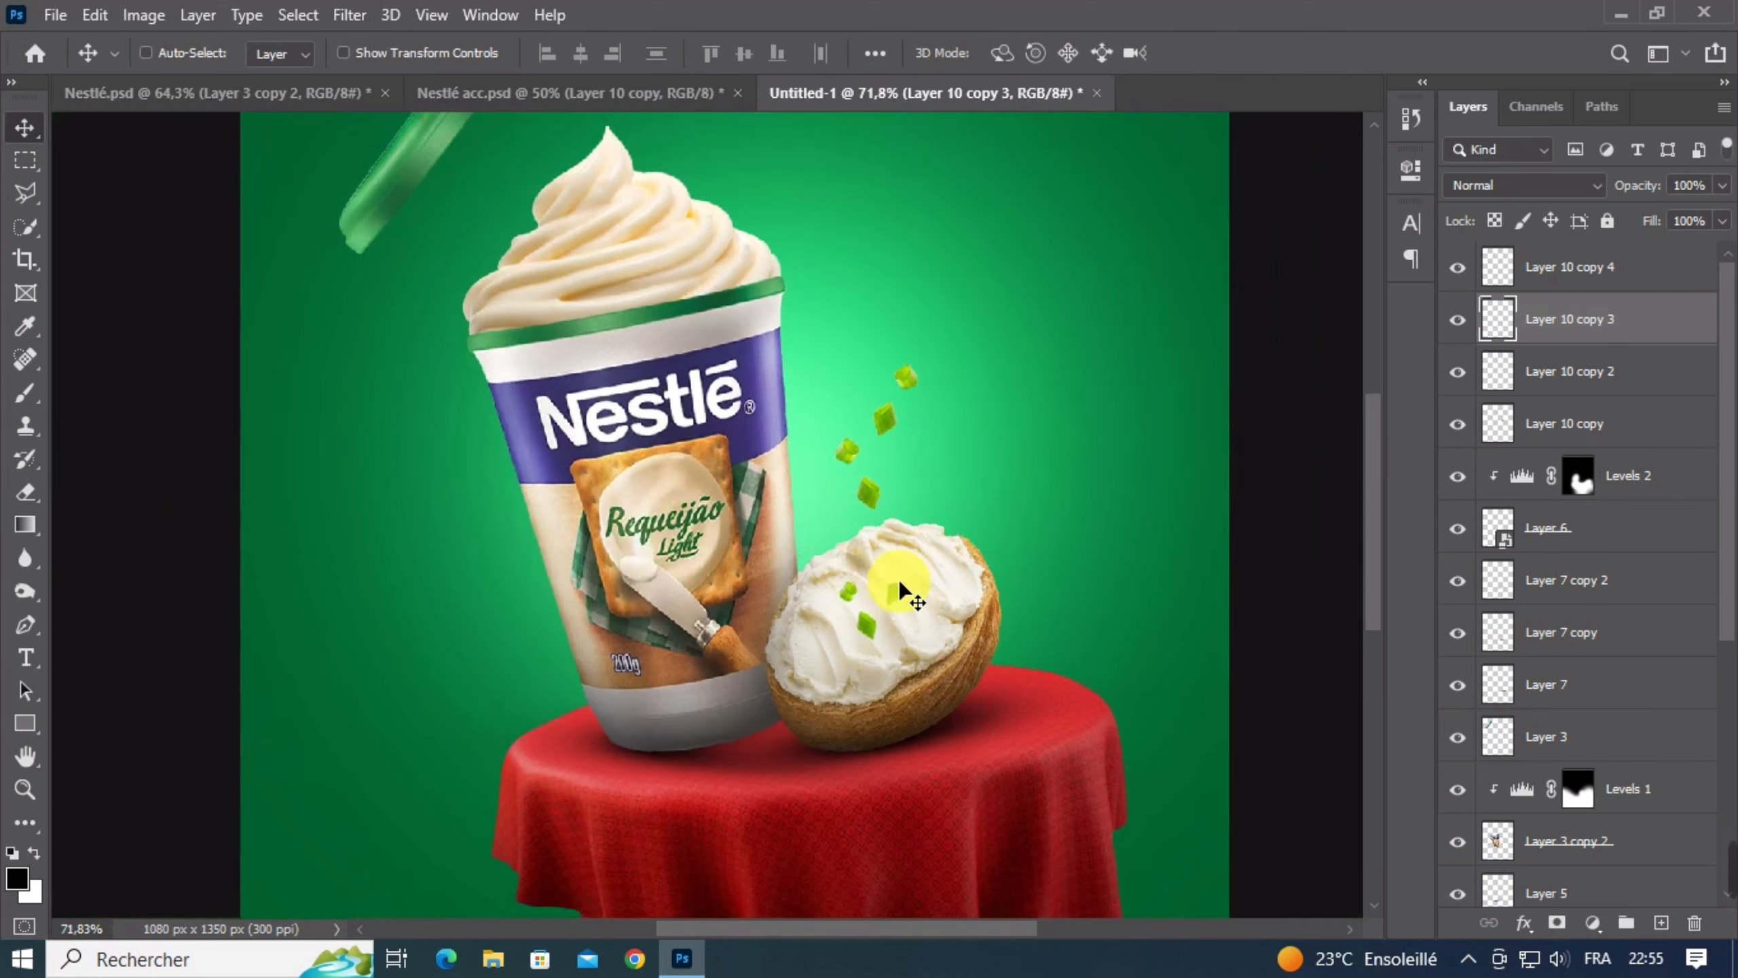
scroll(931, 631, up, 4)
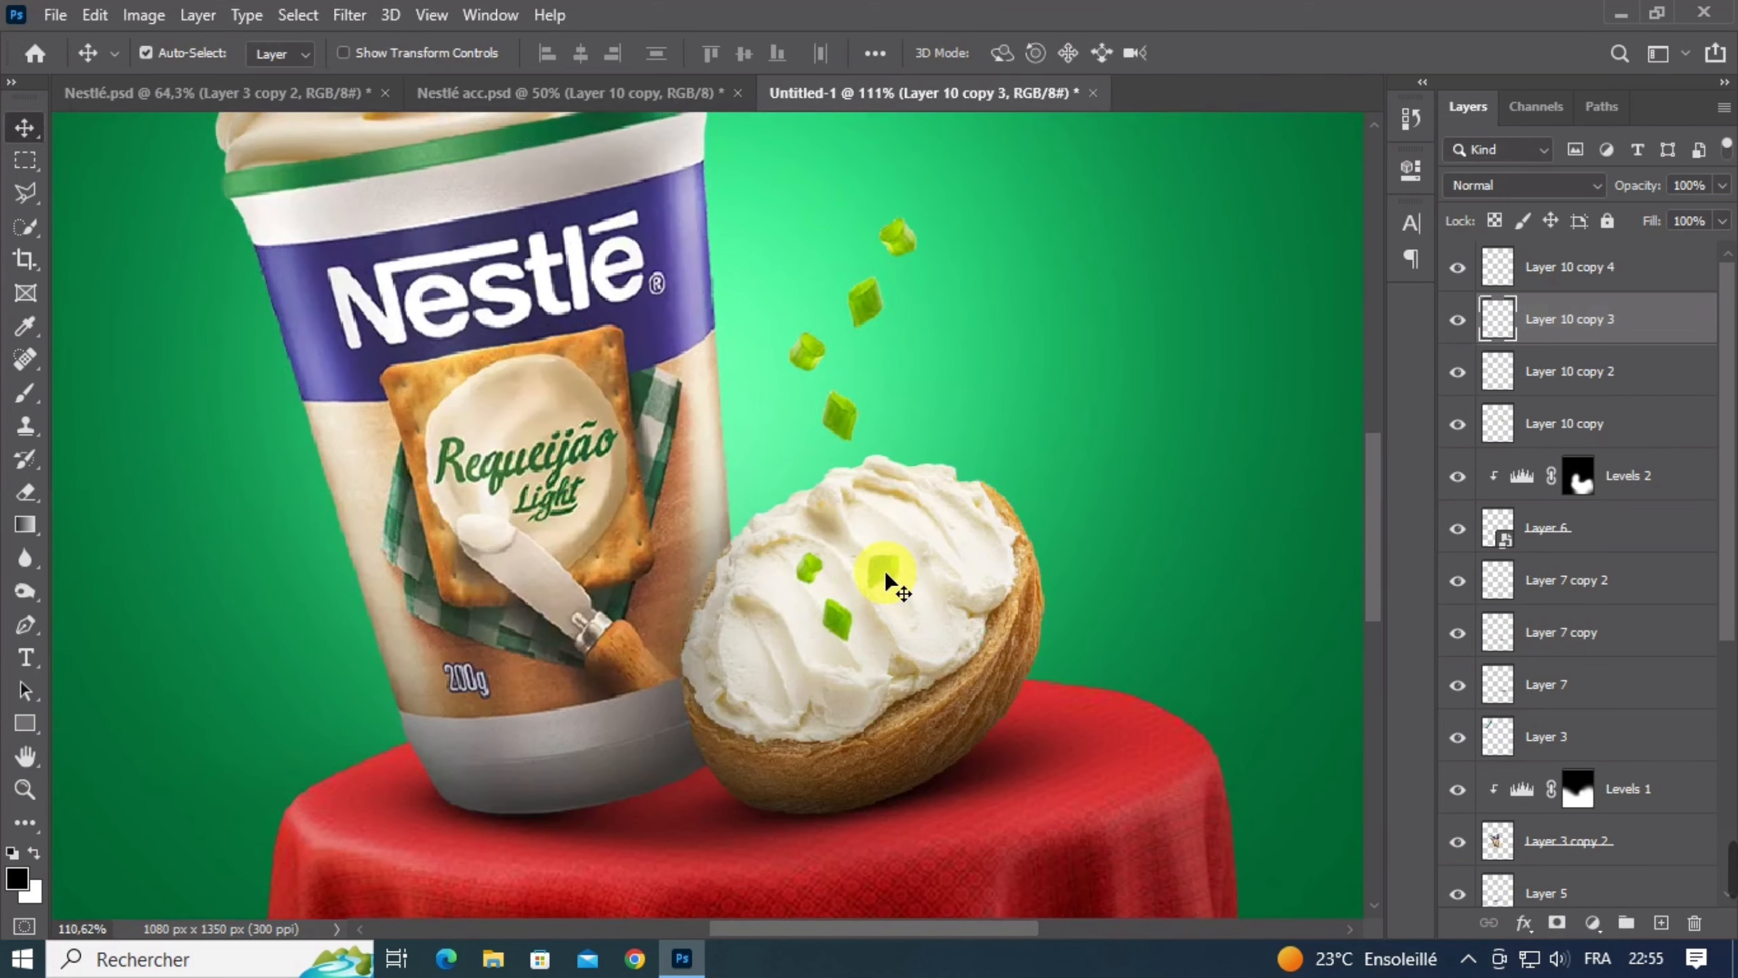
double_click(1642, 323)
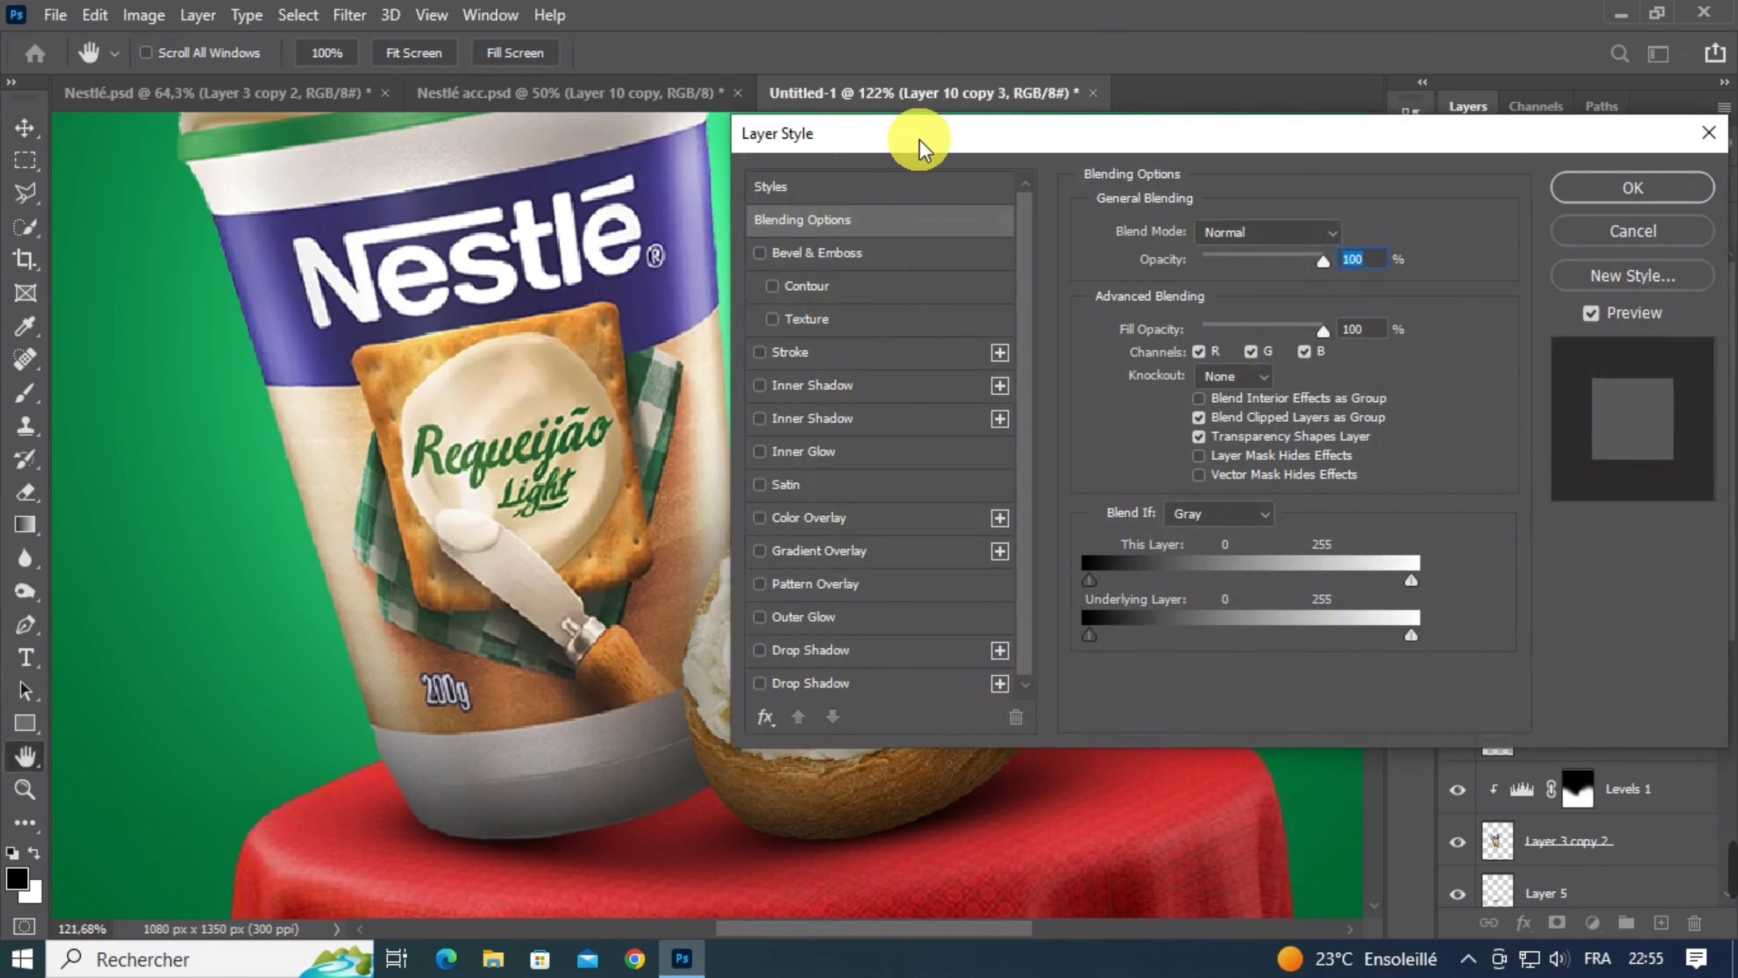
drag(920, 139, 1231, 161)
click(1182, 699)
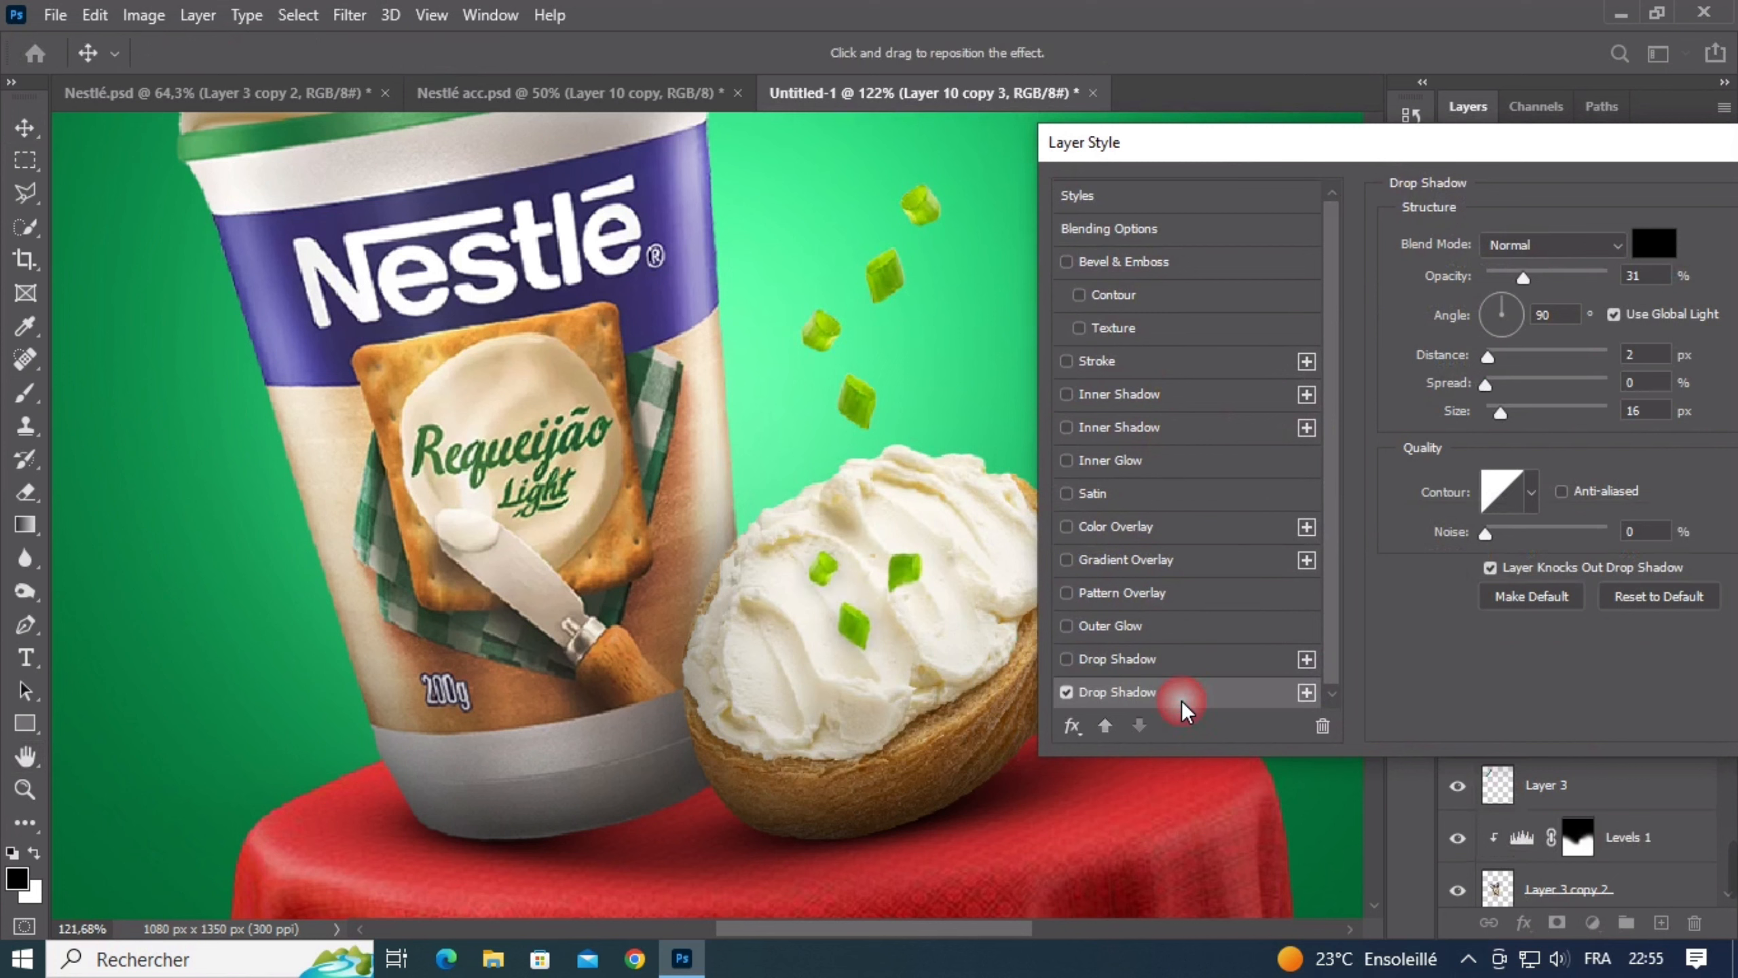
drag(1499, 412, 1482, 399)
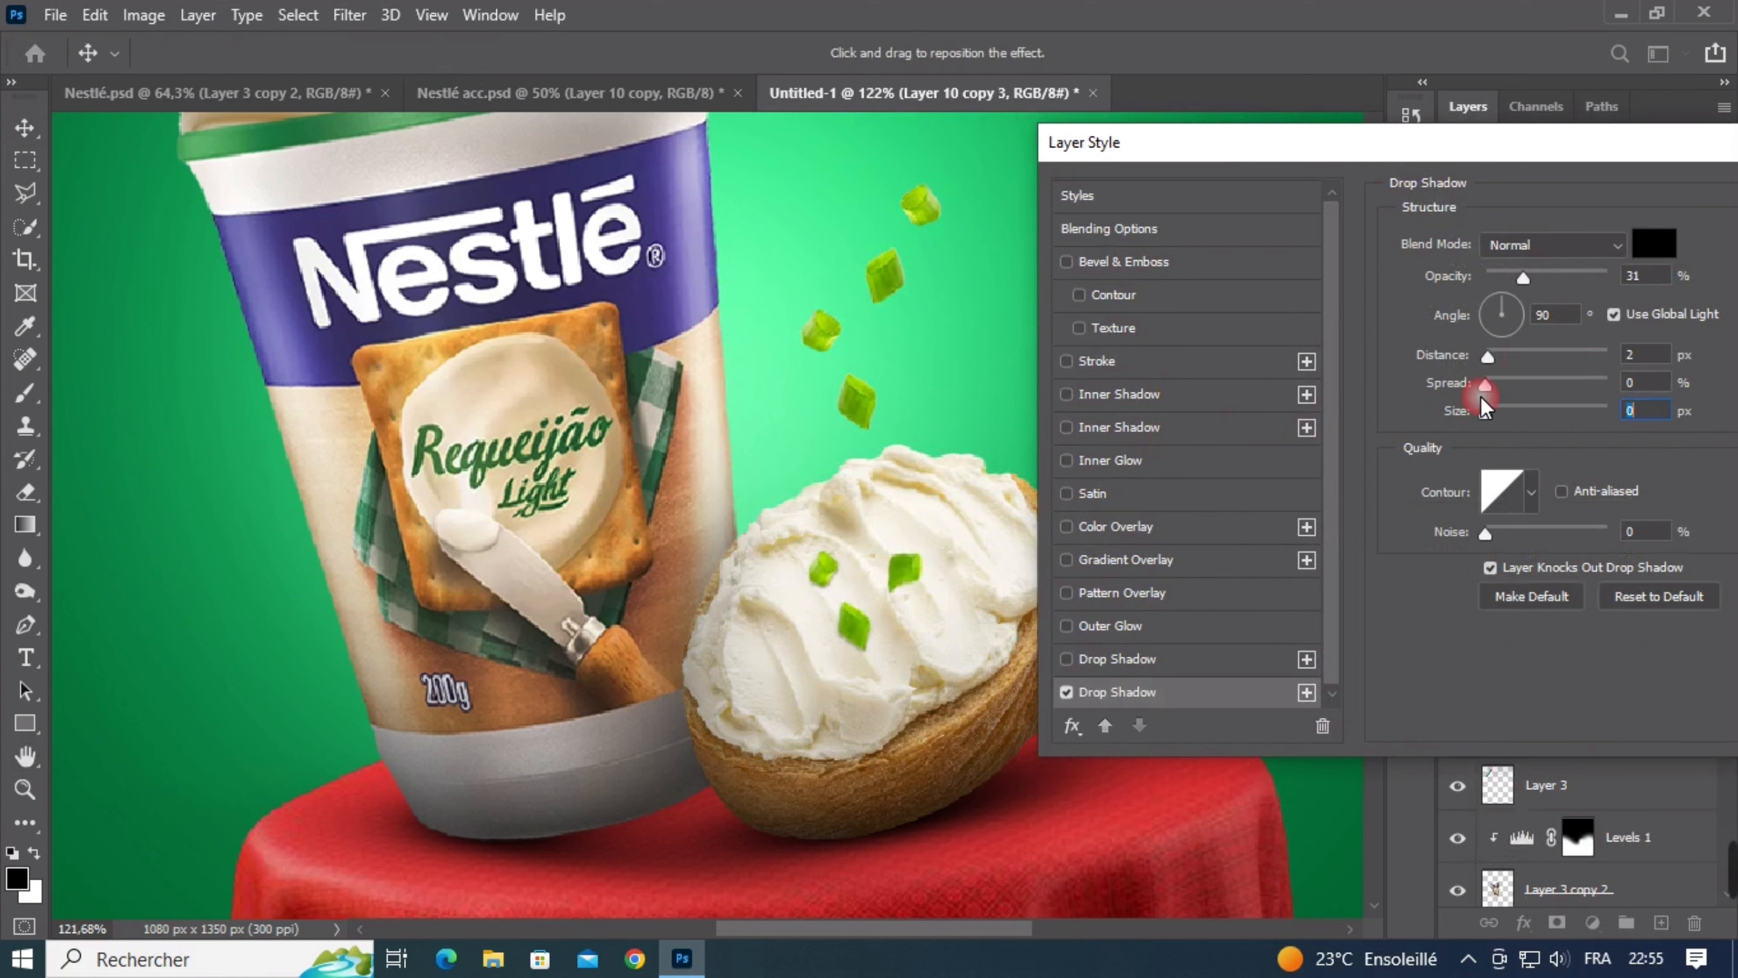
click(1486, 355)
drag(1499, 415, 1500, 415)
key(Return)
Give the right-hand herb piece on the bread's cream the same Drop Shadow
click(897, 575)
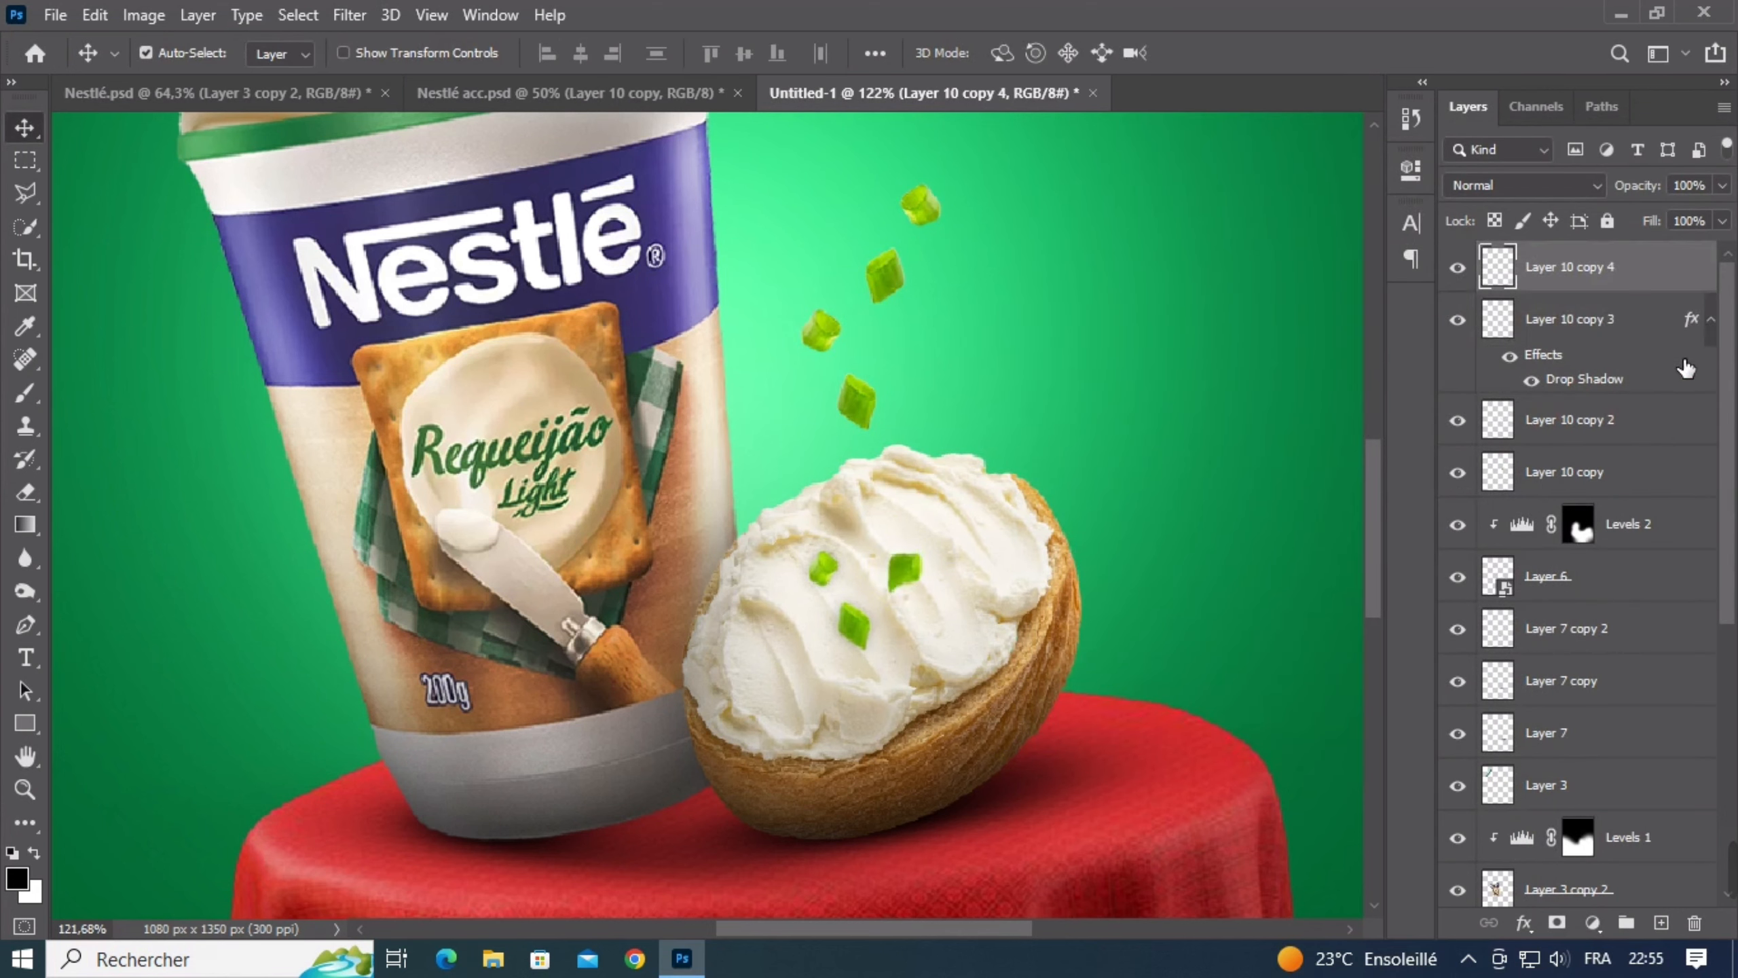
click(1666, 273)
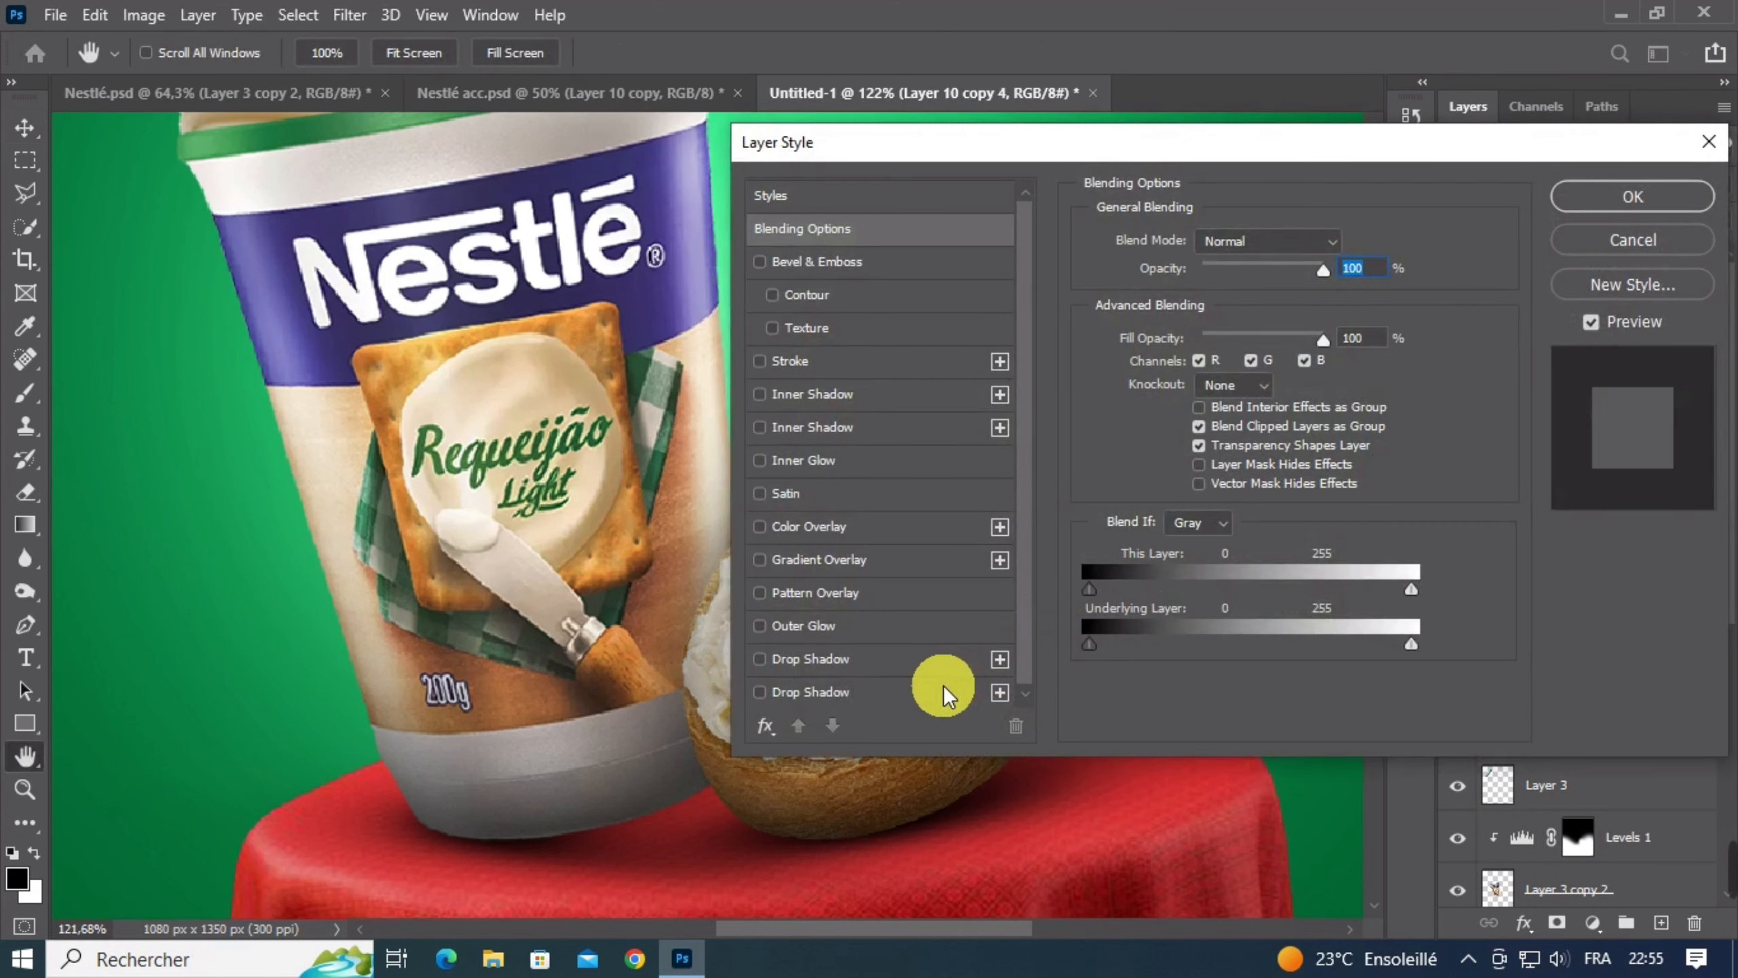
click(939, 690)
click(1587, 213)
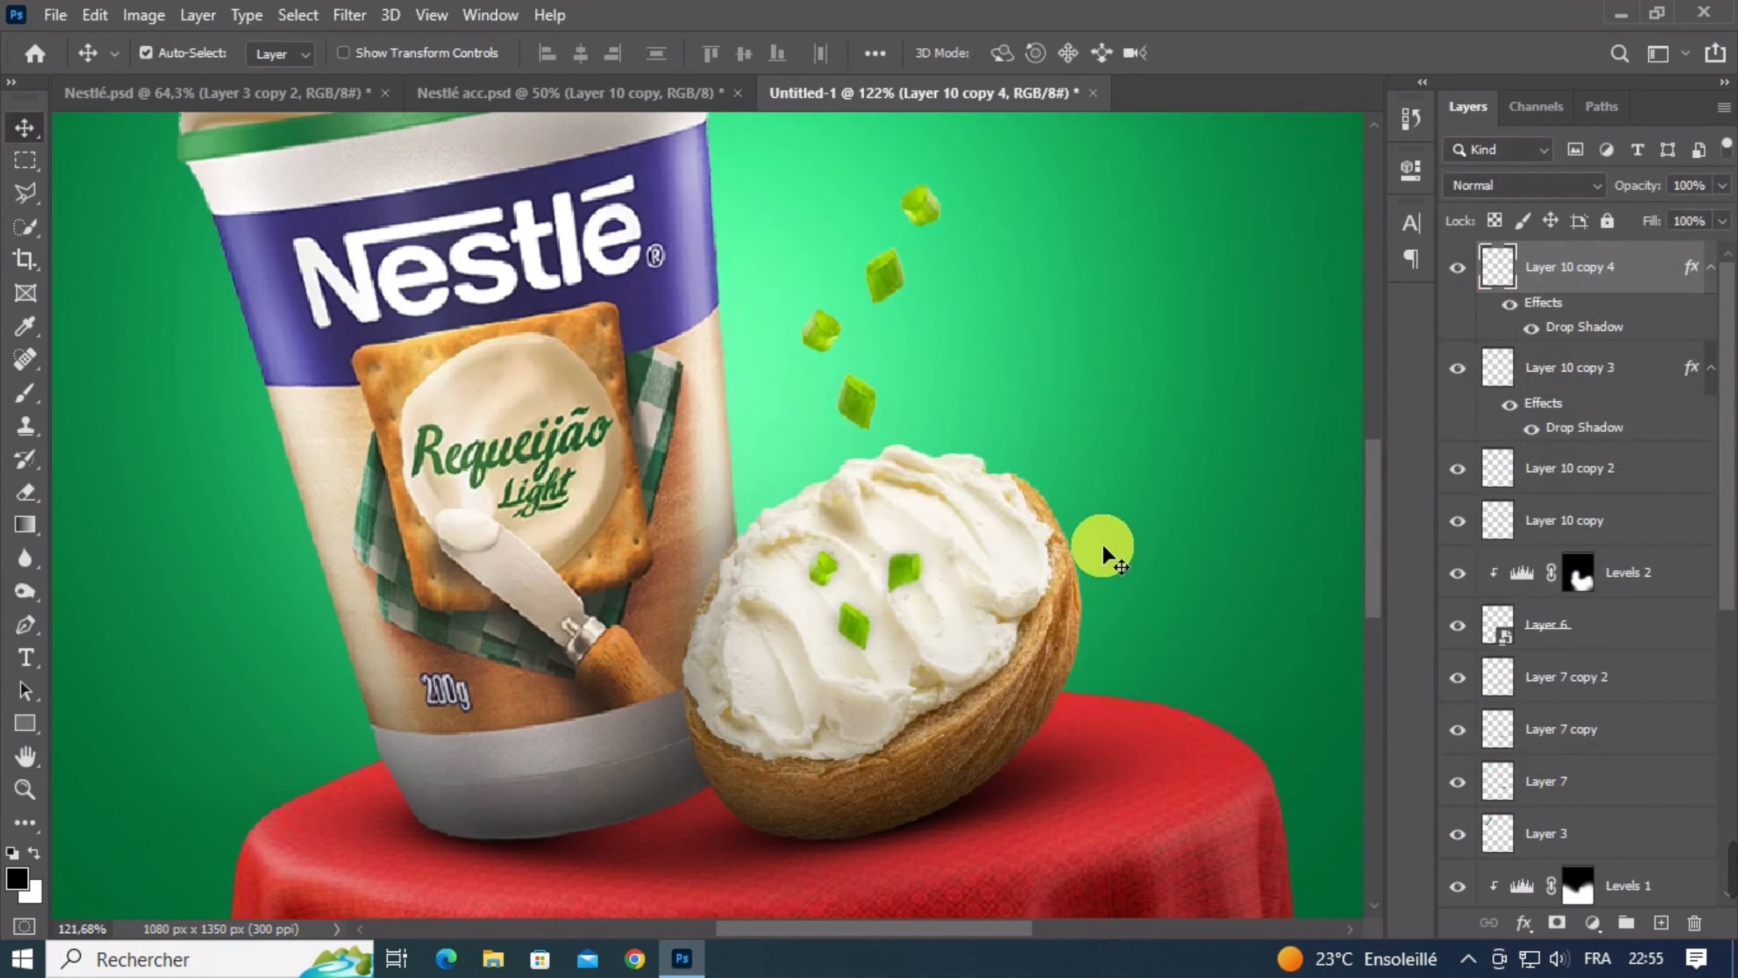
Rotate the lower pair of falling herb pieces above the bread slightly counterclockwise
scroll(924, 674, down, 6)
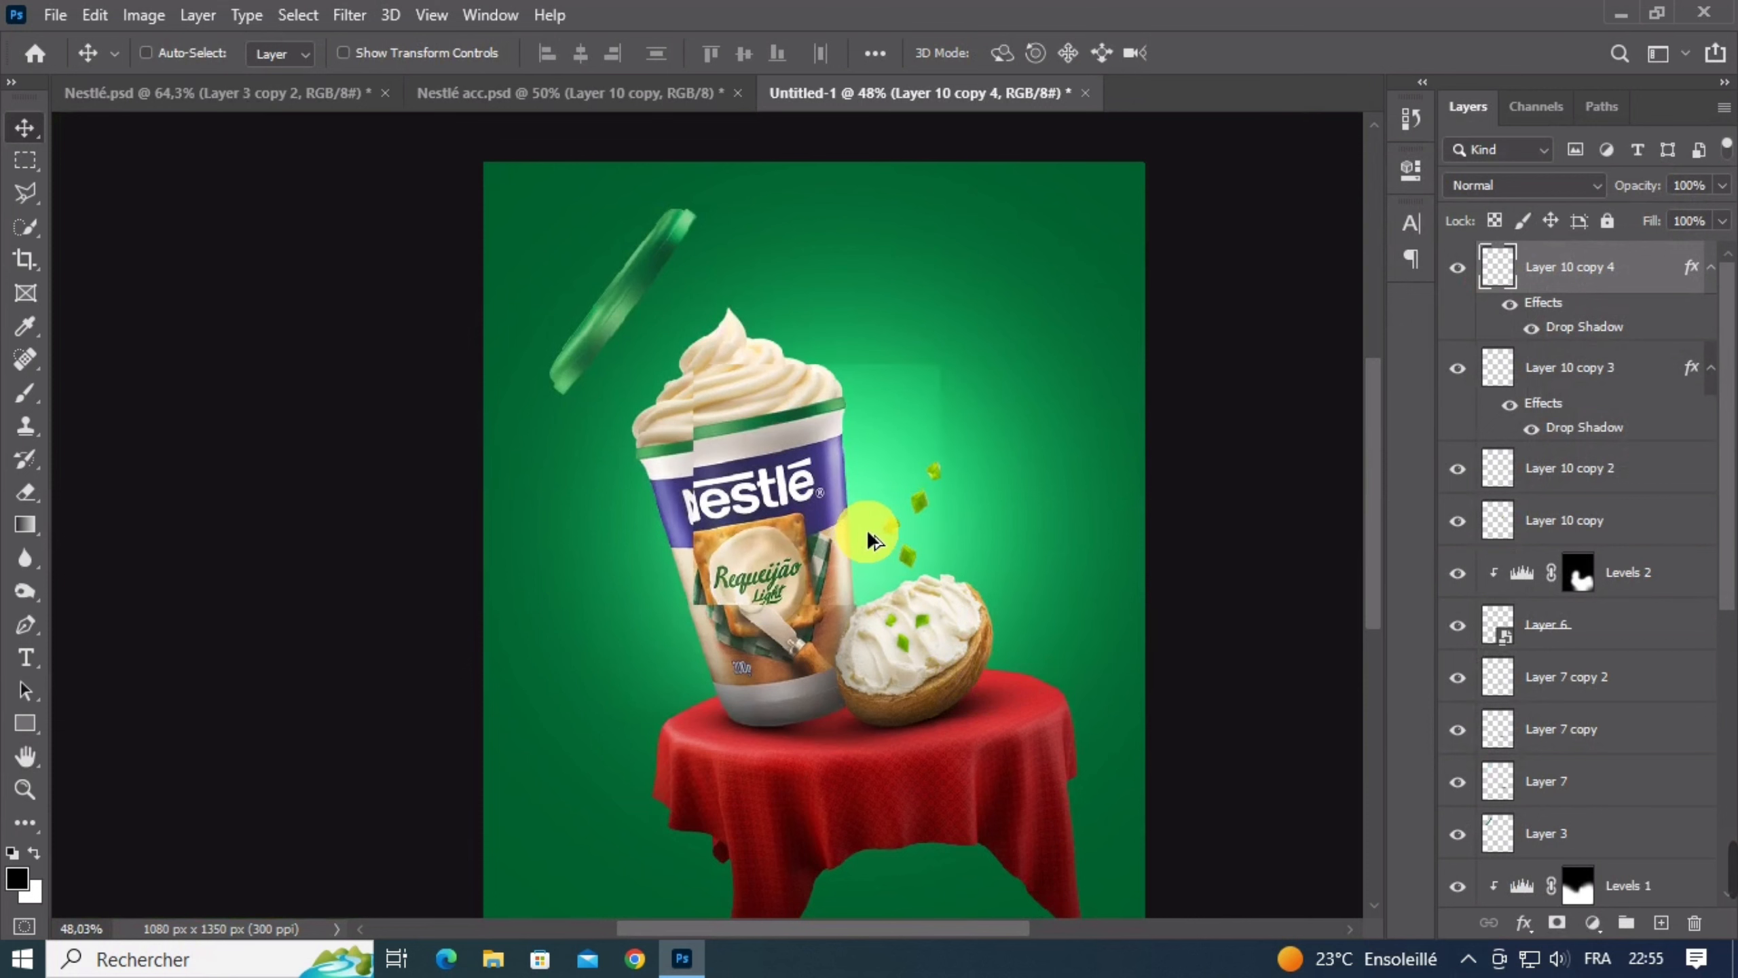
scroll(938, 592, up, 1)
scroll(937, 589, up, 3)
click(899, 547)
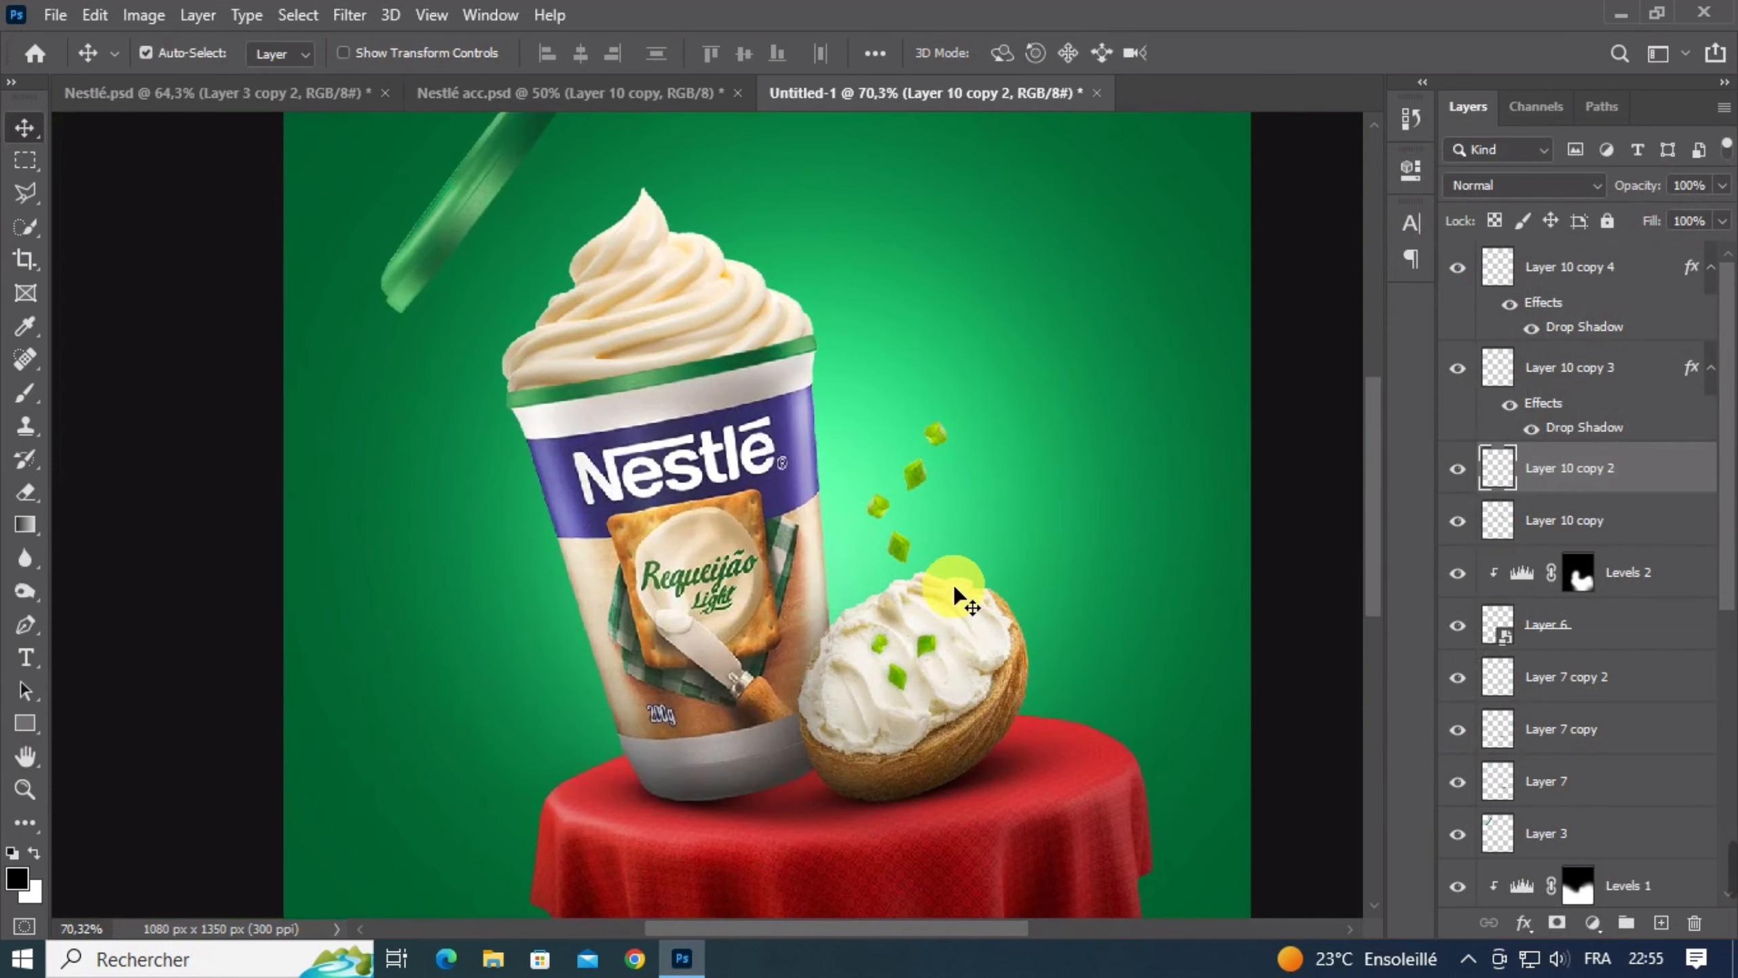
key(ctrl+t)
drag(974, 593, 1012, 552)
key(Return)
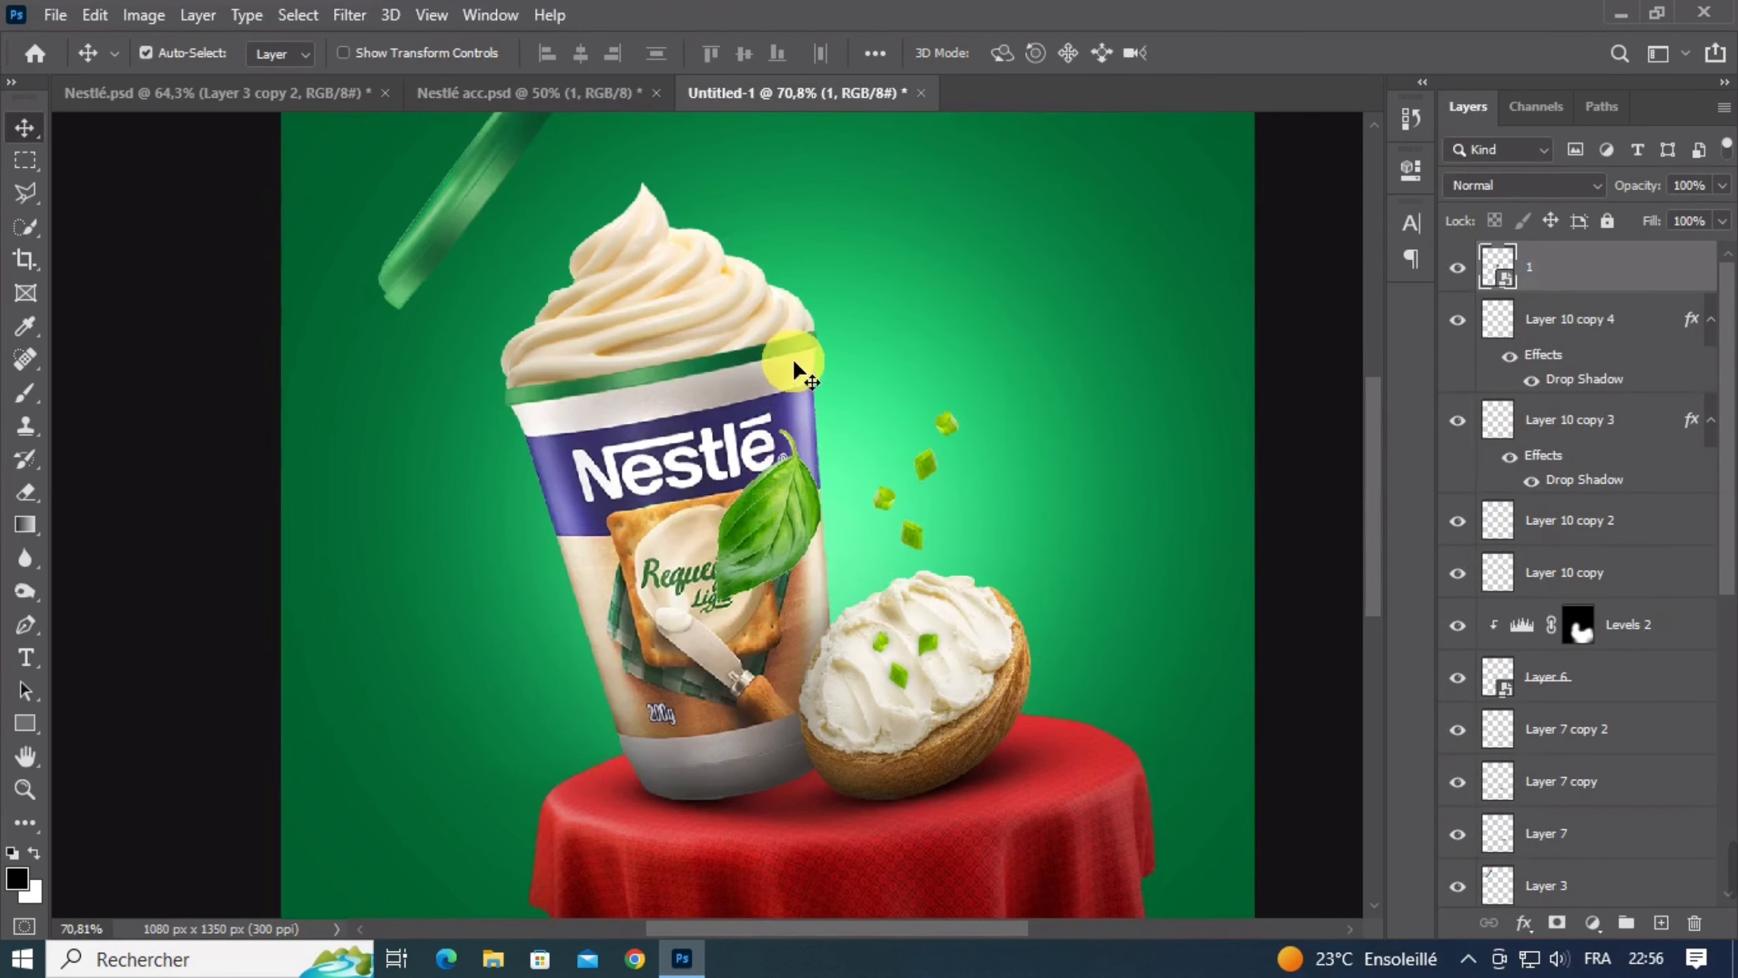
Move the basil leaf above the cup's cream swirl and scale it down to about 5.9%
scroll(794, 371, up, 2)
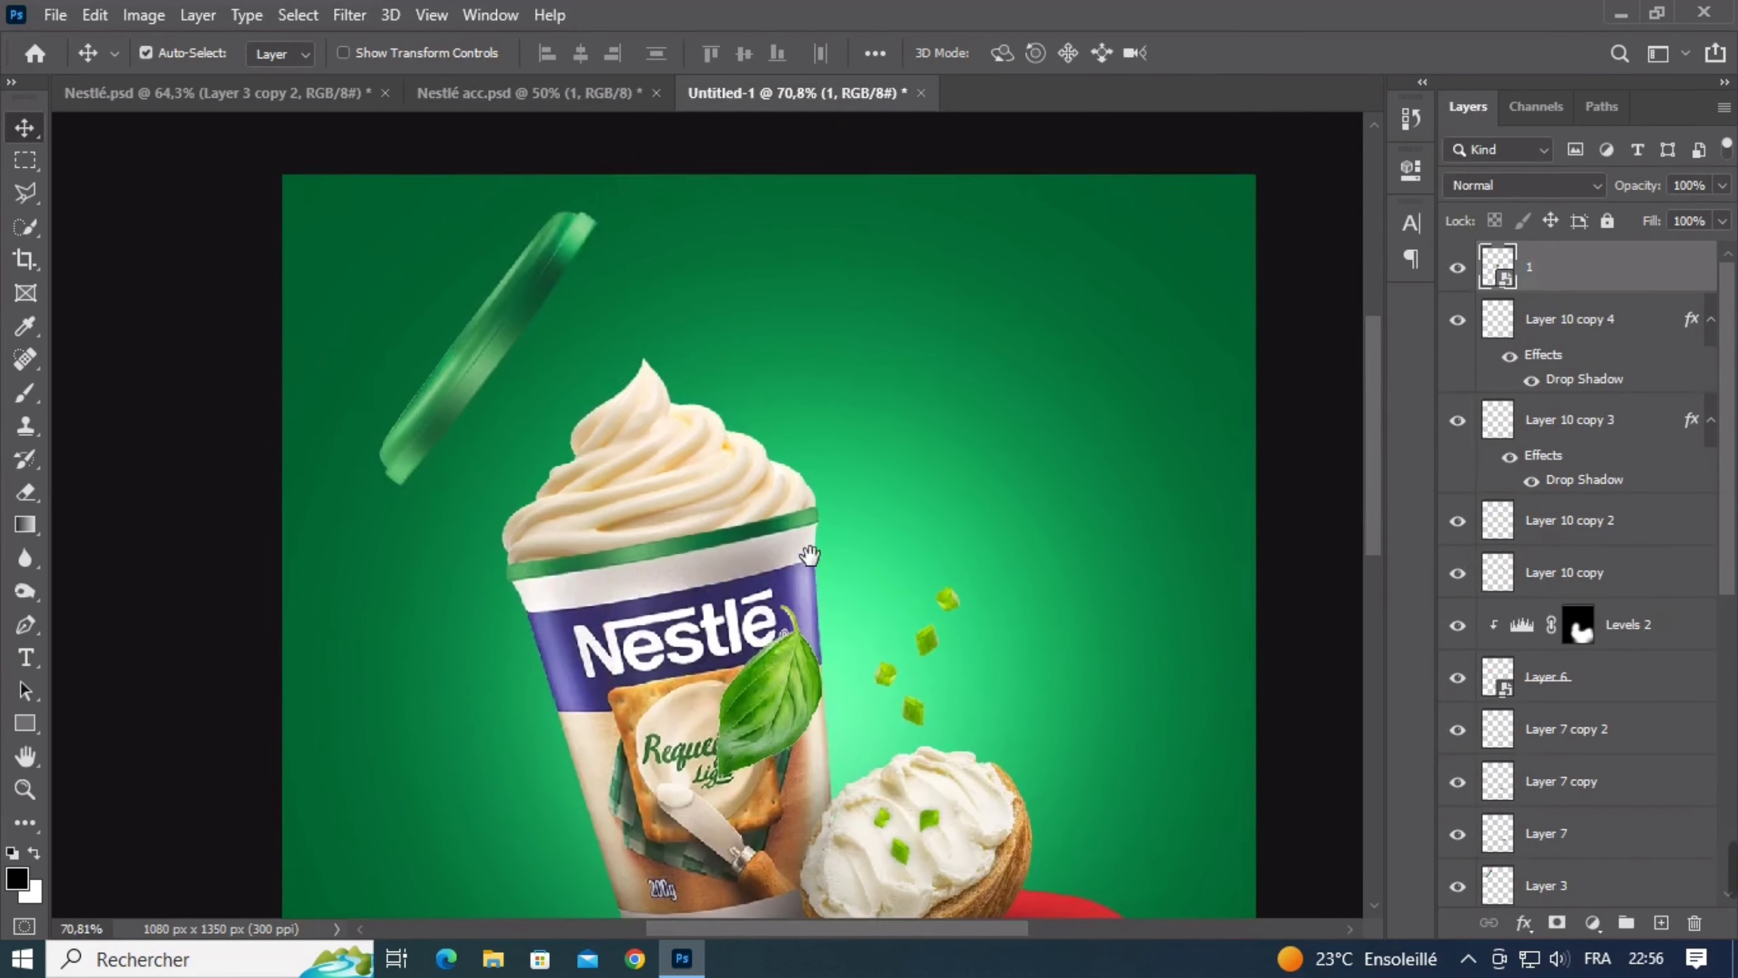
drag(770, 585, 744, 289)
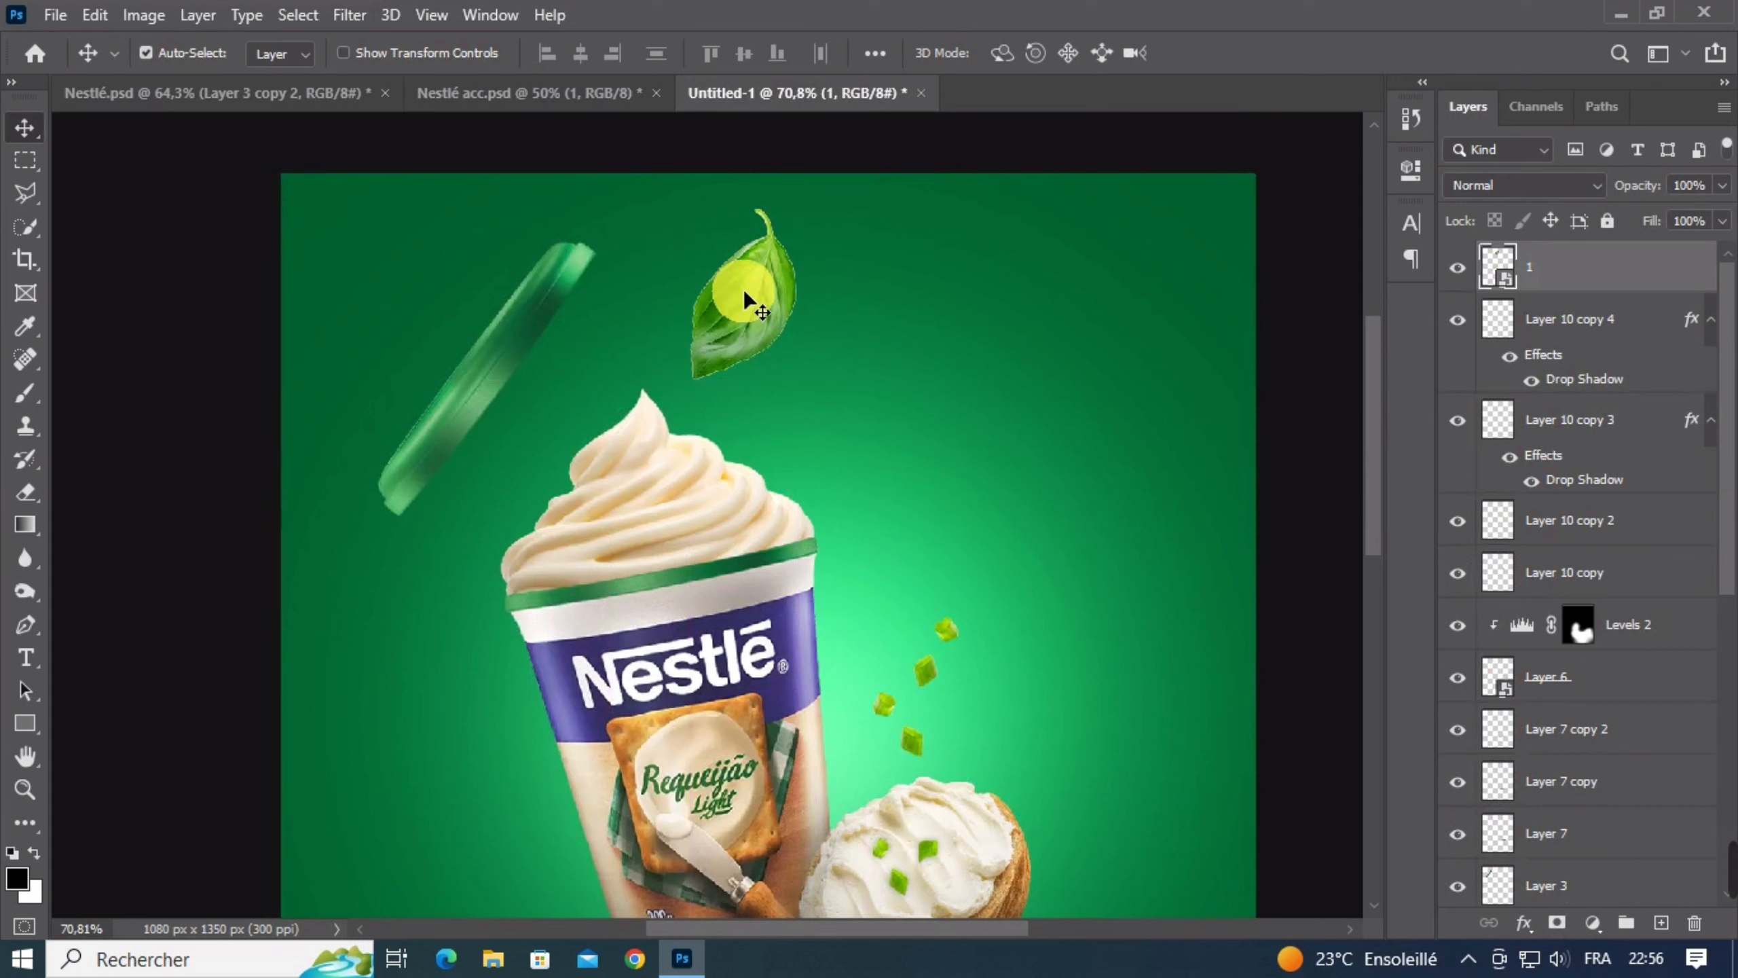
key(ctrl+t)
drag(984, 316, 752, 403)
double_click(749, 317)
Duplicate the basil leaf just below the original and flip the copy horizontally
key(ctrl+t)
right_click(759, 405)
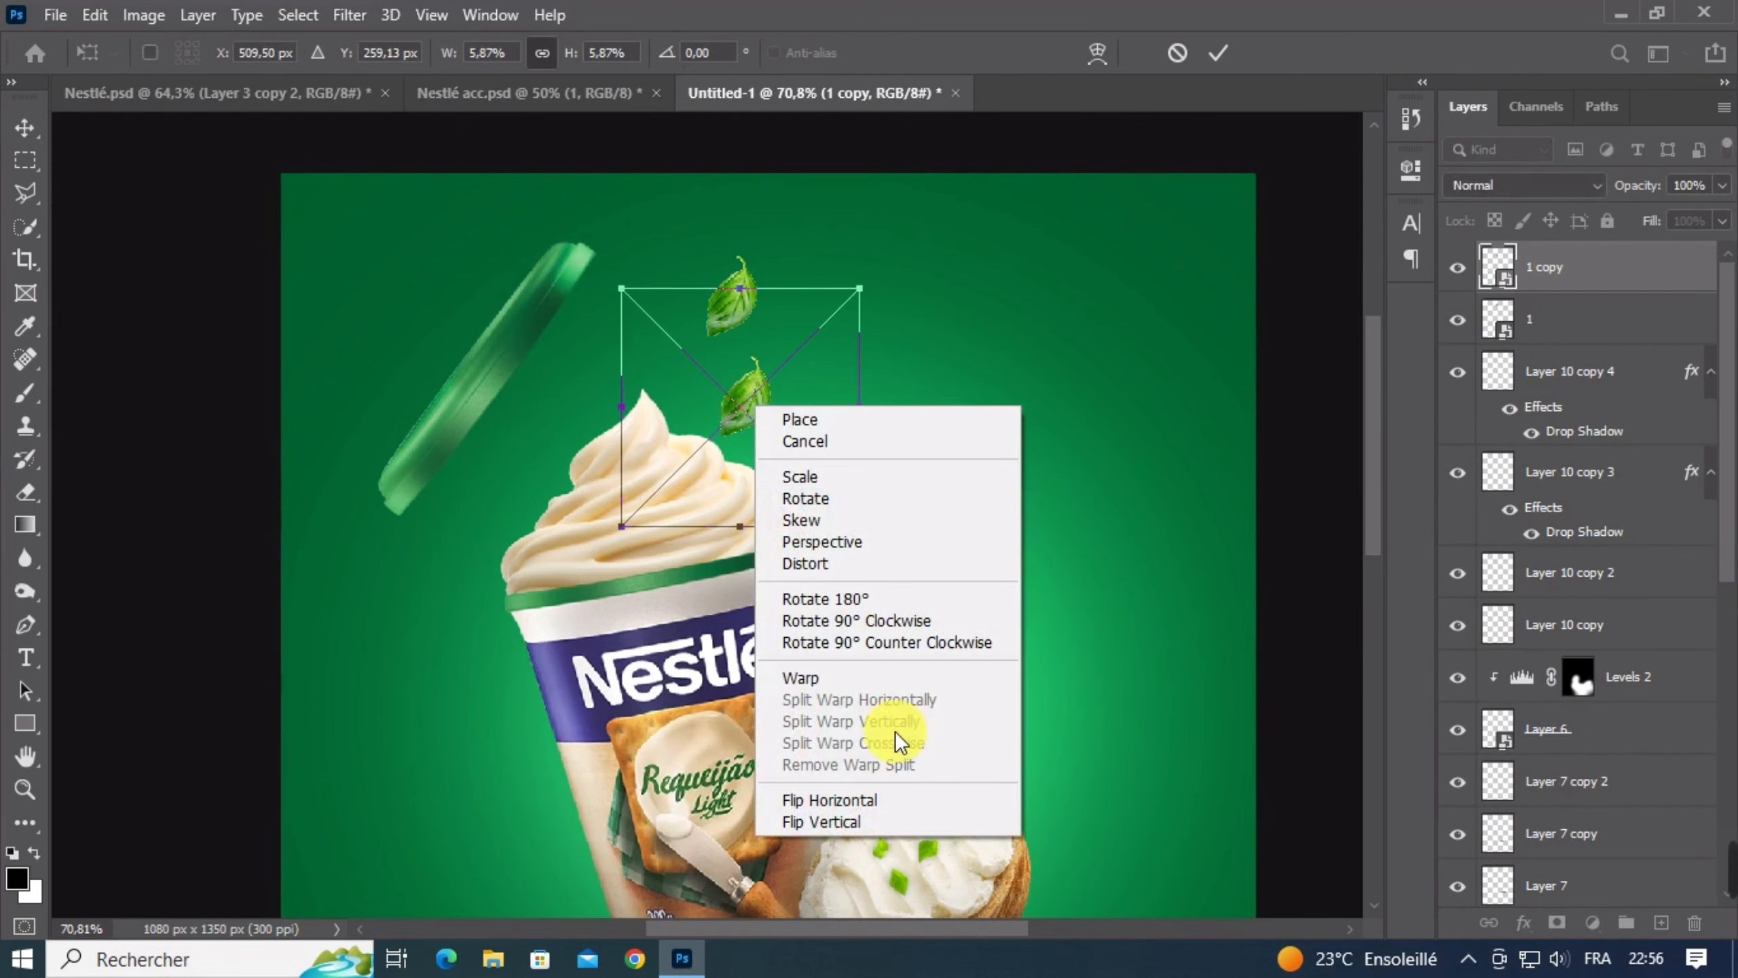
click(885, 798)
key(Return)
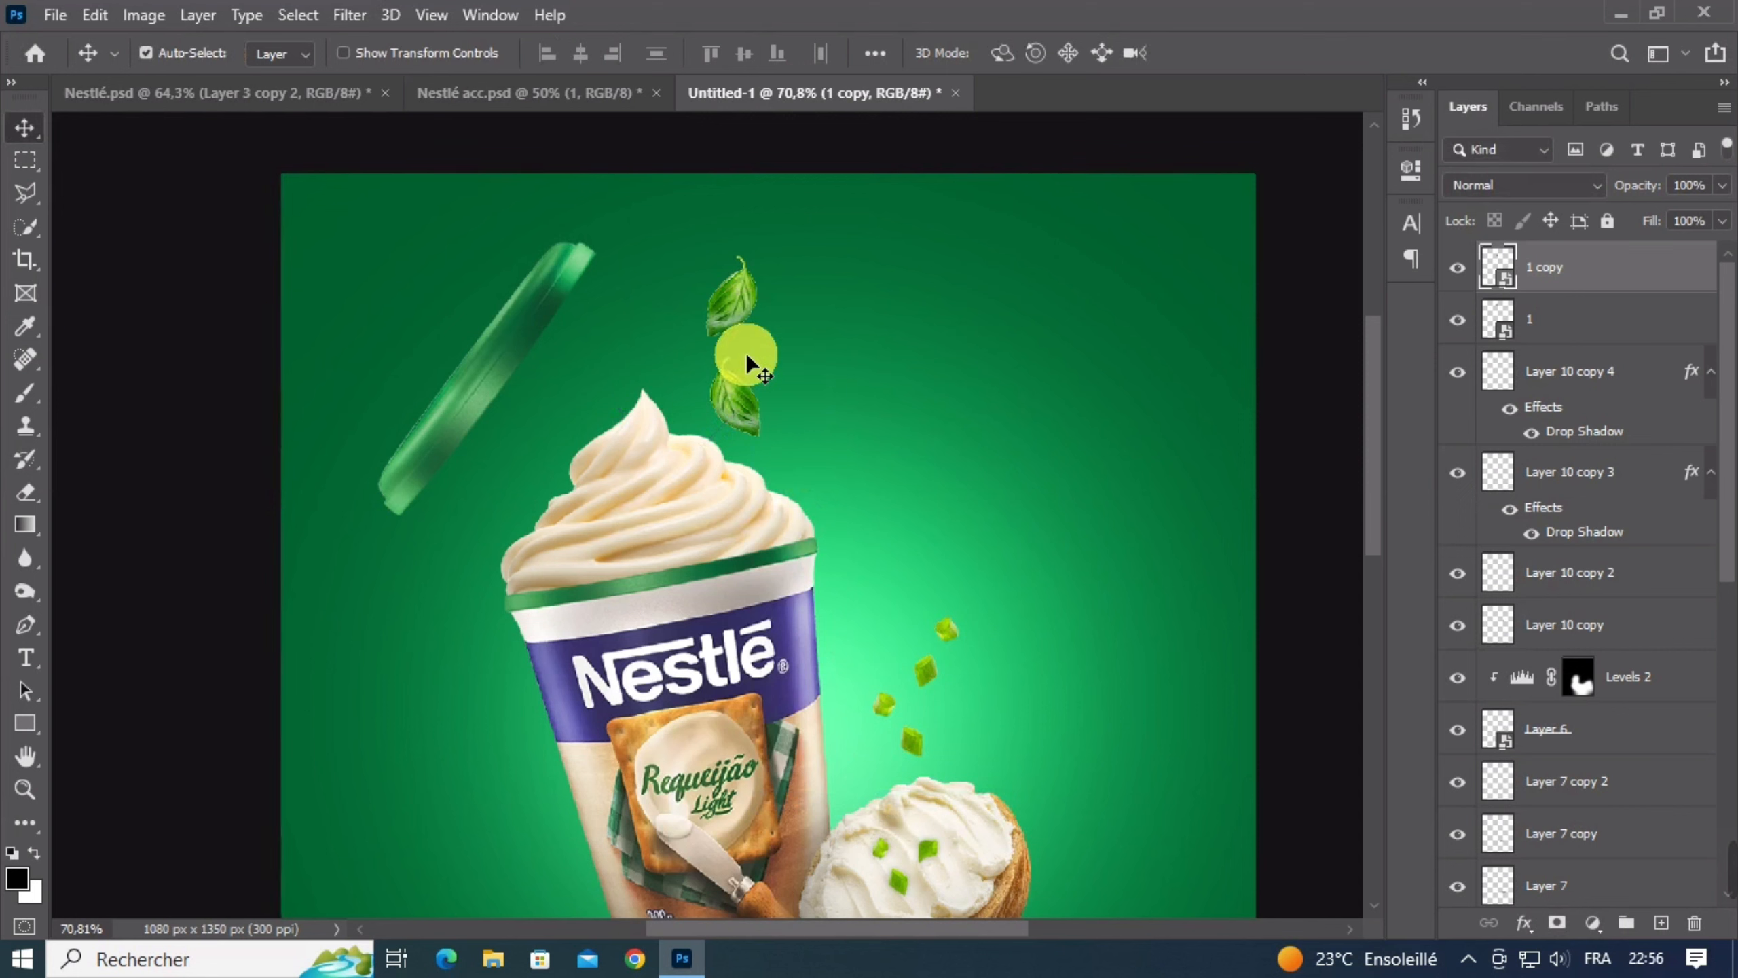
Spread the two basil leaves apart, moving the upper one higher and the flipped copy slightly up and left
shift+click(732, 397)
mouse_move(730, 403)
mouse_down()
mouse_move(729, 377)
mouse_move(733, 400)
mouse_move(717, 391)
mouse_up()
shift+click(730, 404)
drag(734, 297, 736, 277)
Scale the lower basil leaf down to about 4.6% and shift it closer to the cream swirl's tip
click(712, 392)
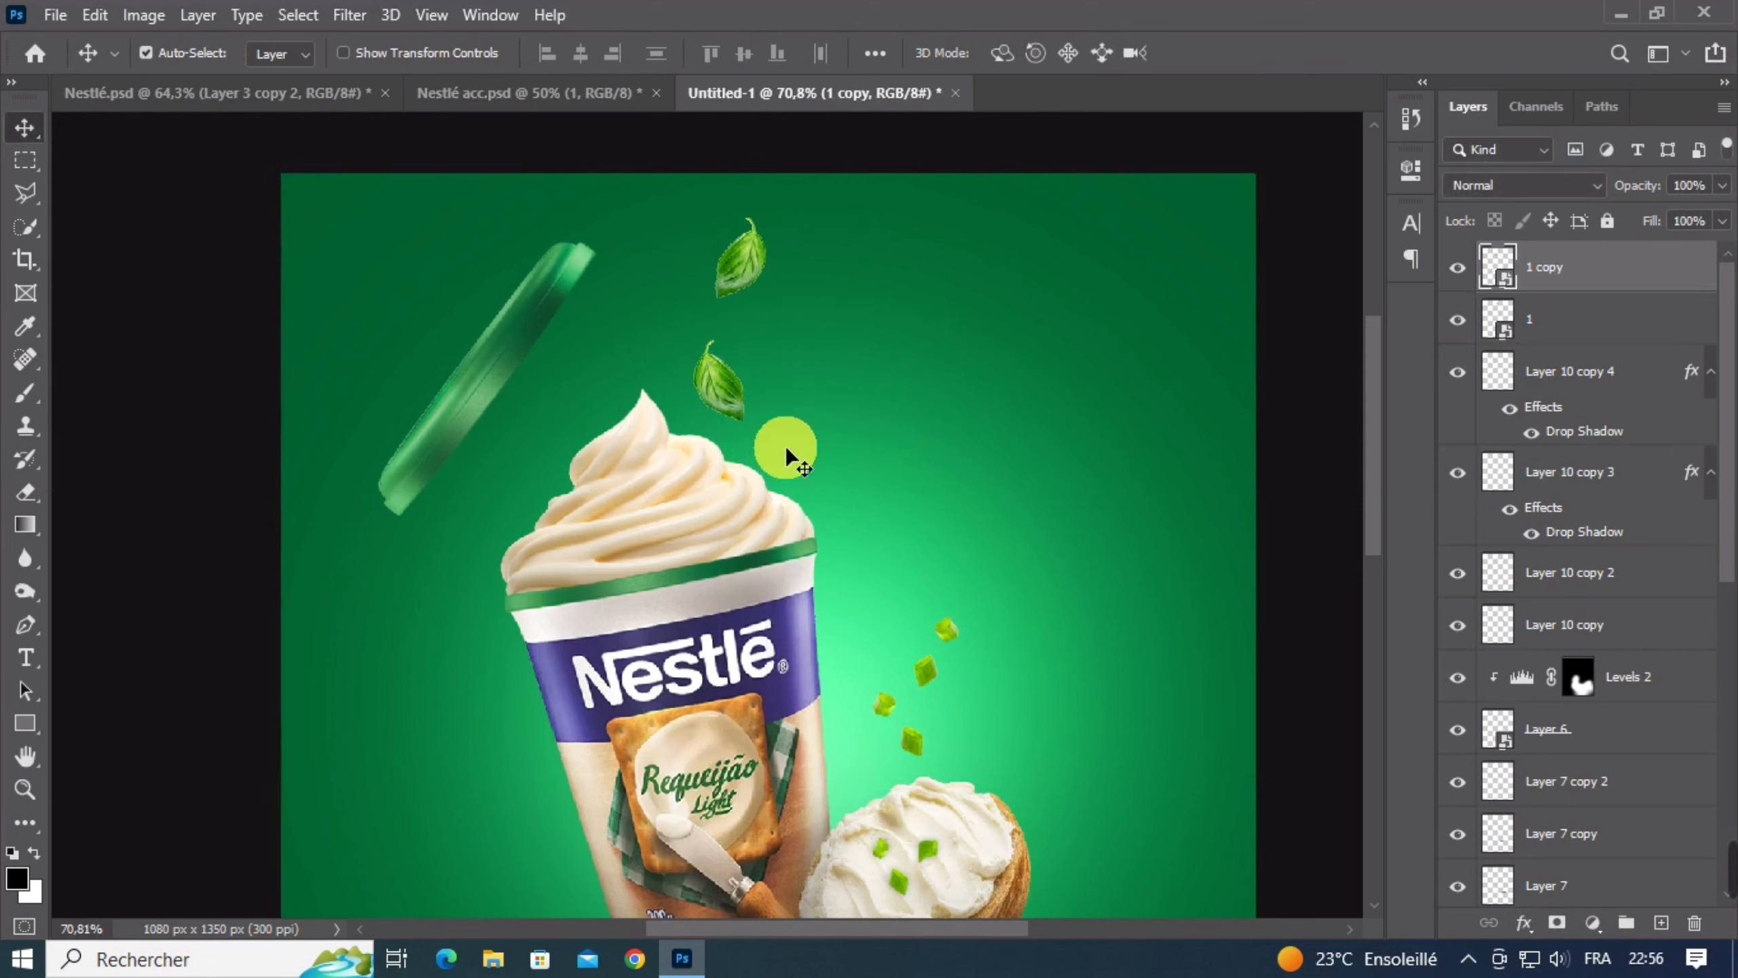
key(ctrl+t)
drag(834, 498, 801, 459)
double_click(698, 364)
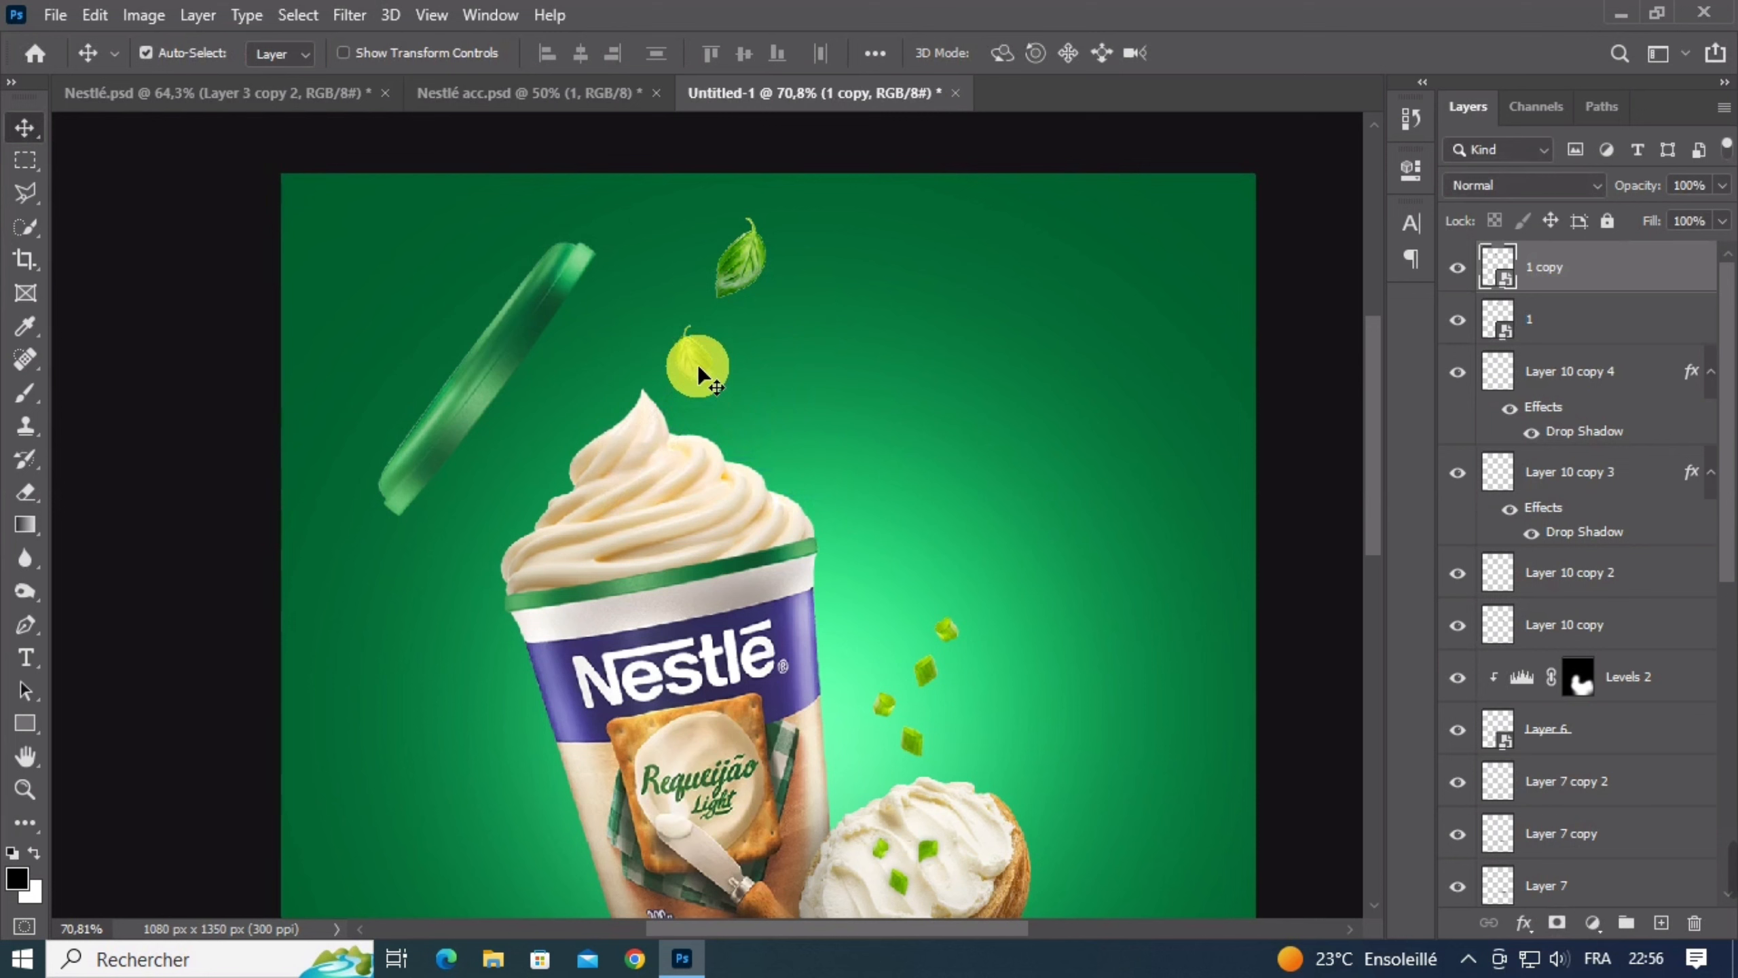
Duplicate the lower basil leaf onto the cream swirl, rotate the copy to about 121° and flip it horizontally
drag(695, 356, 641, 497)
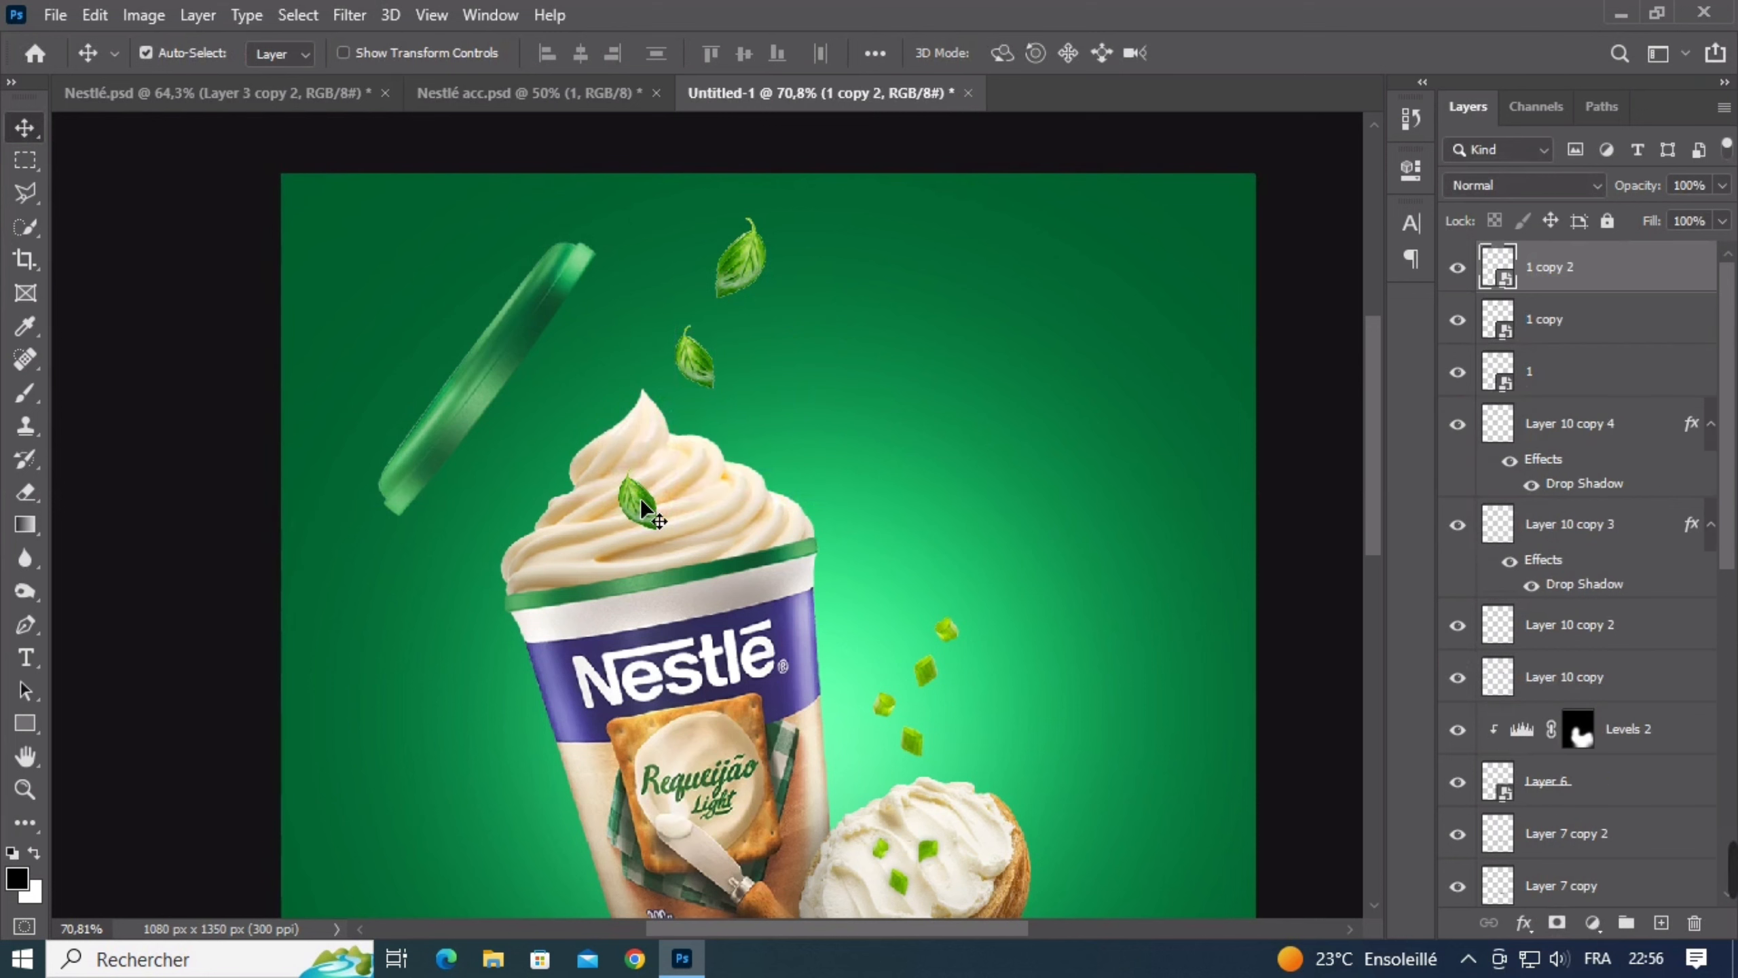
key(ctrl+t)
drag(784, 571, 735, 450)
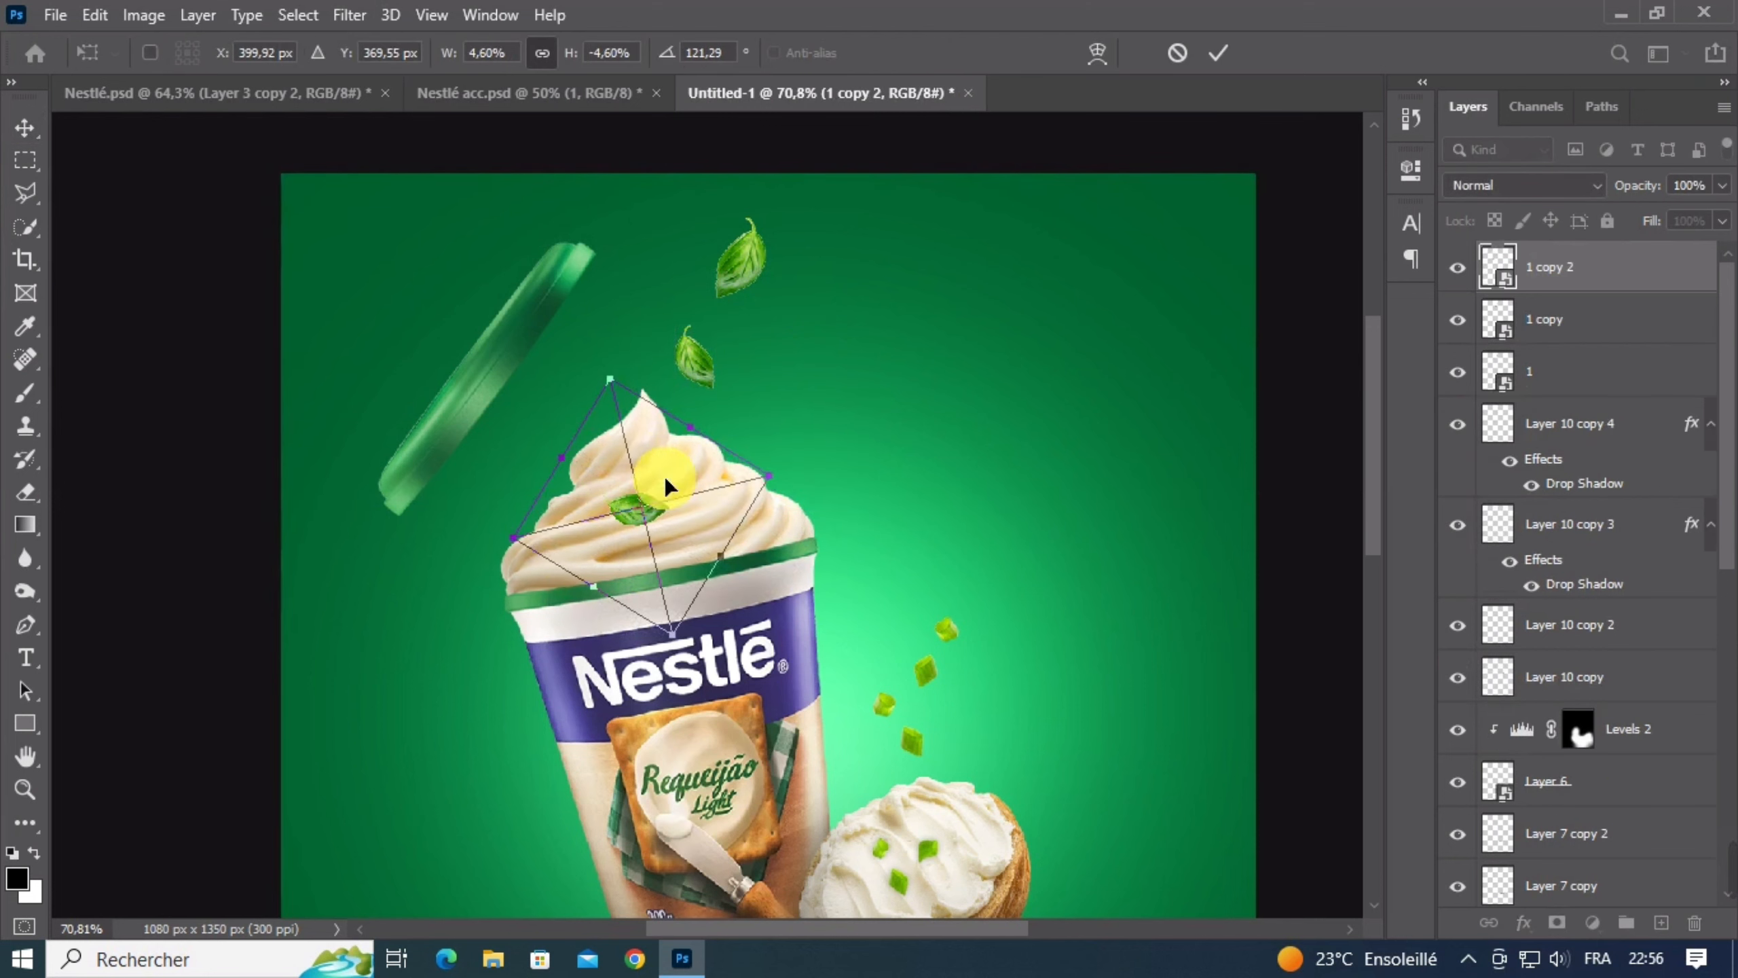
right_click(625, 426)
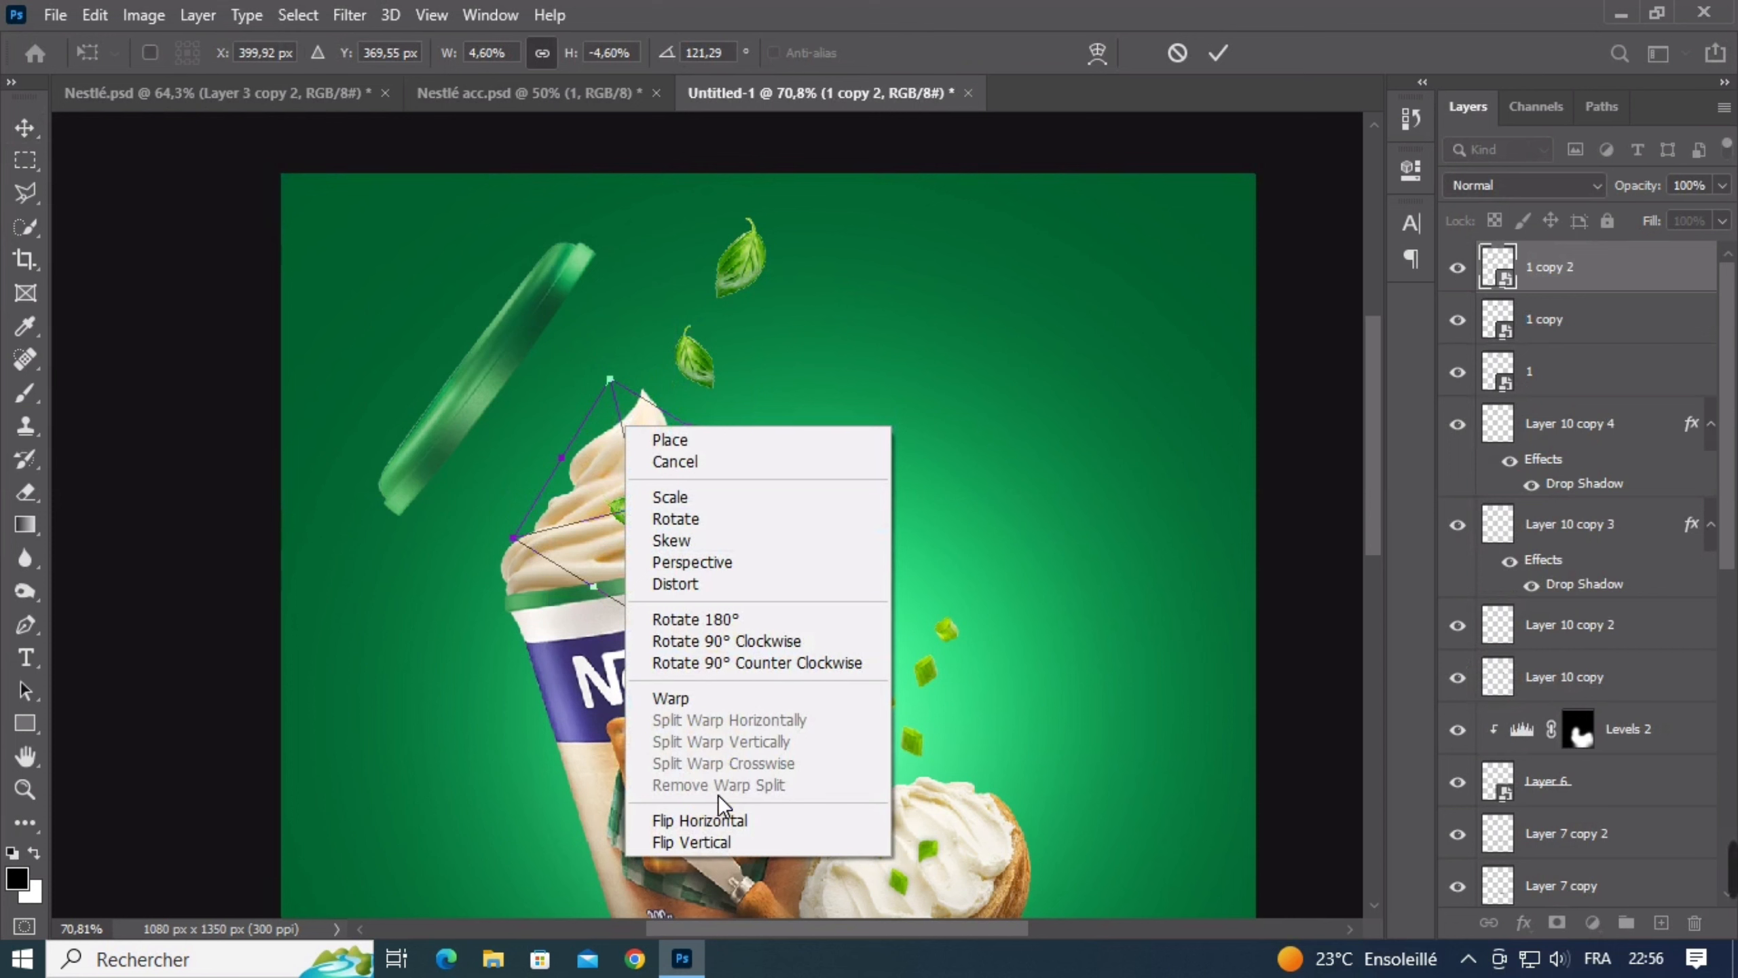
click(734, 820)
Rotate the basil leaf on the cream swirl 90° clockwise, then freely to about -147.4°
right_click(679, 483)
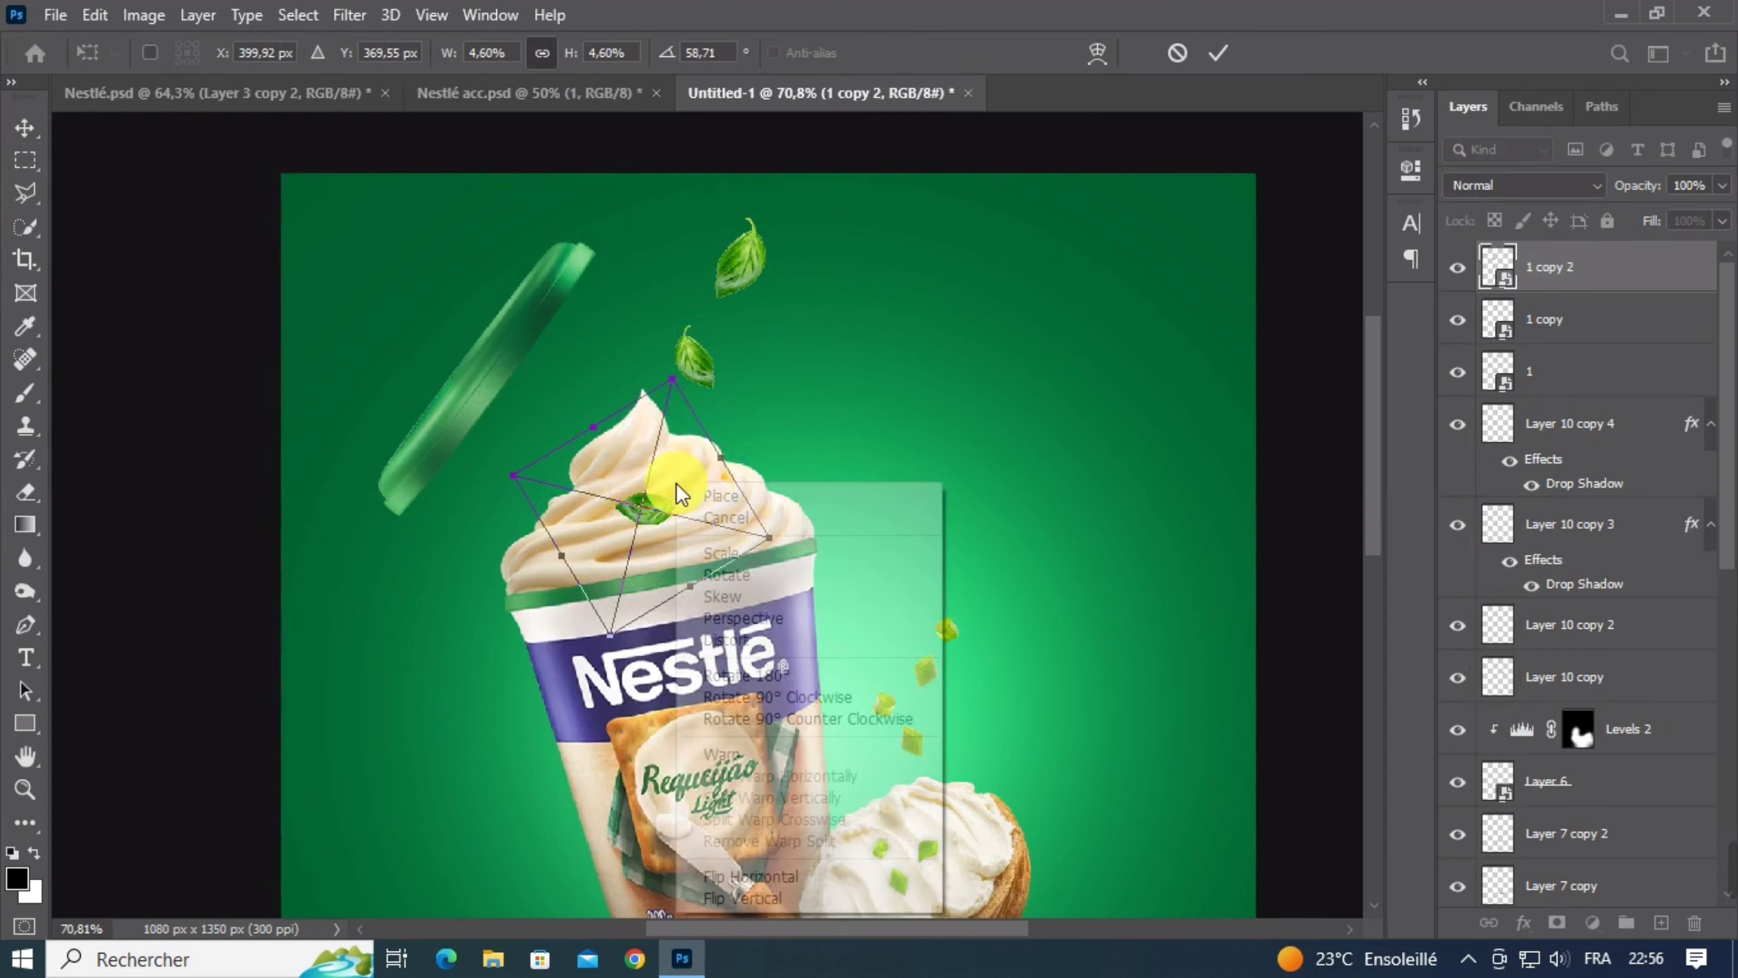
click(787, 697)
drag(788, 440, 779, 600)
key(Return)
Scale the basil leaf on the cream down to about 2.6% and place it on the swirl's upper left
click(651, 519)
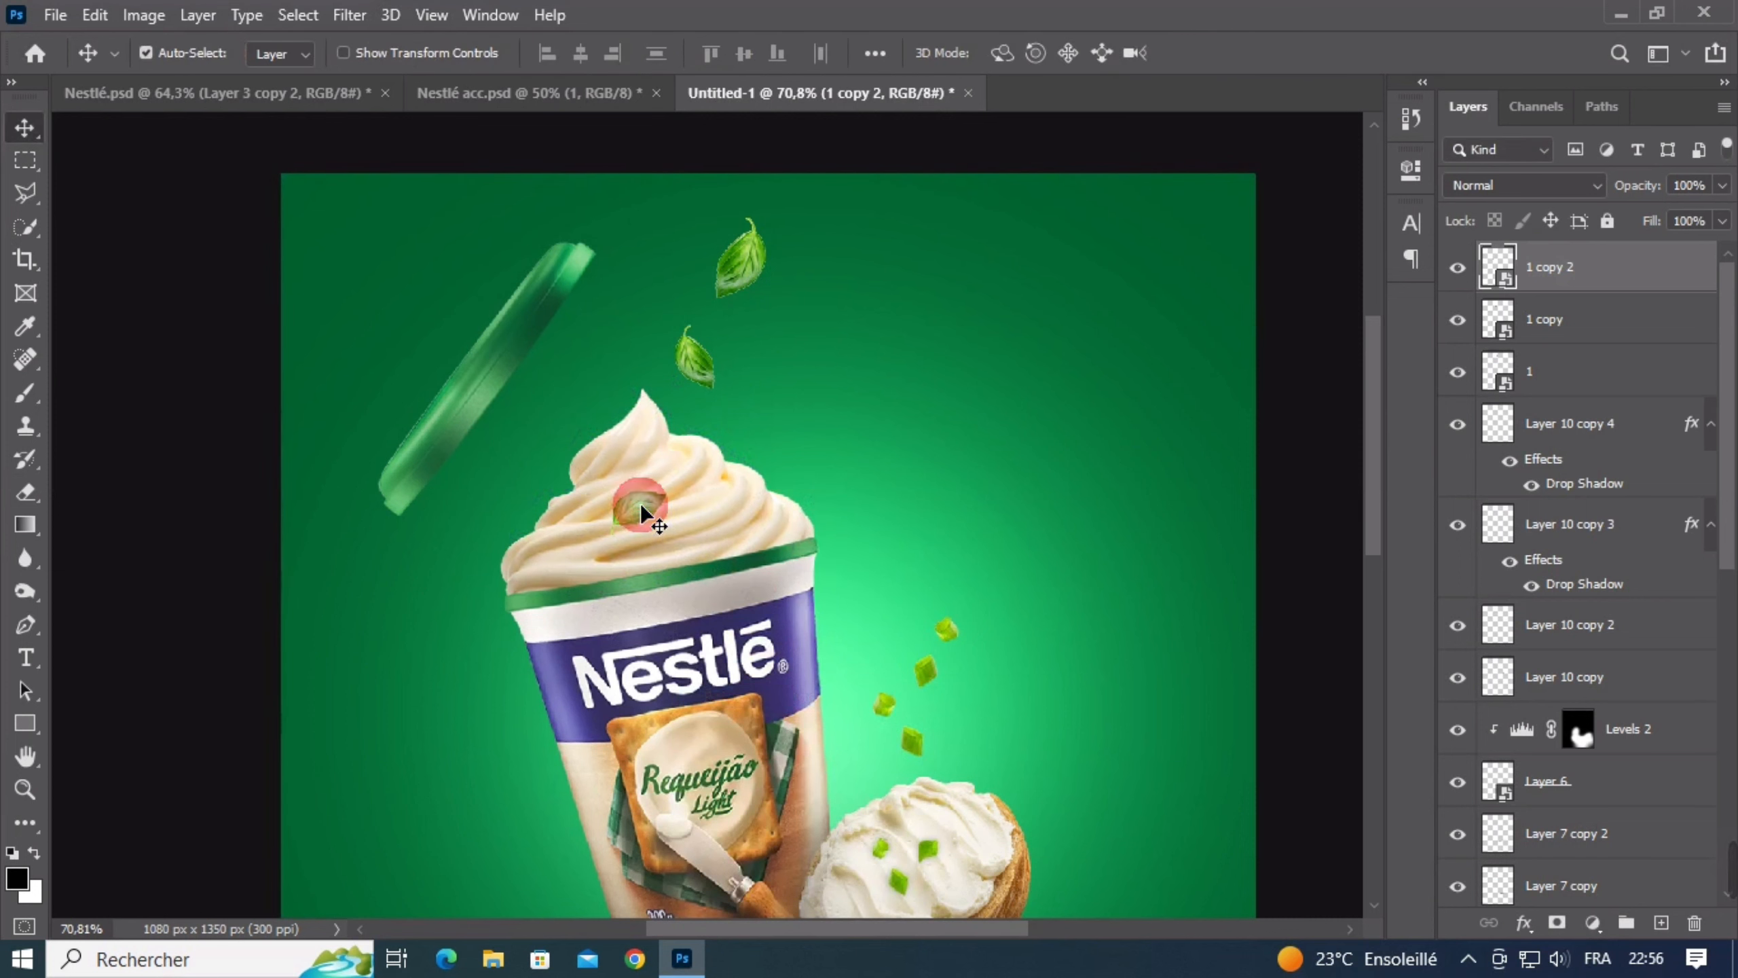
key(ctrl+t)
drag(667, 621, 650, 503)
key(Return)
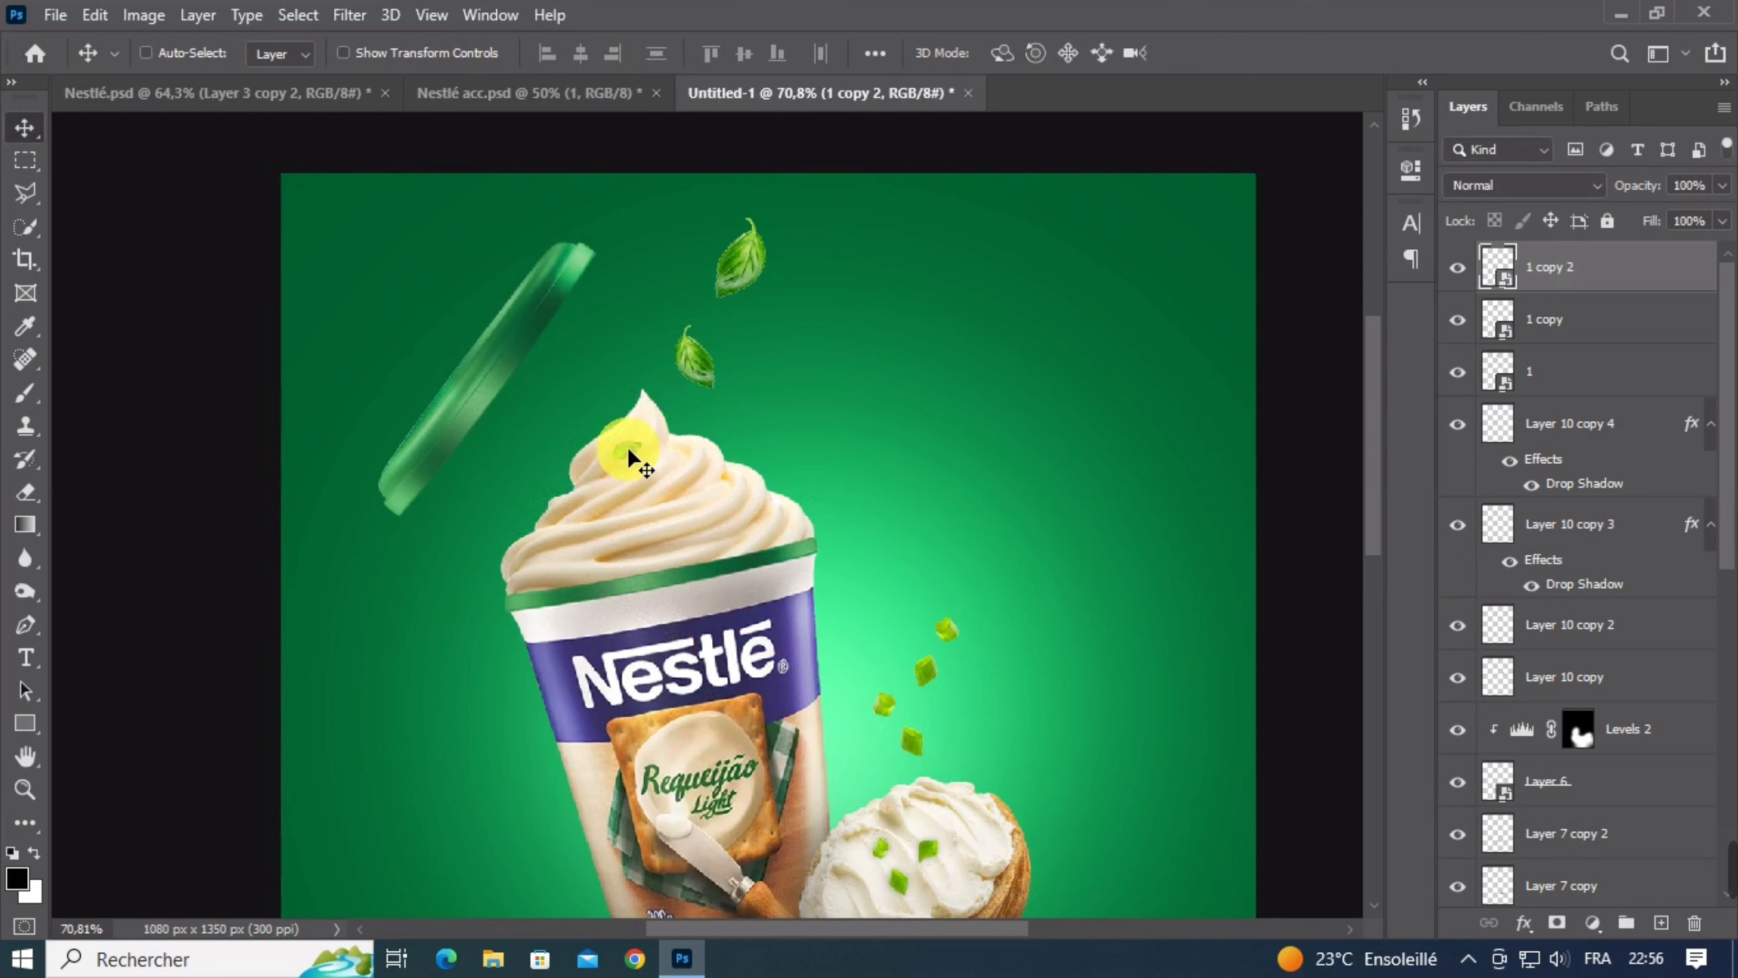
Warp the small basil leaf so that it sits on the folds of the cream swirl
scroll(635, 500, up, 4)
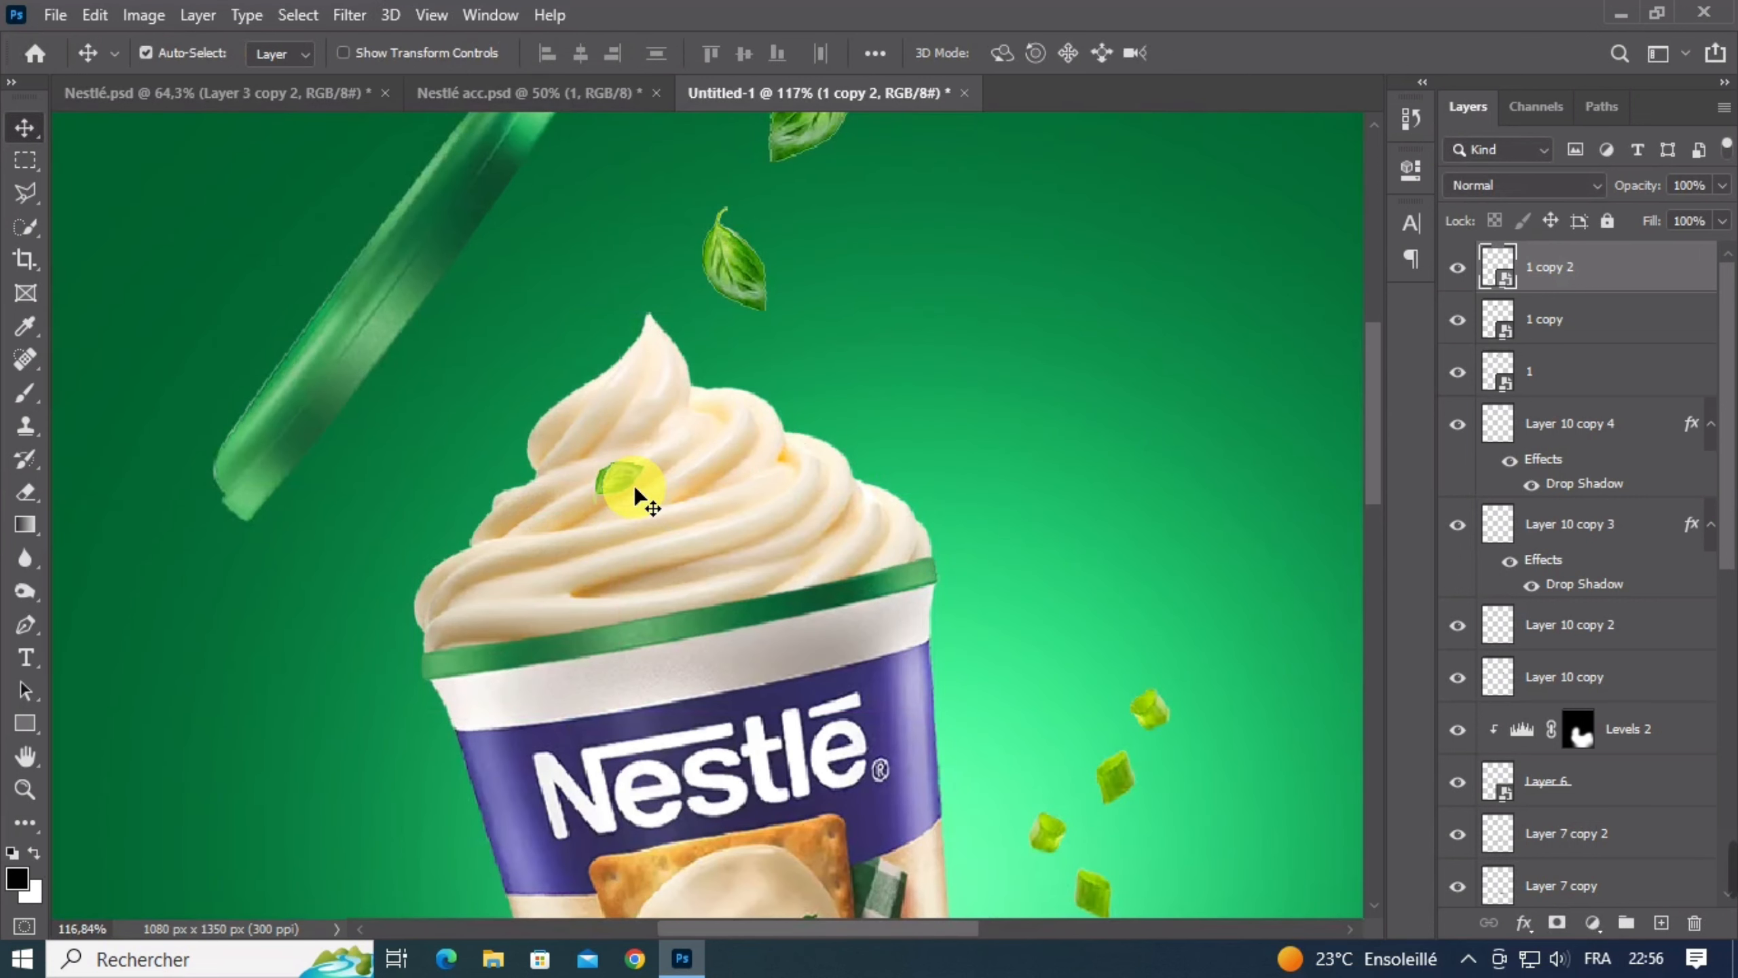
key(ctrl+t)
right_click(617, 482)
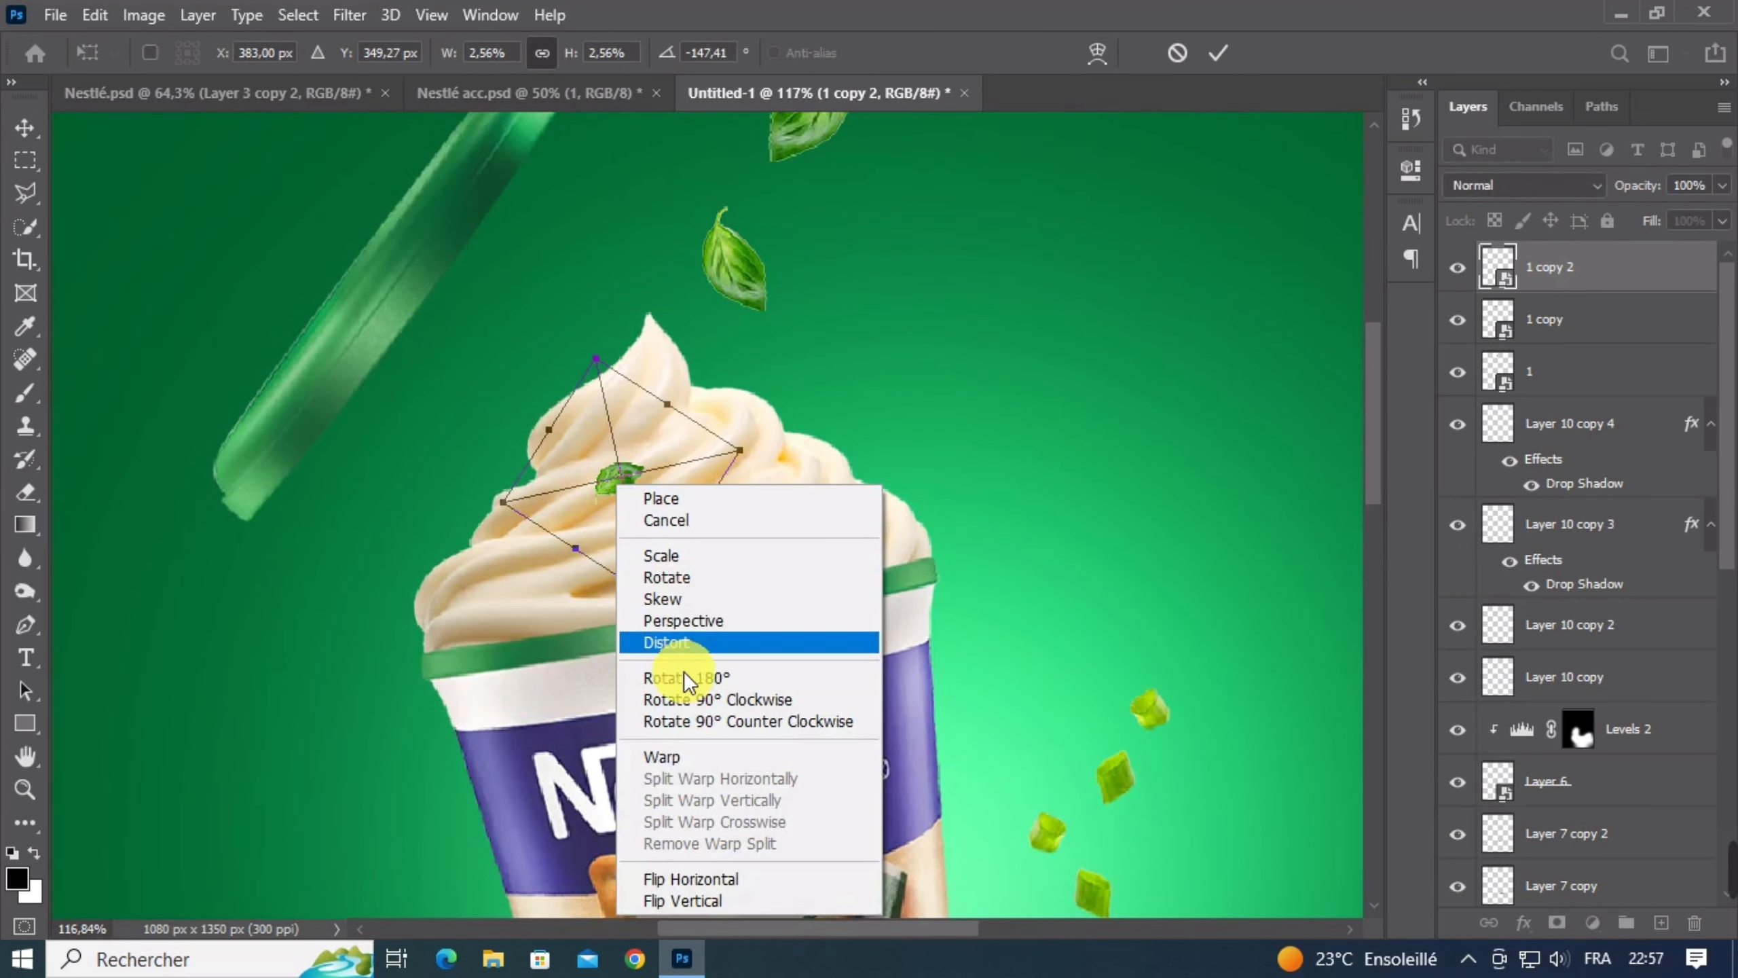
click(676, 756)
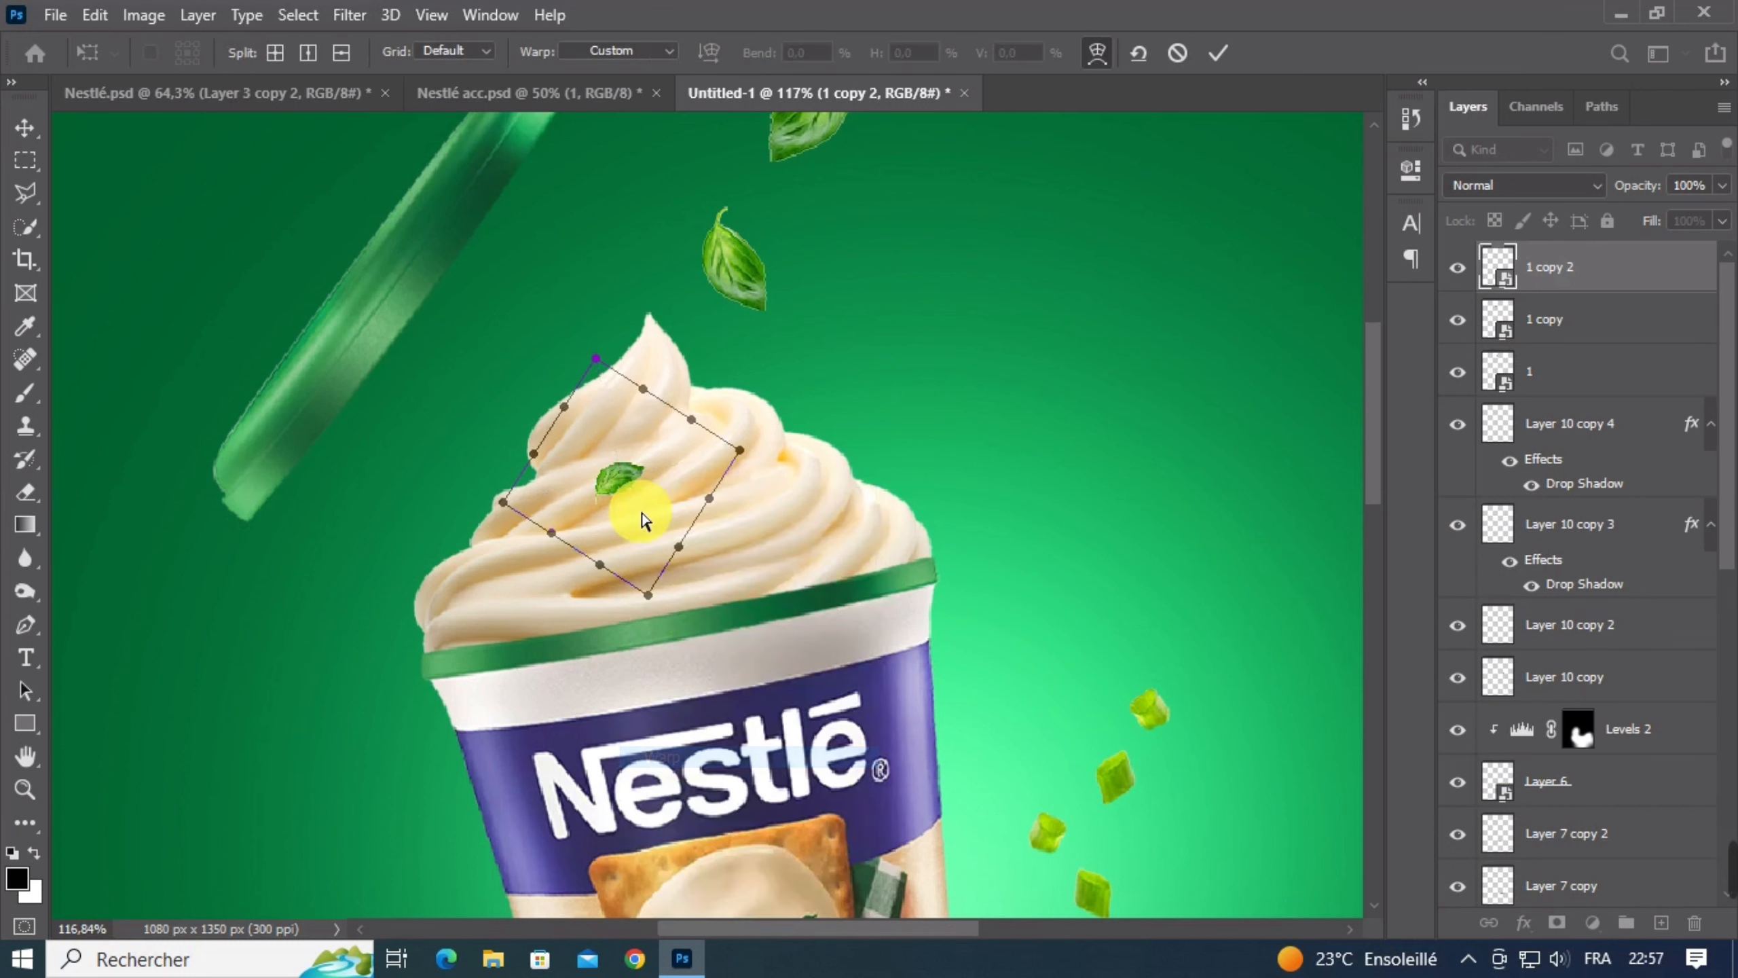
double_click(639, 478)
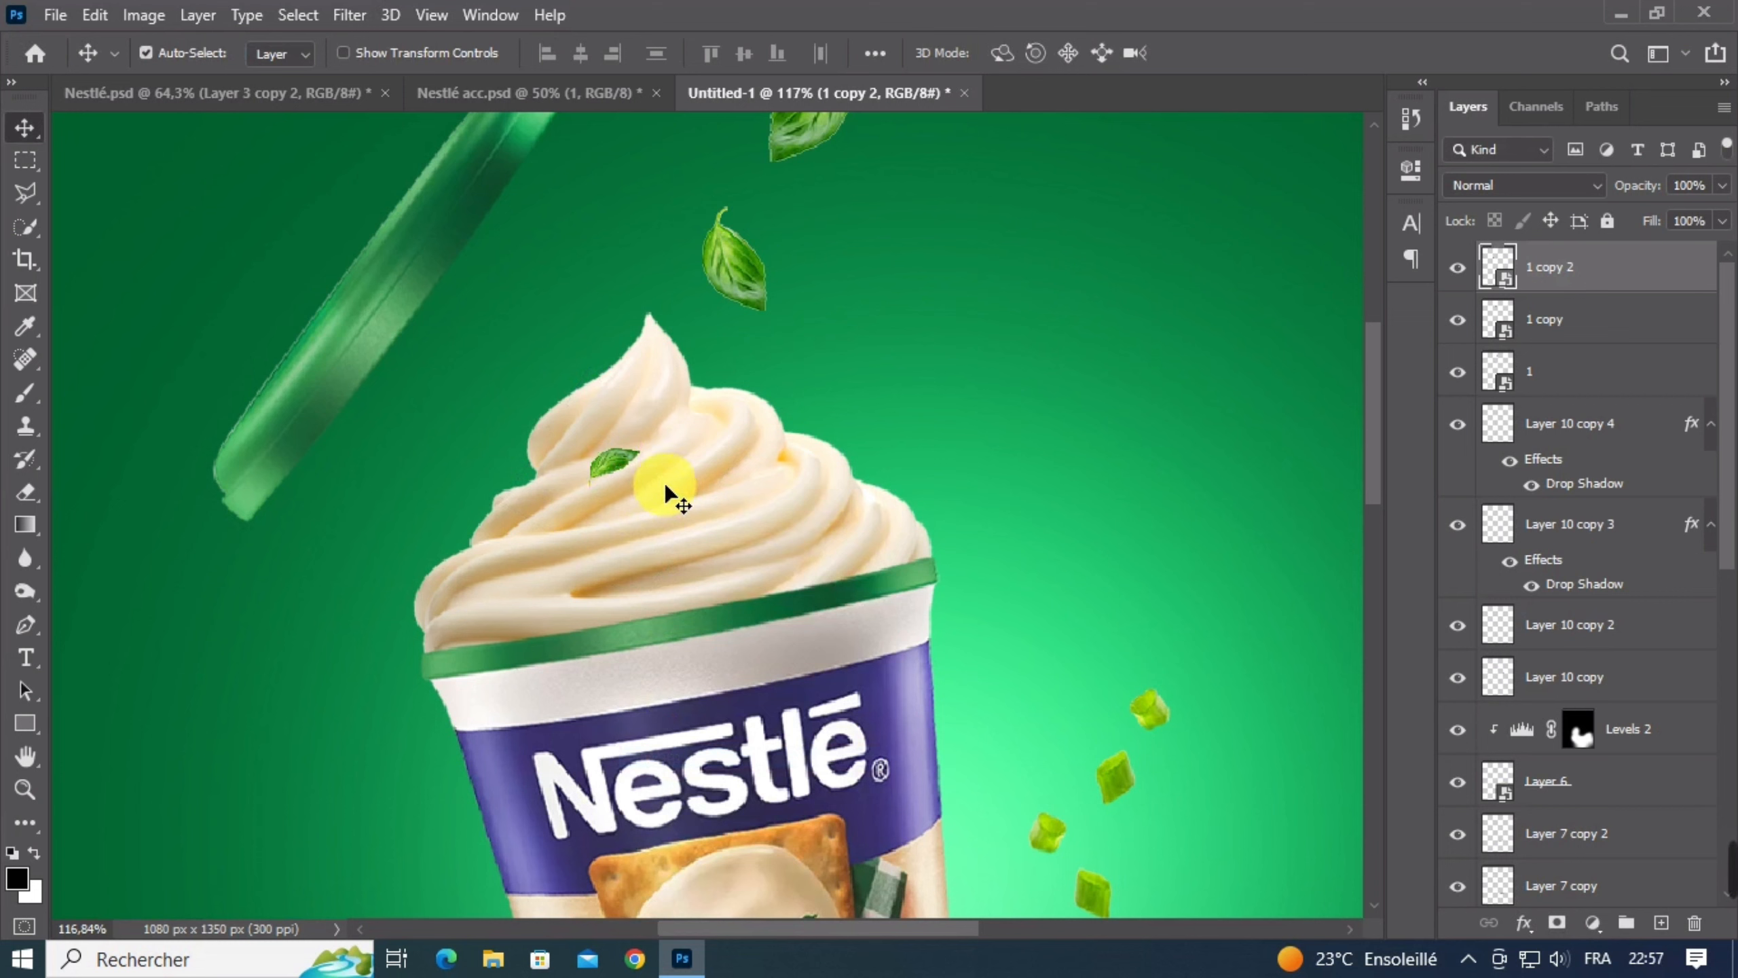
Duplicate the small basil leaf on the cream, flip the copy horizontally, shrink it and place it to the right of the original
key(ctrl+j)
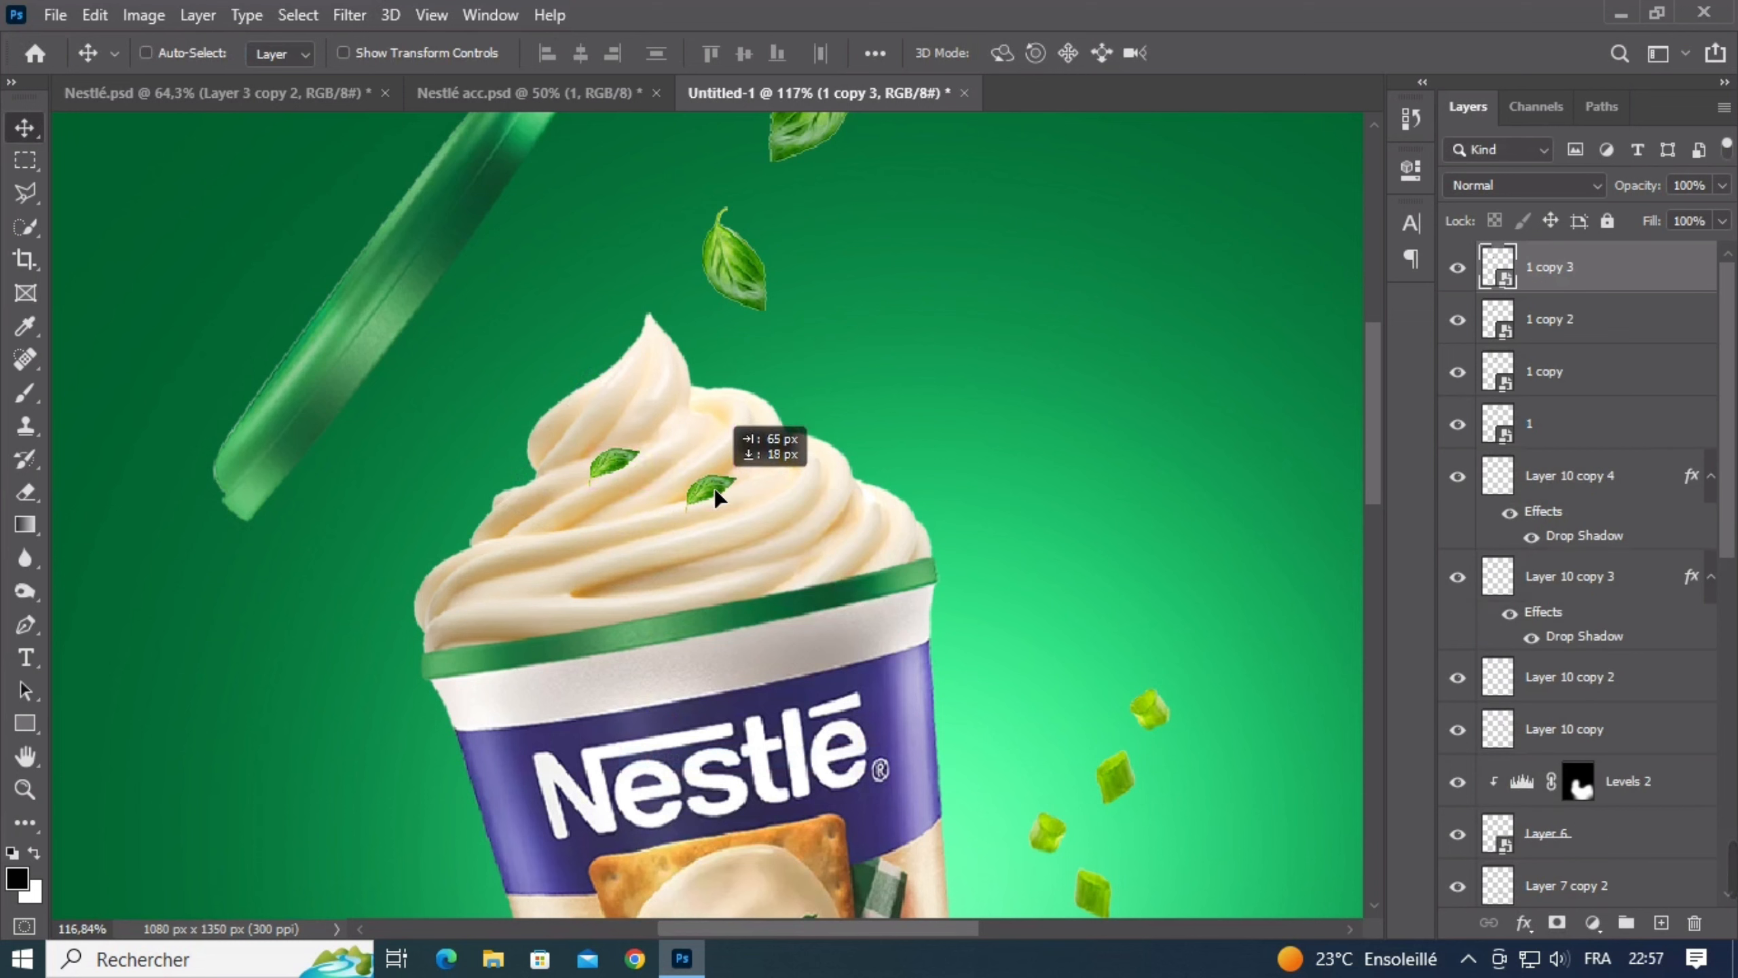
key(ctrl+t)
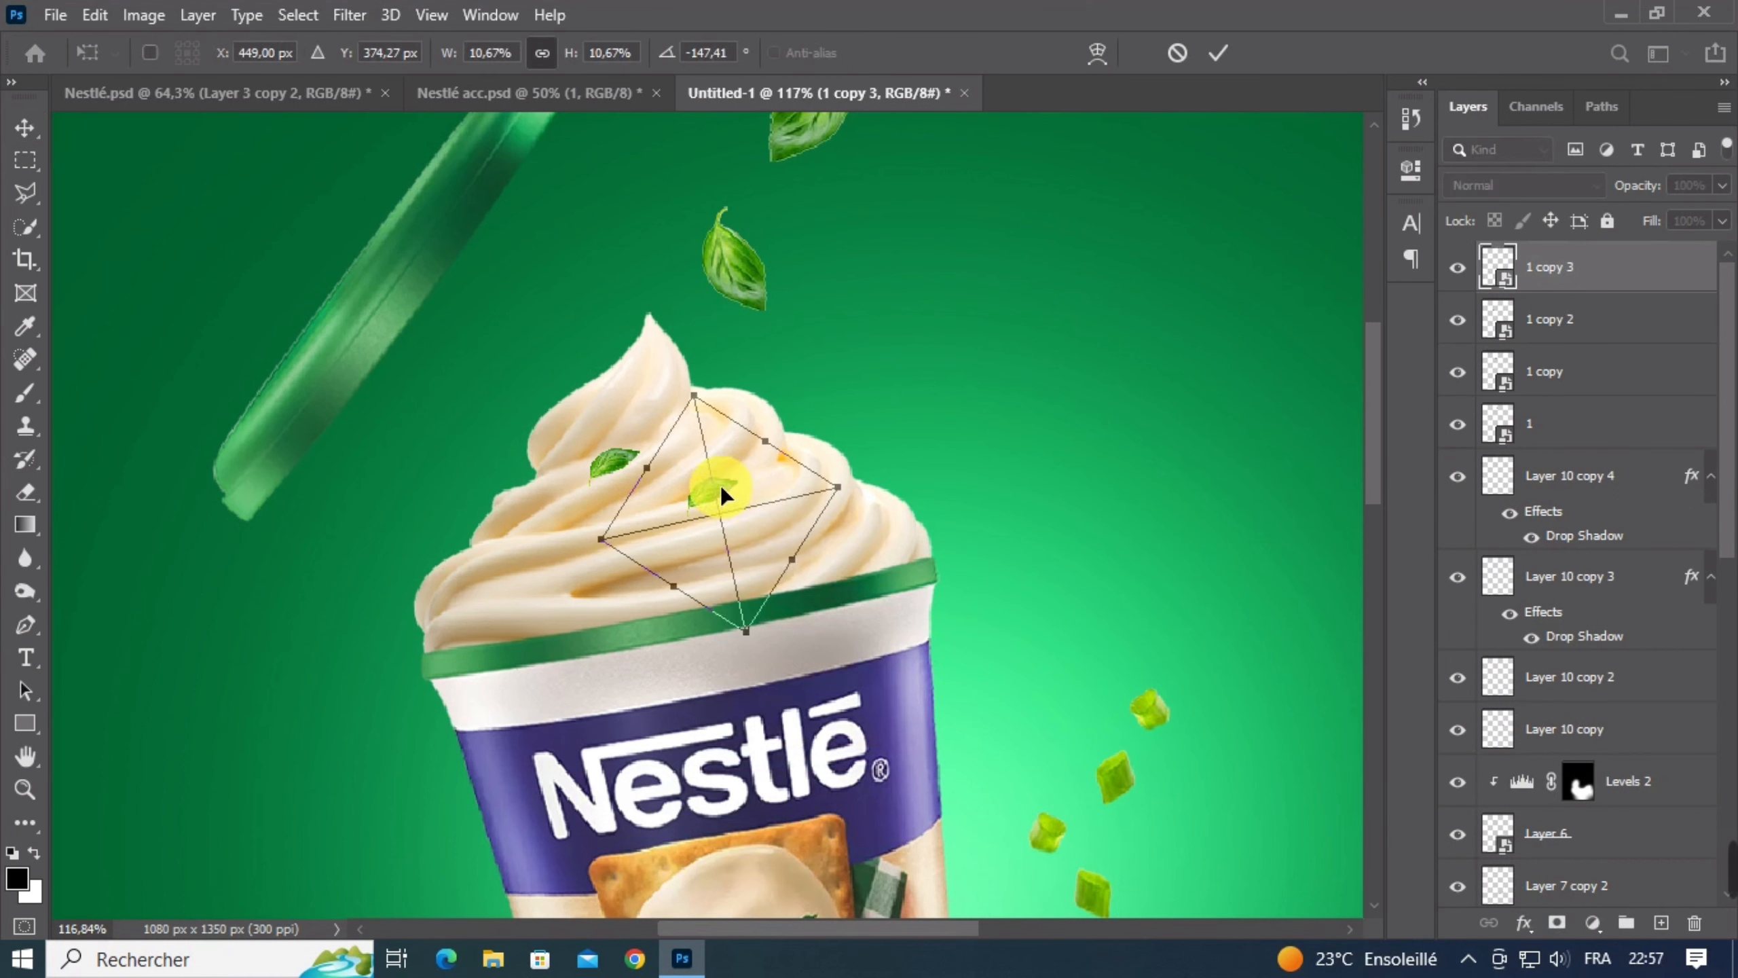
right_click(720, 487)
click(799, 880)
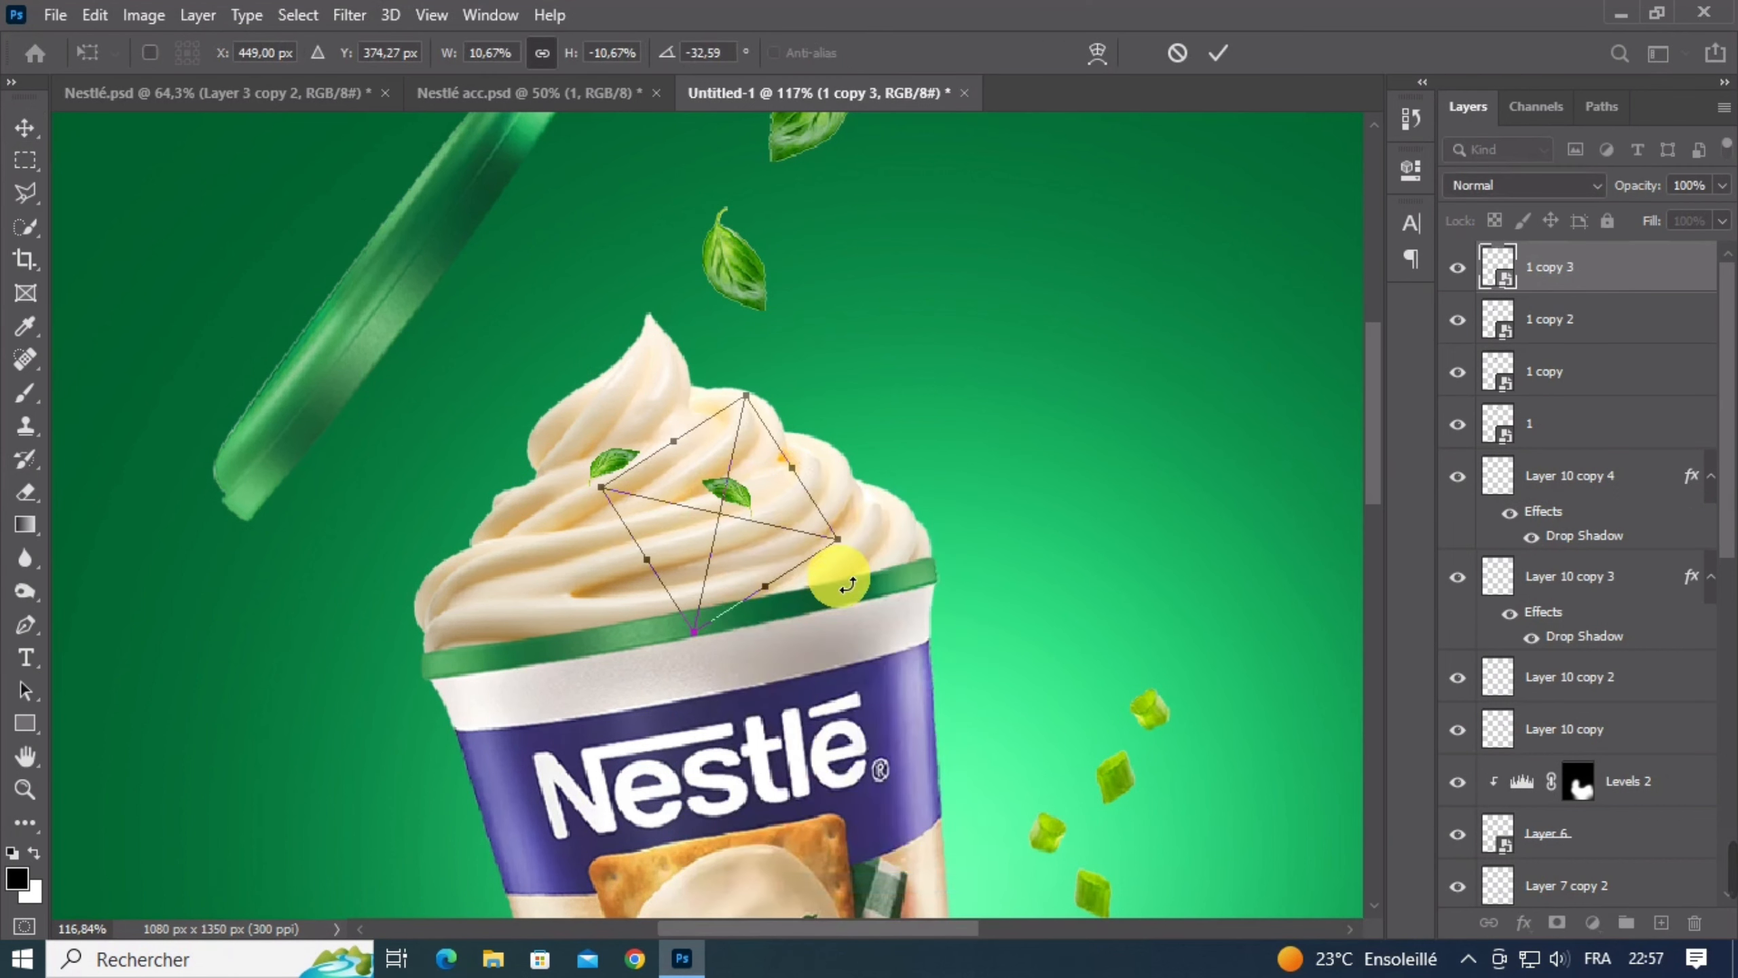
drag(839, 541, 722, 497)
double_click(742, 512)
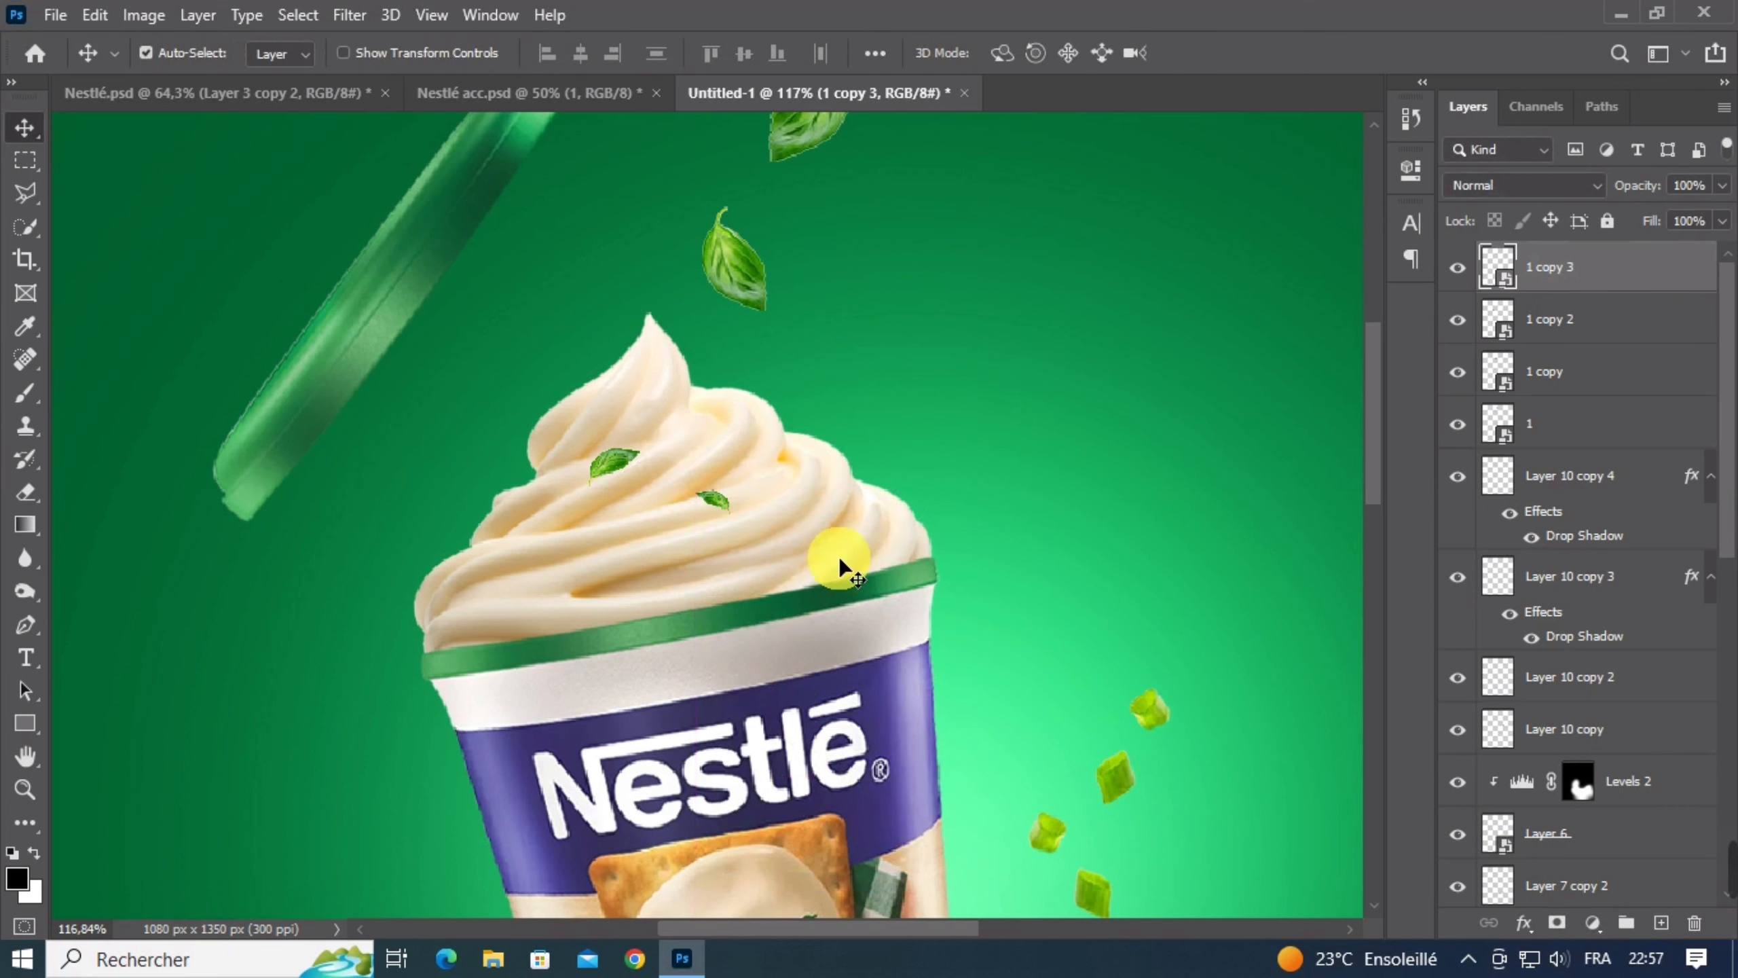
Add a drop shadow to the larger leaf on the cream with 31% opacity, 1 px distance and 8 px size
scroll(842, 555, down, 3)
scroll(736, 511, up, 2)
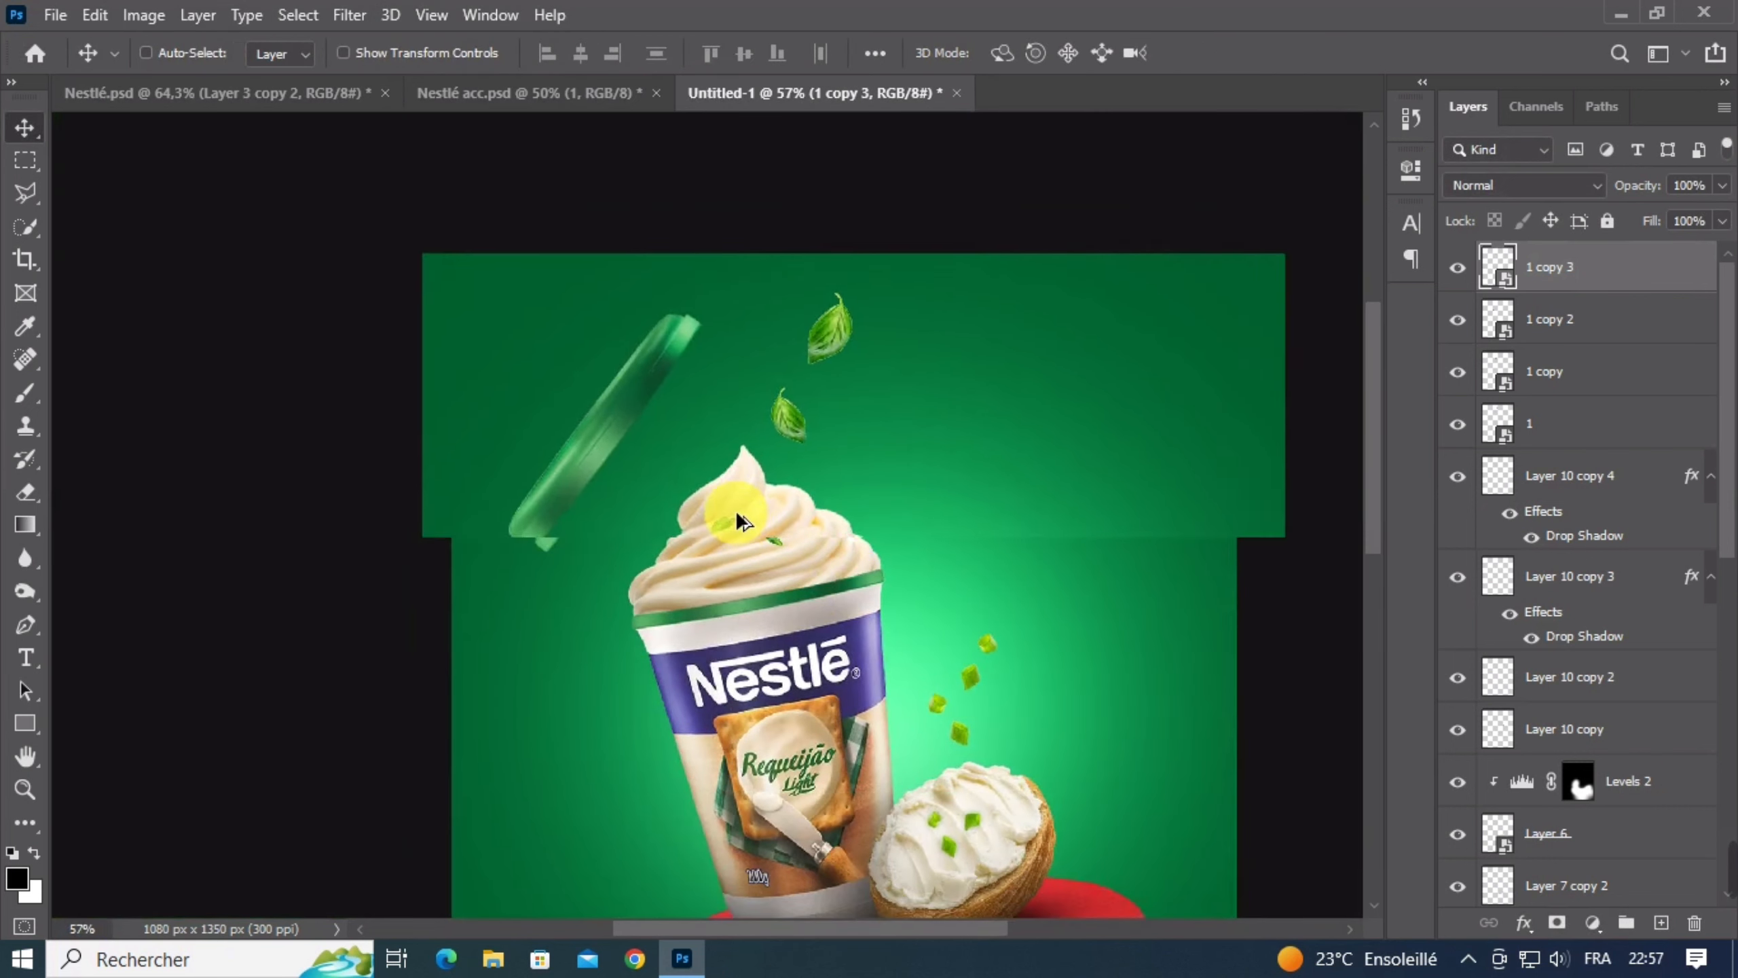
scroll(769, 515, up, 3)
ctrl+click(718, 533)
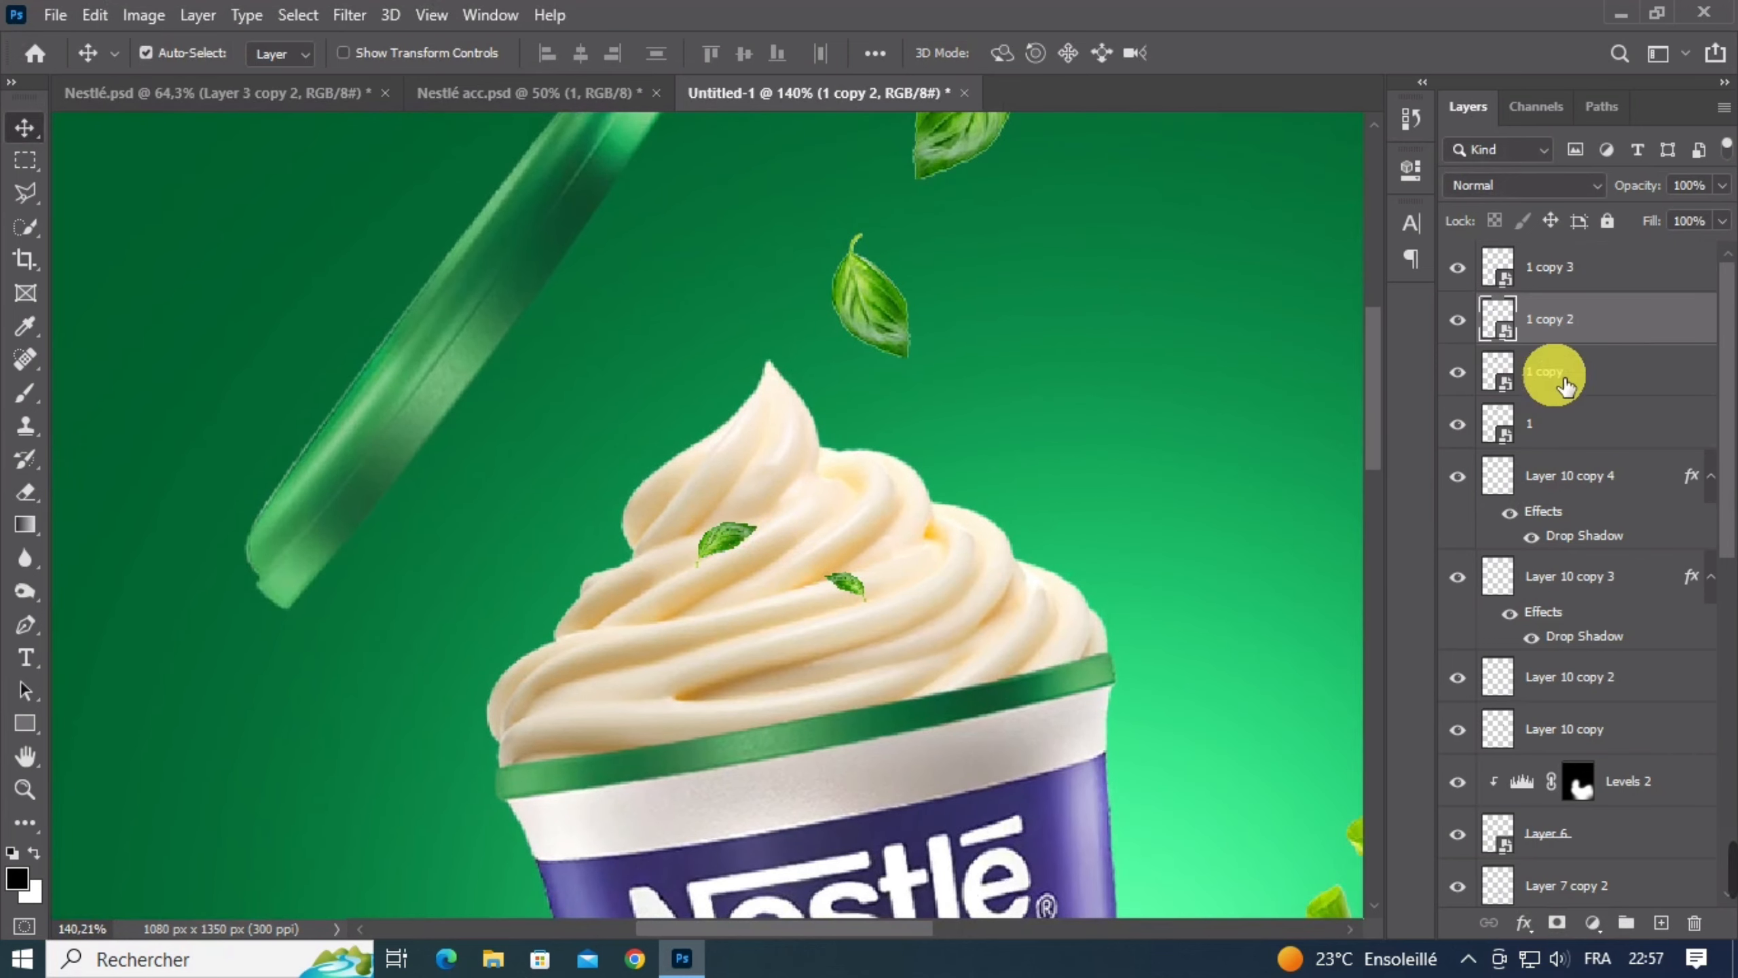
double_click(1637, 336)
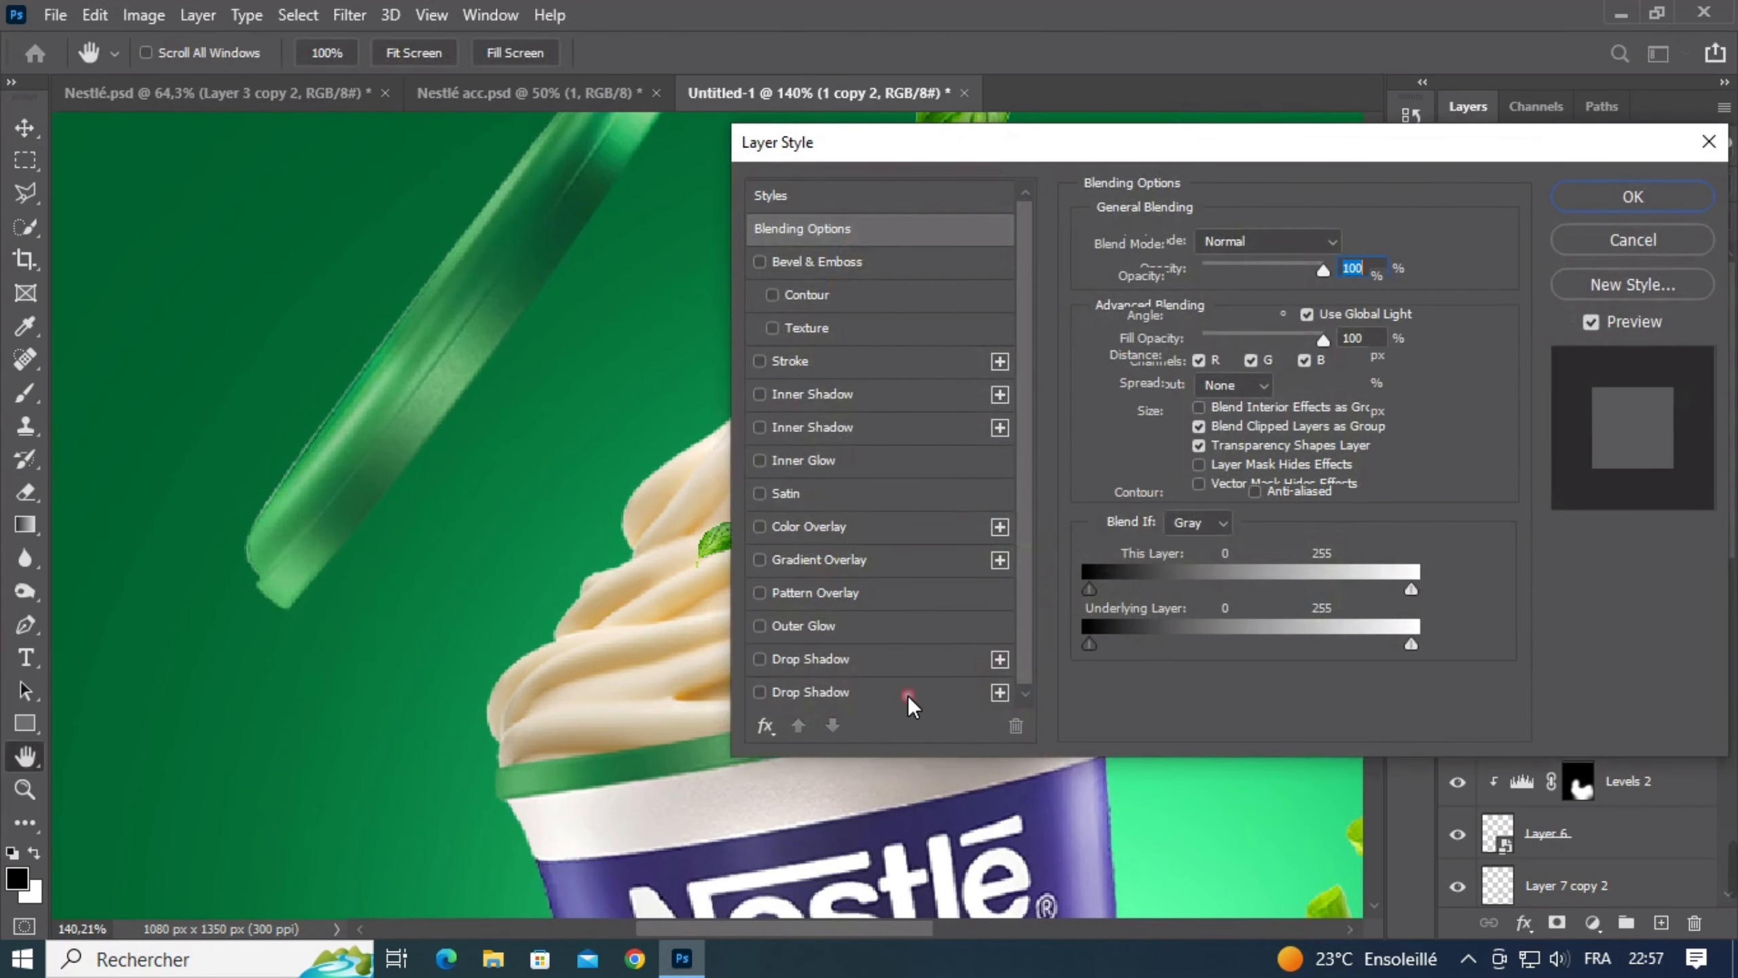
click(907, 693)
drag(940, 141, 1070, 143)
key(ctrl+minus)
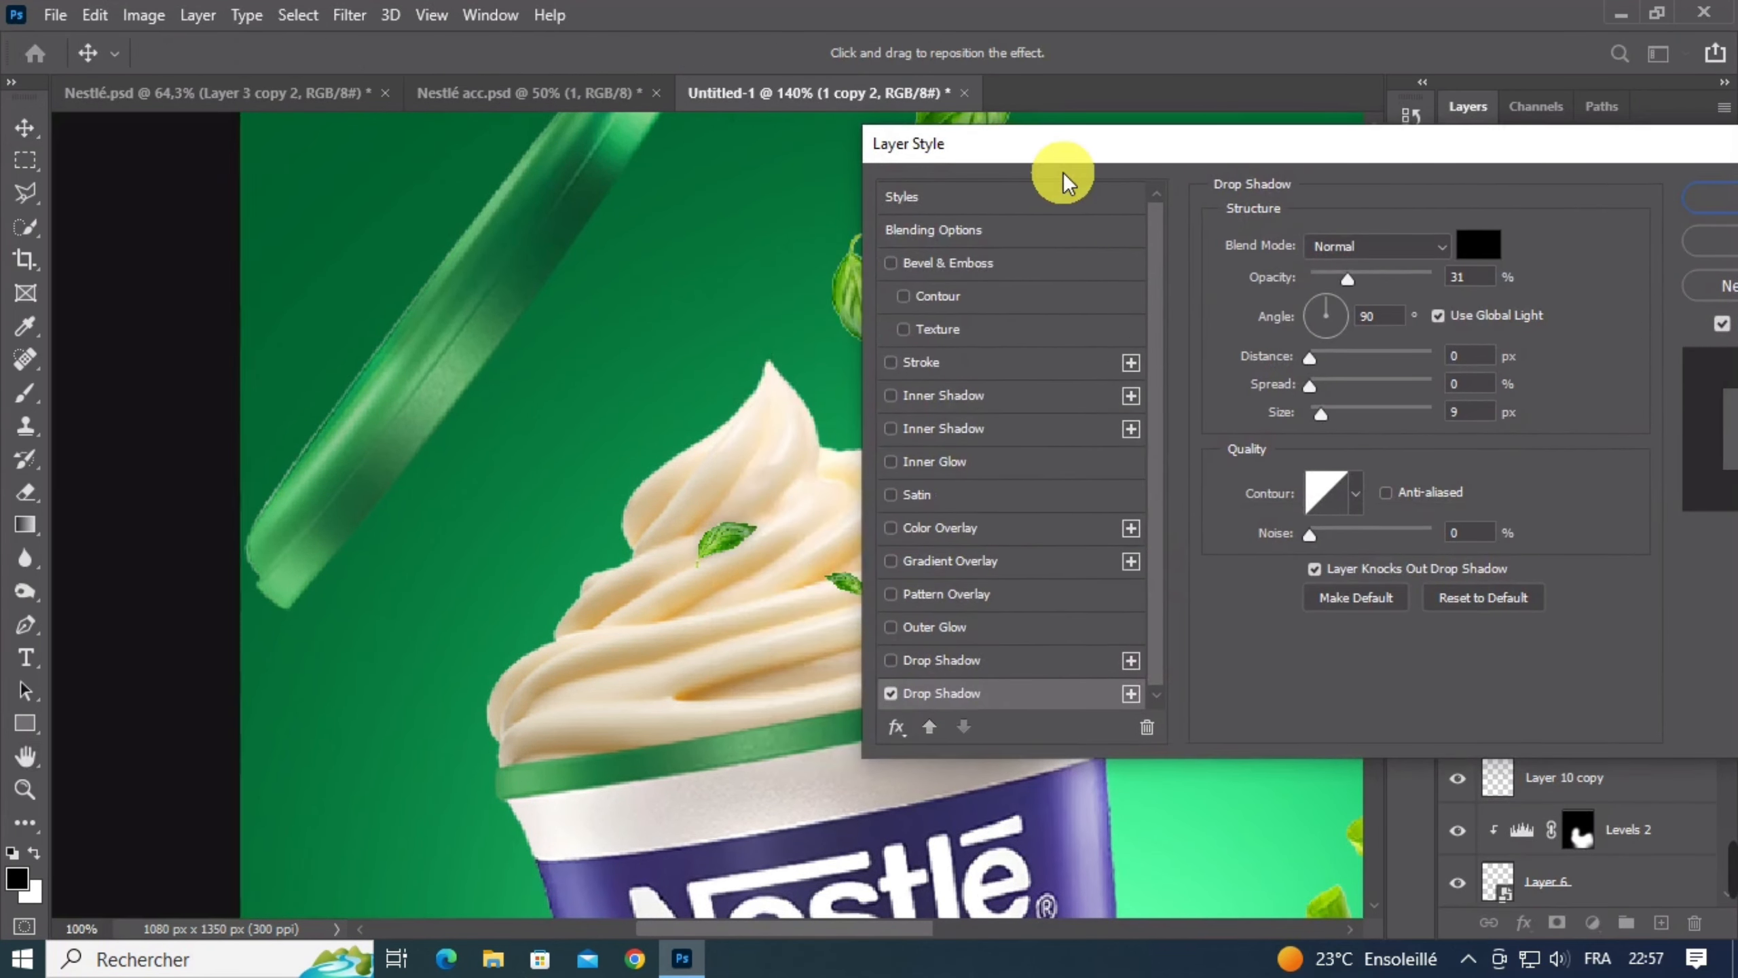
key(ctrl+plus)
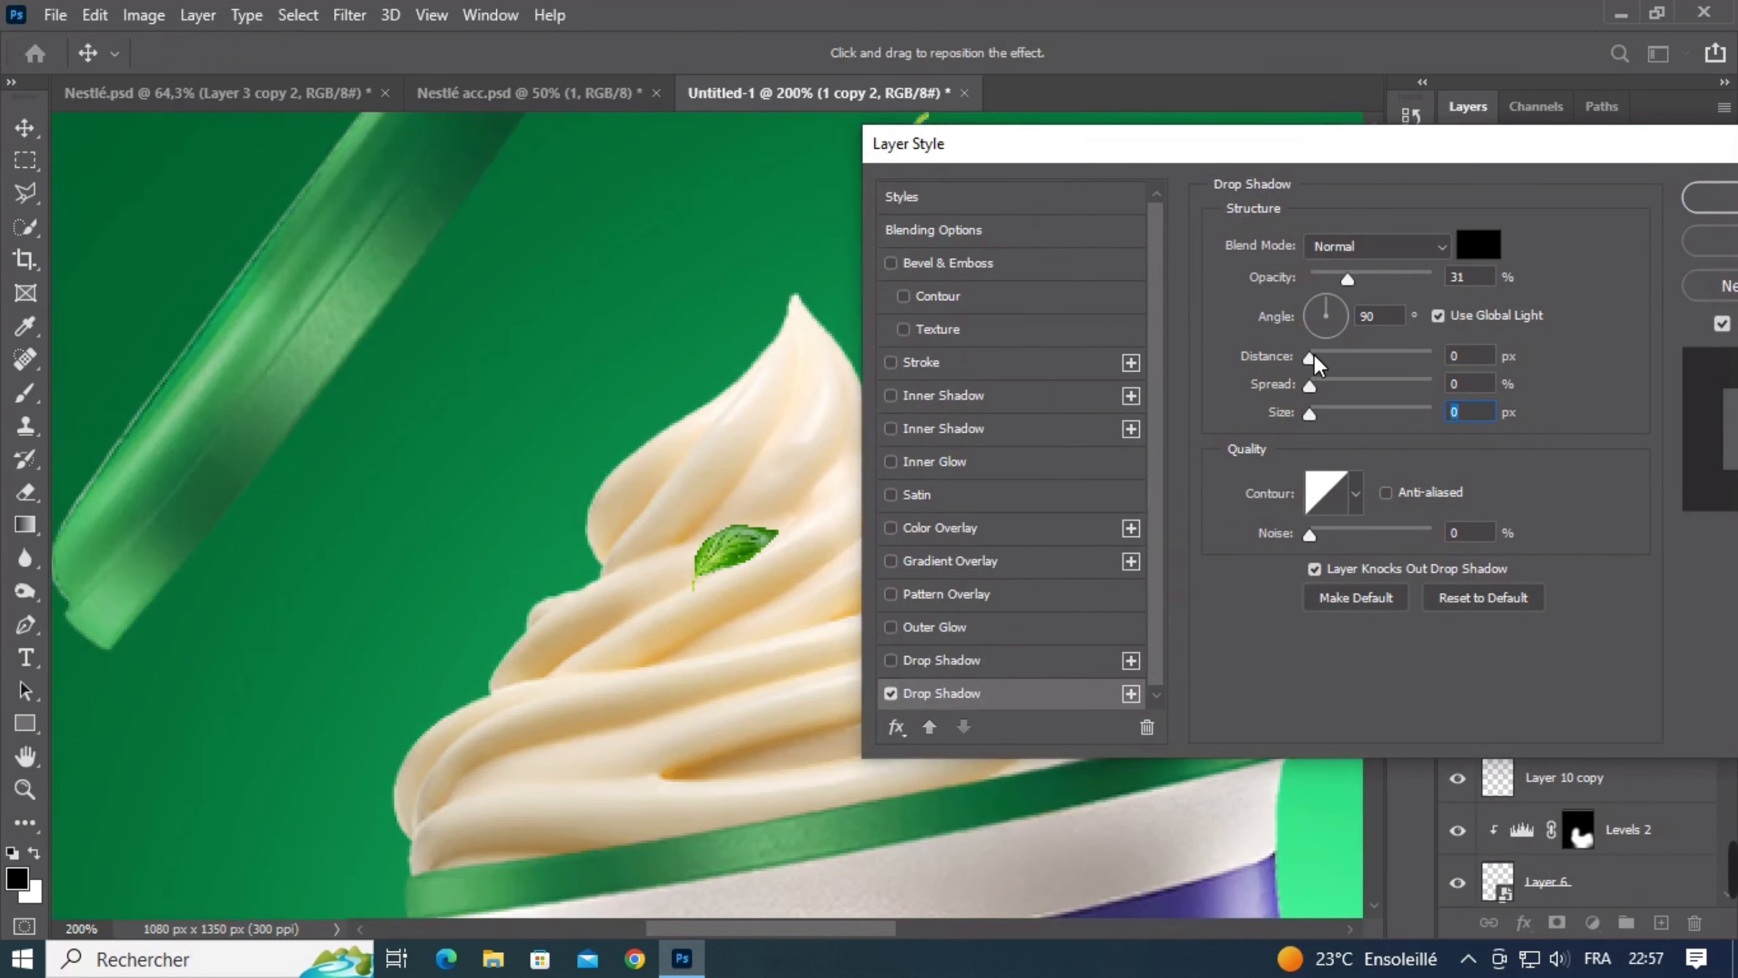
drag(1314, 359, 1312, 362)
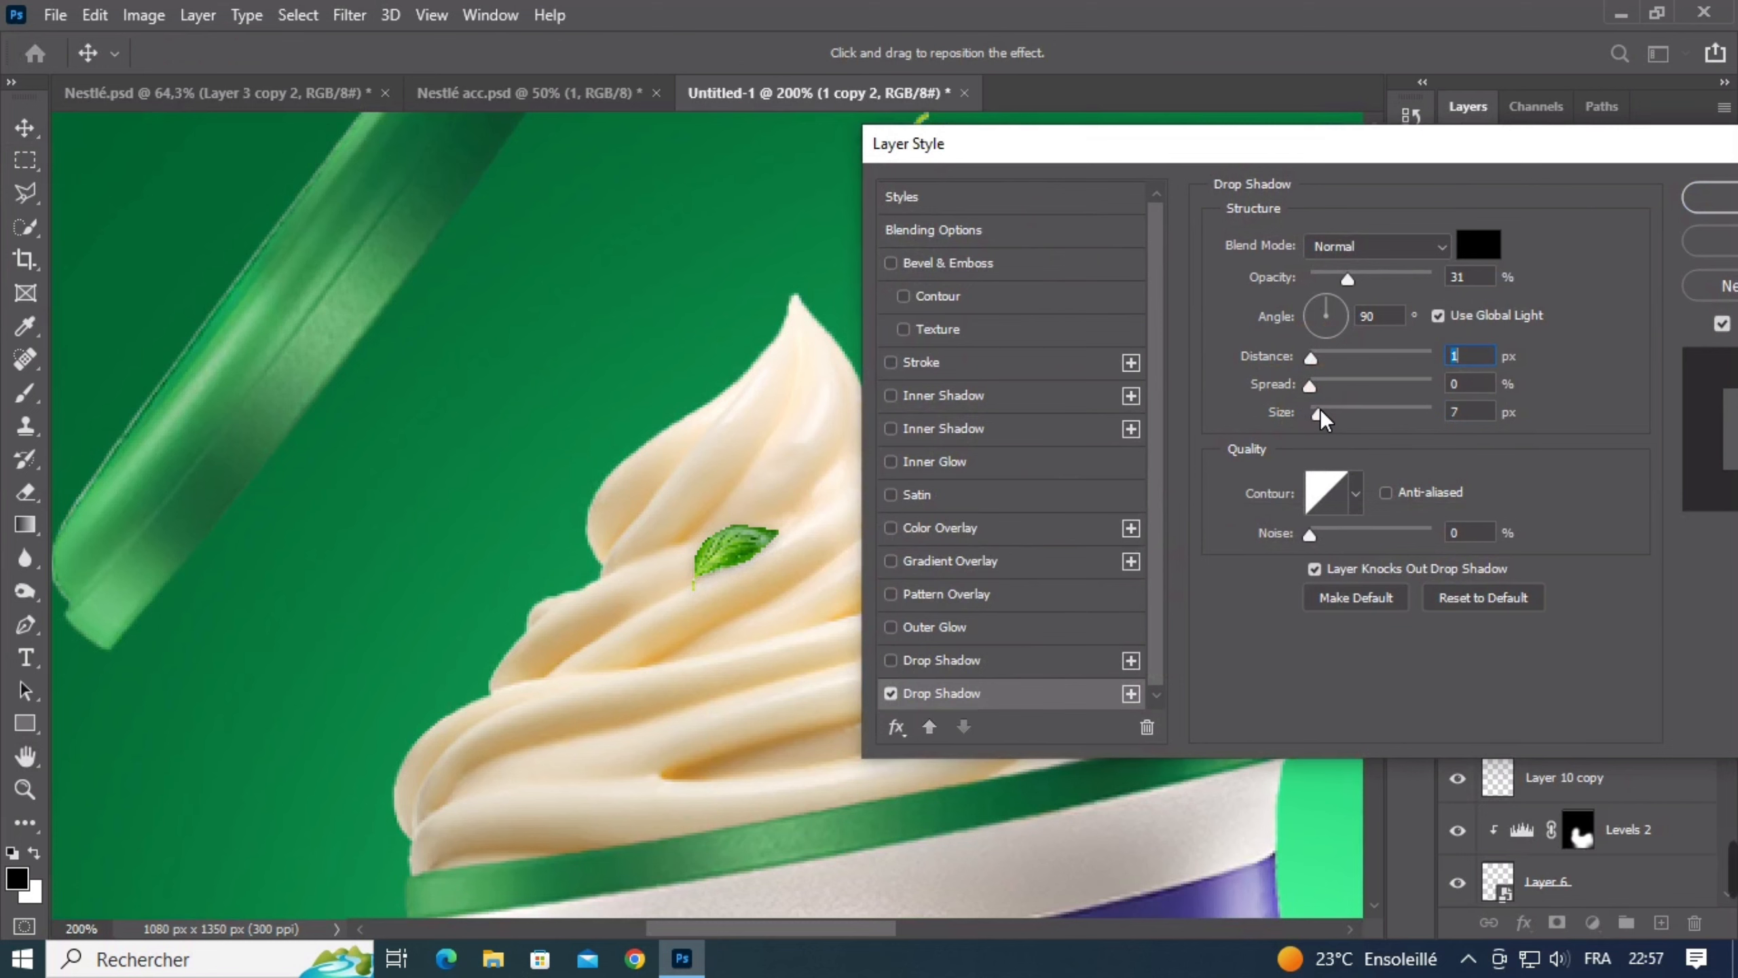
drag(1320, 409, 1322, 409)
key(Return)
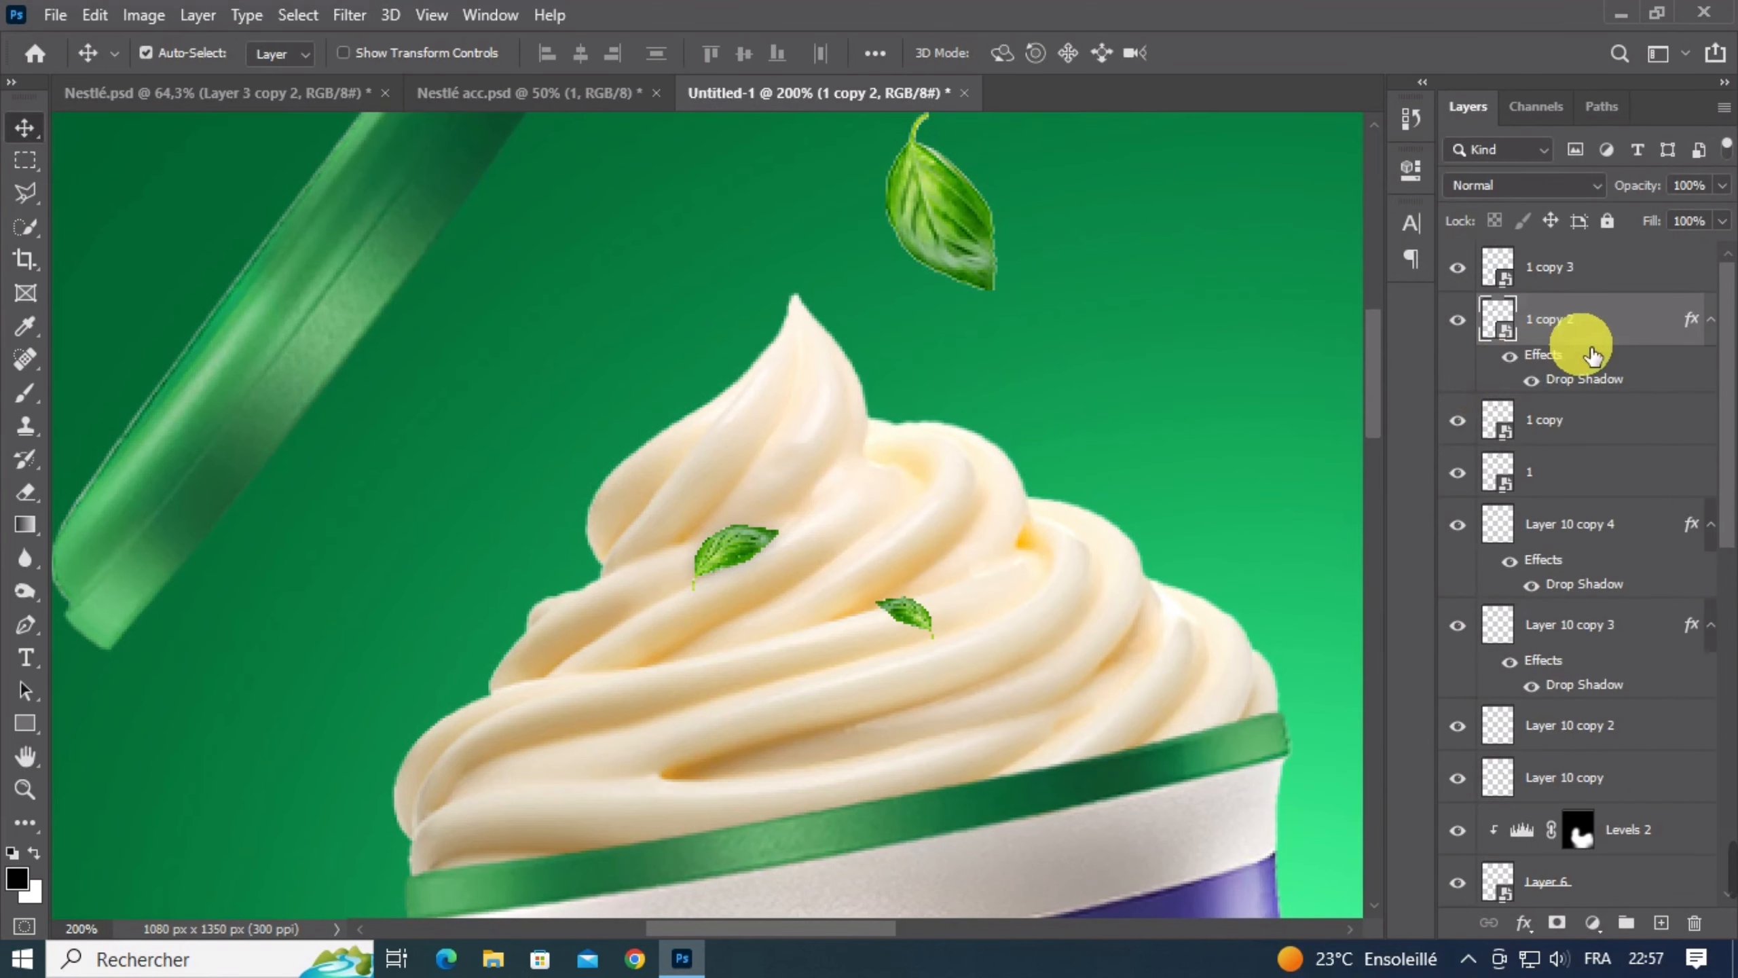
Copy the larger cream leaf's layer style and paste it onto the smaller leaf beside it
right_click(1591, 352)
click(1396, 670)
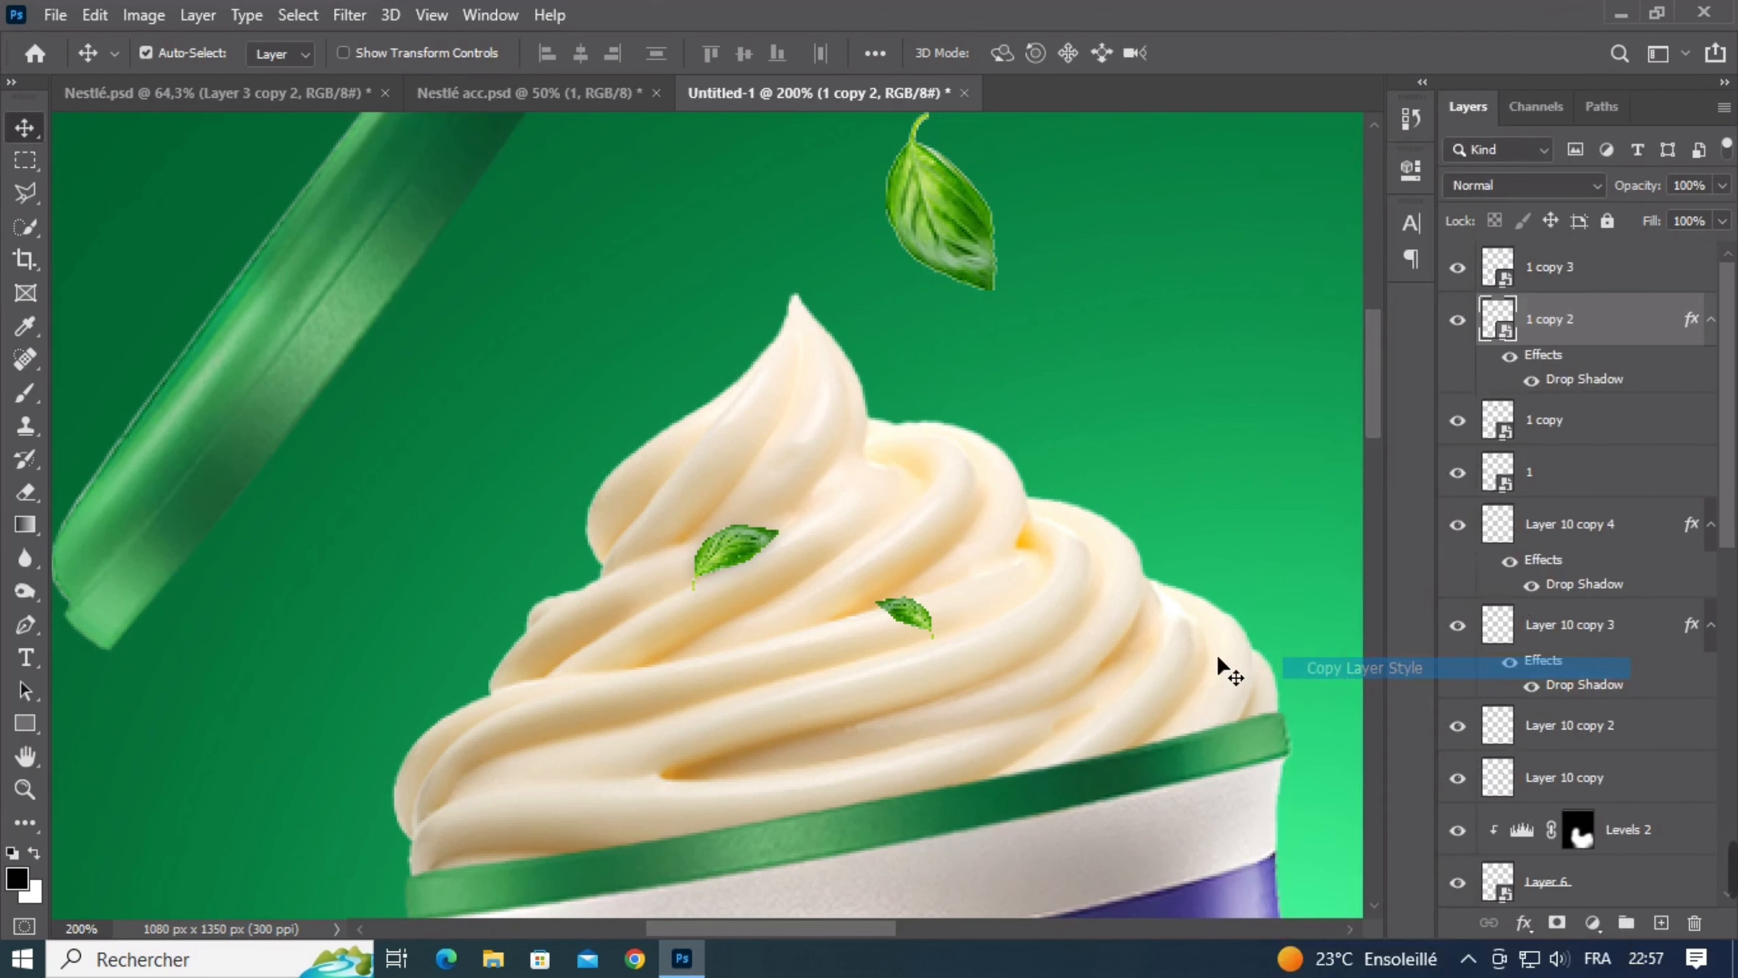
click(911, 621)
right_click(1641, 282)
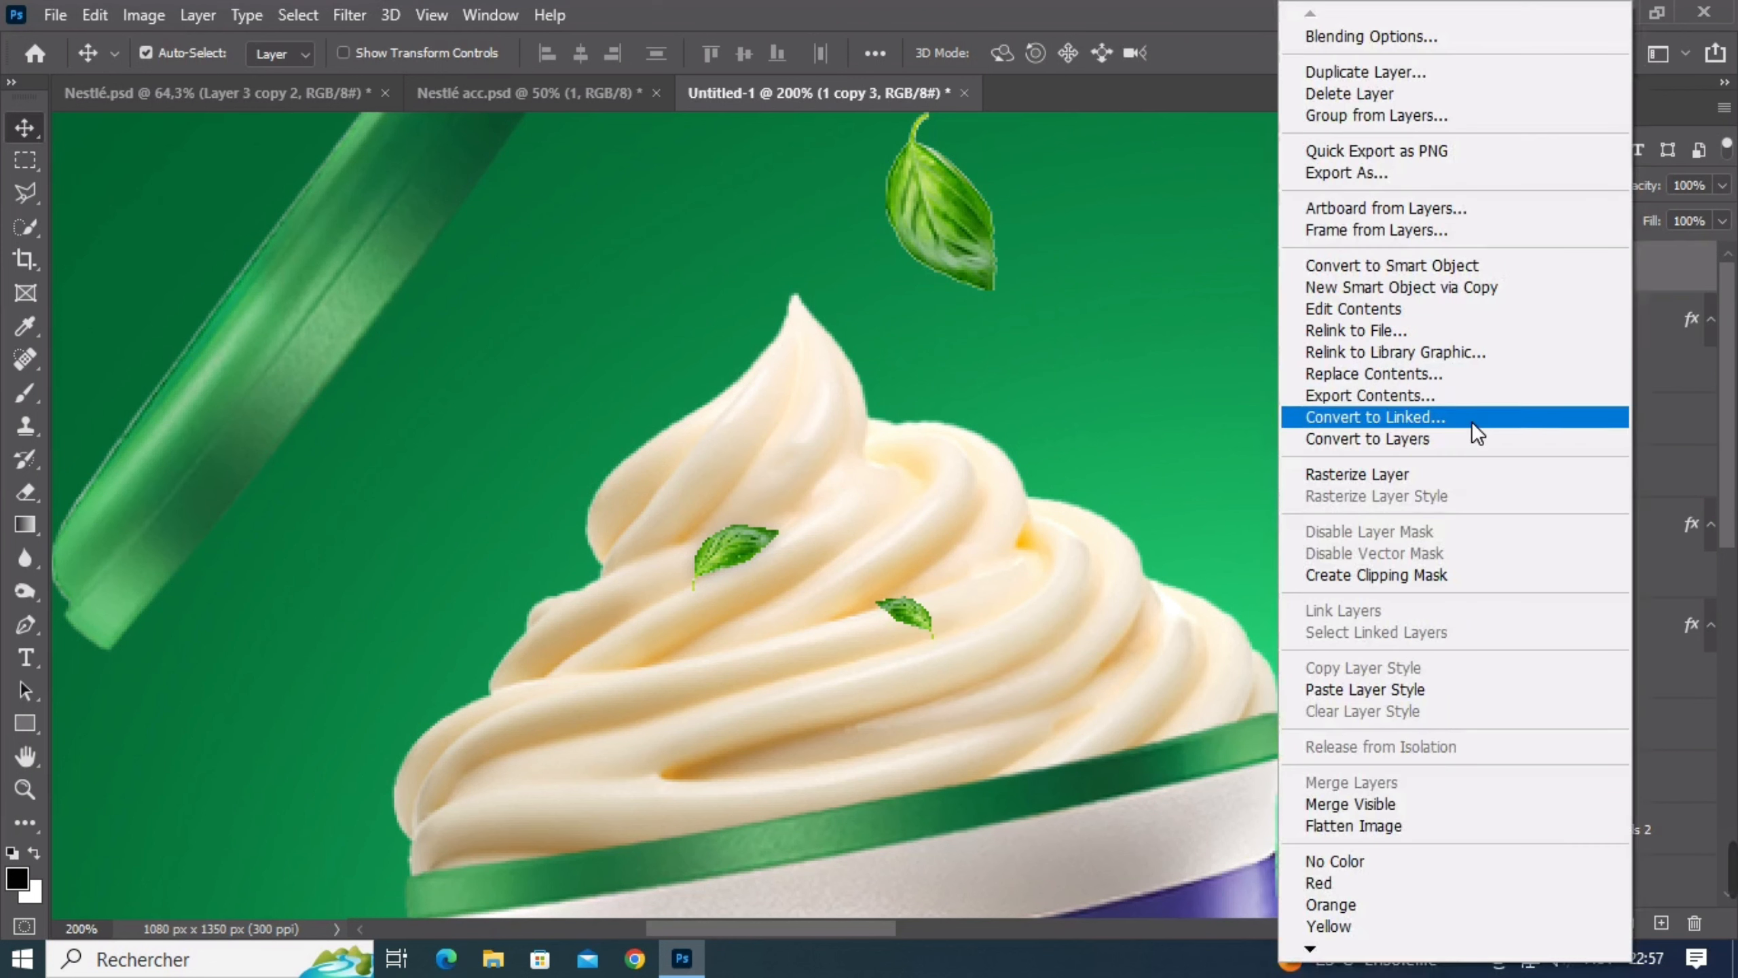
click(1353, 687)
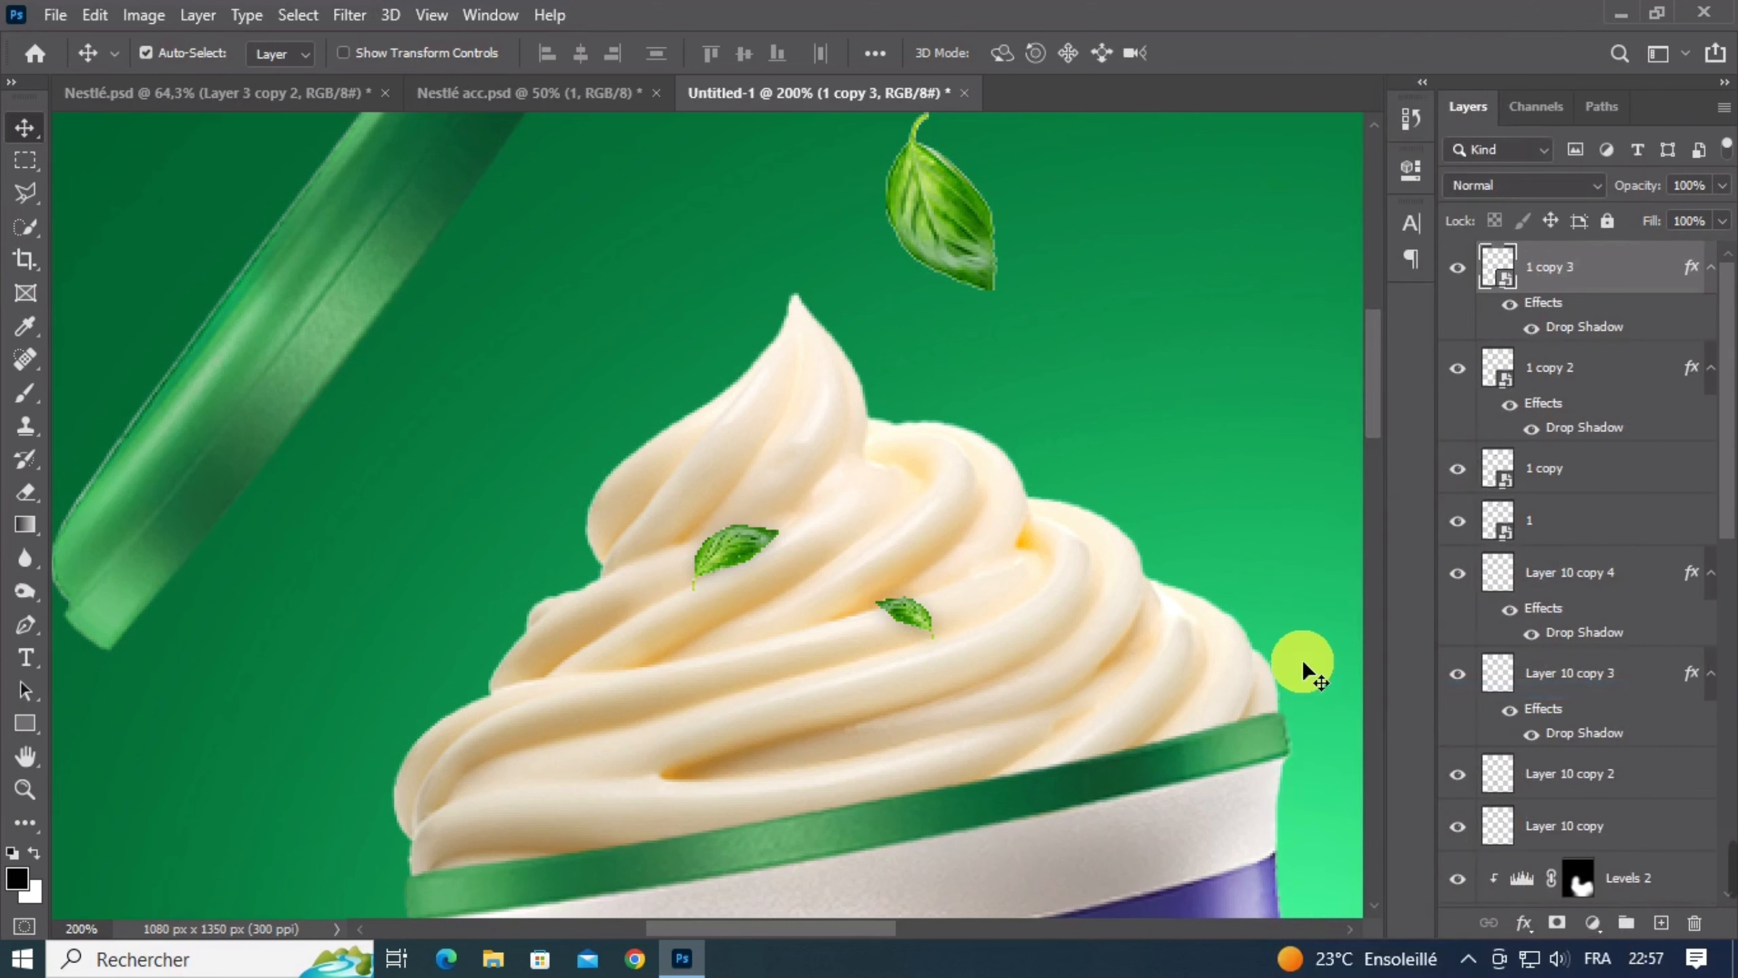
Reduce the smaller cream leaf's drop shadow to 5 px size and 24% opacity
double_click(1580, 327)
drag(1181, 167, 1314, 162)
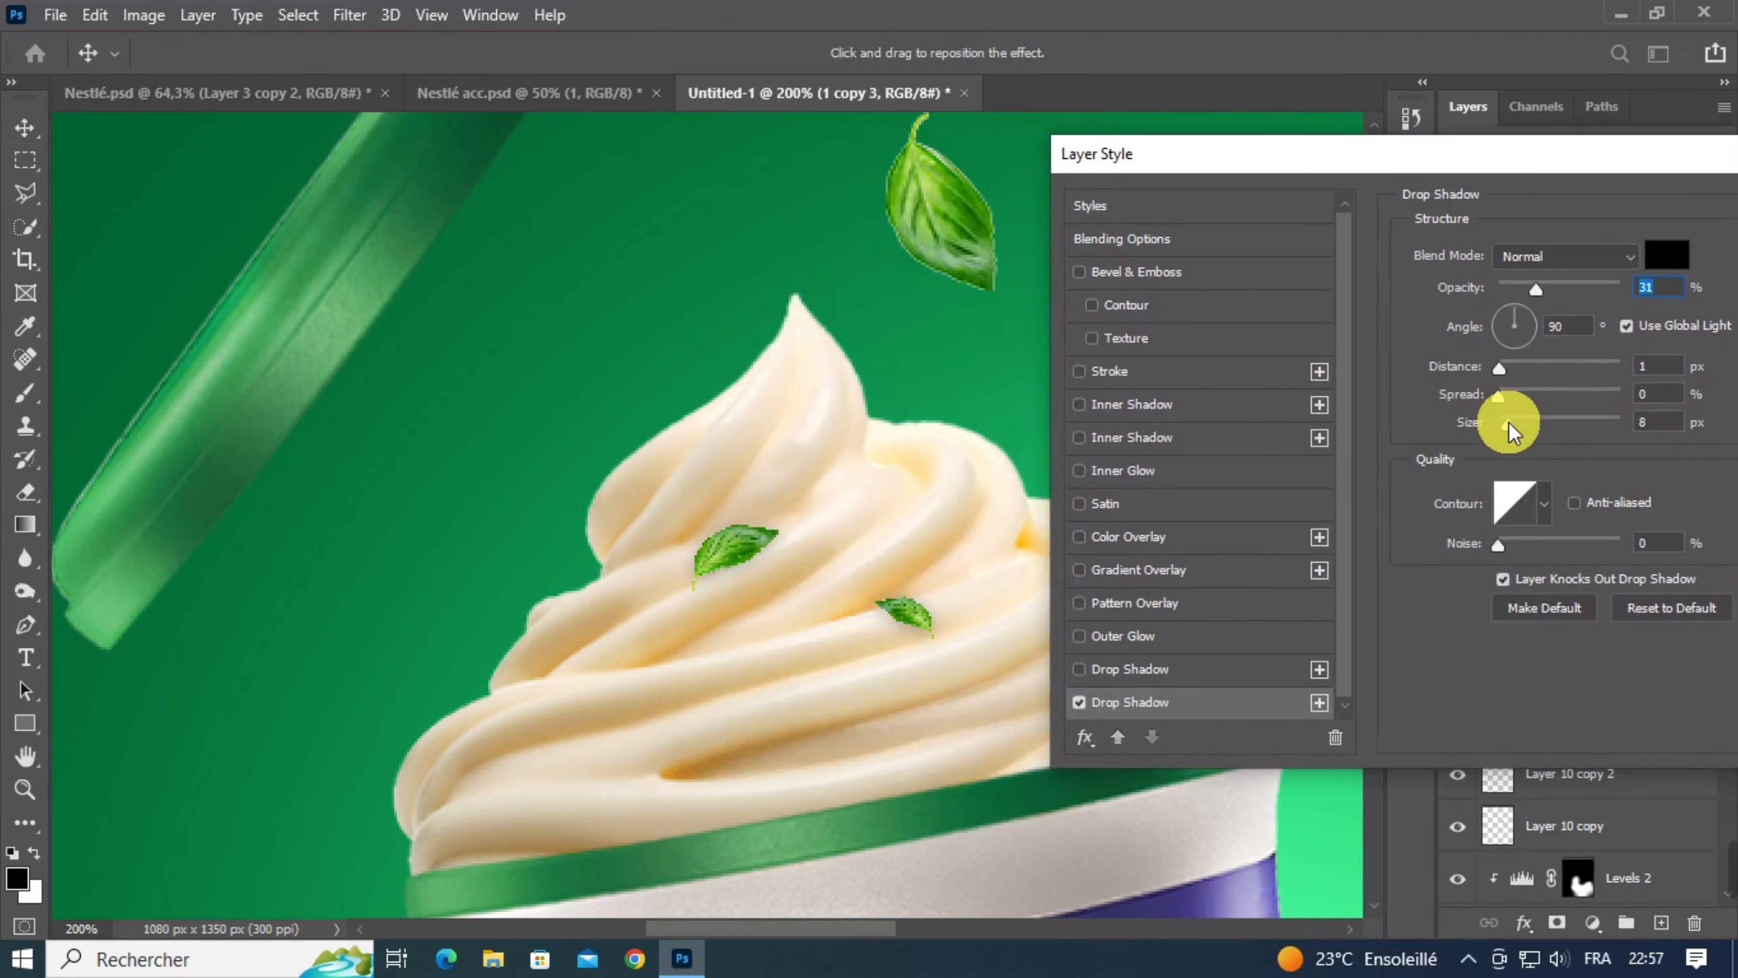
drag(1499, 426, 1506, 427)
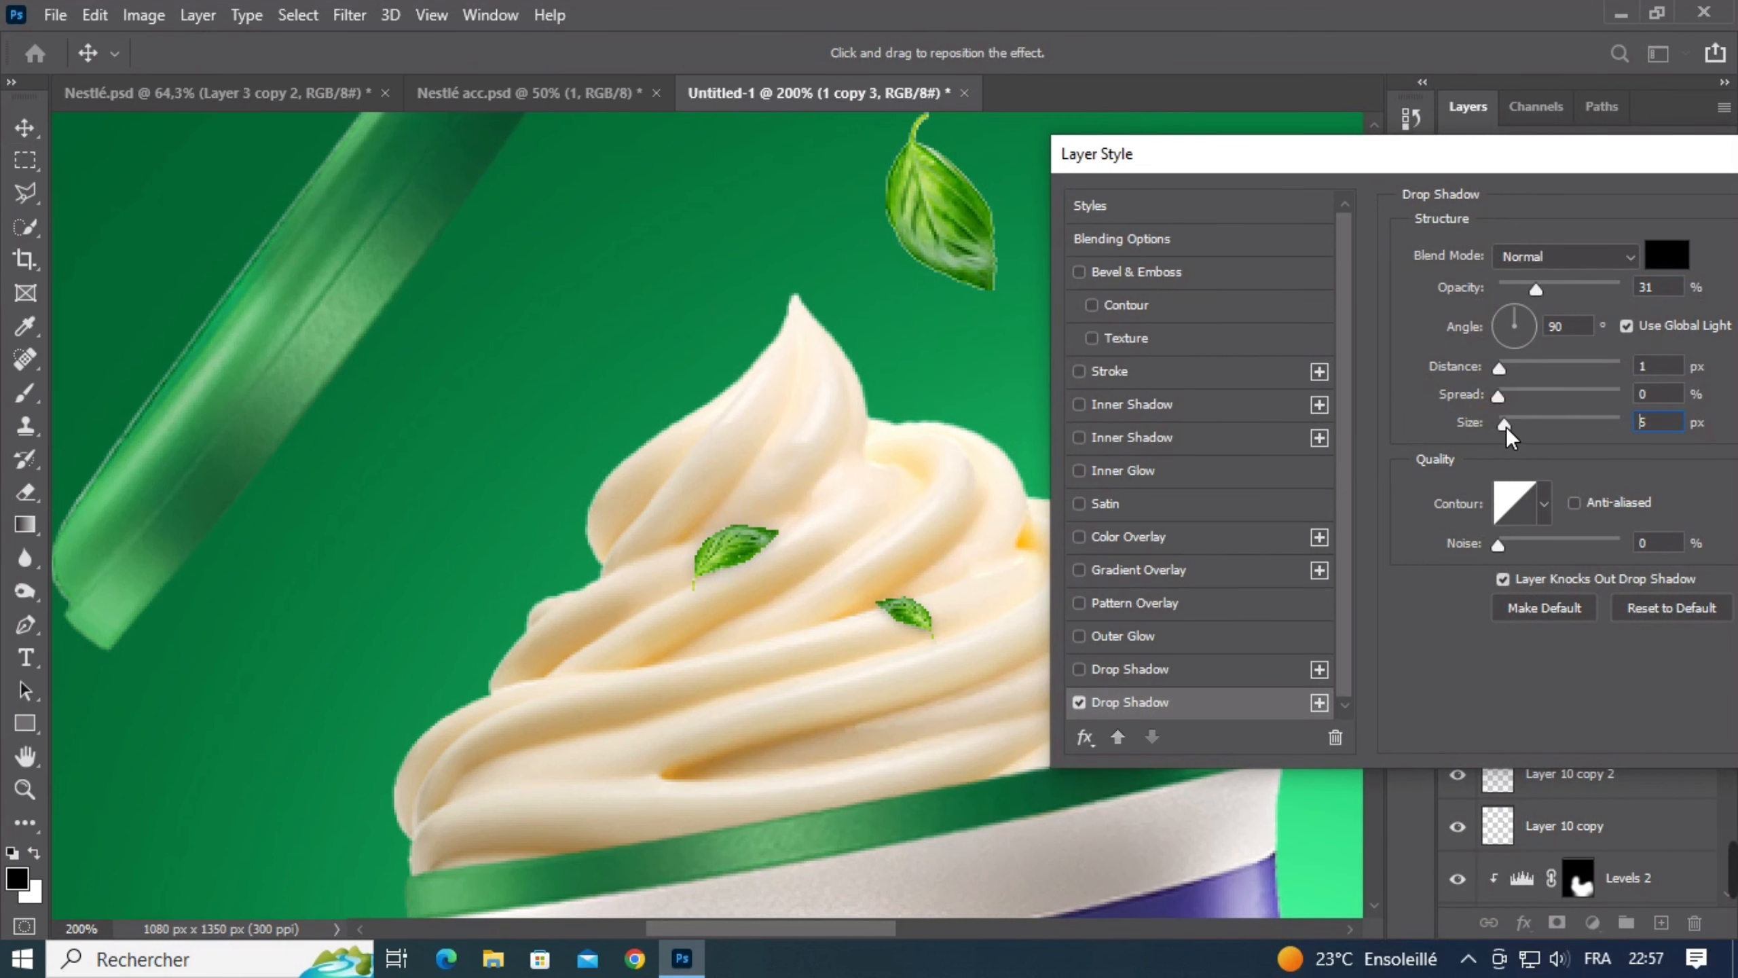
drag(1534, 287, 1531, 287)
drag(1576, 185, 1374, 182)
click(1708, 222)
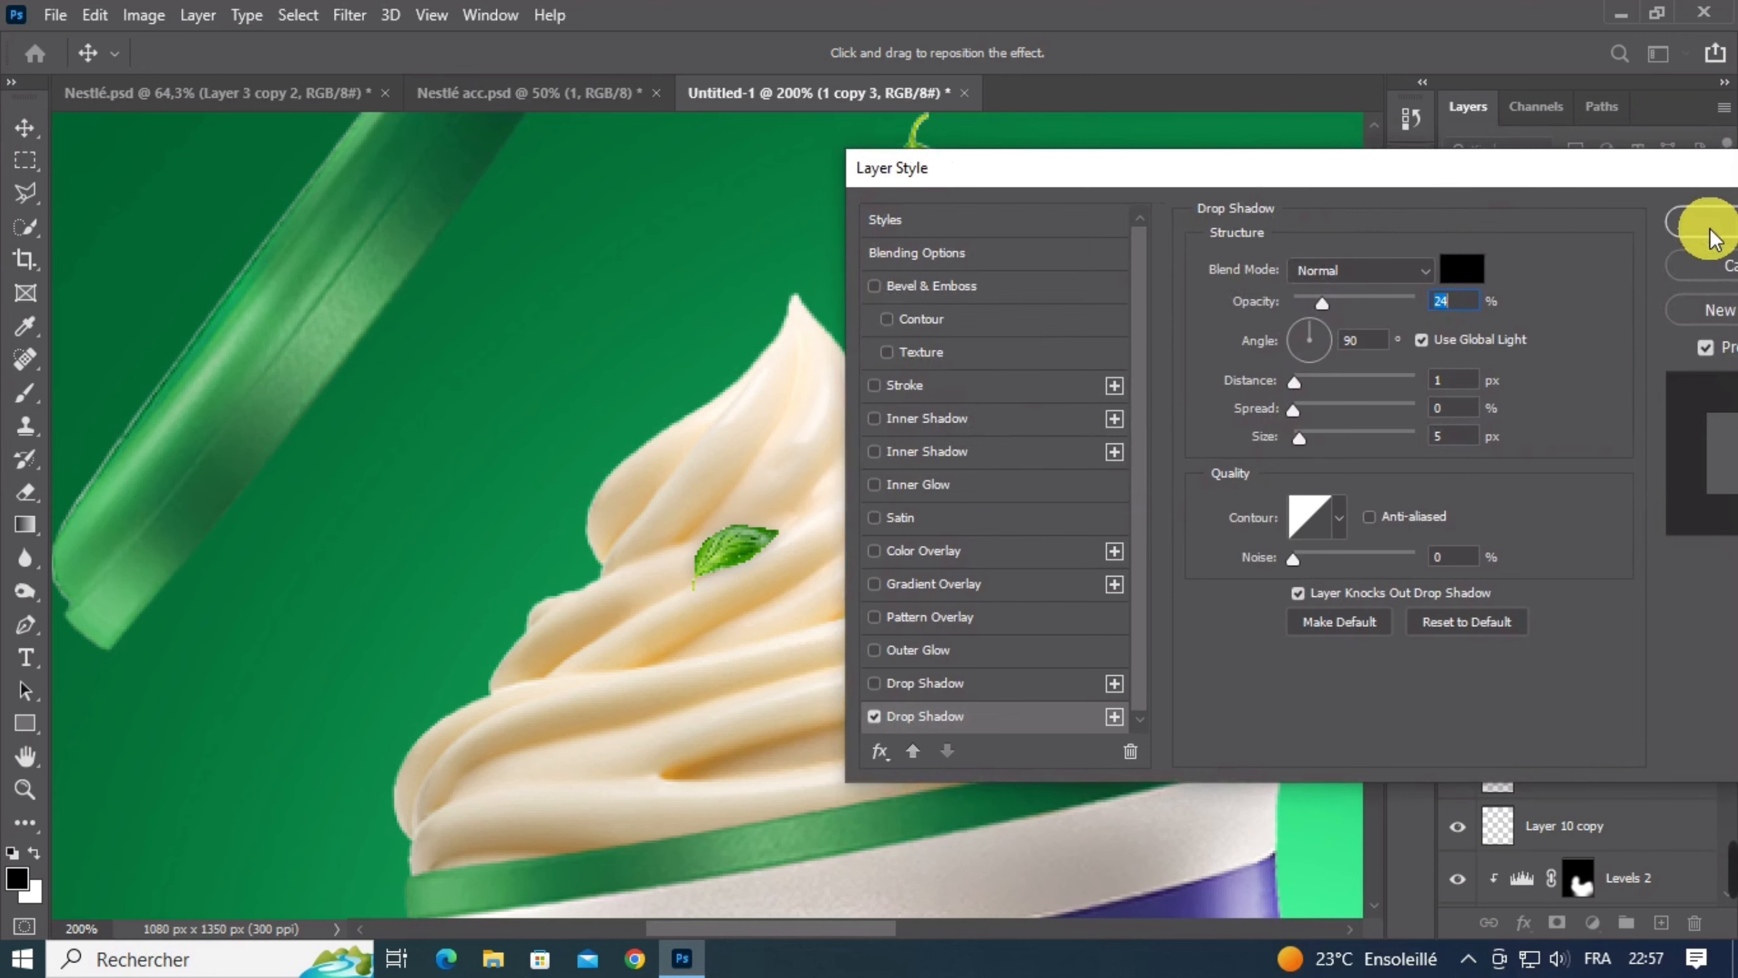
Try placing a copy of the uppermost basil leaf just above the falling herb pieces
drag(1115, 480, 1101, 548)
ctrl+alt+click(1097, 541)
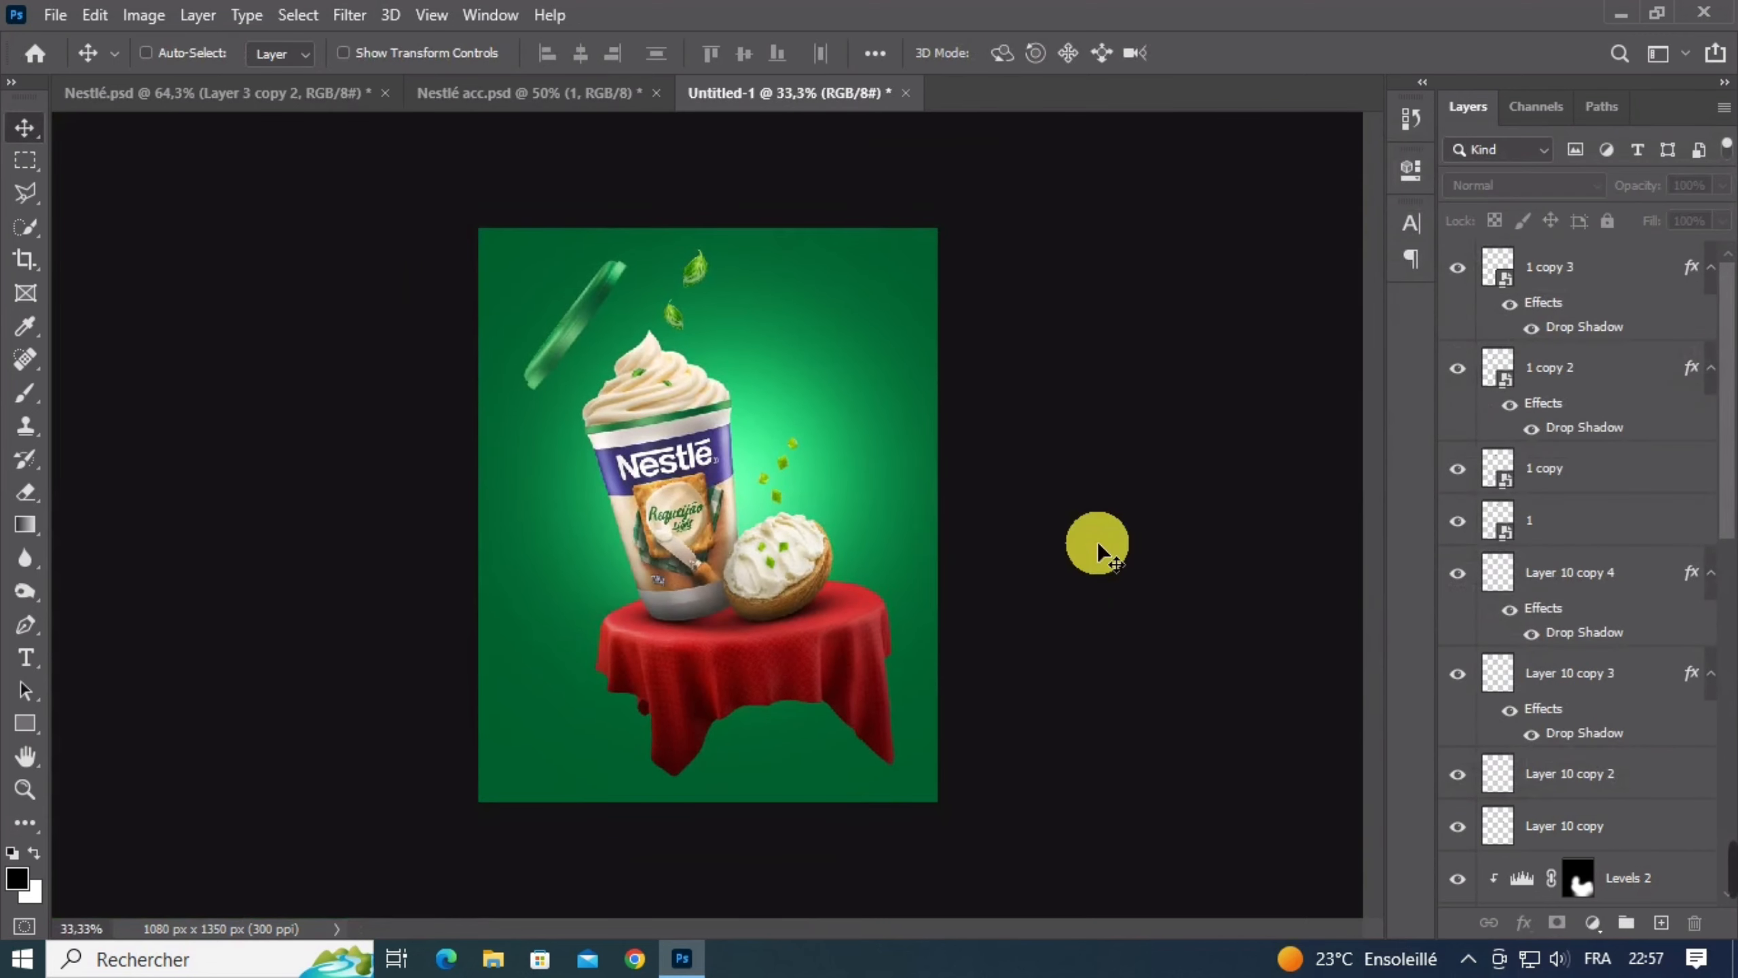
key(ctrl+plus)
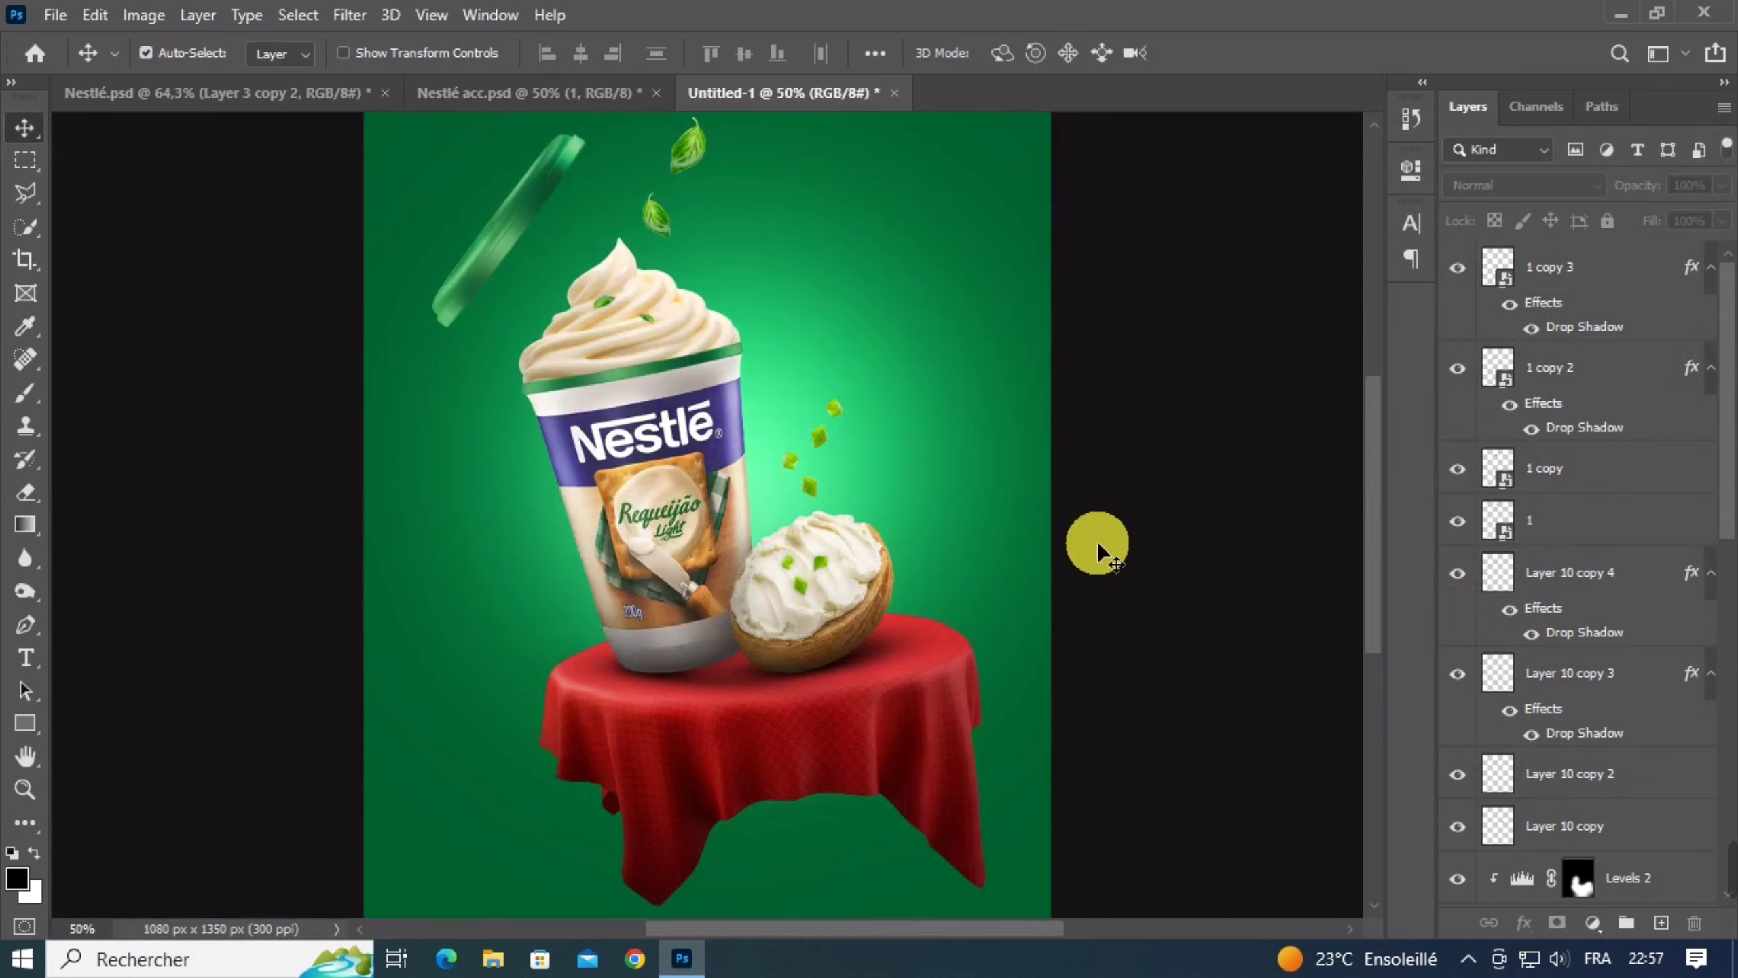
drag(863, 466, 851, 510)
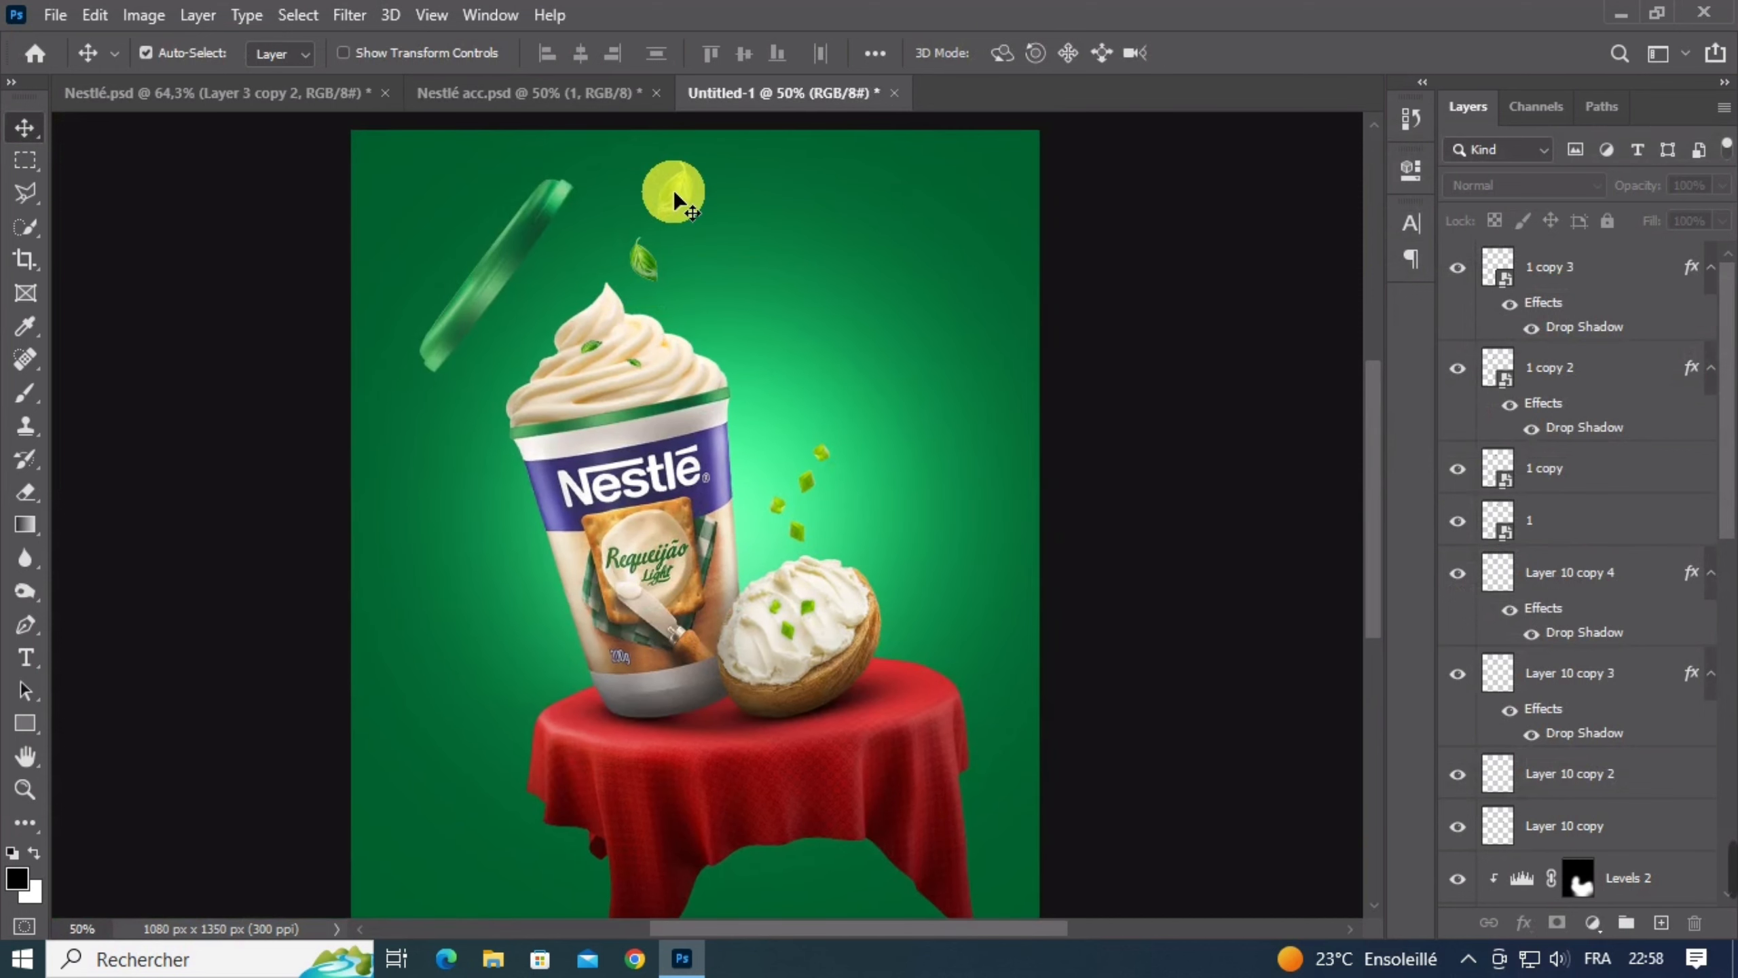
drag(673, 190, 841, 390)
key(ctrl)
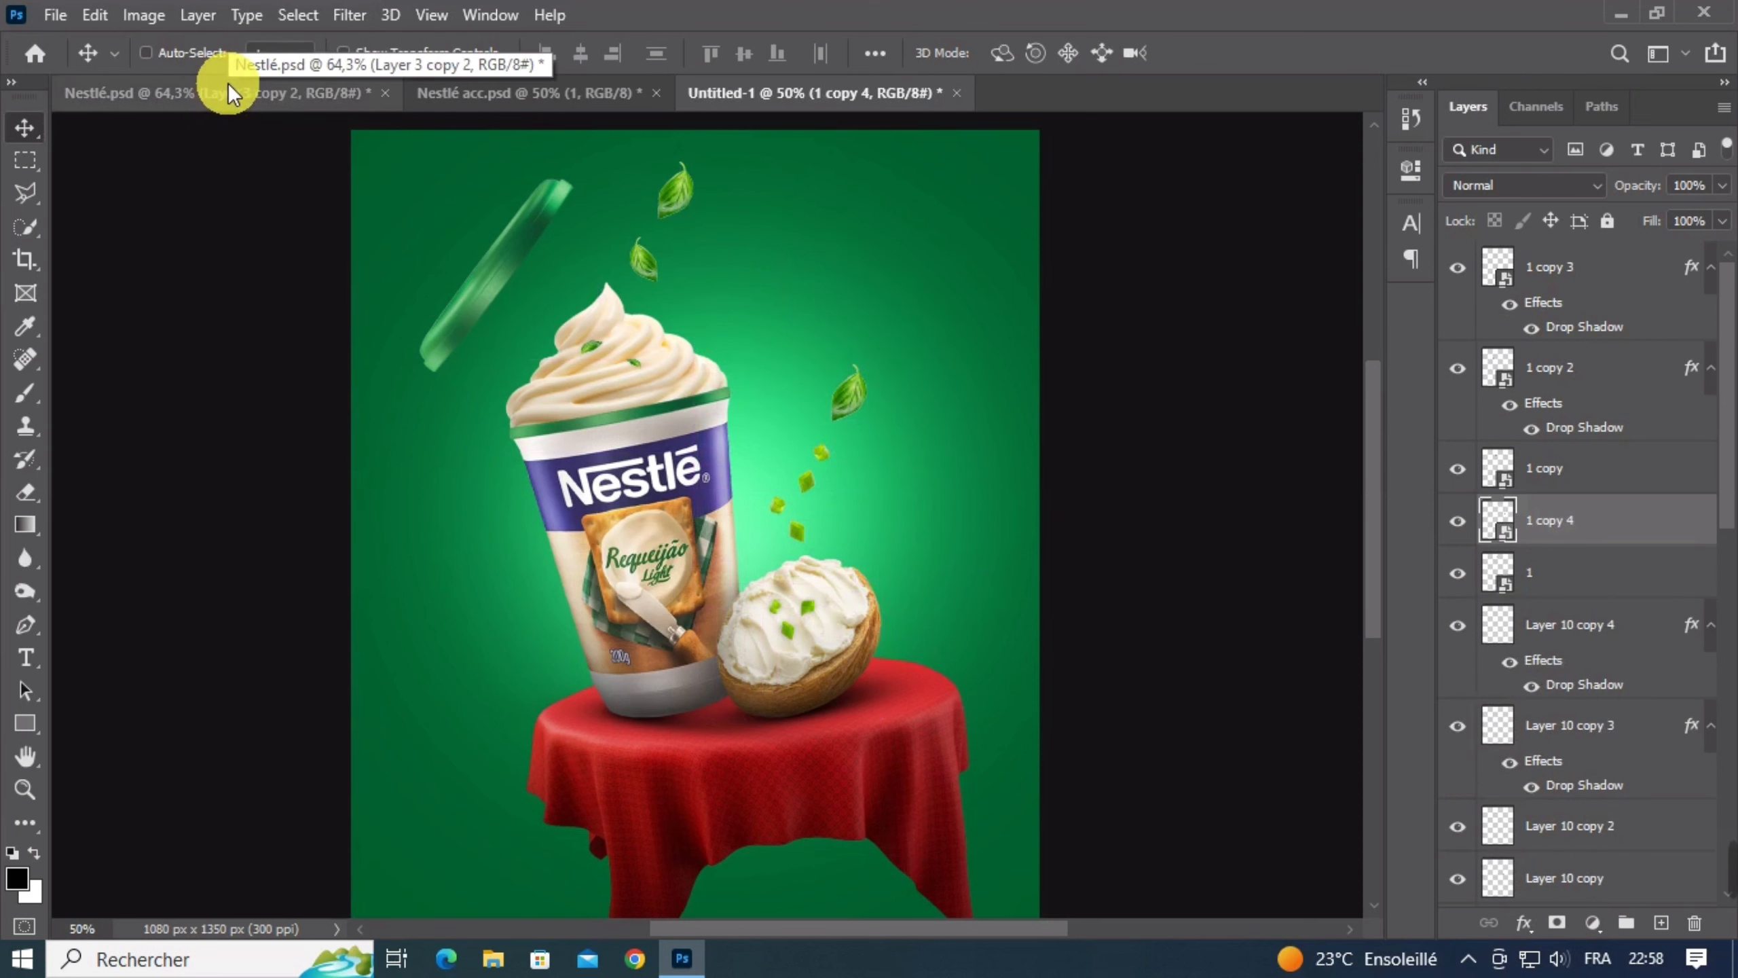
Examine the leaf arrangement in the Nestlé.psd document and return to the Untitled-1 poster
click(228, 83)
scroll(804, 231, up, 3)
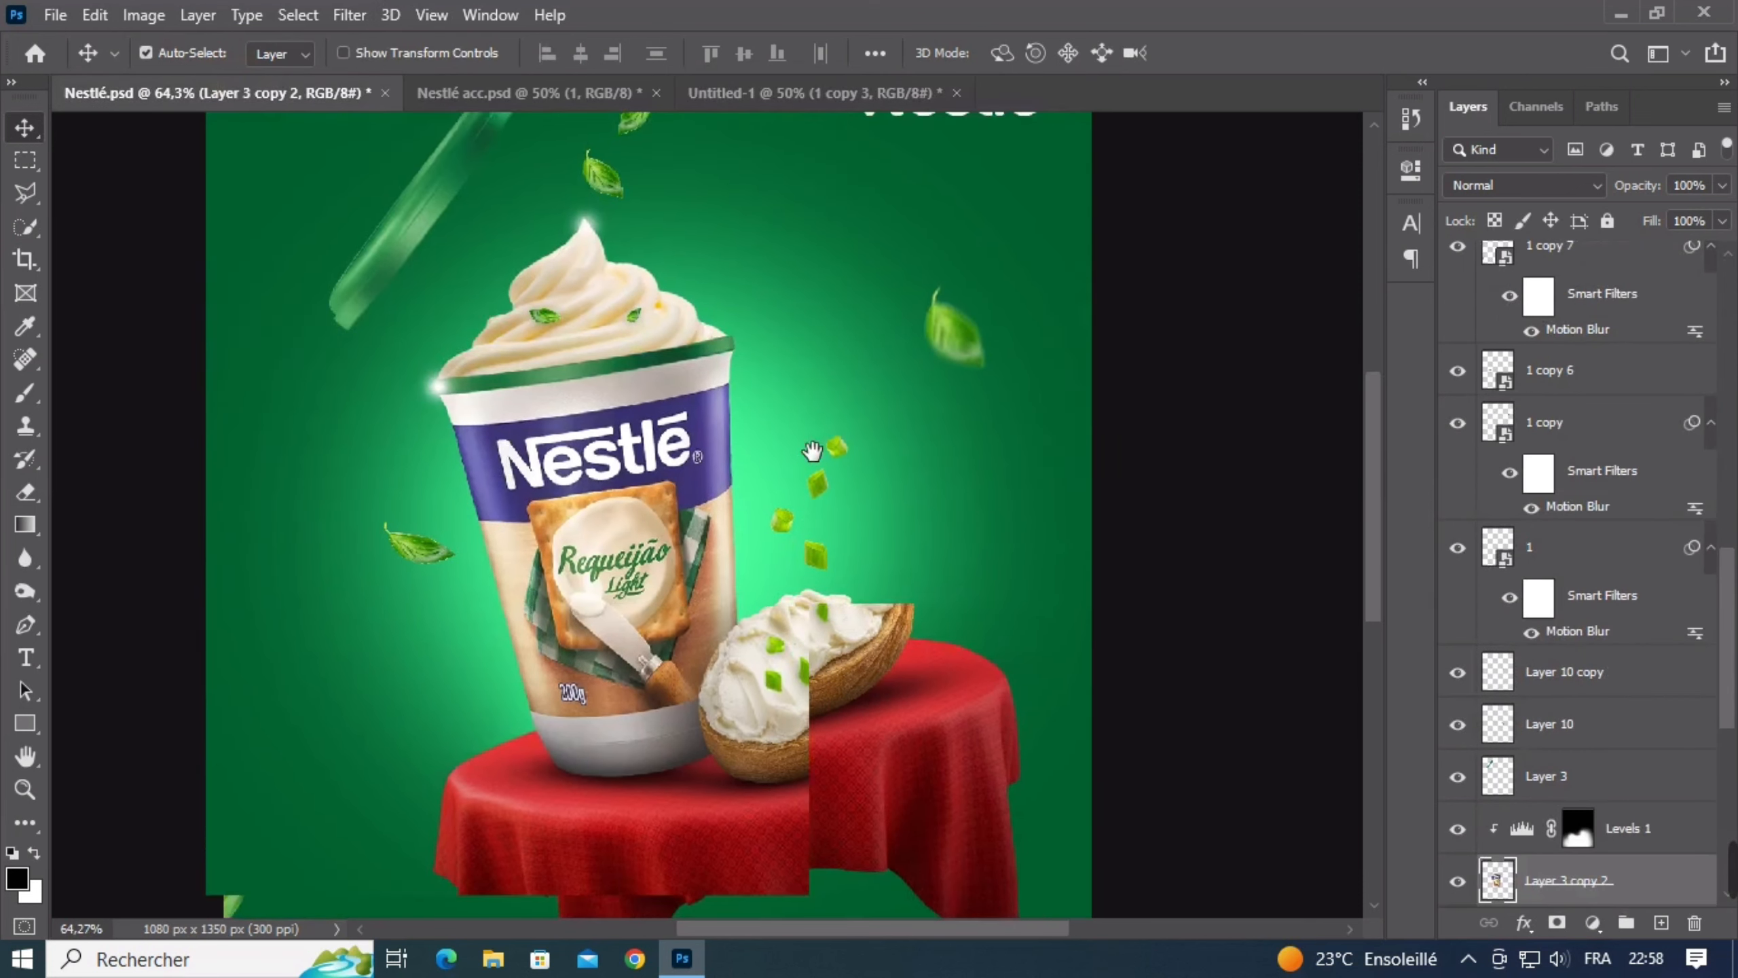
click(796, 92)
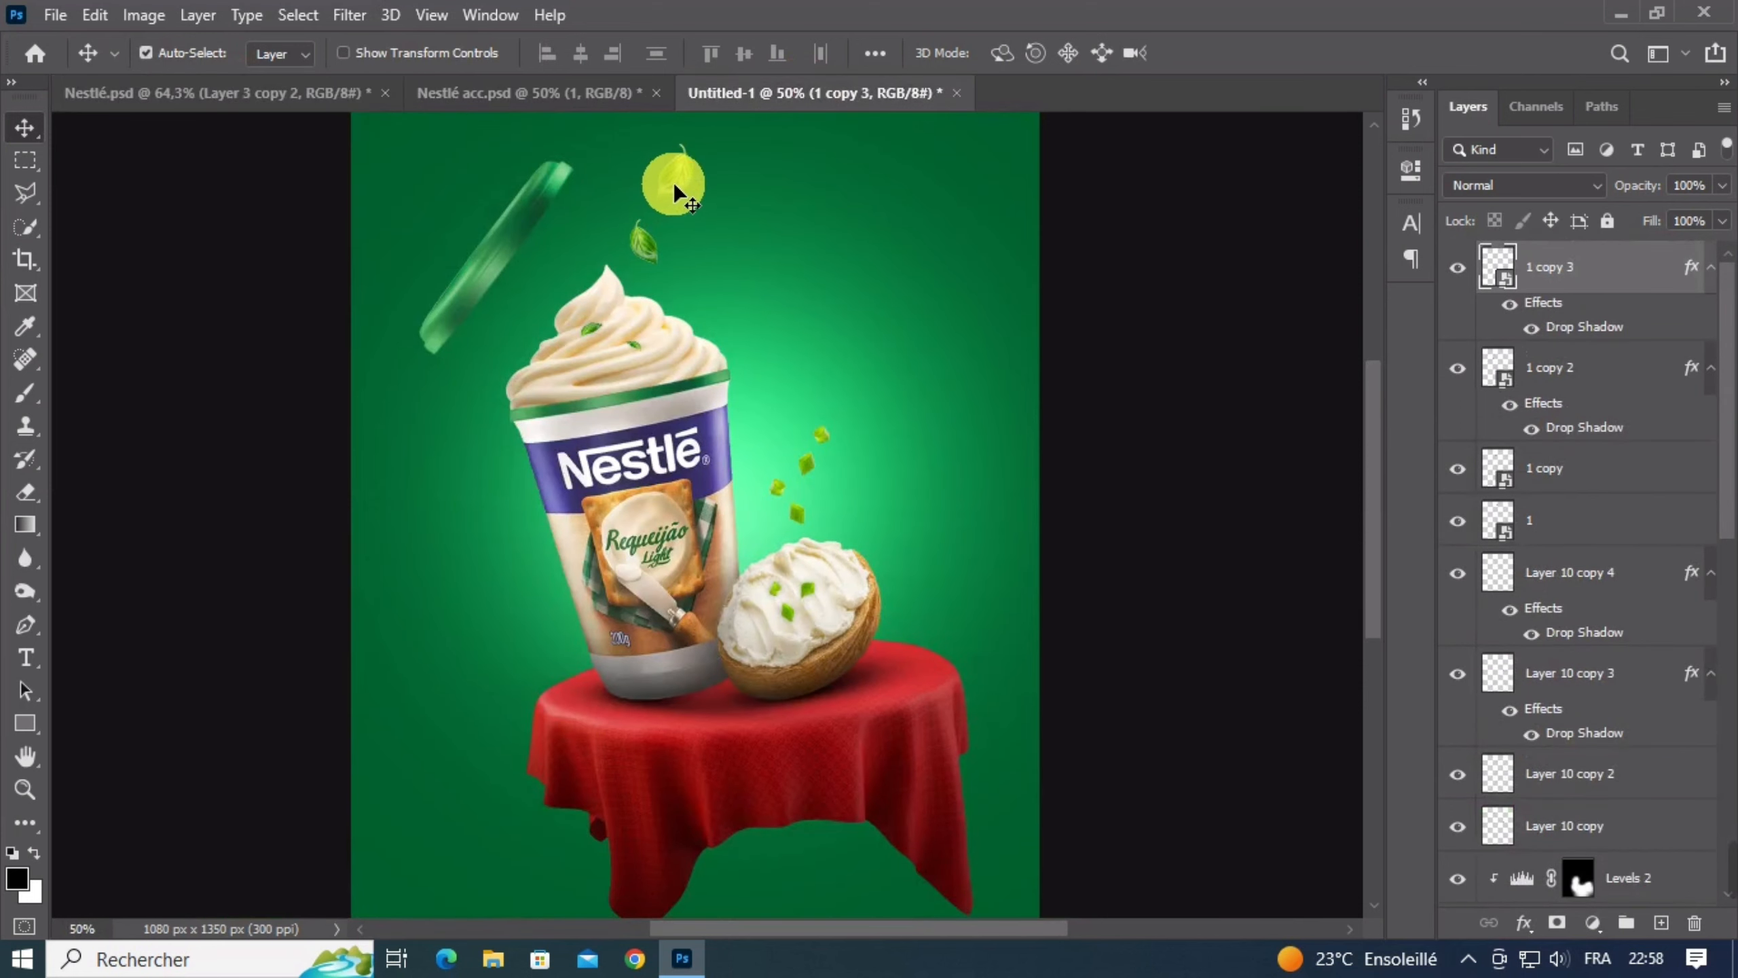
Duplicate the uppermost basil leaf to the upper right of the cup and enlarge the copy to about 8.2%
drag(674, 182, 861, 335)
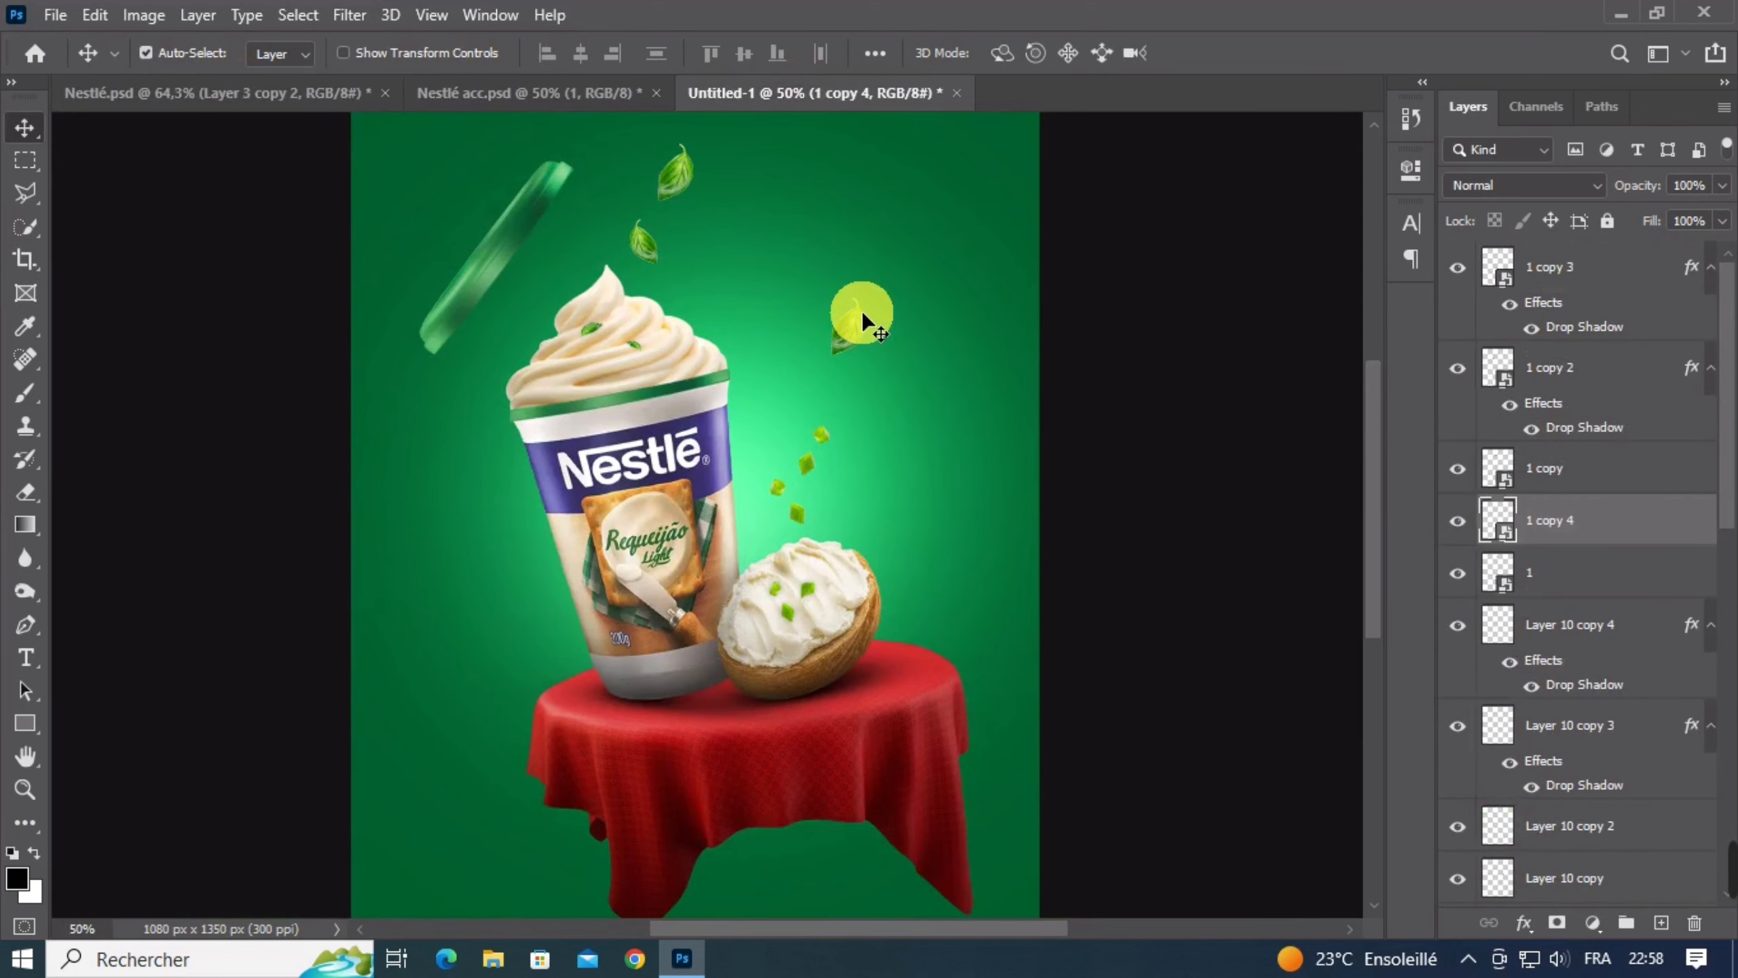
key(ctrl+t)
drag(933, 247, 975, 196)
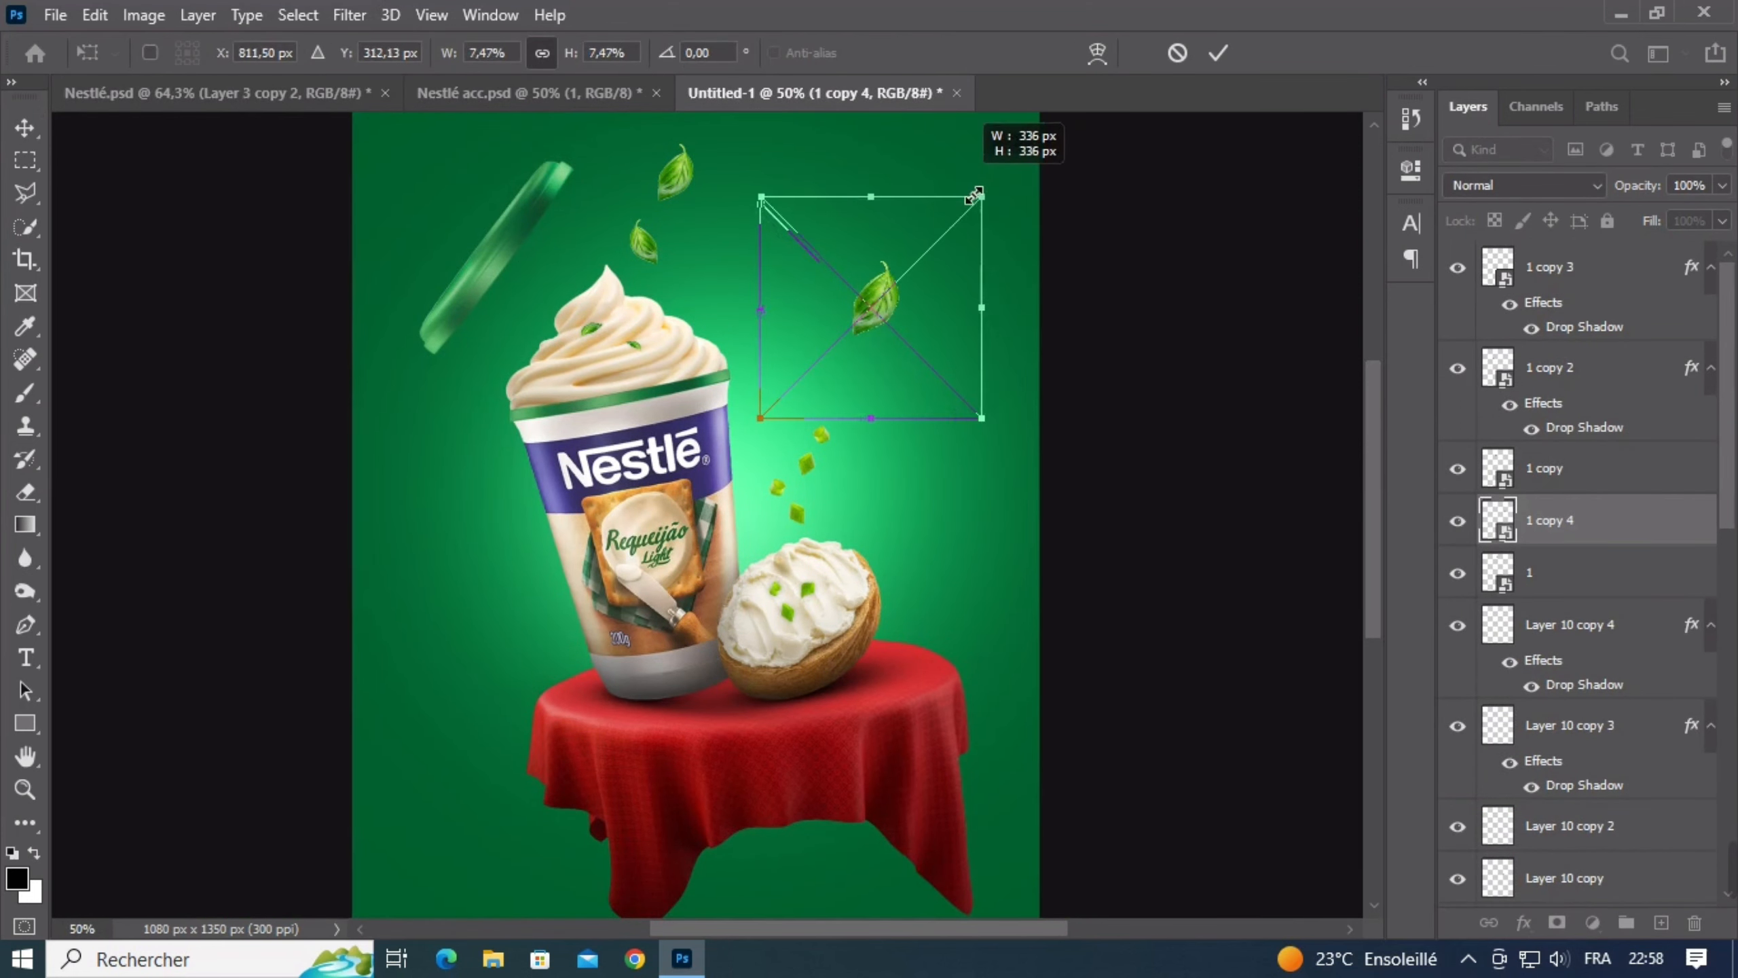
key(Return)
Duplicate the enlarged basil leaf to the area left of the table and rotate the copy 180°
drag(883, 302, 441, 740)
key(ctrl+t)
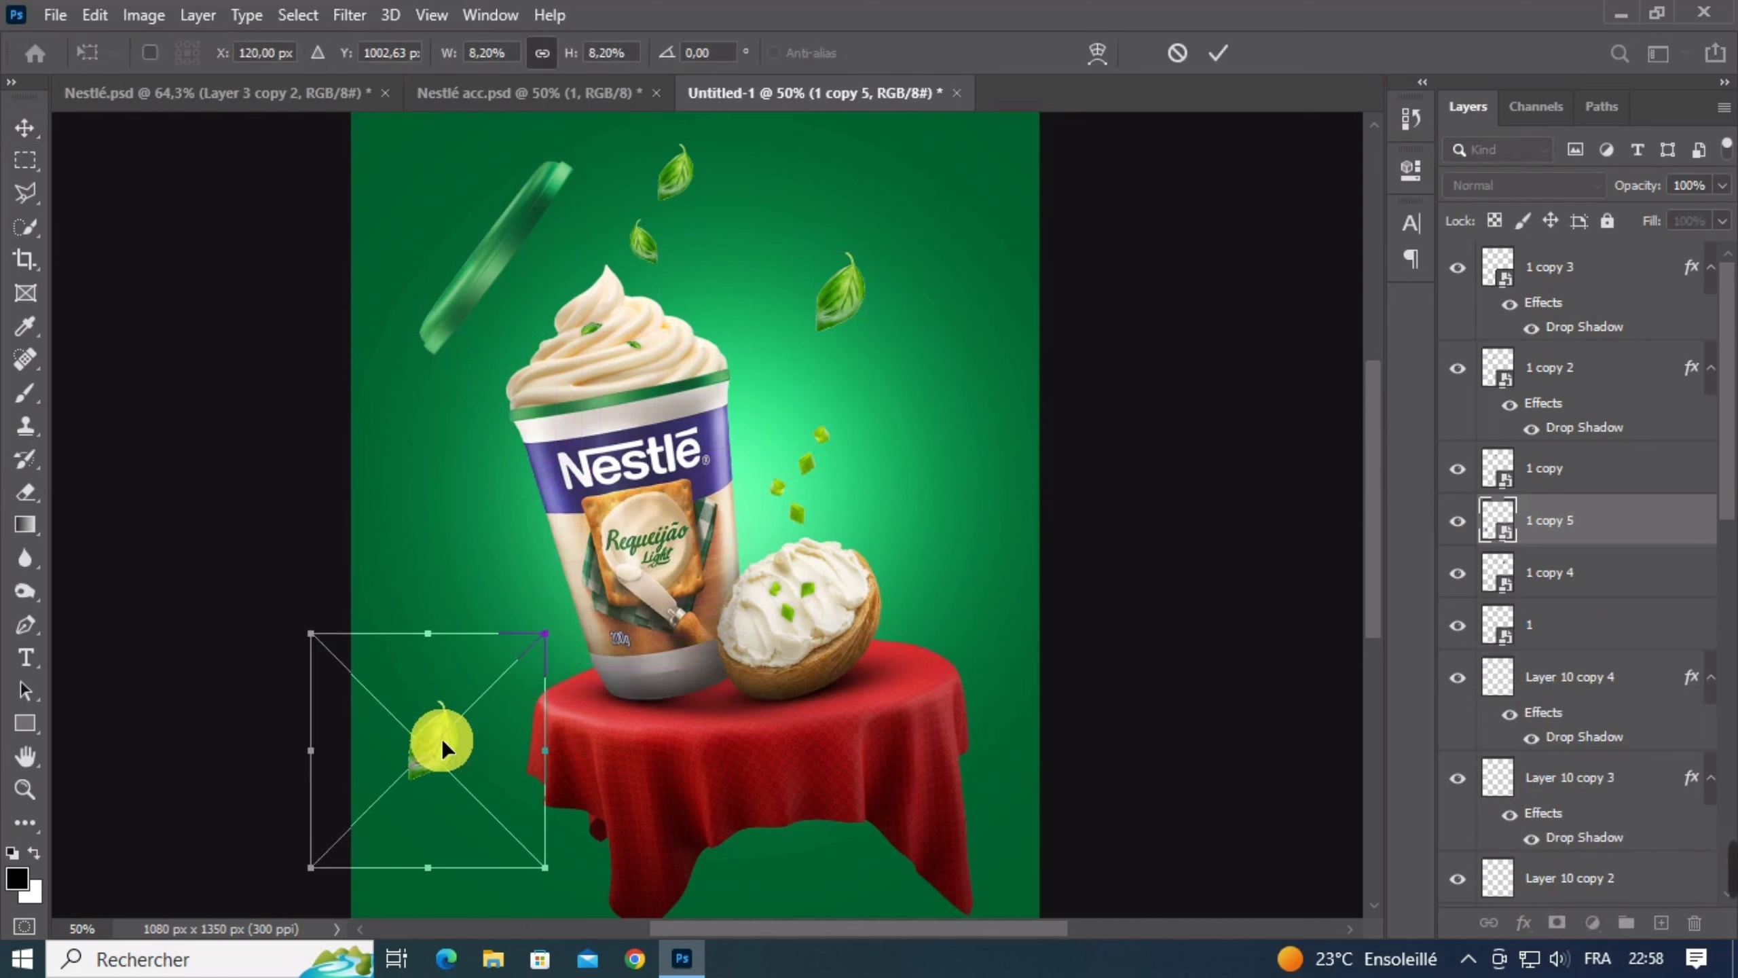
right_click(441, 740)
click(506, 613)
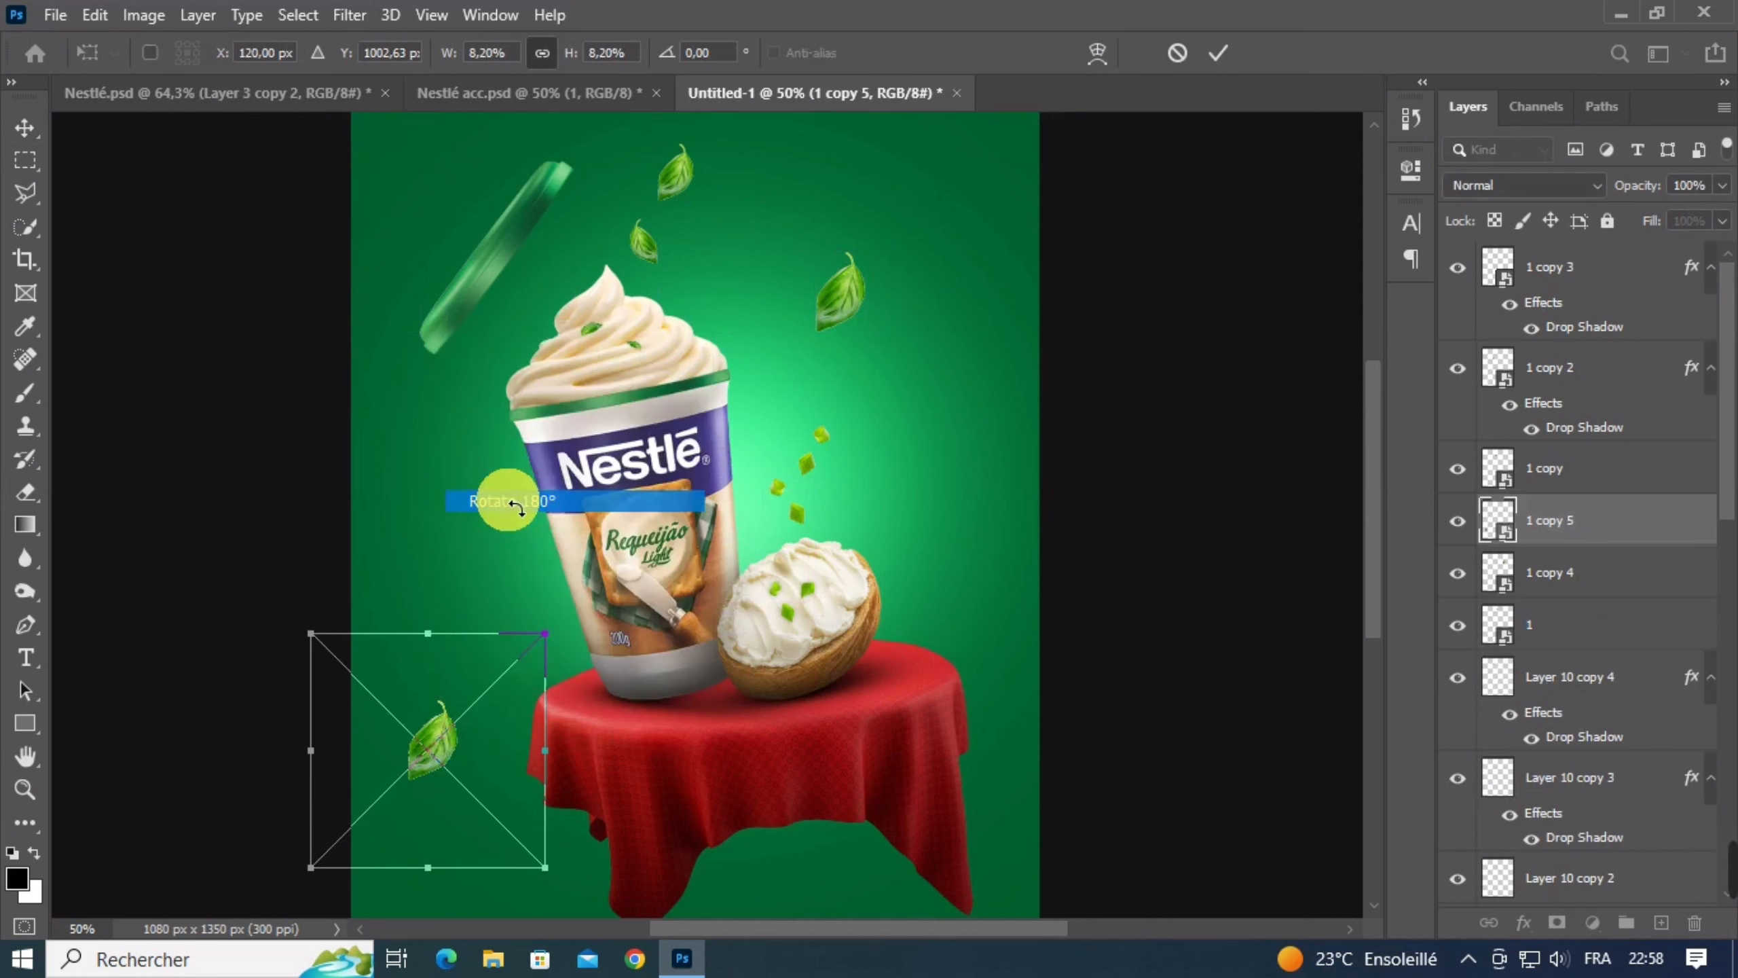
right_click(482, 691)
click(523, 763)
right_click(519, 754)
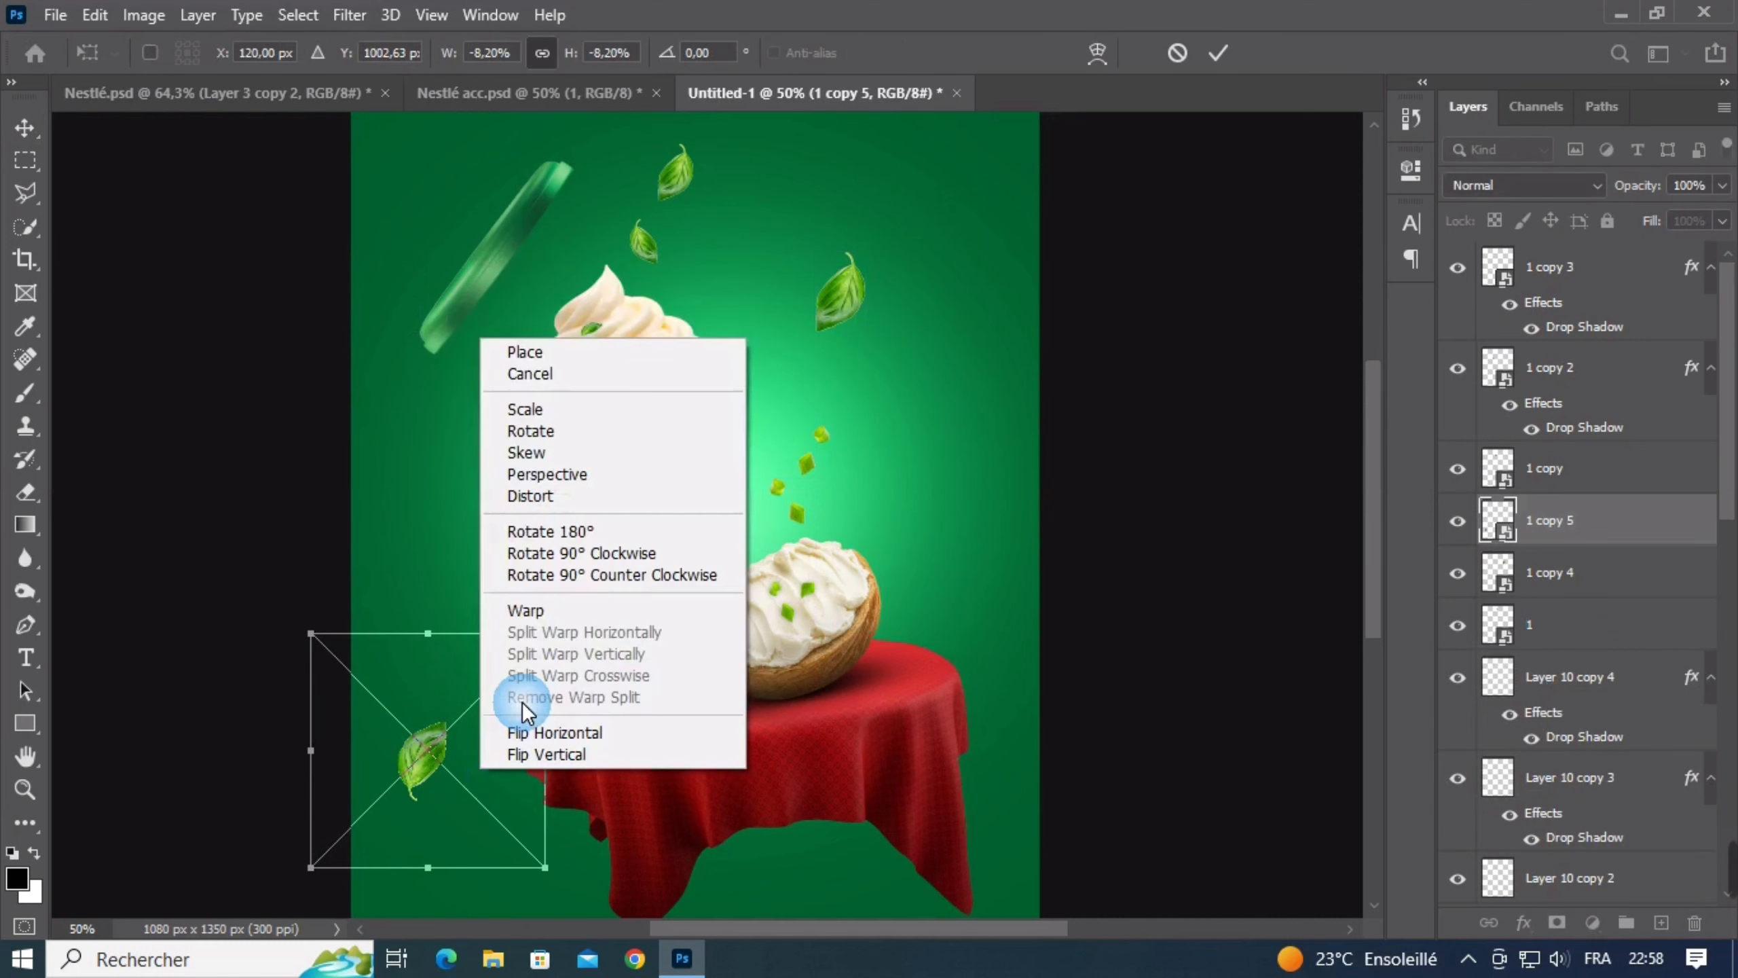
click(538, 615)
Move the rotated leaf partly off the poster's left edge beside the table and fine-tune its transform
drag(545, 789, 385, 748)
key(Return)
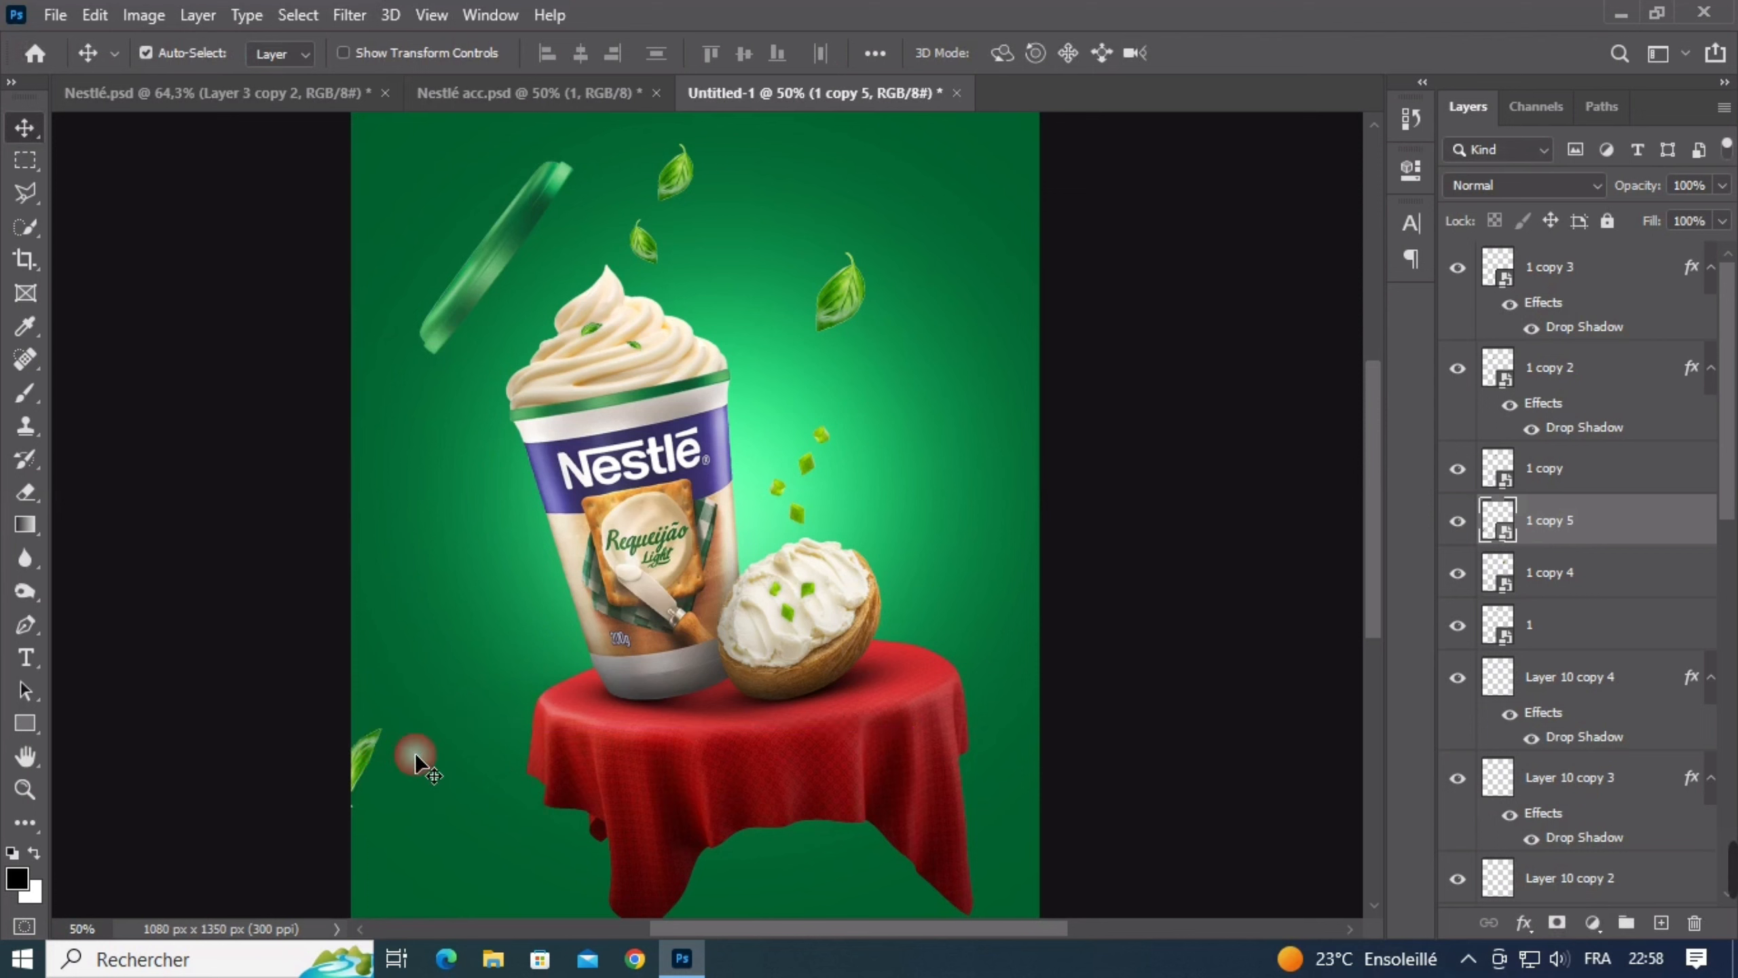
key(ctrl+t)
mouse_move(516, 660)
mouse_down()
mouse_move(653, 504)
mouse_move(510, 658)
mouse_up()
click(594, 660)
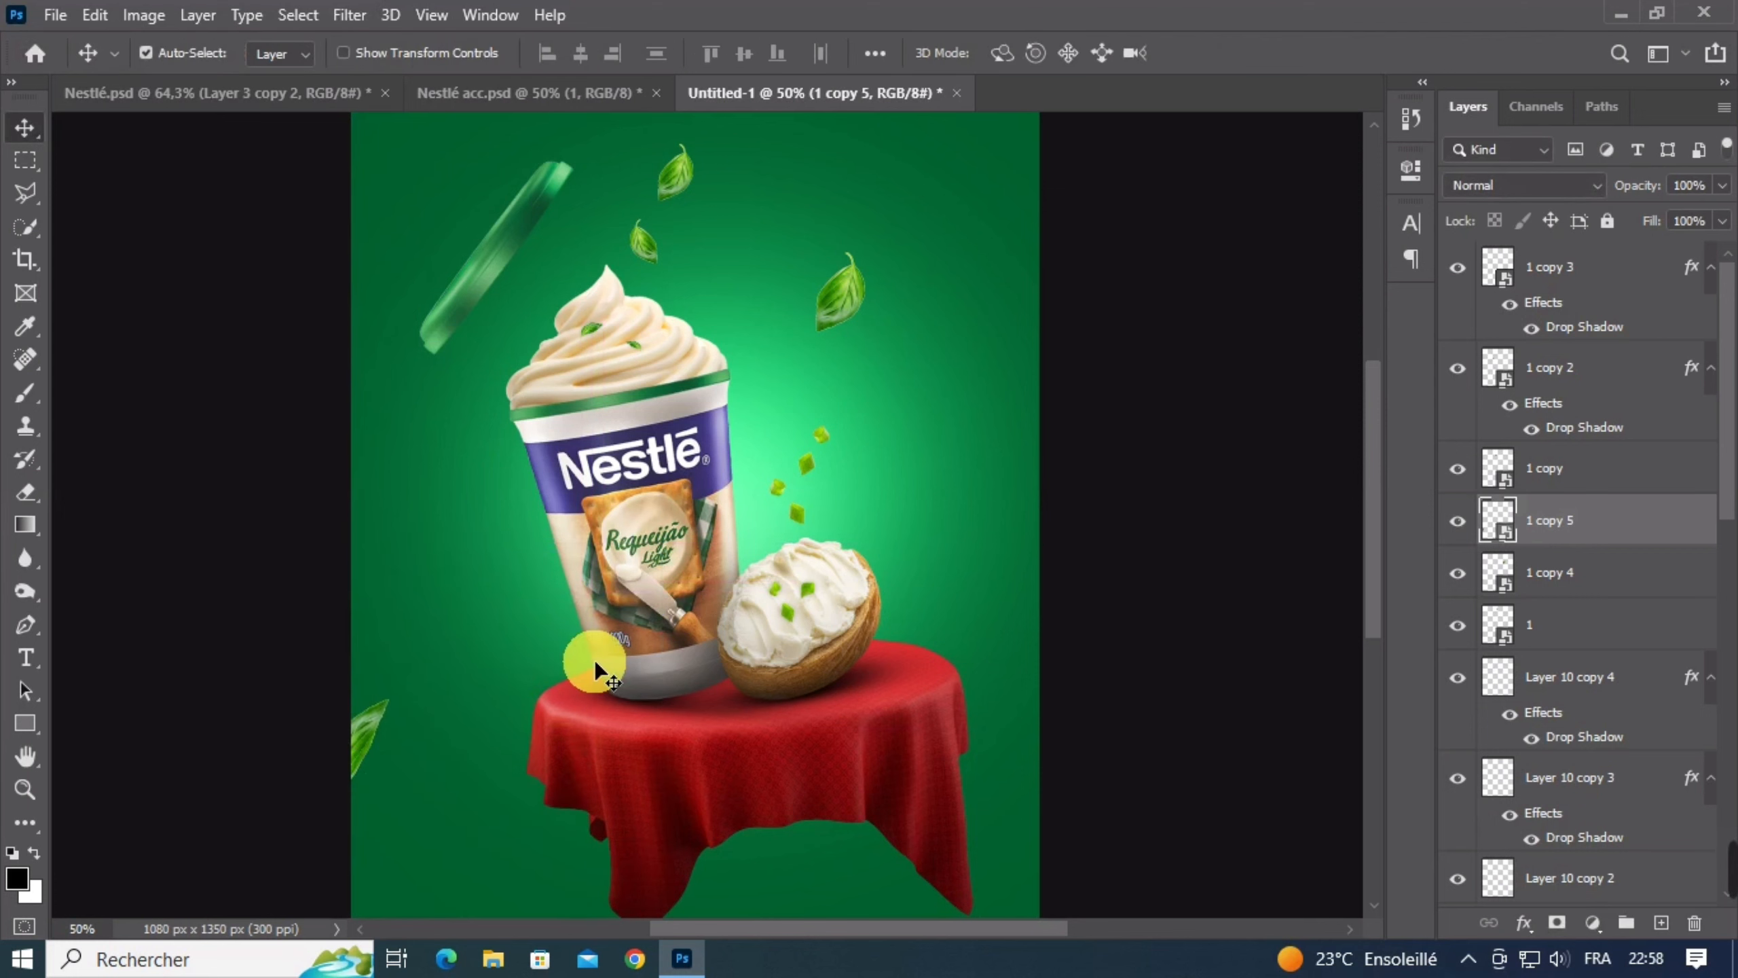
Duplicate the enlarged leaf right of the cup, rotate the copy and place it partly off the poster's bottom-right corner
scroll(684, 673, down, 4)
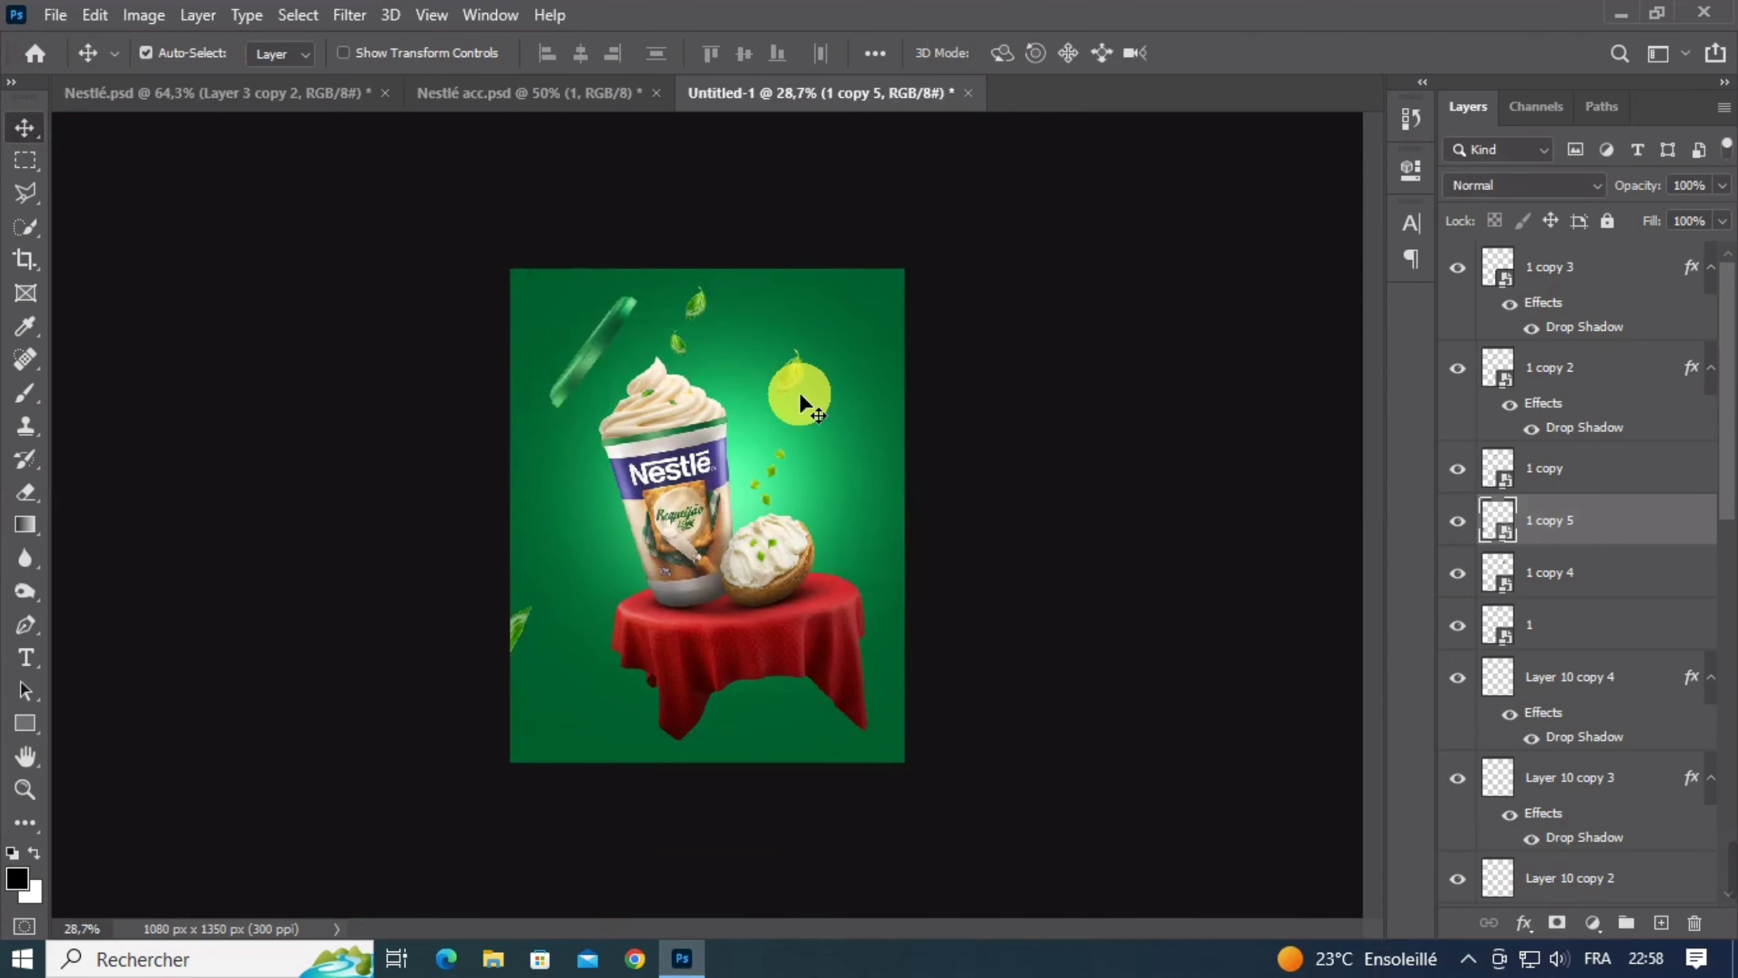
click(795, 372)
drag(796, 374, 667, 666)
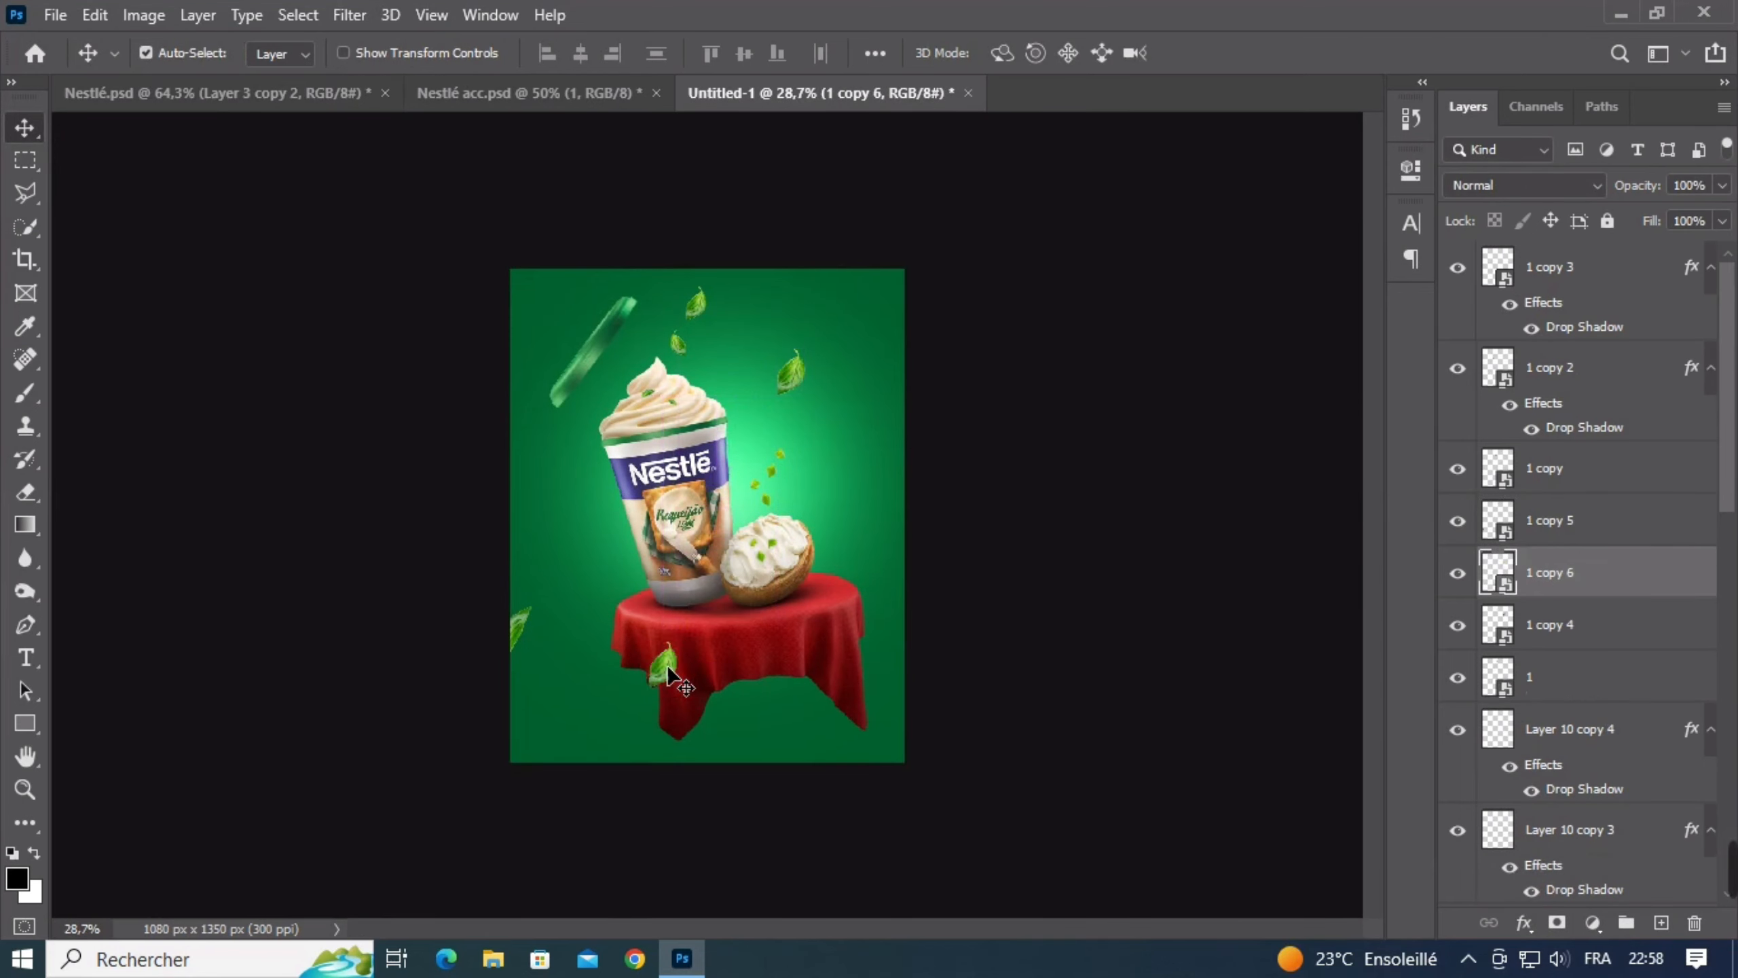
key(ctrl+t)
drag(780, 656, 510, 656)
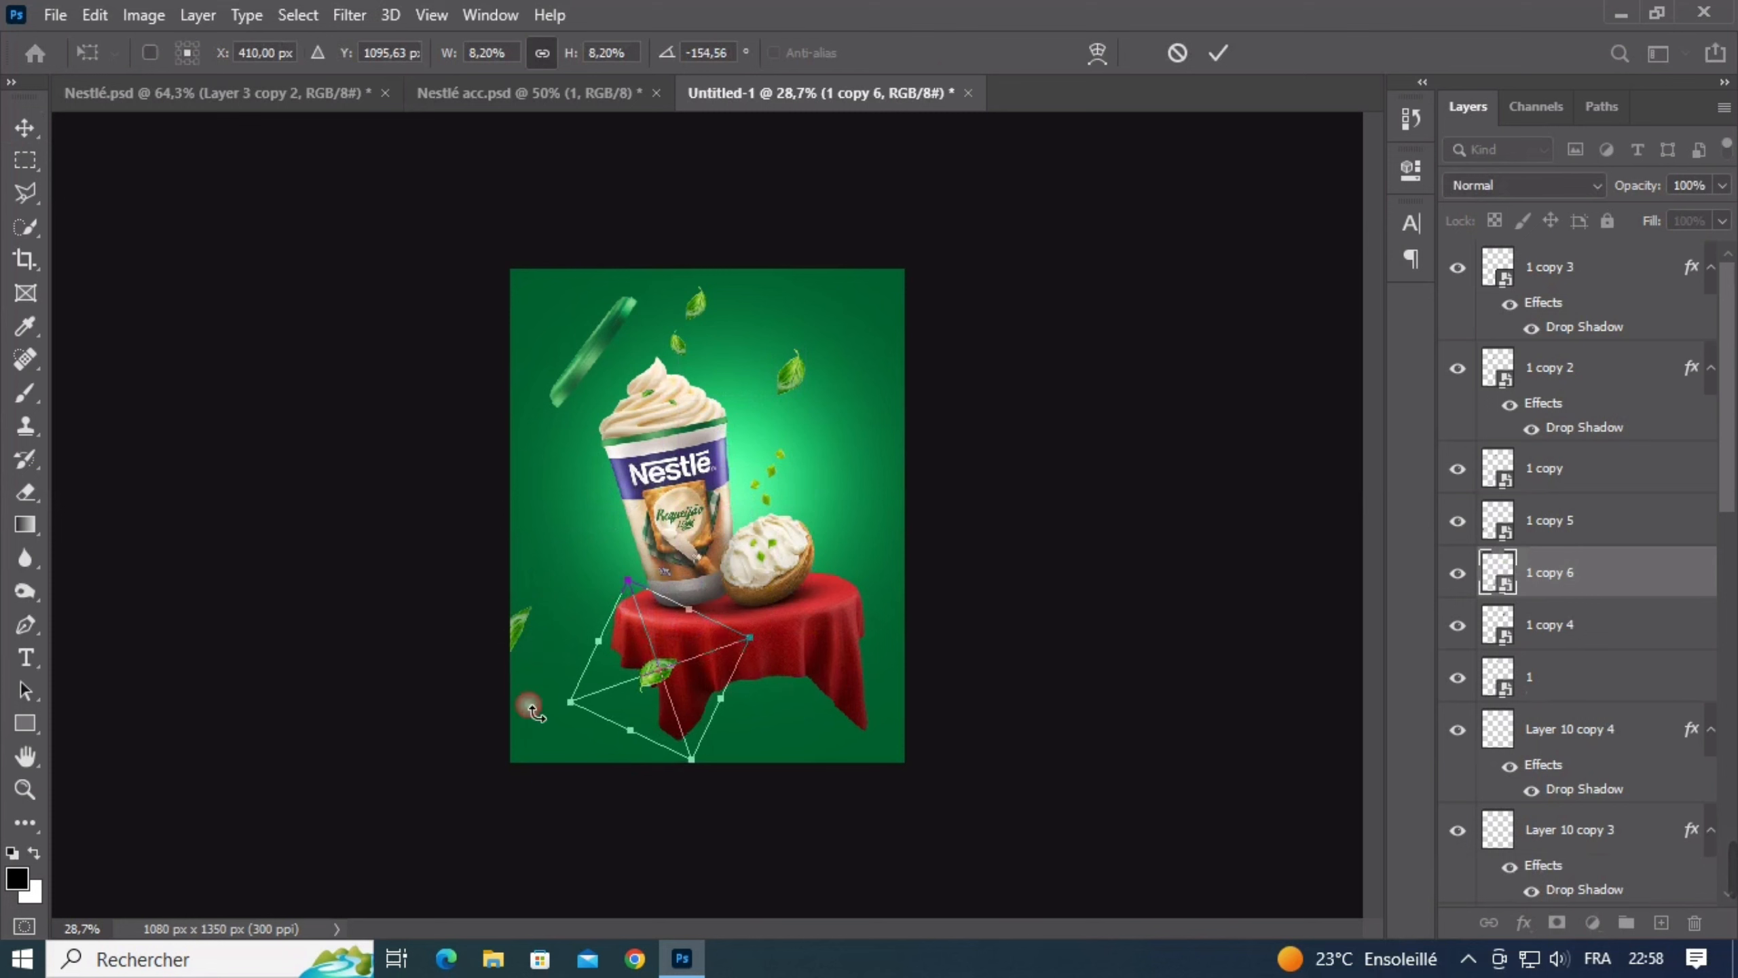
drag(703, 620, 918, 697)
key(Return)
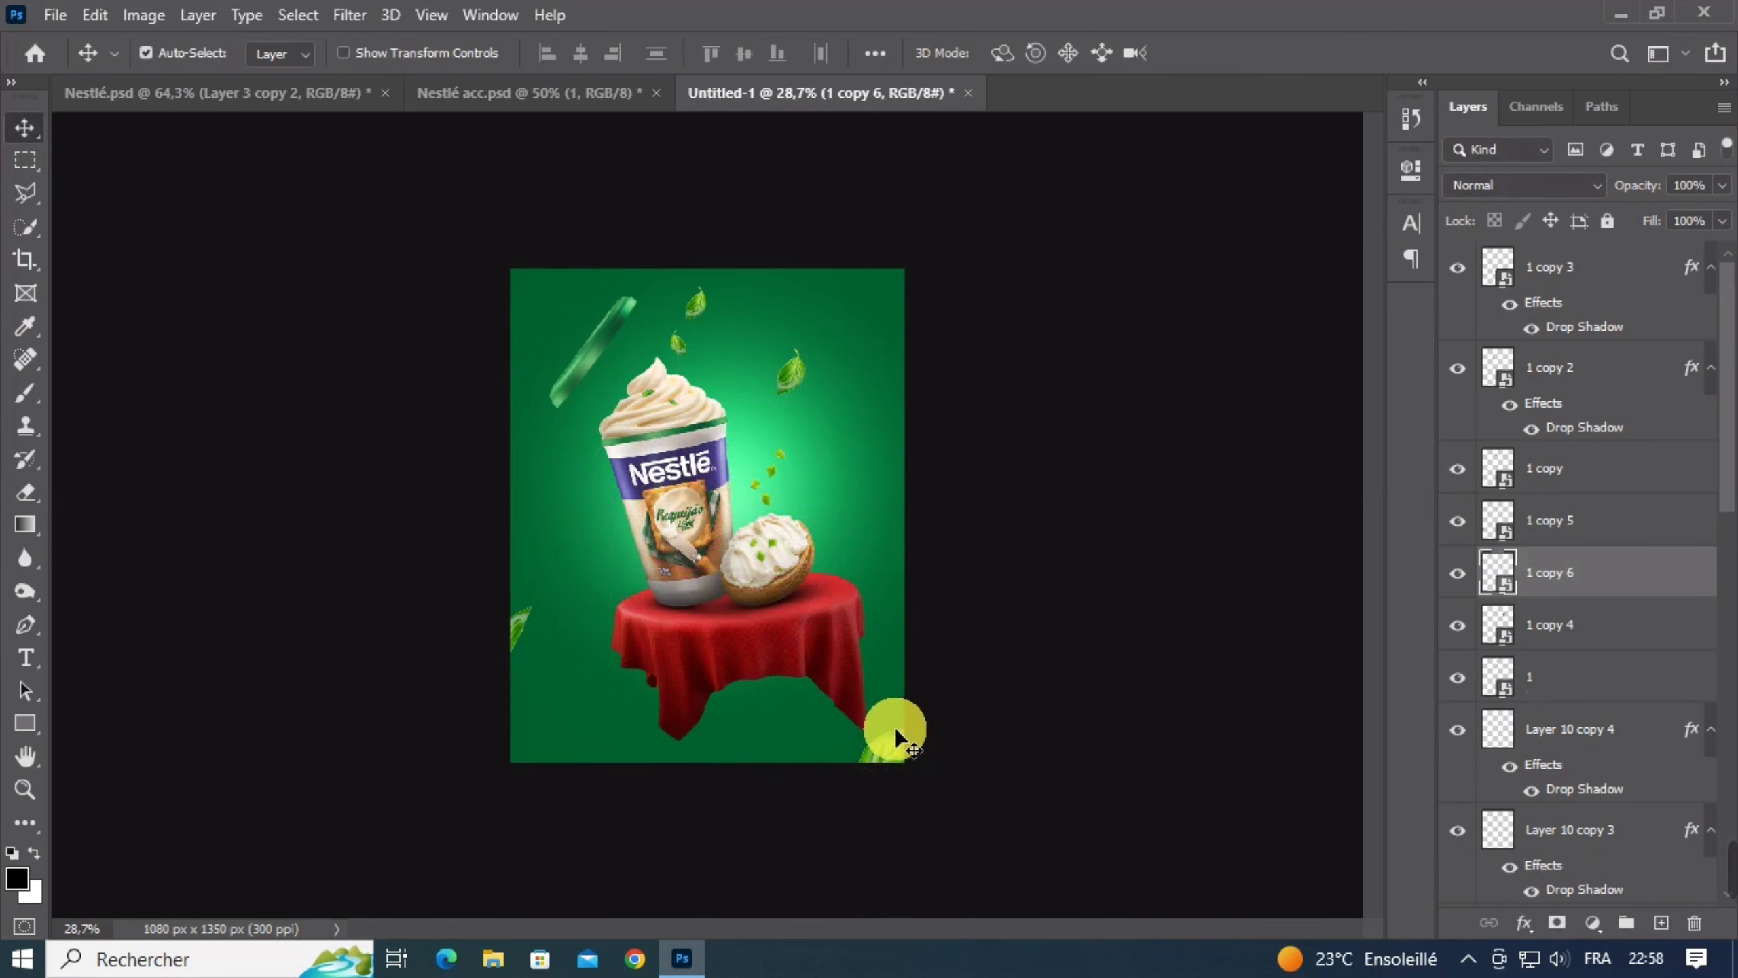
Readjust the rotation and position of the basil leaf cut off by the poster's bottom-right corner
key(ctrl+t)
drag(845, 576, 1012, 585)
key(Return)
key(ctrl+t)
key(Return)
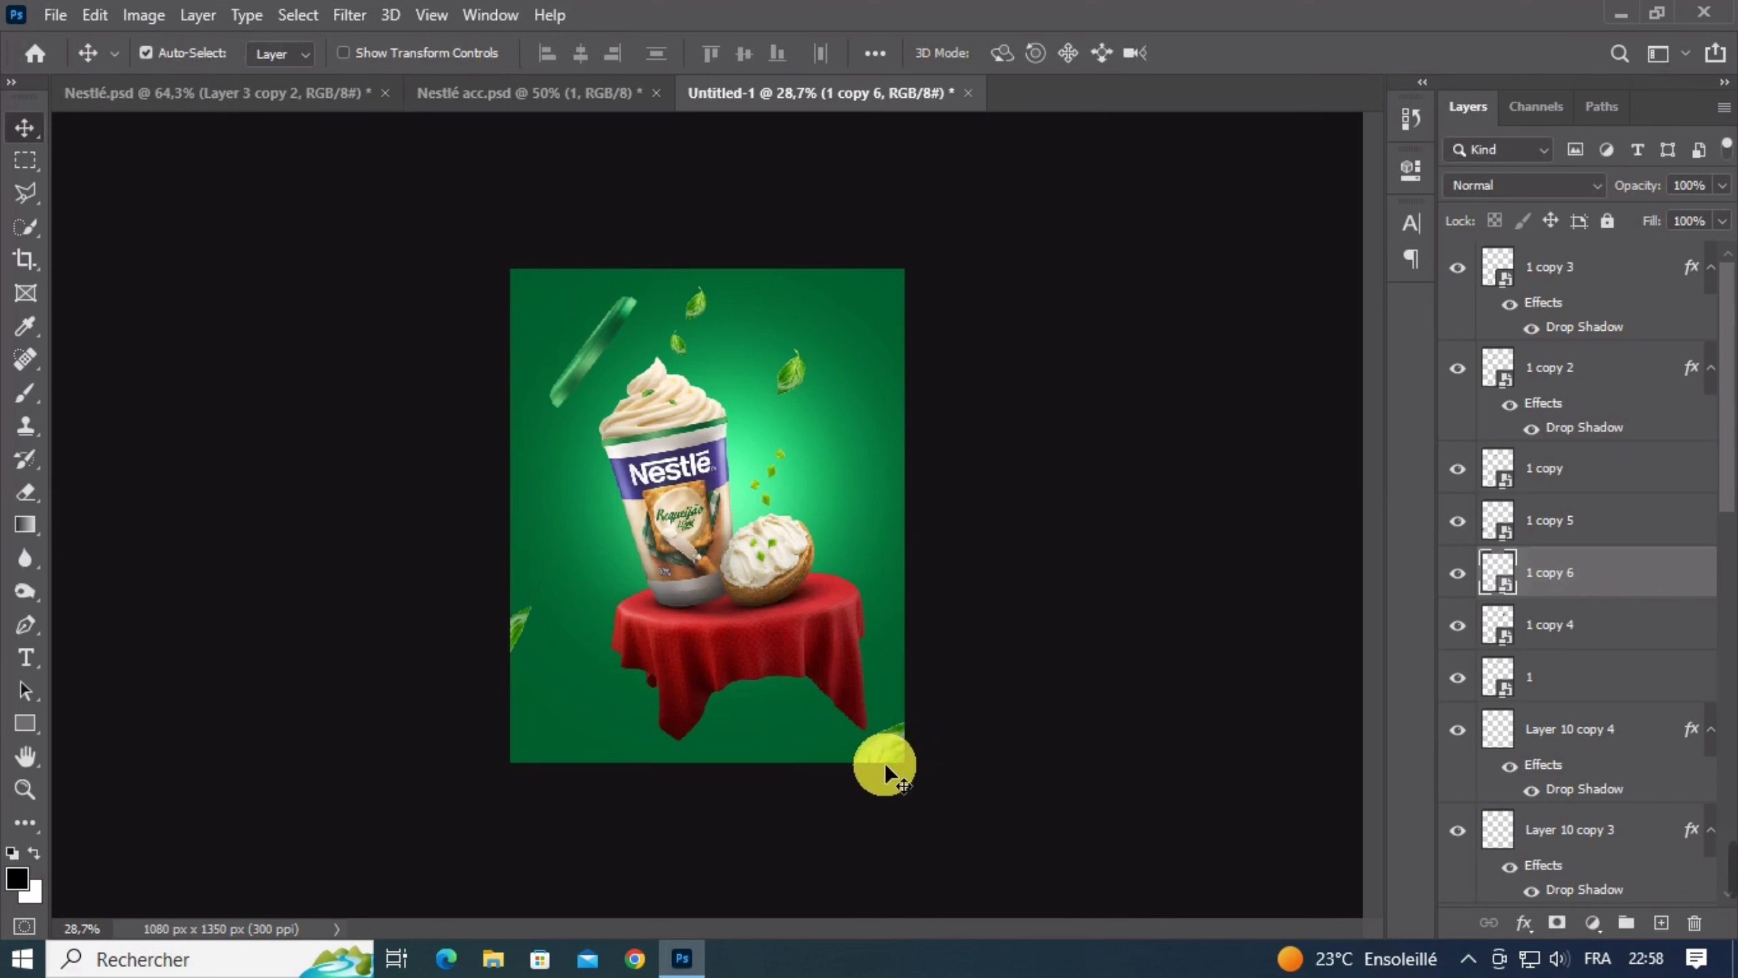
Apply a Motion Blur with angle -34° and distance 15 pixels to the basil leaf at the poster's bottom-right corner
scroll(815, 699, up, 2)
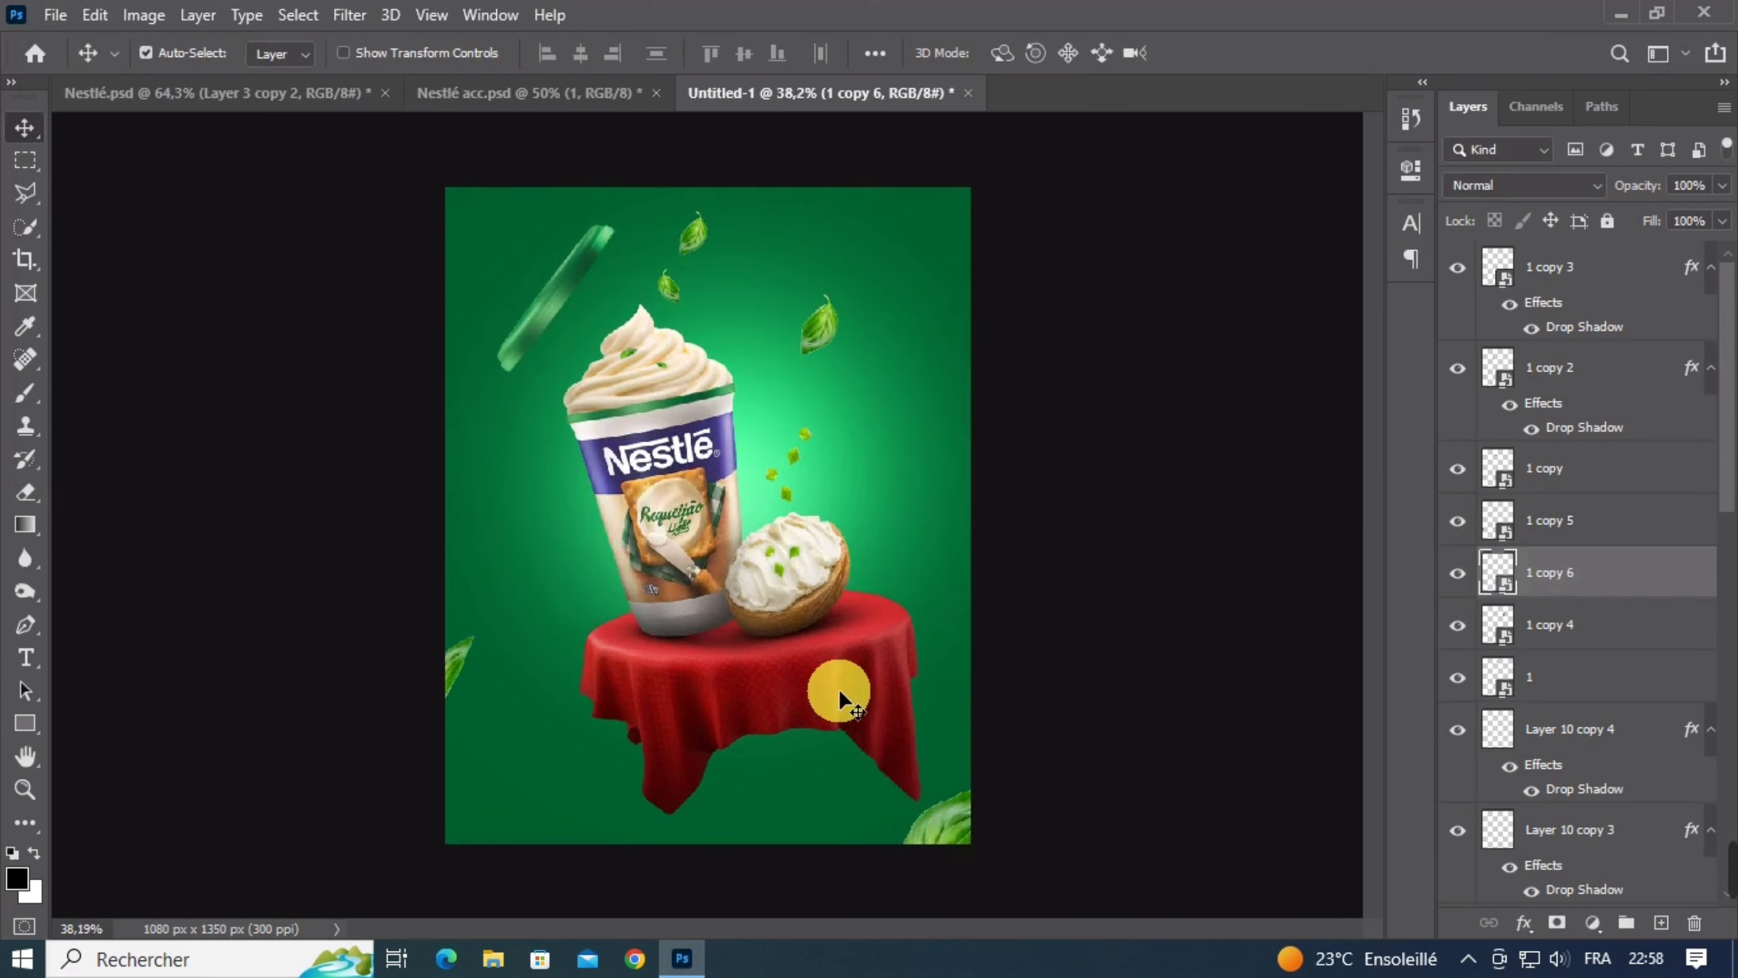
scroll(840, 688, up, 1)
drag(839, 689, 851, 536)
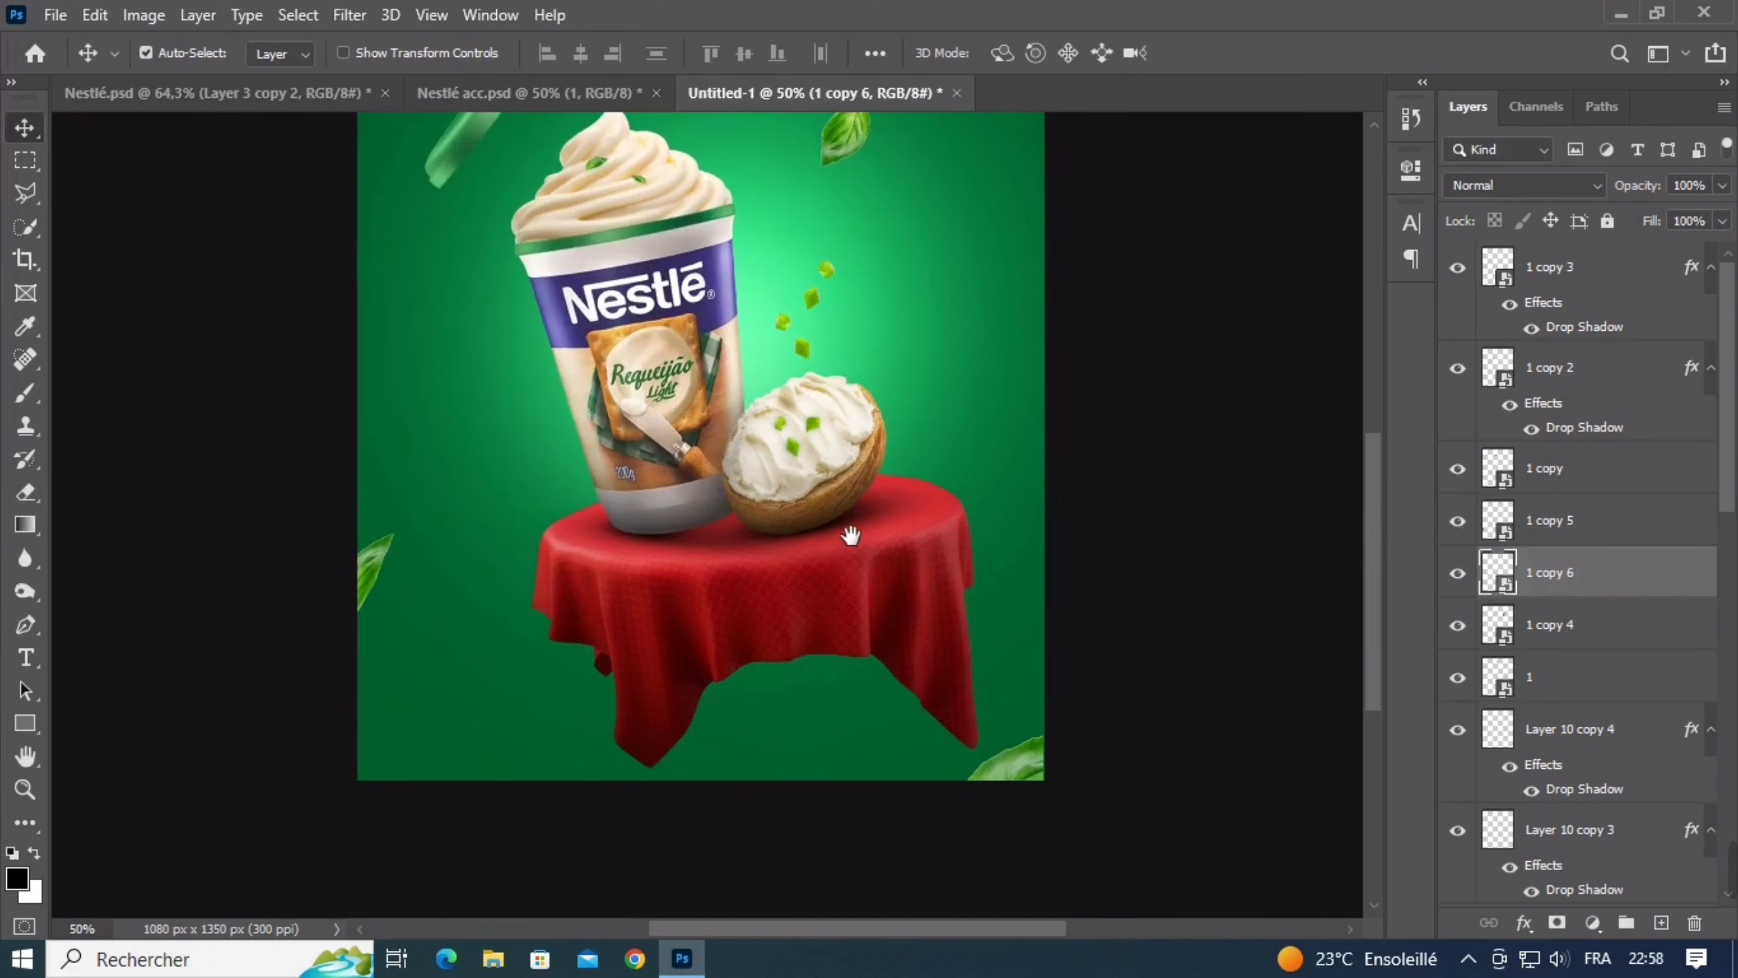
click(361, 15)
mouse_move(408, 302)
click(741, 457)
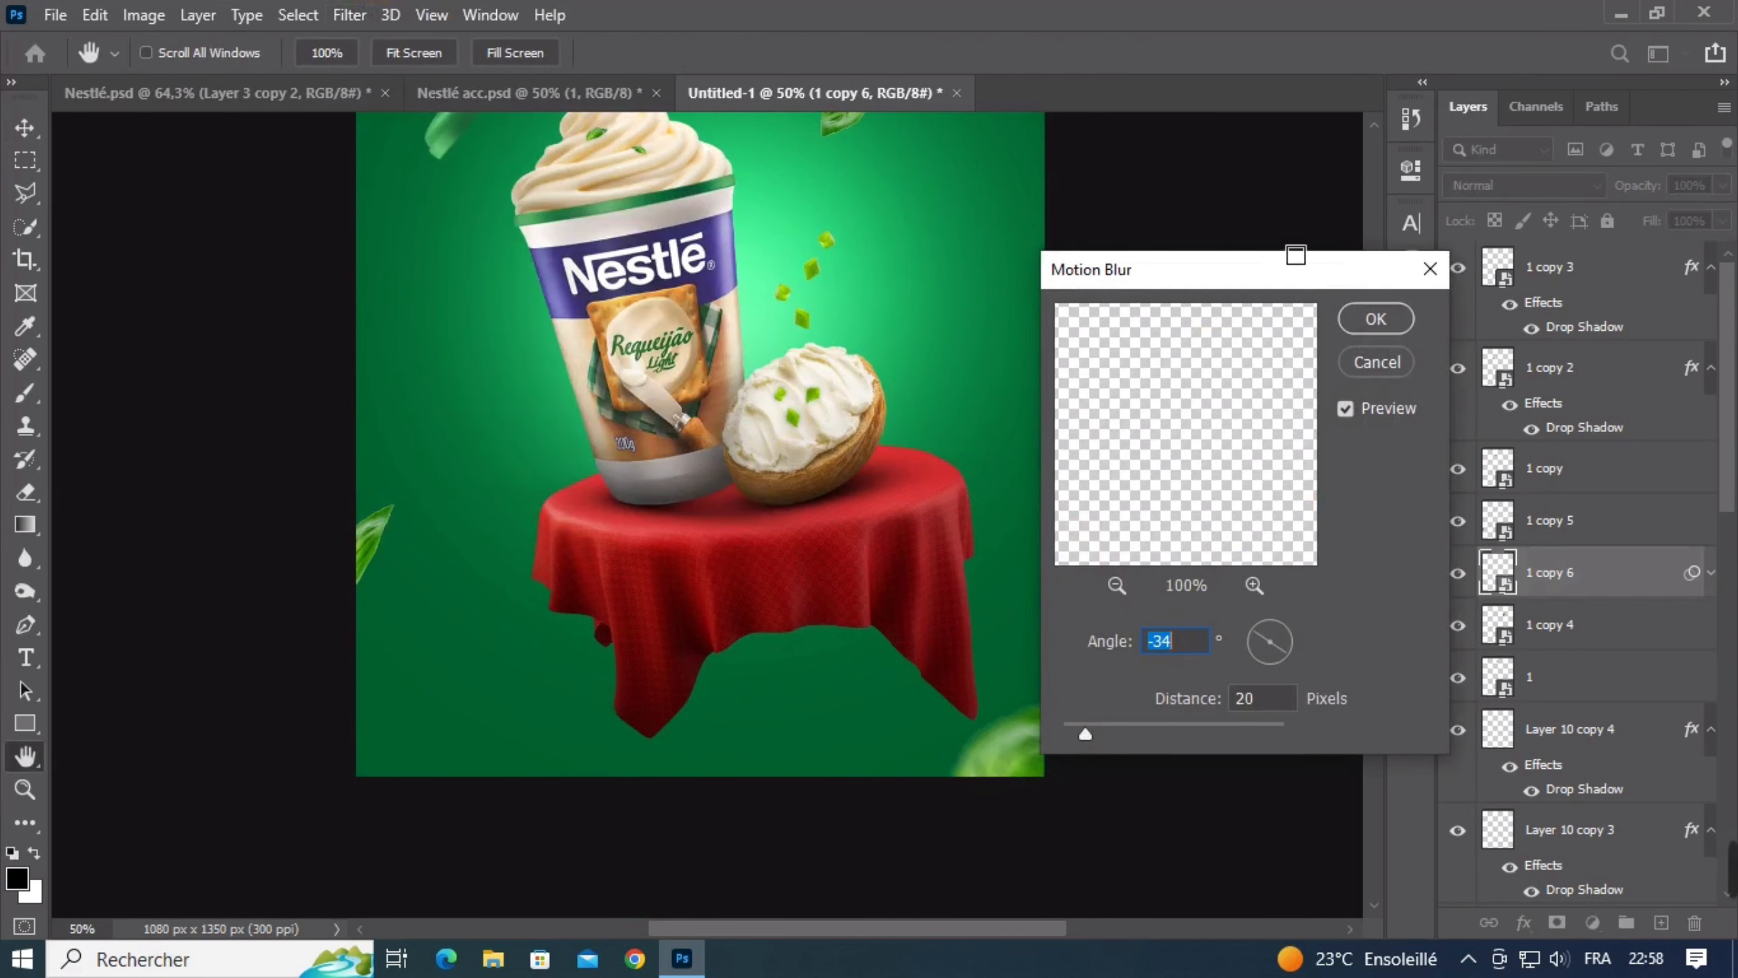
drag(1203, 277, 1281, 228)
click(1311, 640)
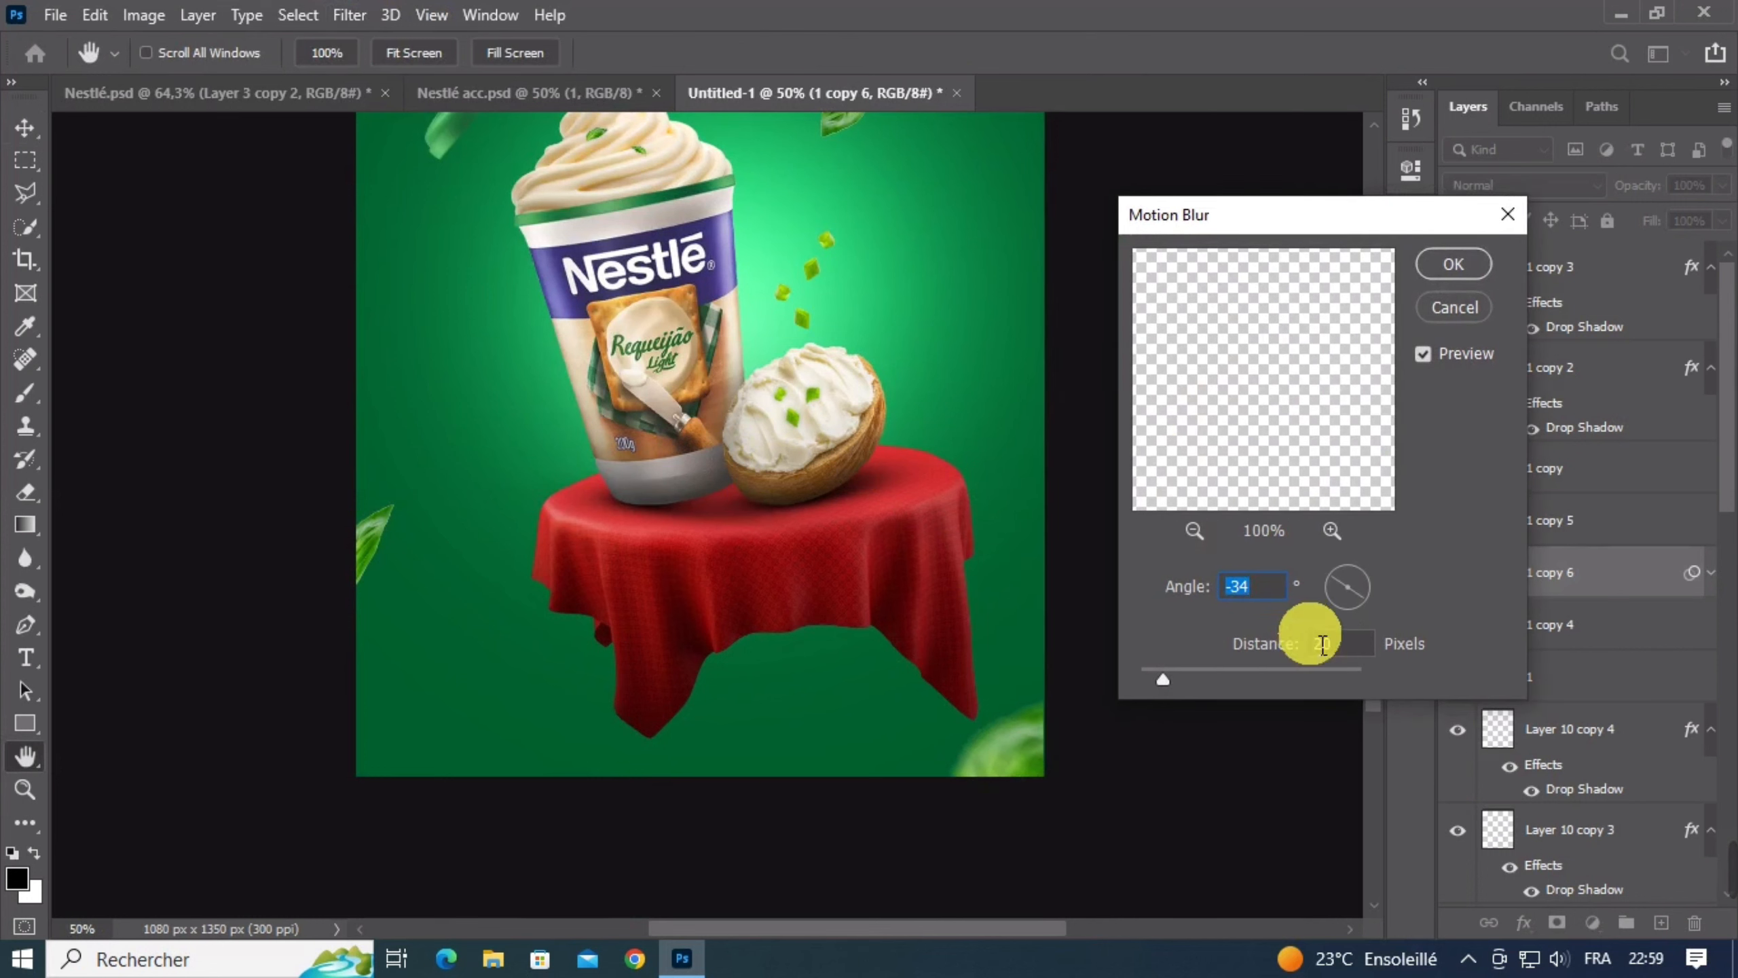
text(15)
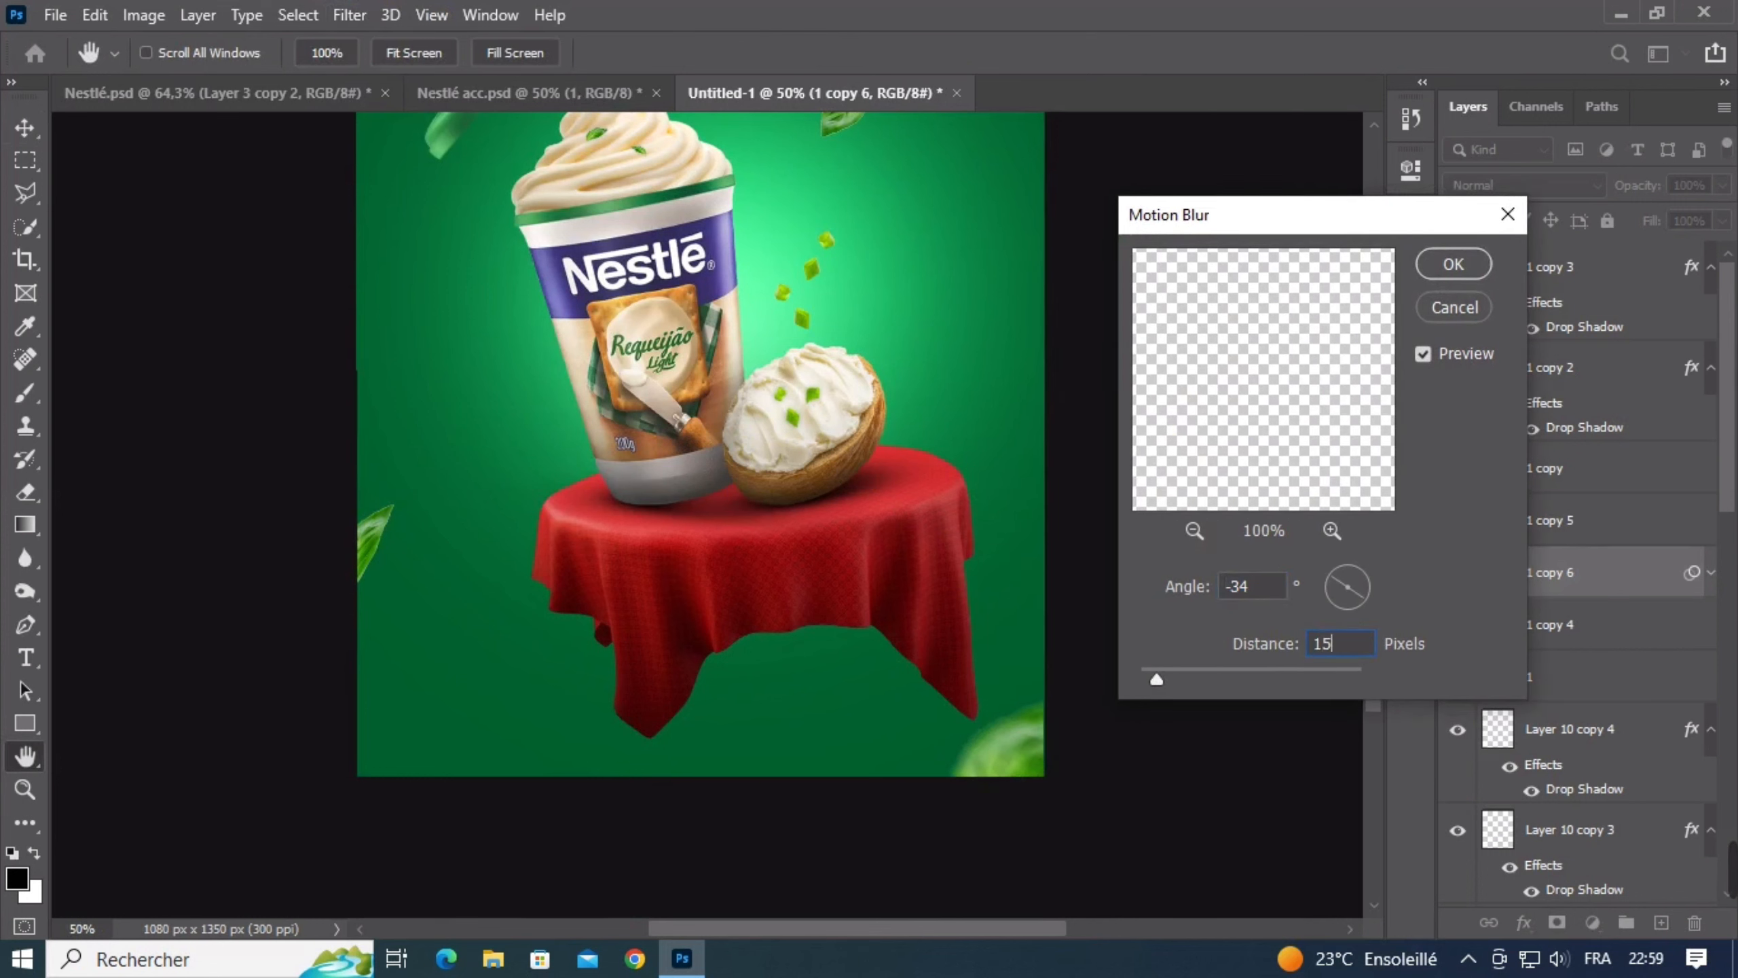
click(1331, 647)
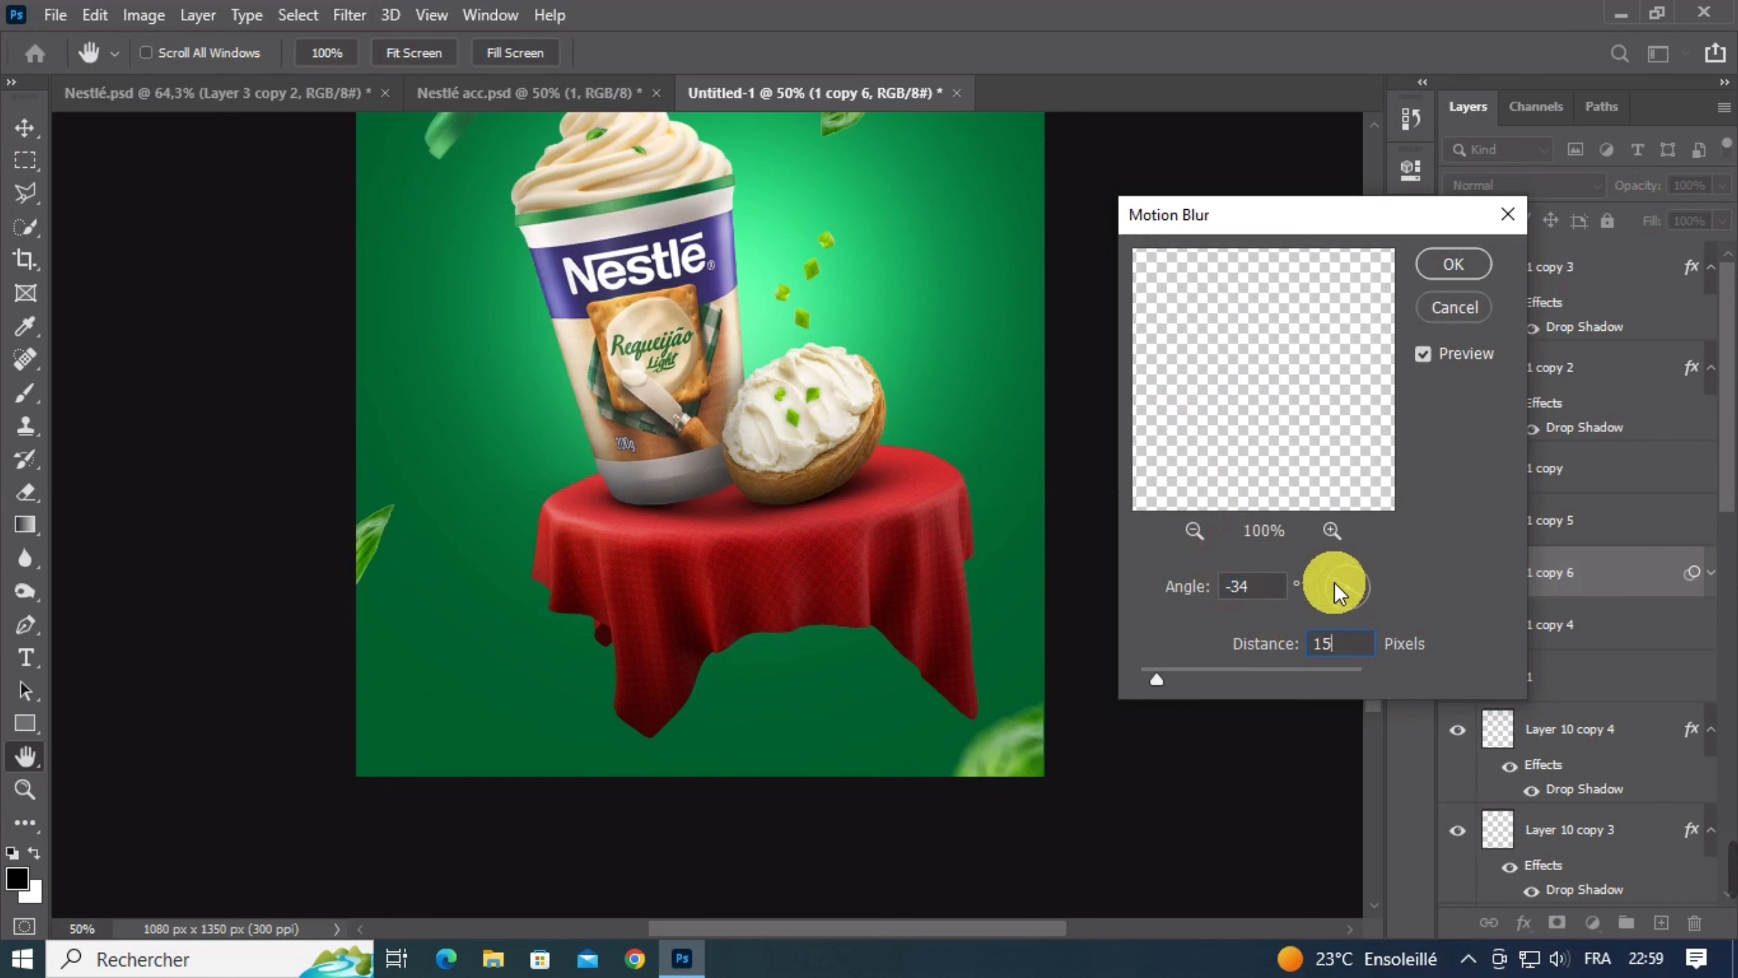
key(Return)
key(ctrl+minus)
key(ctrl+minus)
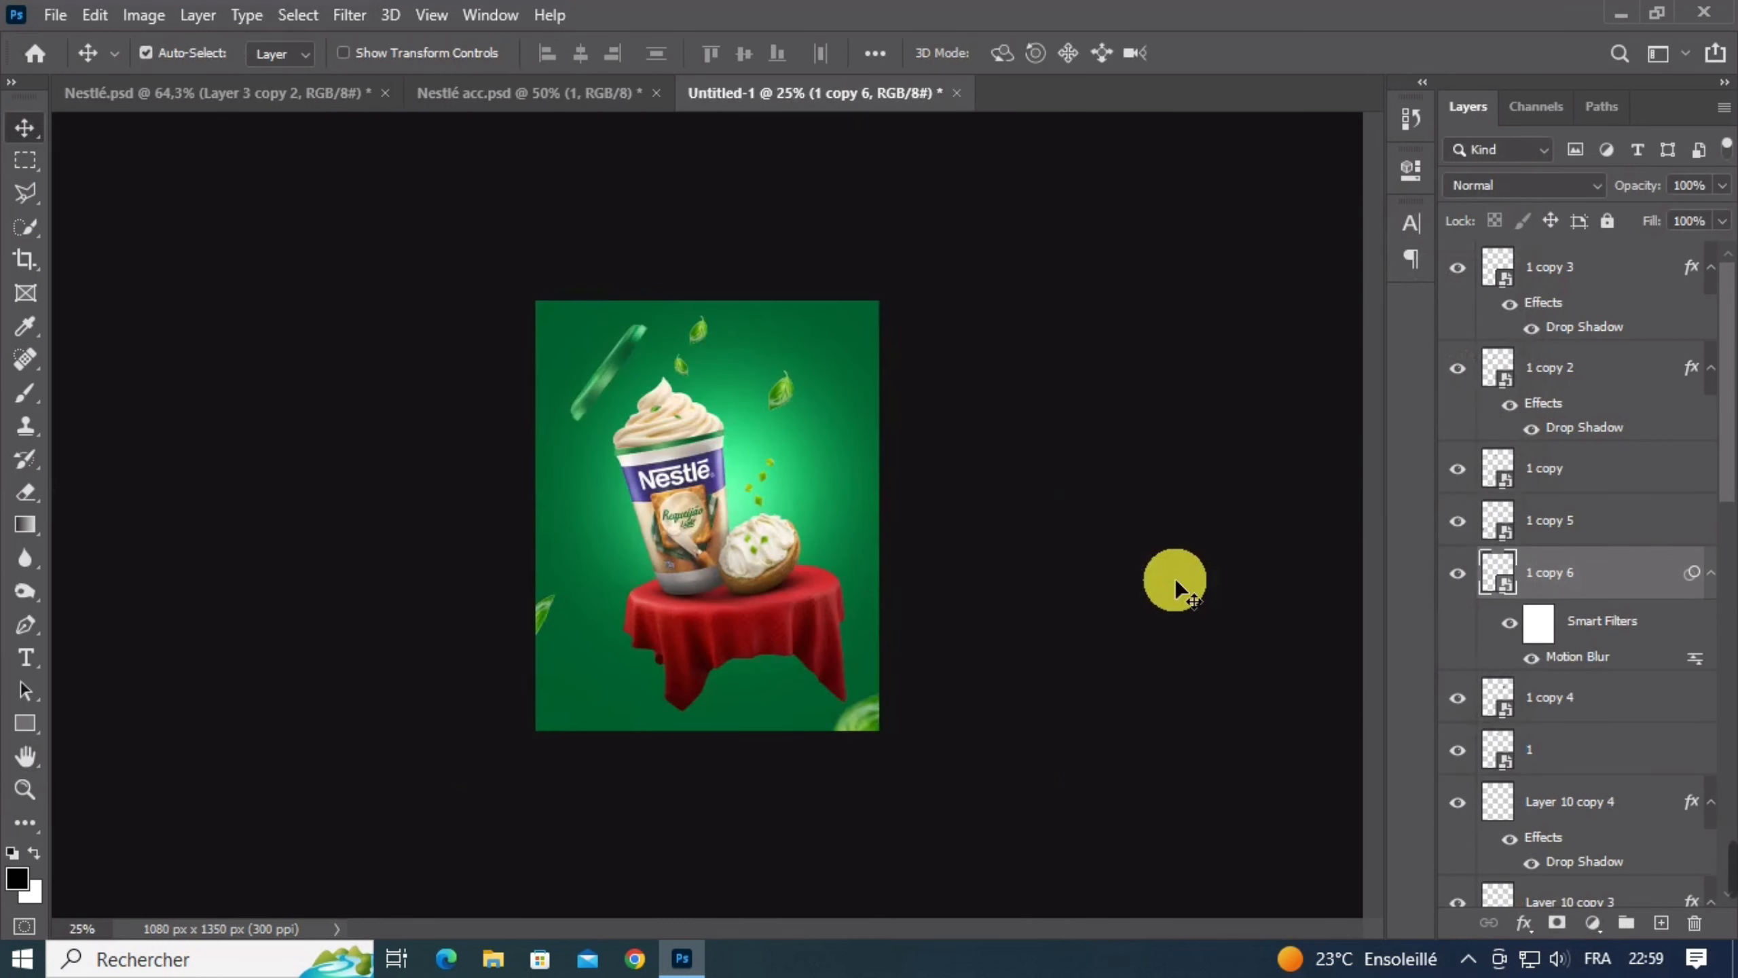
Select the basil leaf floating to the upper right of the cup's cream
key(ctrl+plus)
key(ctrl+plus)
drag(726, 333, 726, 428)
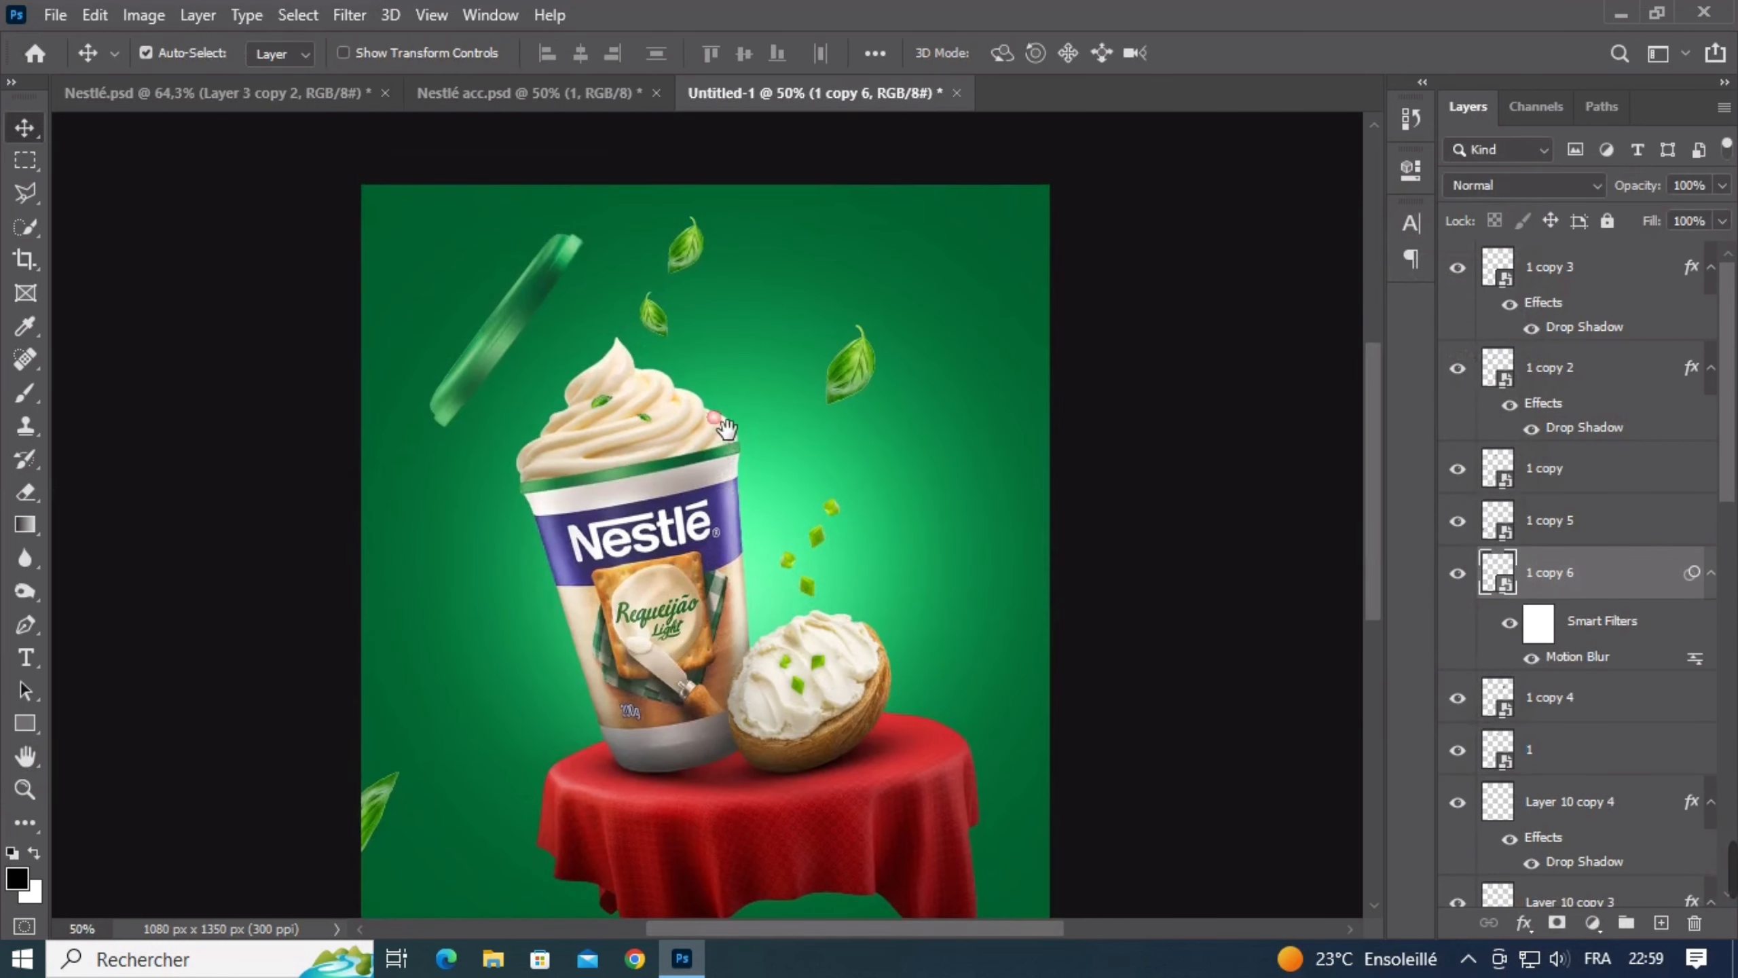
click(848, 370)
click(349, 15)
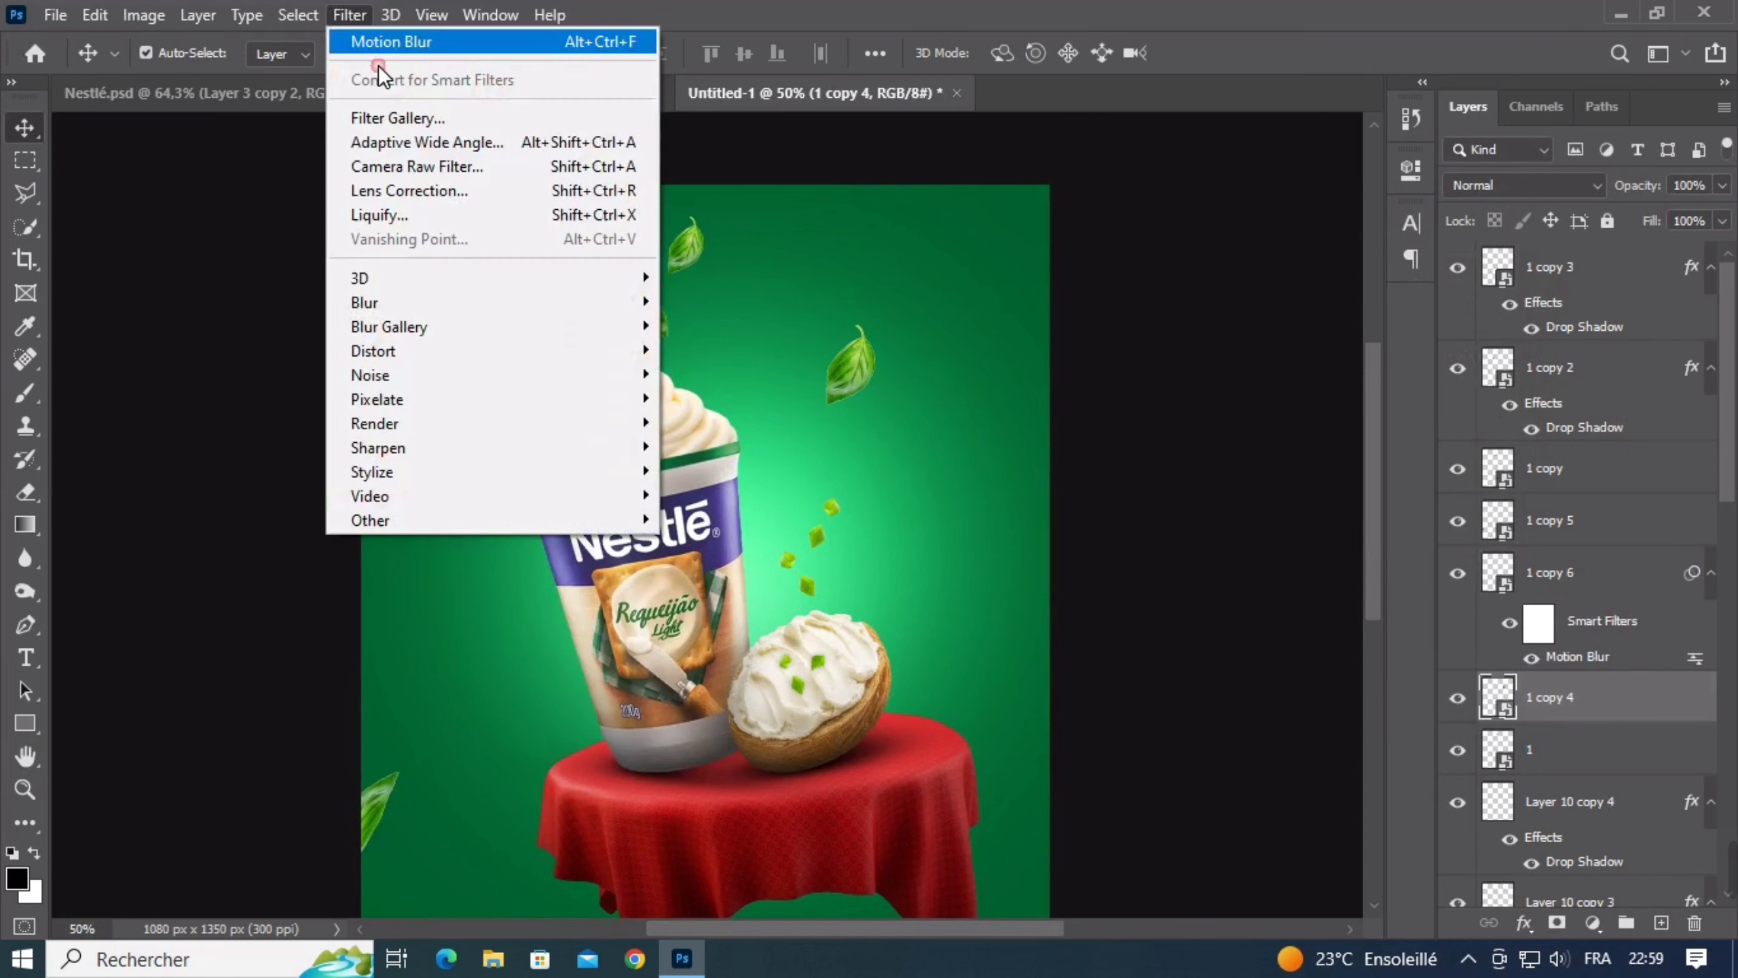
click(447, 294)
click(725, 396)
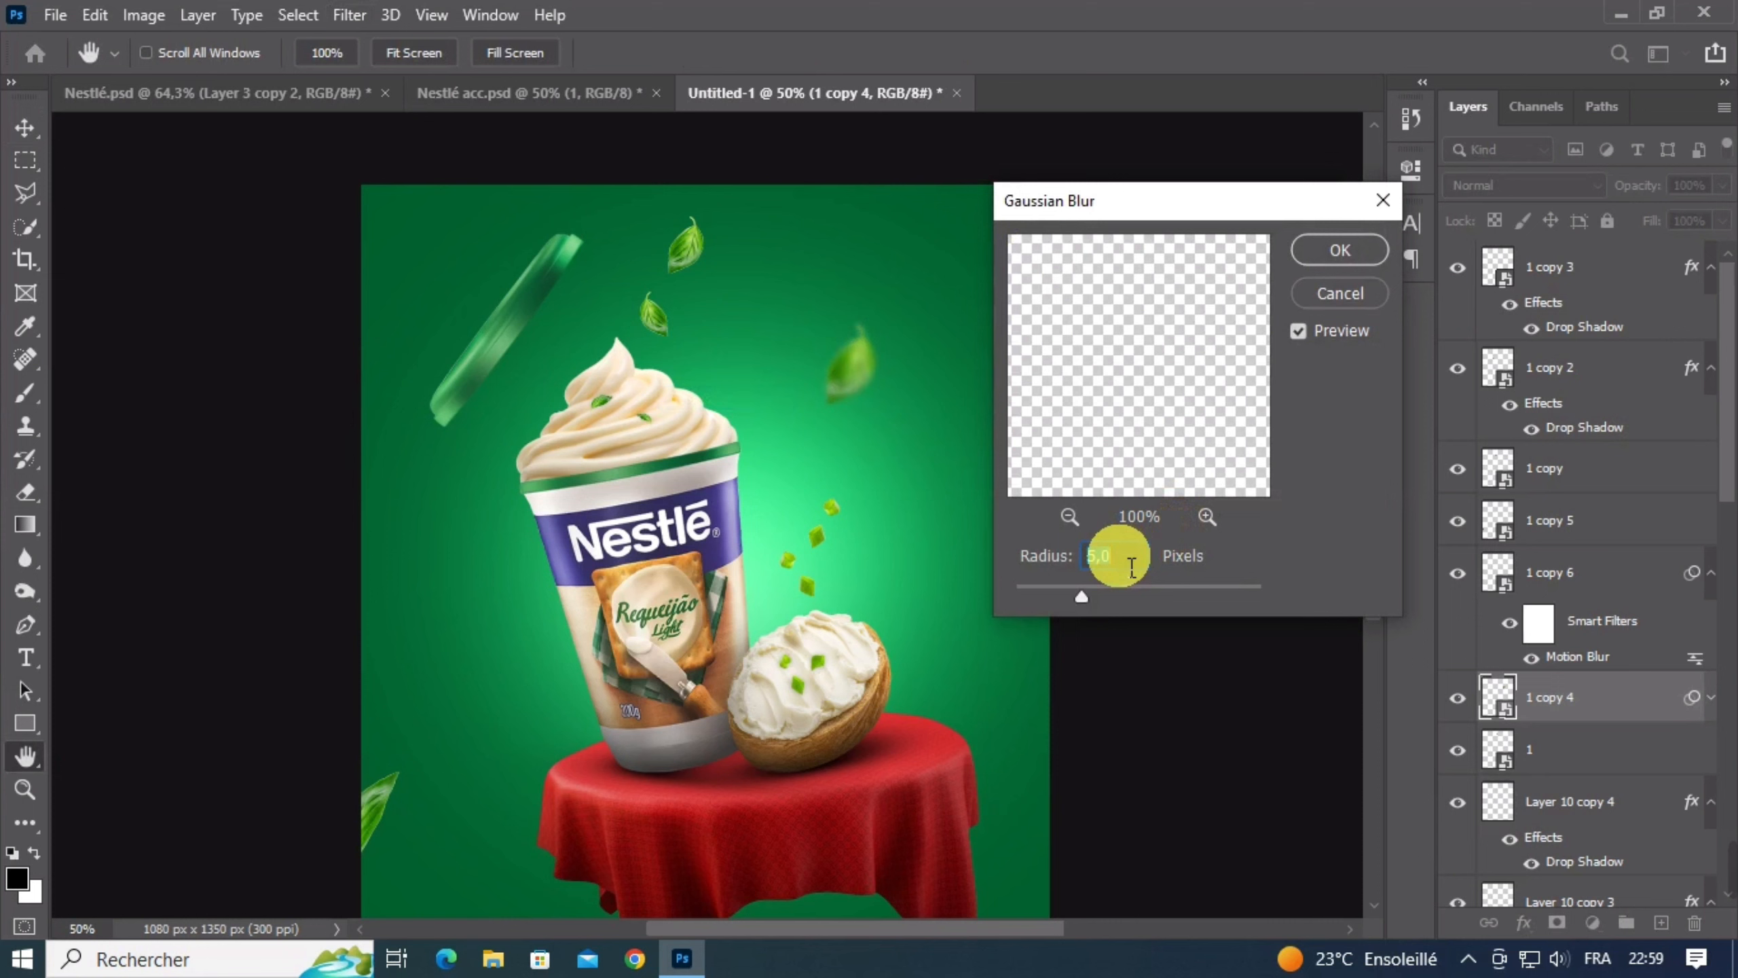
click(1304, 292)
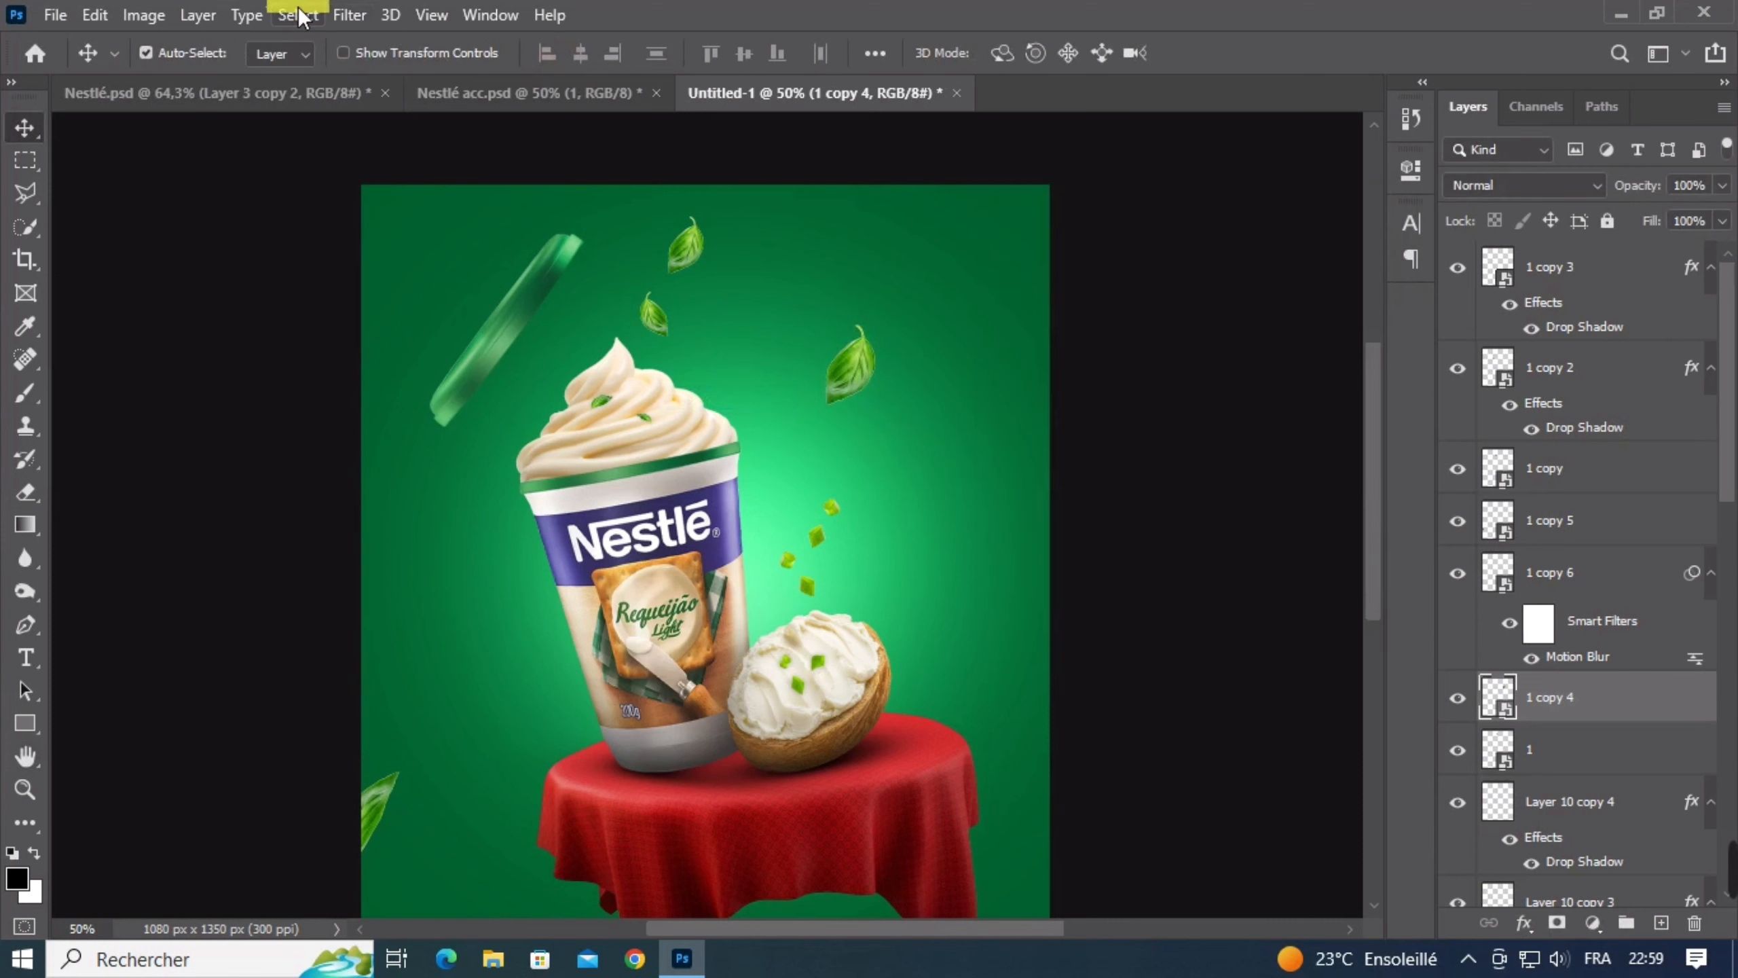
Apply a Motion Blur with angle -9° and distance 10 pixels to the leaf at the cup's upper right
click(349, 15)
mouse_move(429, 310)
click(701, 436)
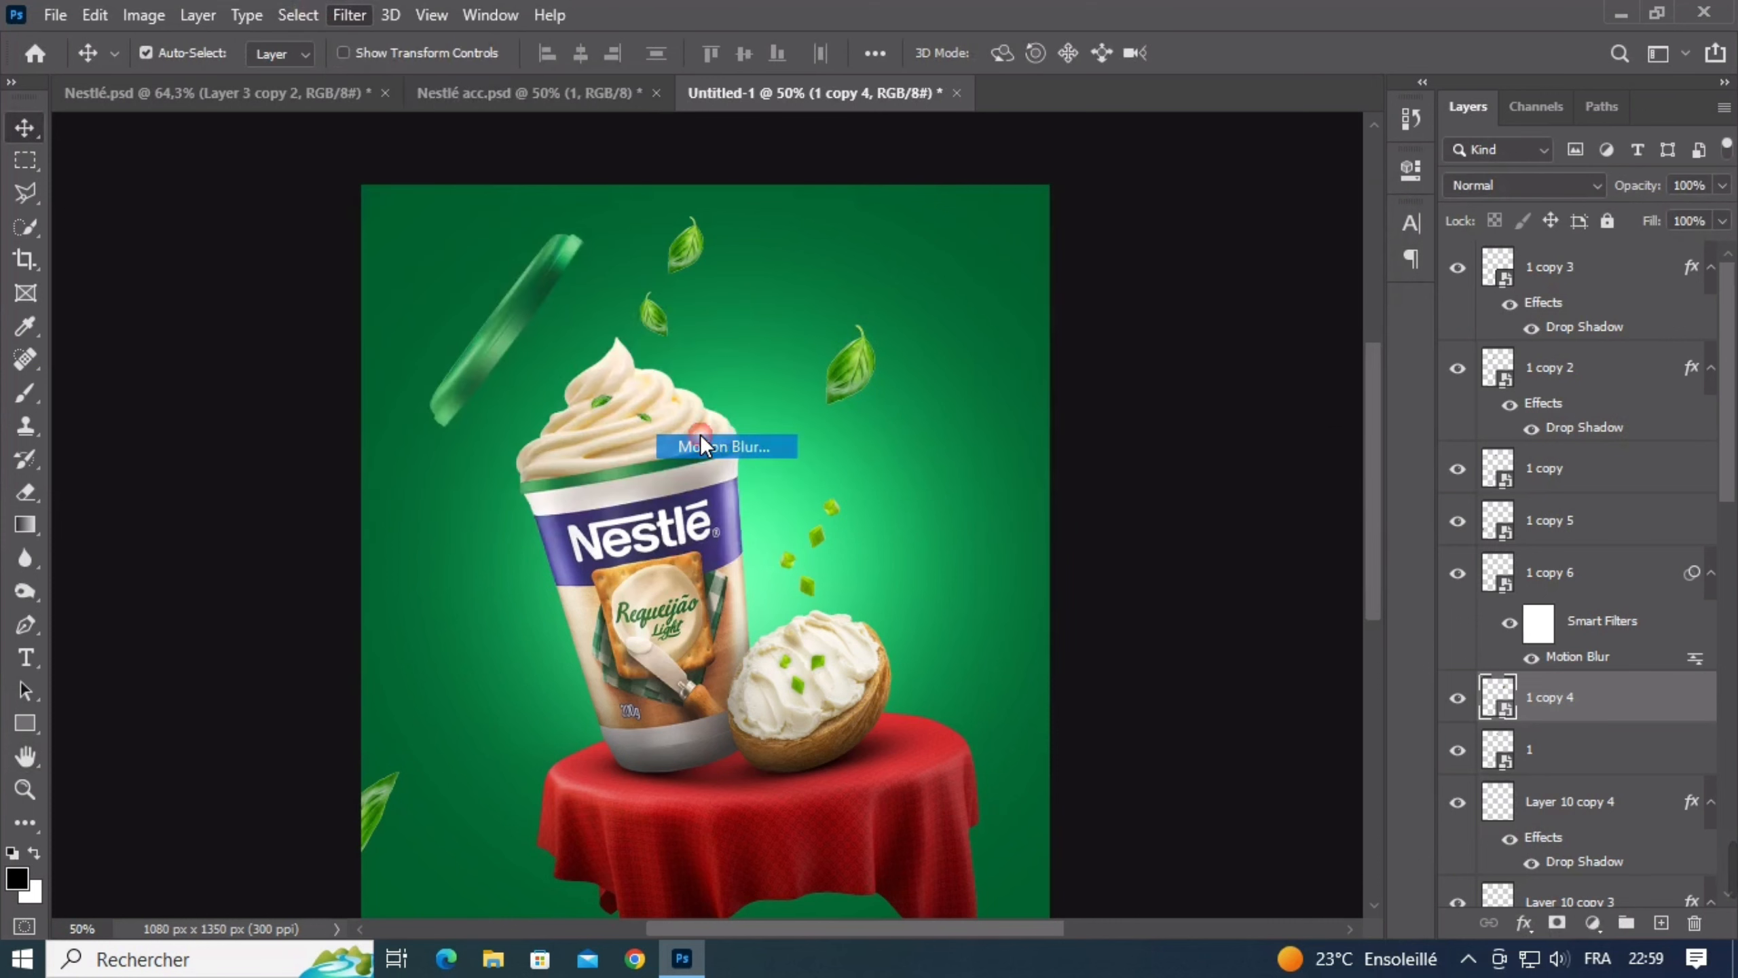
click(1343, 645)
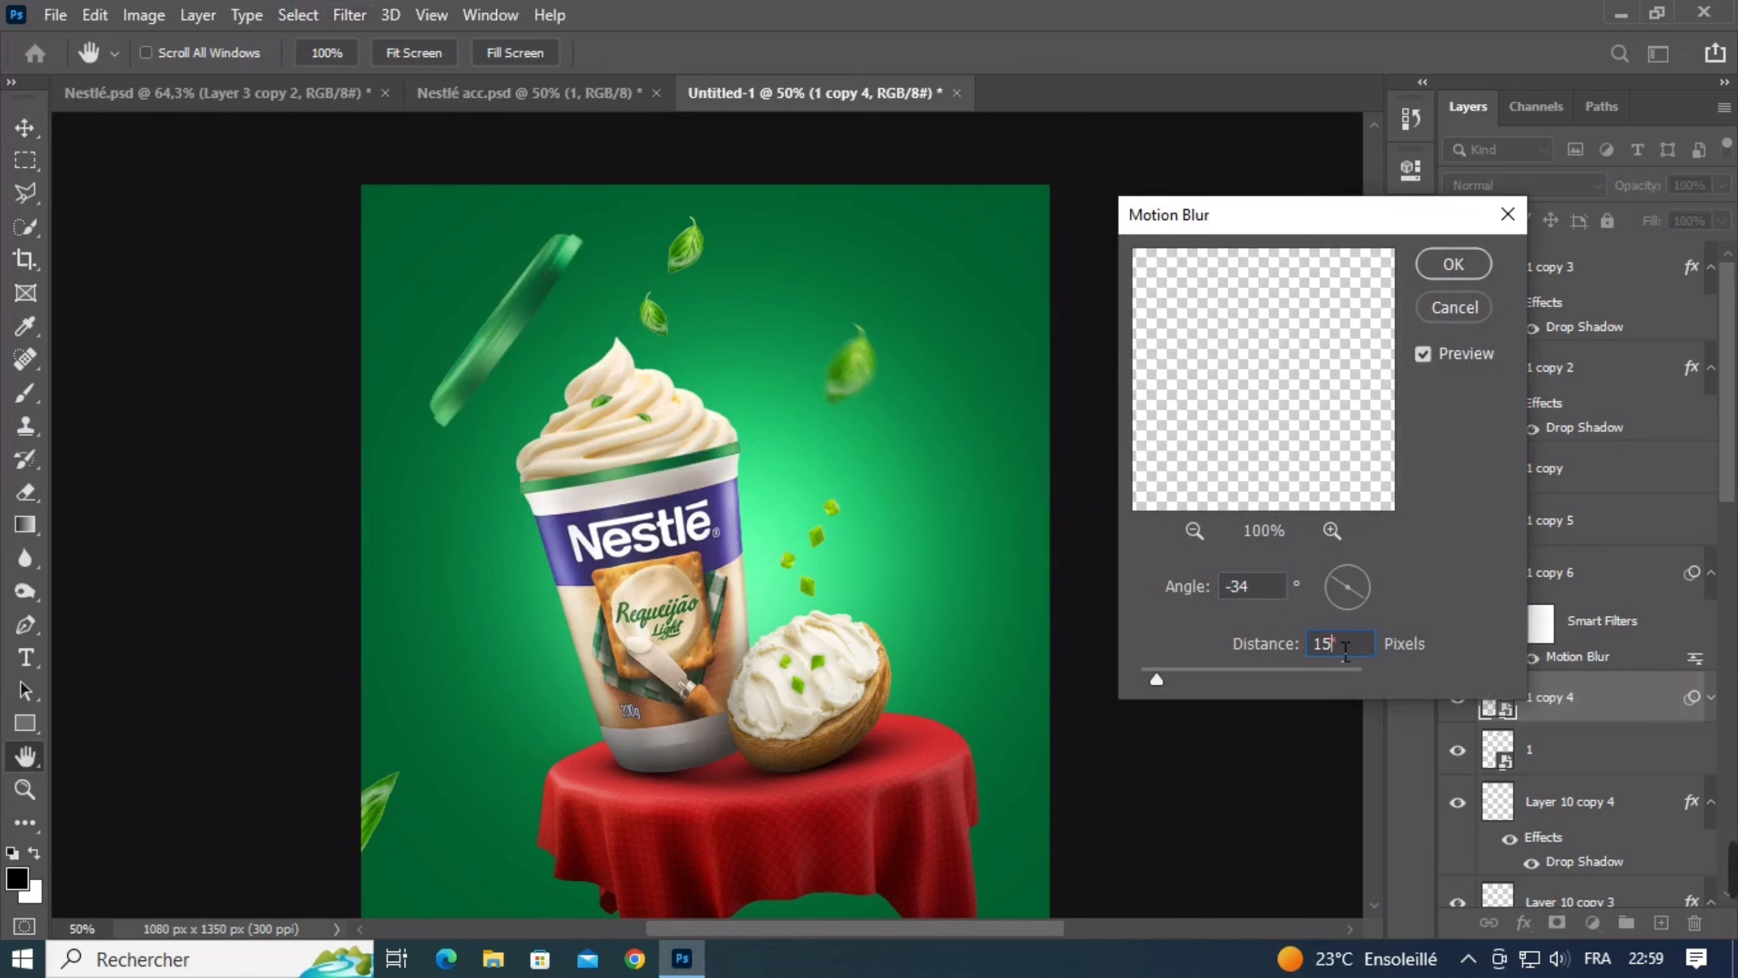
text(10)
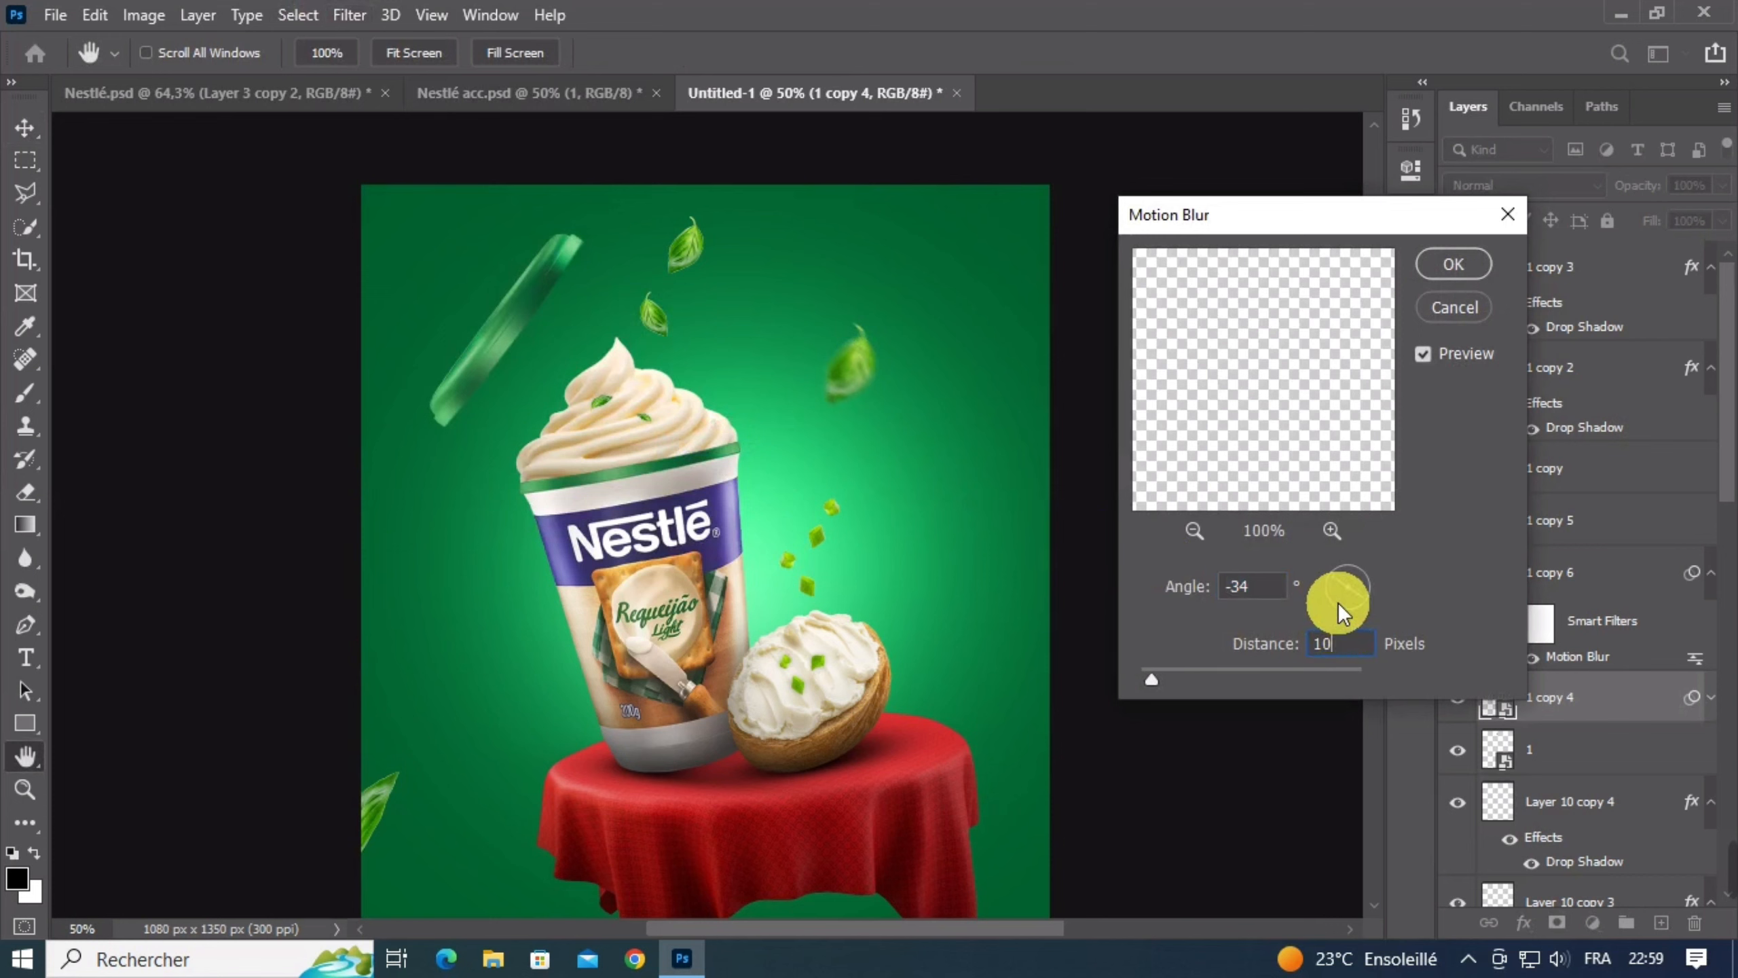
drag(1366, 599, 1369, 584)
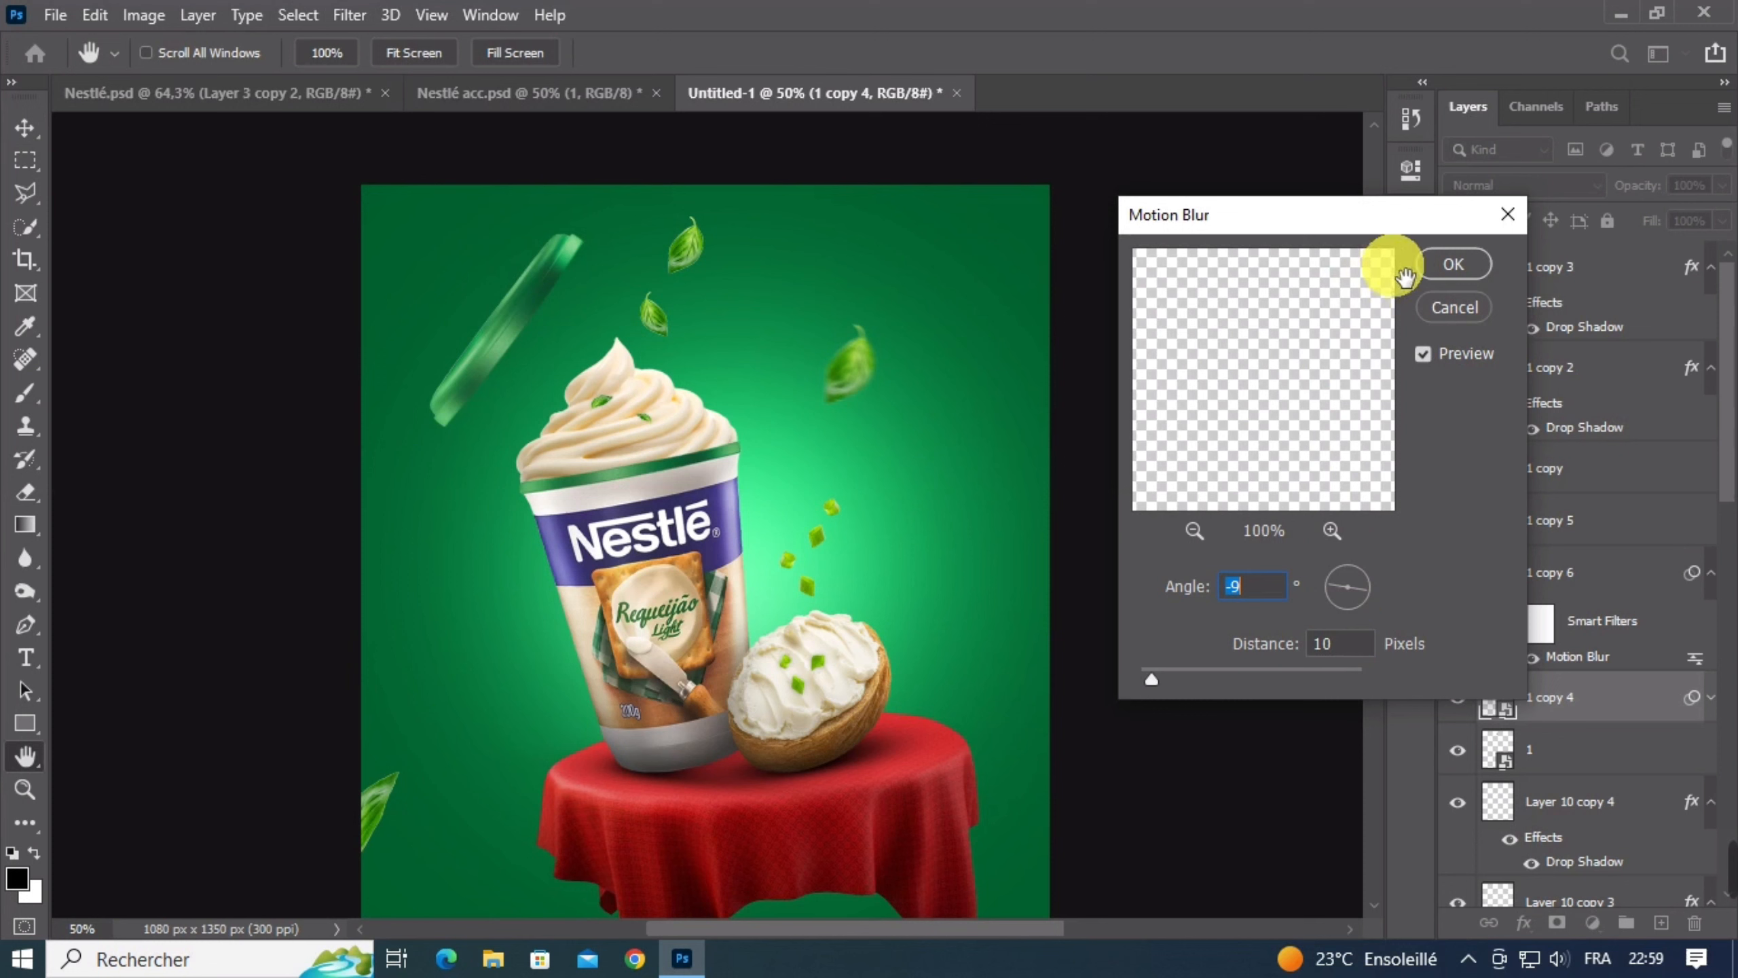
click(1454, 264)
Duplicate the left-edge basil leaf, rotate the copy to about 84°, scale it to about 25% and place it just left of the cup
scroll(405, 704, down, 2)
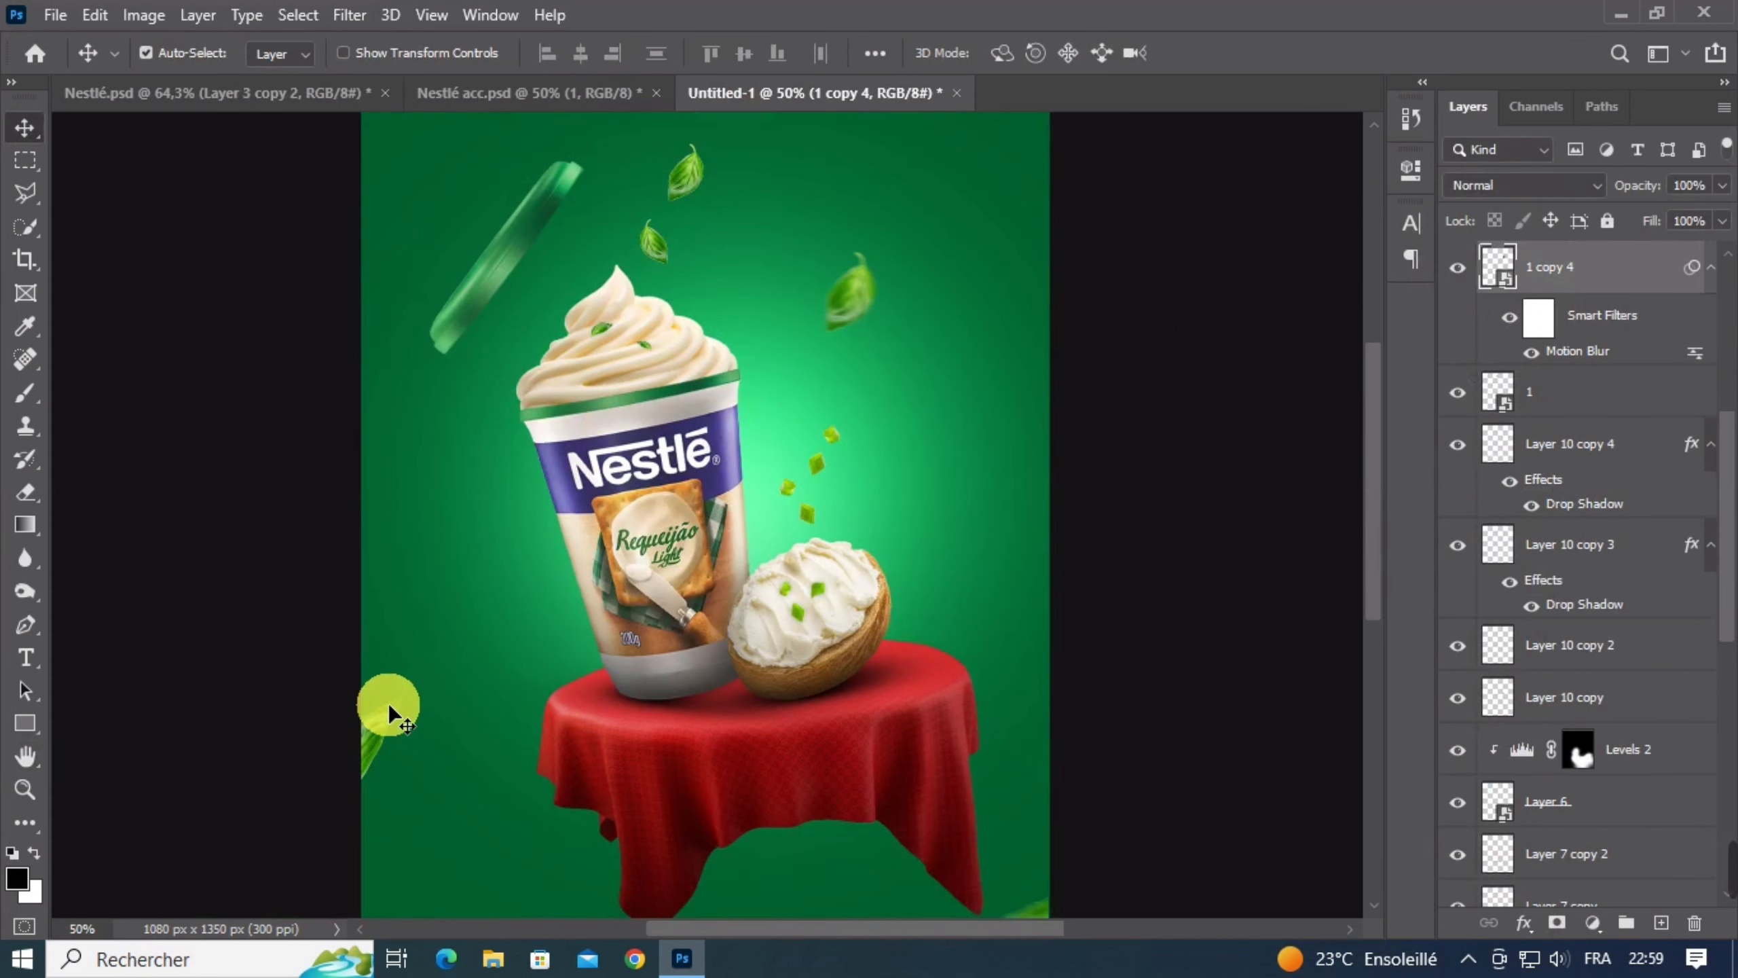
drag(379, 730, 488, 547)
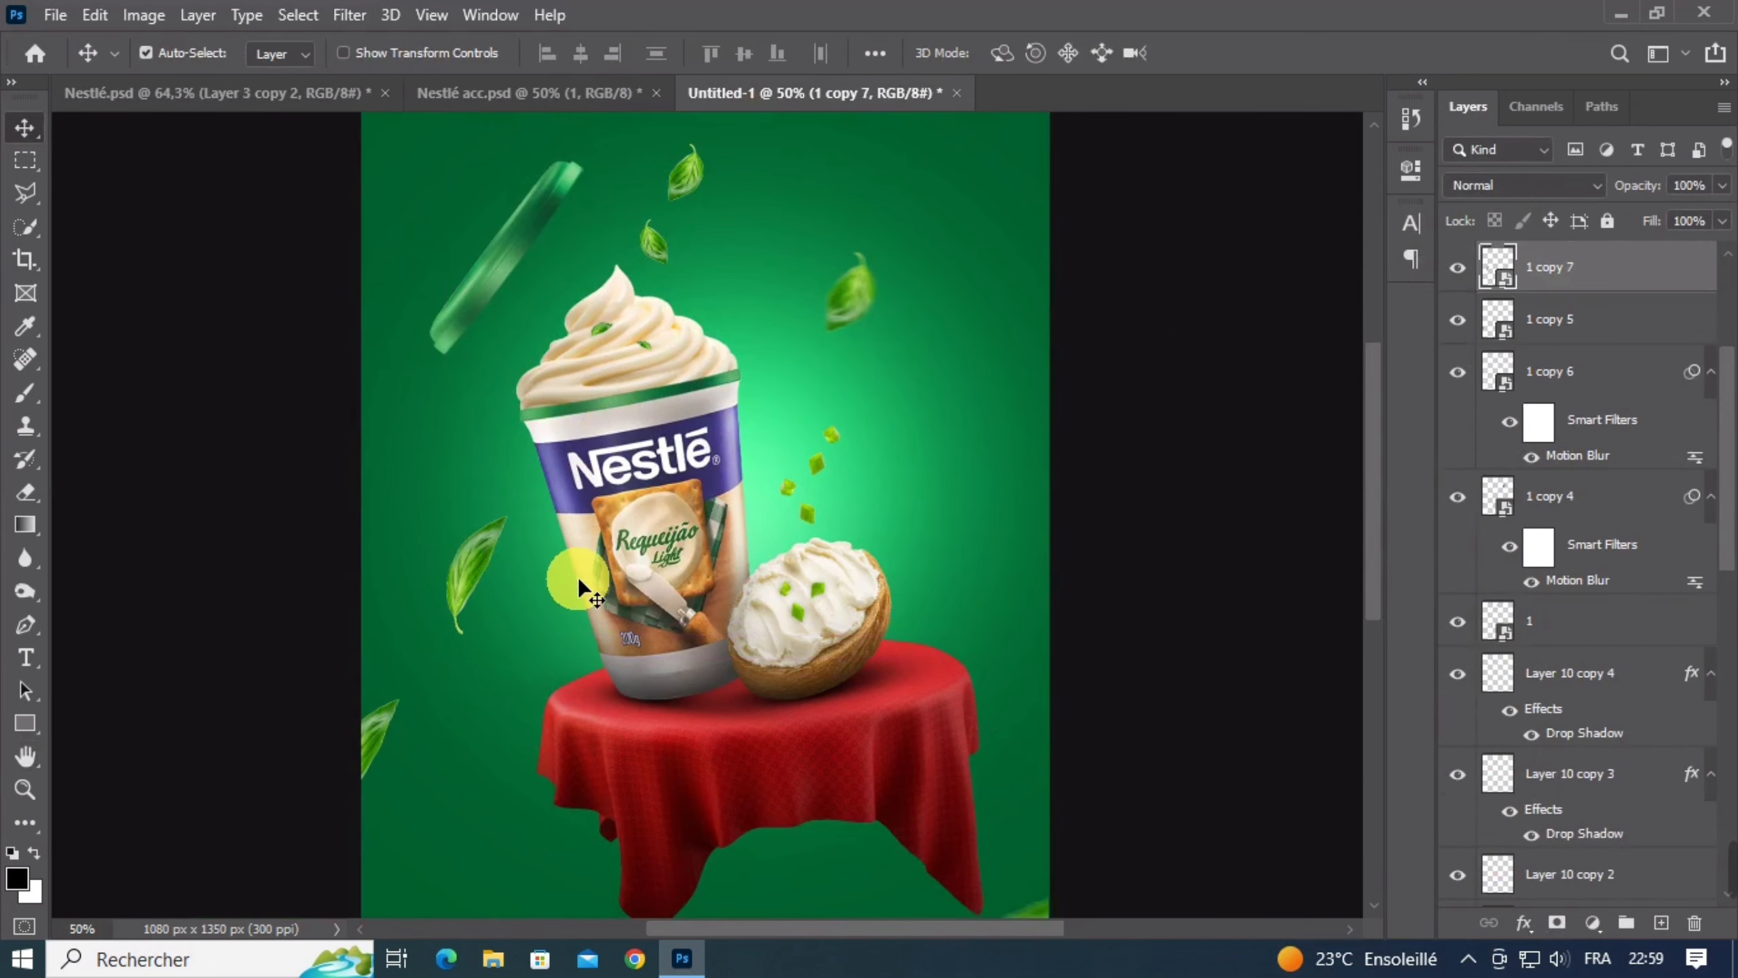
key(ctrl+t)
drag(679, 573, 538, 717)
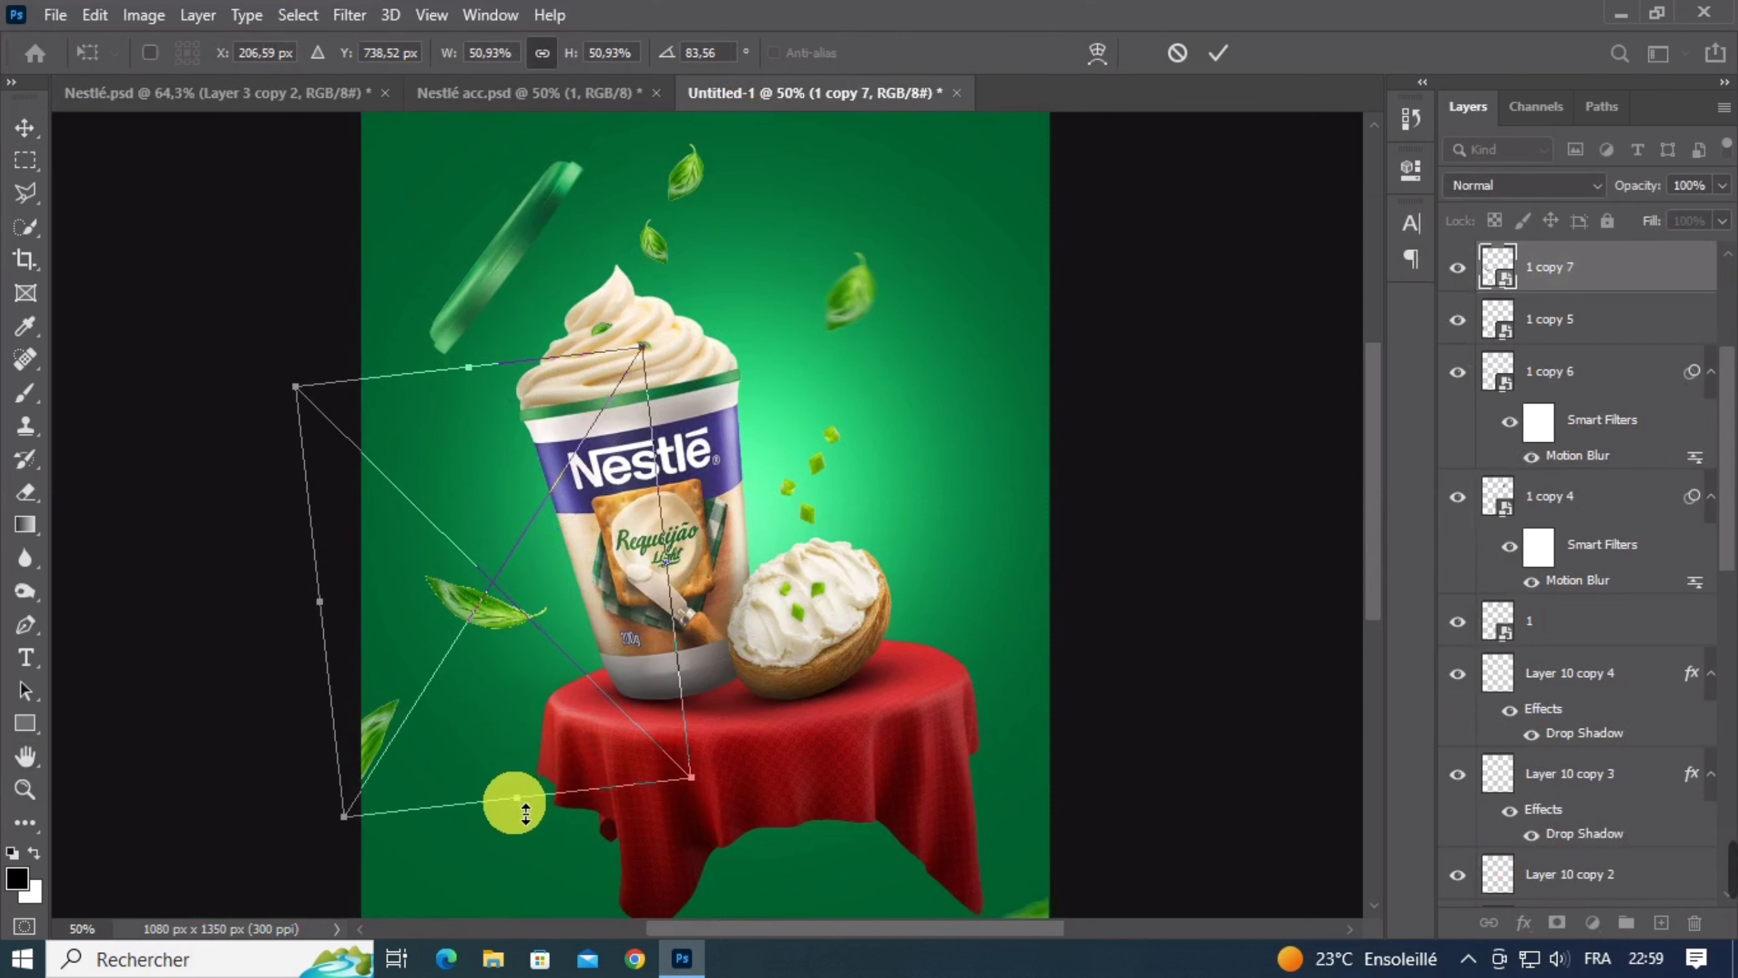
drag(519, 805, 558, 581)
drag(518, 488, 543, 550)
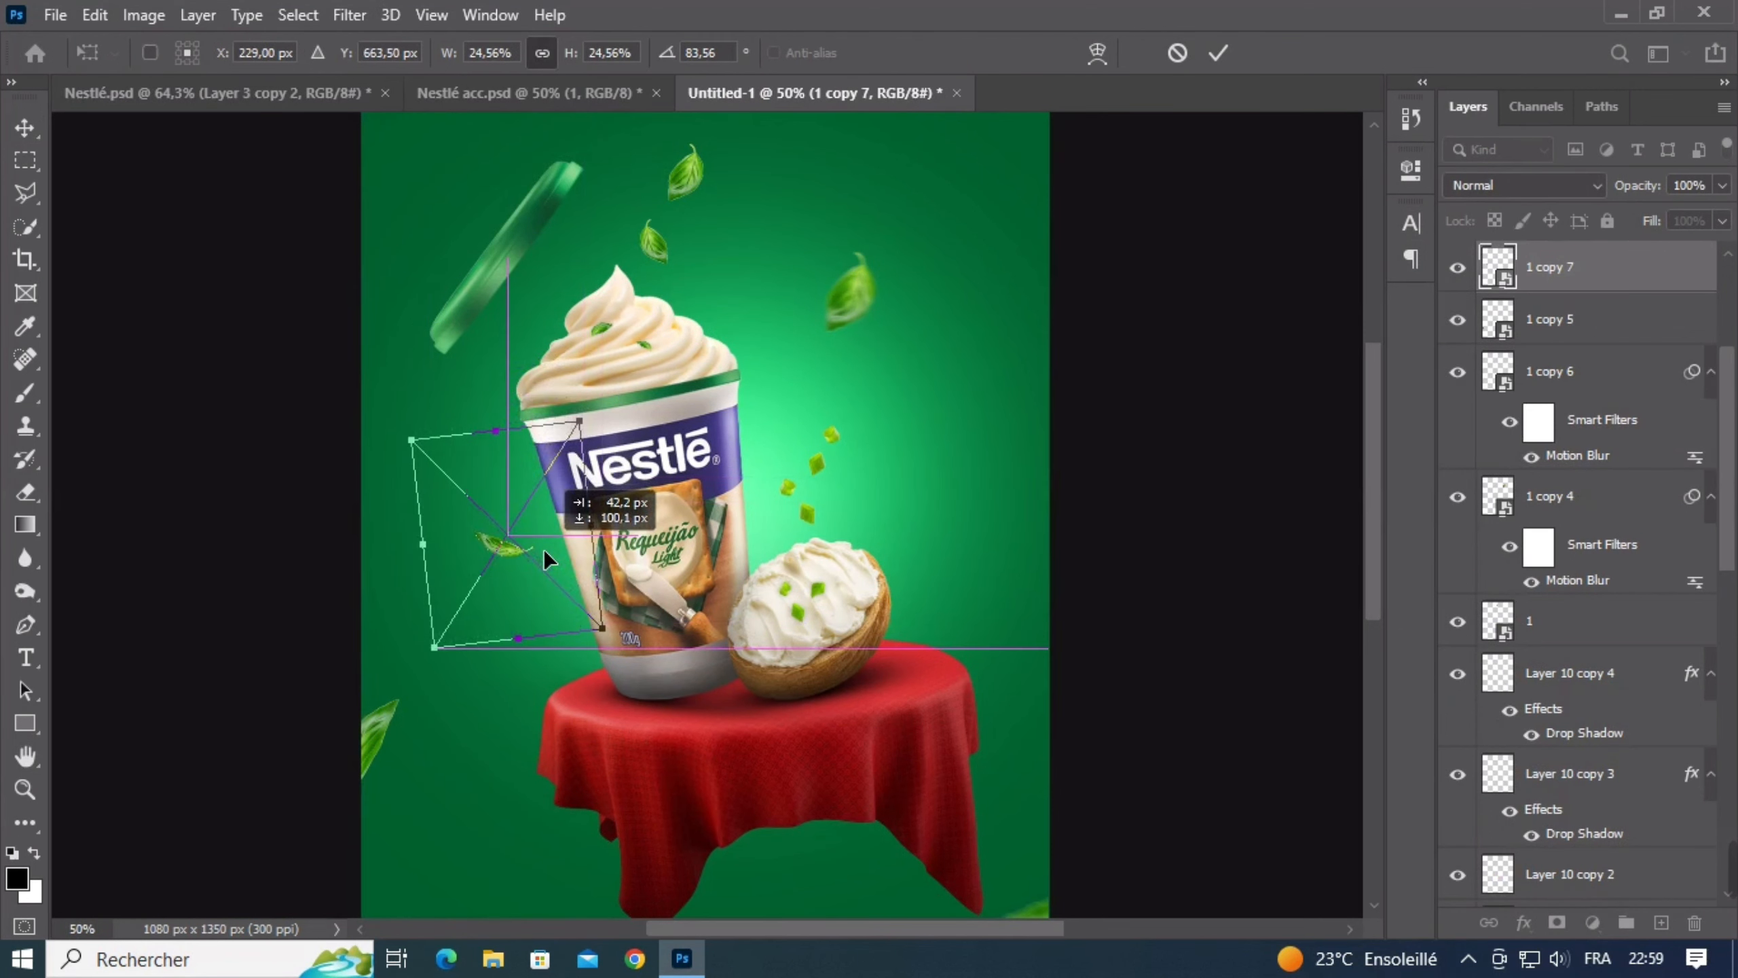
click(647, 567)
scroll(747, 615, down, 1)
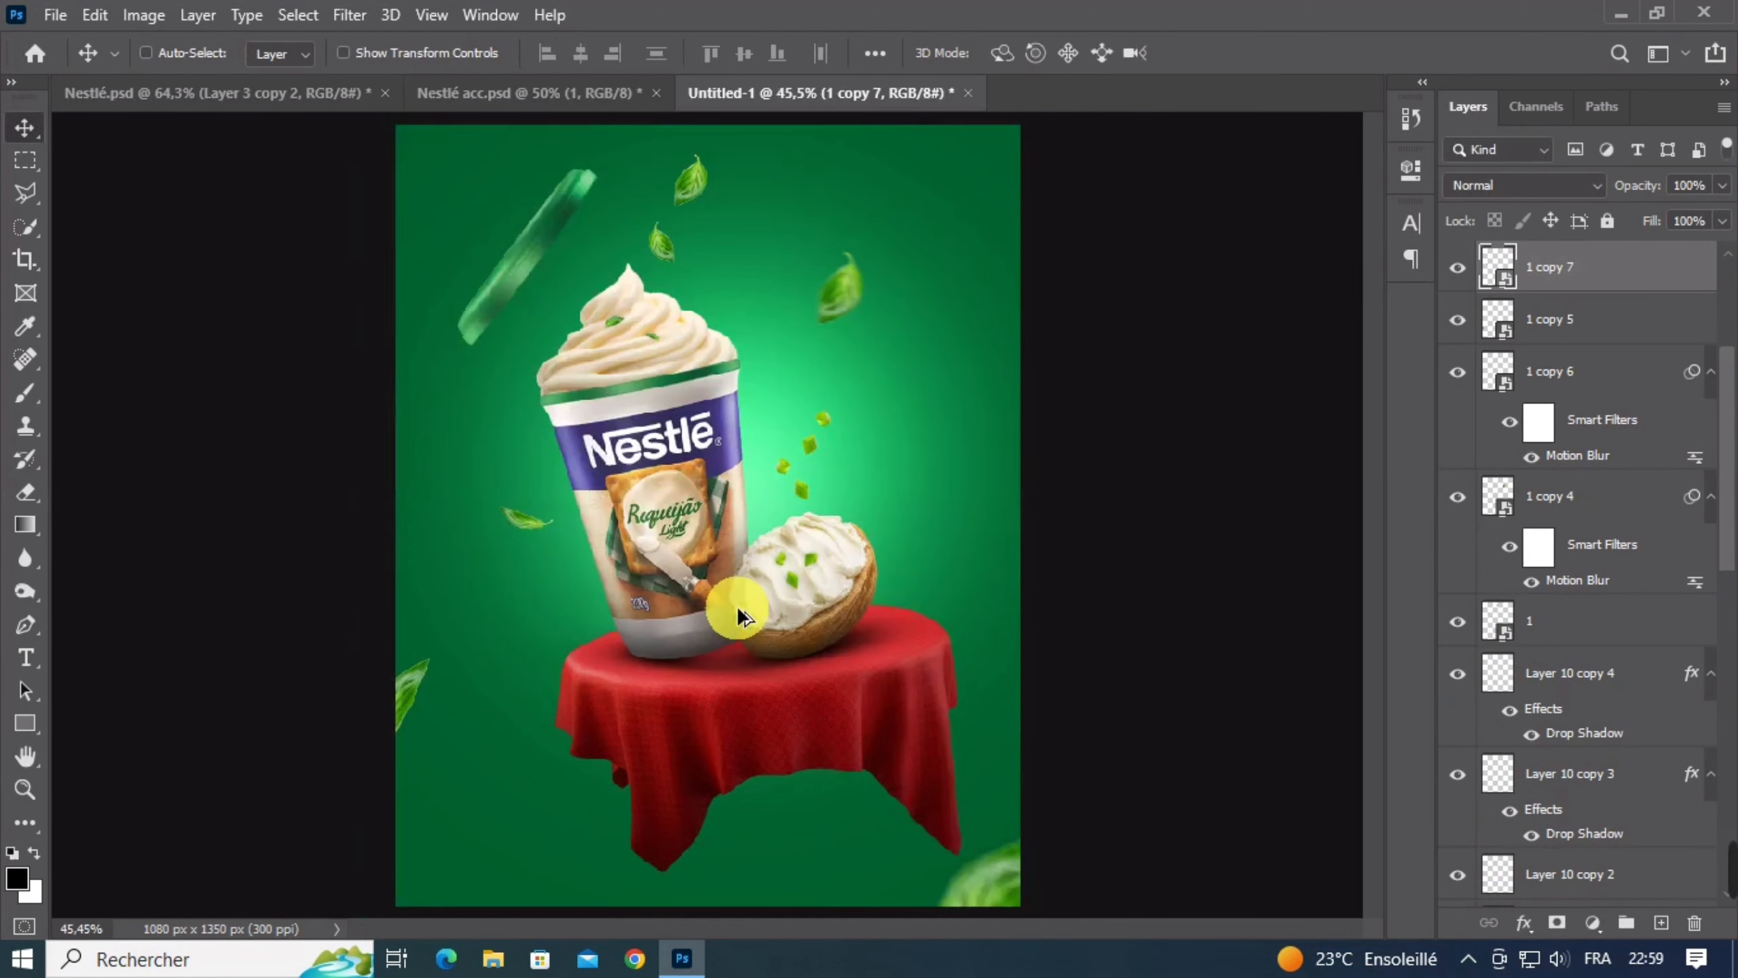
Examine the cup, highlights and surrounding leaves up close in the reference document Nestlé.psd
click(503, 92)
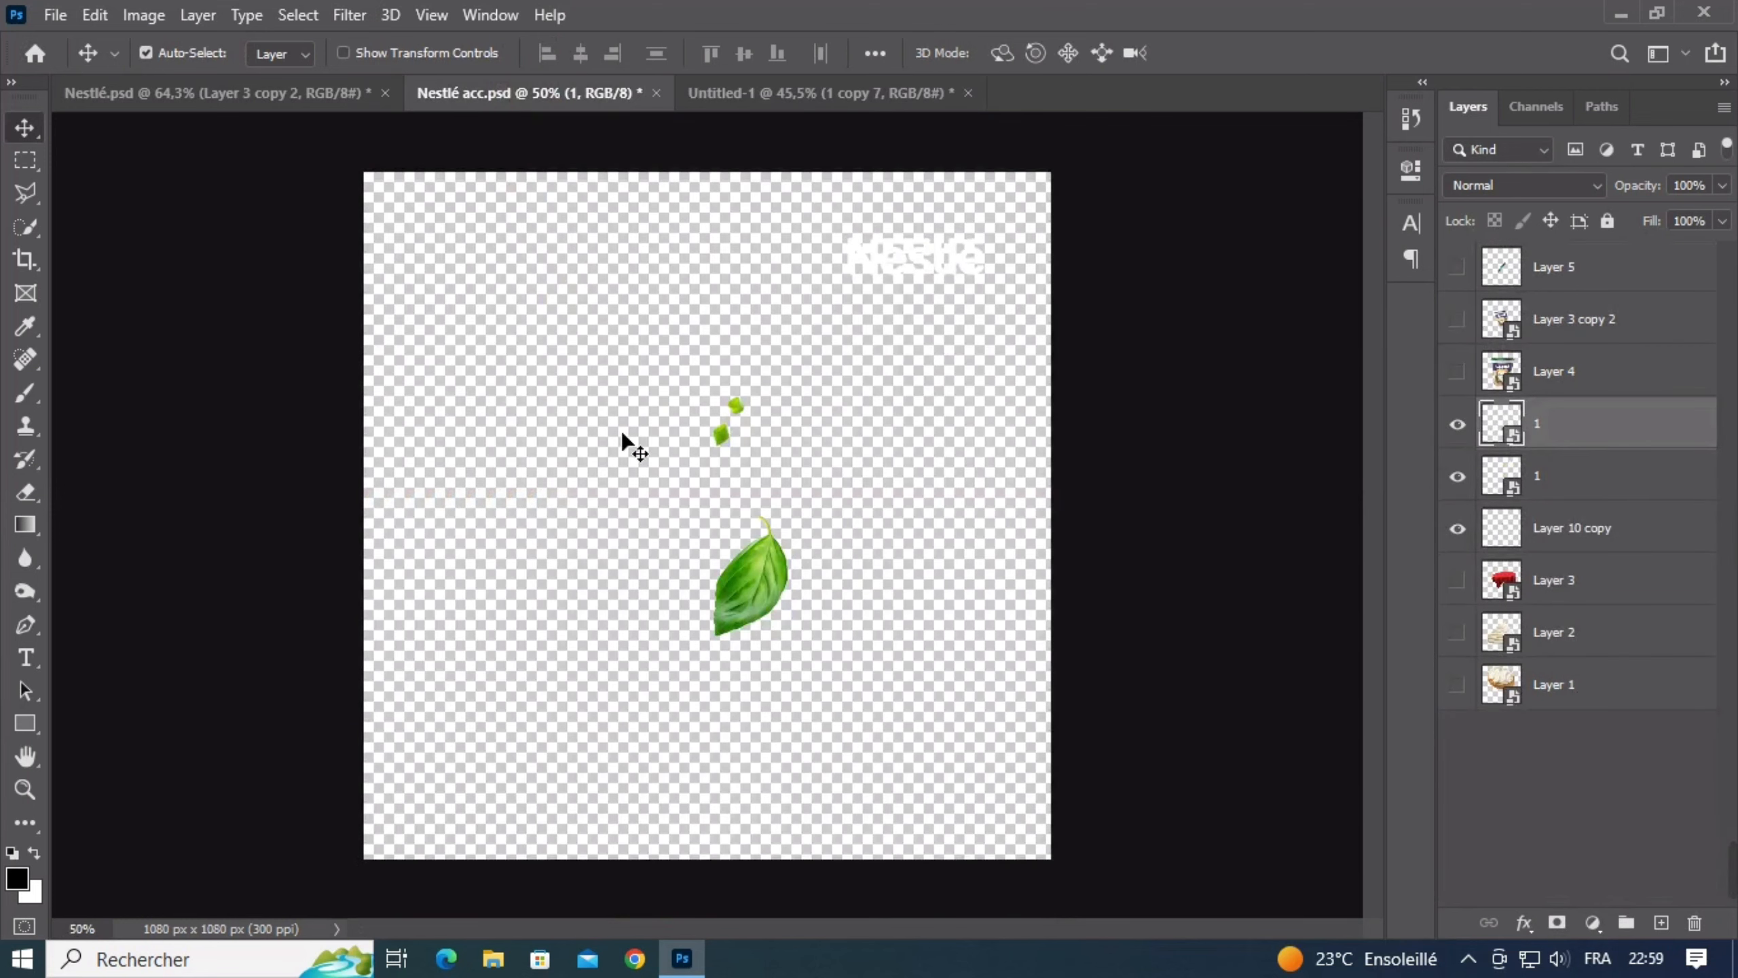
click(303, 80)
click(525, 416)
scroll(544, 484, up, 6)
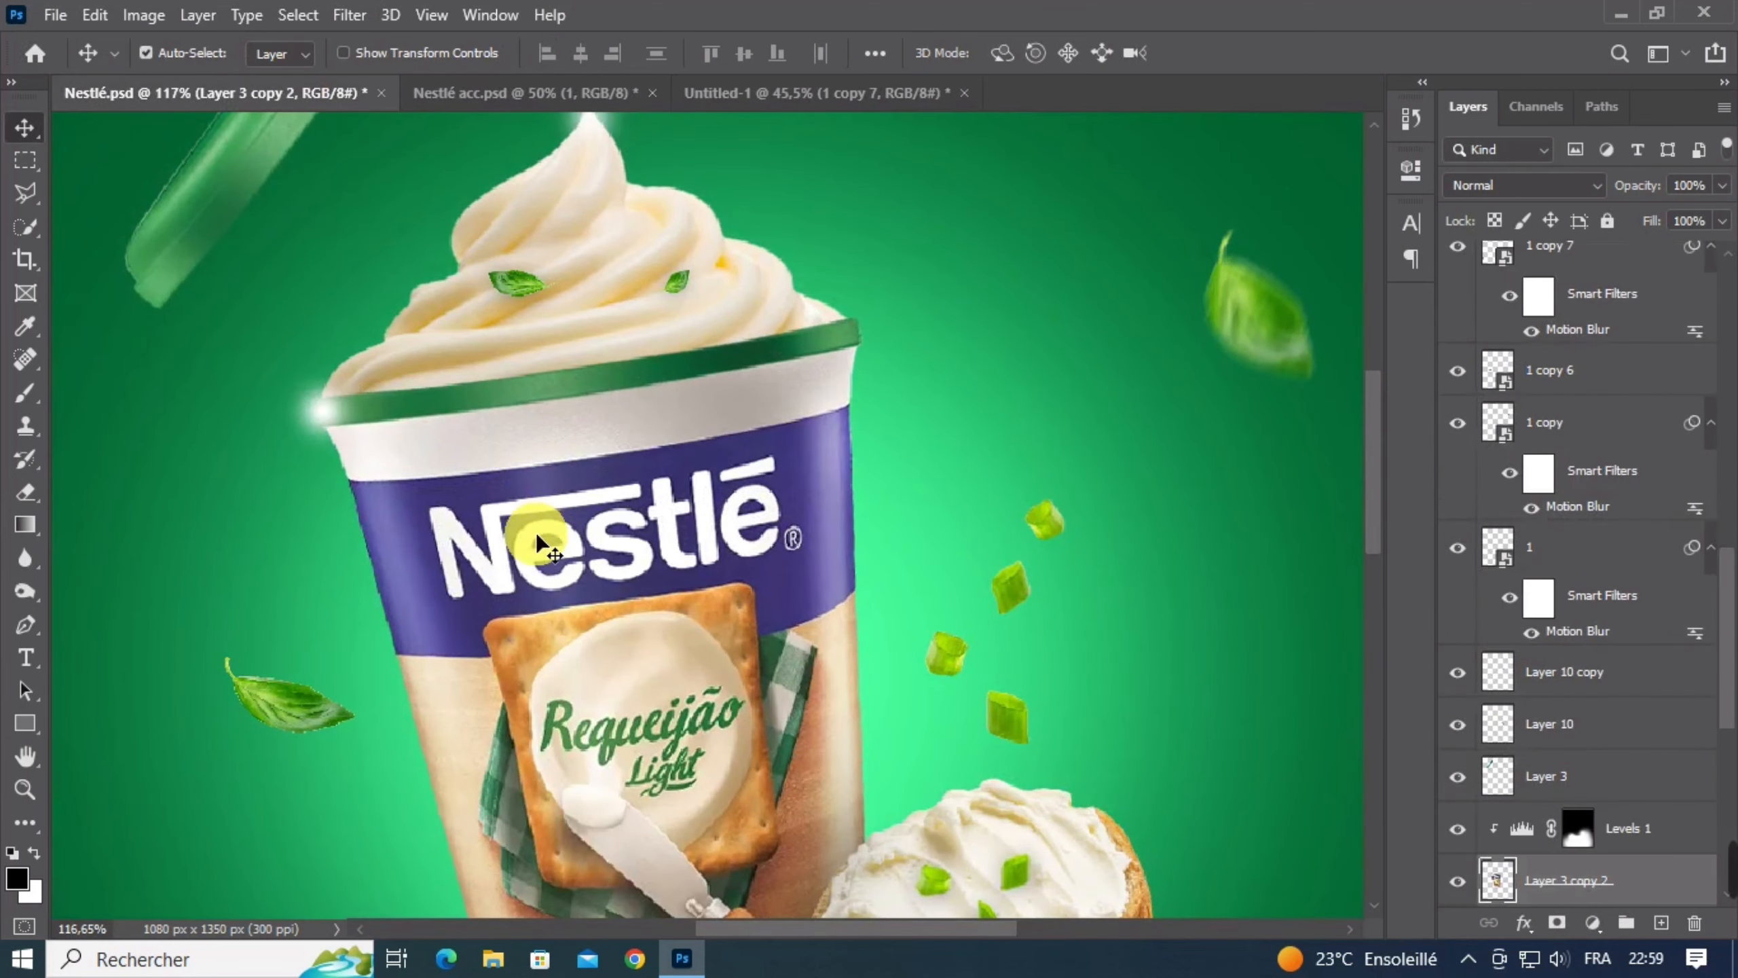
drag(414, 646, 686, 186)
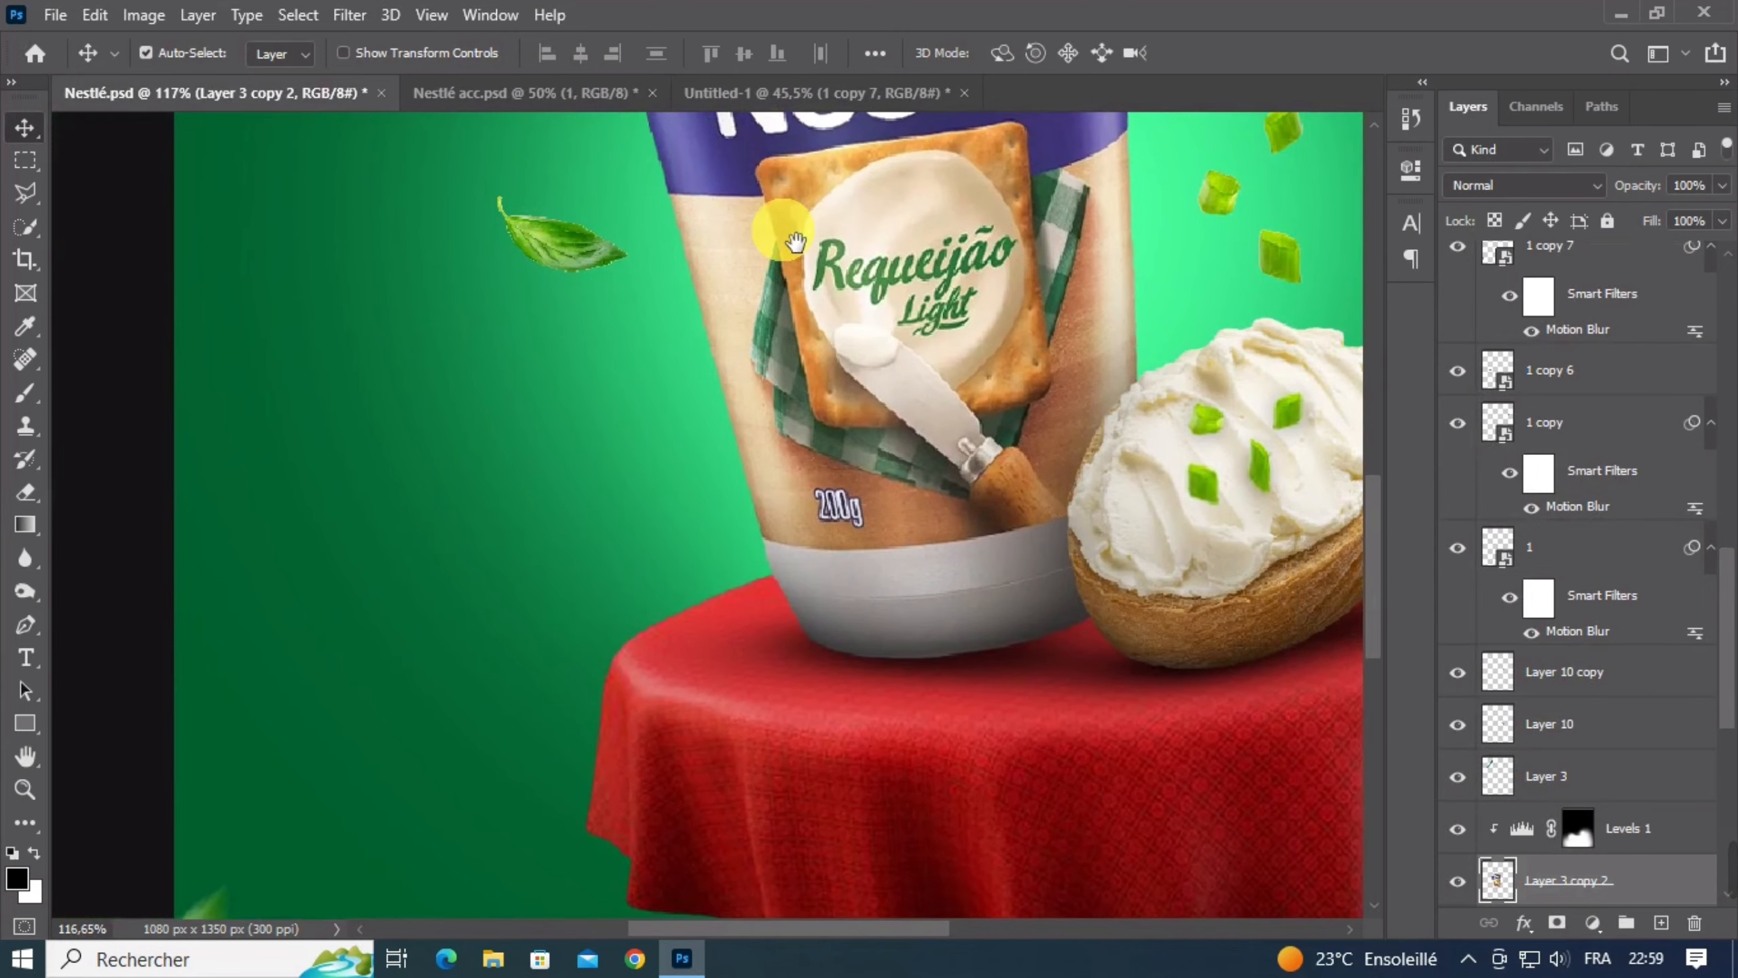
Return to the Untitled-1 poster and apply a Motion Blur with angle -9° and distance 10 pixels to the leaf at its left edge
click(820, 95)
click(422, 676)
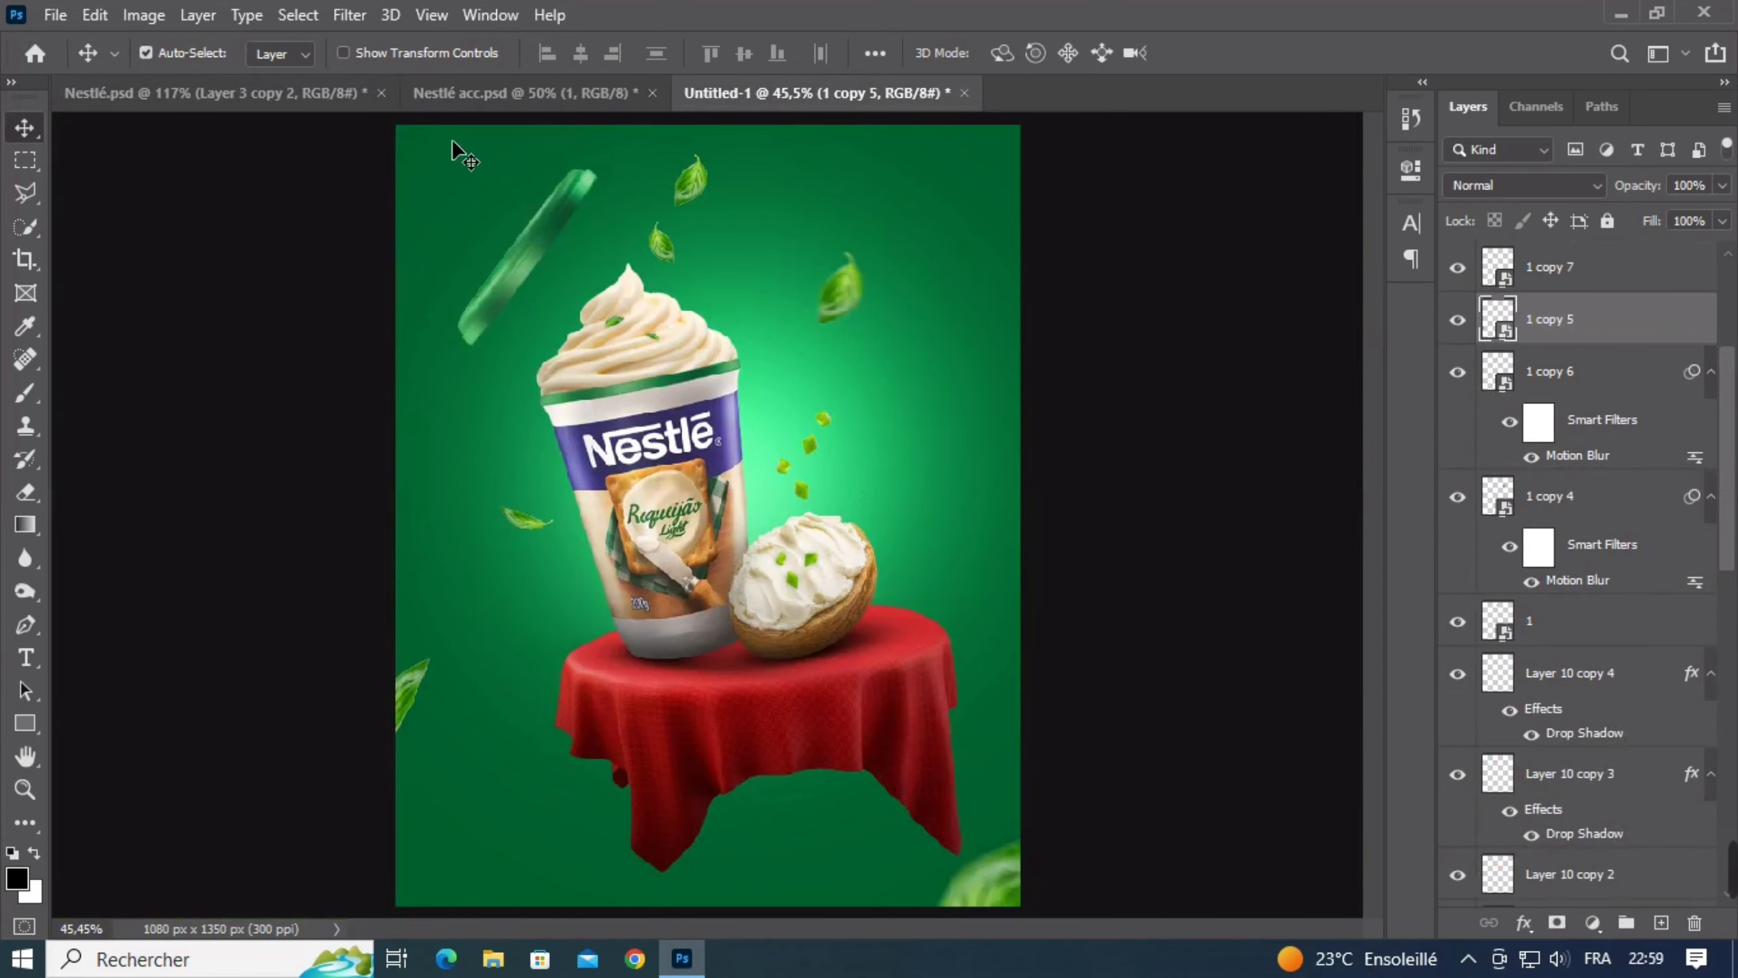
click(345, 15)
mouse_move(434, 291)
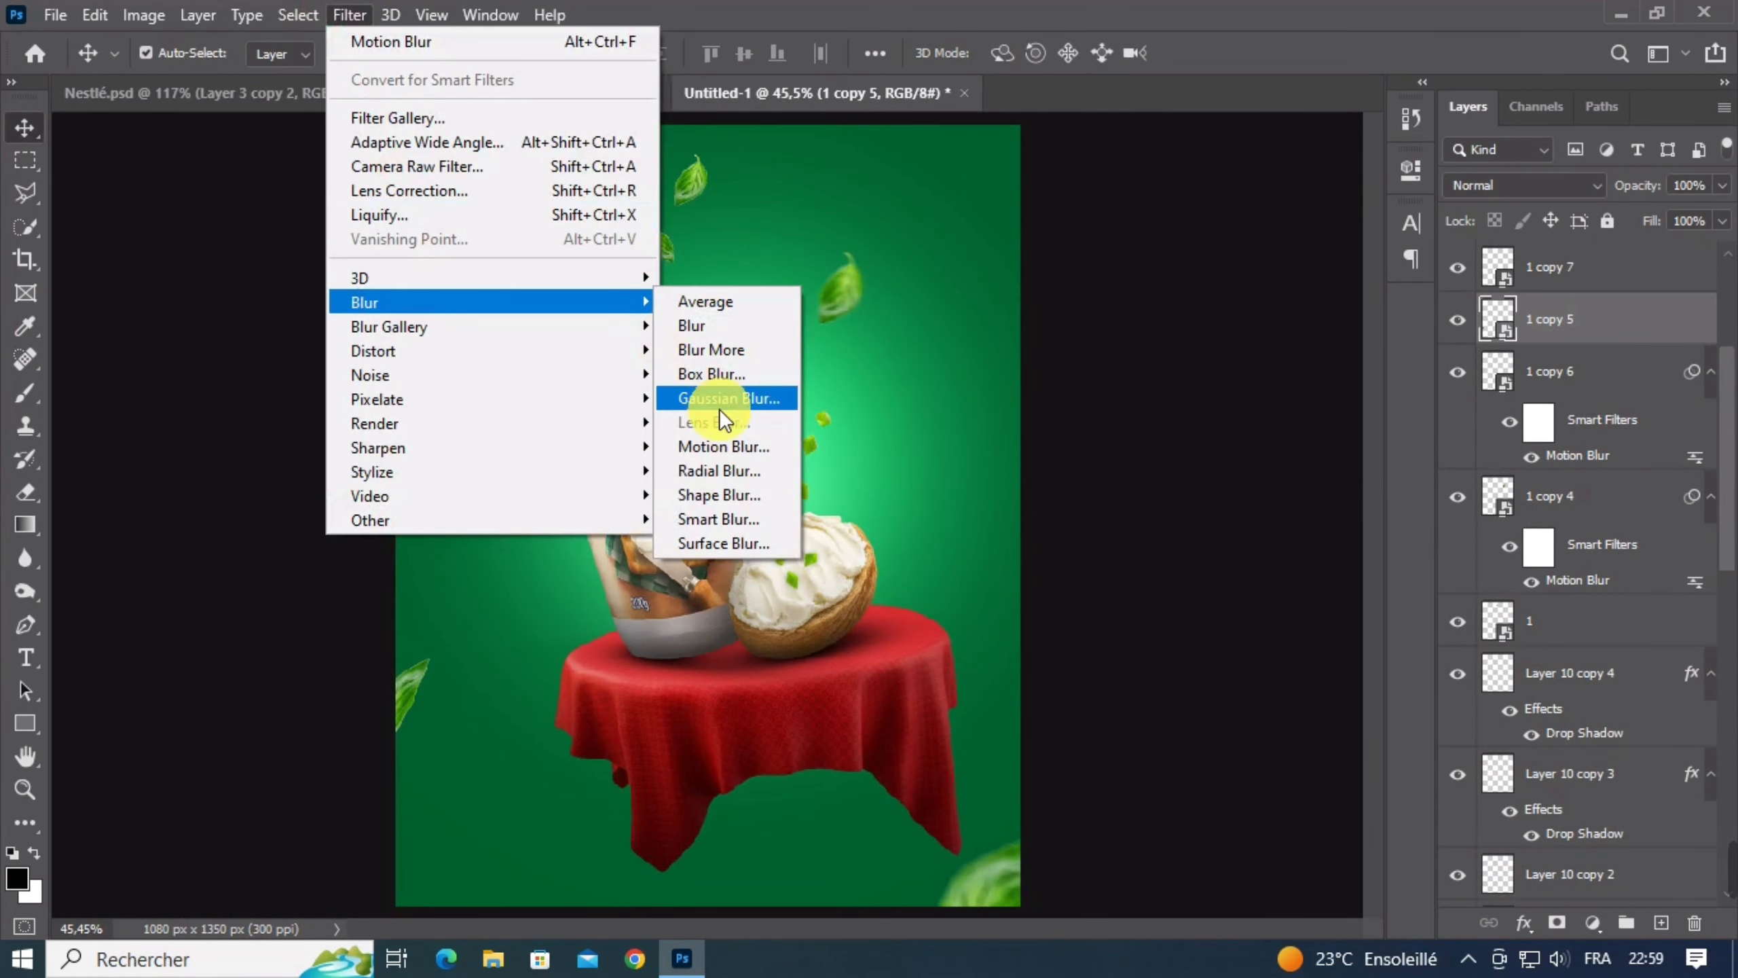
click(713, 446)
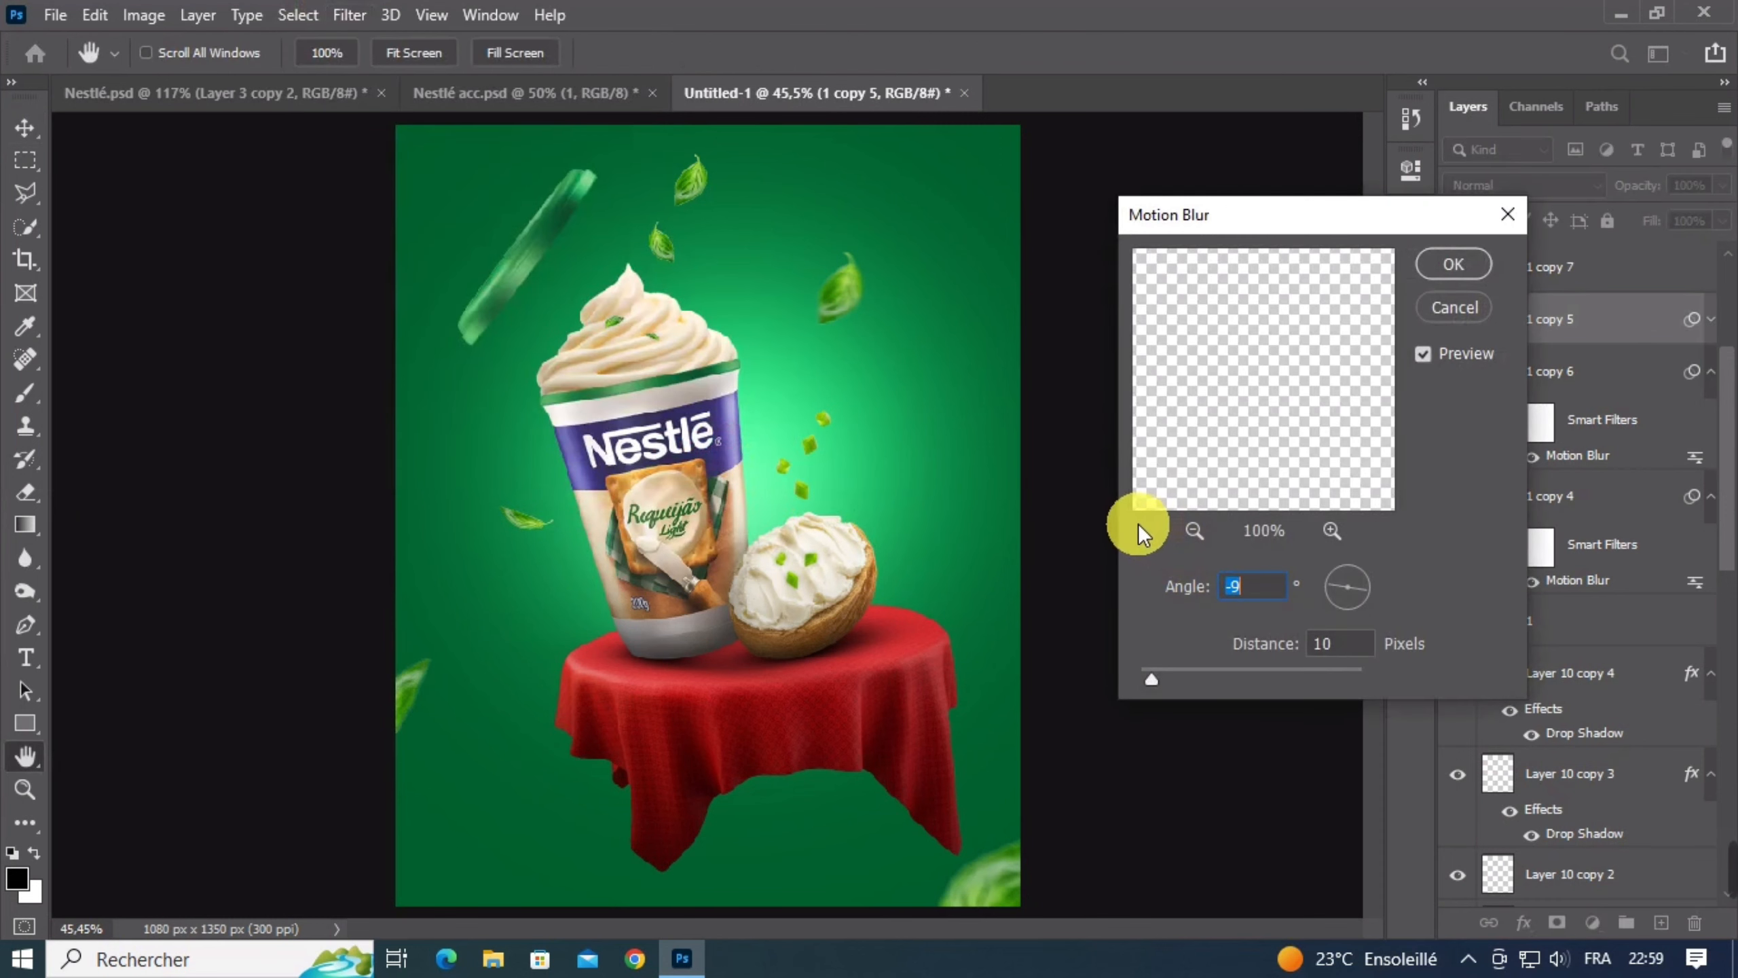
key(Return)
click(1007, 573)
scroll(767, 639, down, 1)
scroll(983, 582, up, 2)
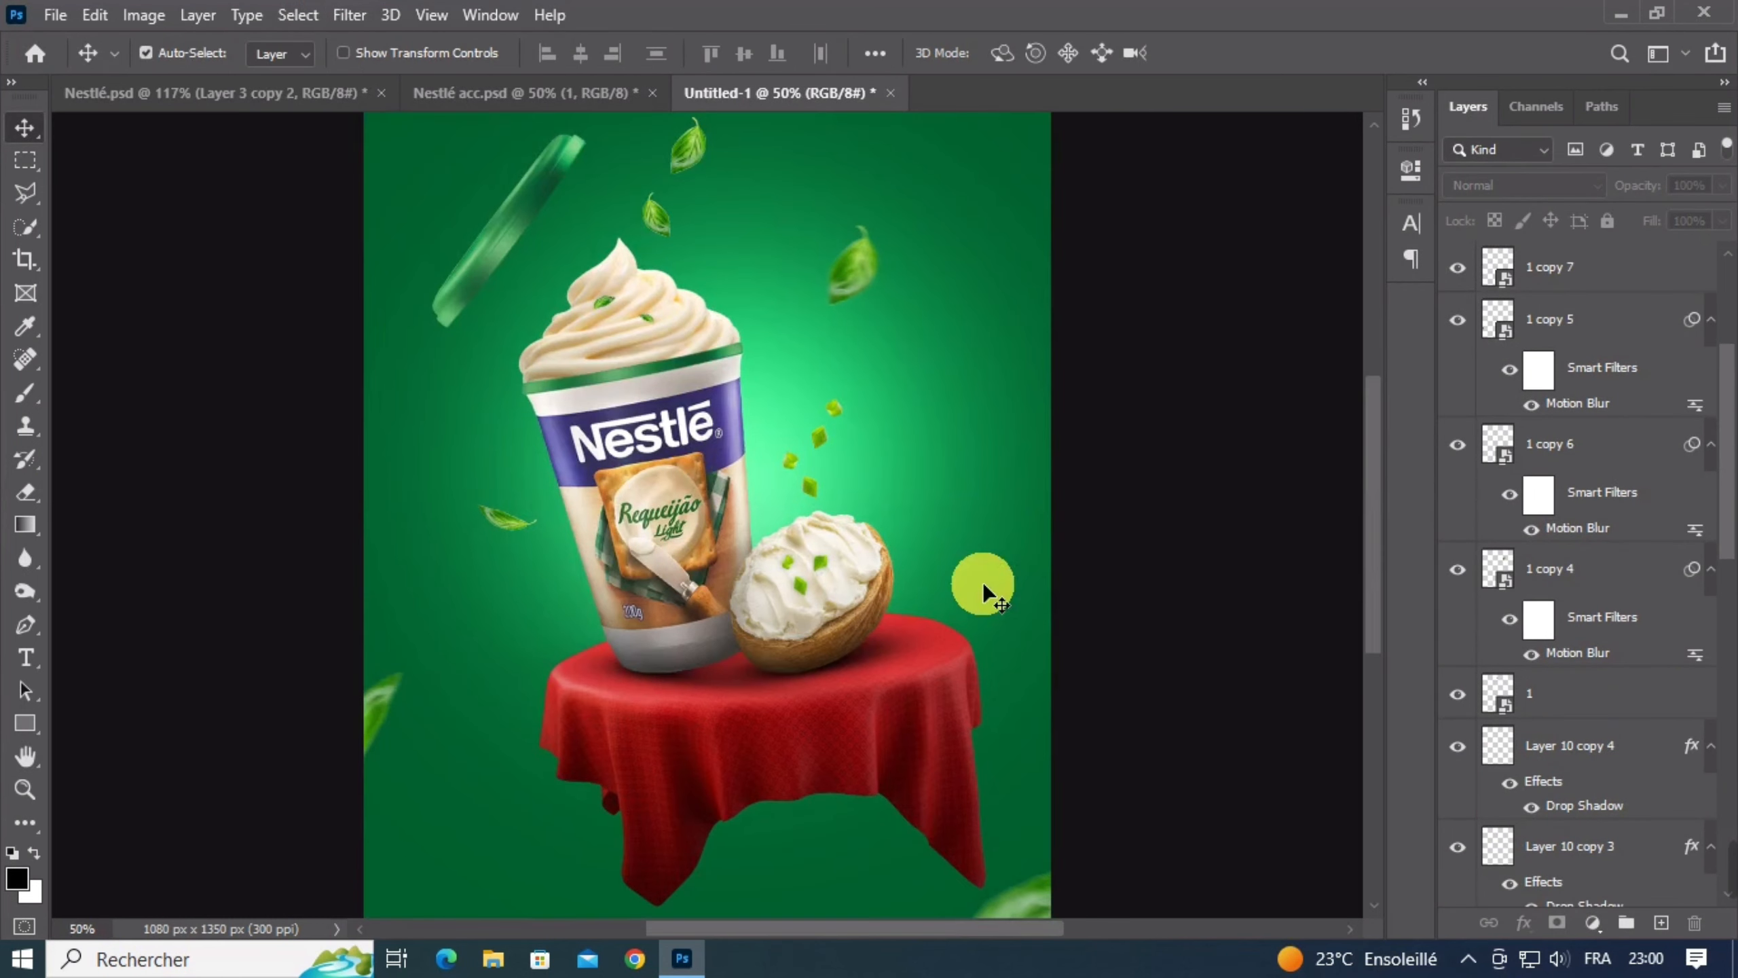
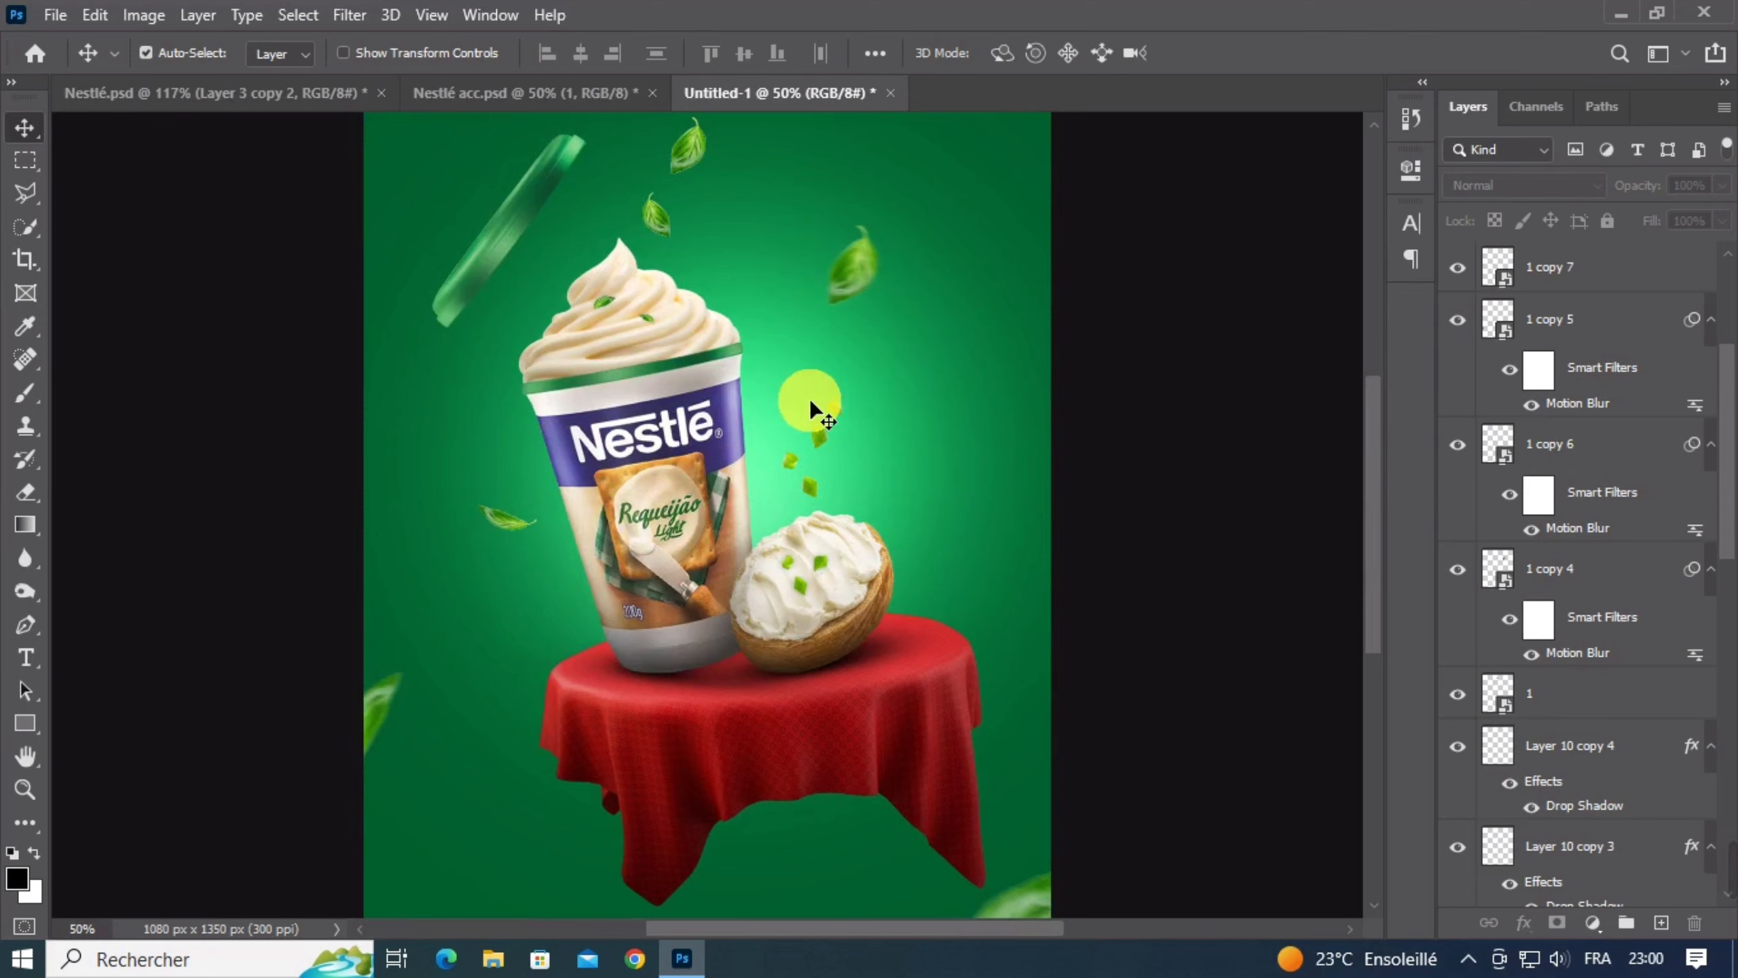
Add a new layer above all others and paint a soft white dot with an 80-pixel brush between the cream and the right leaf
scroll(1516, 377, up, 3)
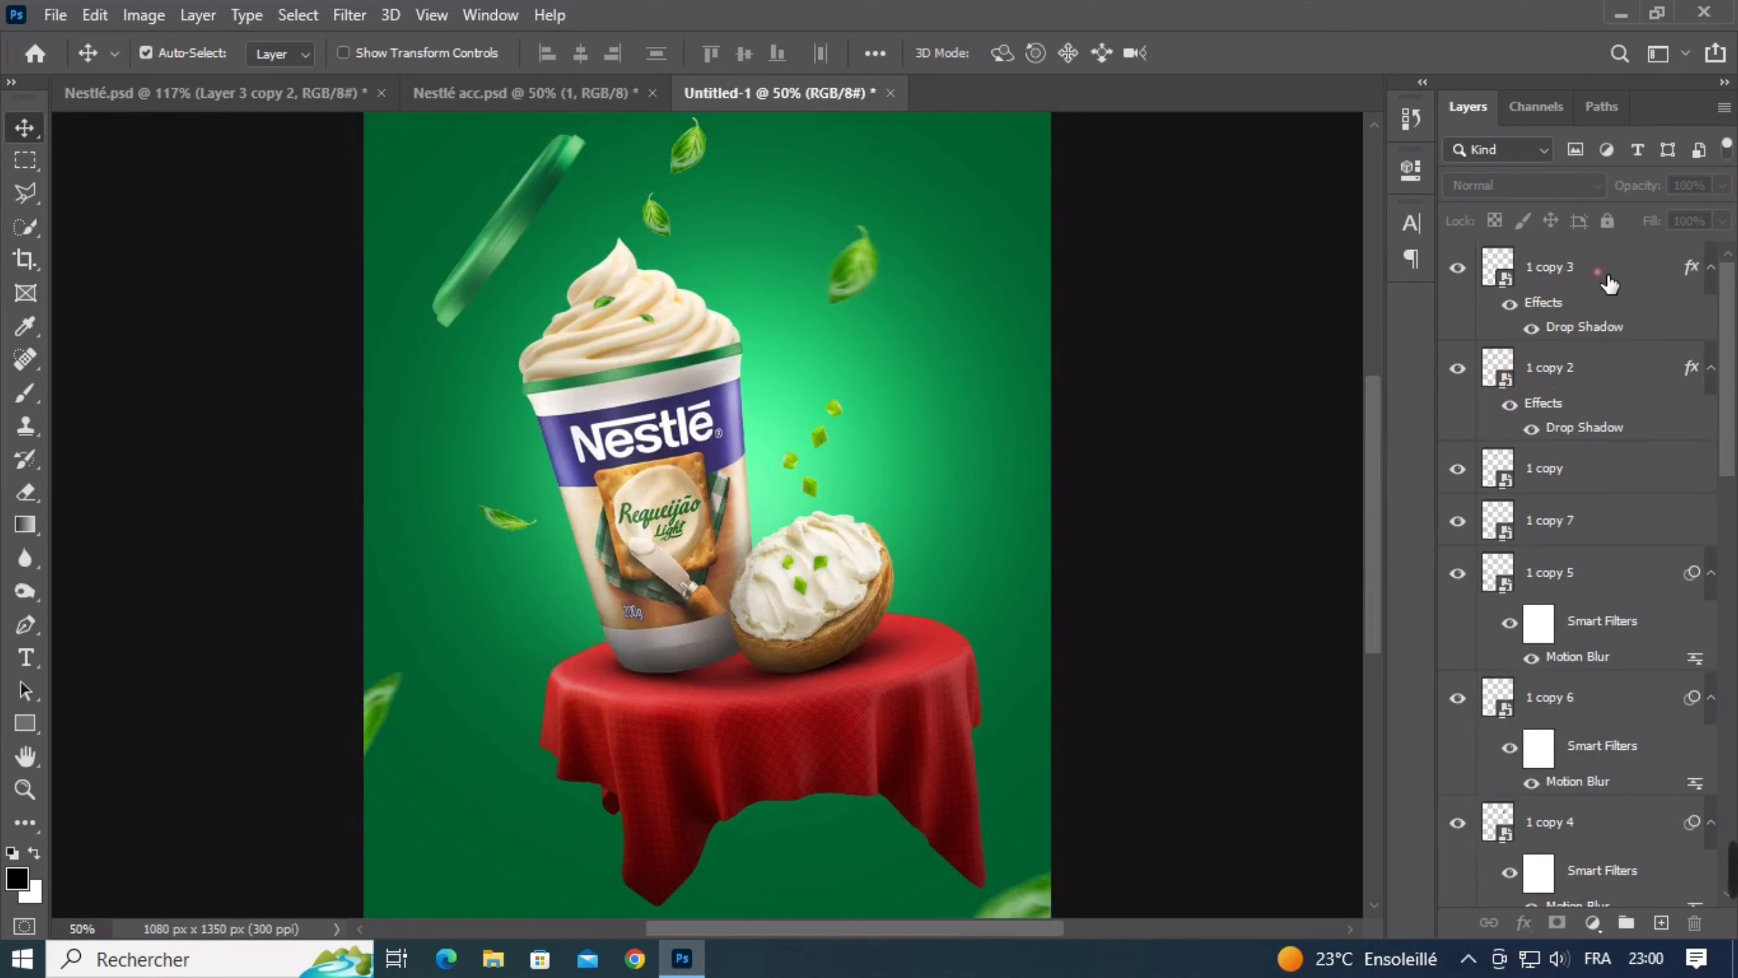
click(1568, 274)
click(27, 392)
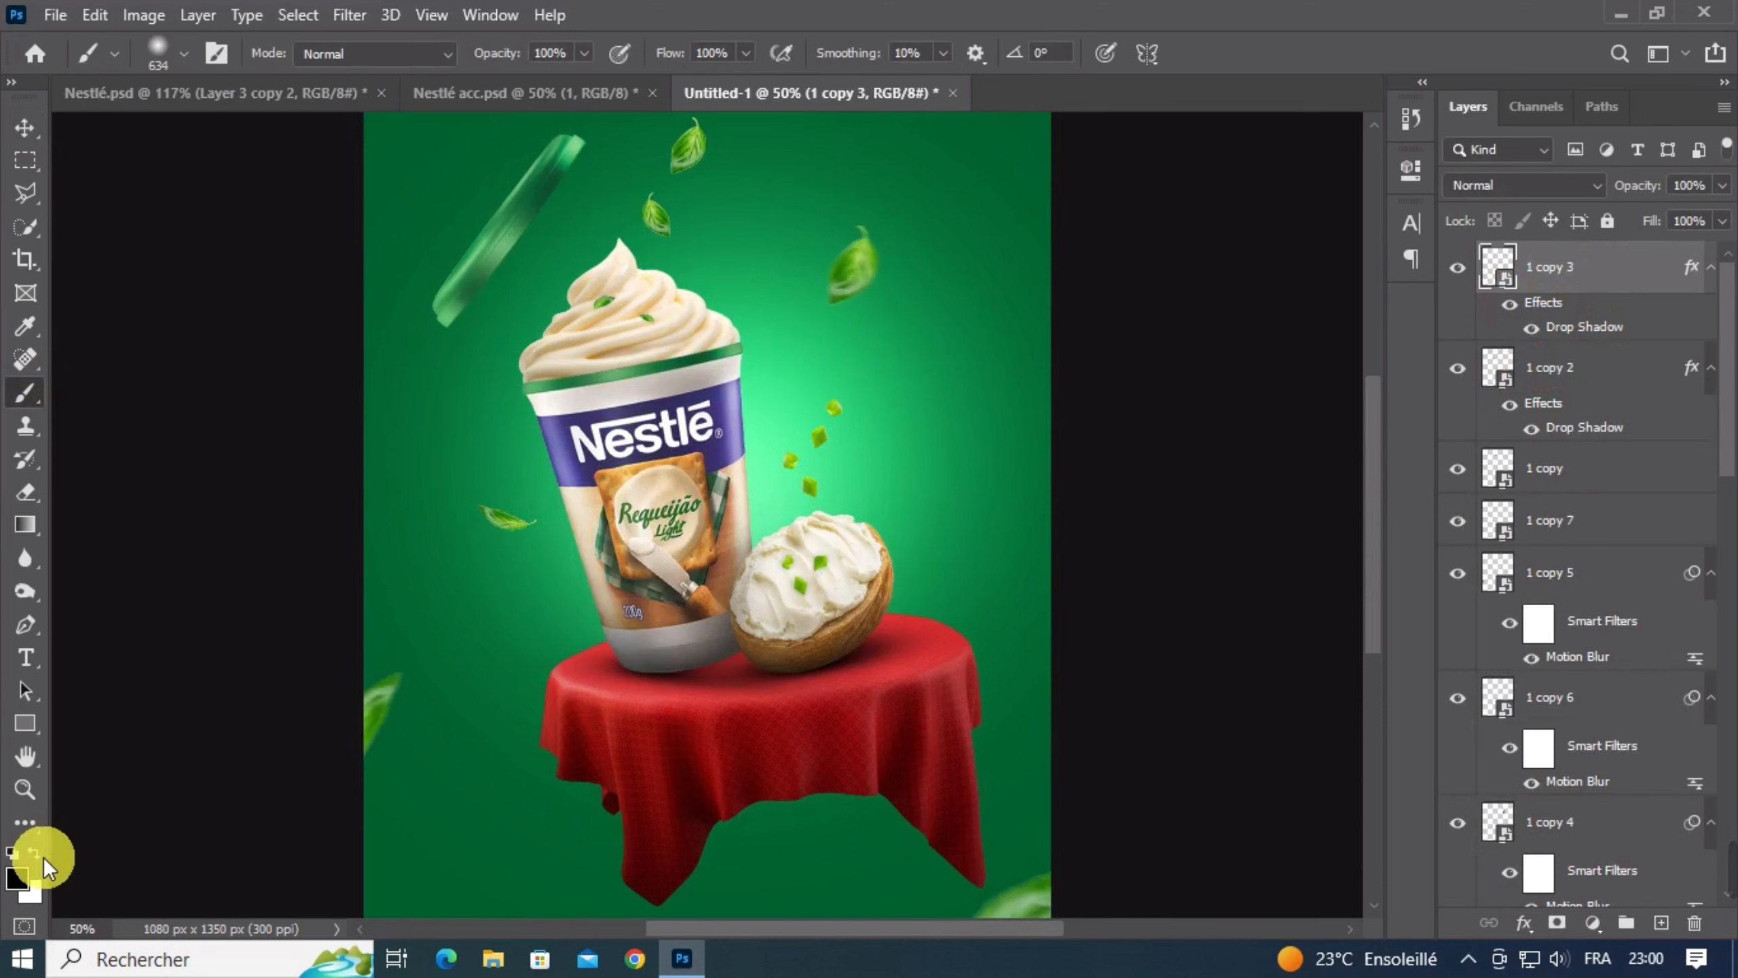
click(1661, 923)
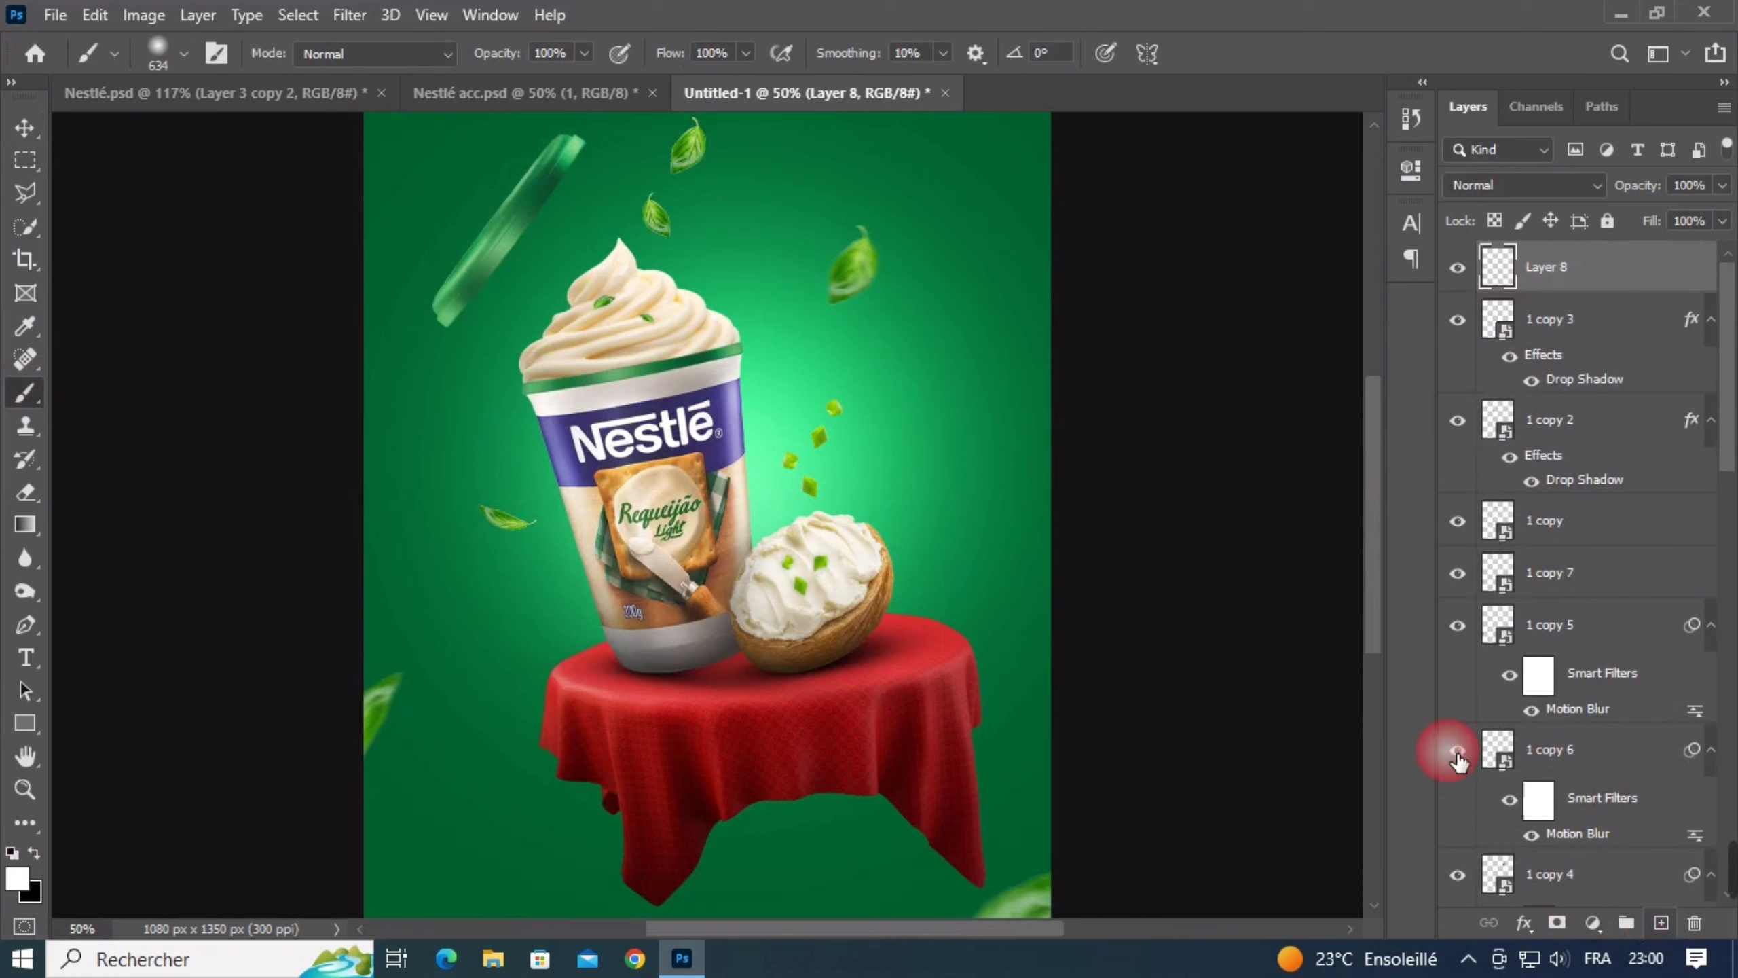
mouse_move(810, 335)
mouse_down()
mouse_move(537, 334)
mouse_move(587, 345)
mouse_move(561, 343)
mouse_up()
click(757, 259)
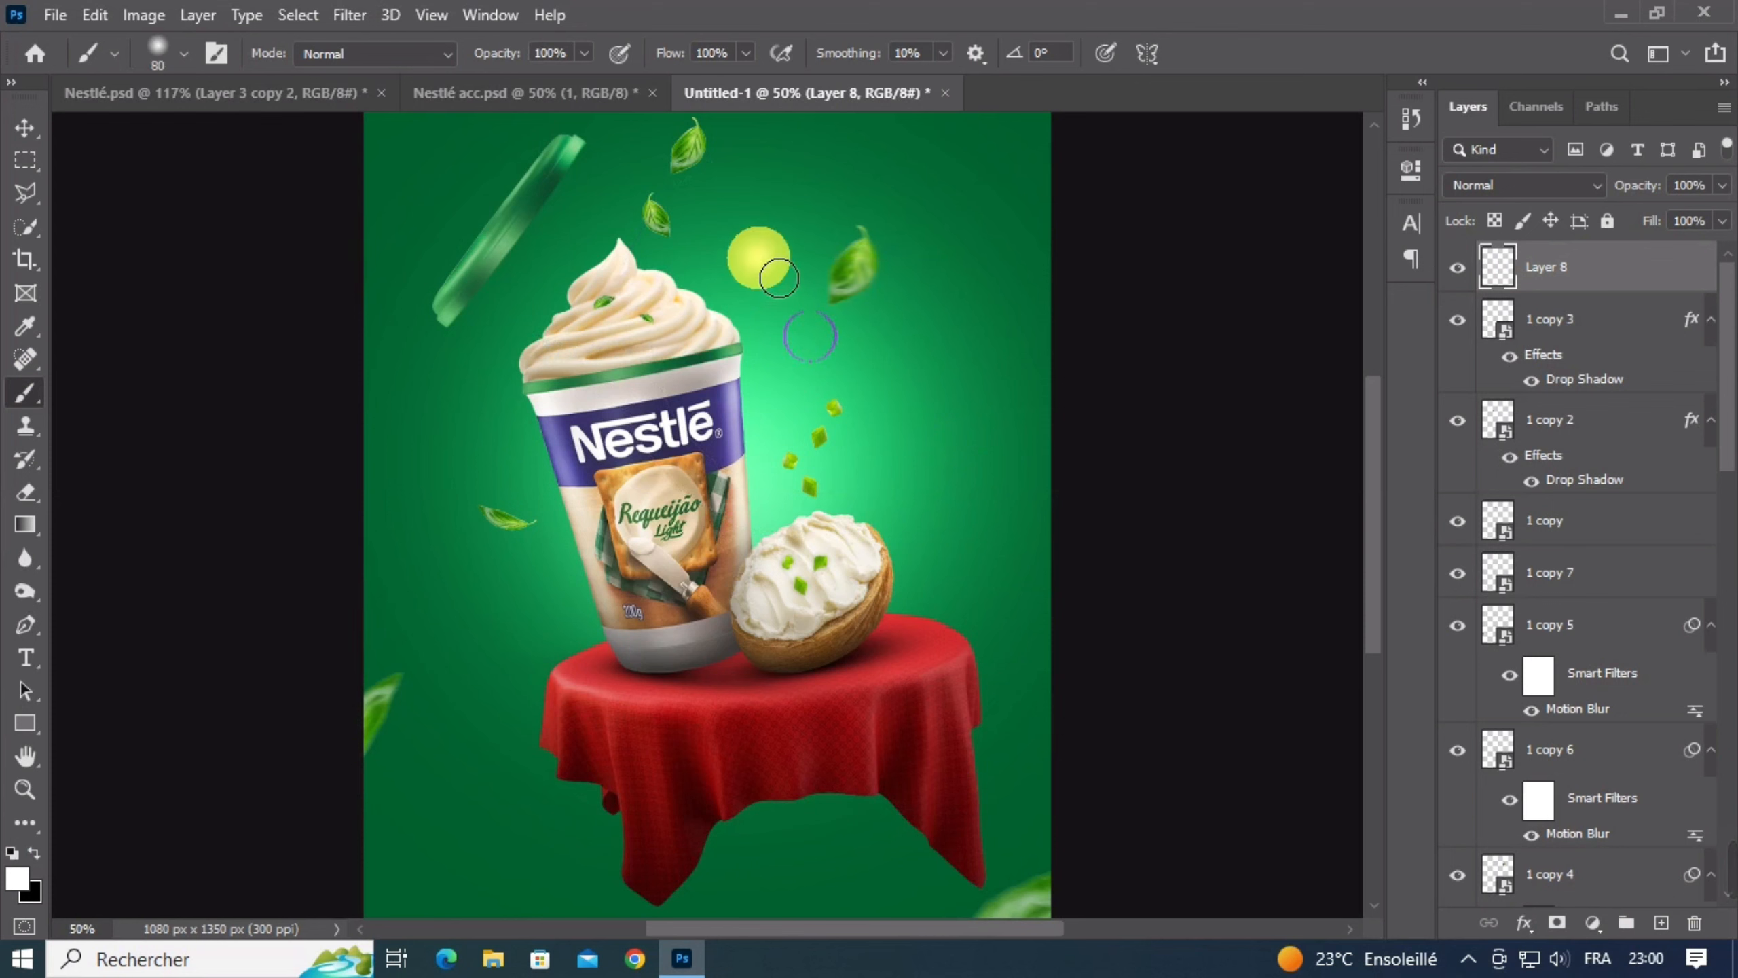
Scale down the soft white dot into a small glow highlight
click(25, 128)
key(ctrl+t)
drag(776, 214, 780, 260)
key(Return)
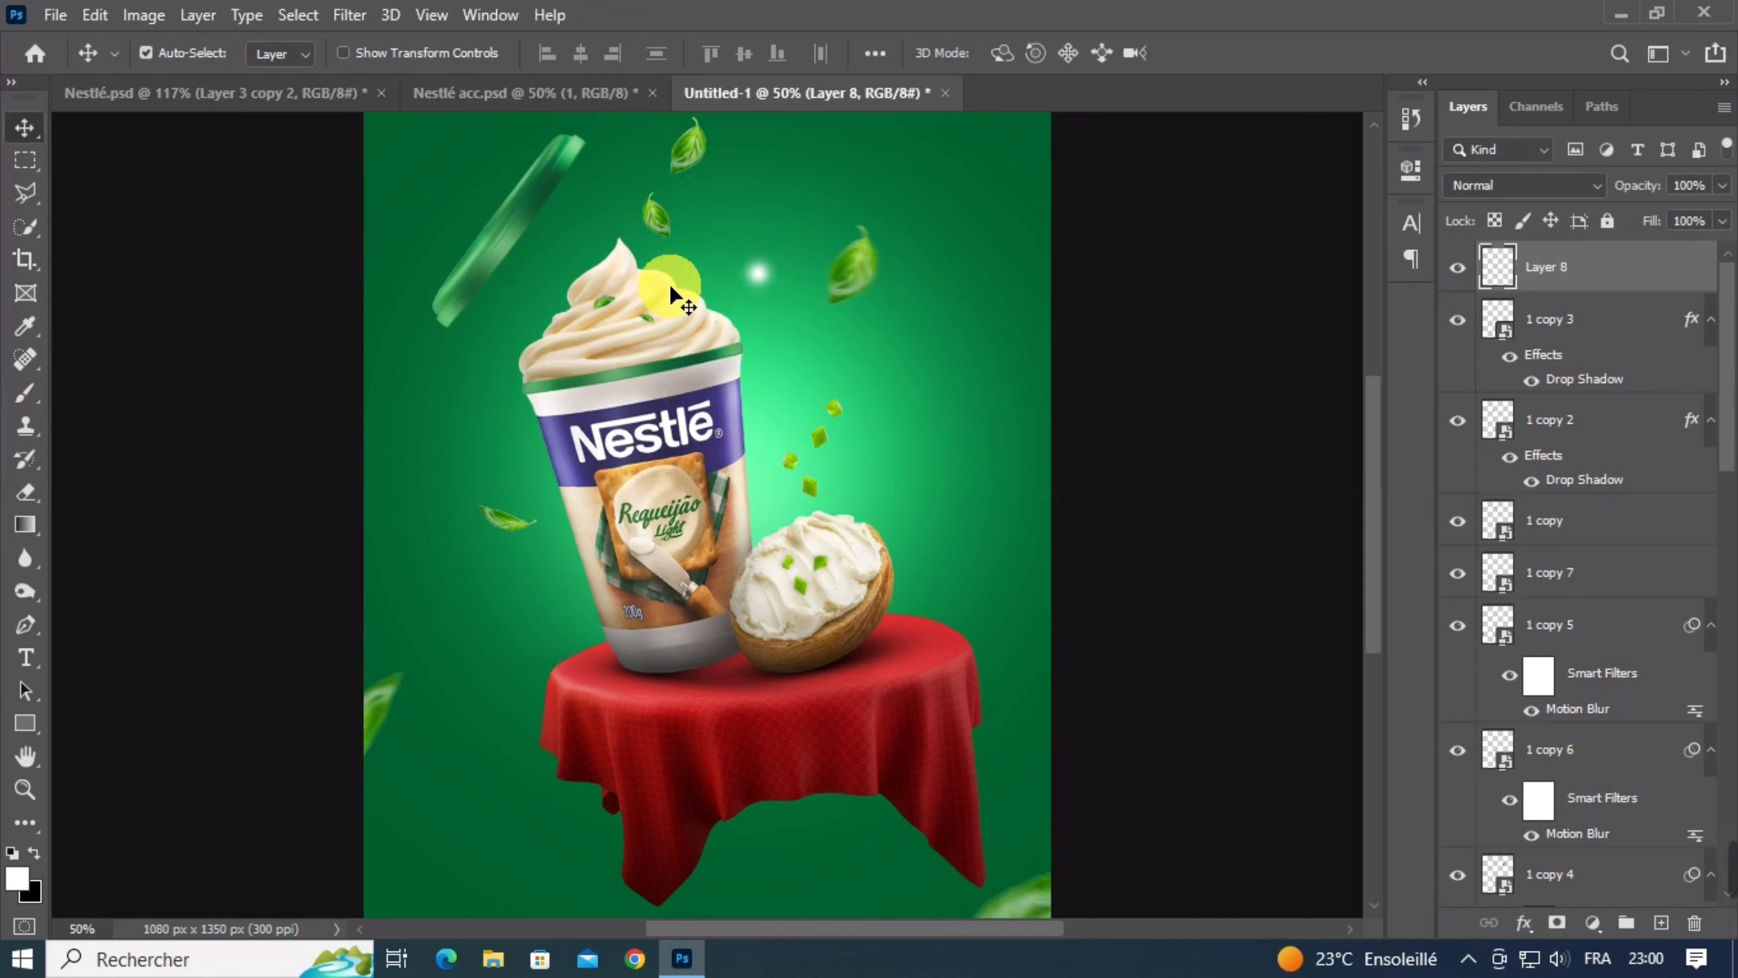
Move the glow to the cream's tip and place a duplicate scaled to 72.15% at the left end of the cup's green rim
key(ctrl+plus)
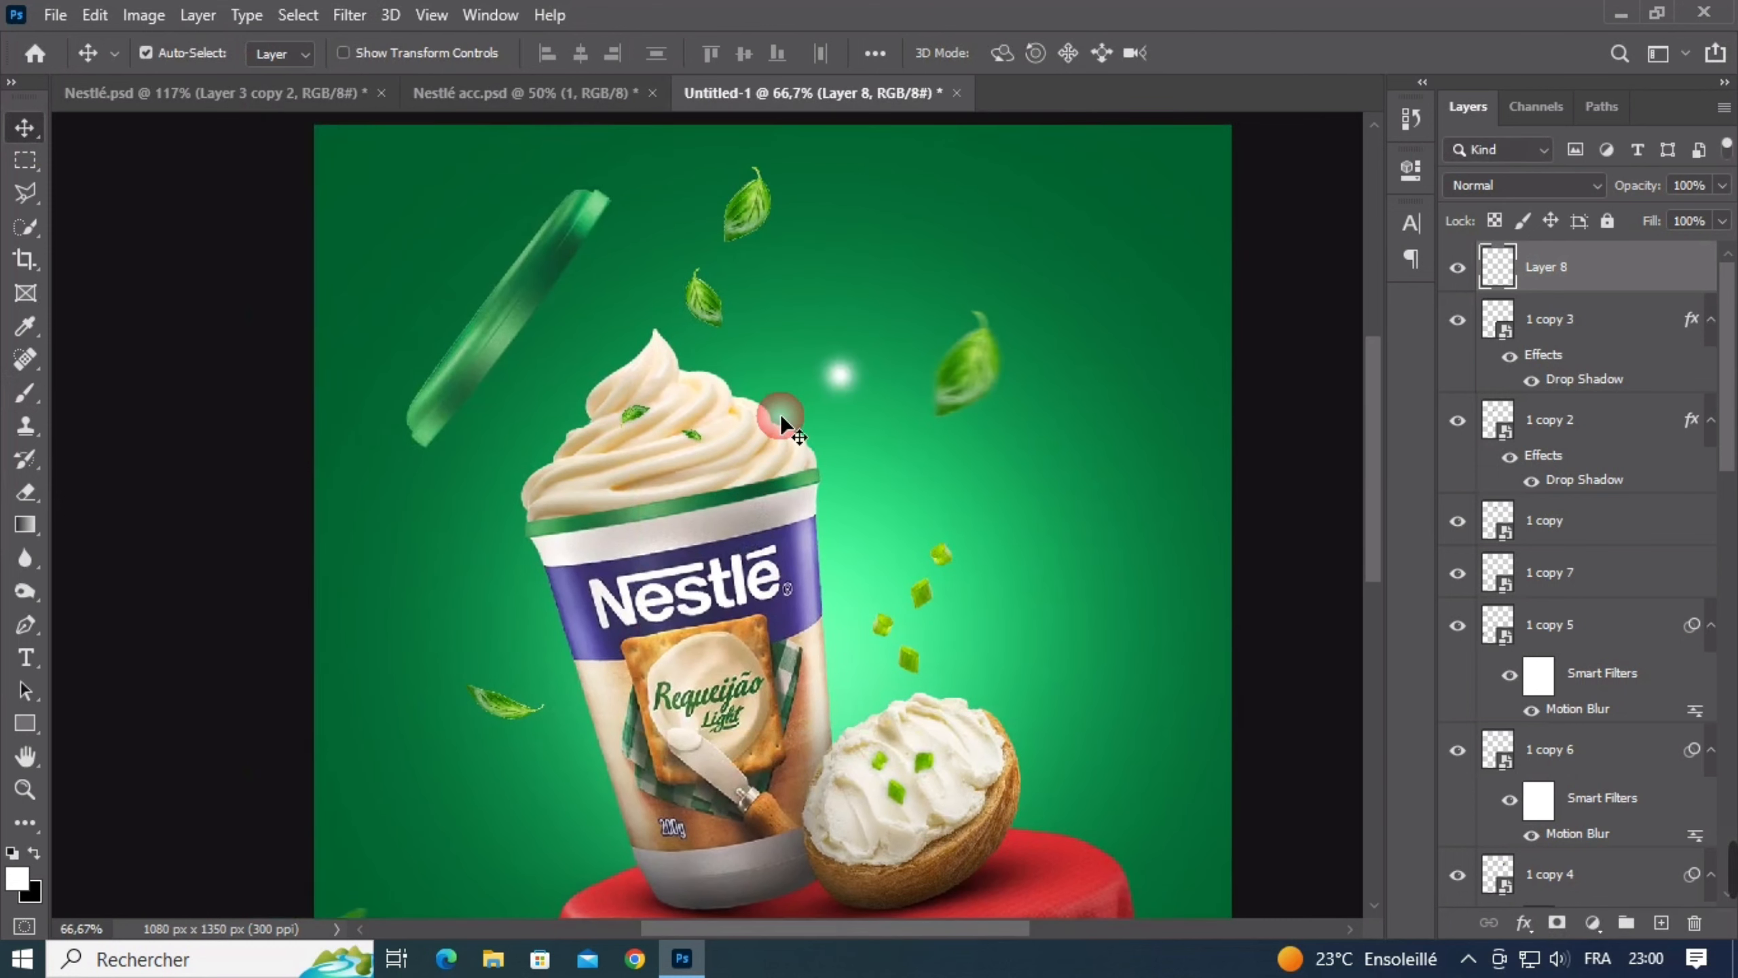
drag(837, 379, 544, 505)
scroll(799, 412, down, 1)
scroll(538, 520, up, 5)
key(ctrl+t)
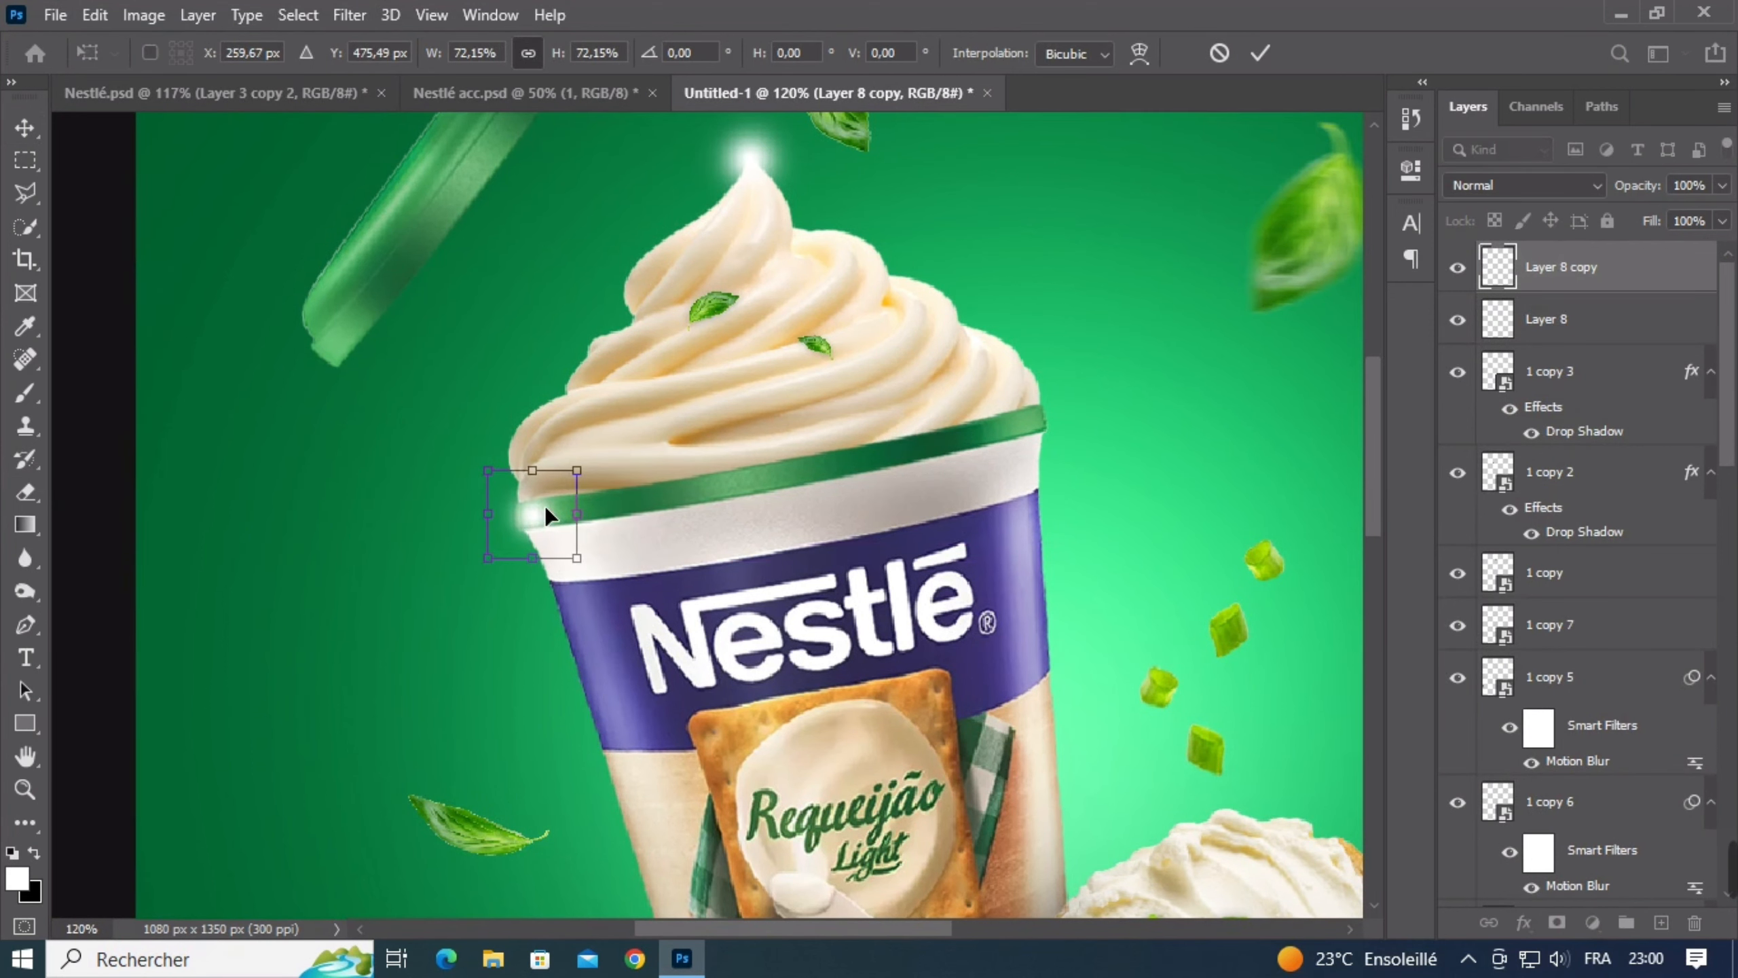
key(Return)
key(ctrl+0)
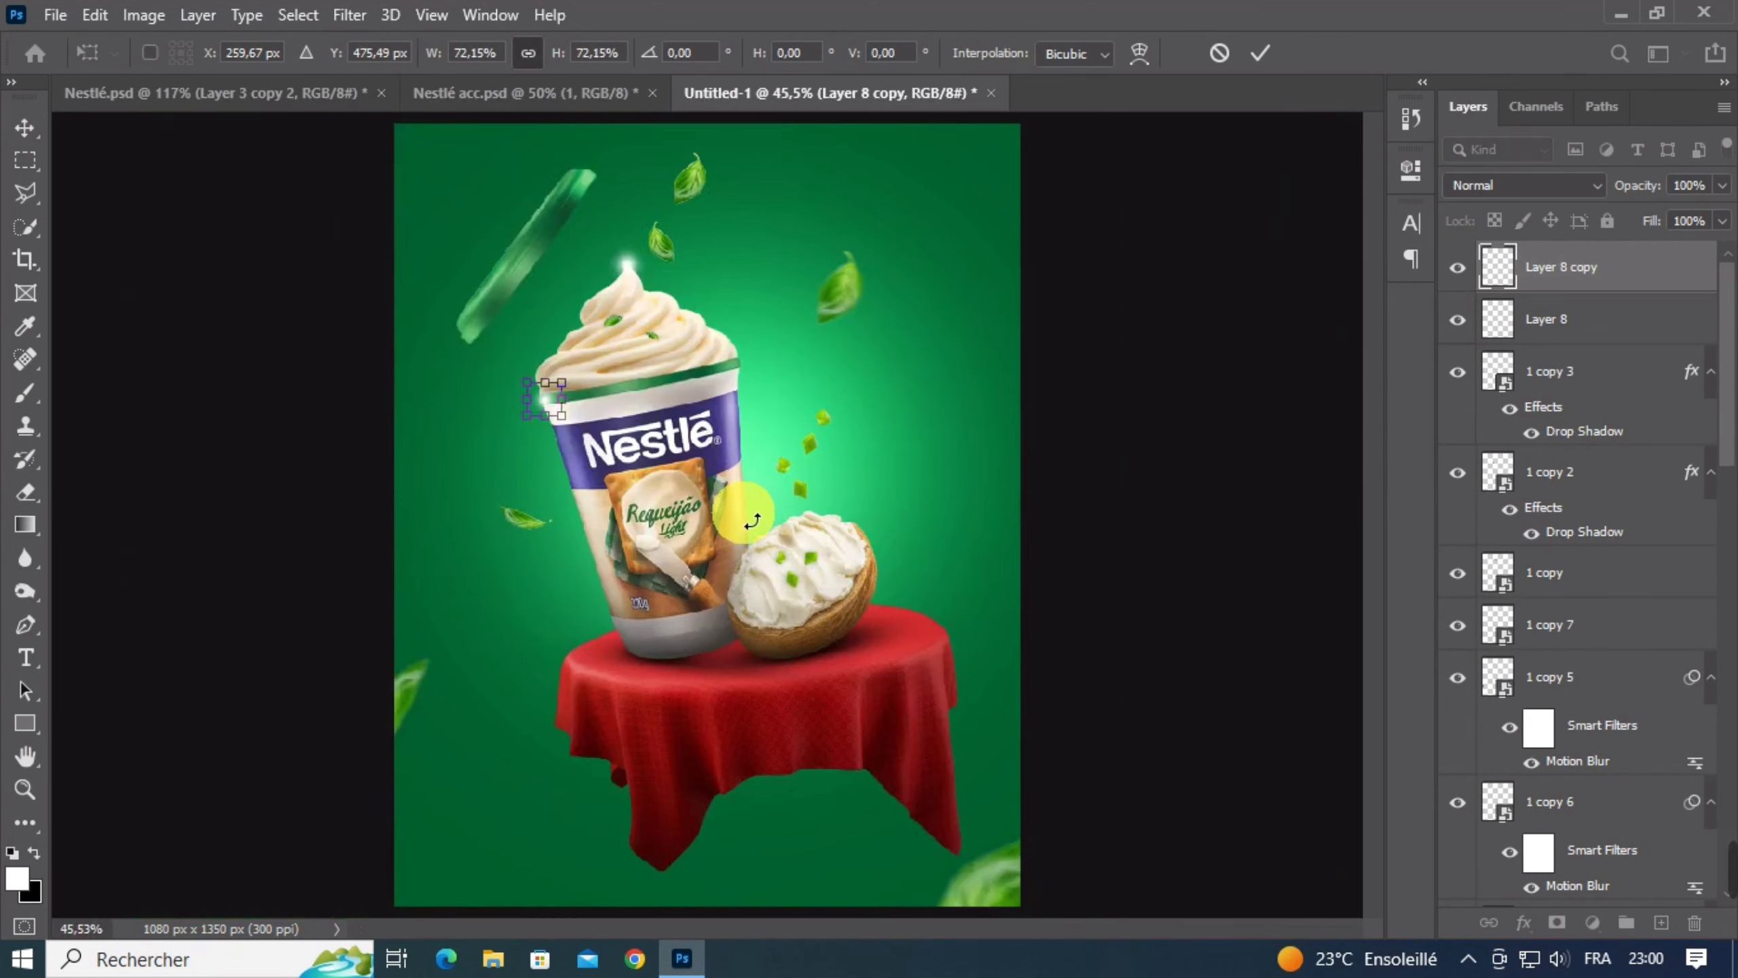
Shift the duplicated glow slightly outward and up onto the left corner of the cup's rim
scroll(547, 428, up, 5)
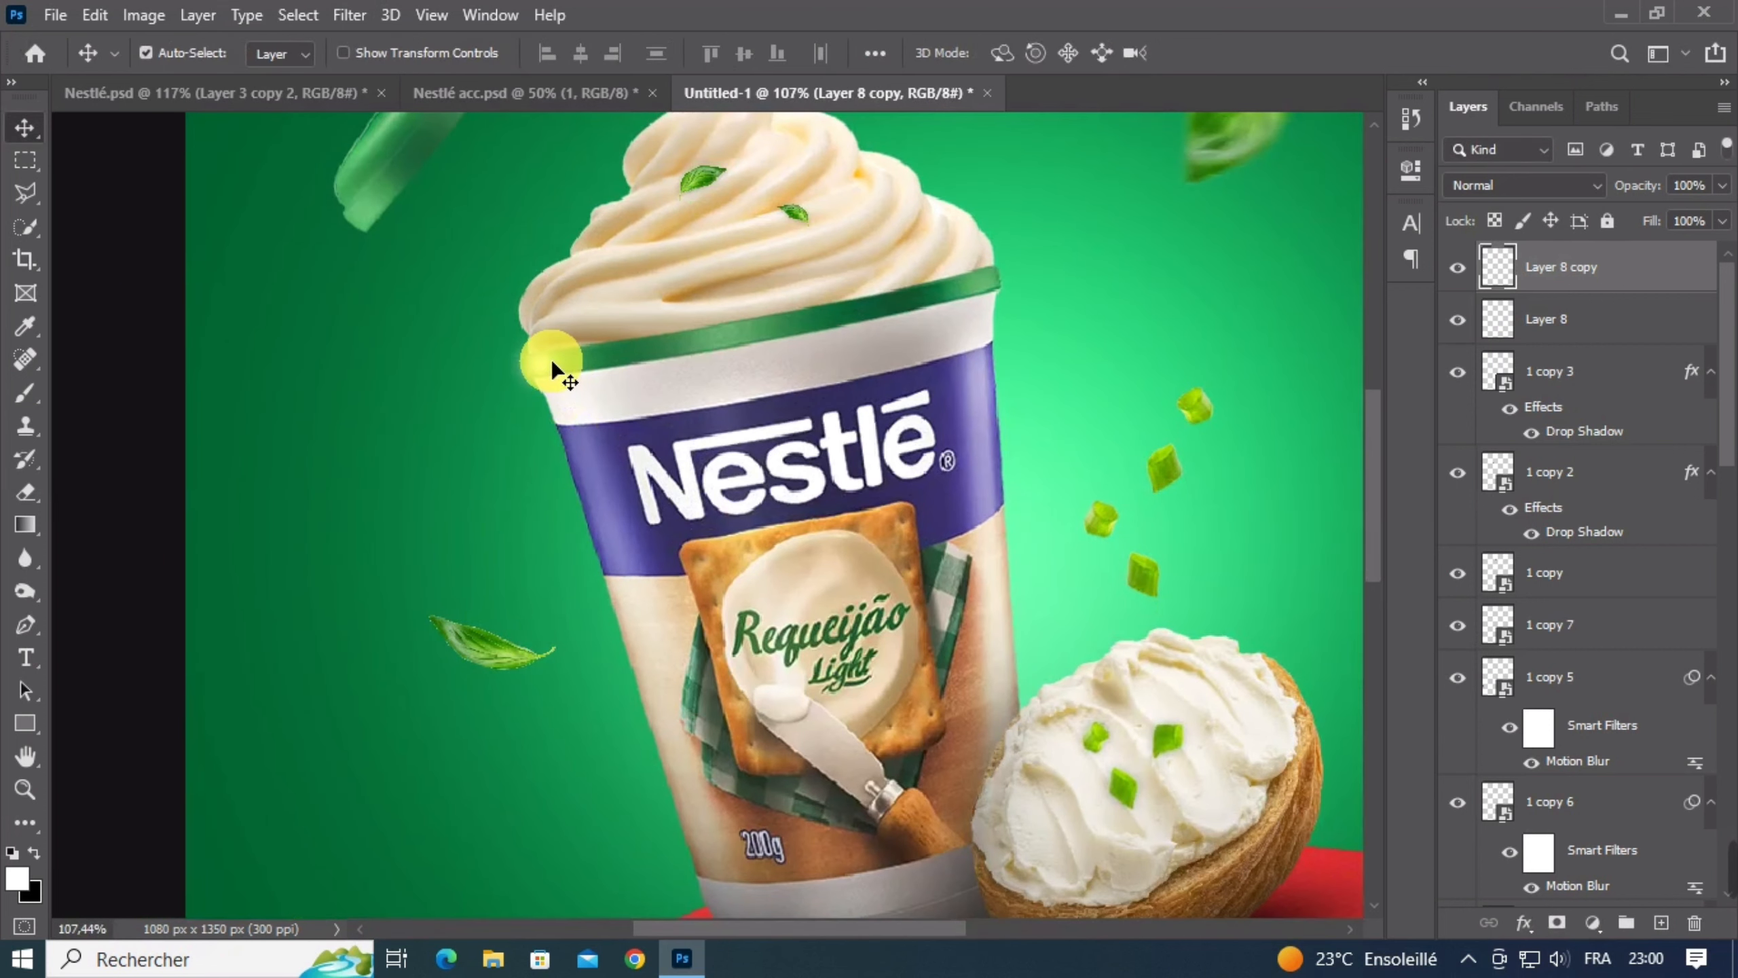
key(ctrl+t)
drag(552, 370, 539, 365)
key(Return)
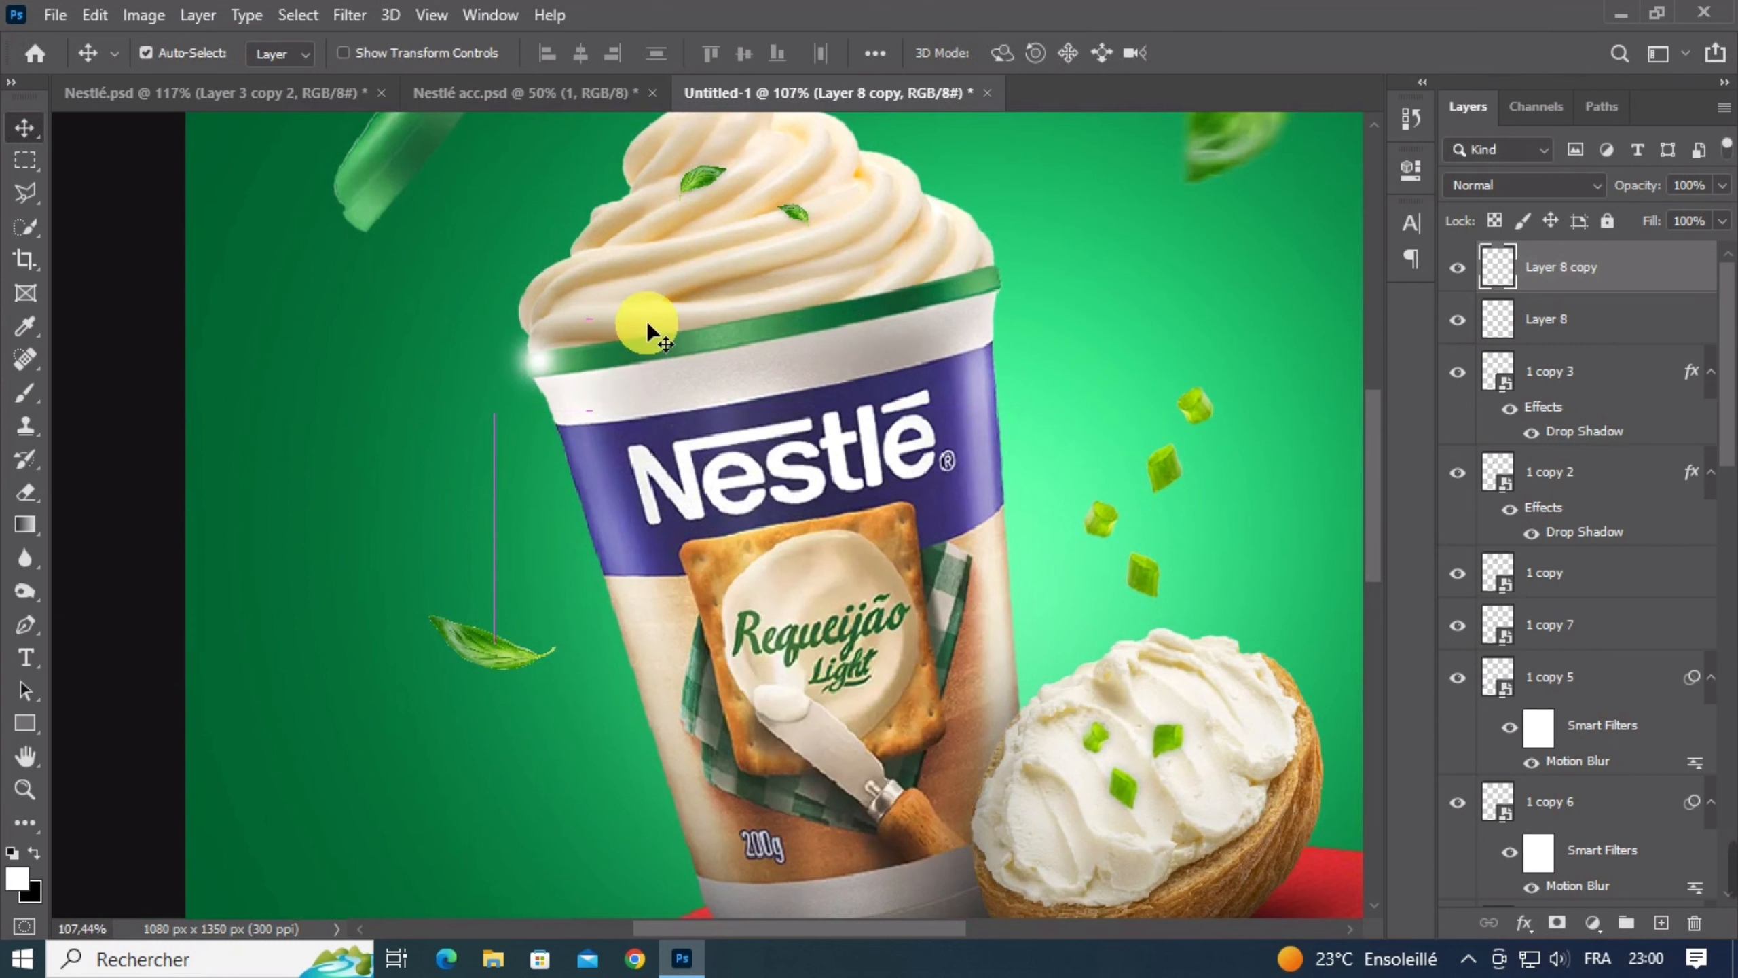
Select the original glow on the cream's tip and scale it down slightly
drag(714, 311, 680, 510)
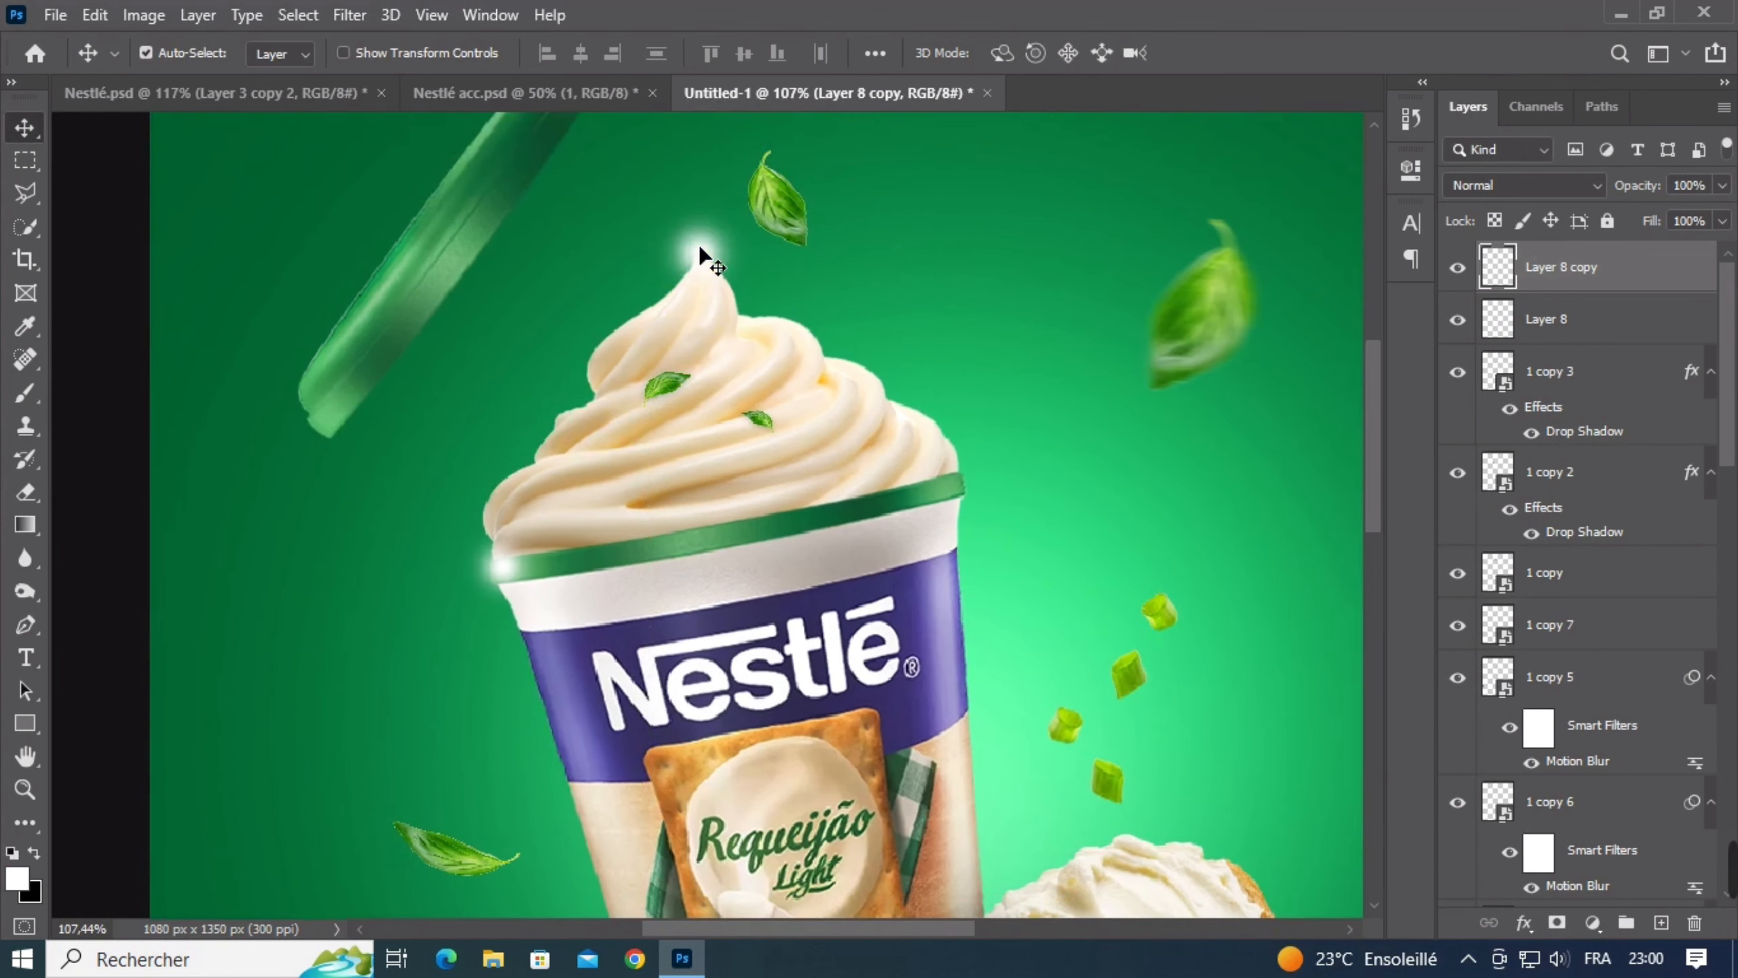
ctrl+click(722, 266)
key(ctrl+t)
drag(718, 206, 718, 218)
key(Return)
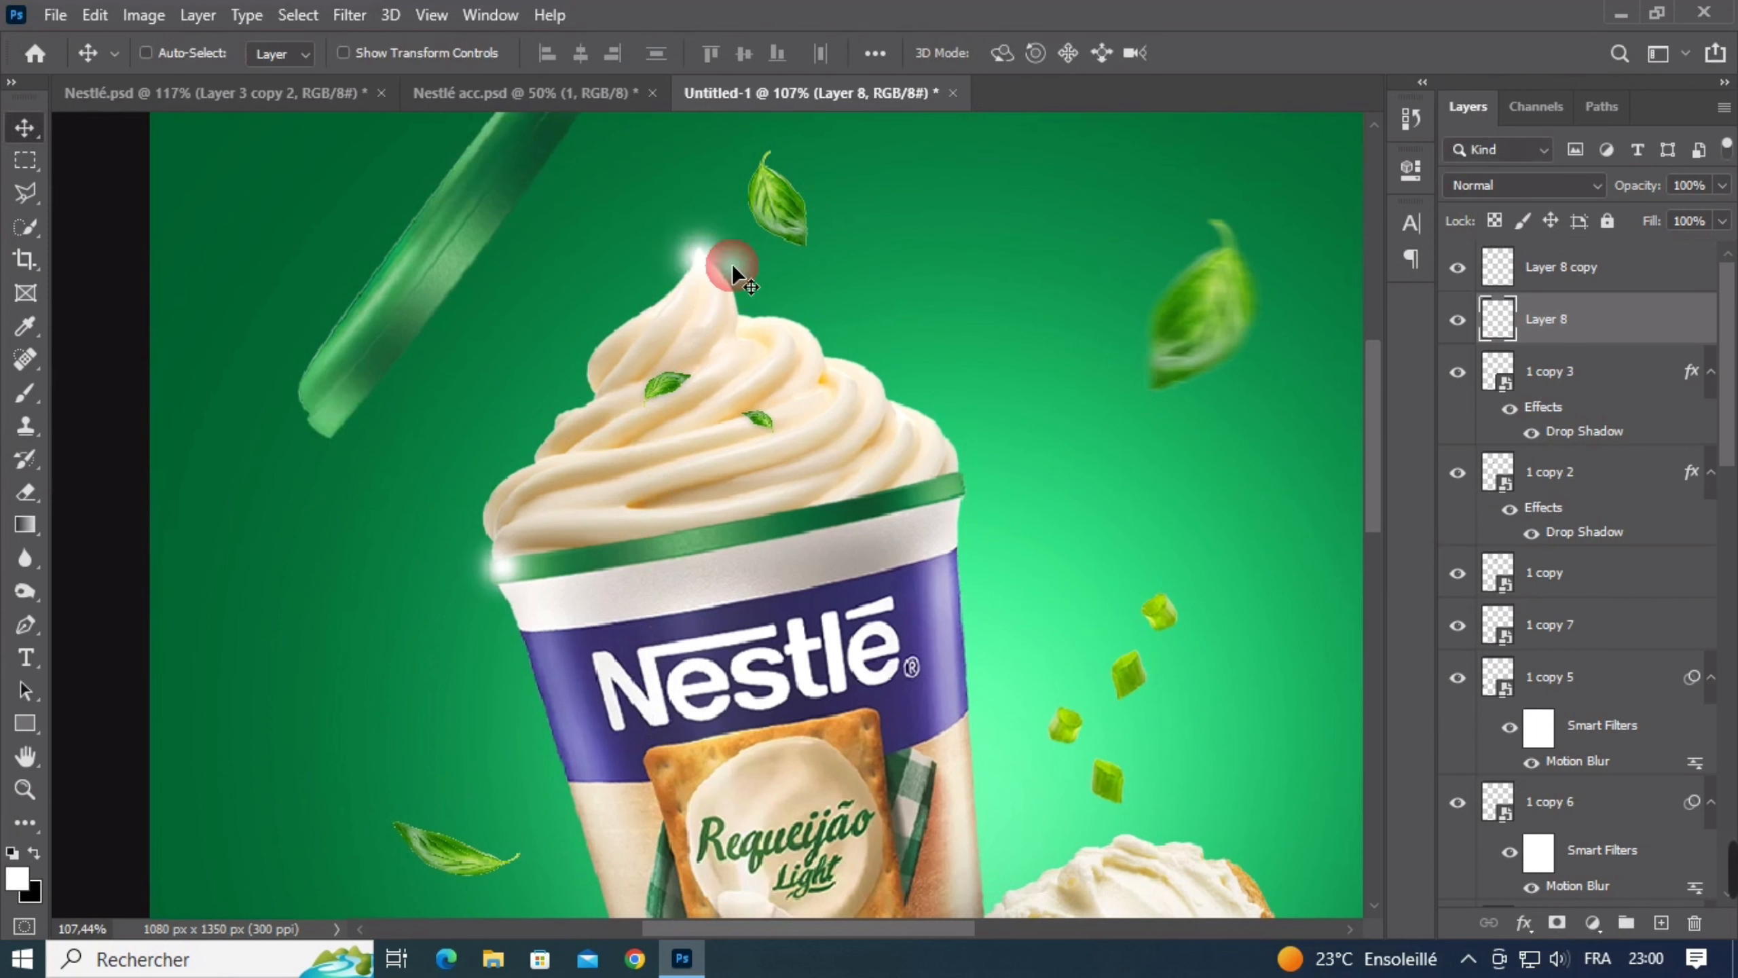
Move the floating green lid slightly lower on the poster
key(ctrl+minus)
key(ctrl+minus)
key(ctrl+minus)
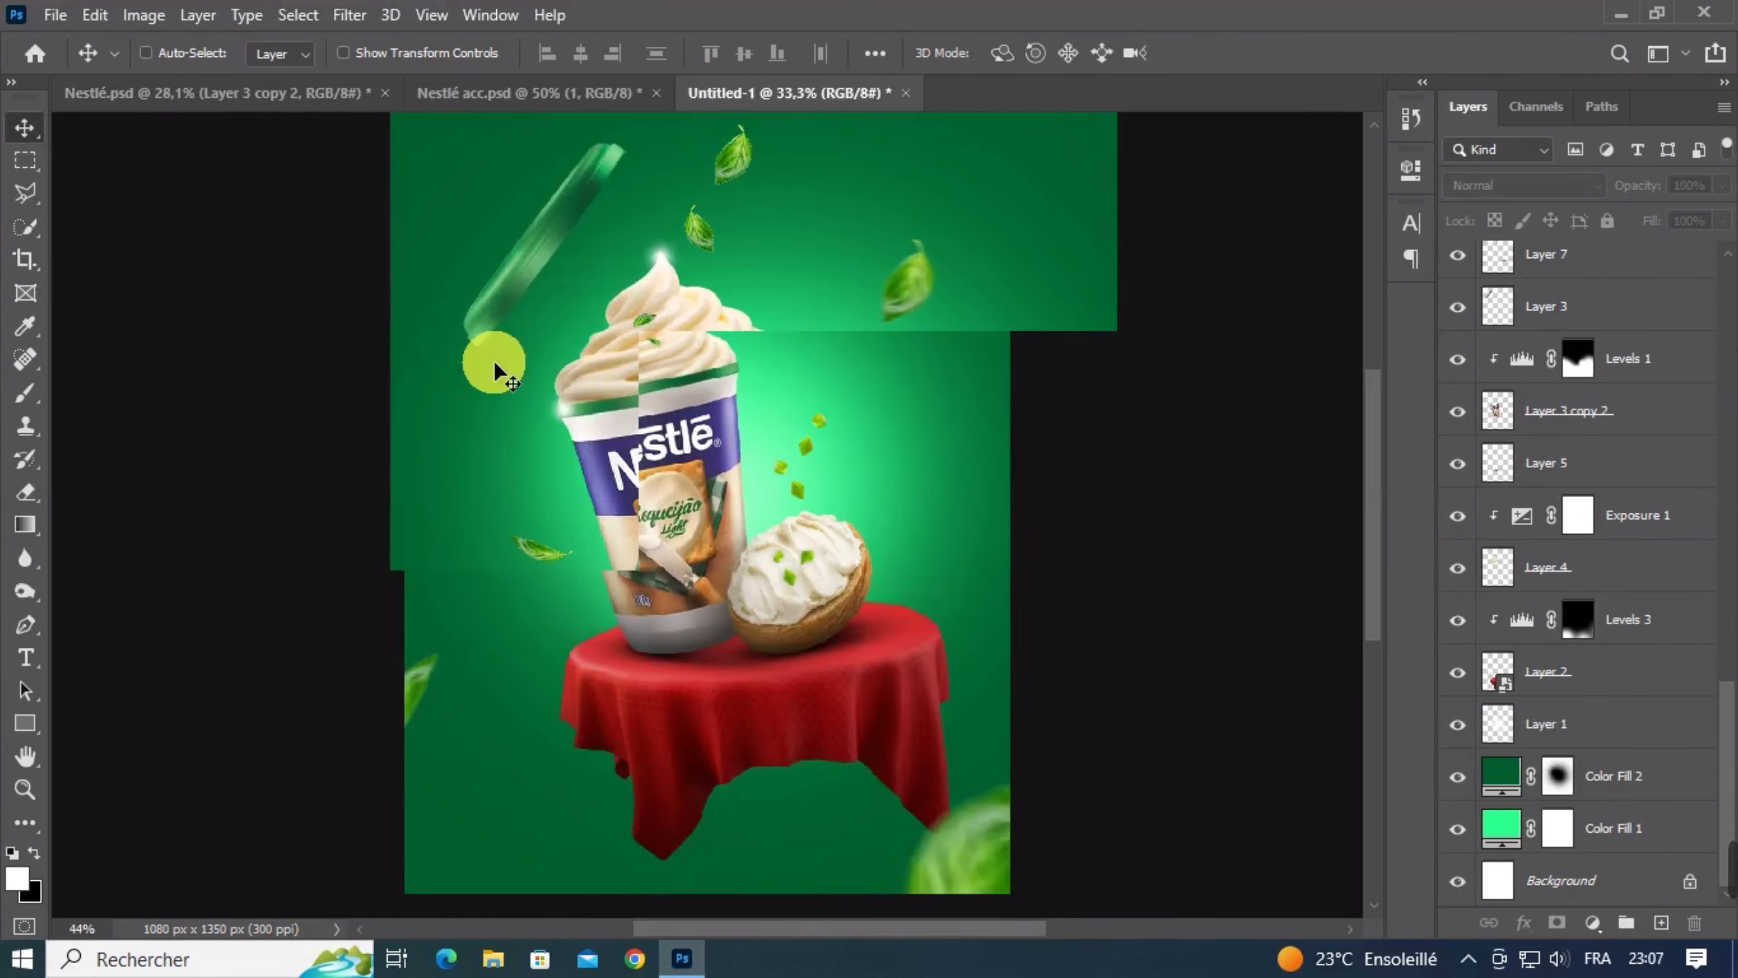
ctrl+click(550, 248)
drag(550, 247, 548, 254)
scroll(707, 393, down, 2)
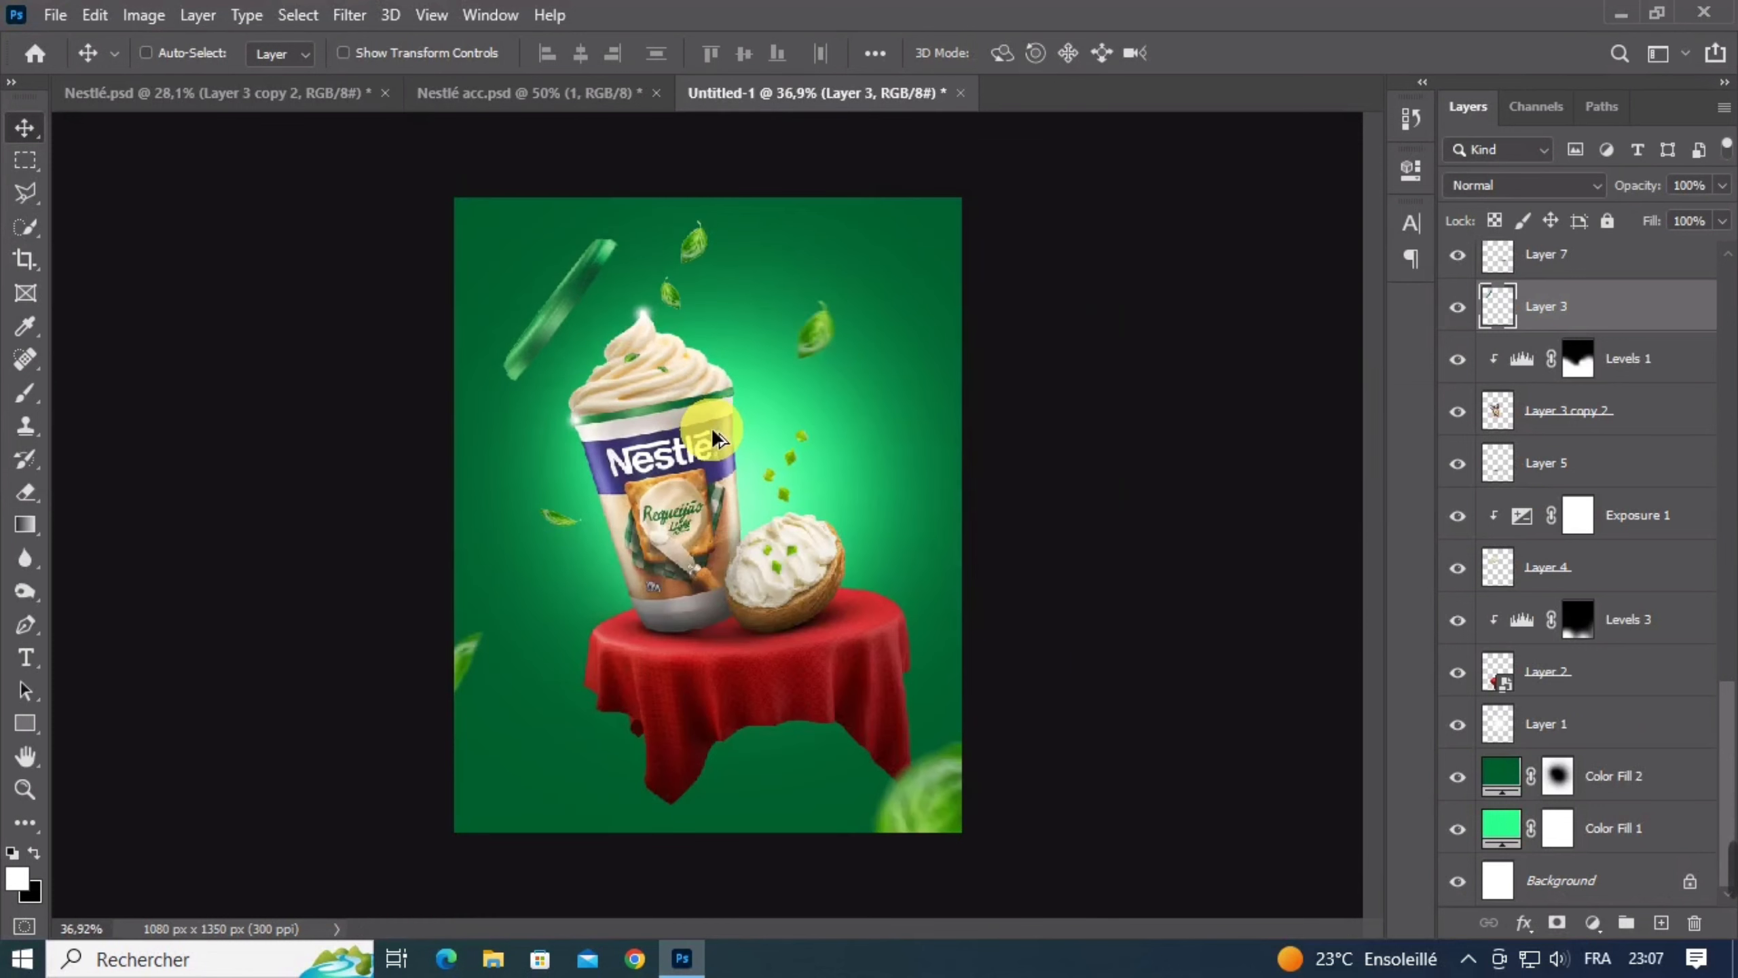
Copy the white Nestlé logo from Nestlé acc.psd into Untitled-1 and place it in the poster's upper-right area
click(600, 99)
drag(930, 272, 897, 267)
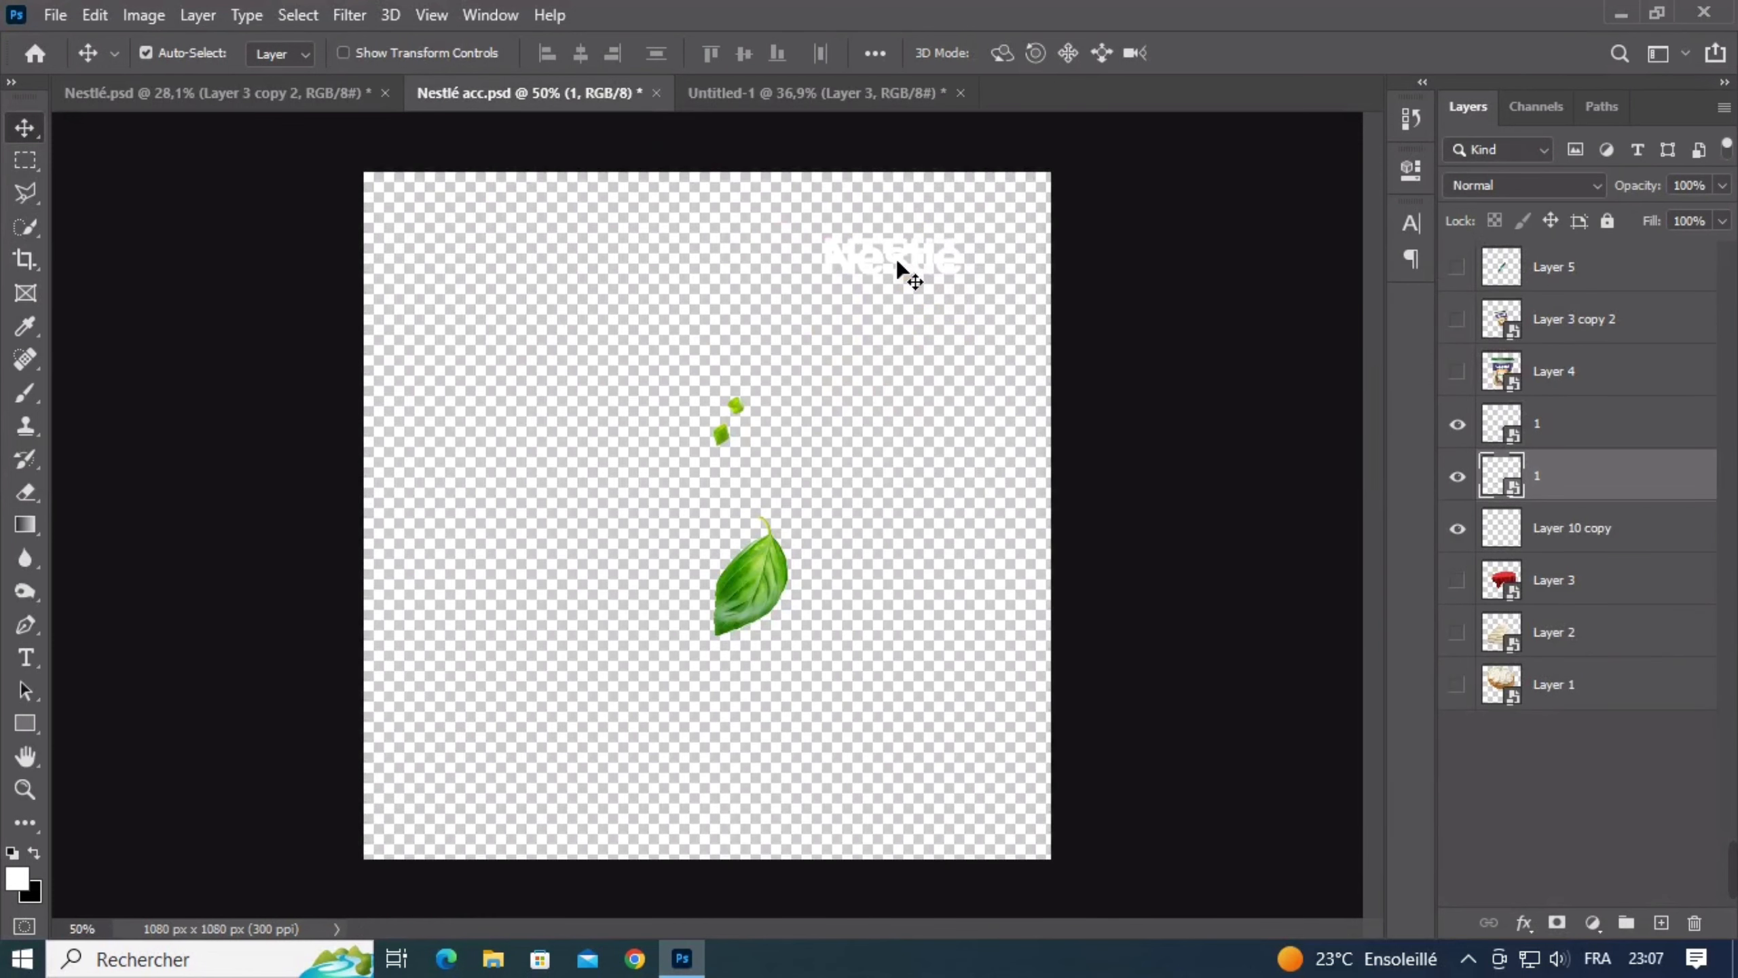
click(883, 96)
key(ctrl+v)
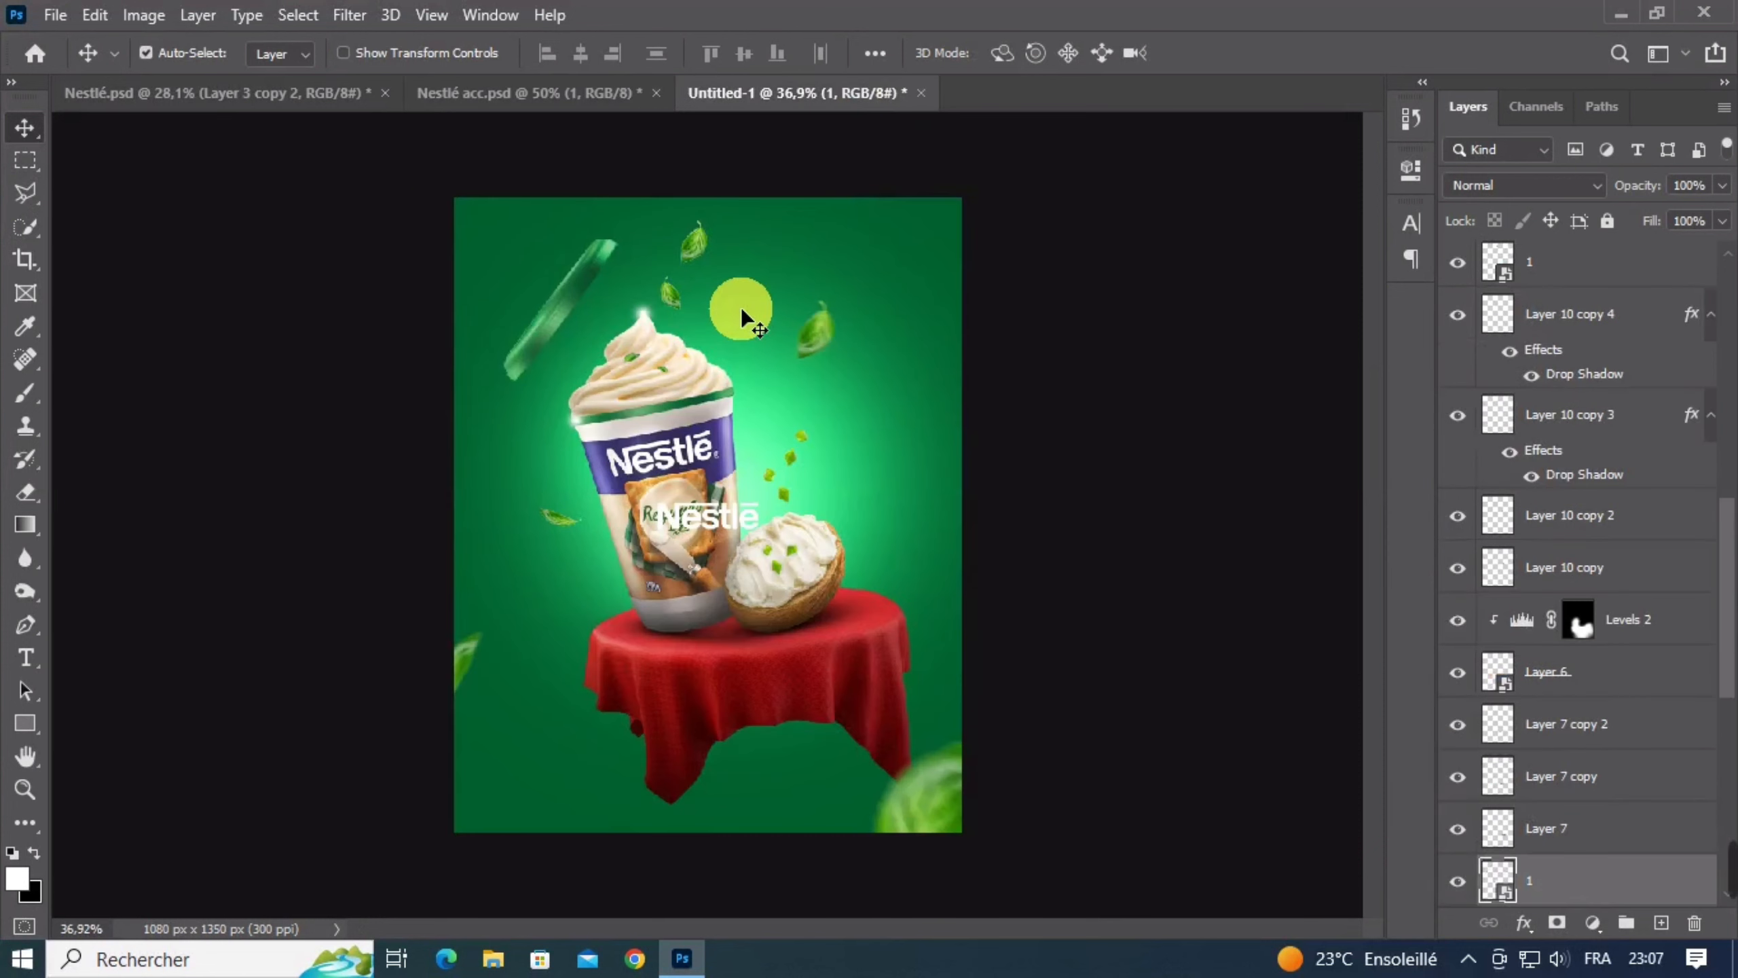
drag(698, 524, 855, 264)
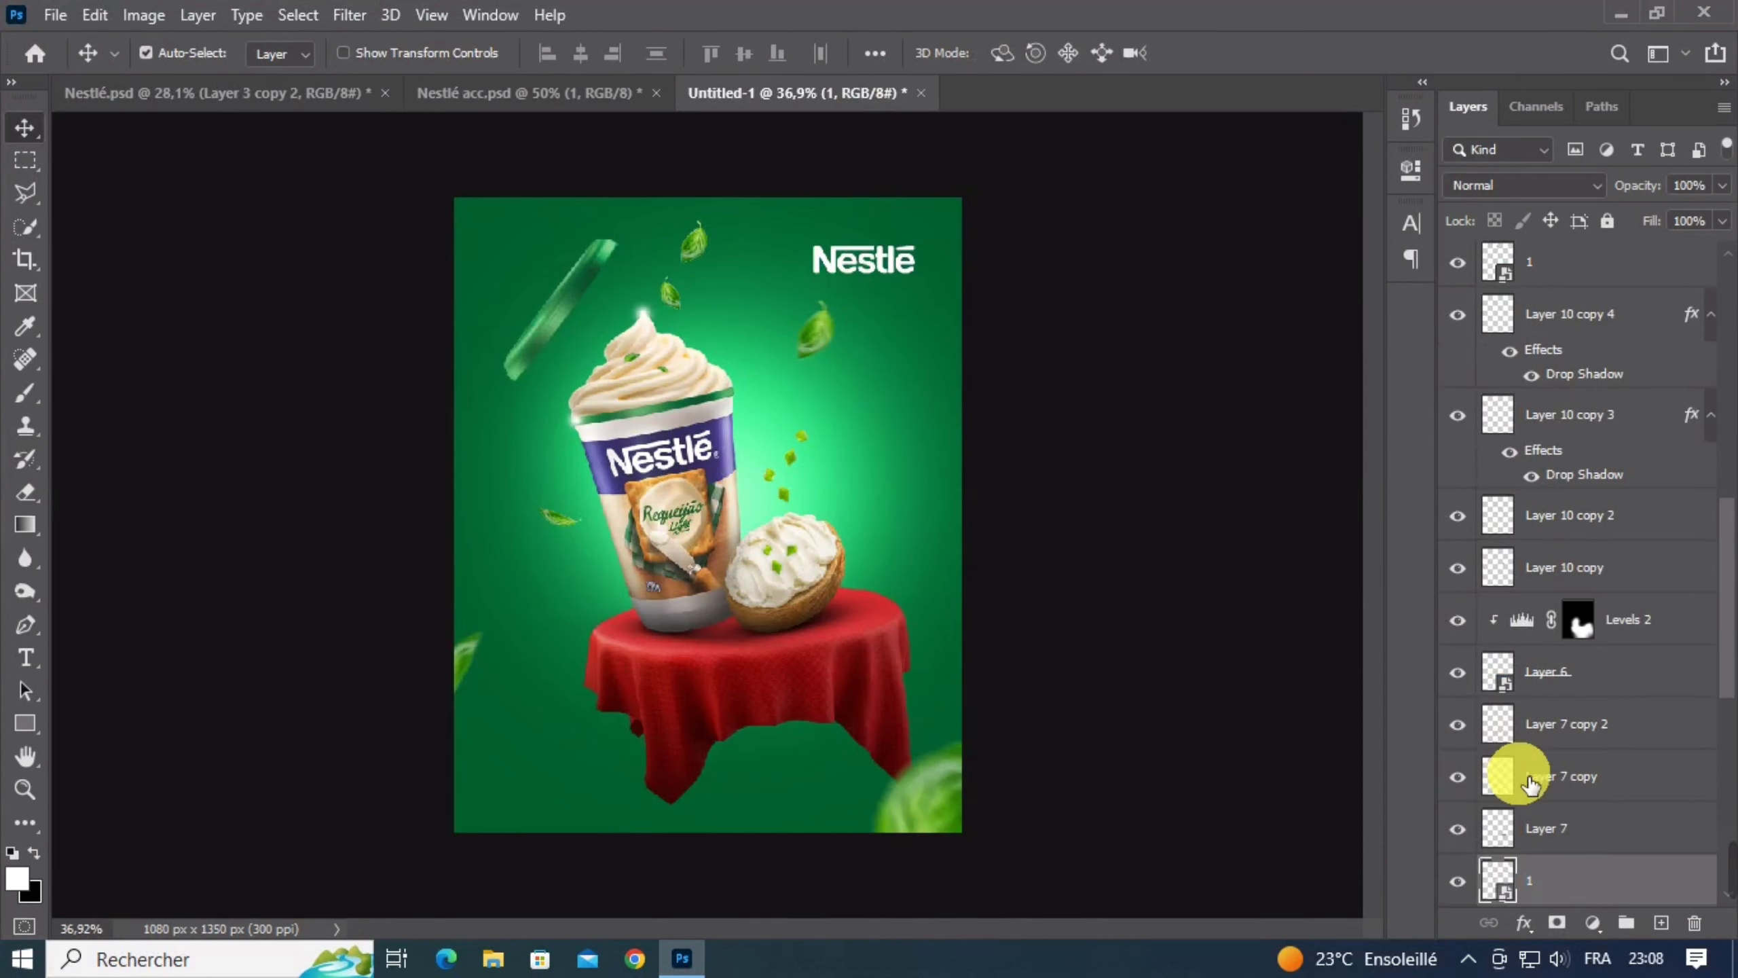
Identify the logo's layer by toggling its visibility and move it above all other layers
click(1459, 882)
click(1460, 882)
drag(1580, 895, 1591, 274)
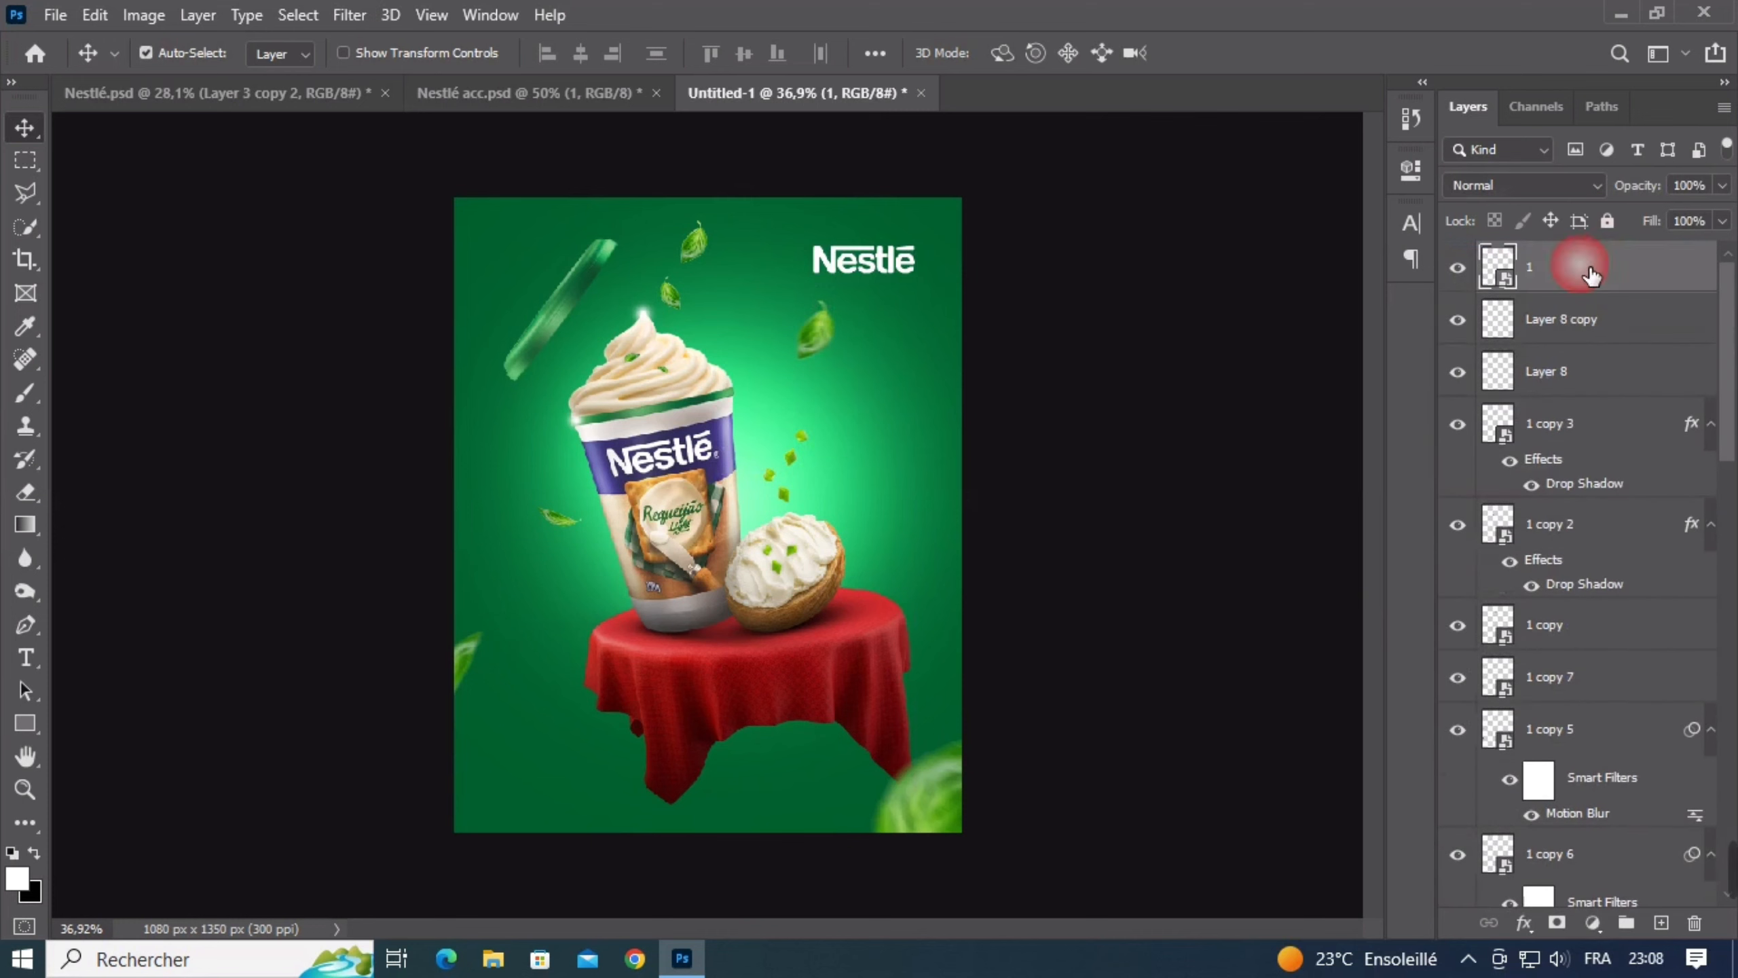
Move the Nestlé logo closer to the poster's upper-right corner
scroll(864, 271, up, 3)
drag(915, 234, 925, 214)
scroll(958, 487, down, 3)
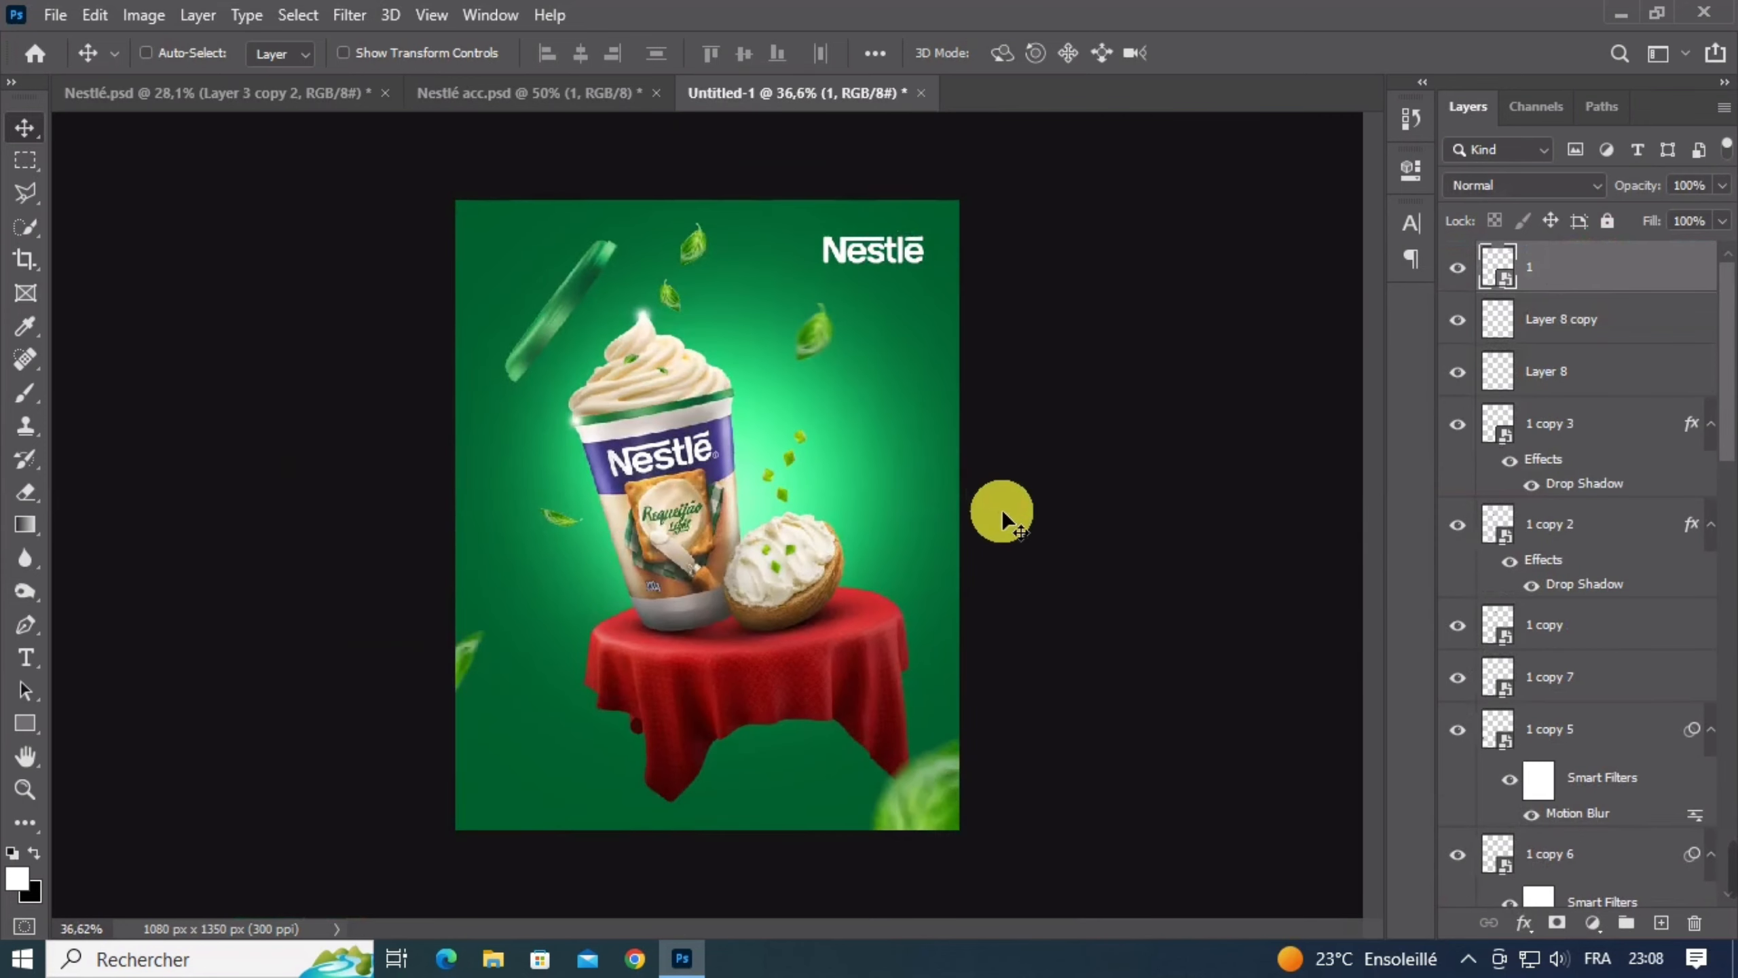
Nudge the Nestlé logo slightly down and left to even out its margins from the poster edges
key(ctrl+minus)
key(ctrl+minus)
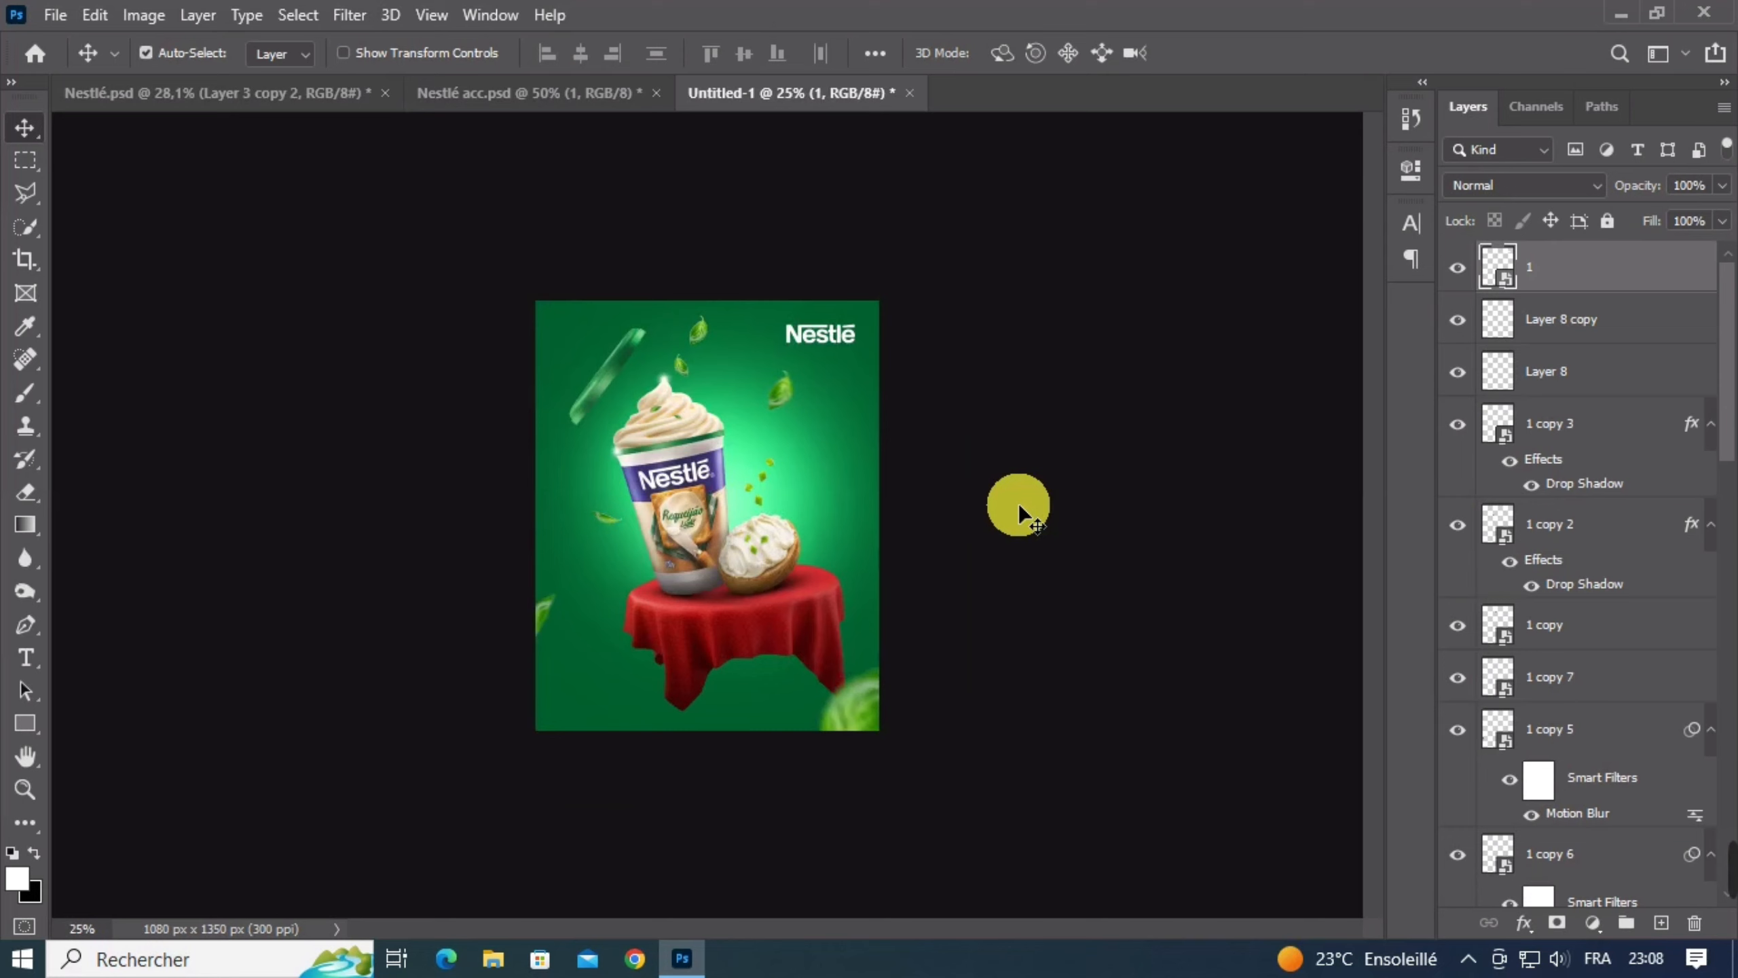
key(Down)
key(Down)
key(Down)
key(Down)
key(Left)
key(Left)
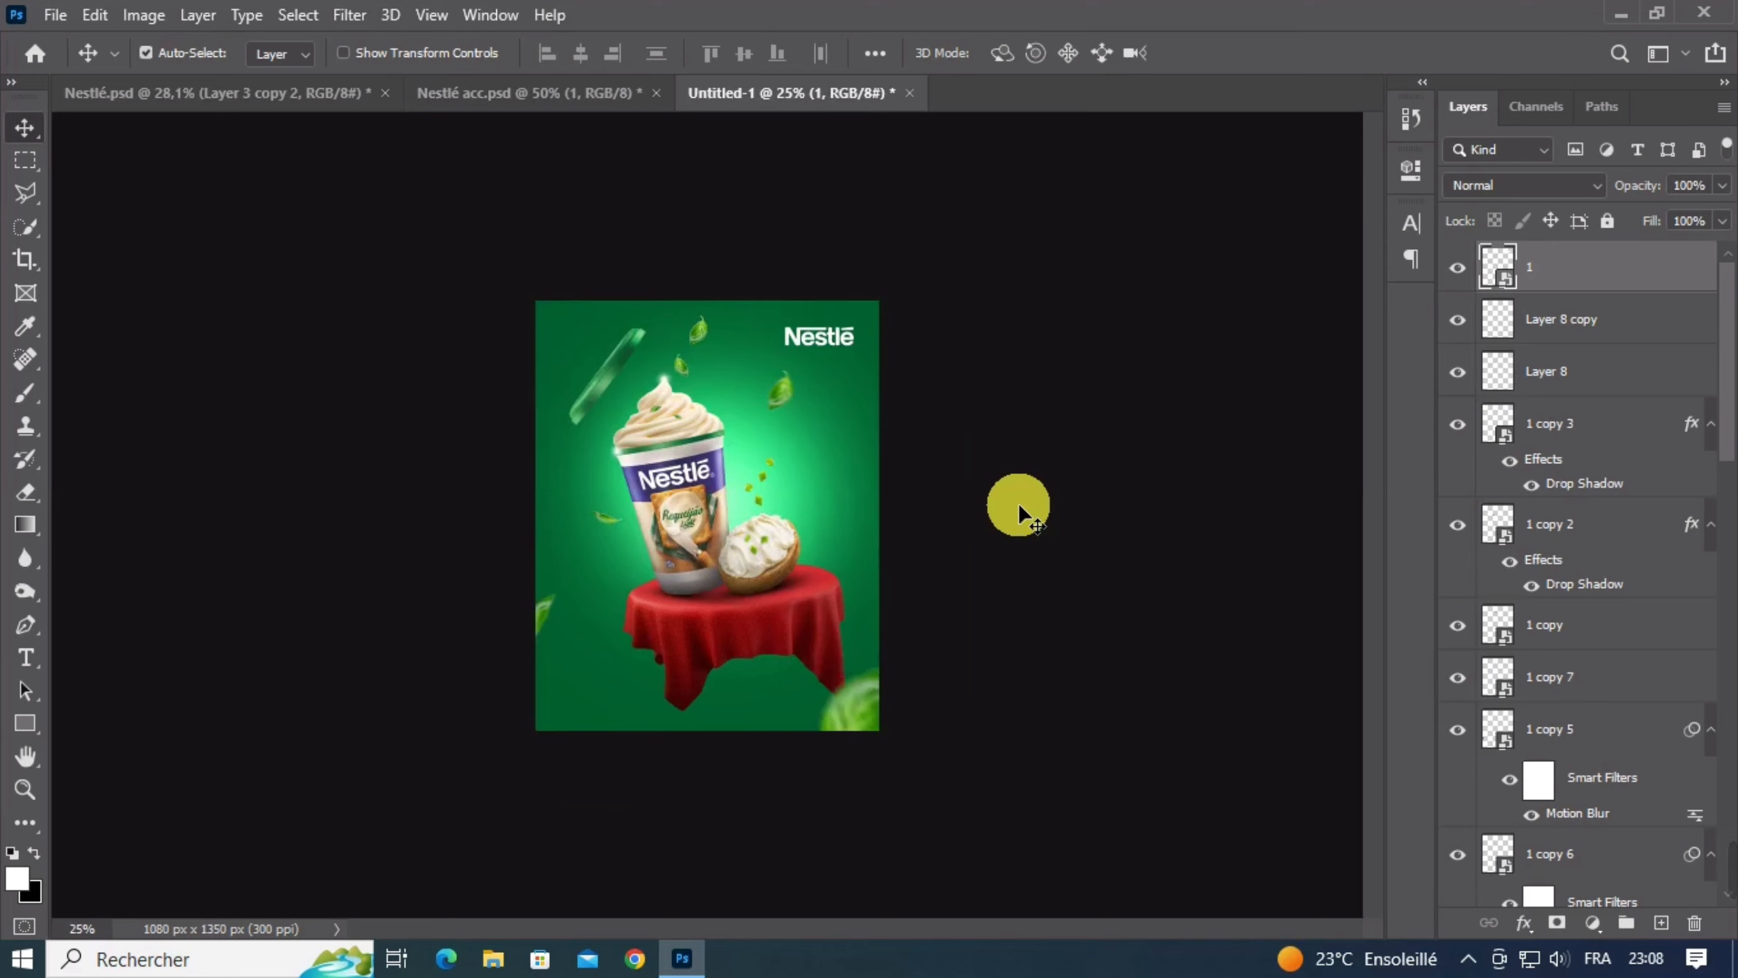
Check the logo's placement against the whole composition and nudge it down one more step
key(ctrl+minus)
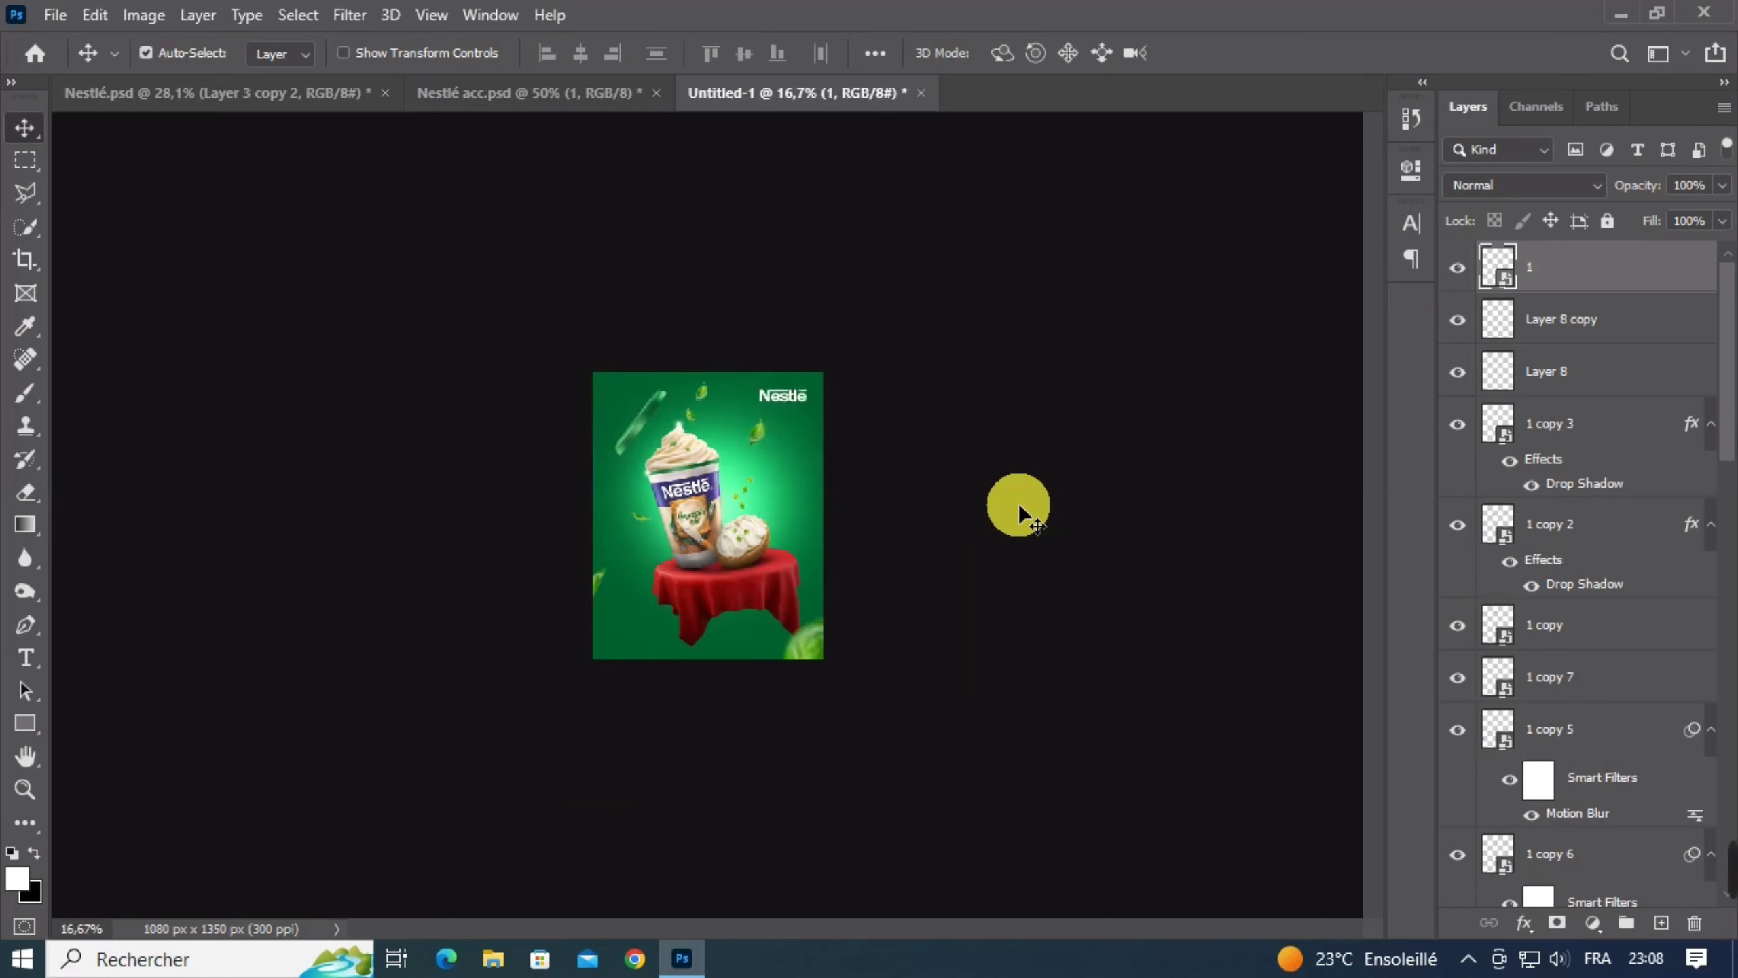
key(ctrl+minus)
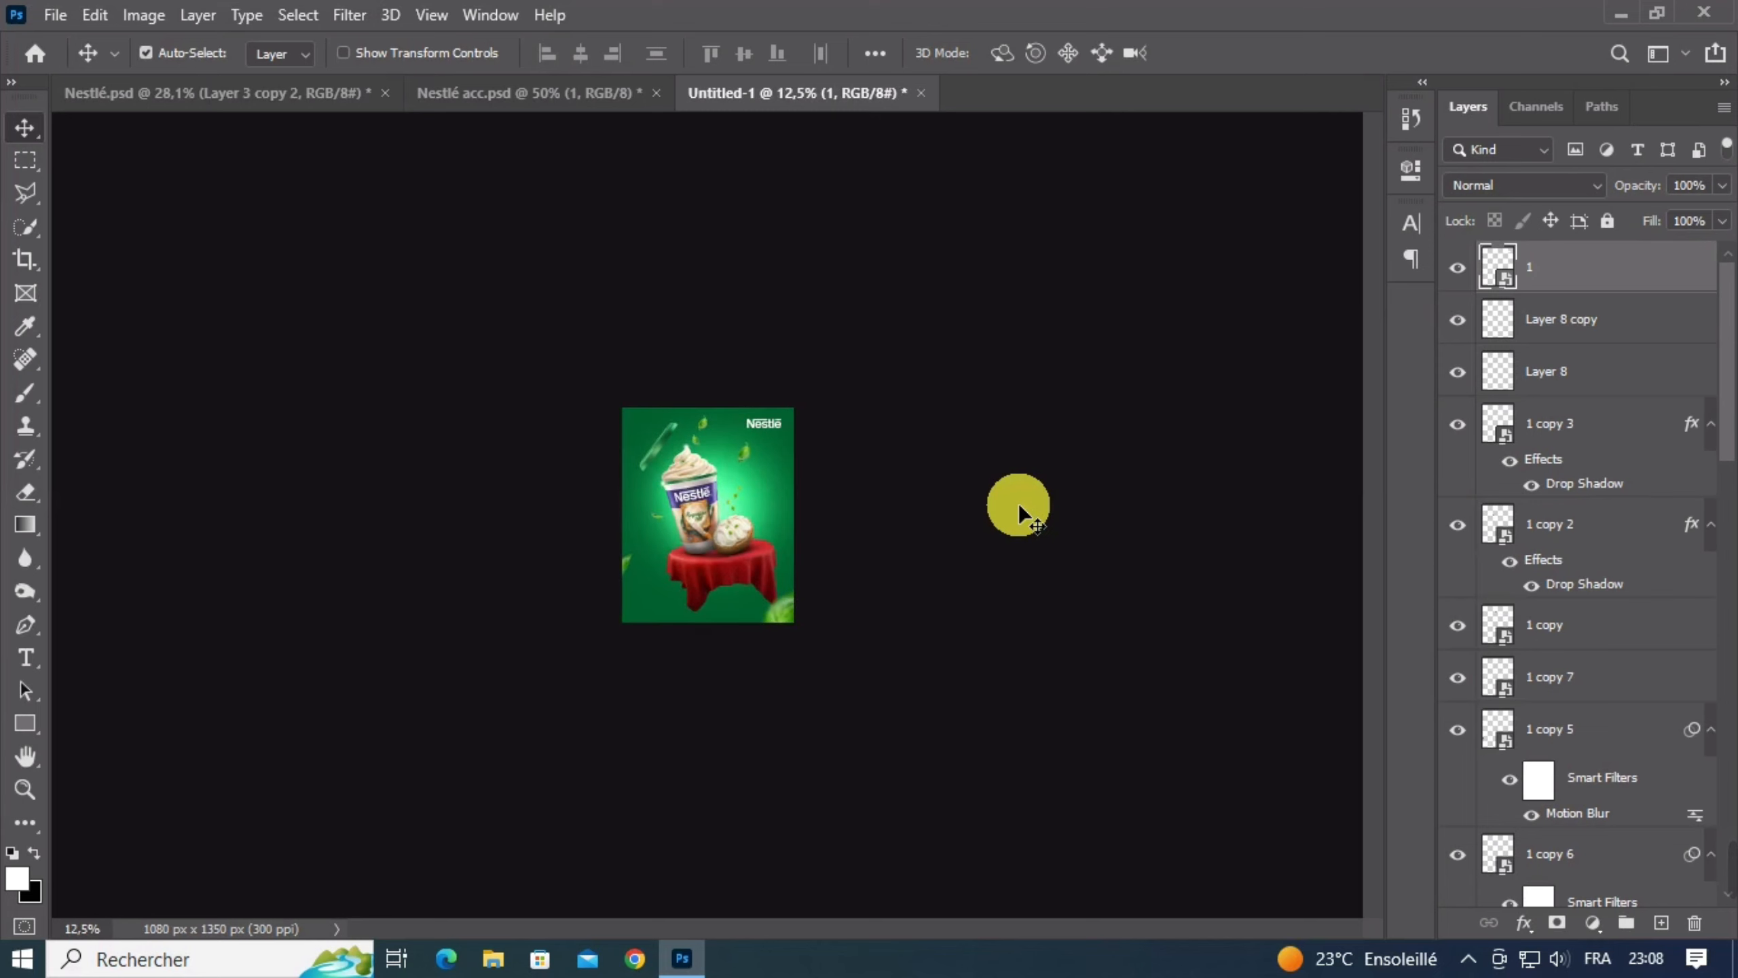
key(Down)
key(ctrl+plus)
key(ctrl+plus)
key(ctrl+plus)
key(ctrl+plus)
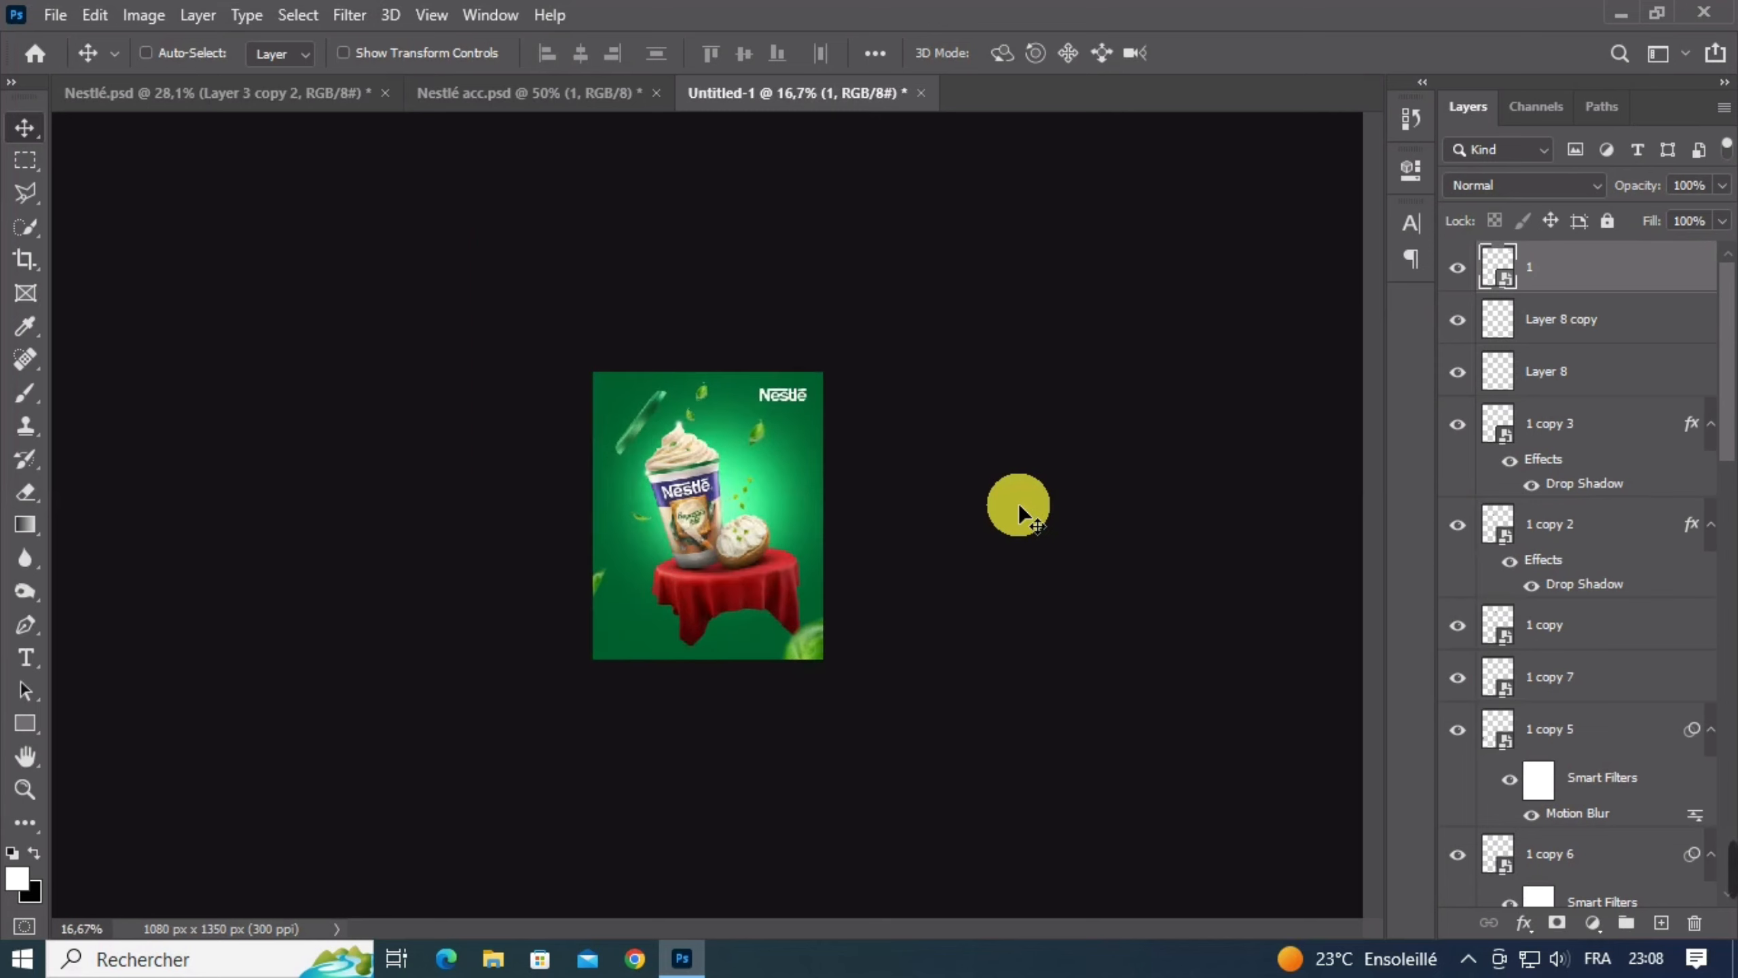
key(ctrl+minus)
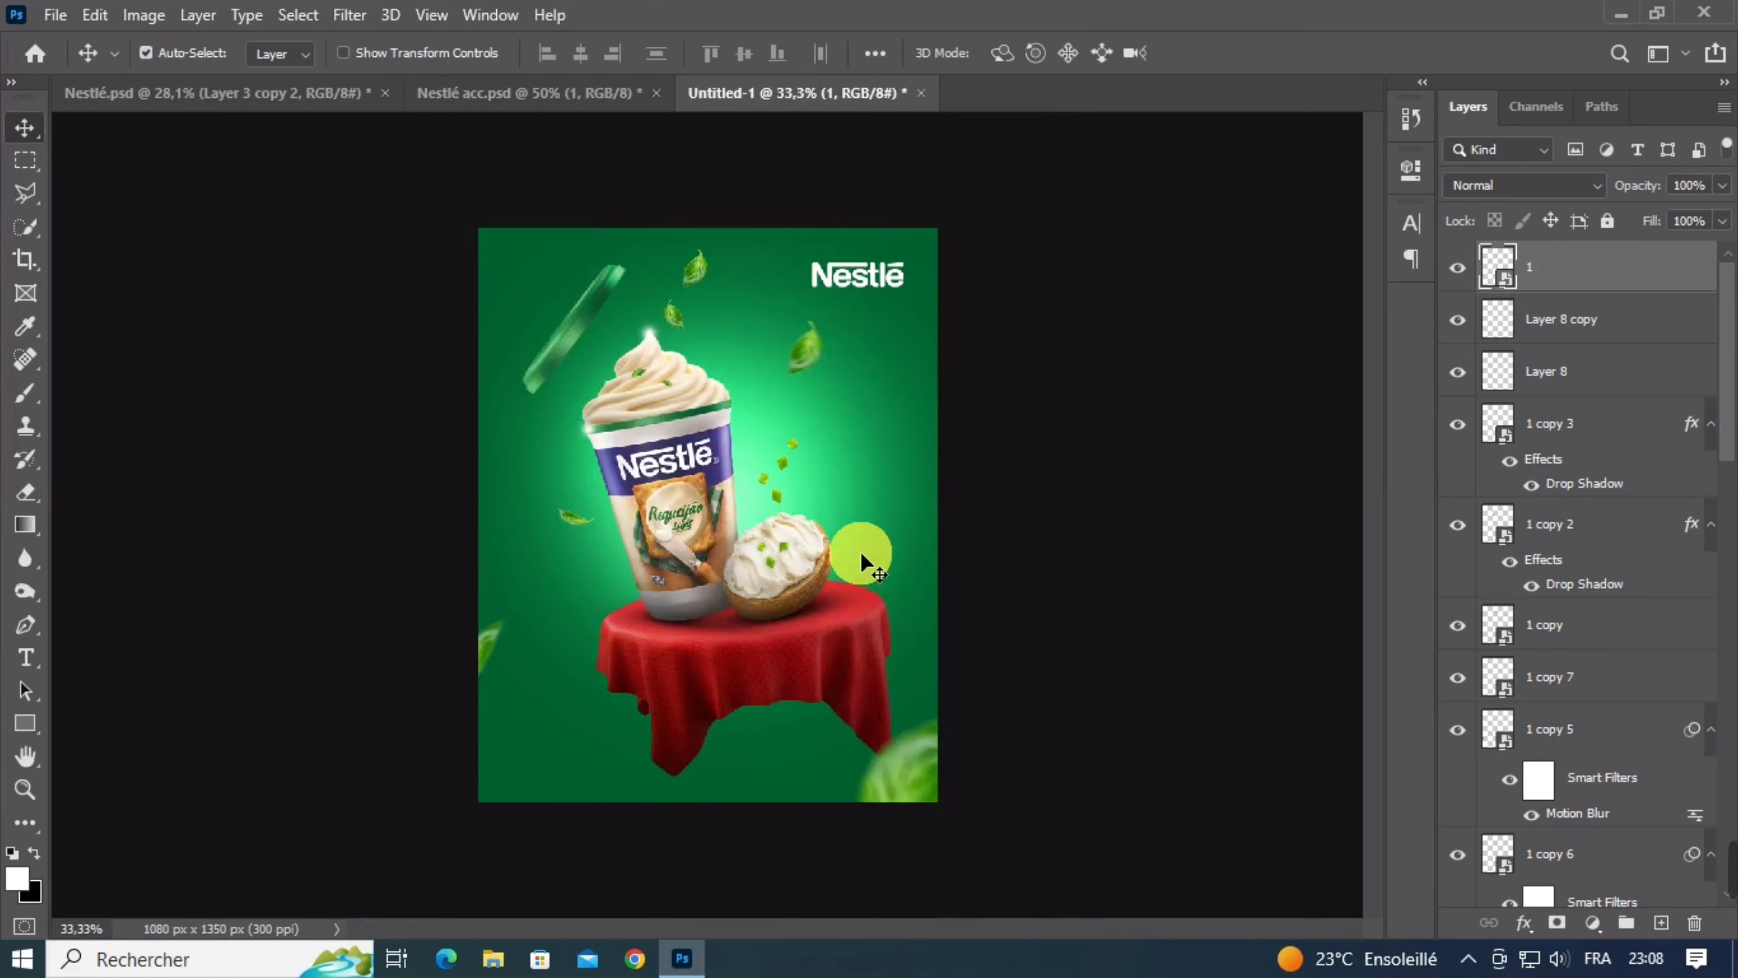
key(ctrl+0)
Add a Curves adjustment clipped to the bread layer, Layer 6, and shape a gentle S-curve that darkens midtones and lifts highlights
click(804, 584)
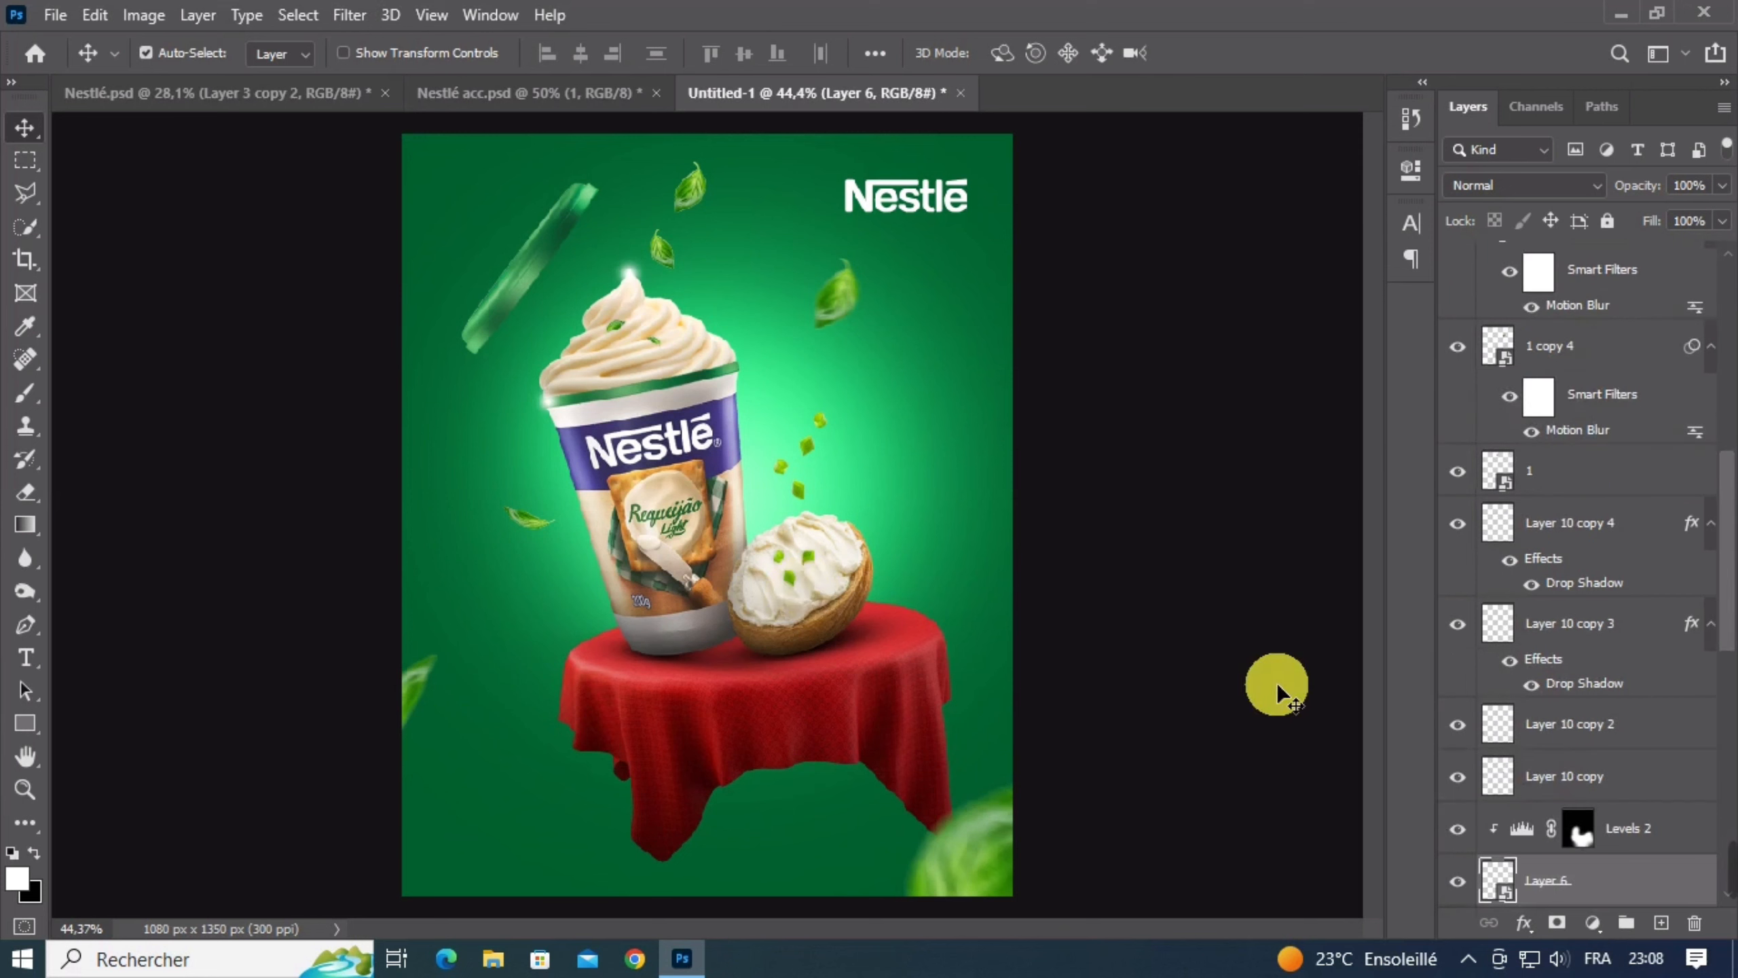
click(1586, 928)
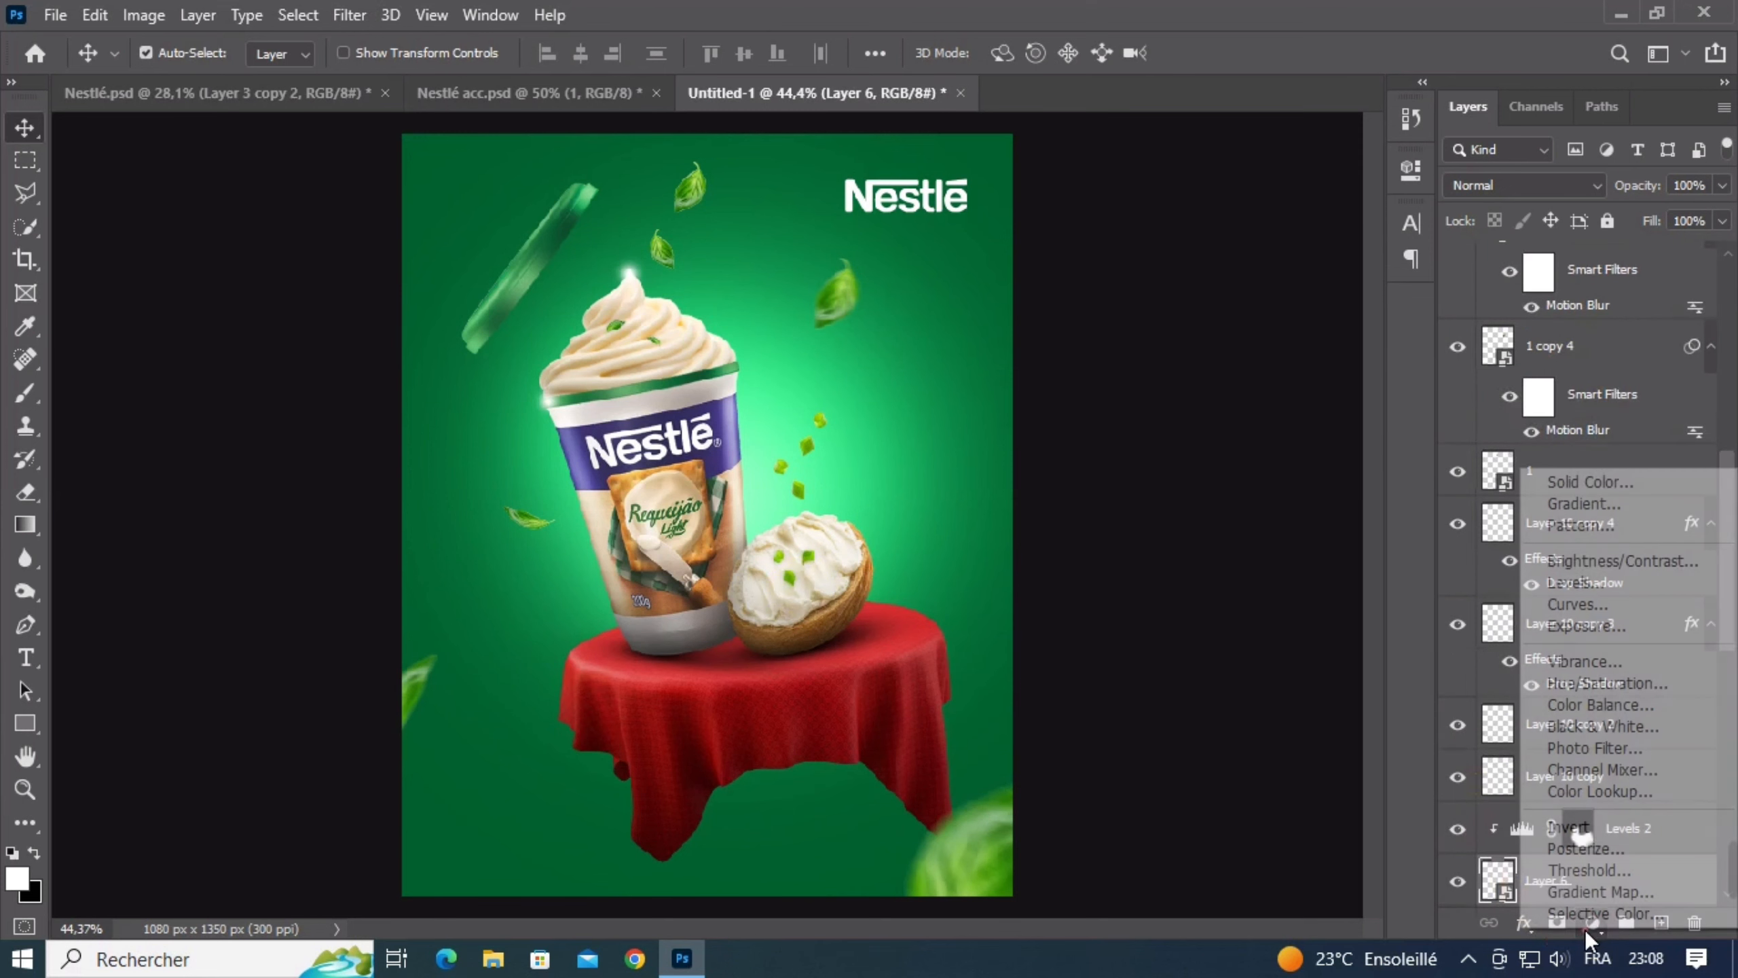
click(1586, 603)
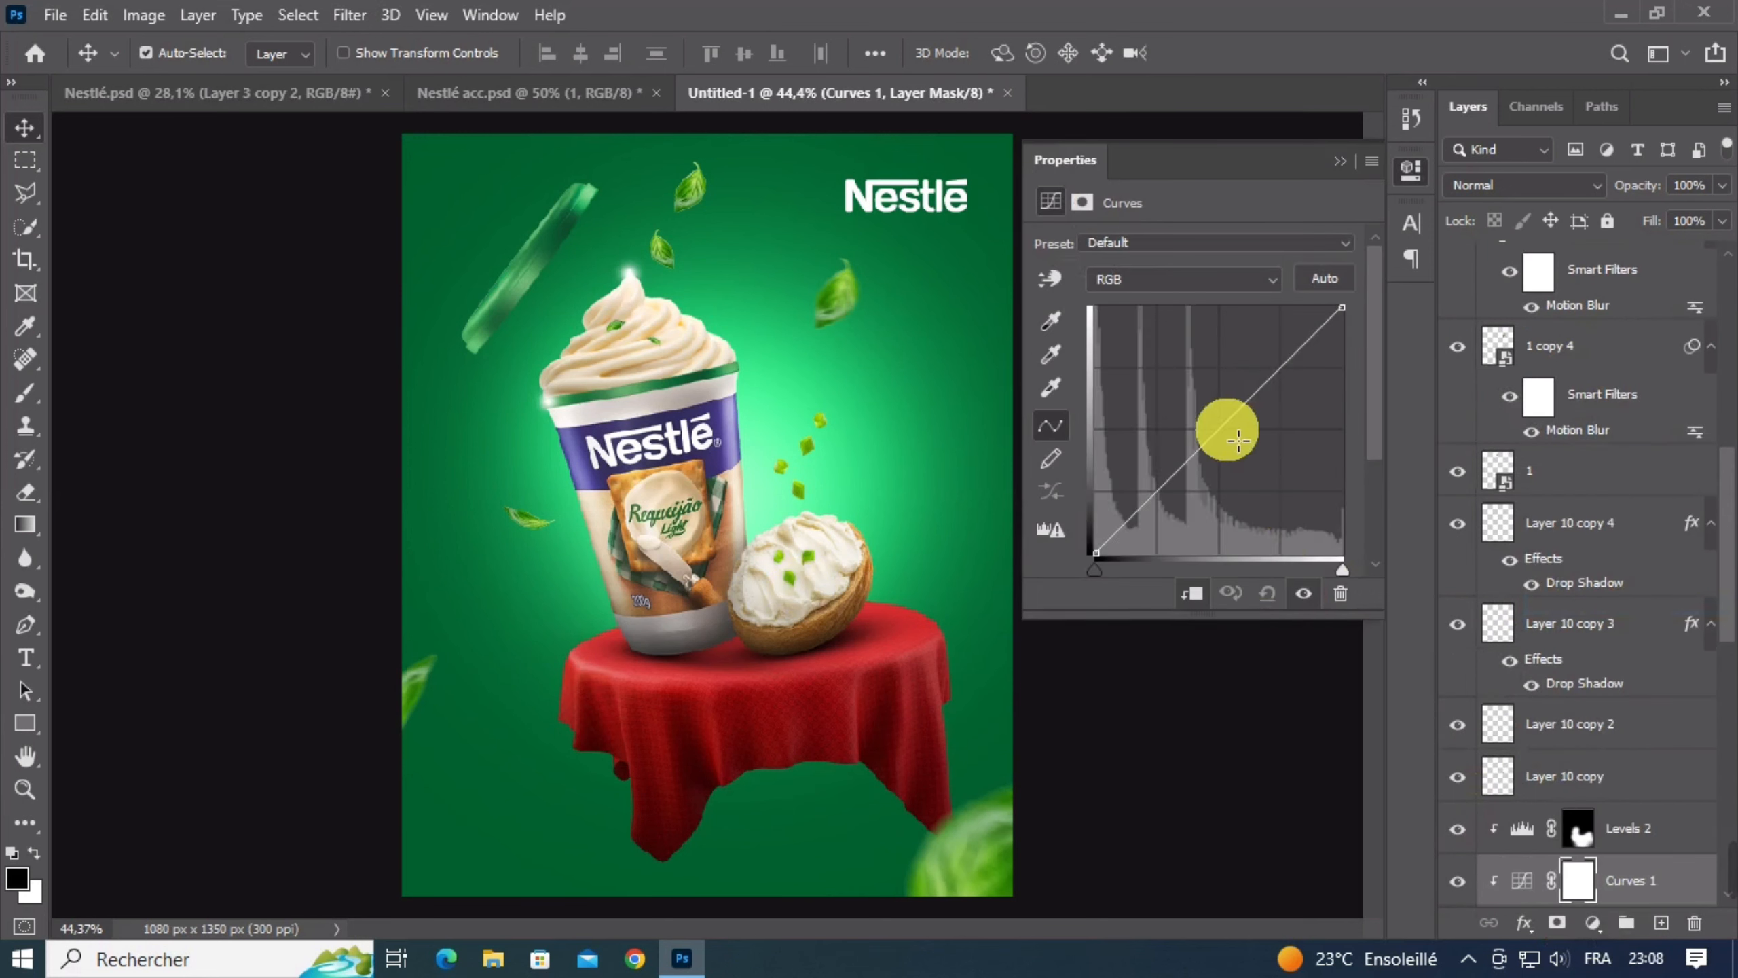
click(1227, 433)
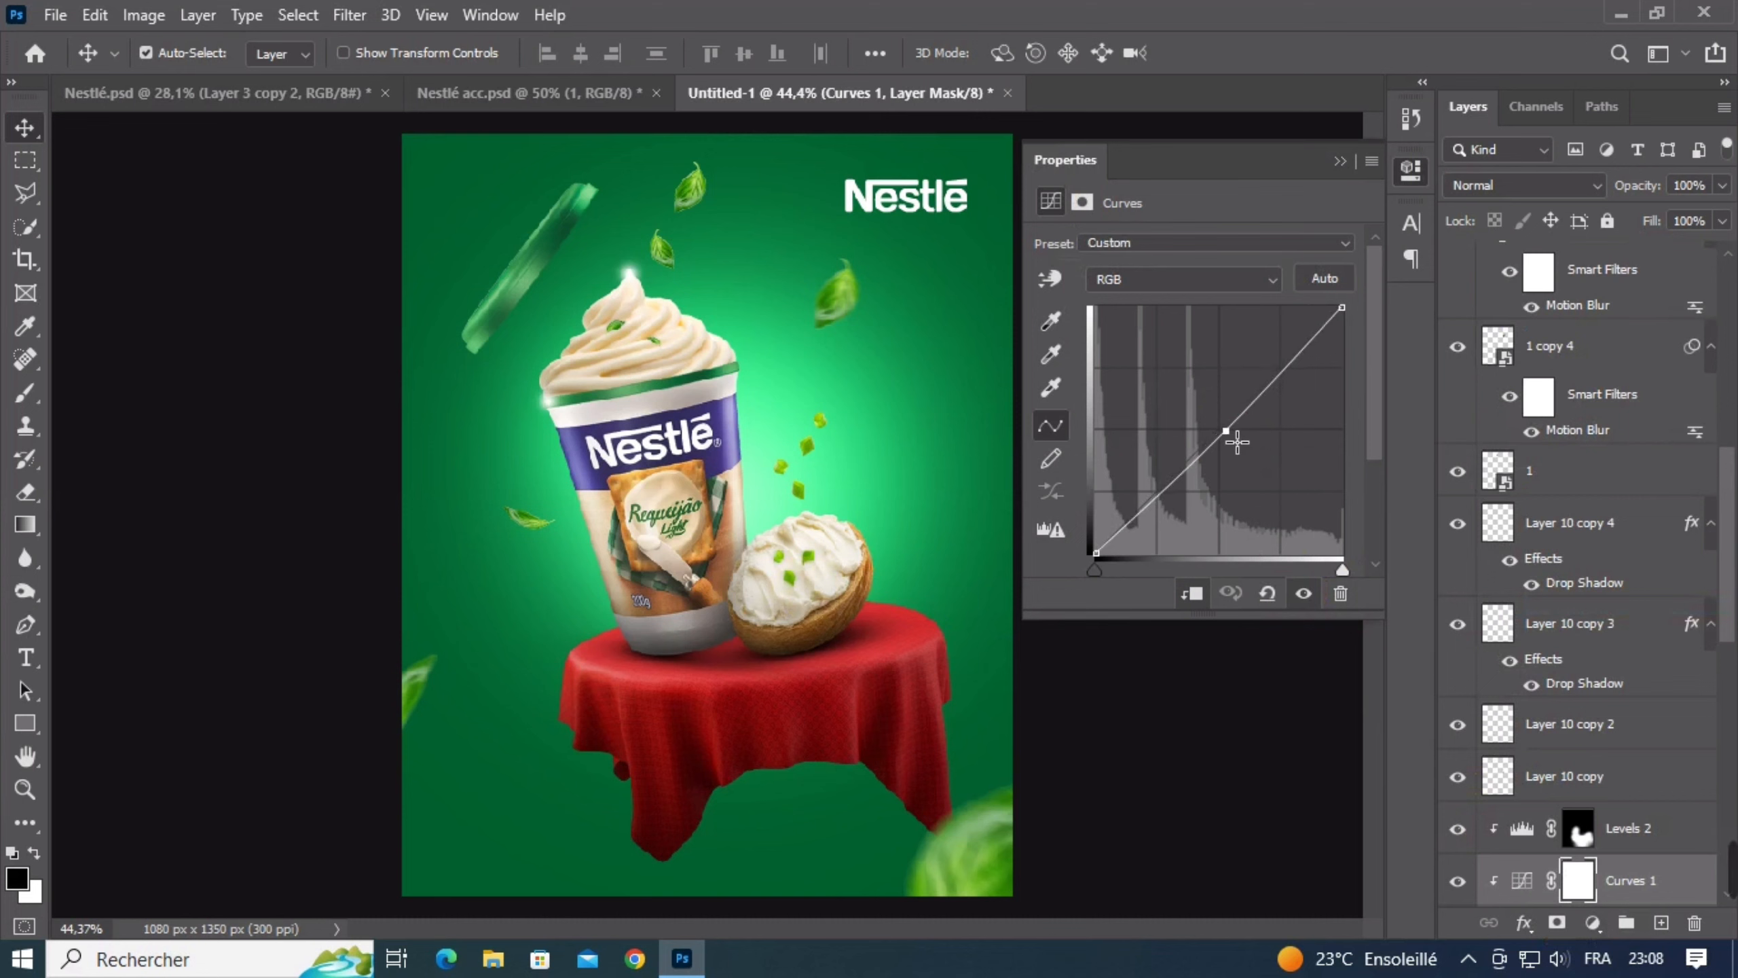
drag(1240, 443, 1242, 445)
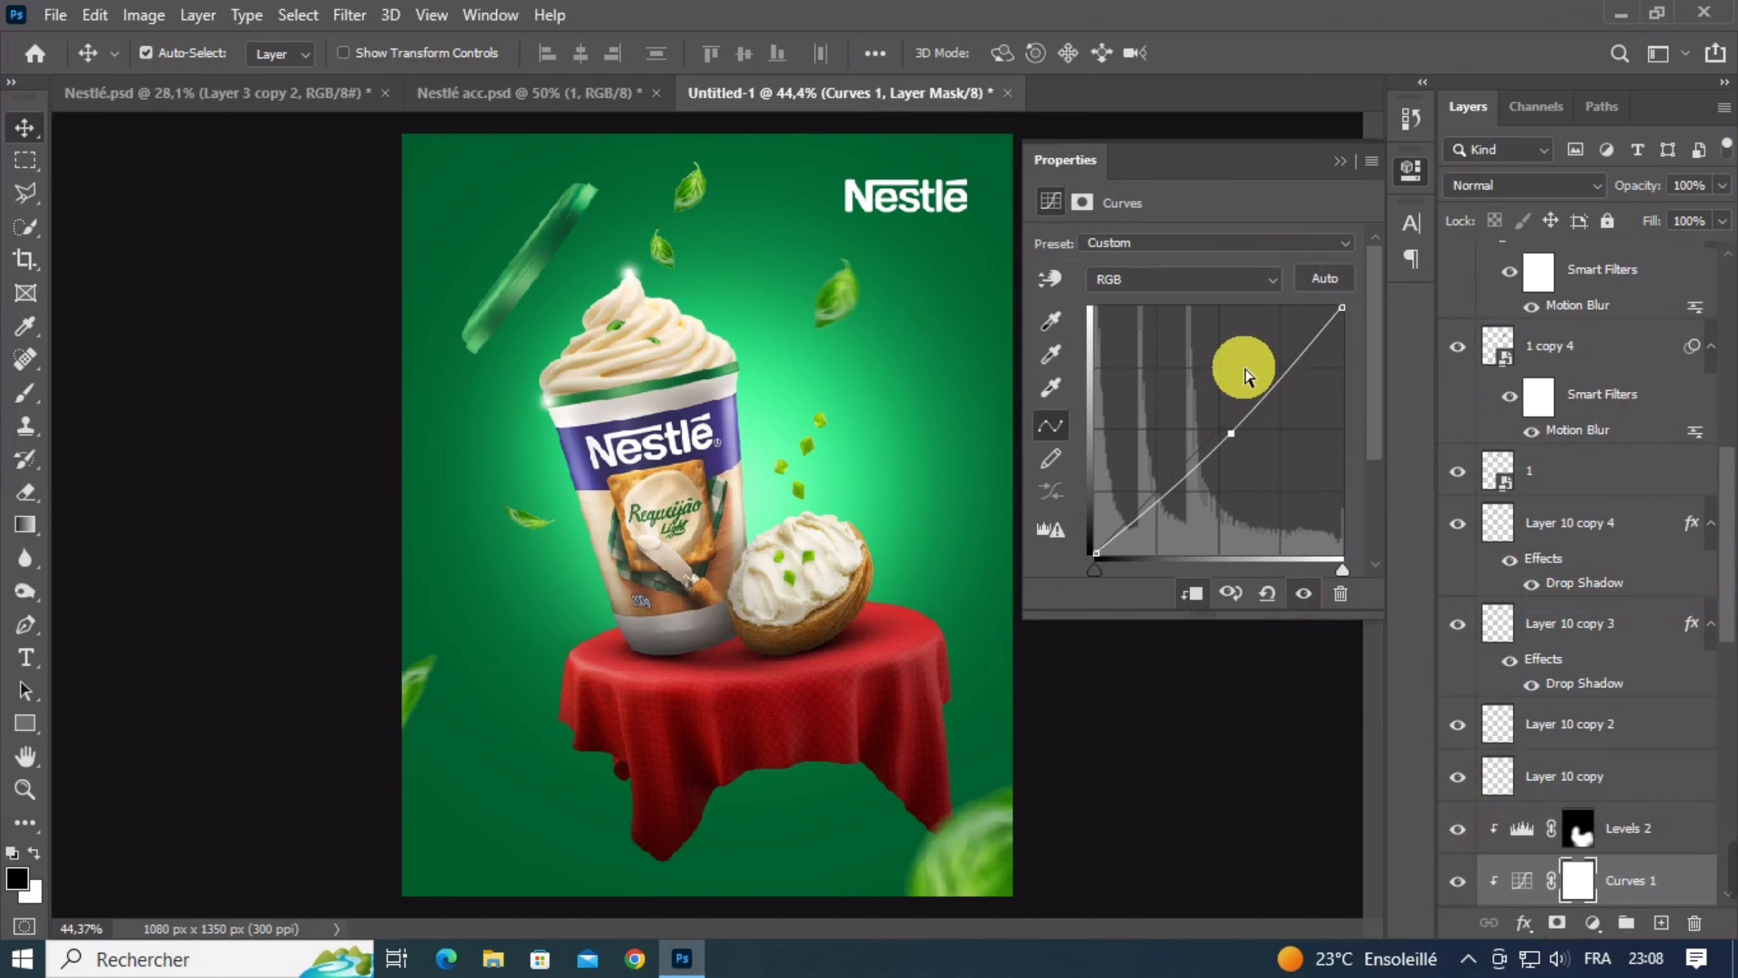
click(1285, 381)
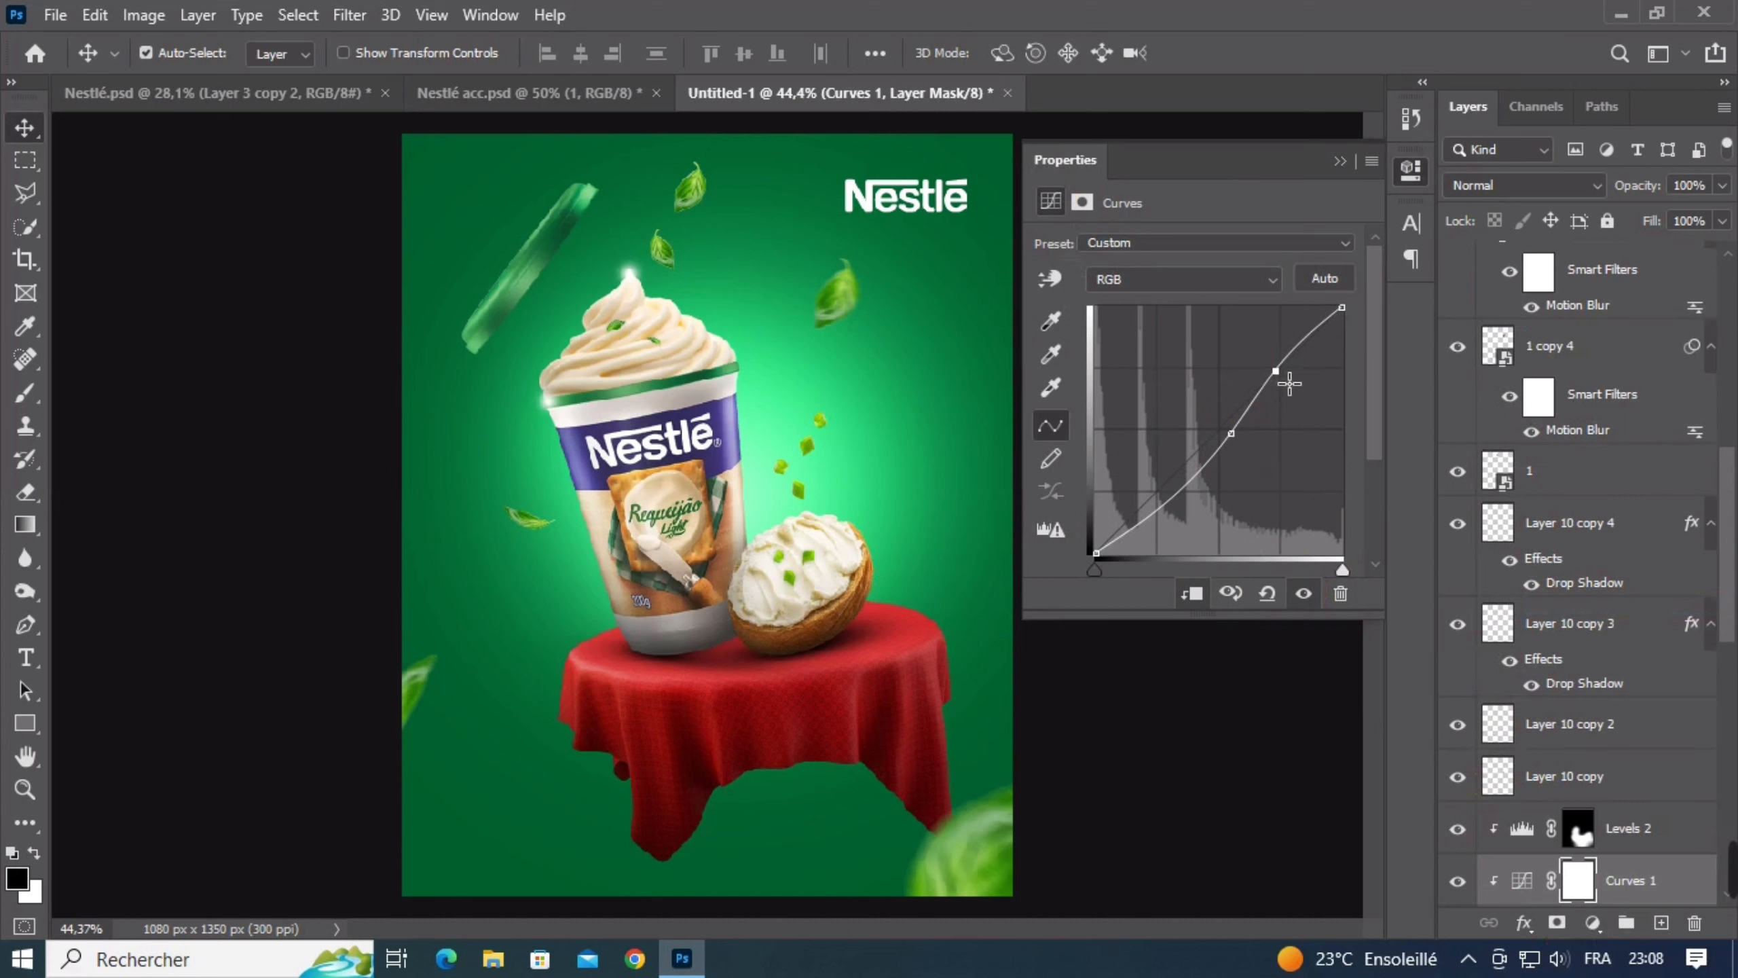
click(1339, 162)
Add a Curves adjustment clipped to the whipped cream, Layer 4, with one midtone point slightly lowered and one highlight point
scroll(639, 373, up, 2)
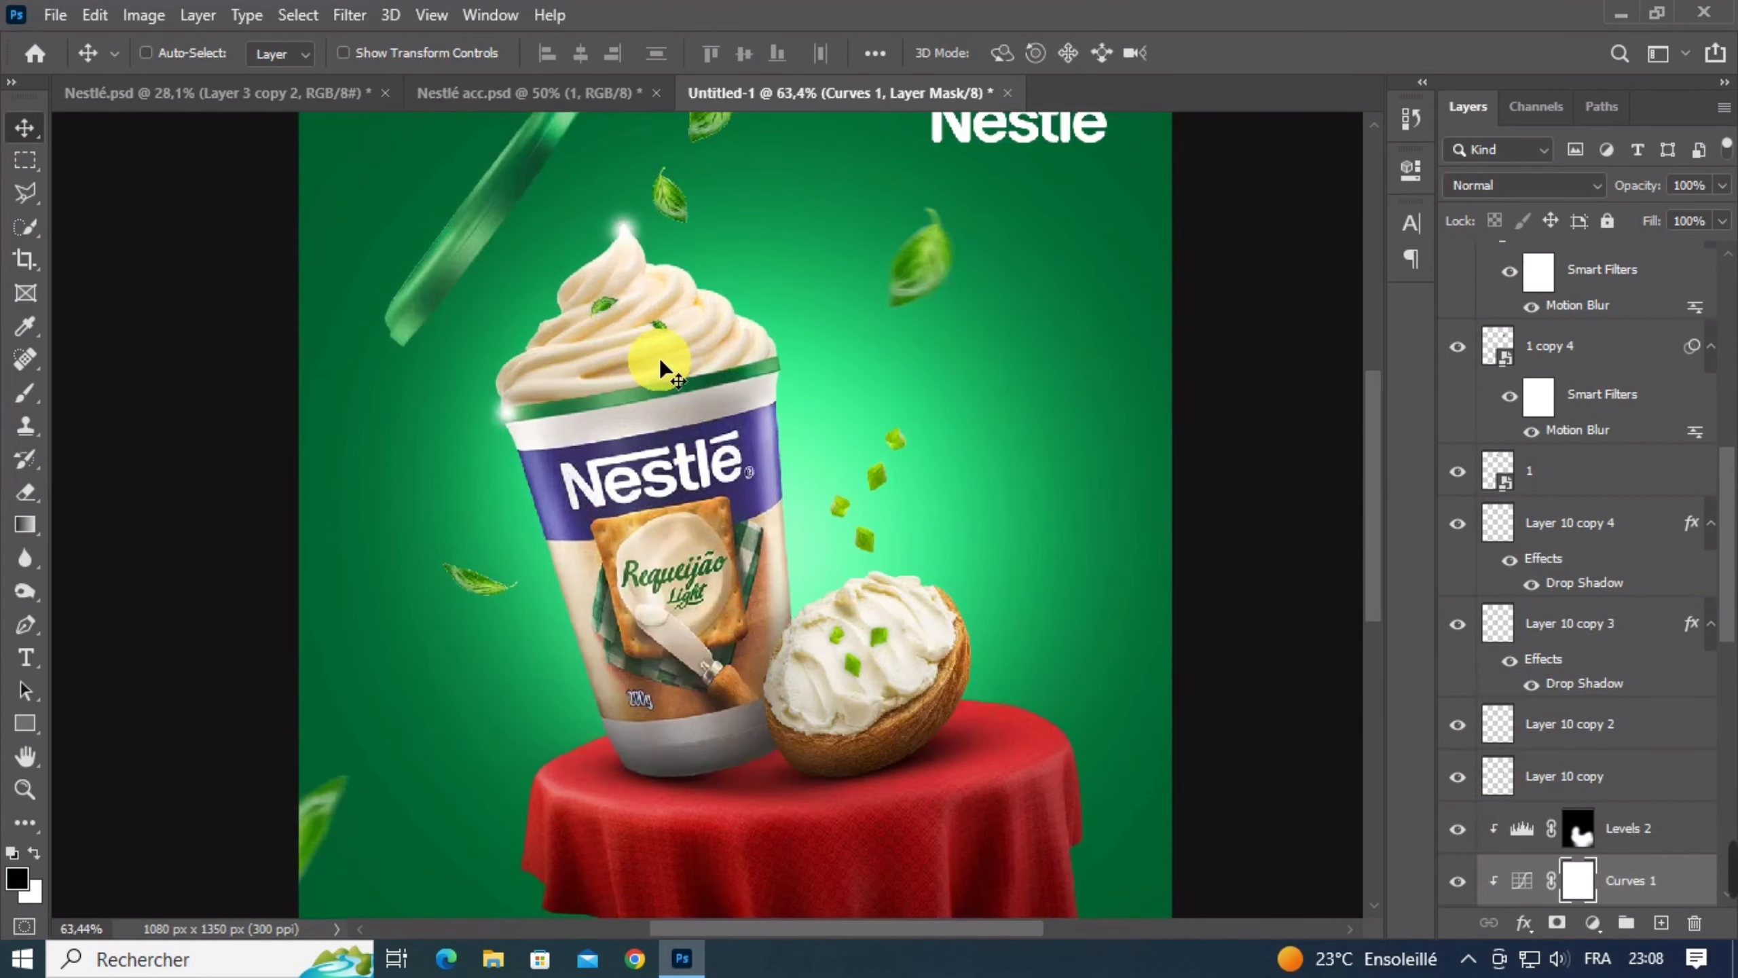
click(662, 342)
click(1593, 922)
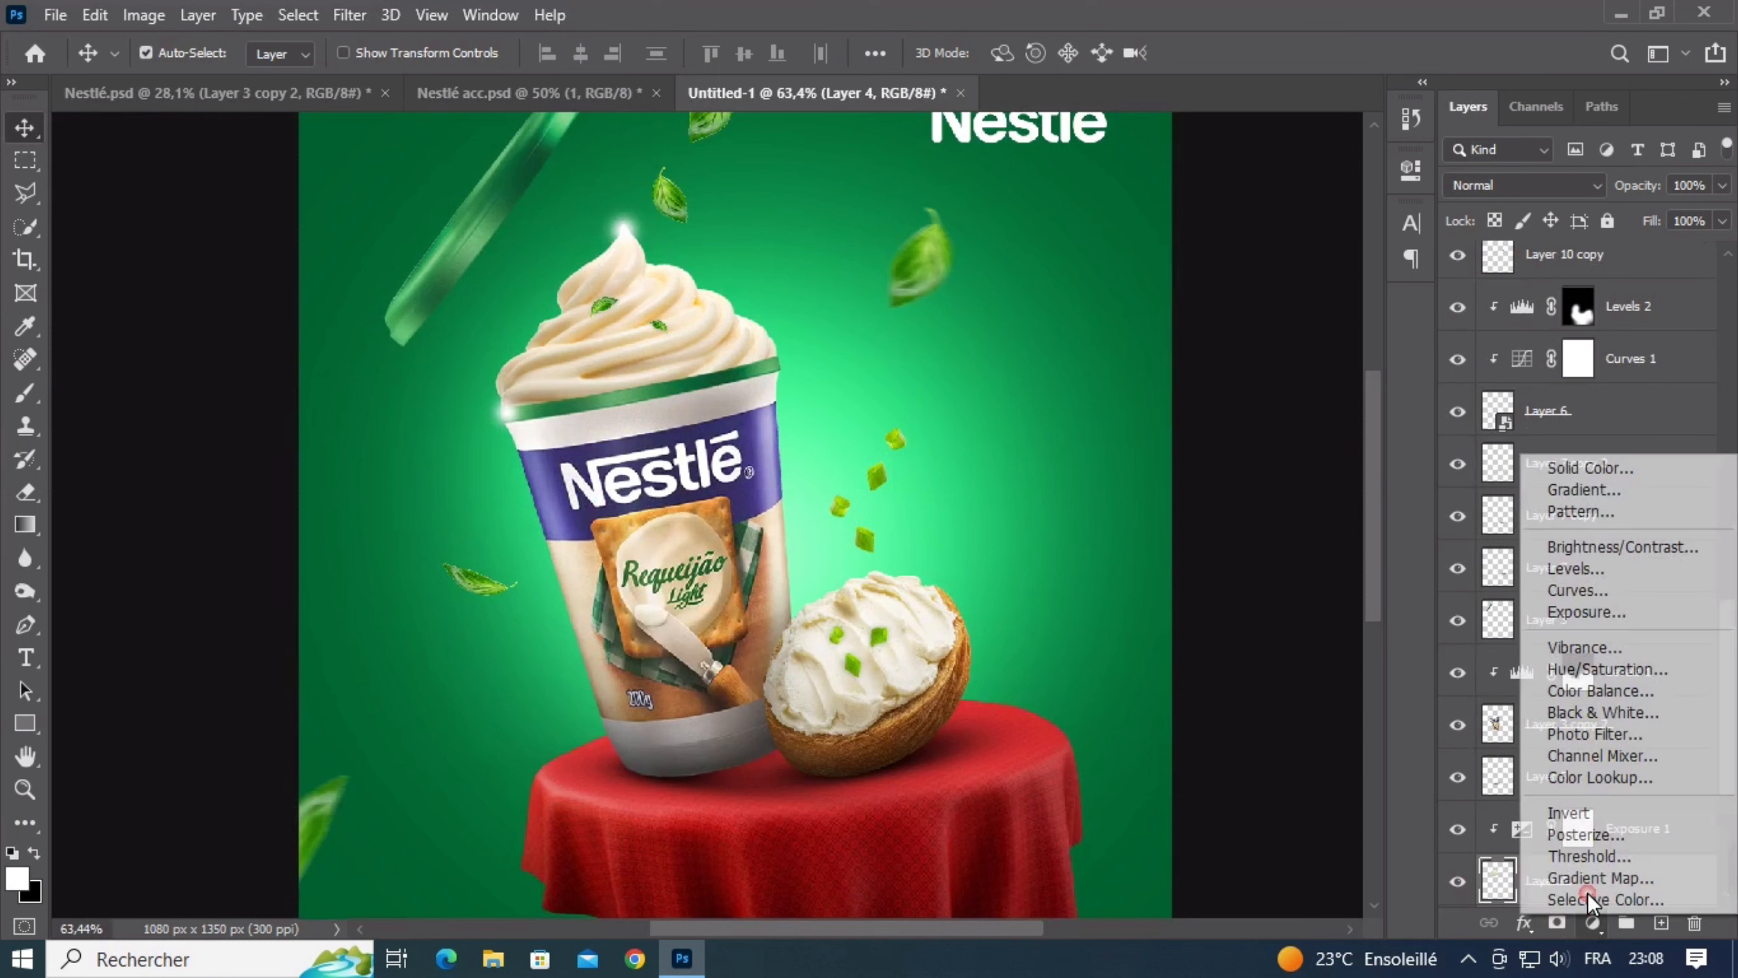
click(1578, 588)
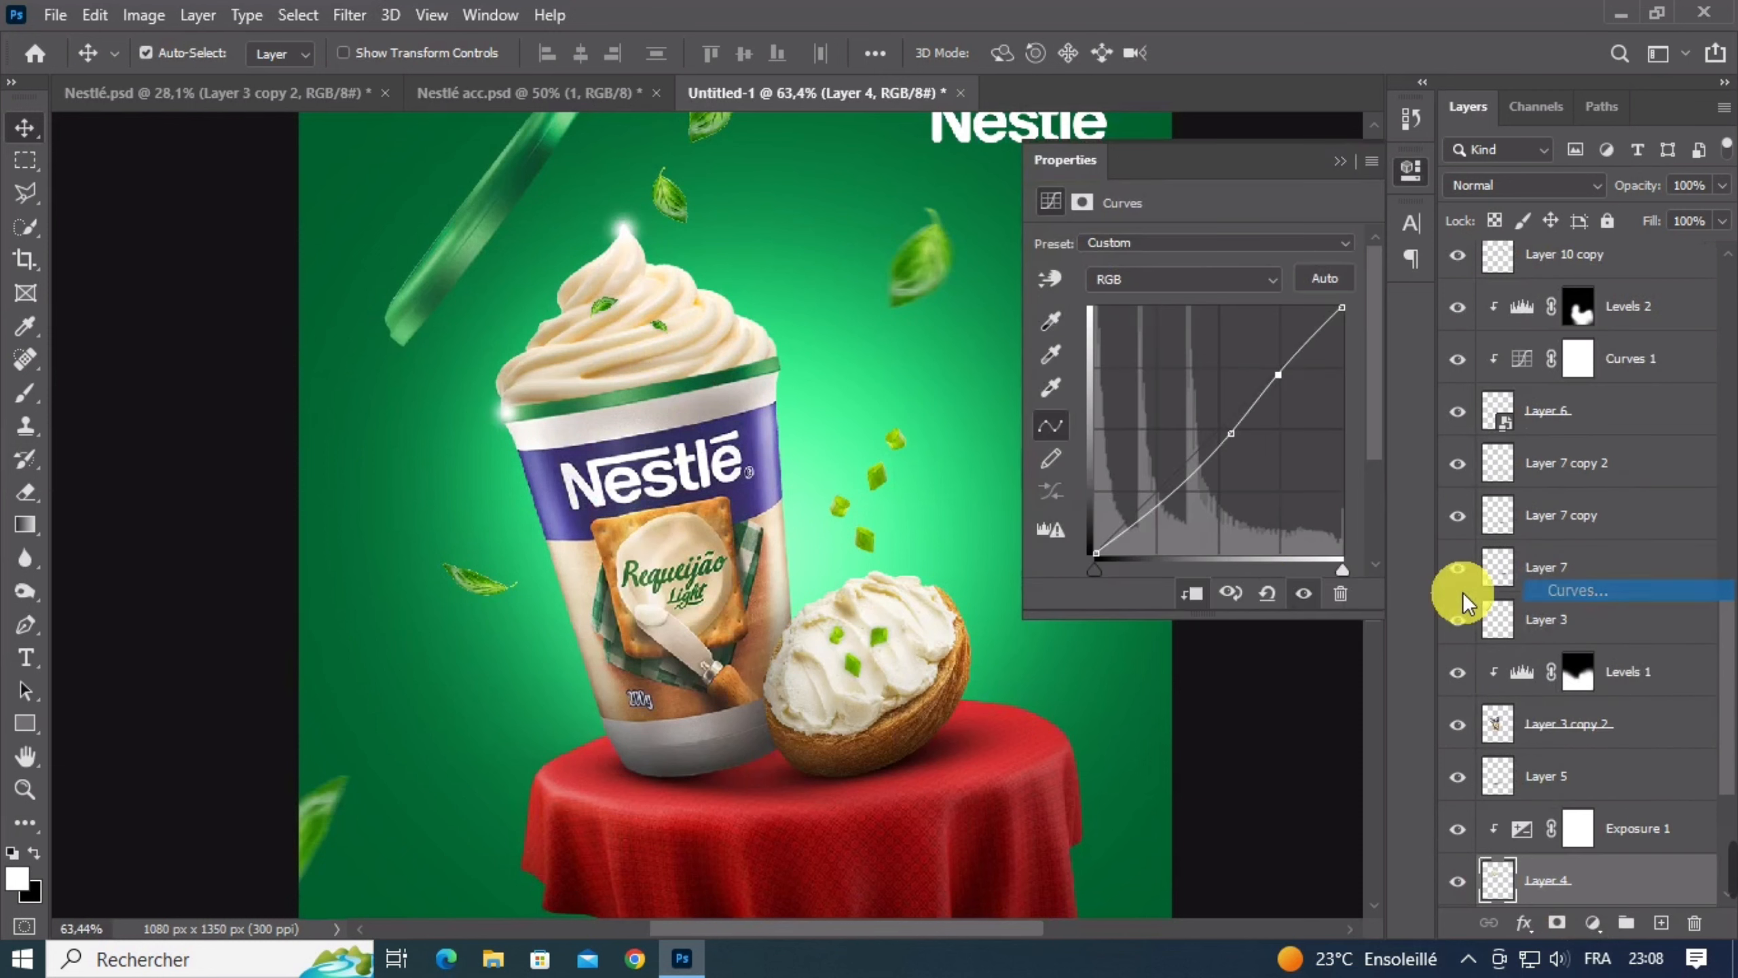
click(1221, 433)
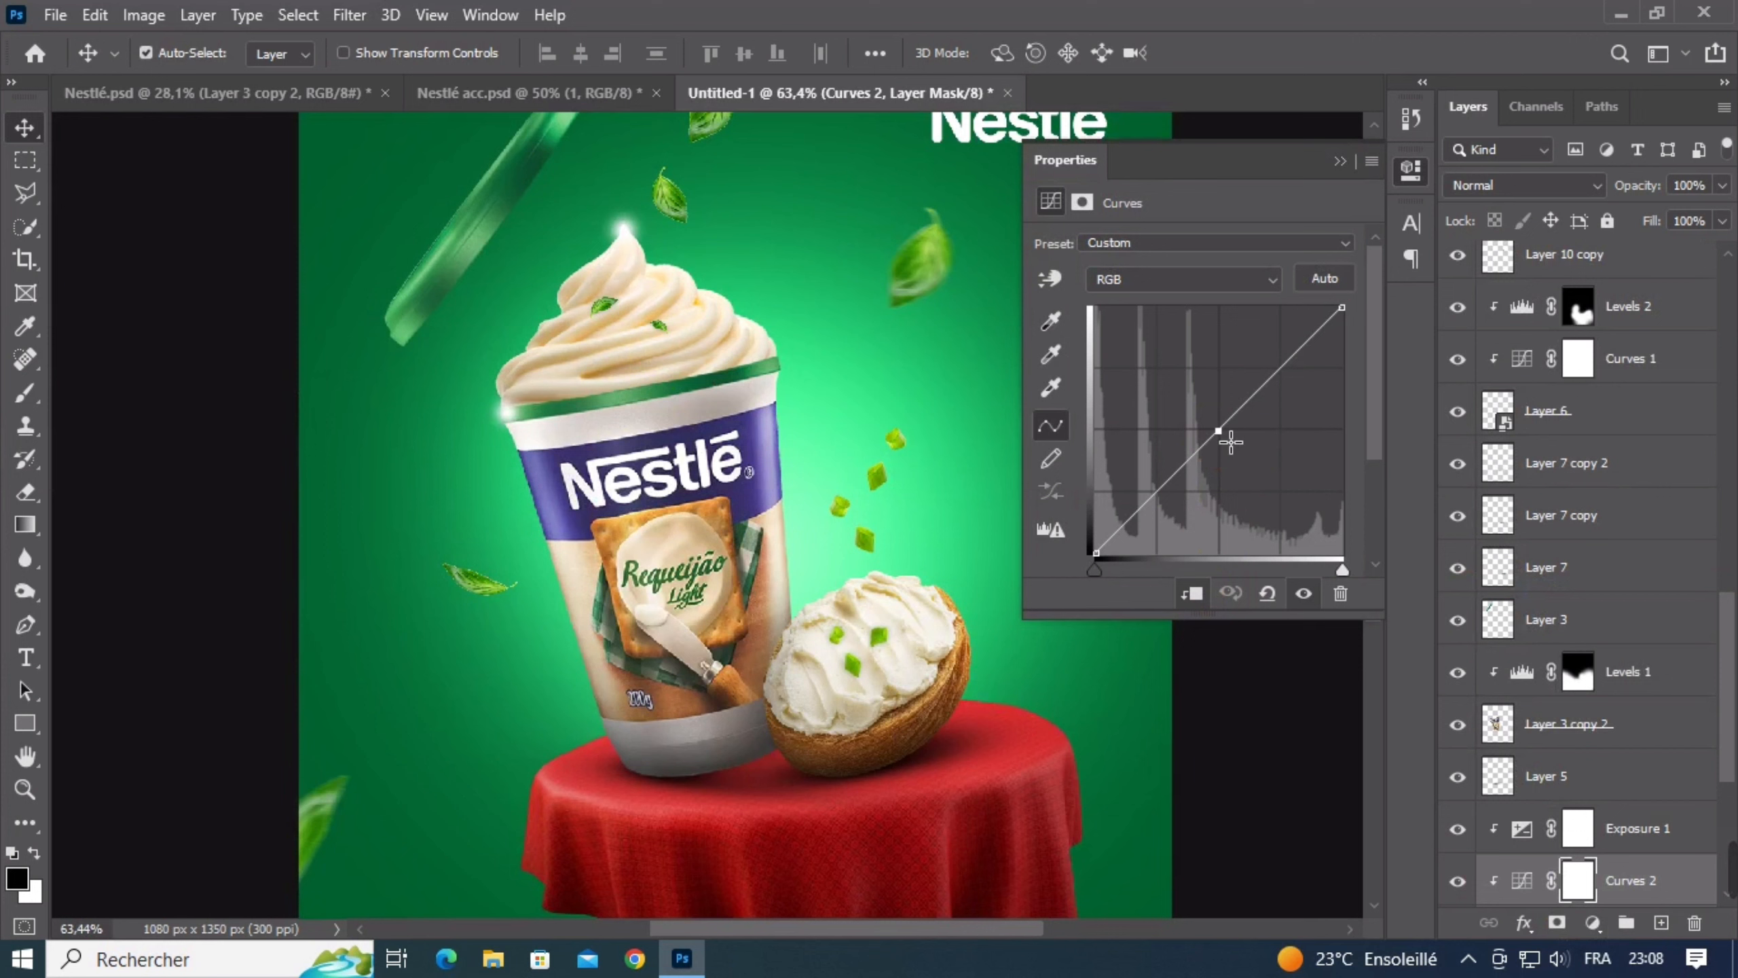
drag(1288, 385, 1294, 381)
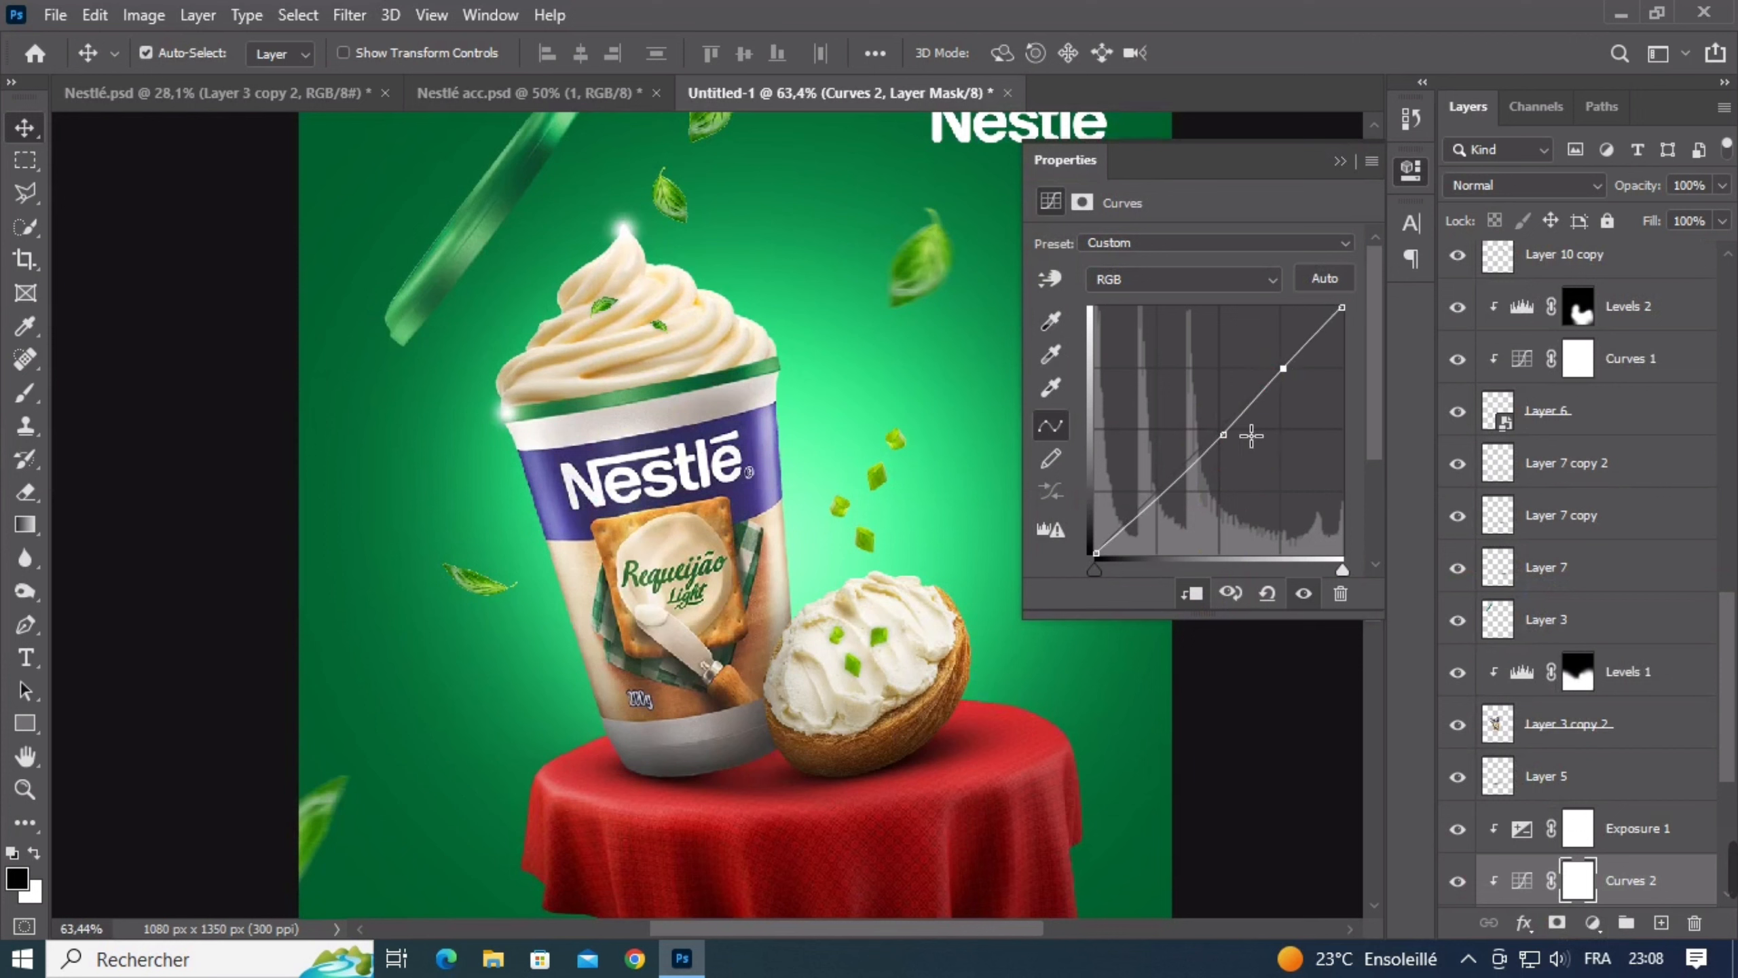
drag(1223, 434, 1226, 434)
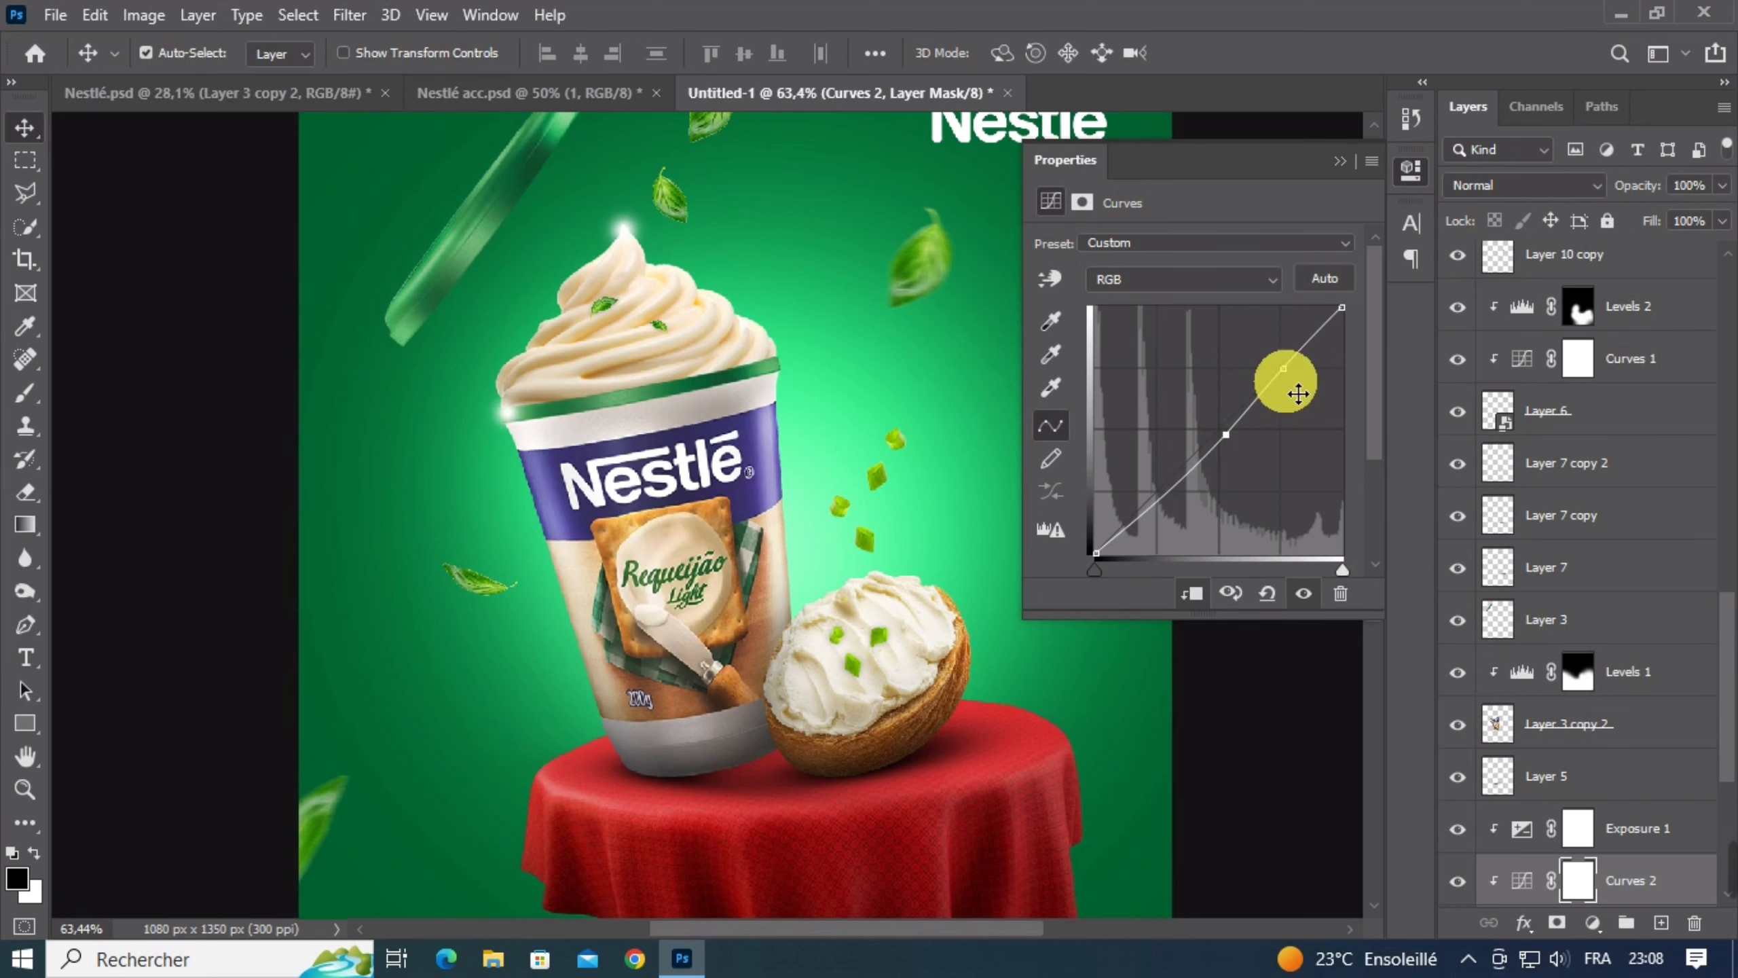
click(1339, 162)
key(ctrl+minus)
key(ctrl+minus)
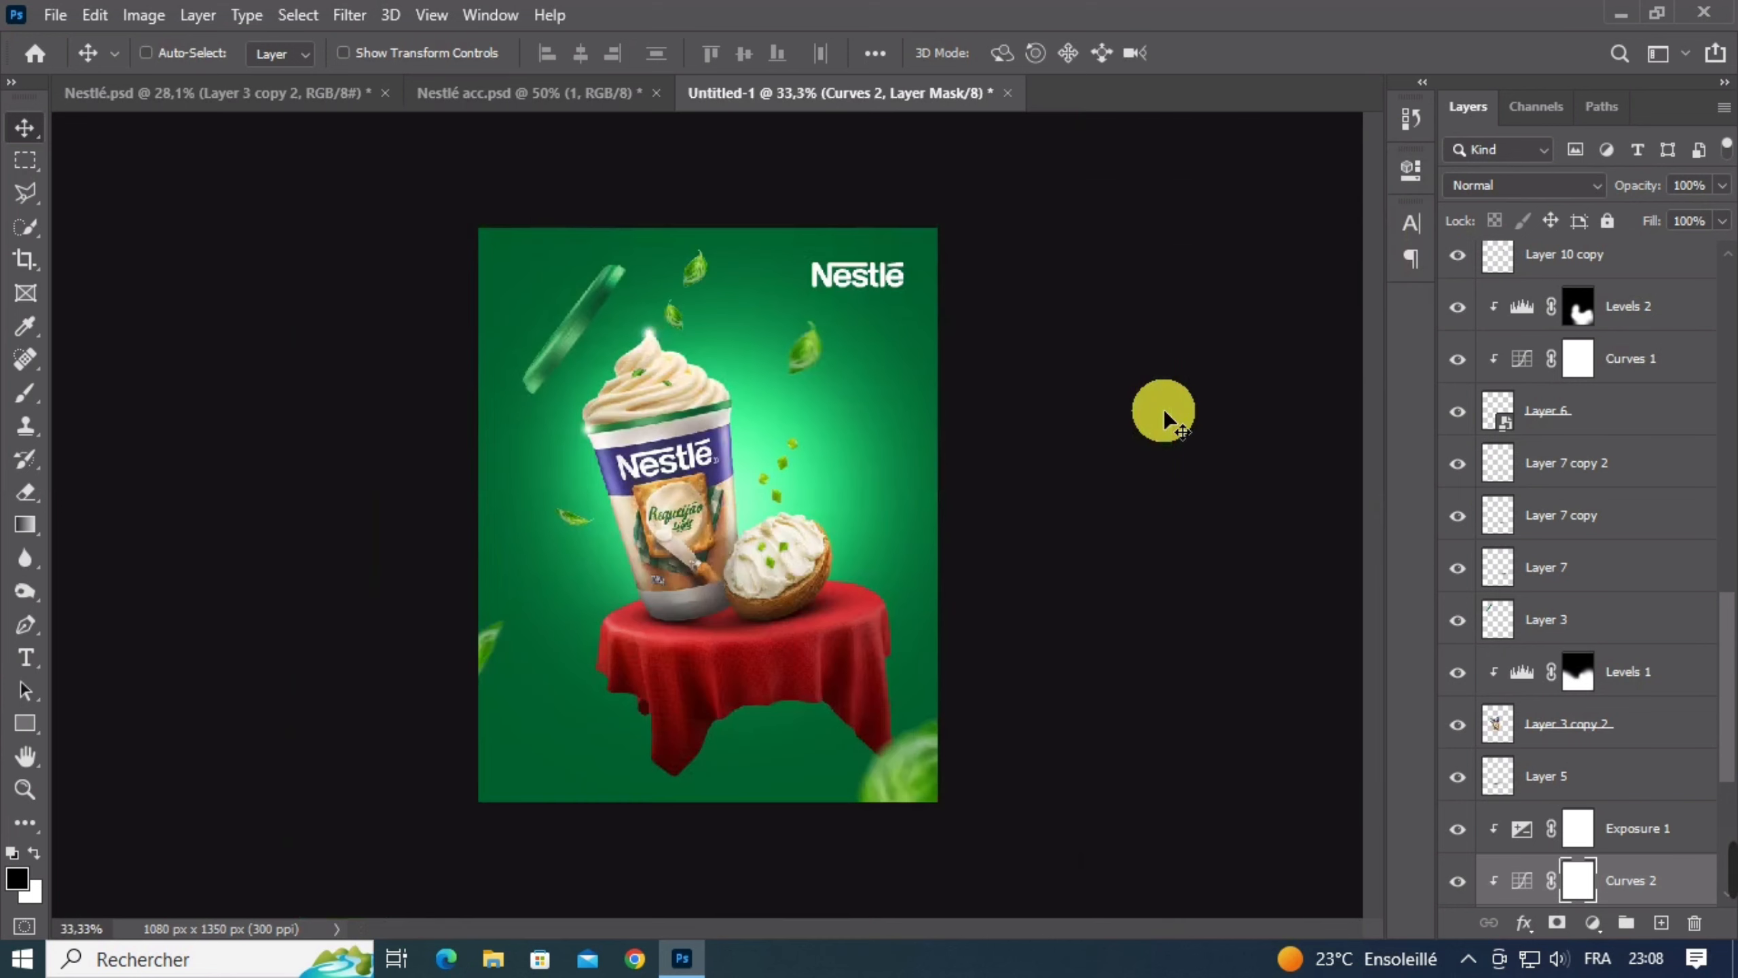
key(ctrl+minus)
key(ctrl+plus)
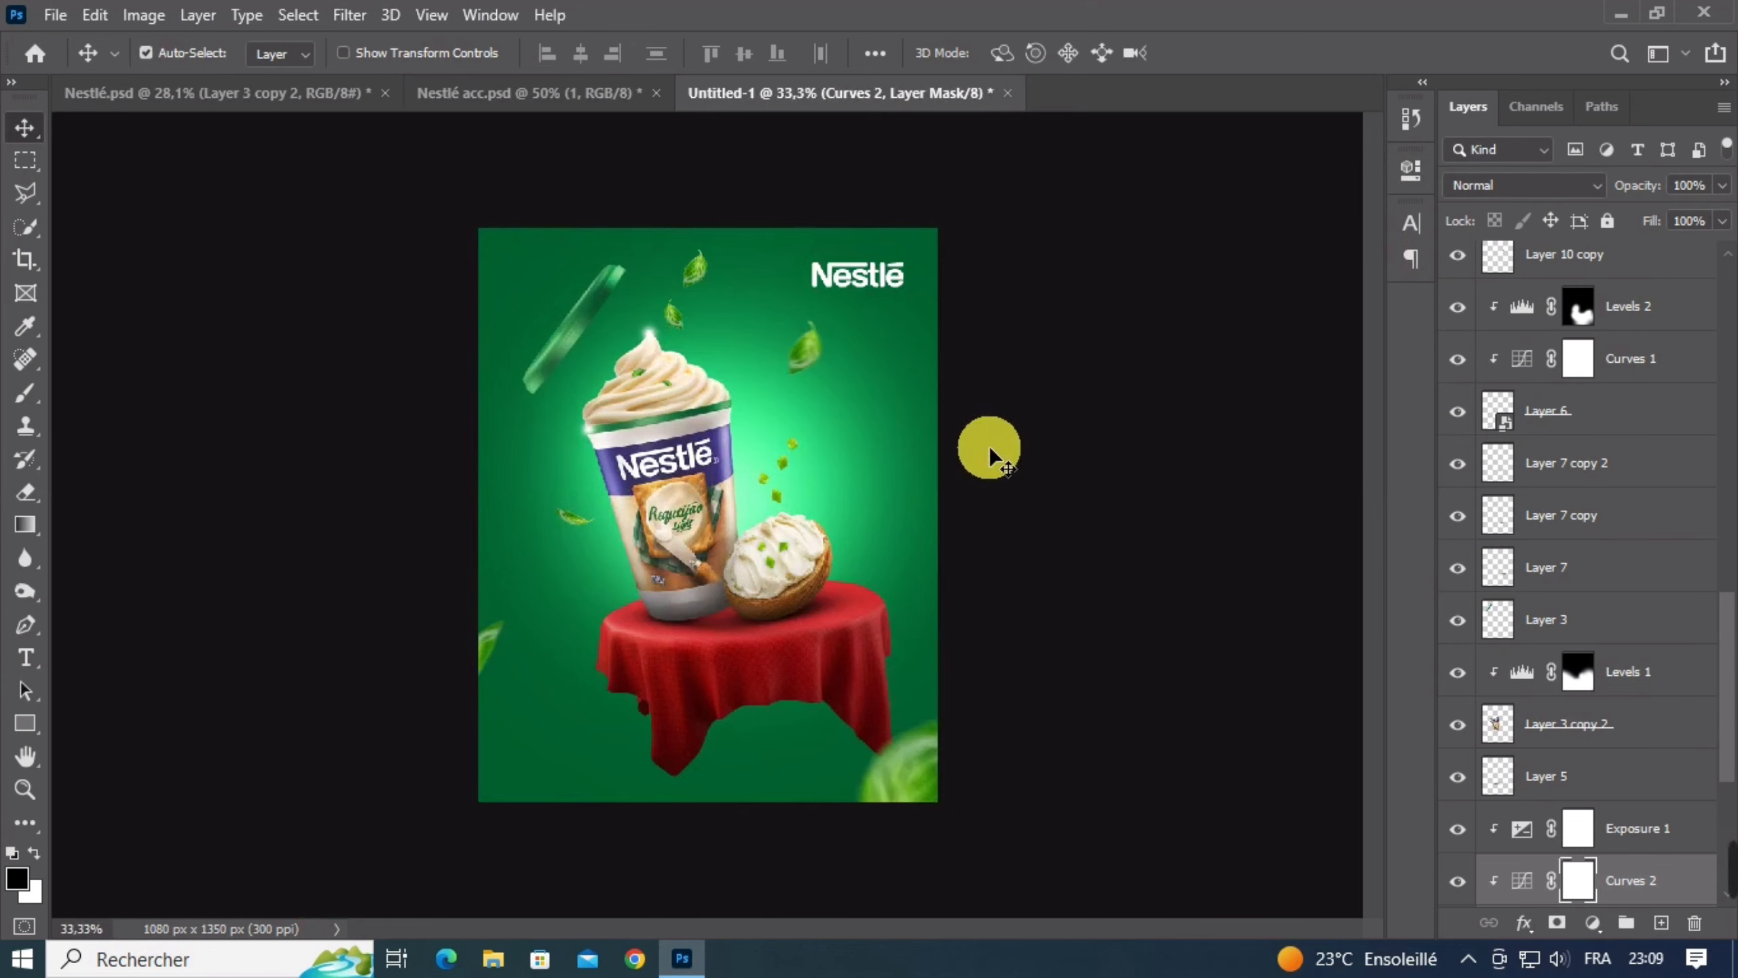
scroll(1545, 447, up, 10)
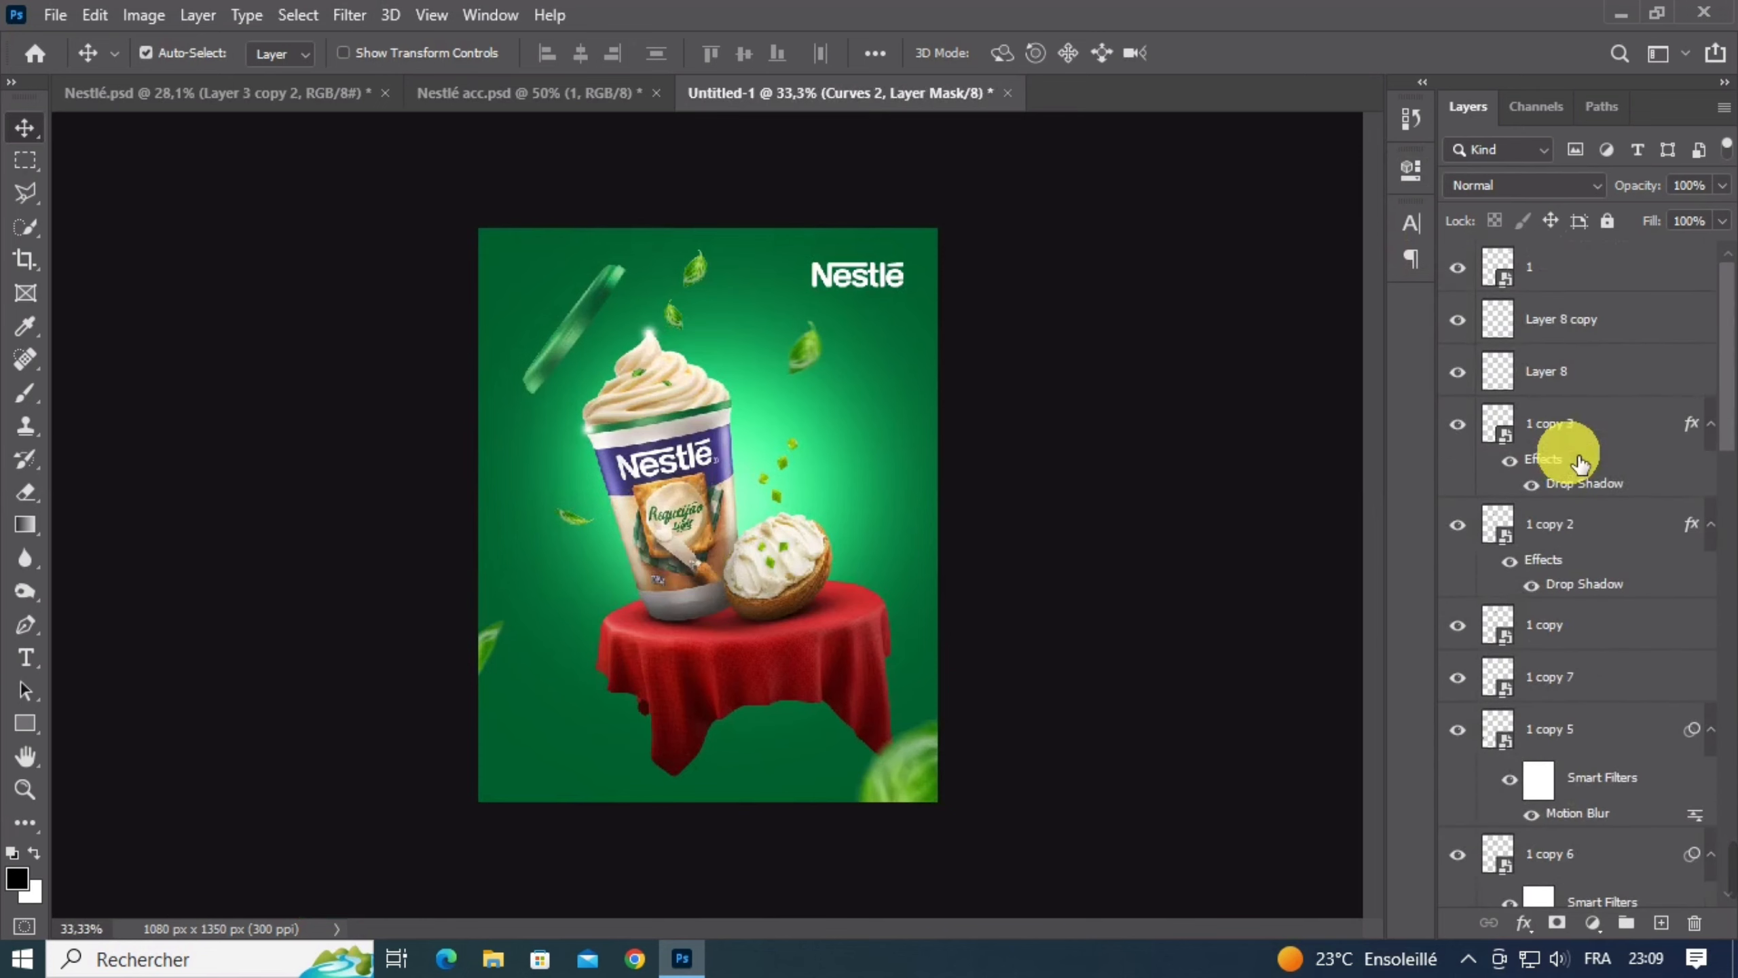
Stamp all visible layers into a new layer above the logo layer and open it in the Camera Raw Filter
click(1588, 297)
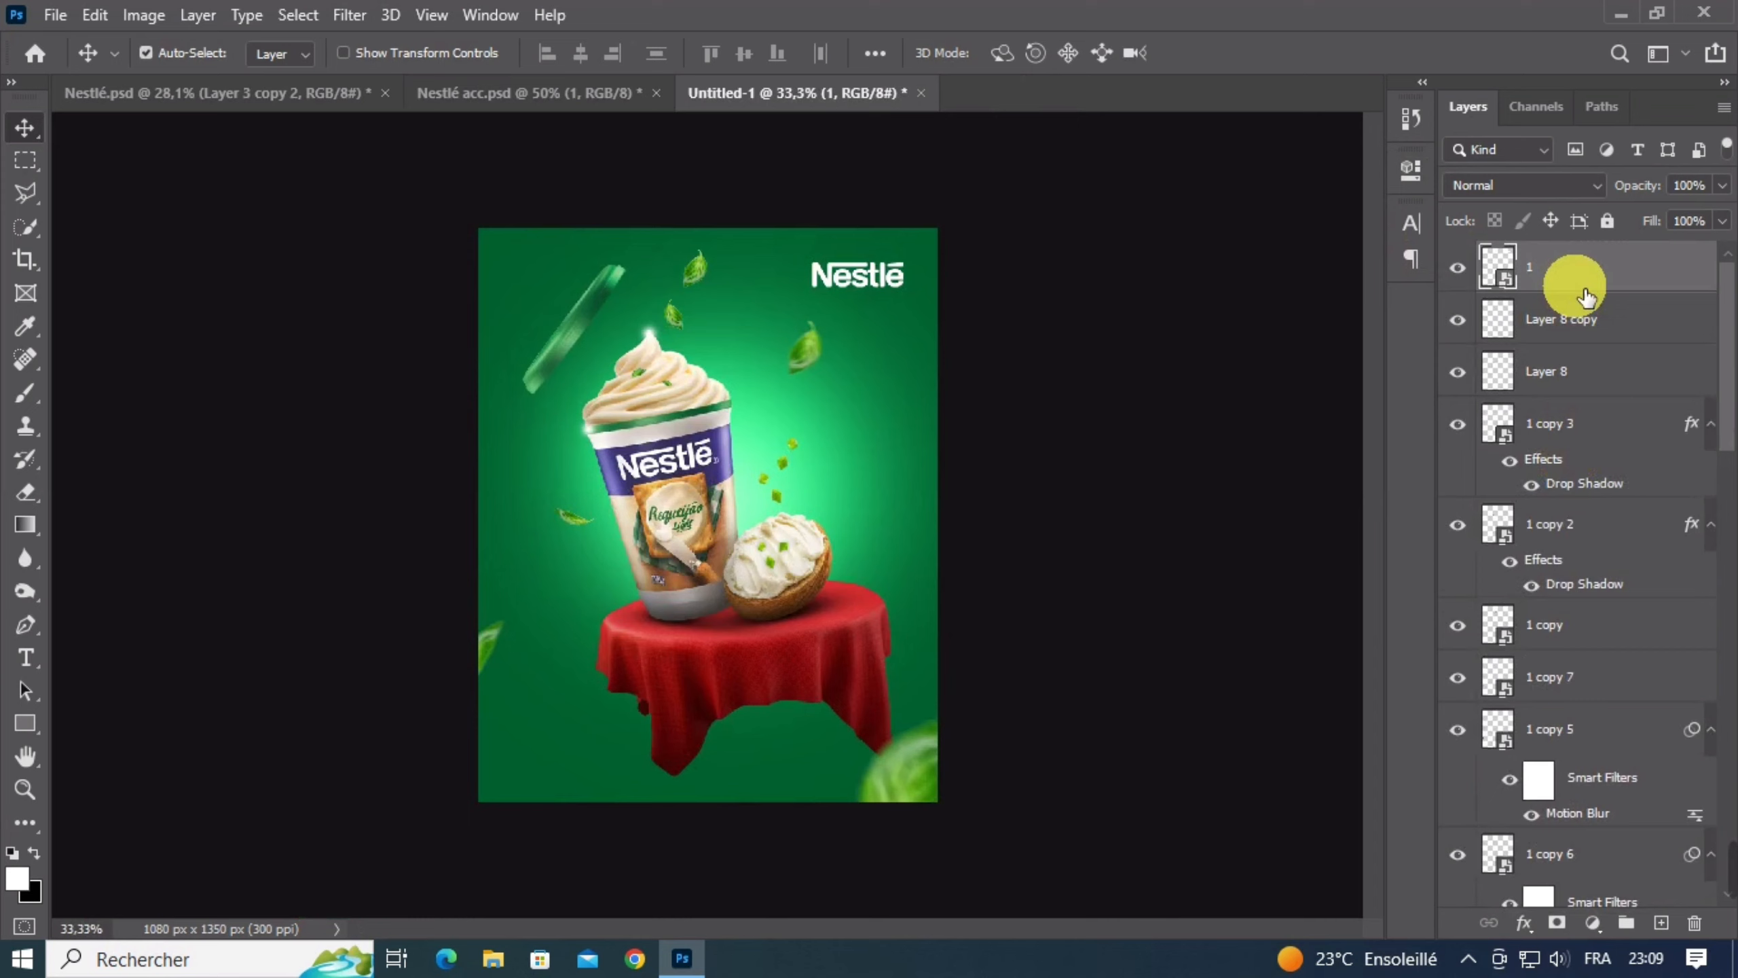
key(ctrl+shift+alt+n)
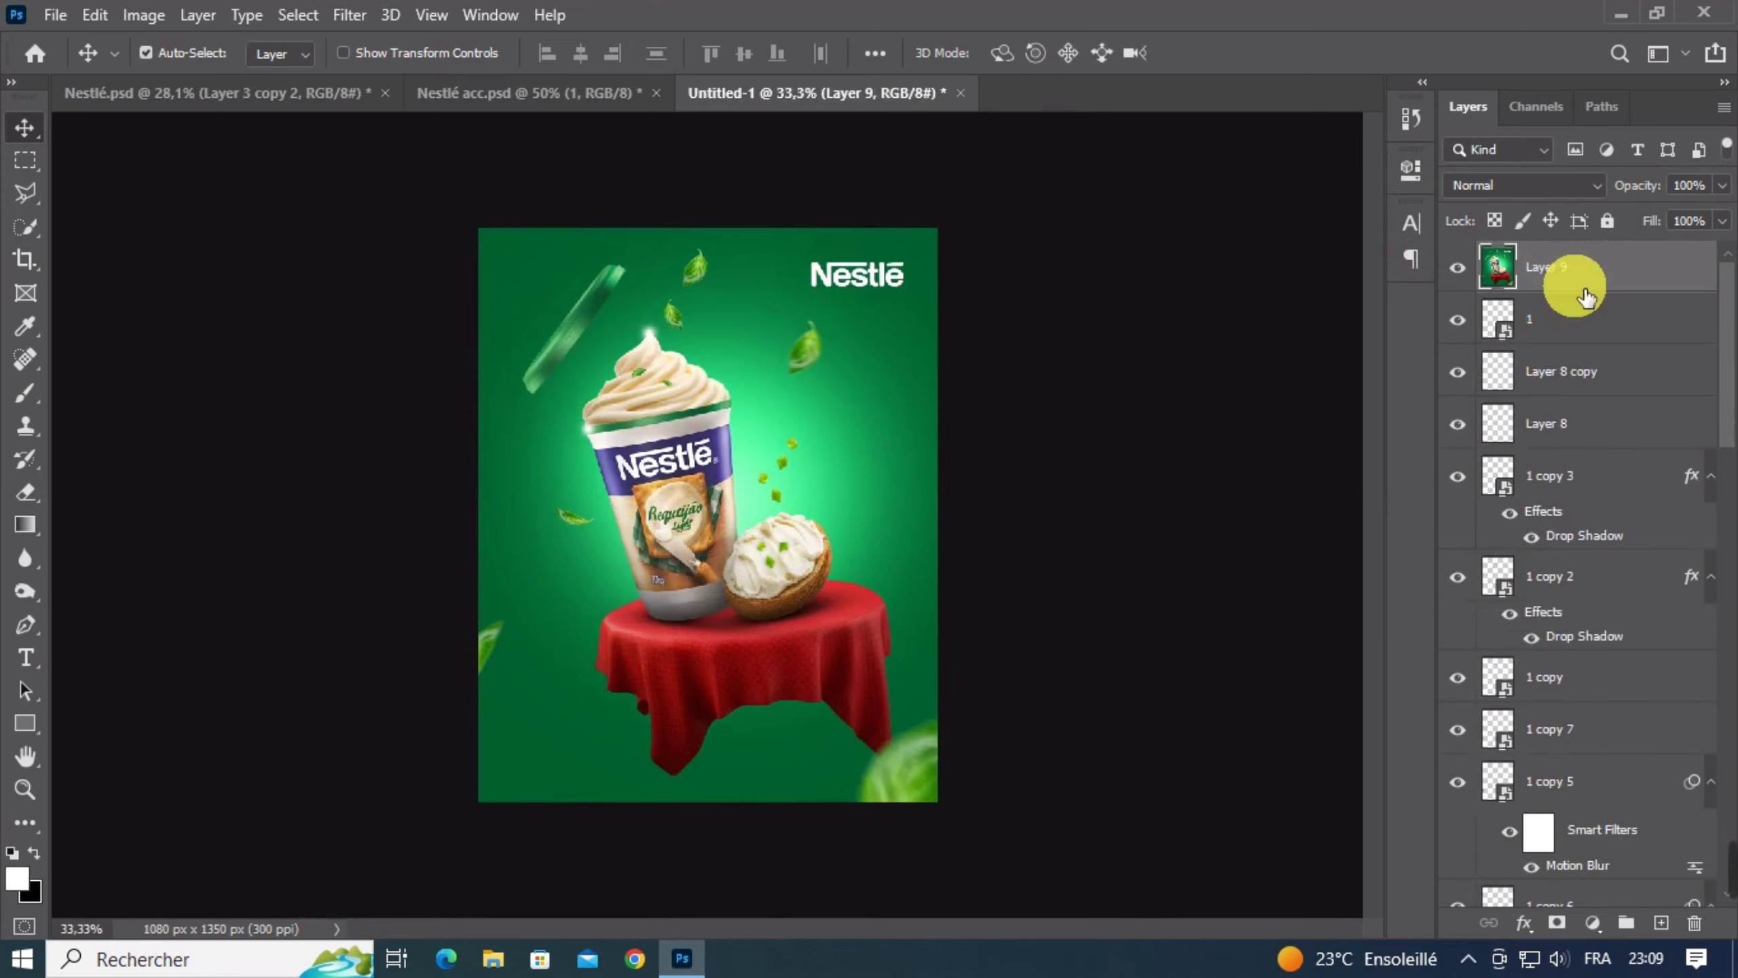
click(369, 14)
click(392, 172)
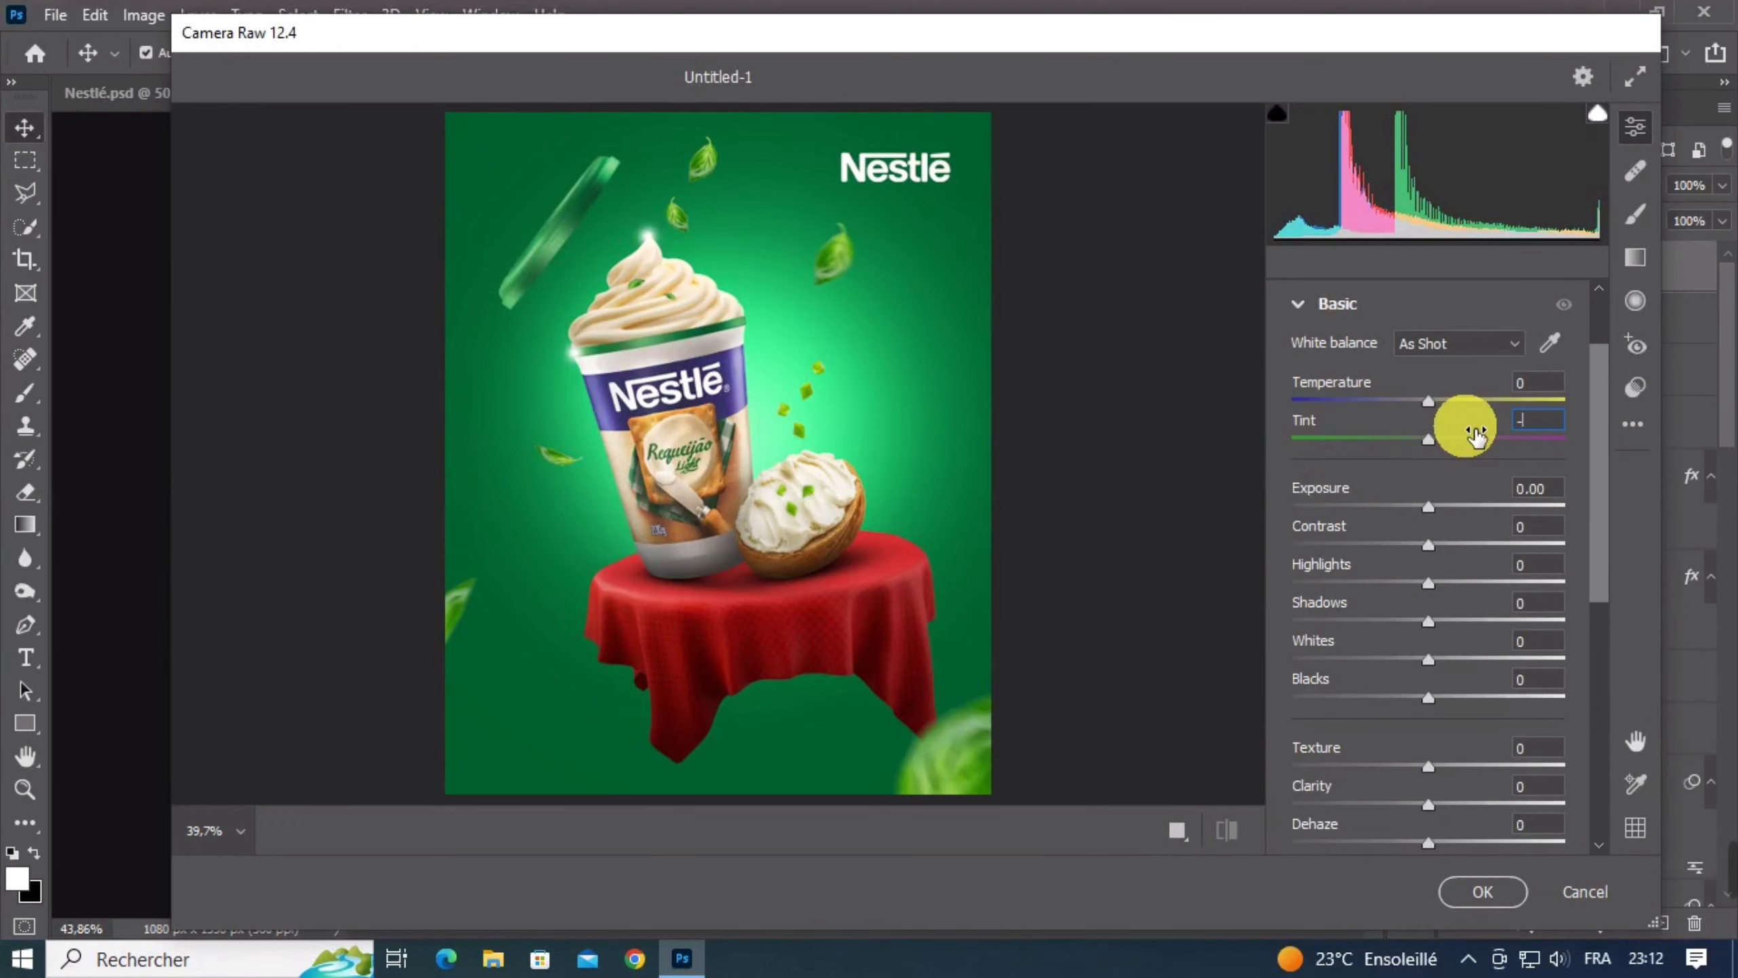
Set the merged layer's Tint to -5, Exposure to +0.10 and Contrast to +20
text(5)
drag(1487, 493, 1482, 490)
click(1487, 527)
click(1492, 531)
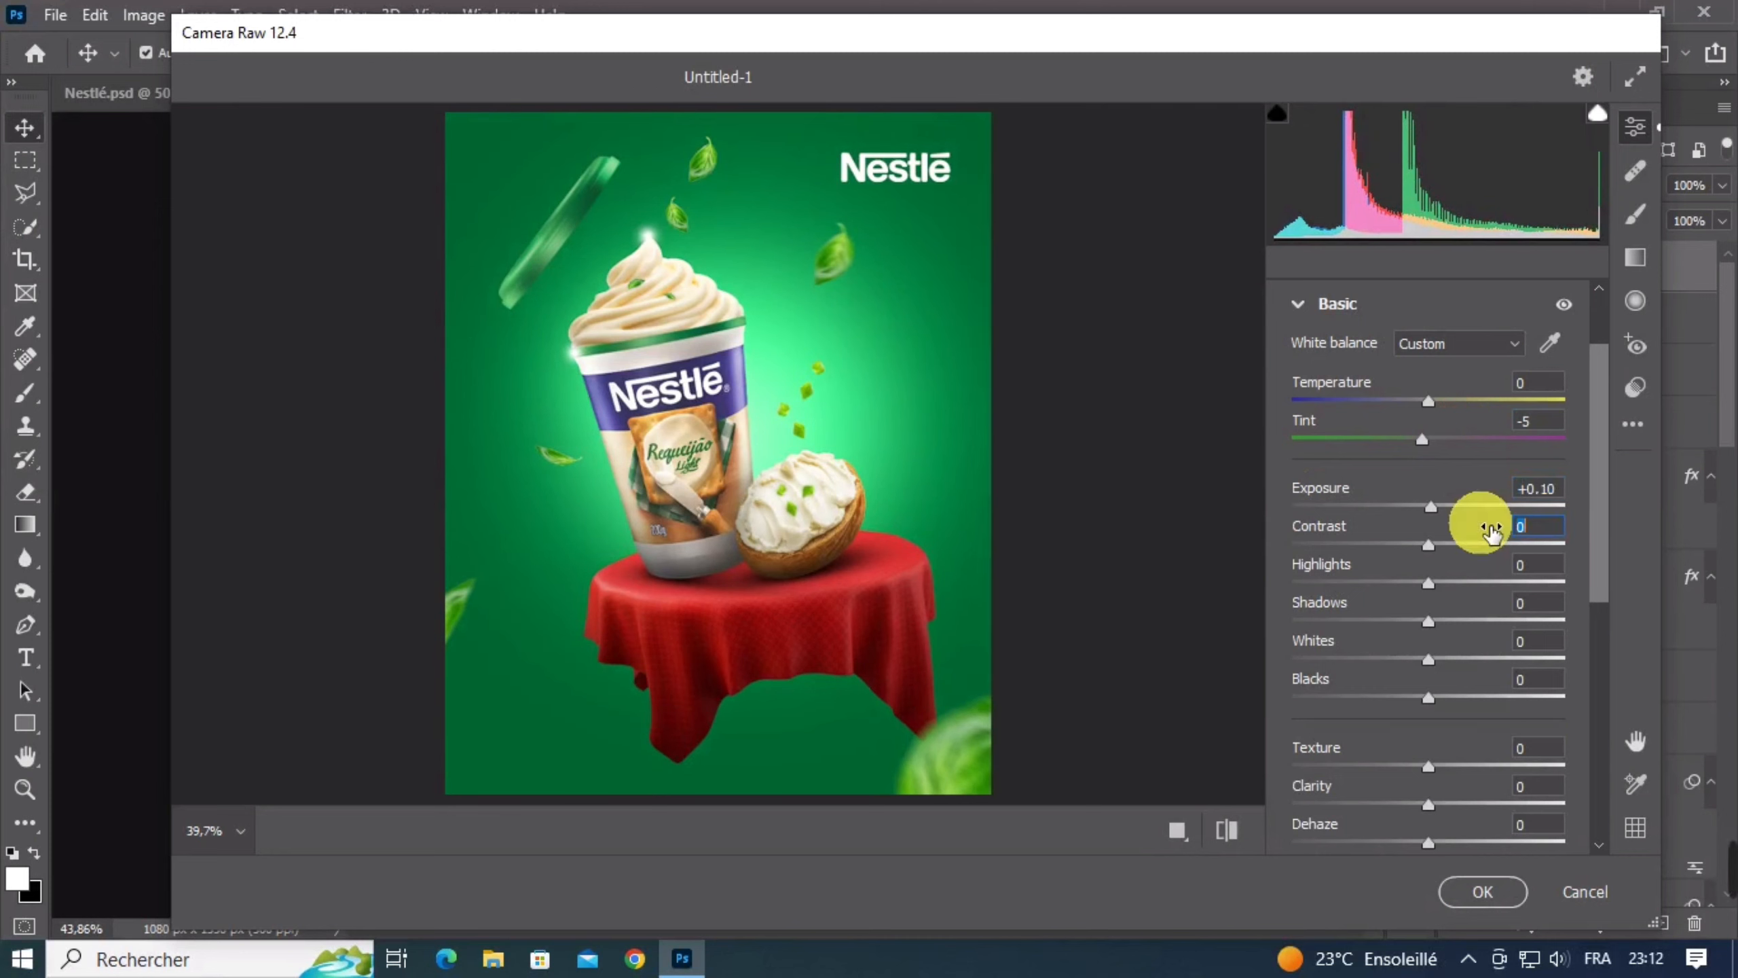
text(20)
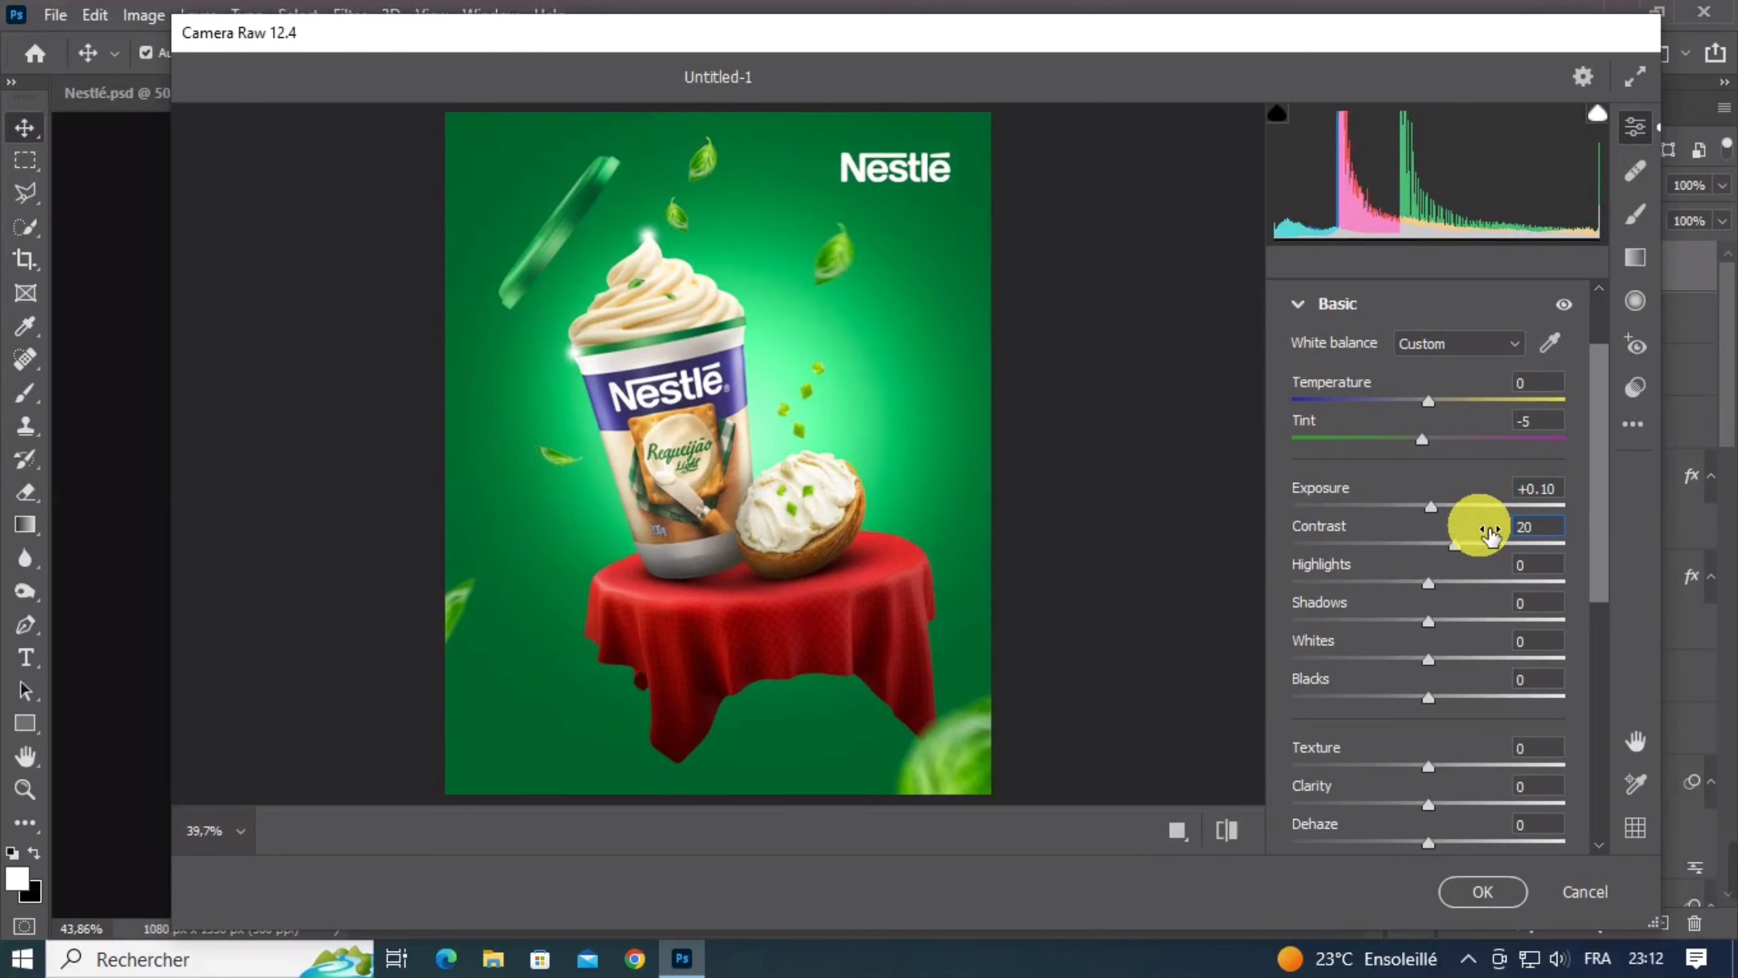
Set Highlights to +10 and Shadows to -20 for the merged poster layer
click(1481, 575)
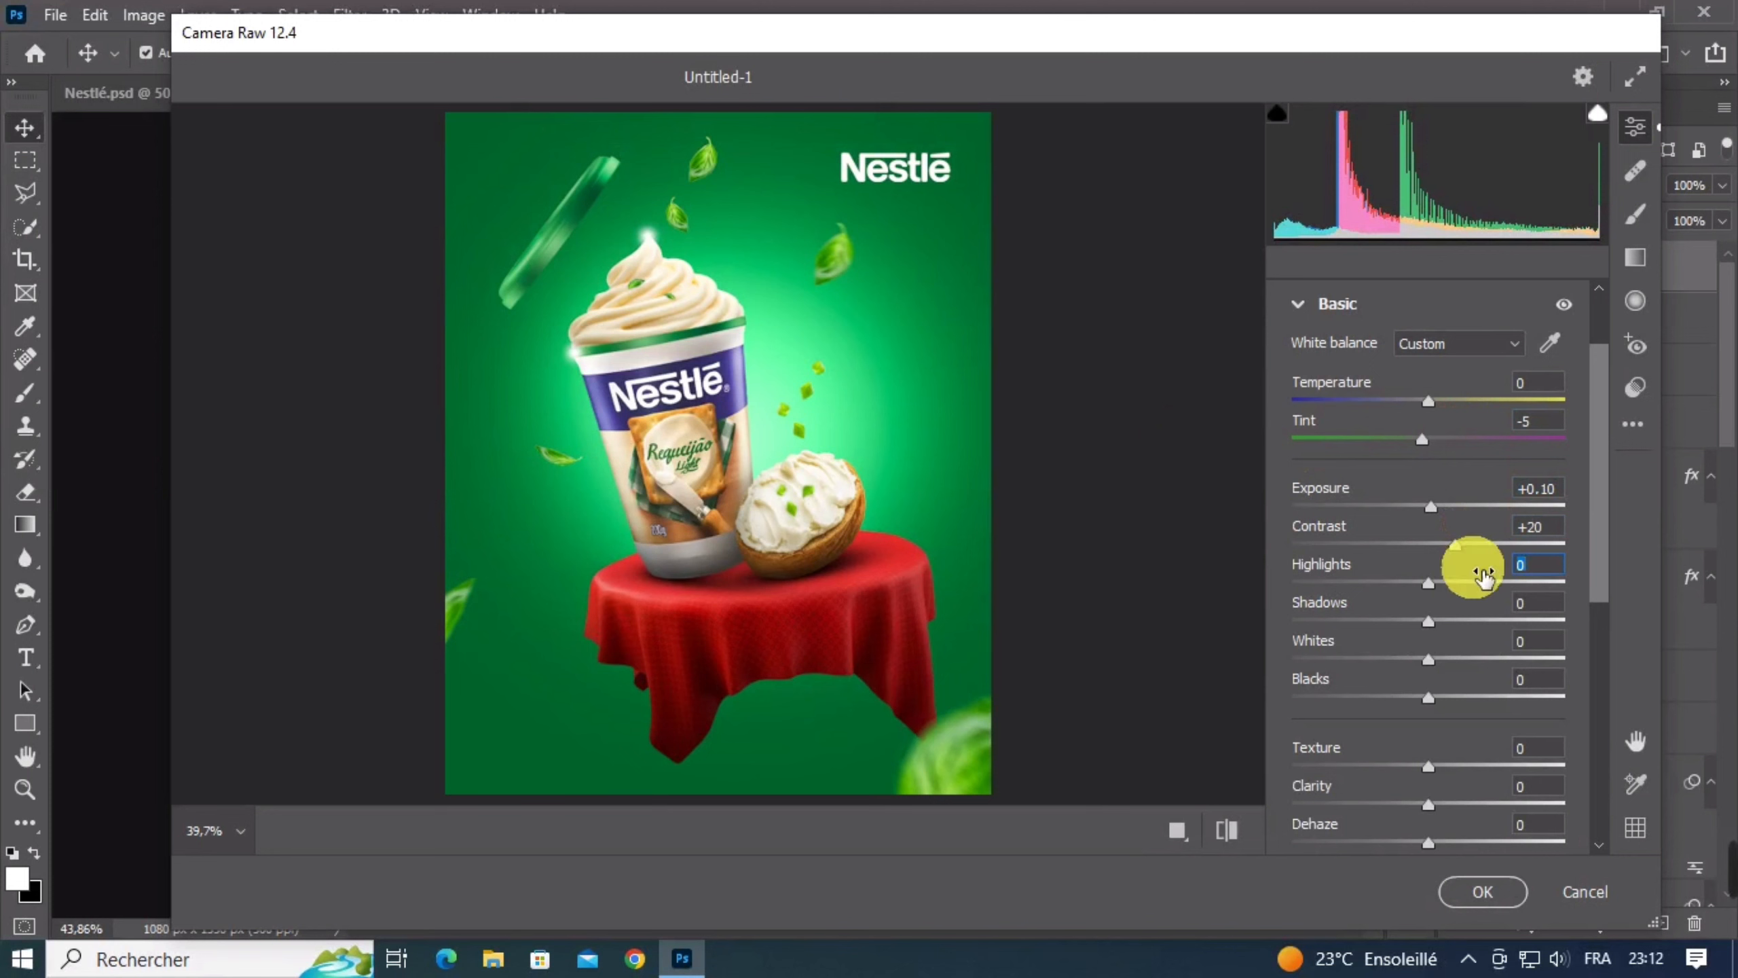
text(10)
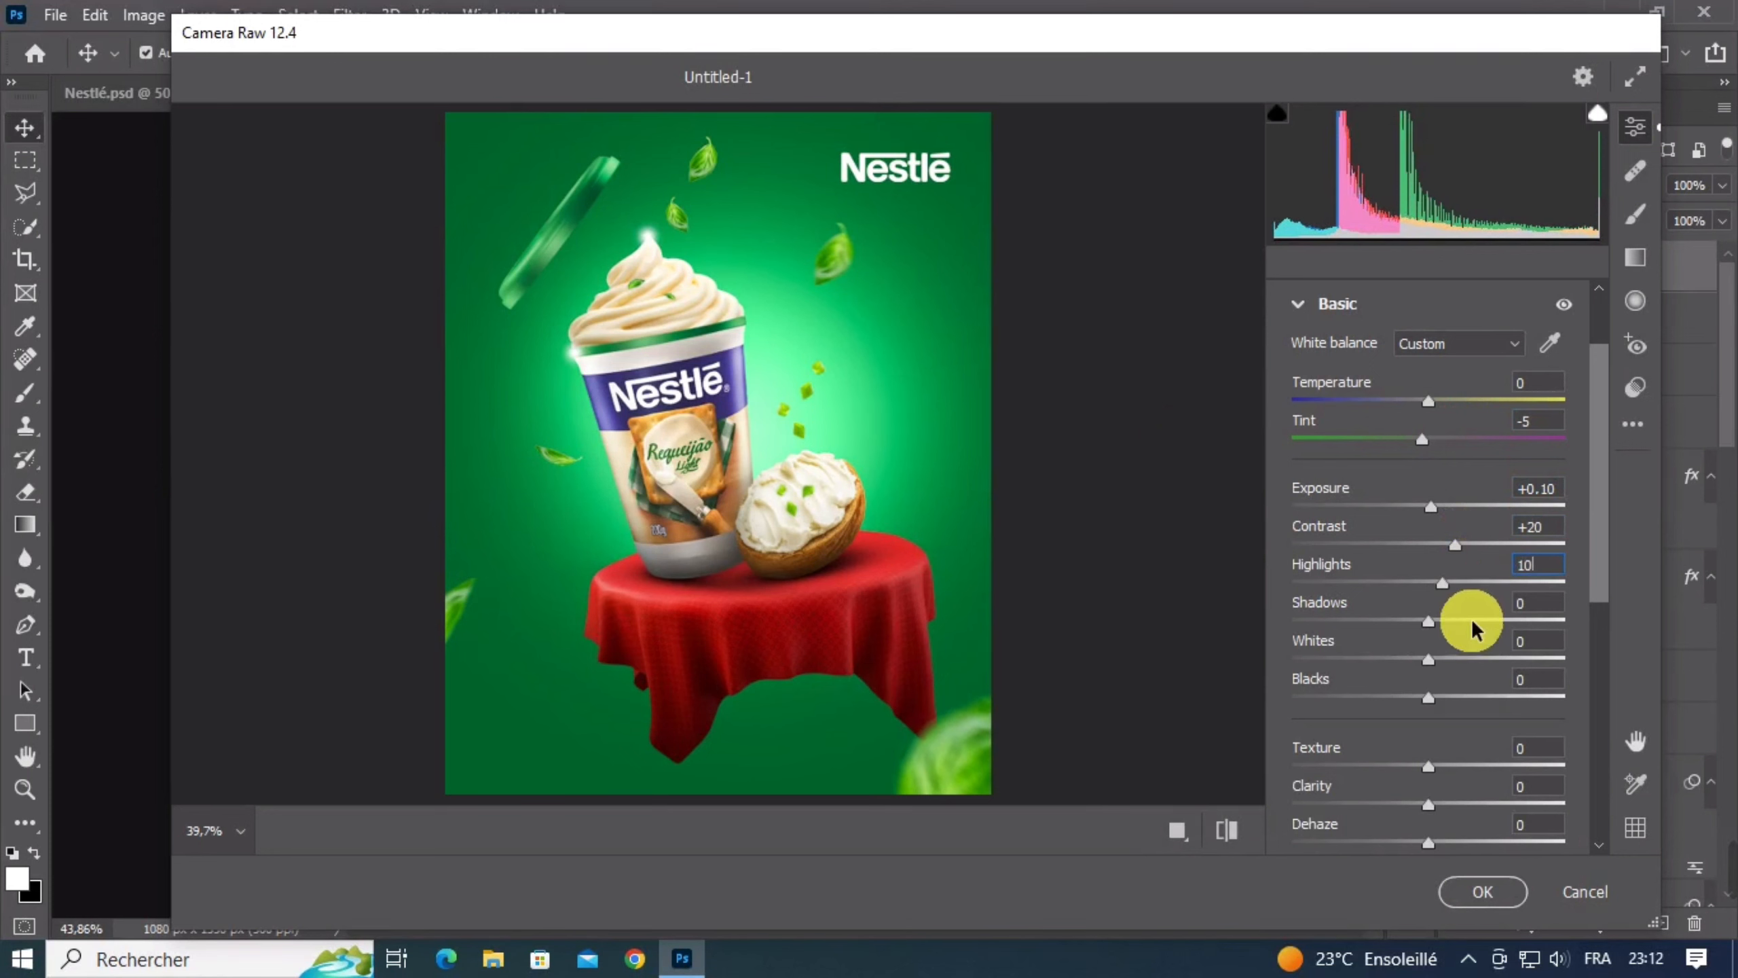
click(1481, 615)
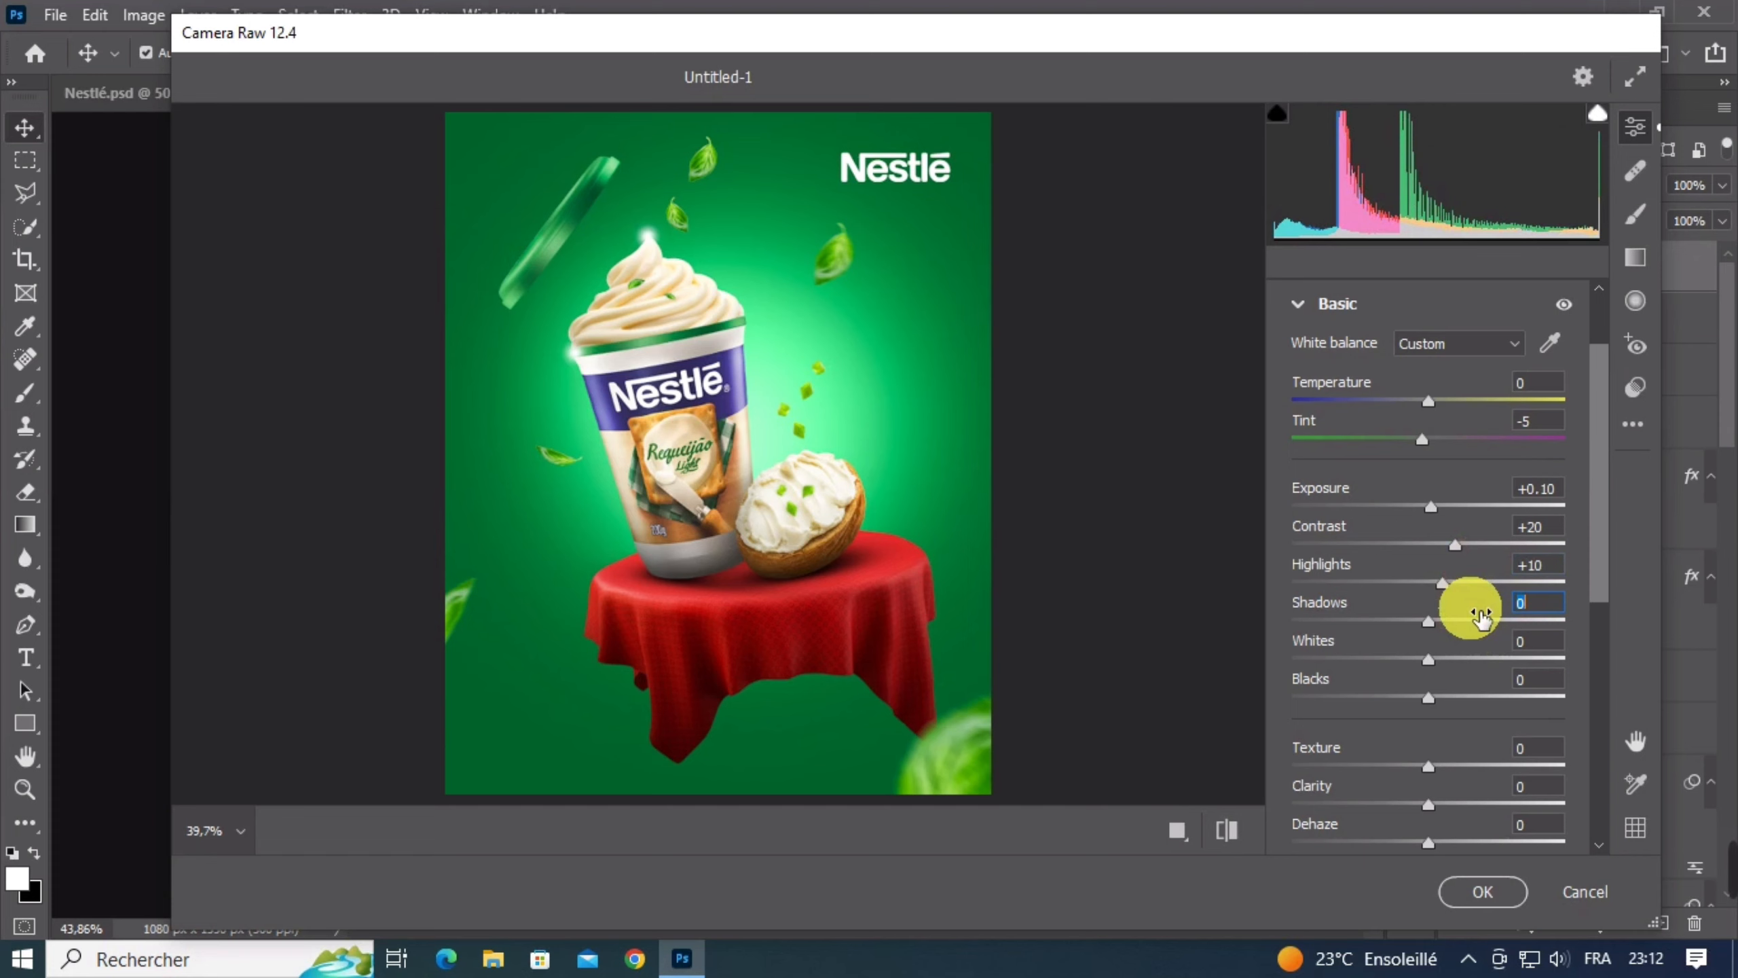
text(-20)
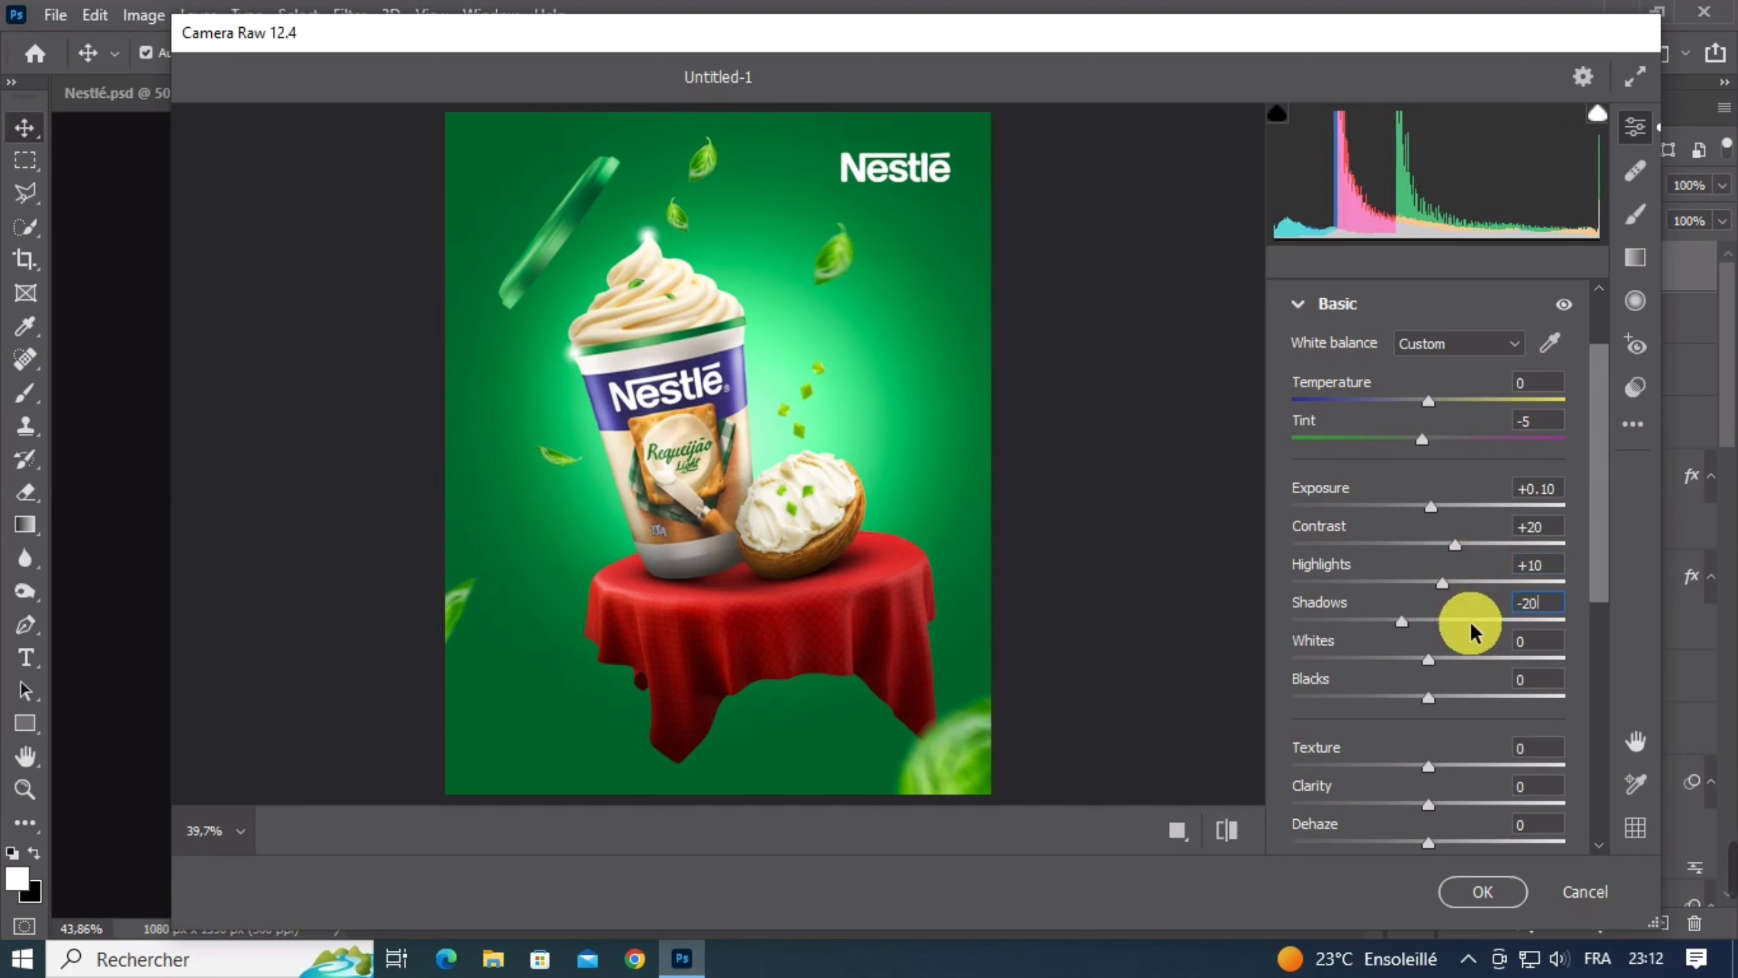
Set Whites to +10 and Blacks to -10 in the Basic adjustments
key(Tab)
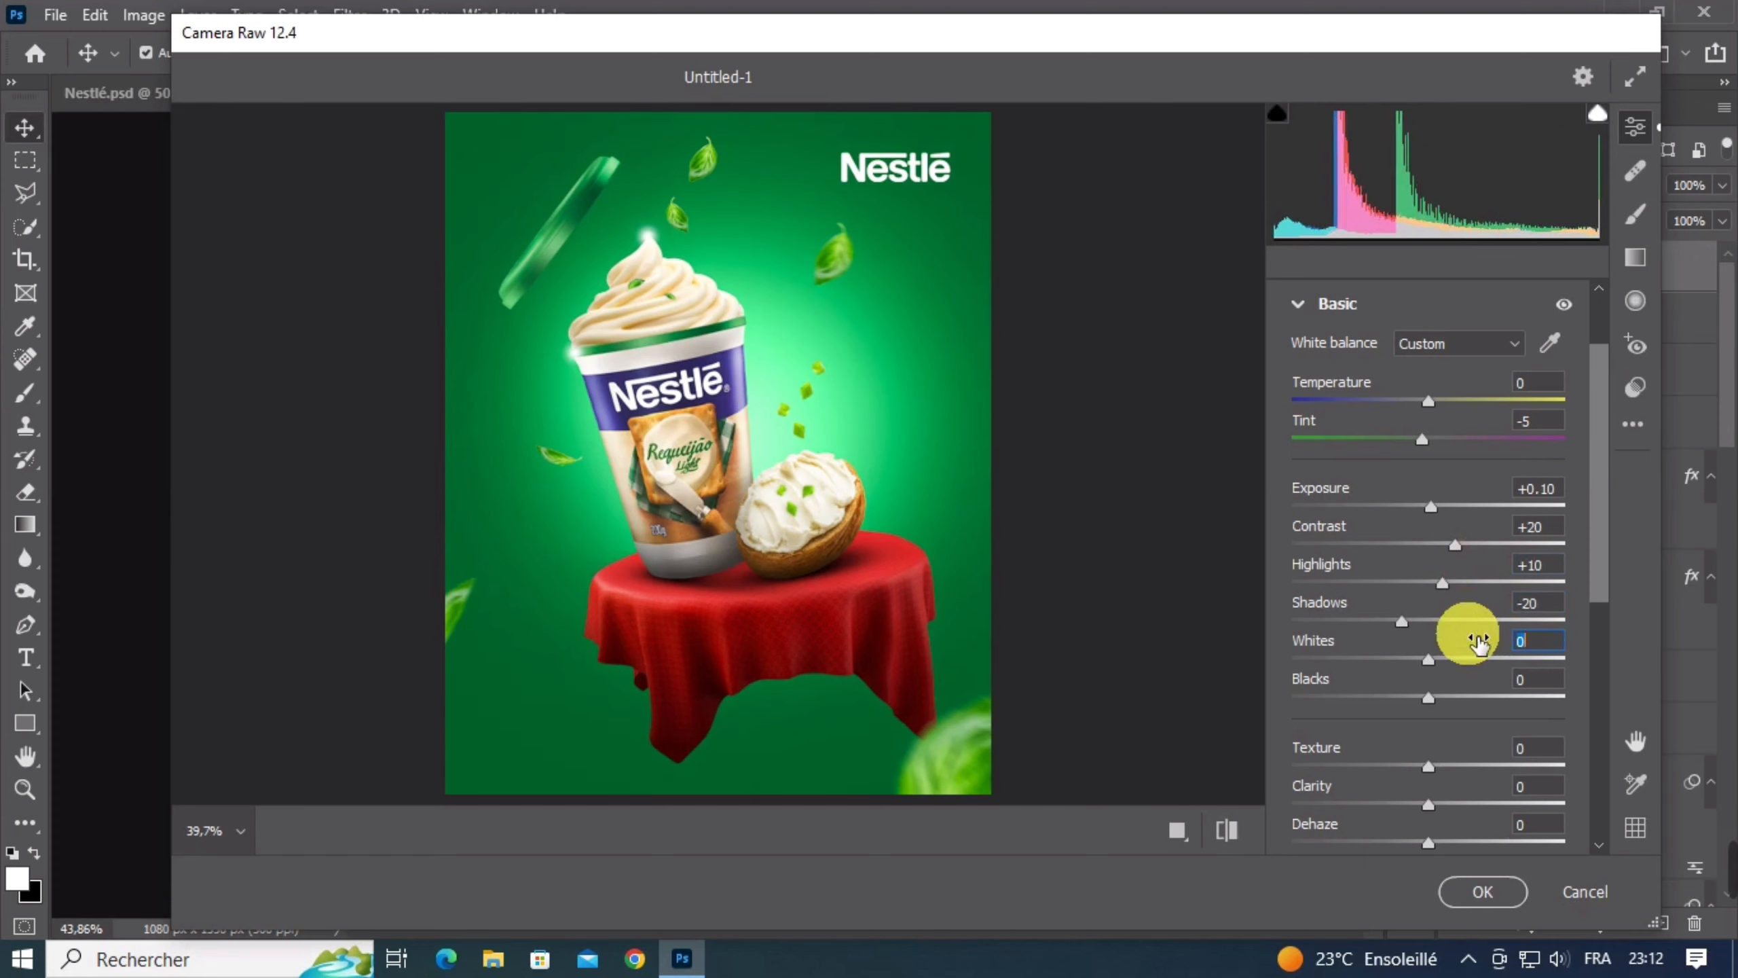
text(10)
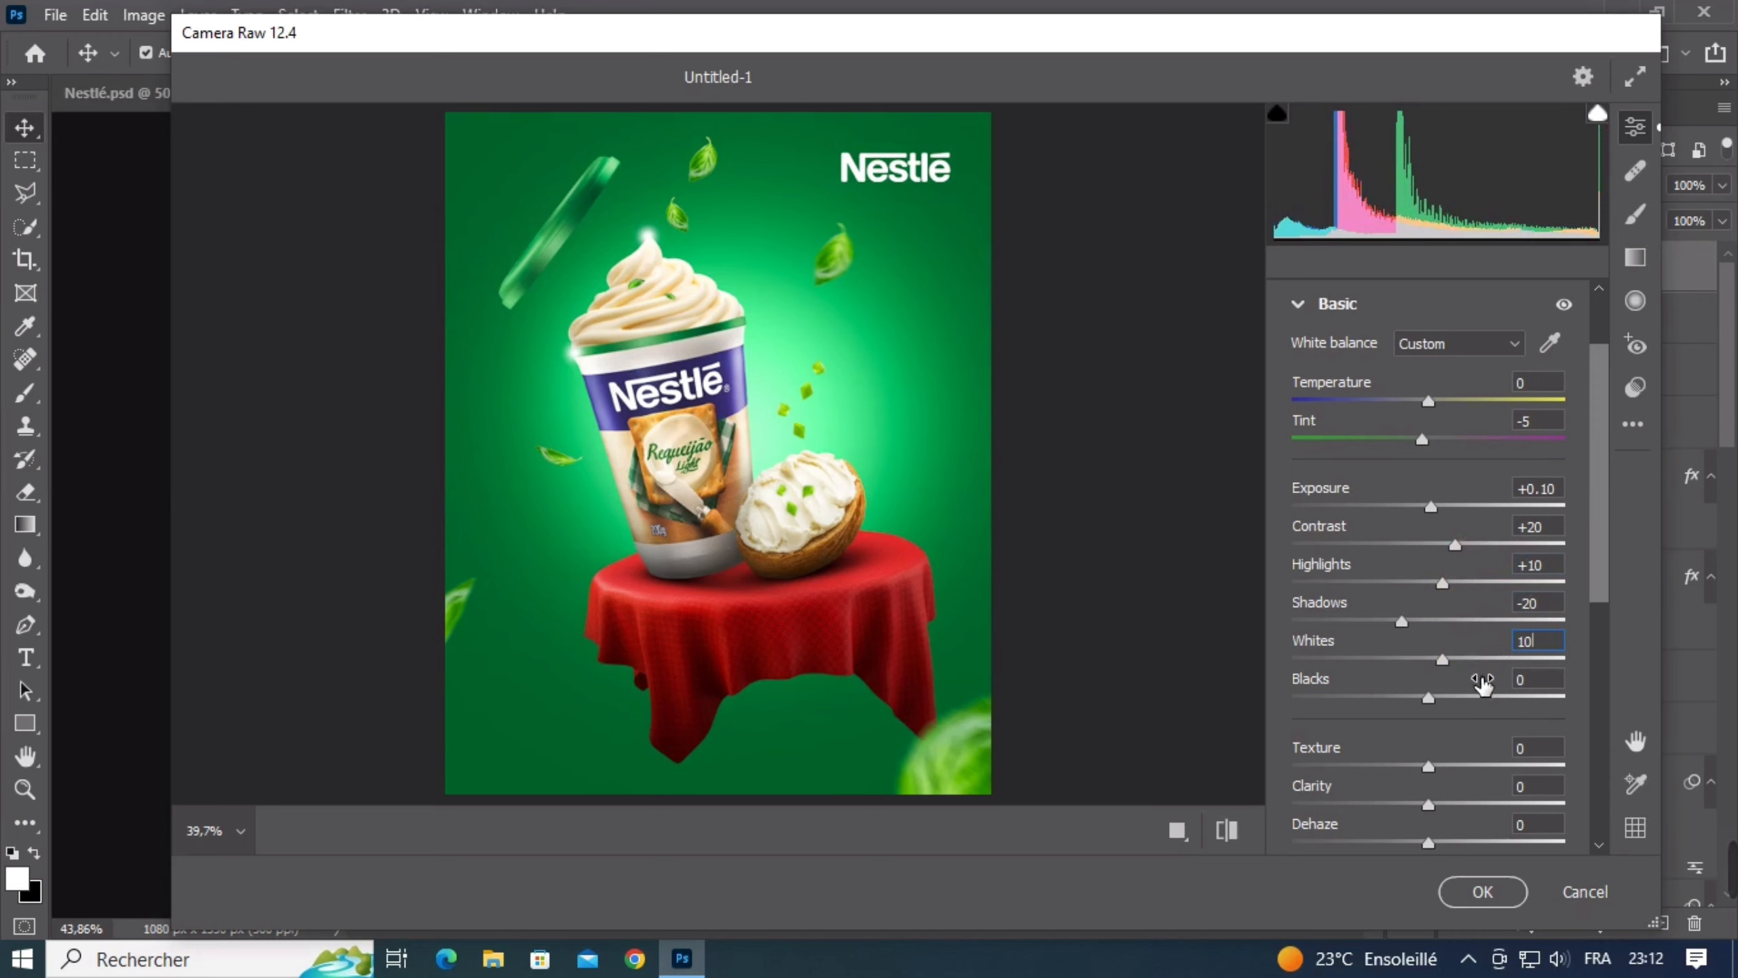
key(Tab)
text(-)
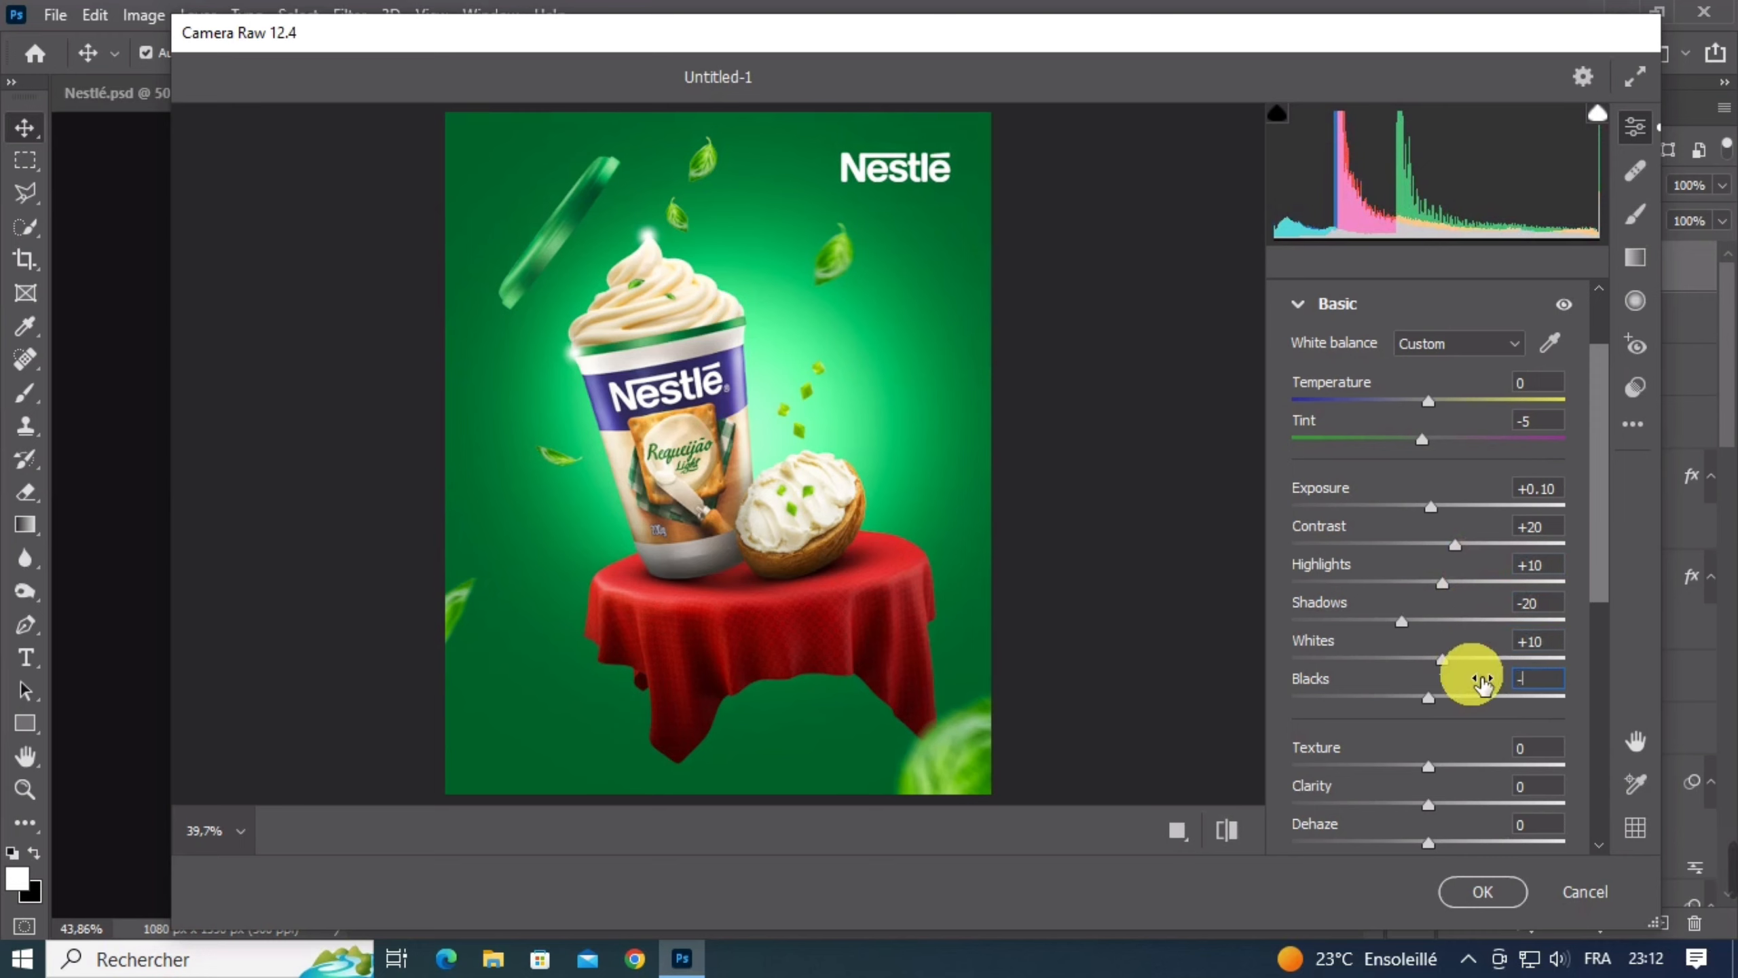
text(10)
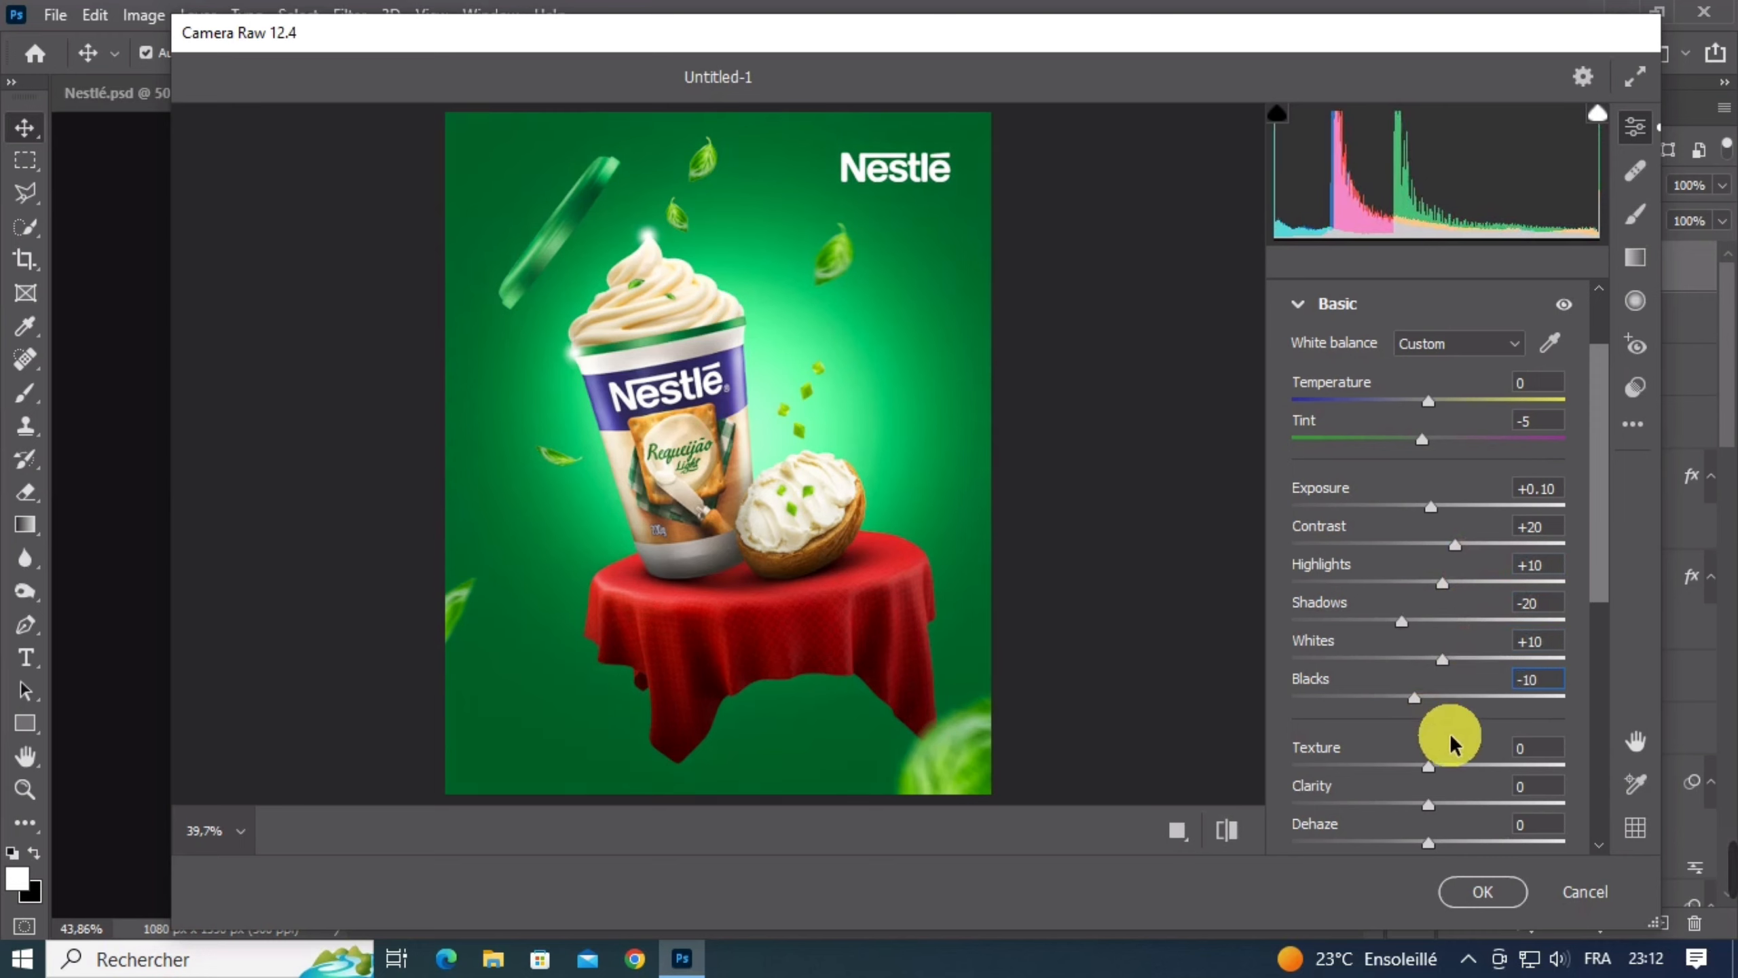
Set Texture to +10 and Clarity to -30, checking the whipped cream and cup at 100% zoom
key(Tab)
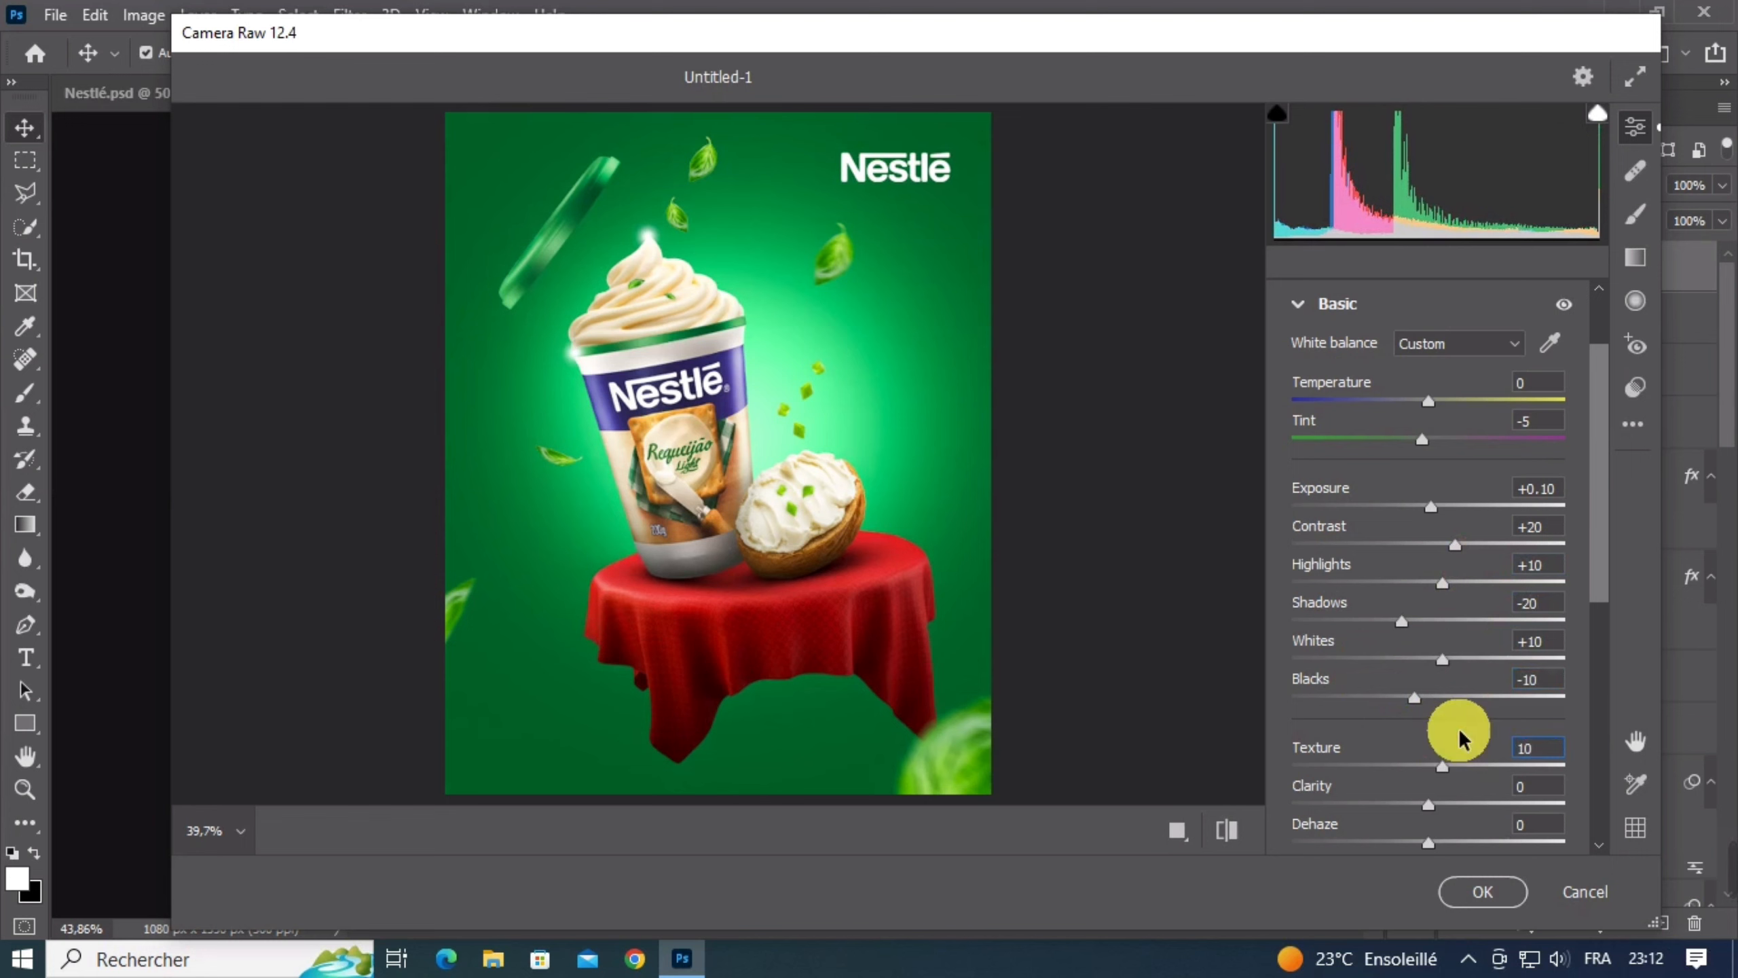
text(10)
key(Tab)
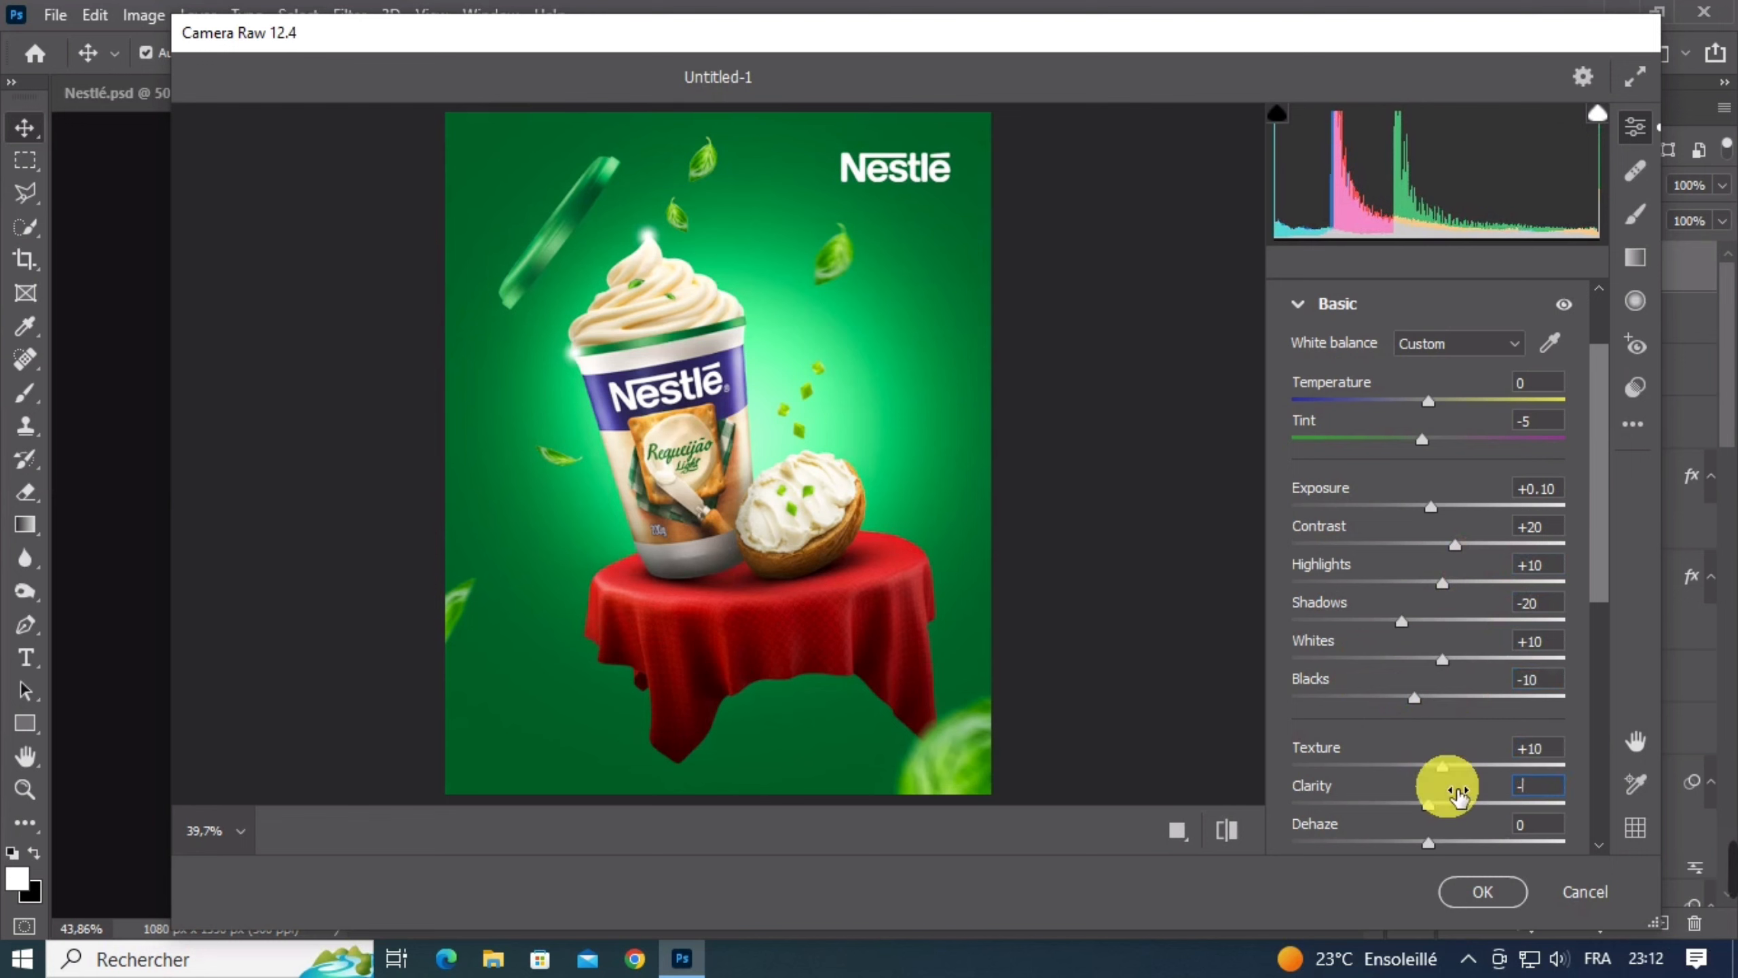
text(-20)
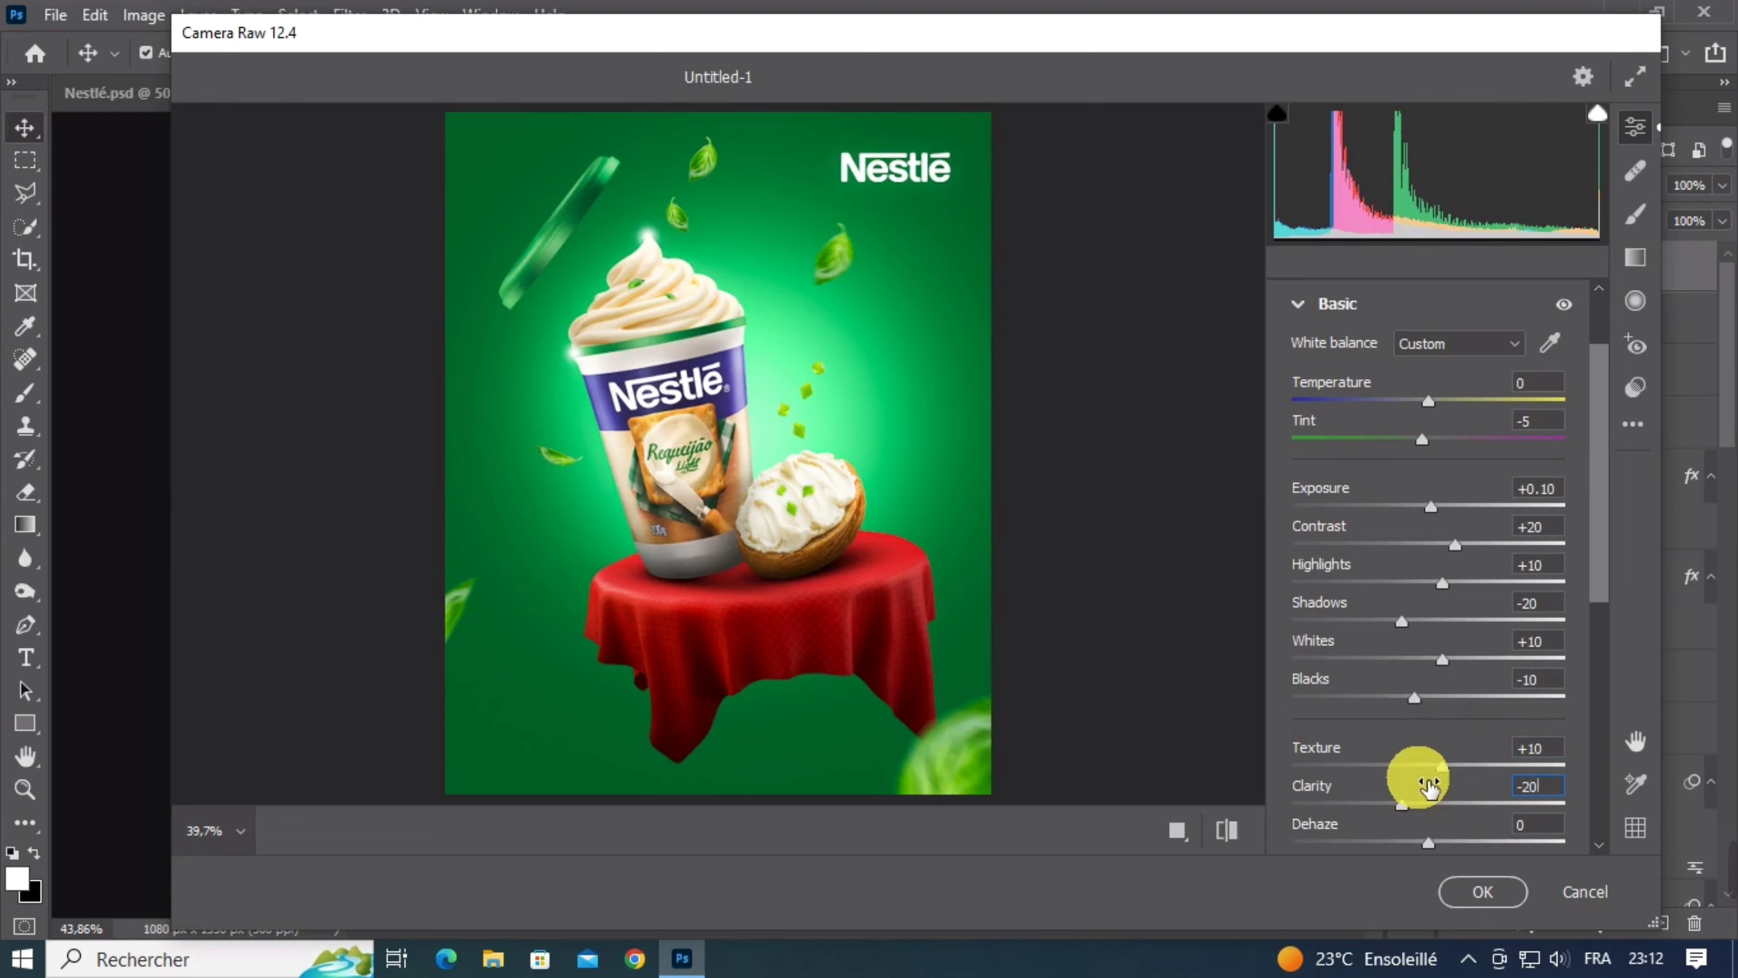
drag(1468, 797, 1447, 800)
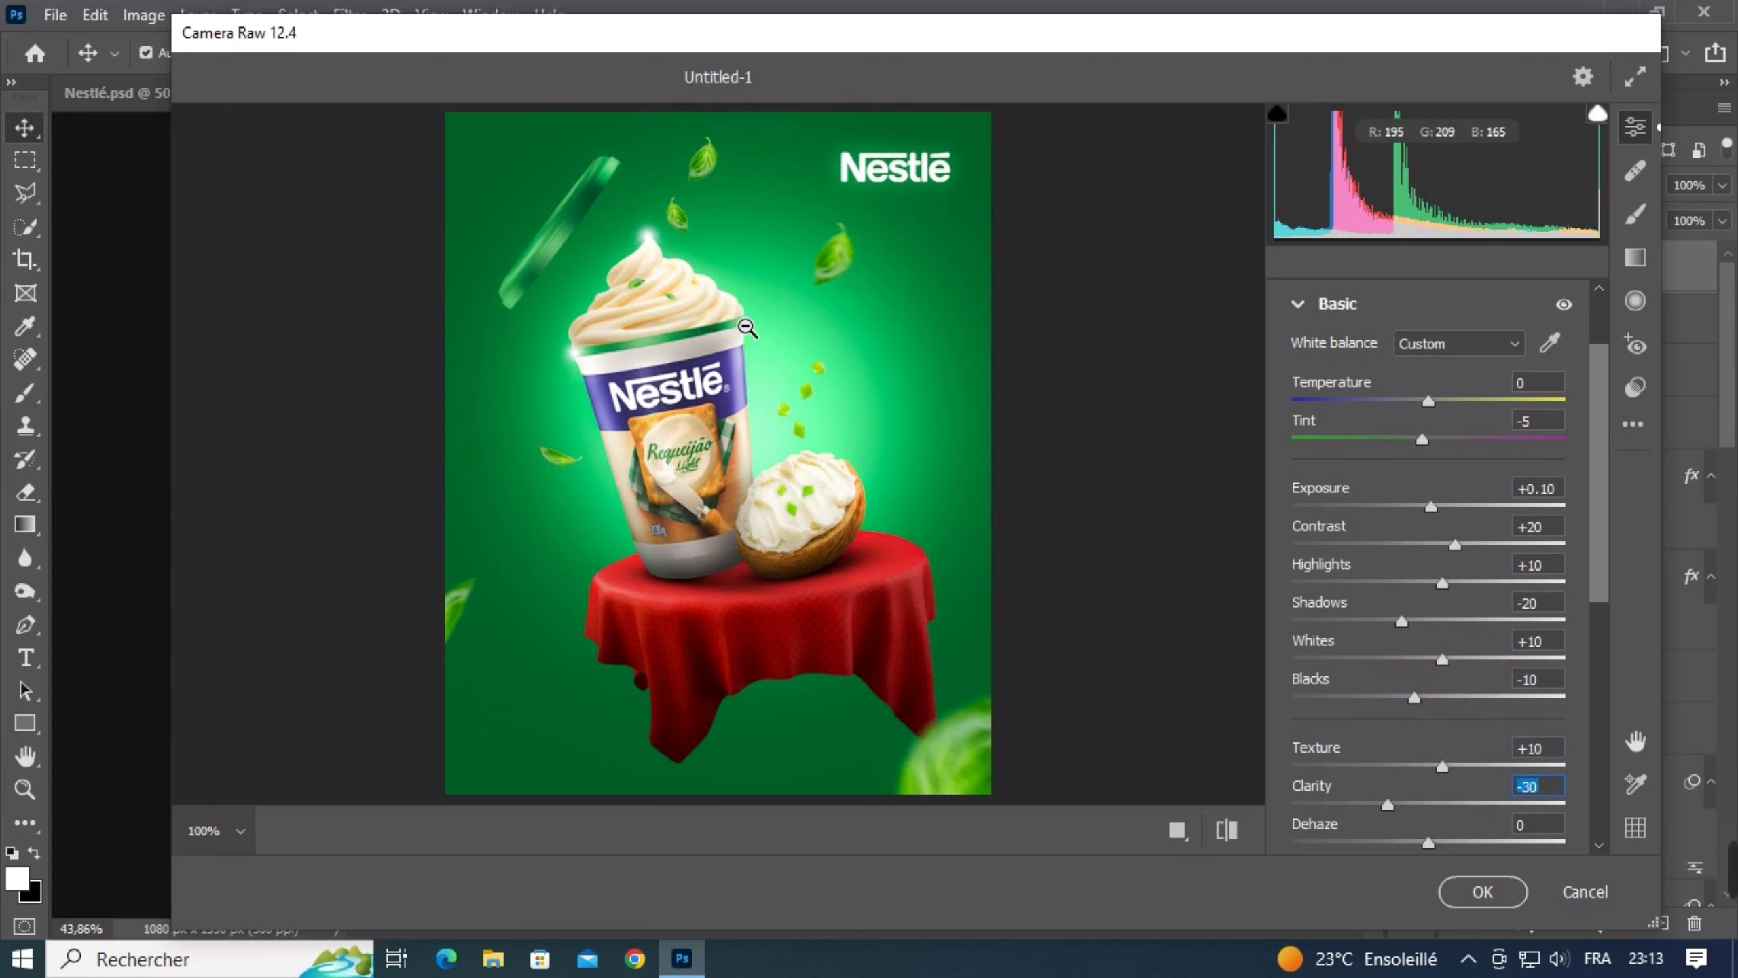
click(770, 325)
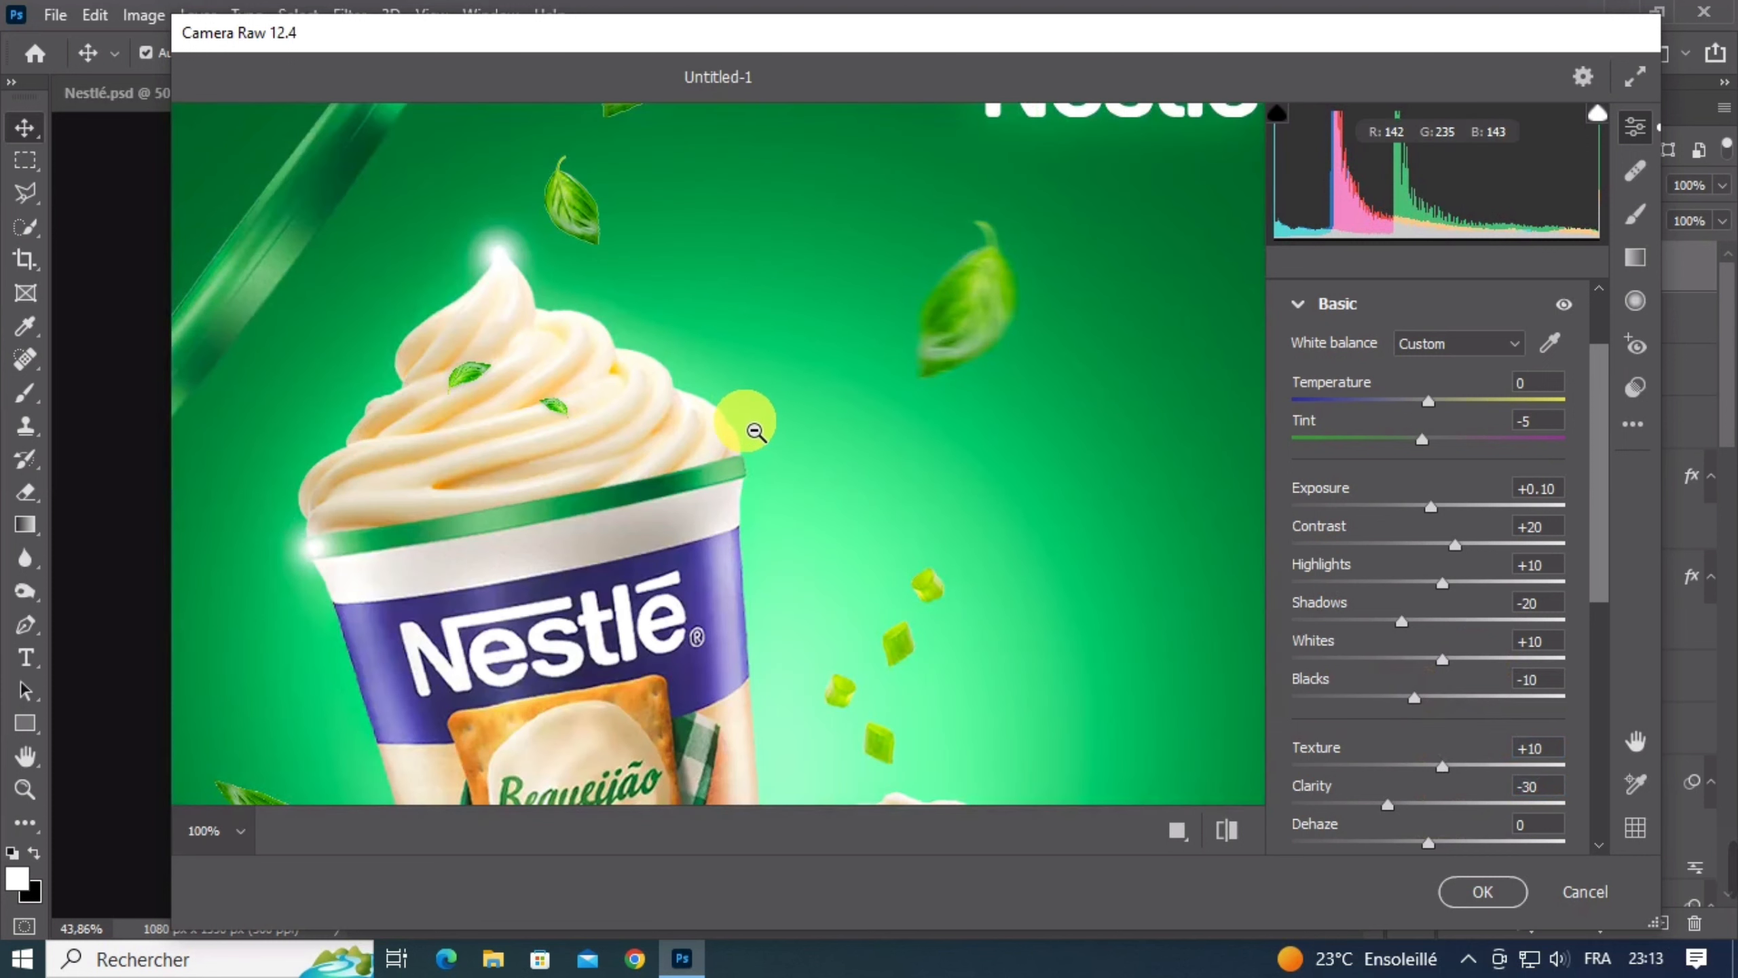
click(756, 431)
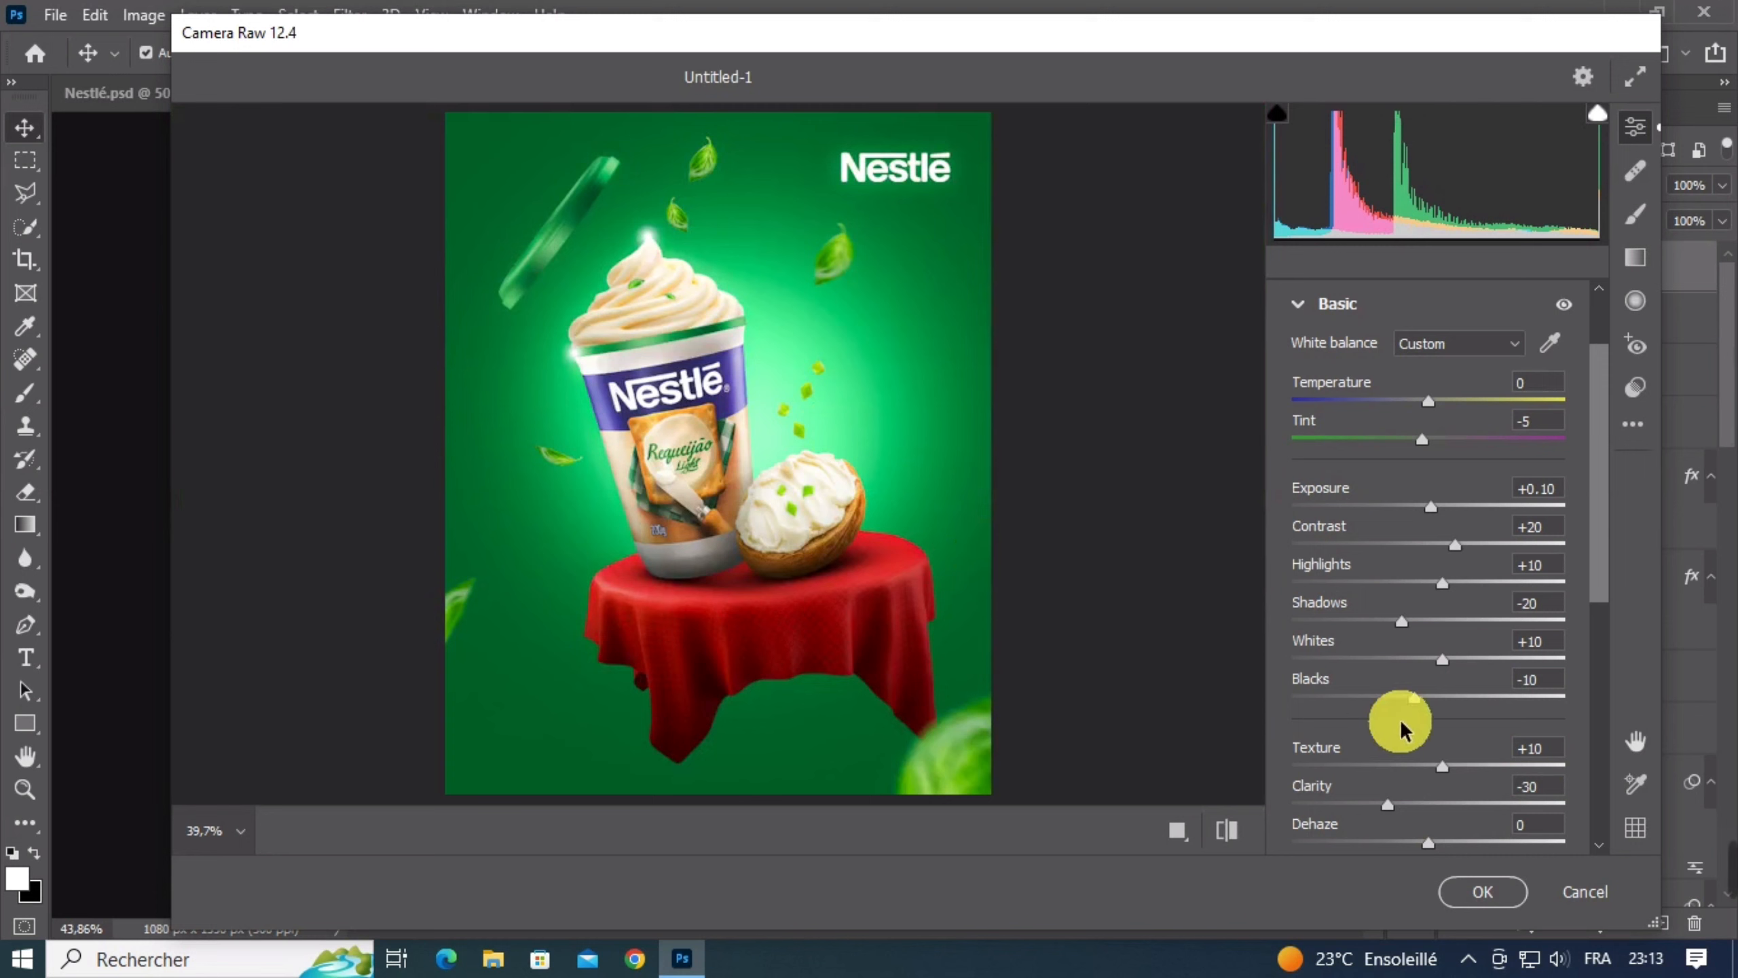
Raise the Vibrance of the merged poster to 5
scroll(1401, 729, down, 3)
click(1468, 661)
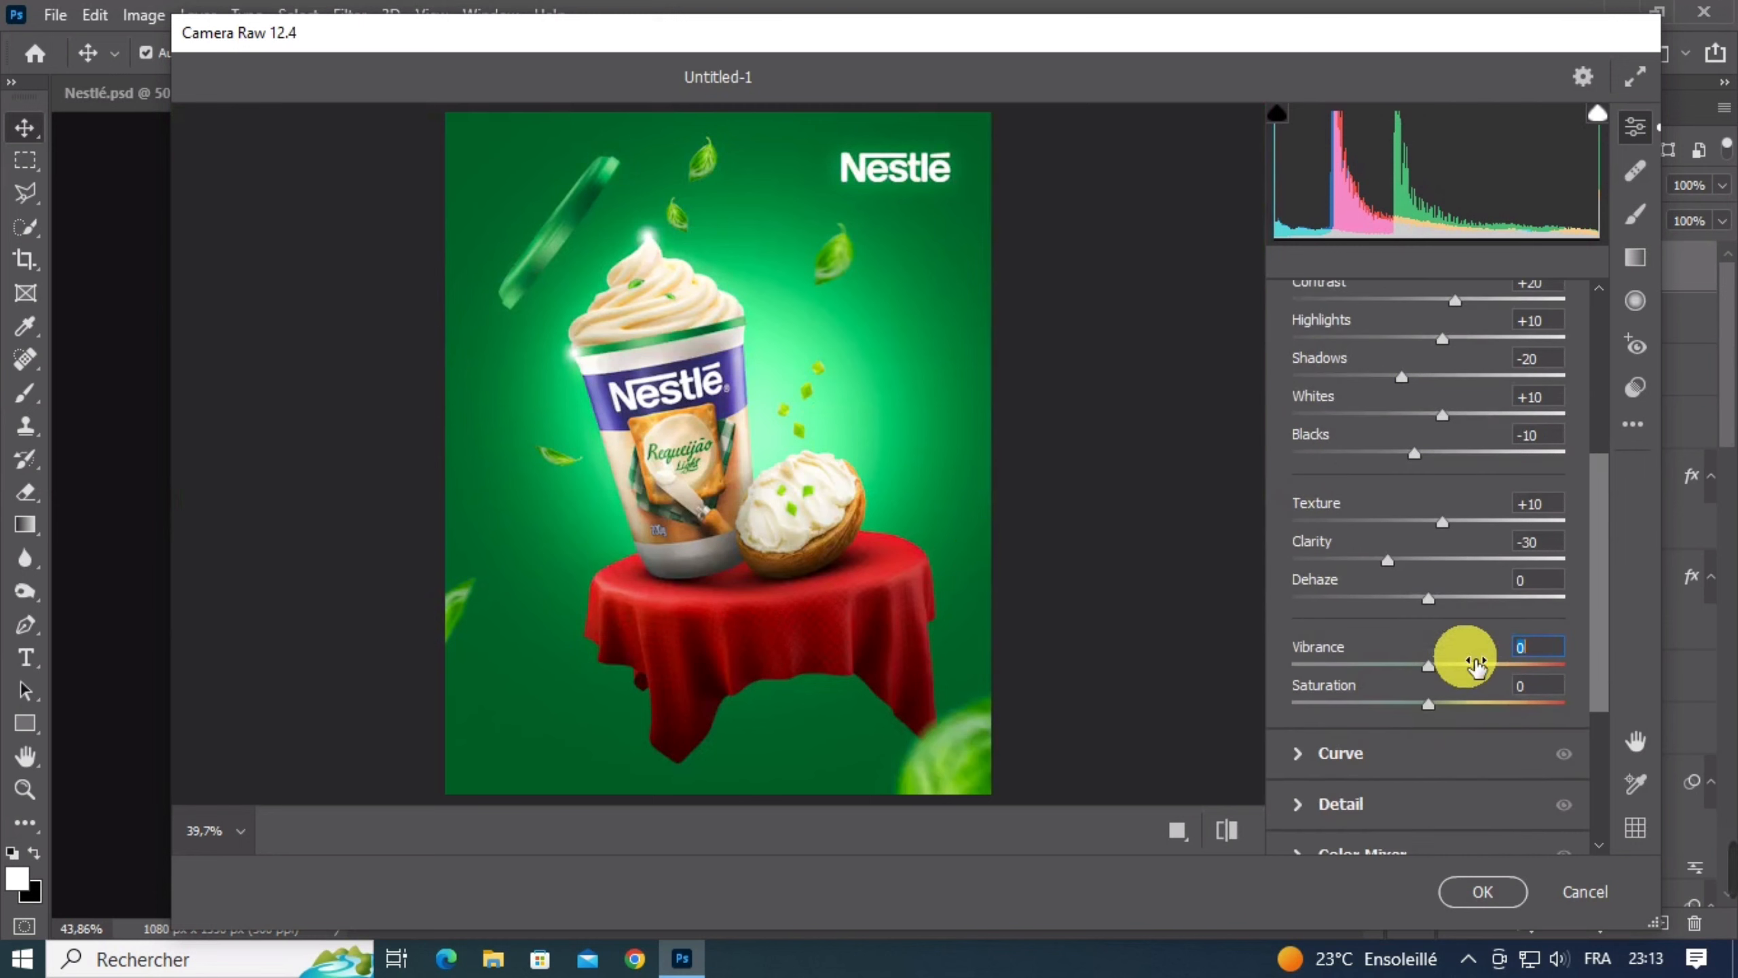
scroll(1373, 617, down, 4)
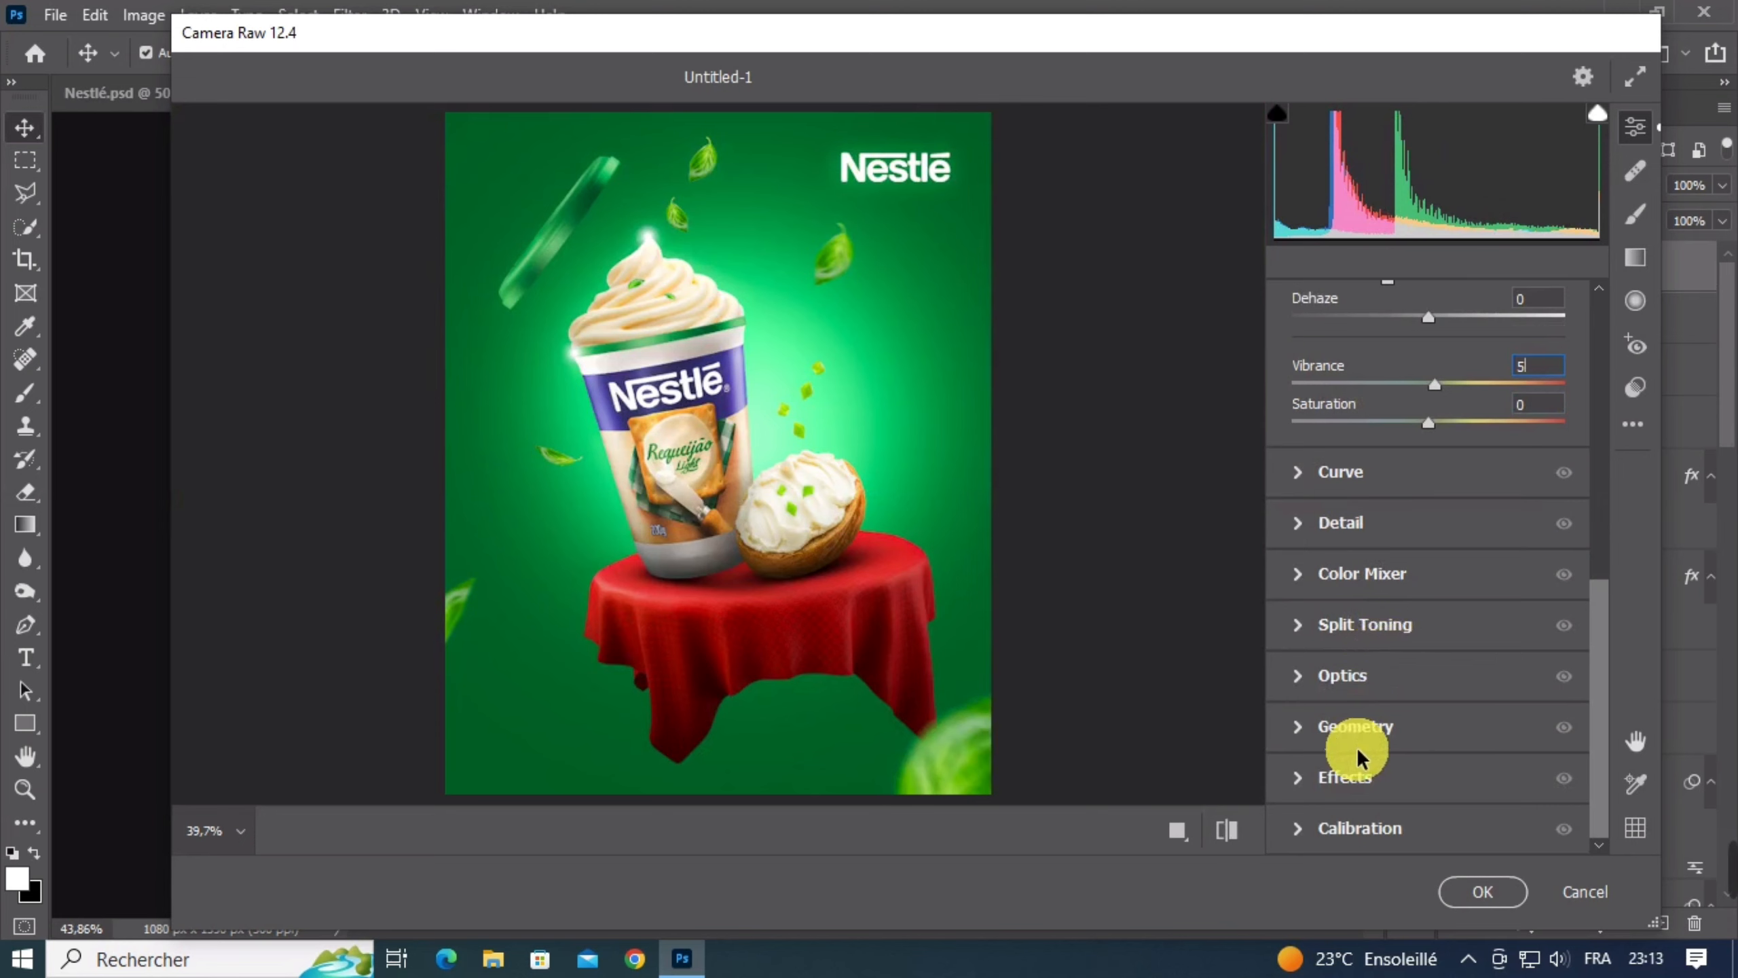
Add a Vignetting effect of -20 and a Grain of 7 to the poster
click(1366, 777)
click(1457, 761)
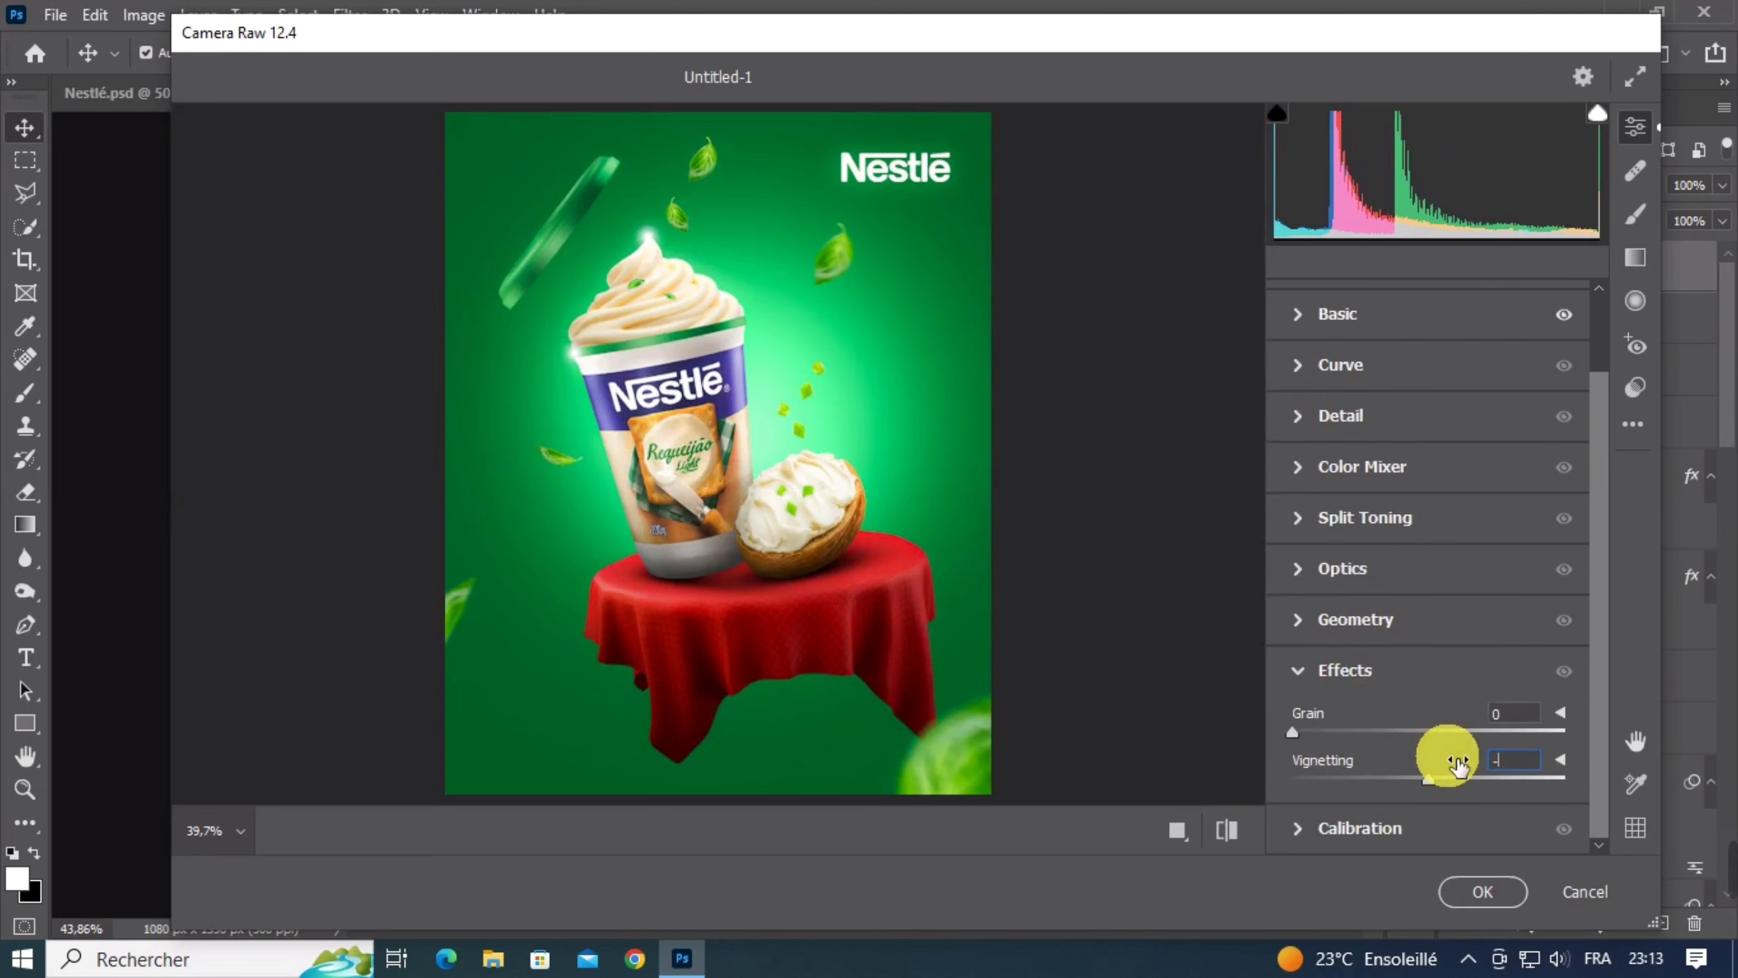
text(-20)
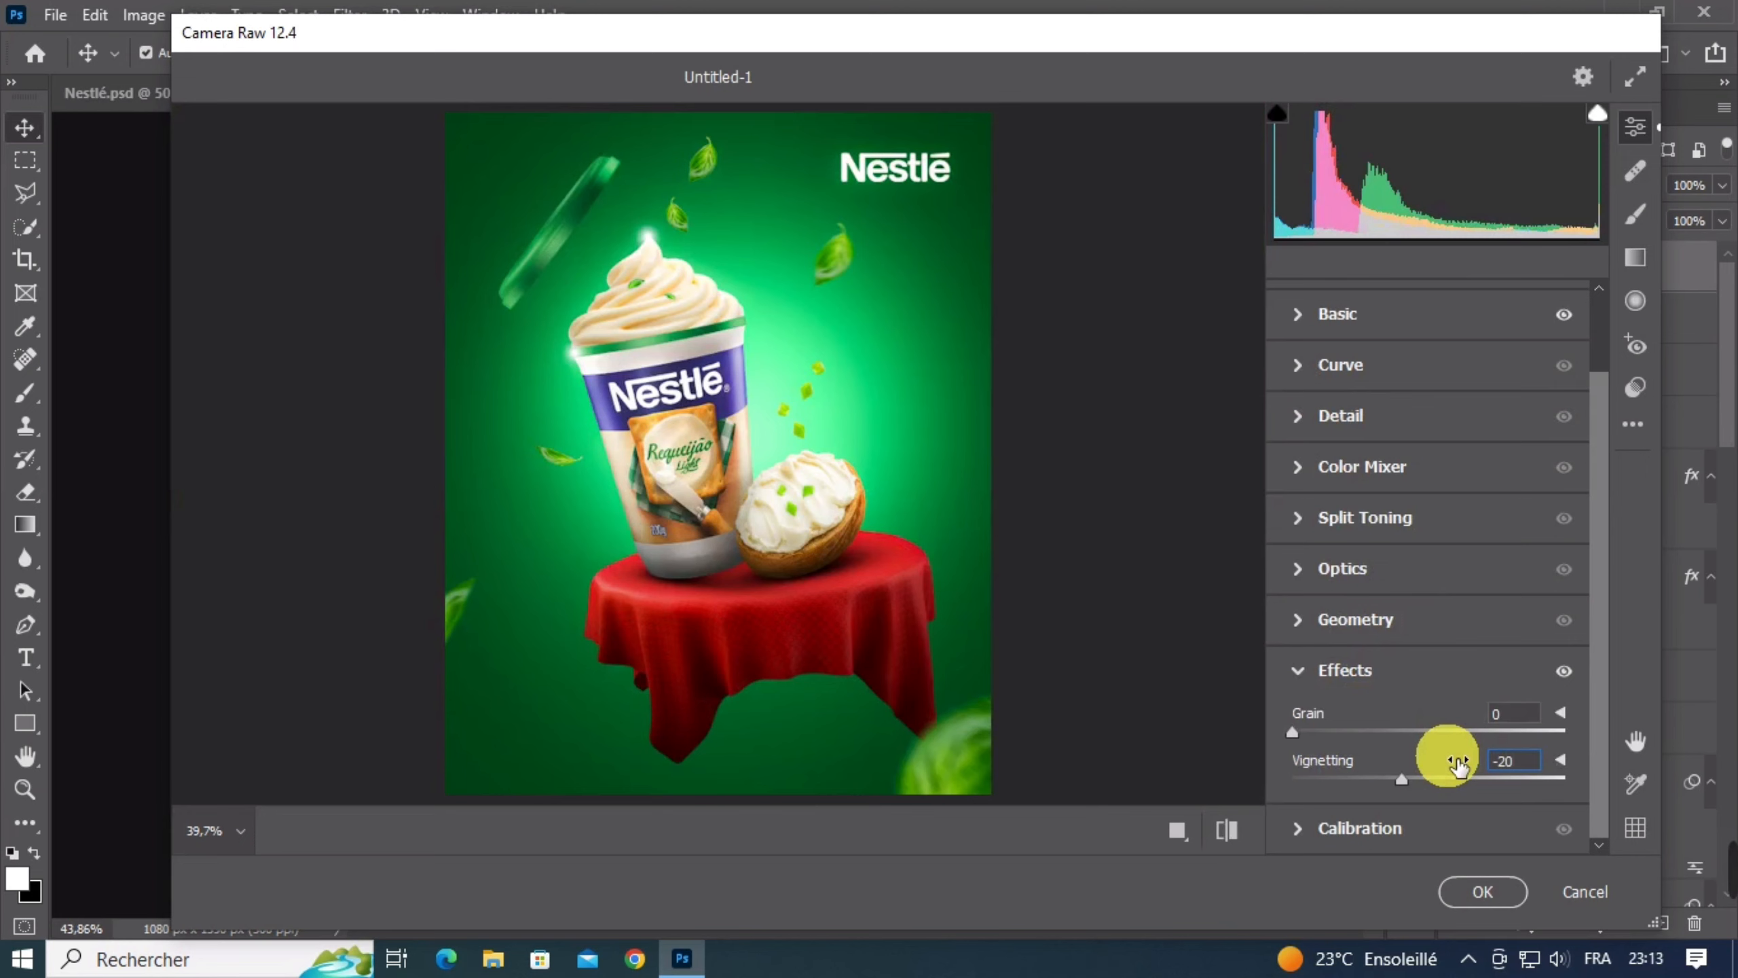
click(1430, 716)
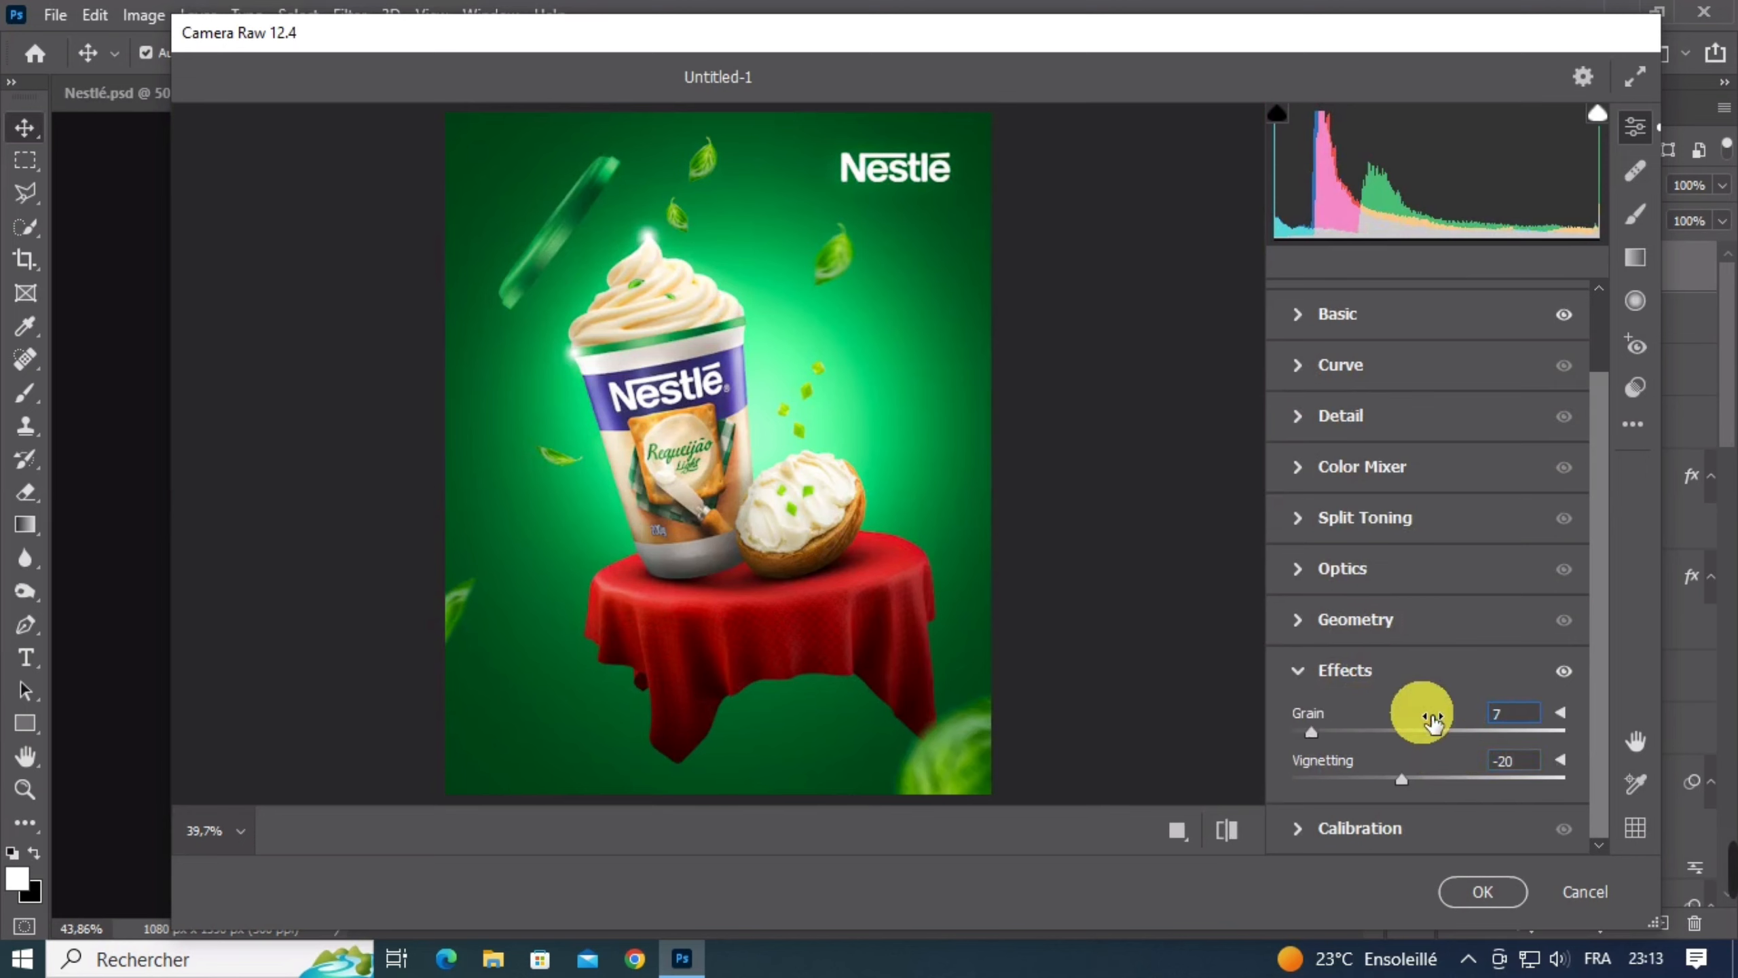
Try a stronger Grain of 28 on the bread and table at 100% zoom, and restore it to 7
click(920, 570)
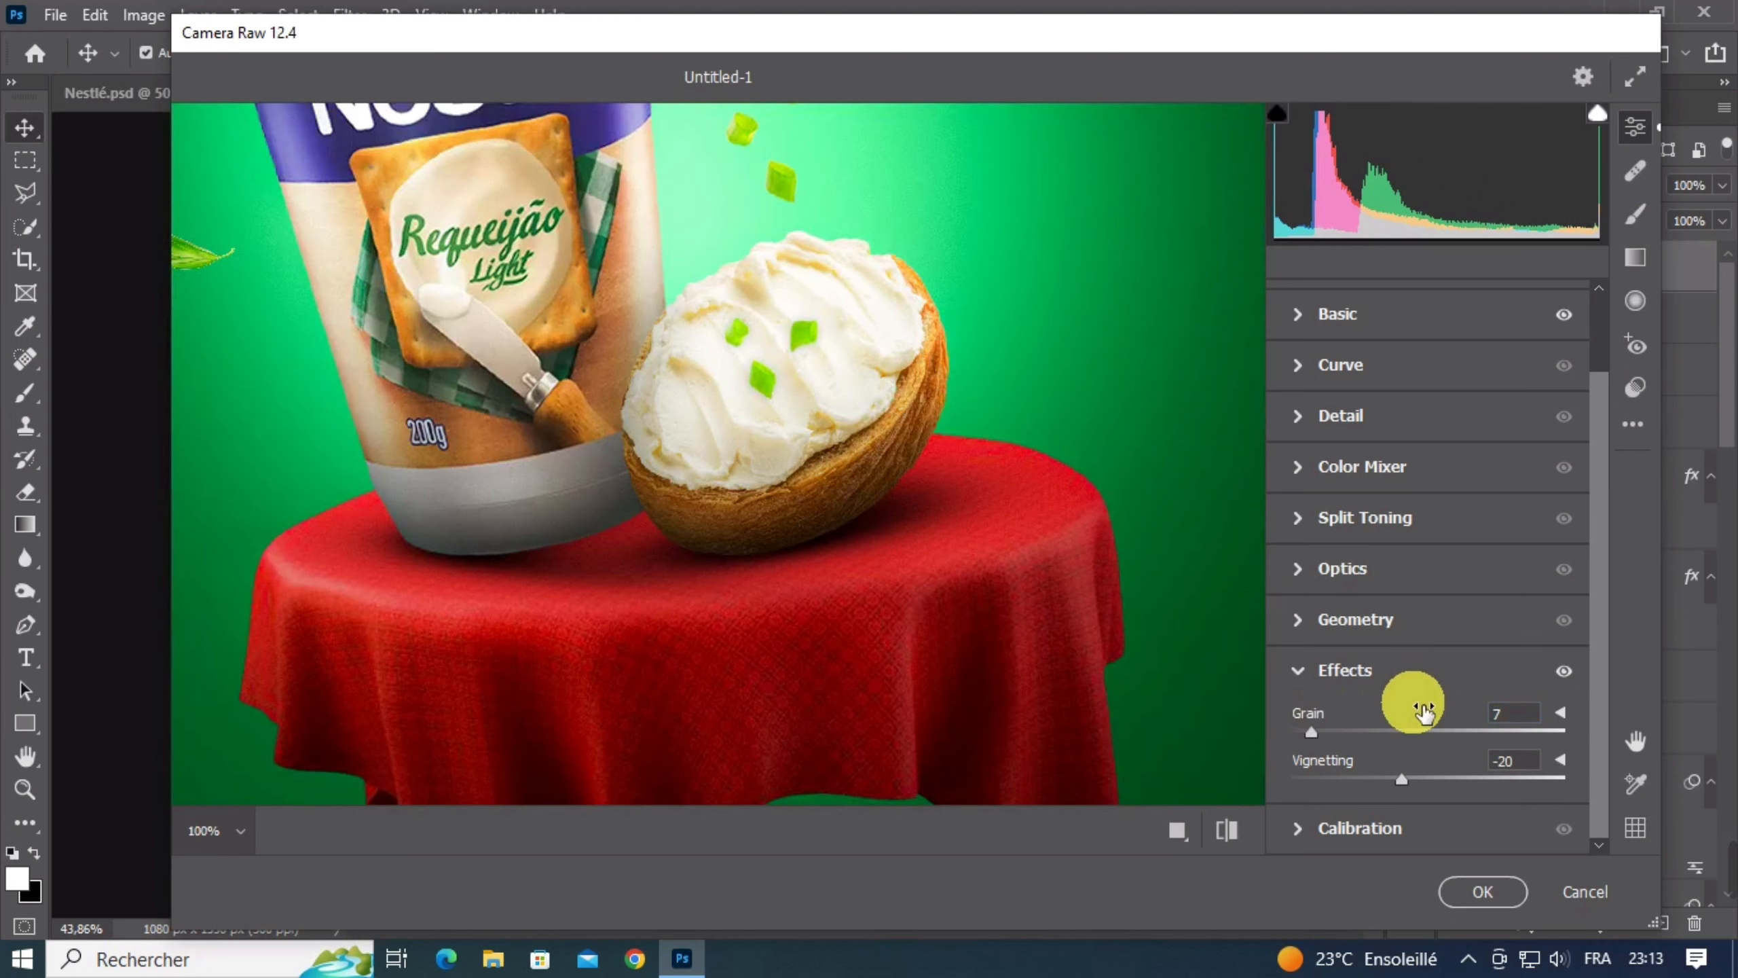
click(1425, 714)
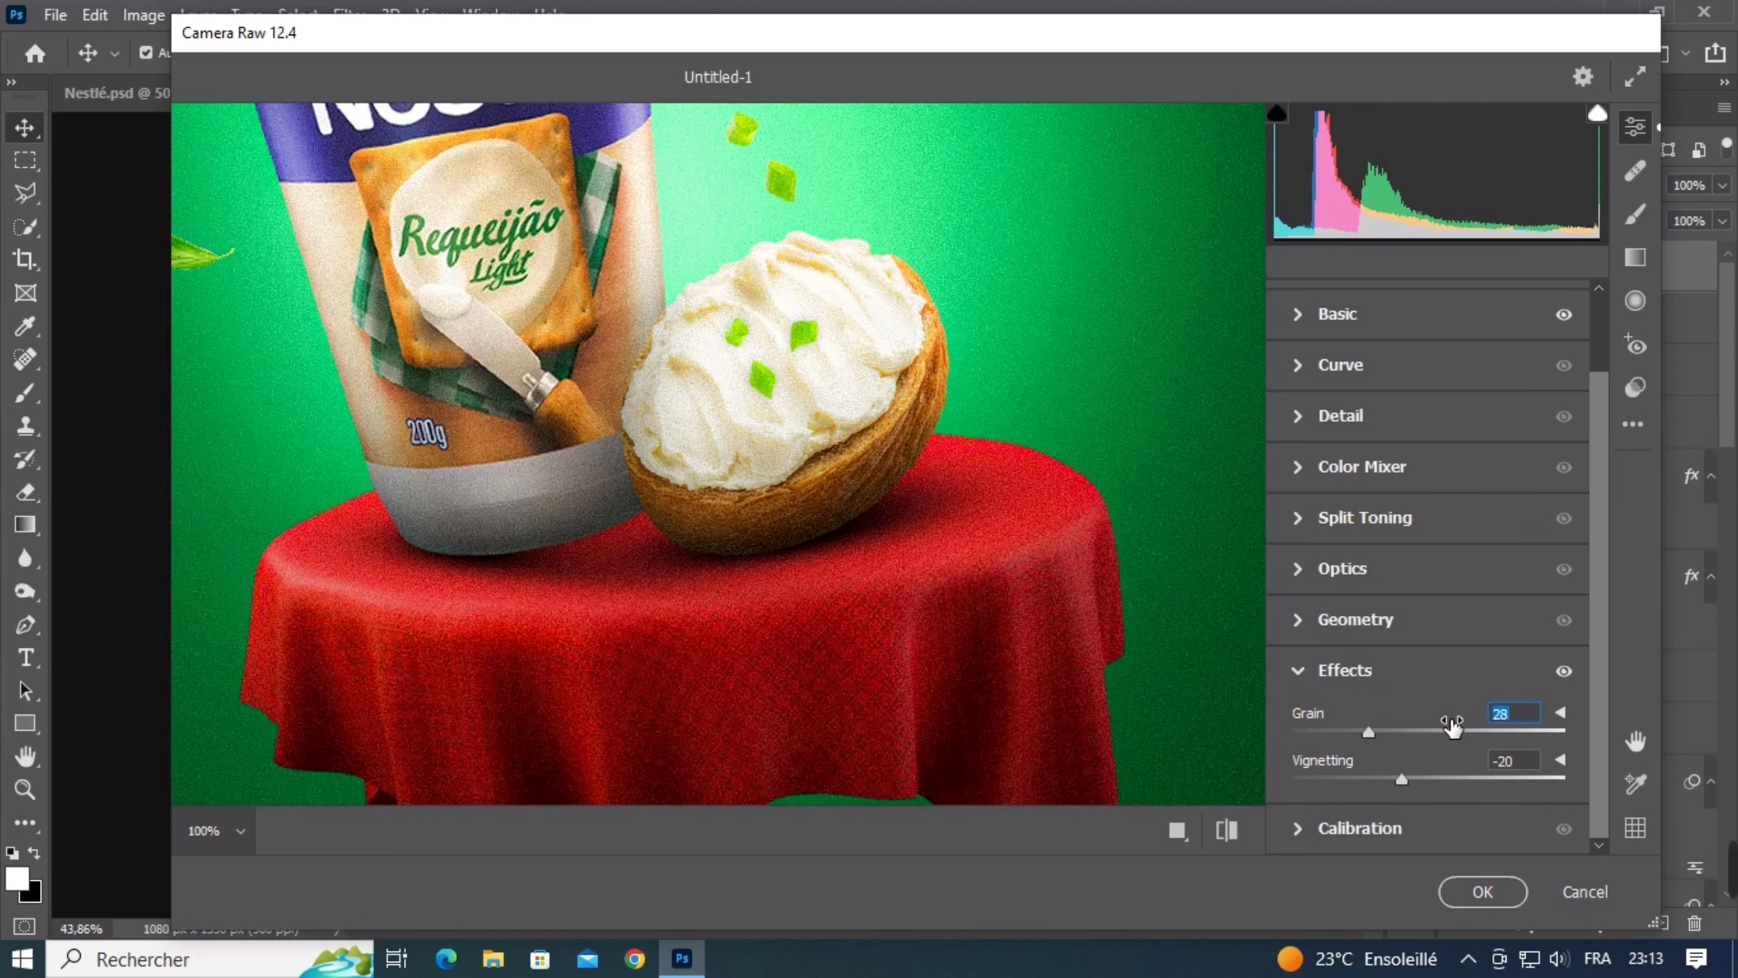
click(1453, 725)
Set the lens Vignette in the Optics adjustments to -10
click(1292, 641)
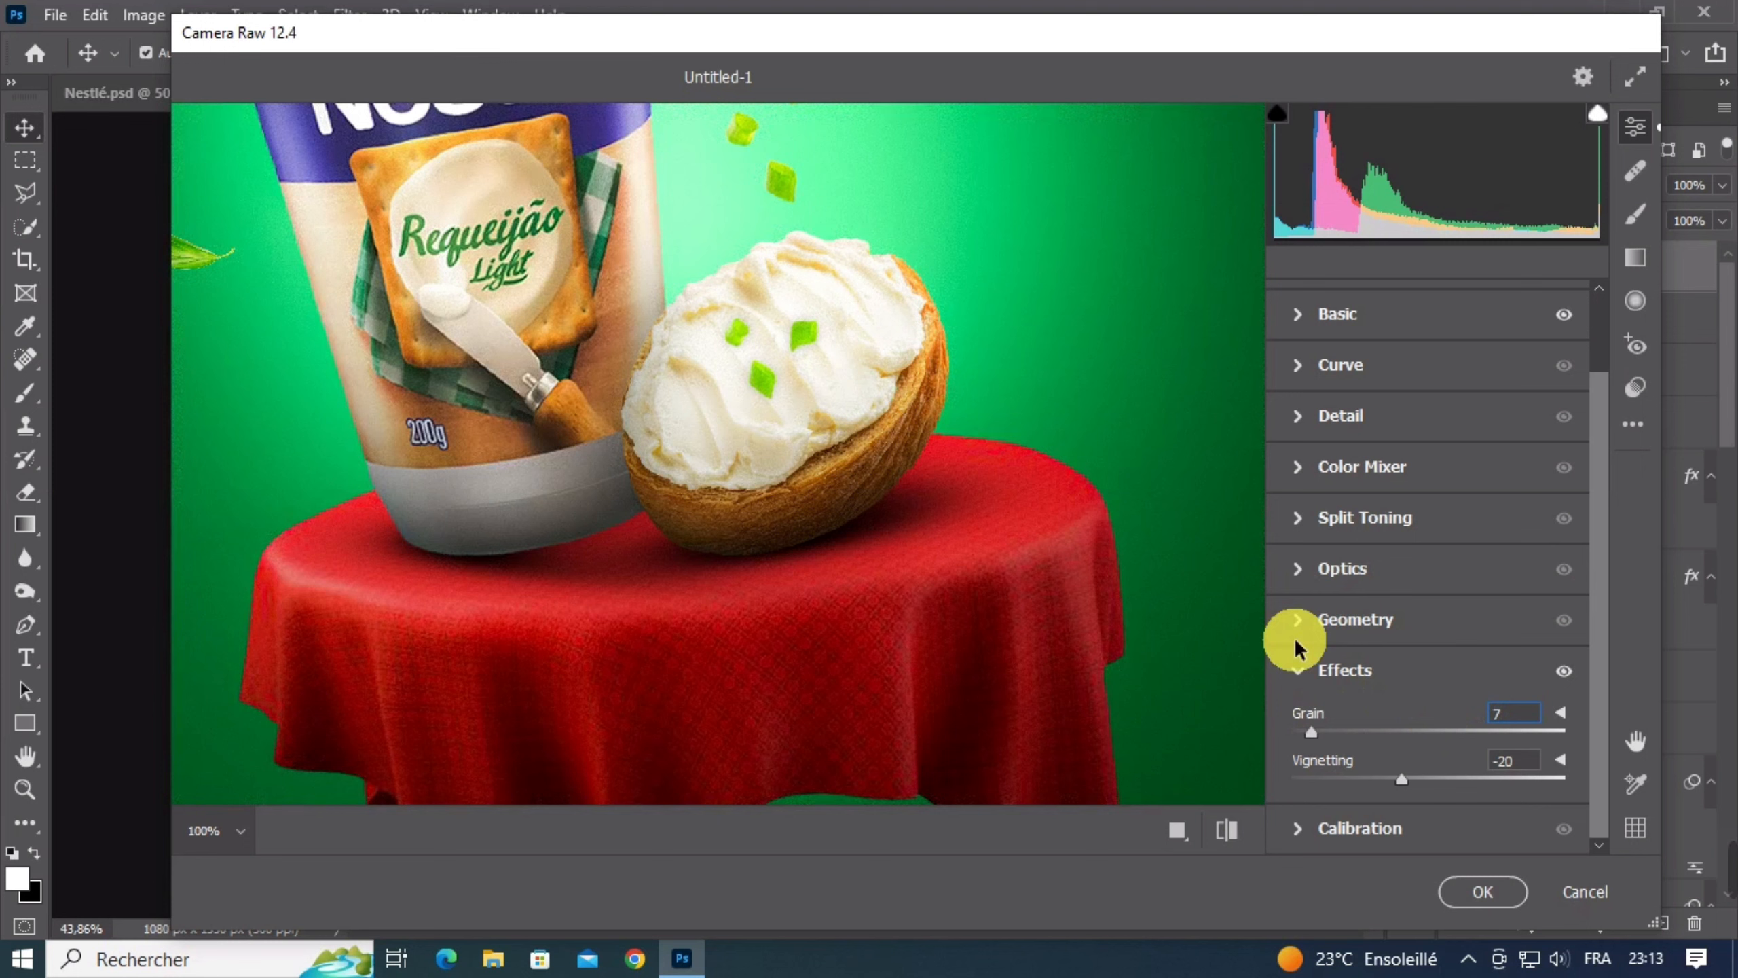
click(1096, 536)
click(1375, 581)
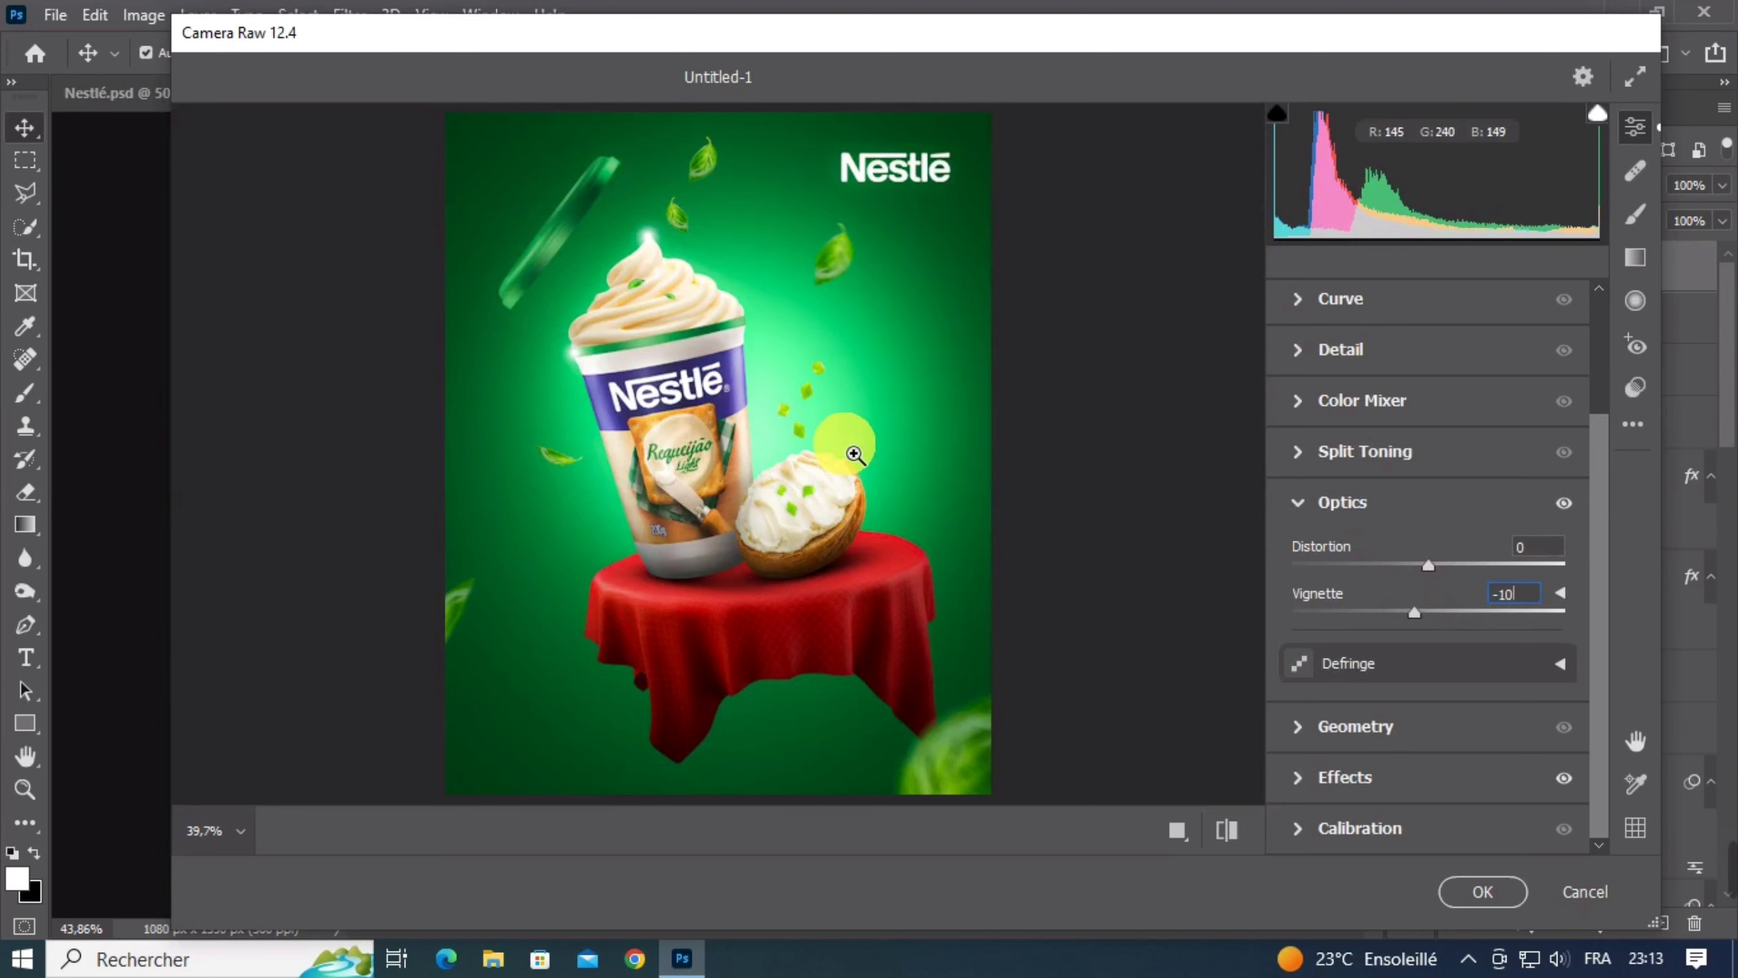
Compare the poster with and without the Basic adjustments and apply the Camera Raw filter
click(1313, 326)
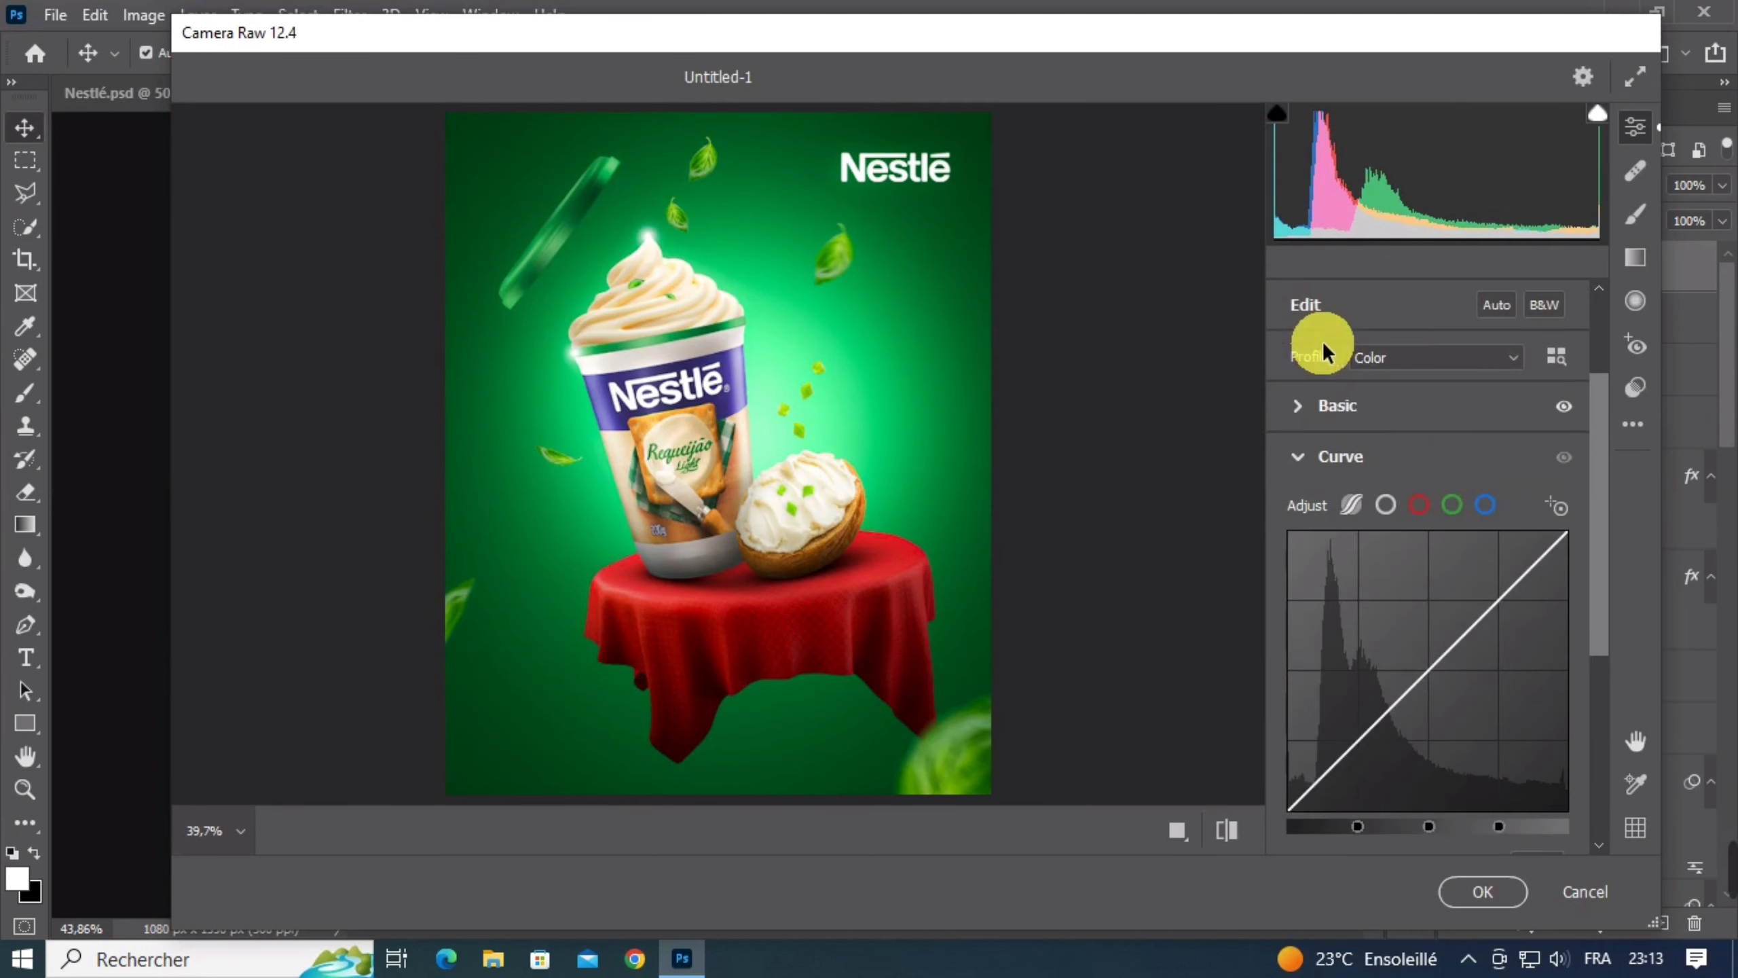
click(1291, 400)
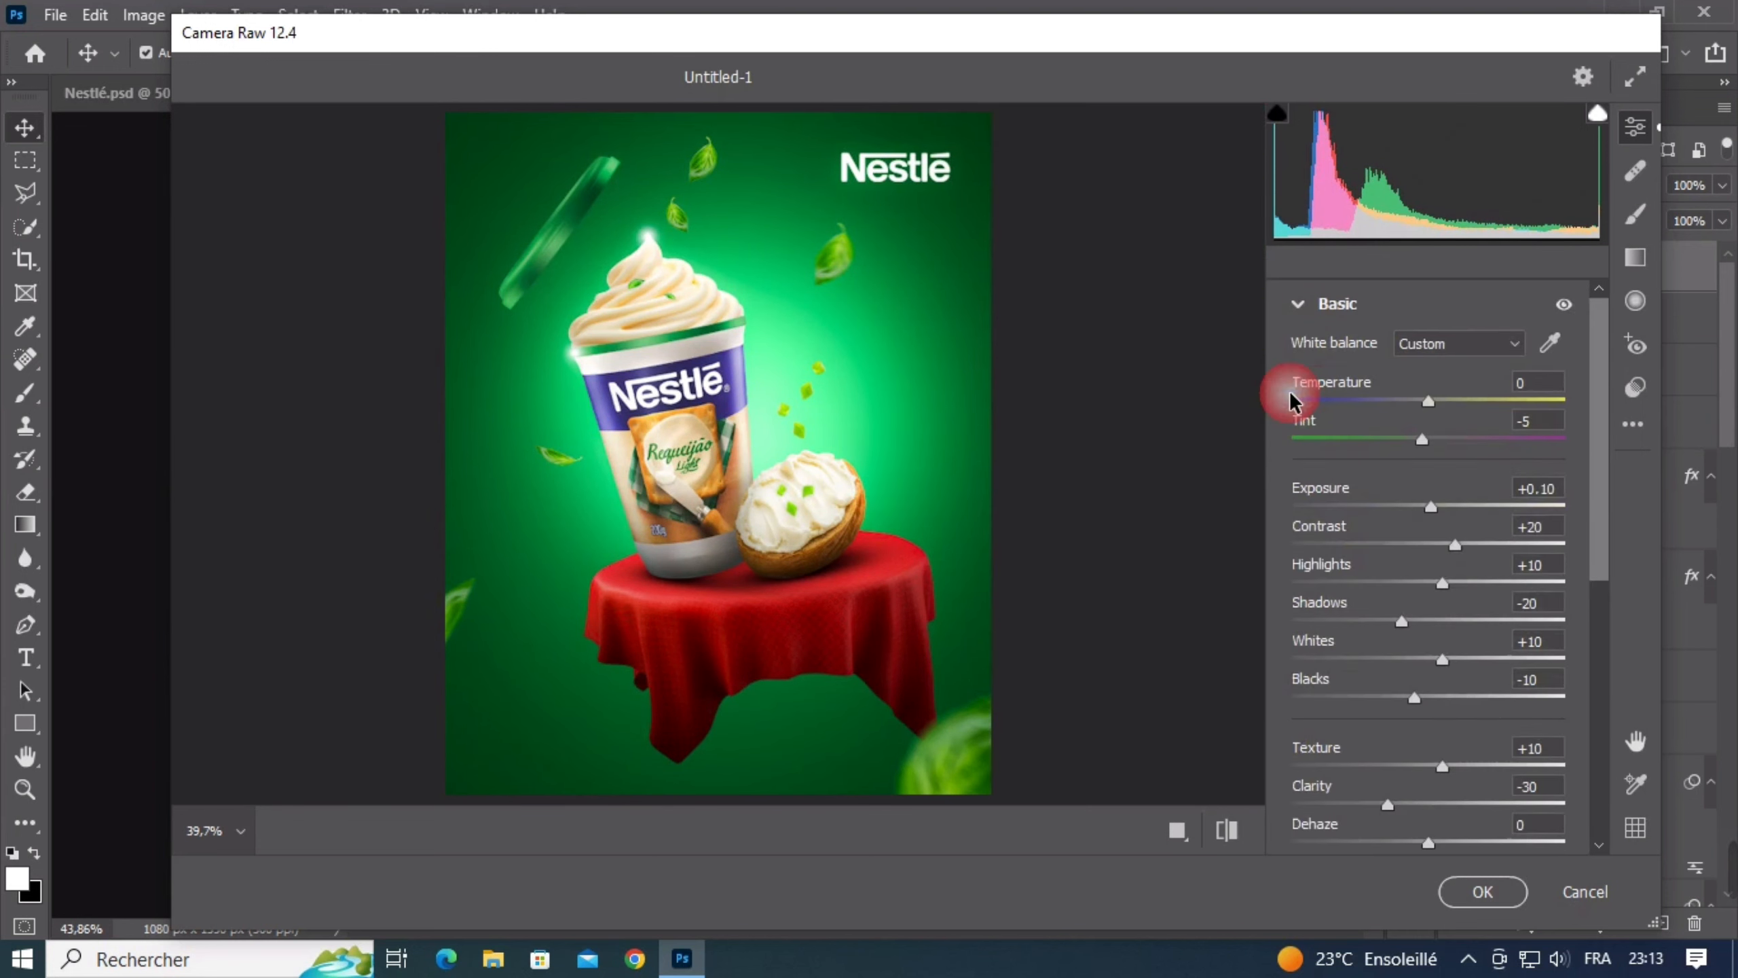
click(1567, 305)
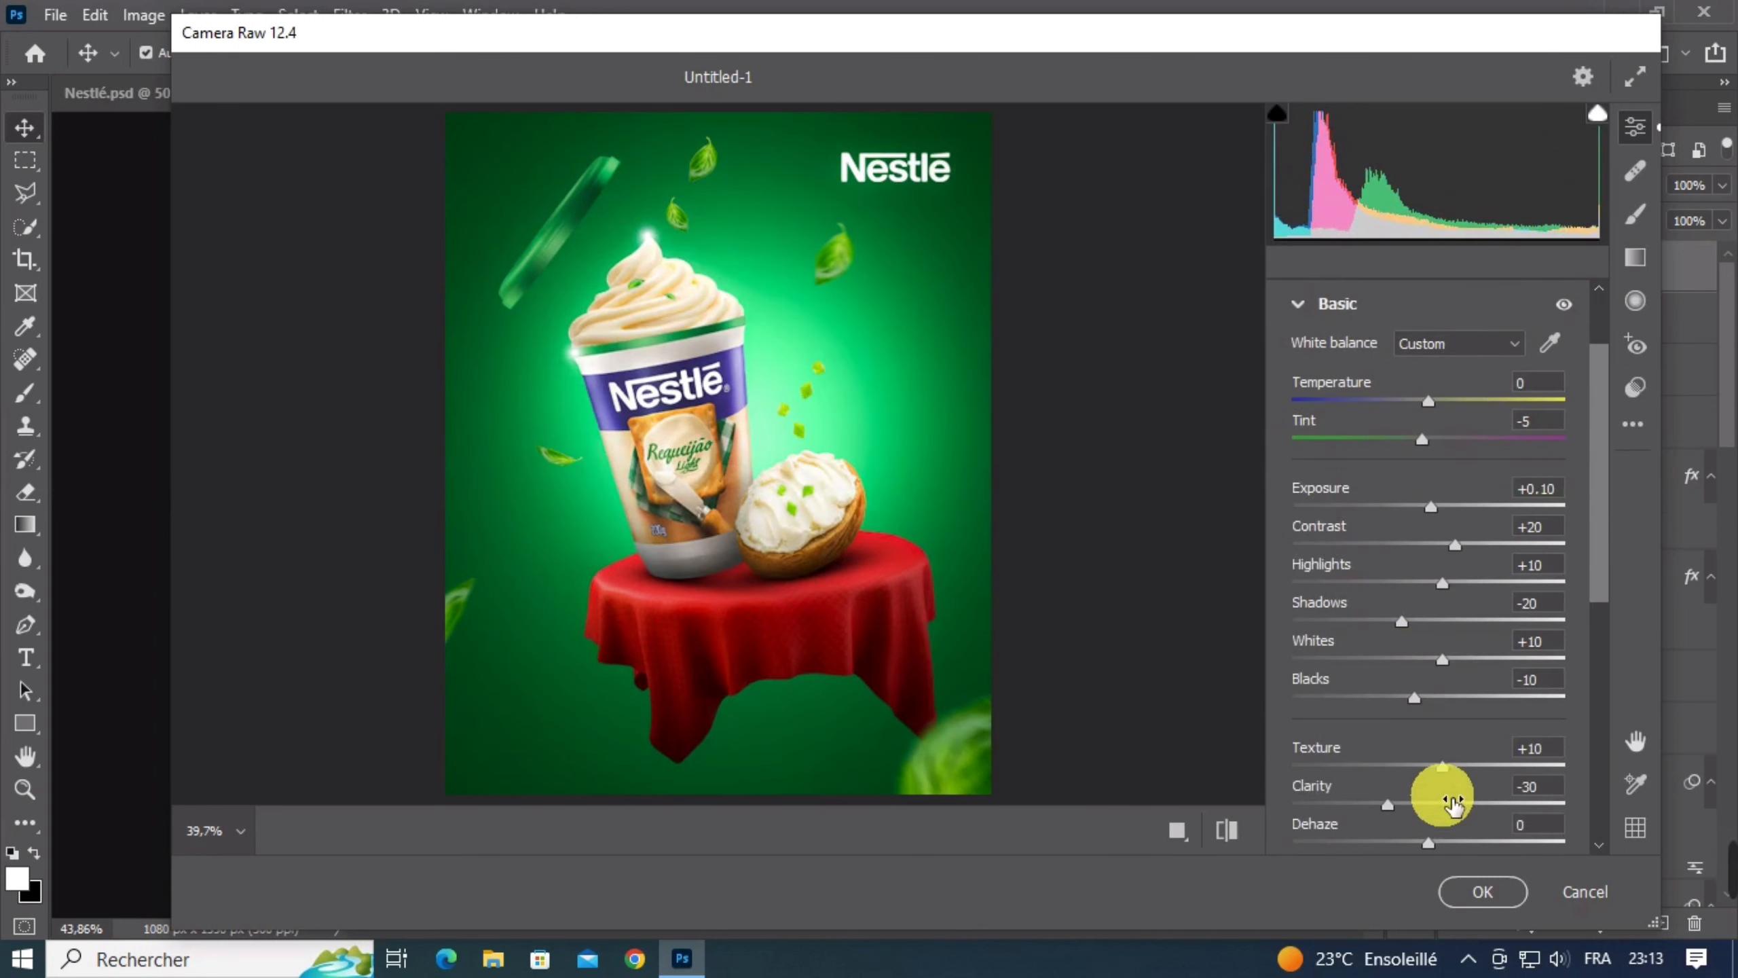
click(1480, 891)
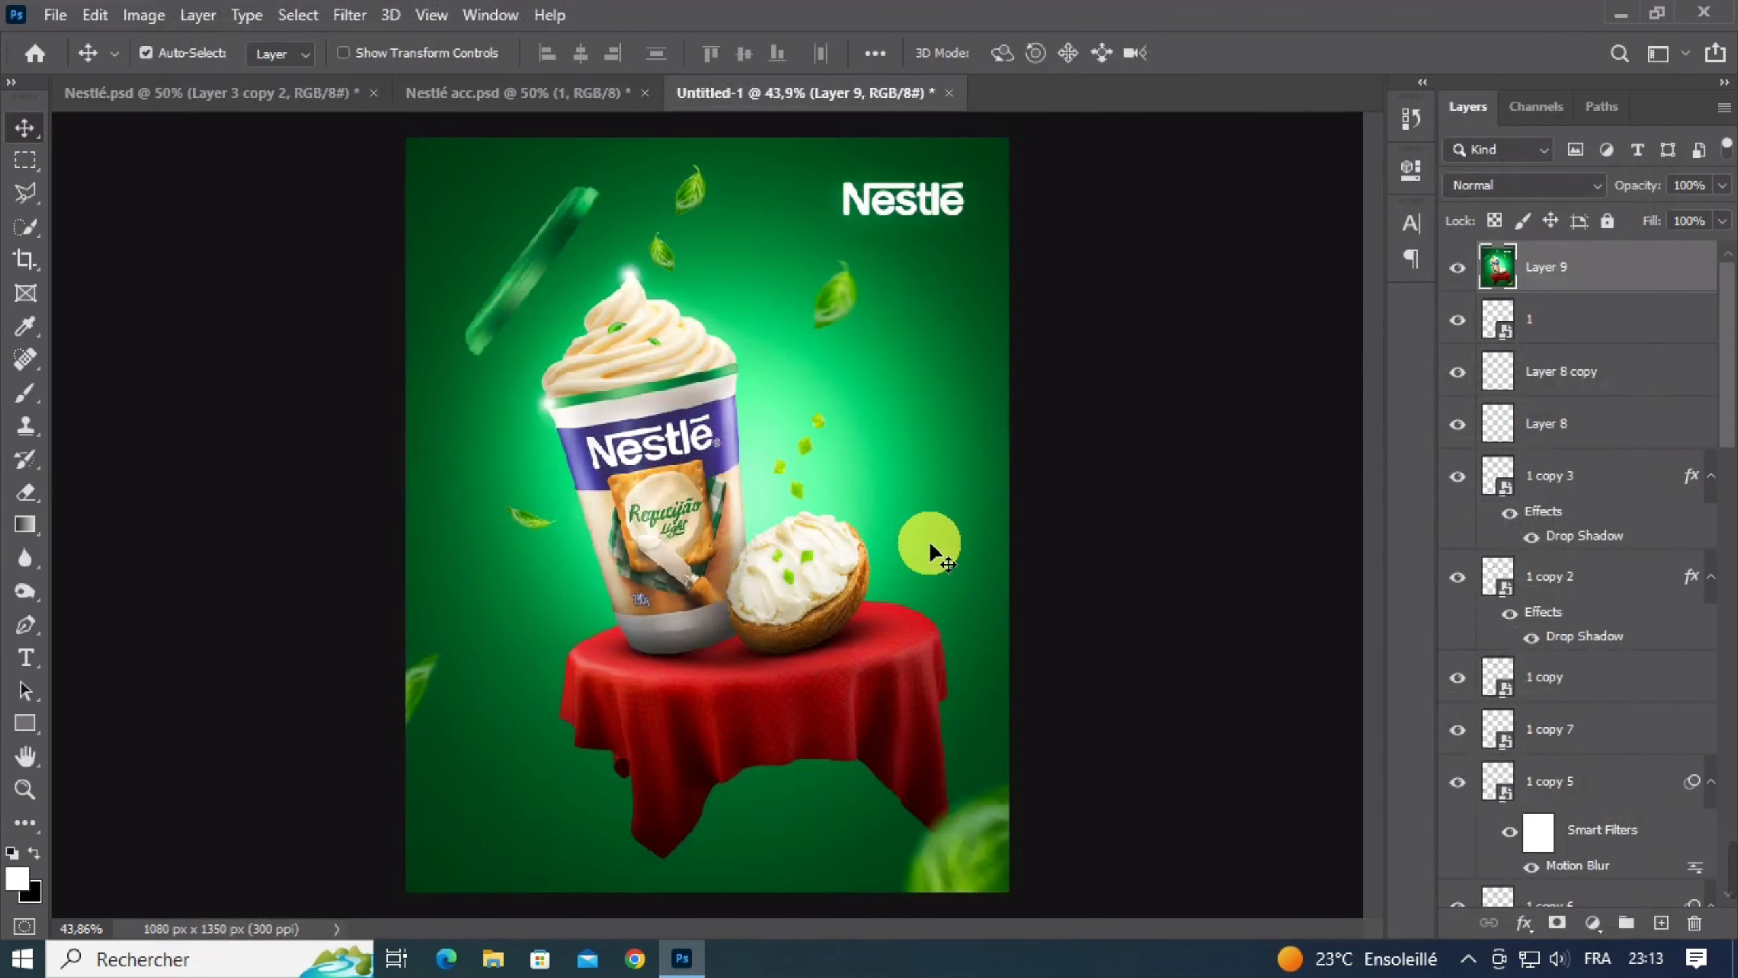
Compare the poster with Layer 9 hidden and shown, and examine the graded composition at several magnifications
key(ctrl+minus)
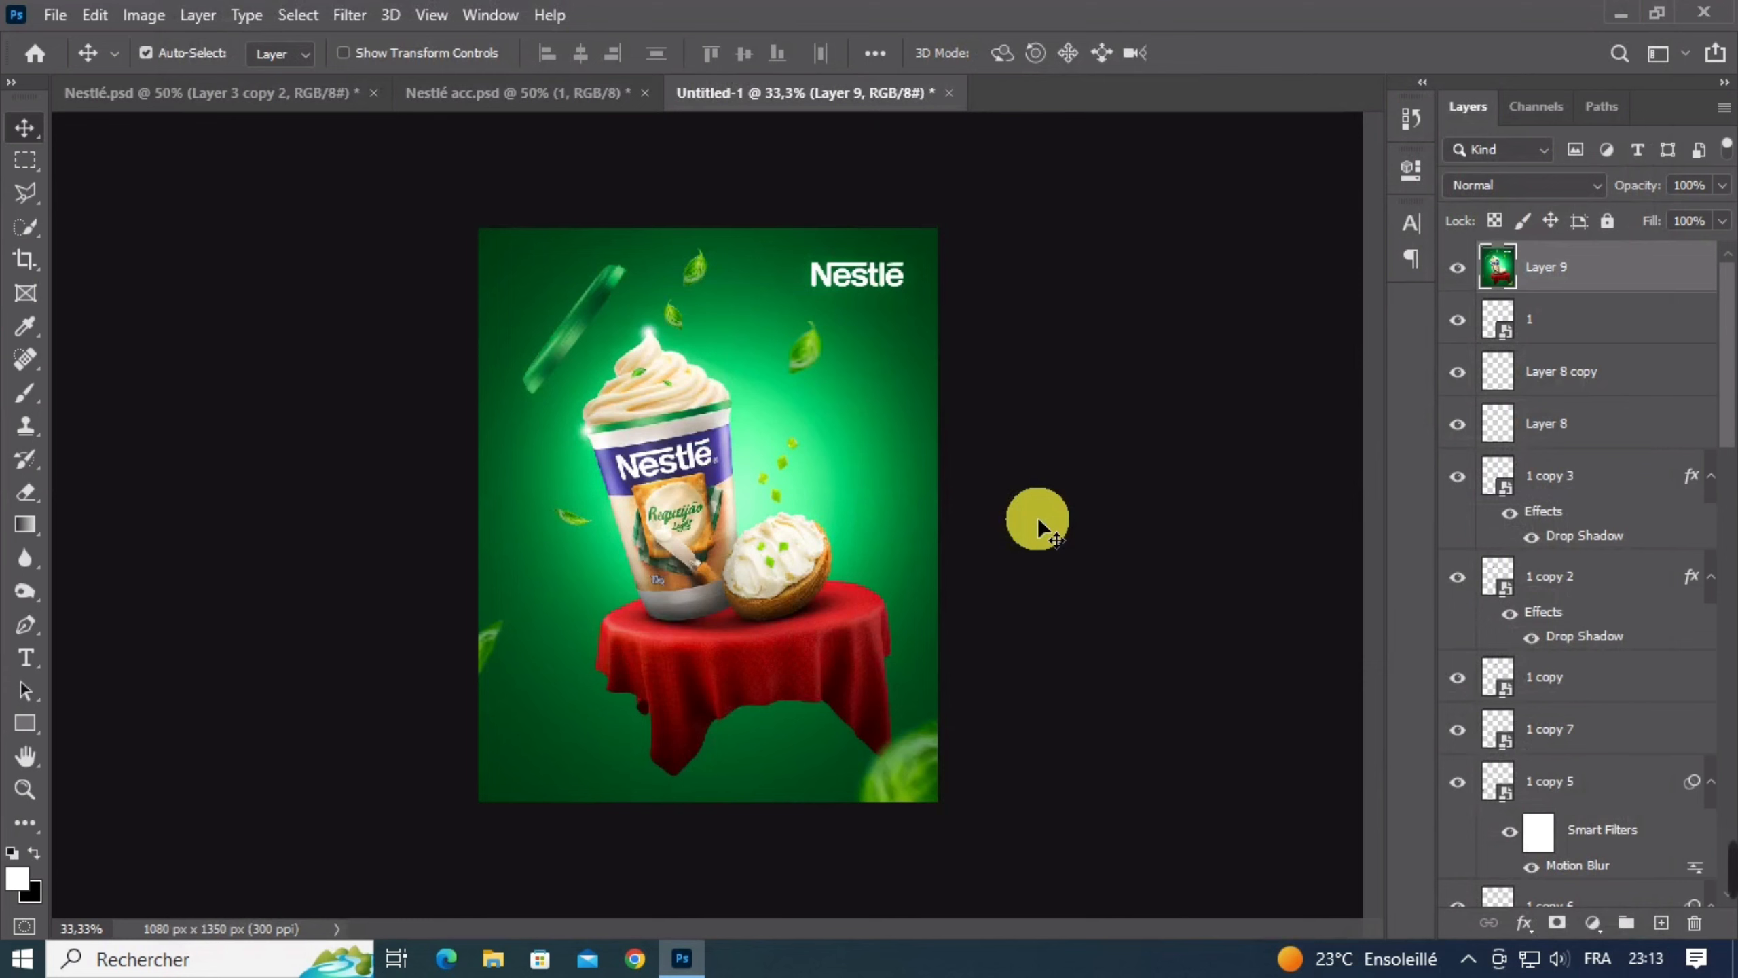
click(1459, 268)
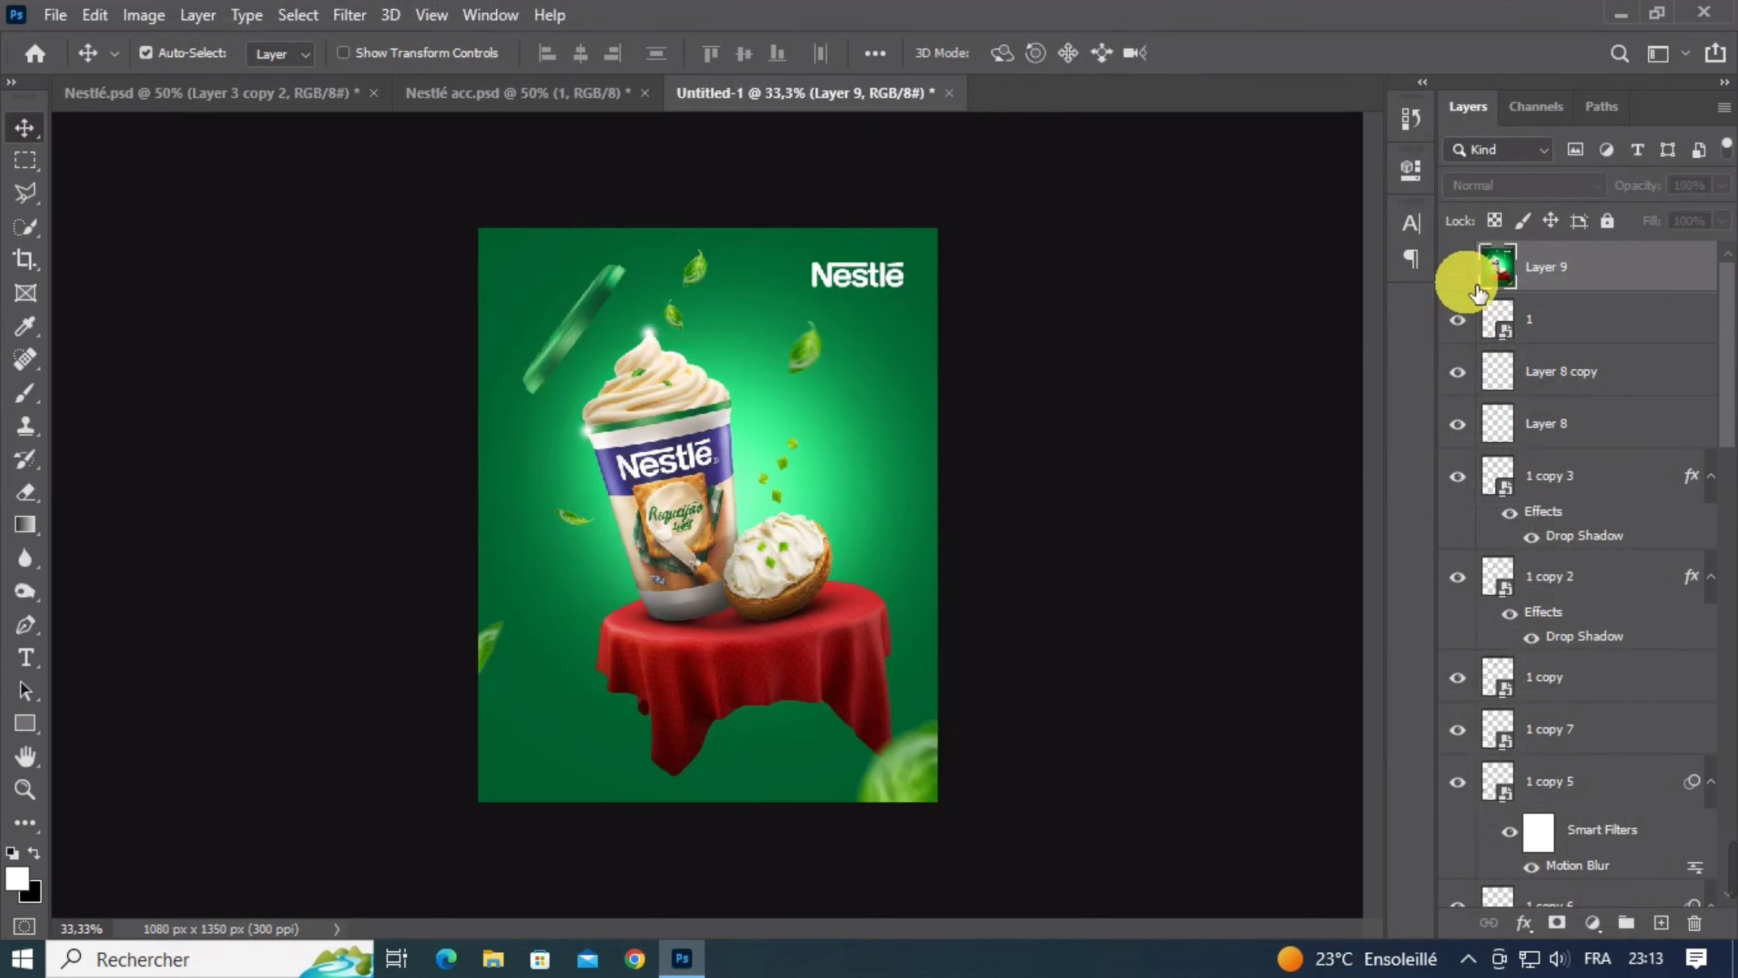
click(1459, 268)
key(ctrl+minus)
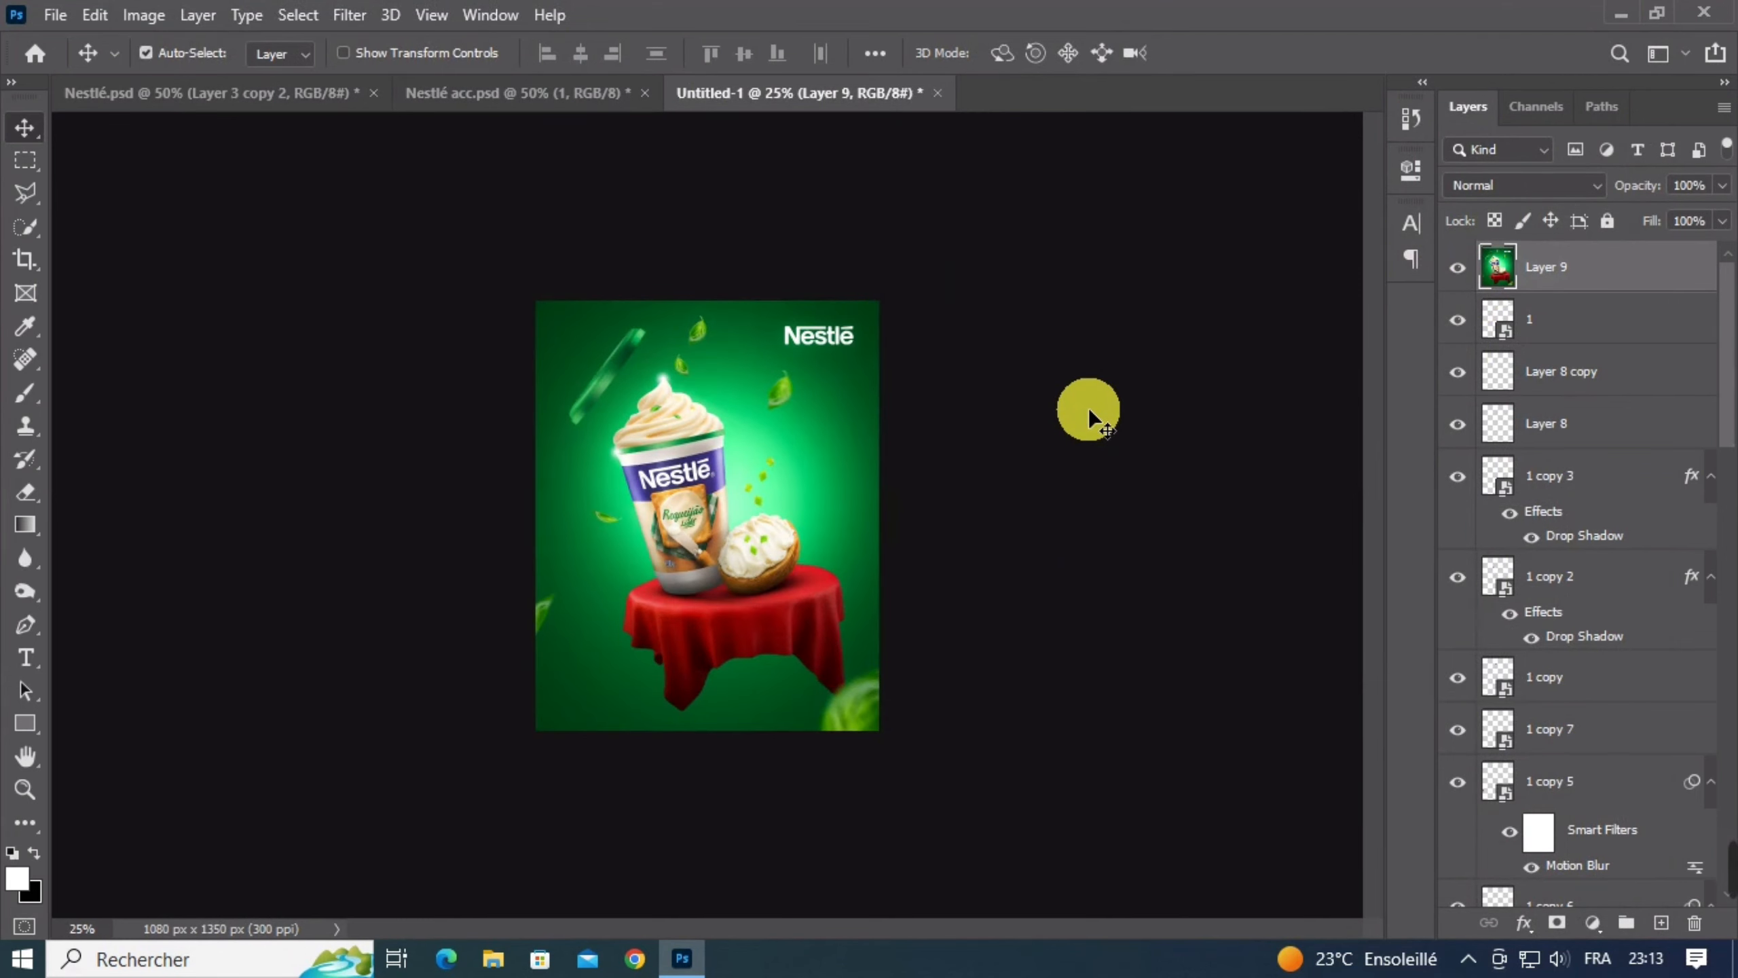
click(1459, 268)
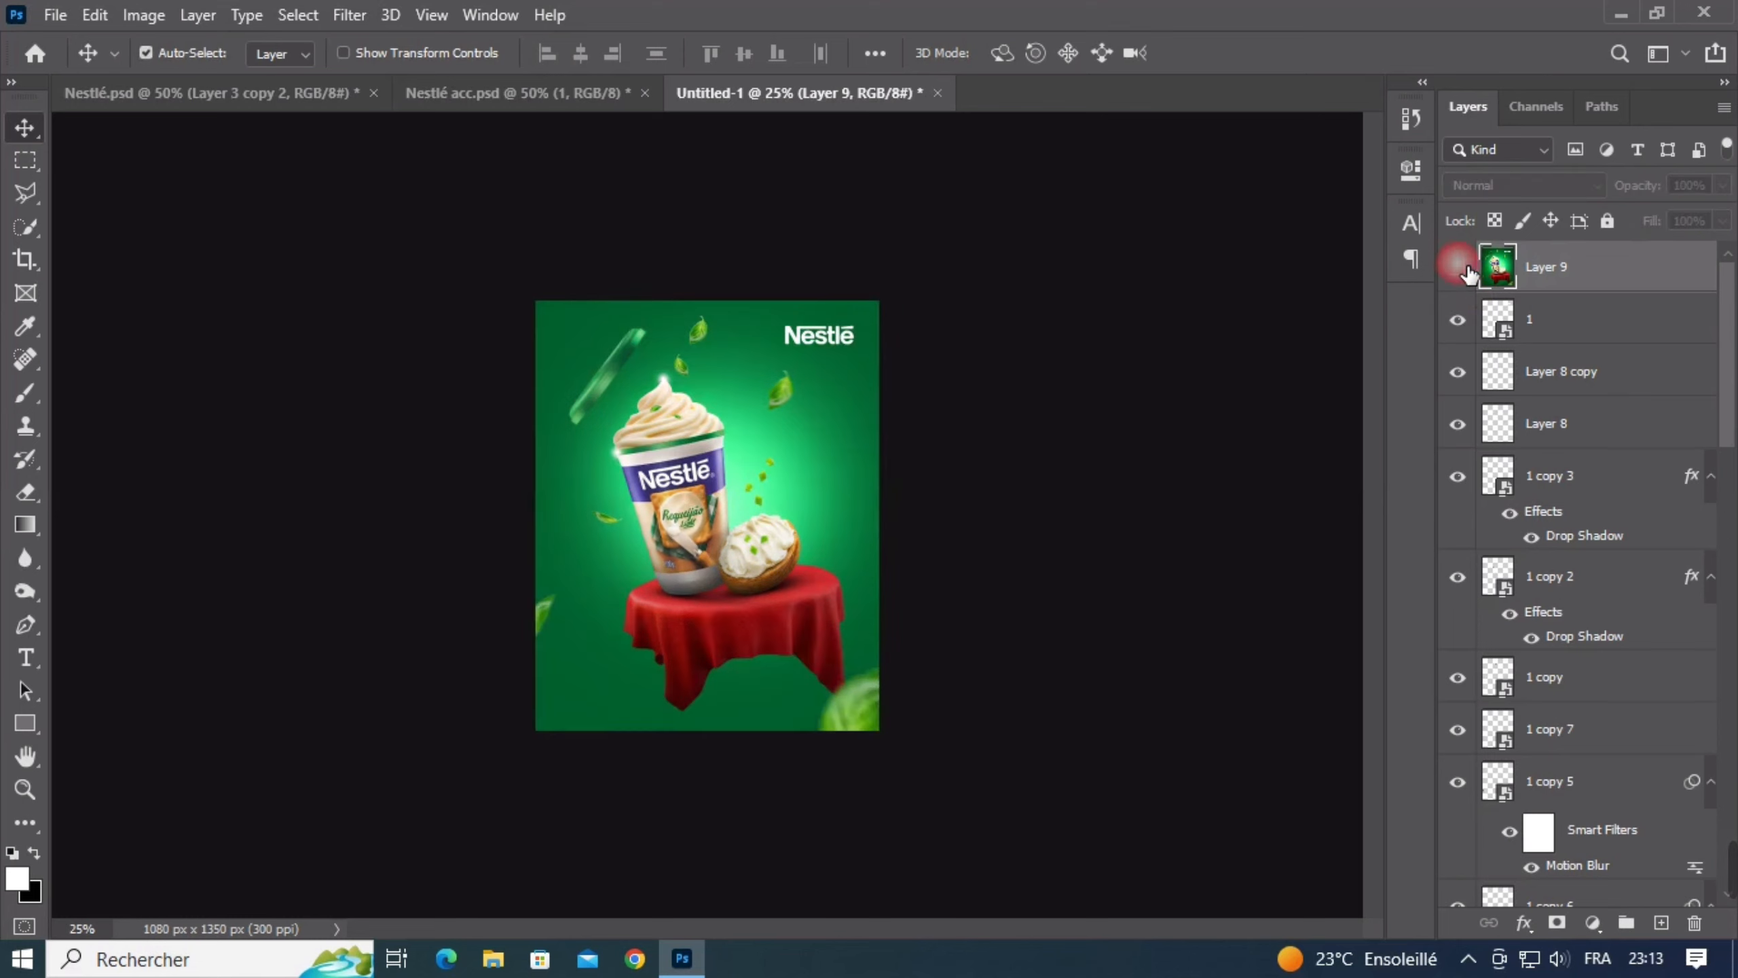
click(1459, 268)
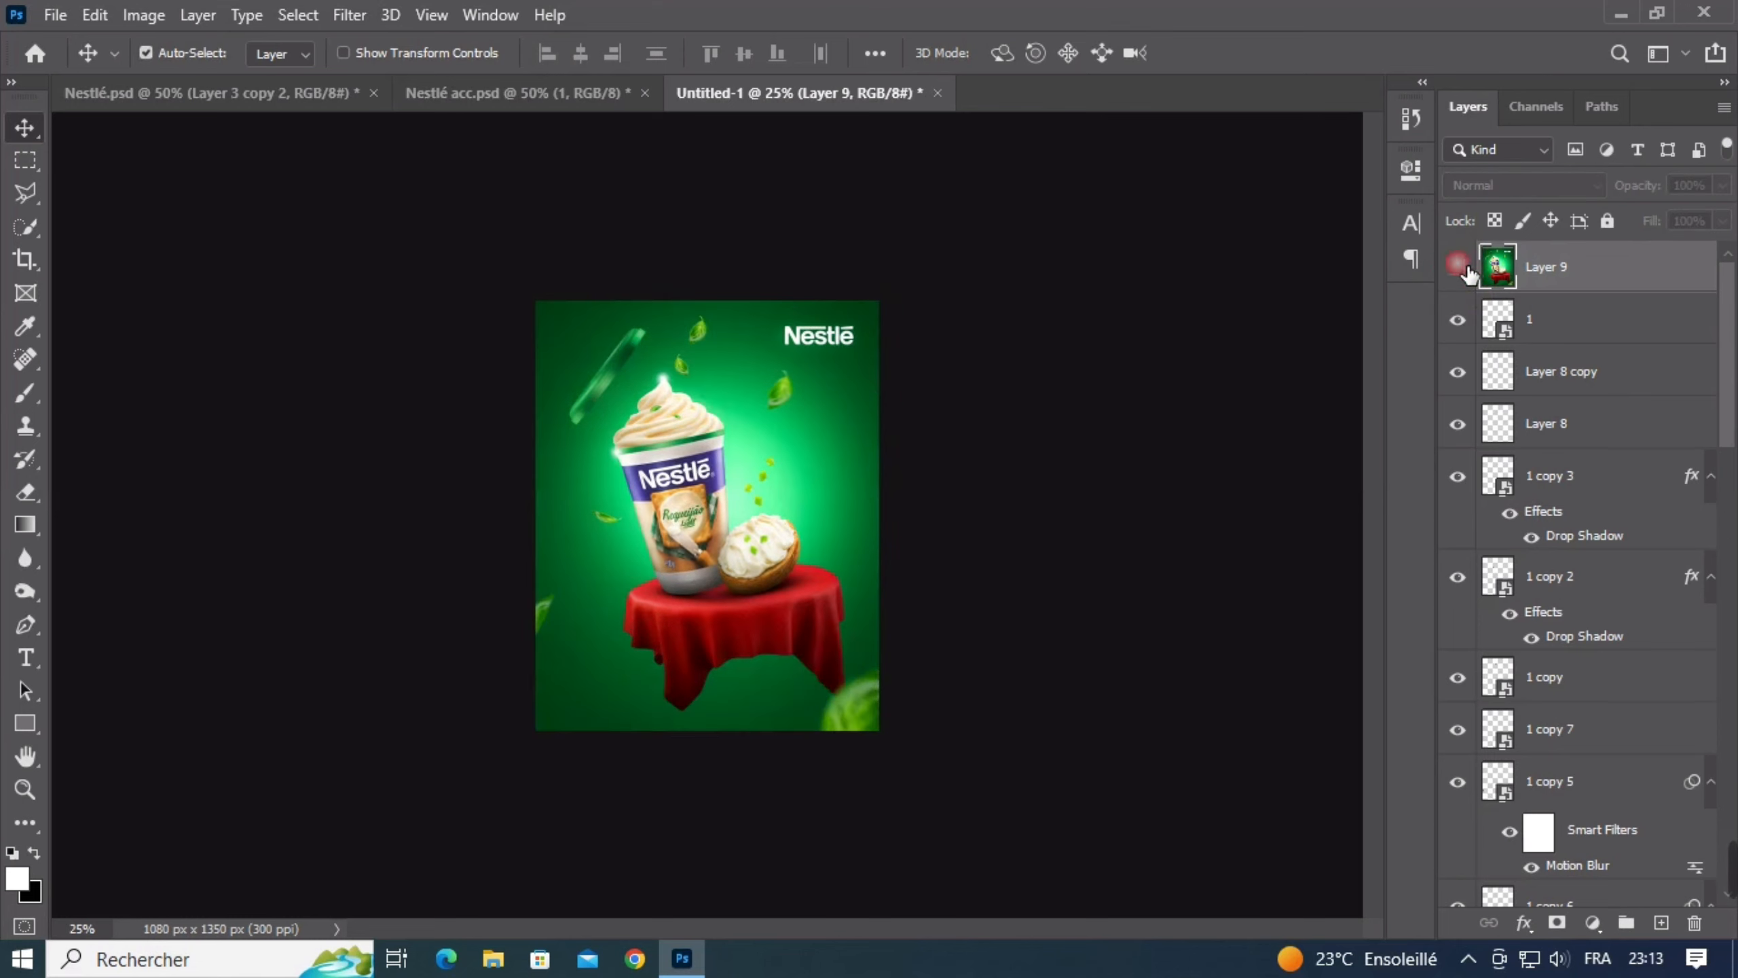
click(1459, 268)
click(1459, 269)
key(ctrl+plus)
key(ctrl+plus)
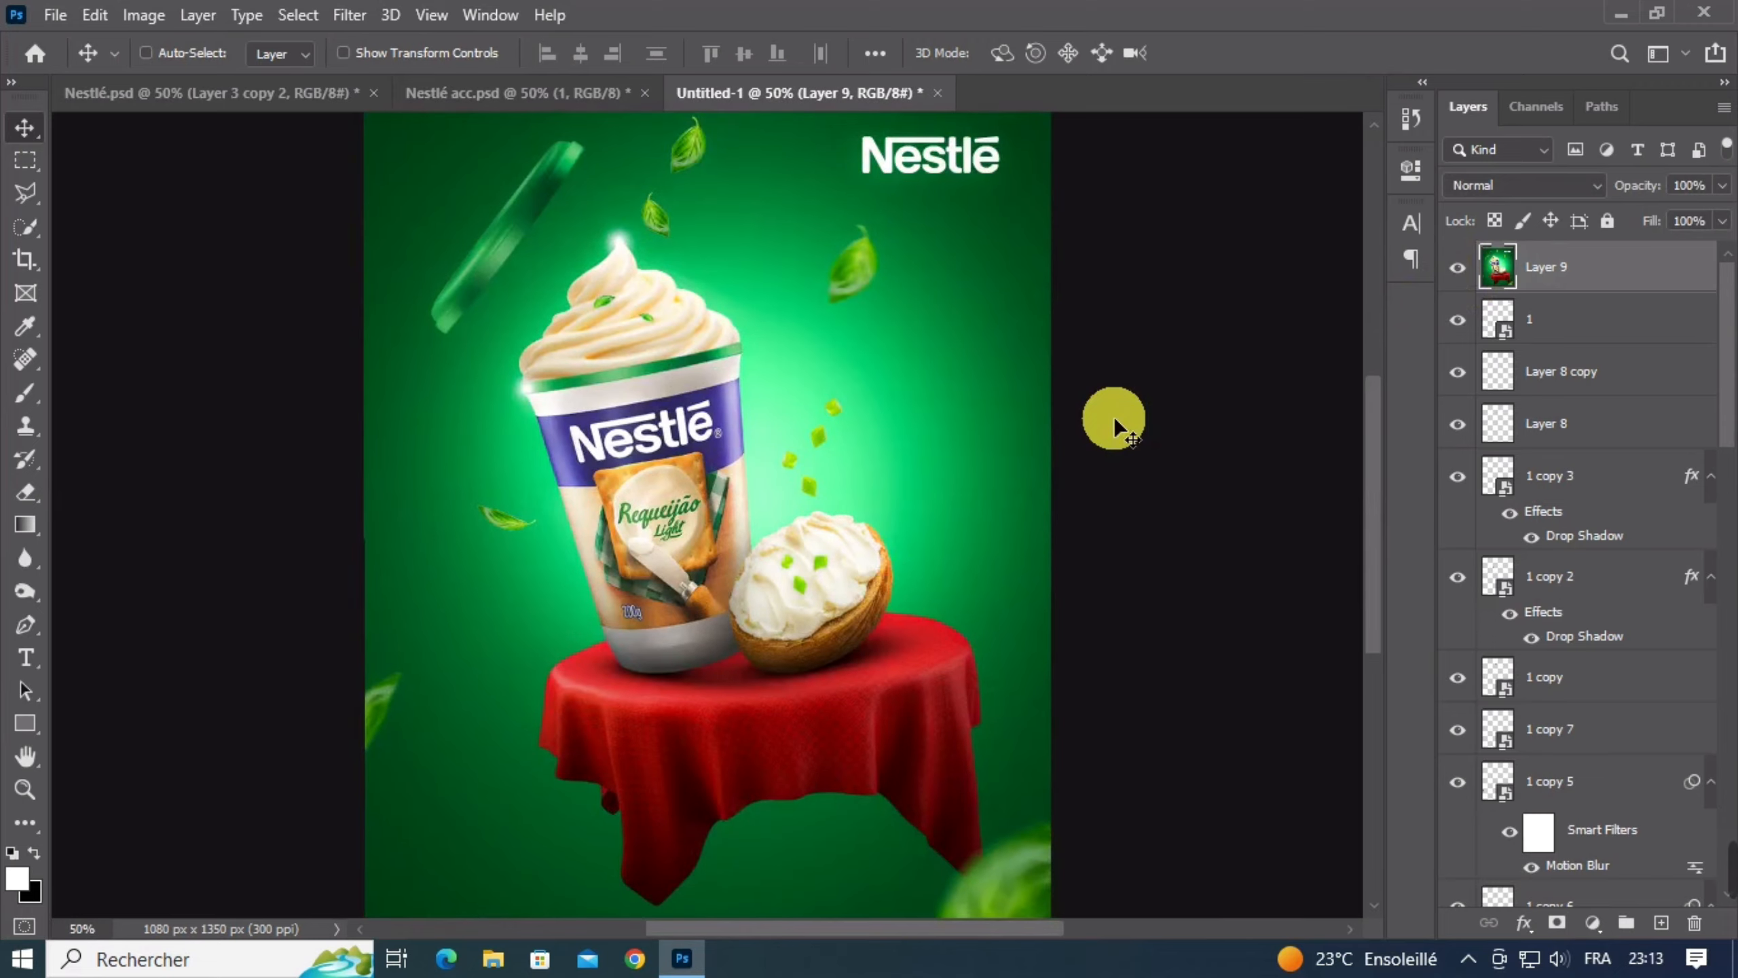
key(ctrl+plus)
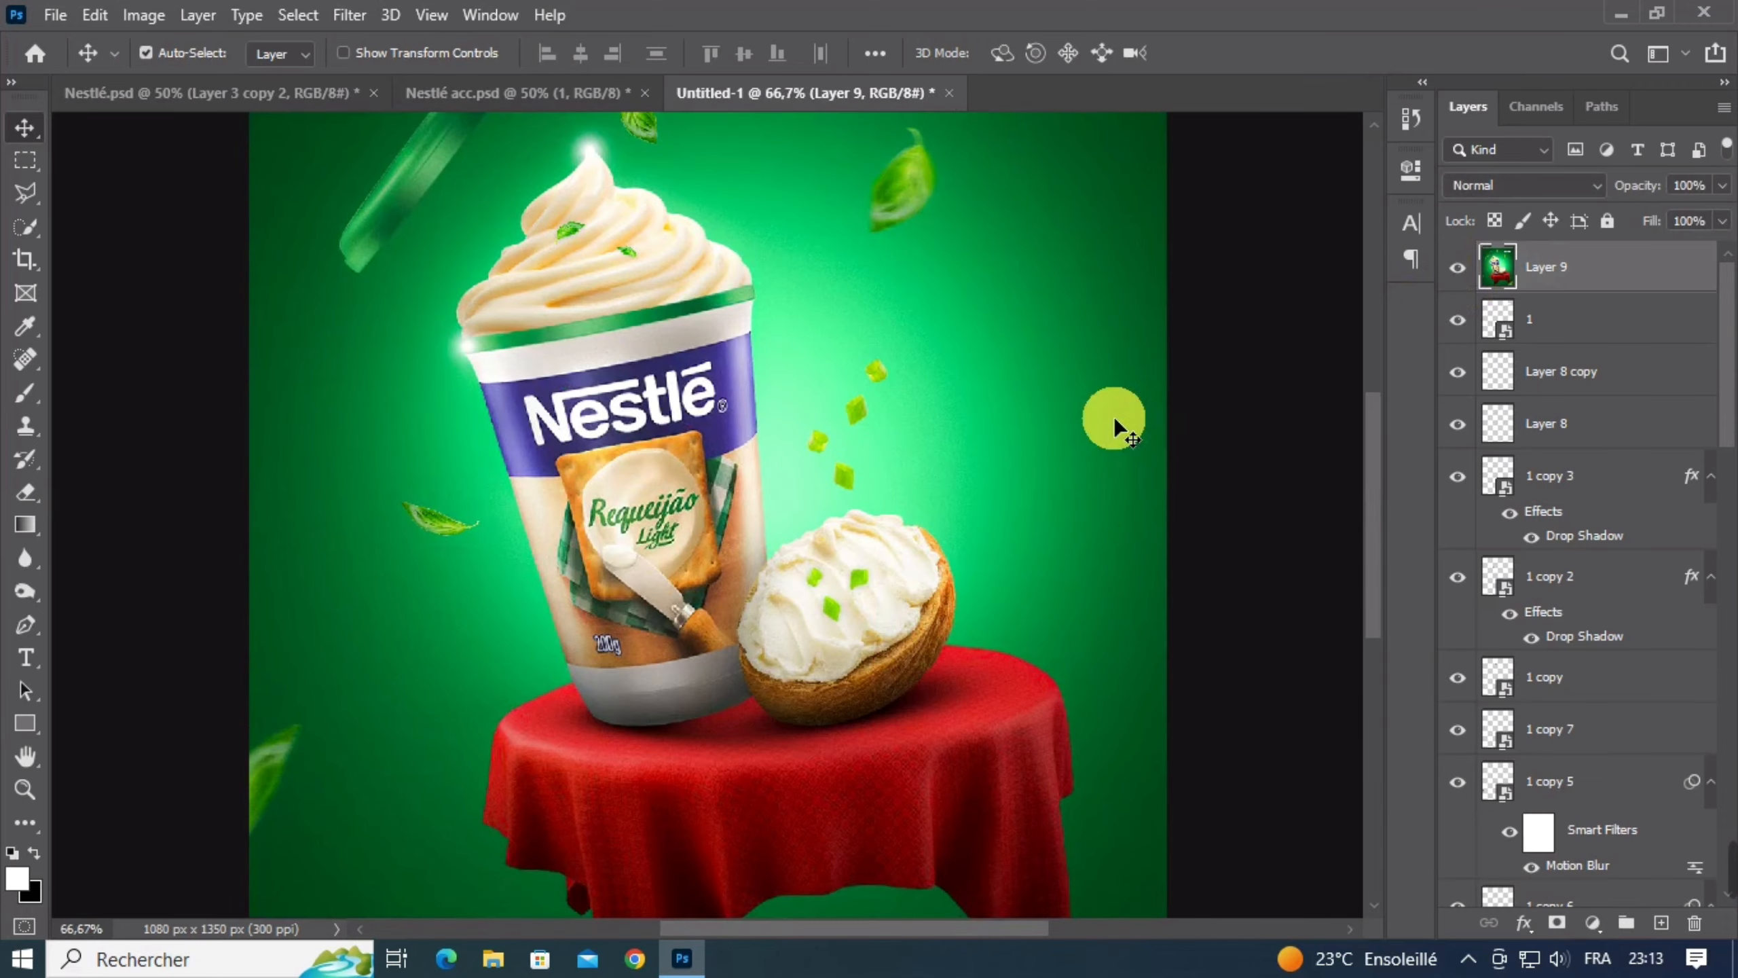
key(ctrl+minus)
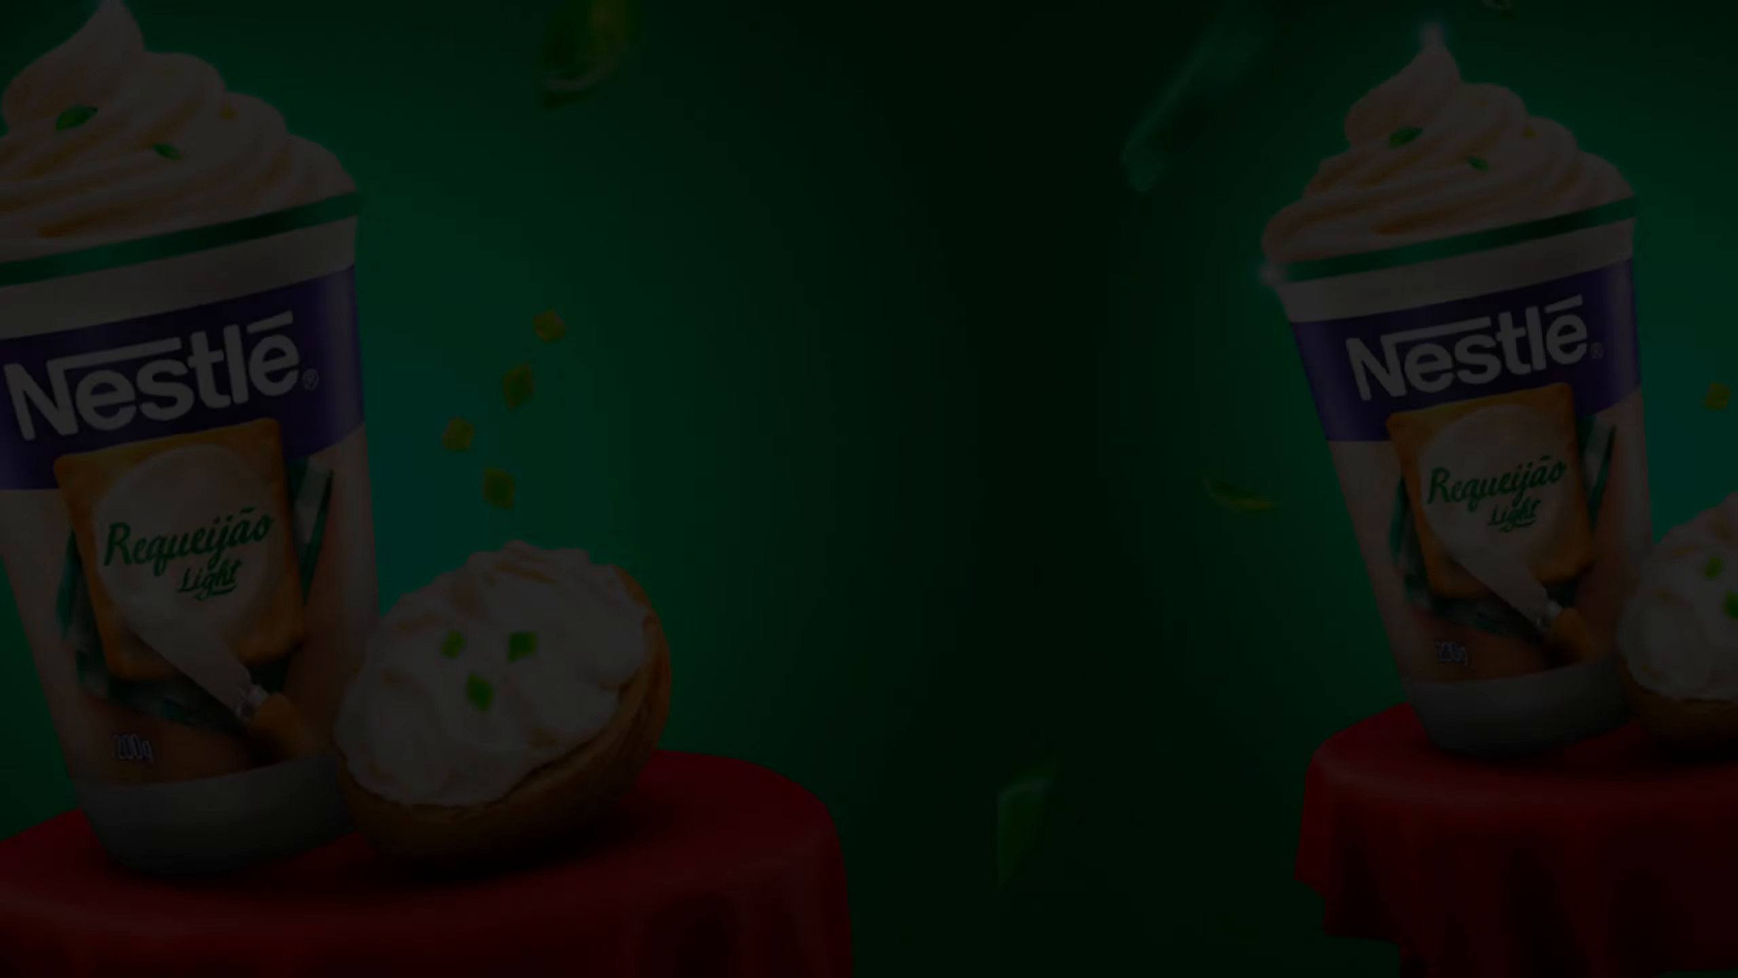